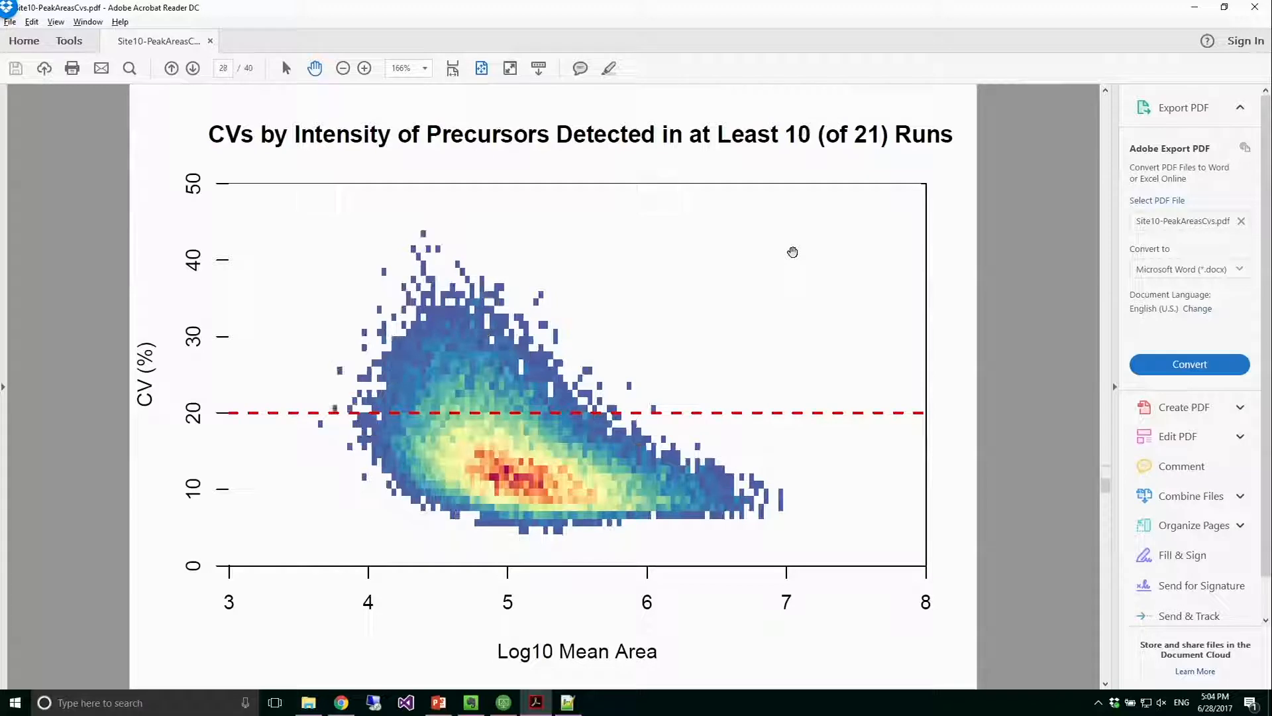
Step: Review the remaining raw and normalized CV-by-intensity plots through page 40, and close the PDF
{"action": "key", "text": "Page_Down"}
{"action": "key", "text": "Page_Down"}
{"action": "key", "text": "Page_Down"}
{"action": "key", "text": "Page_Down"}
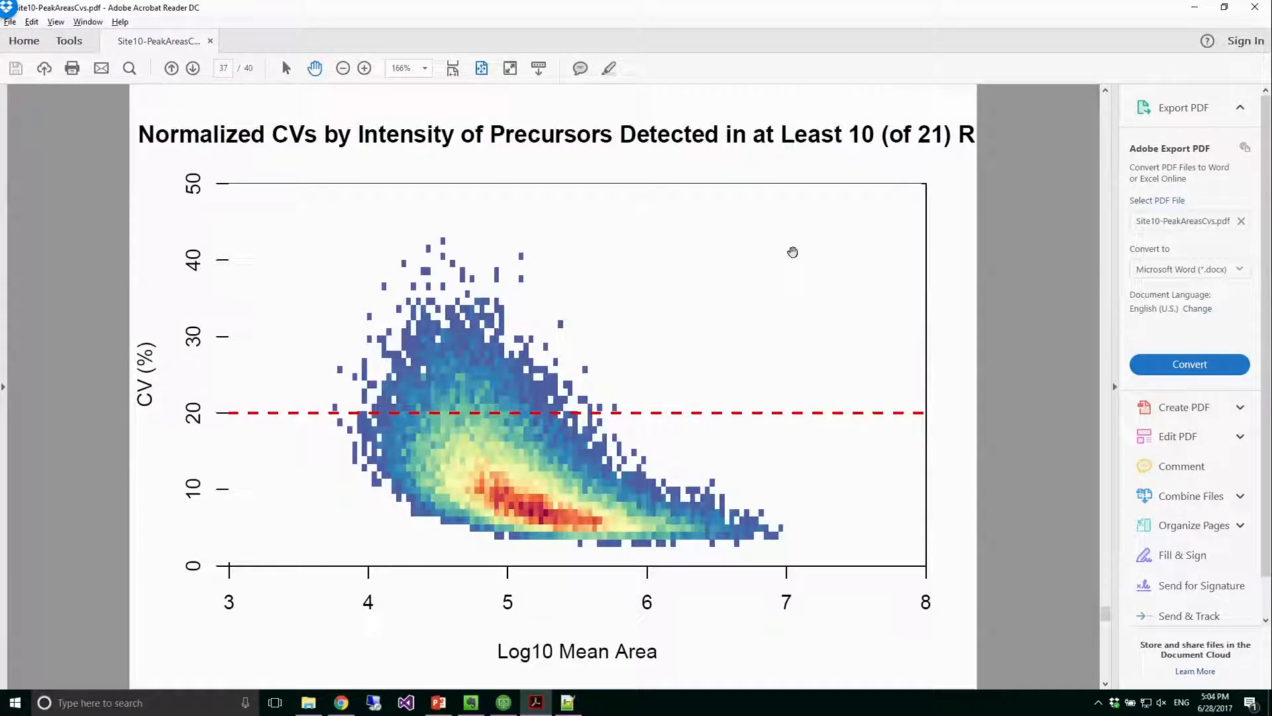
{"action": "key", "text": "Page_Down"}
{"action": "key", "text": "Page_Down"}
{"action": "key", "text": "Page_Down"}
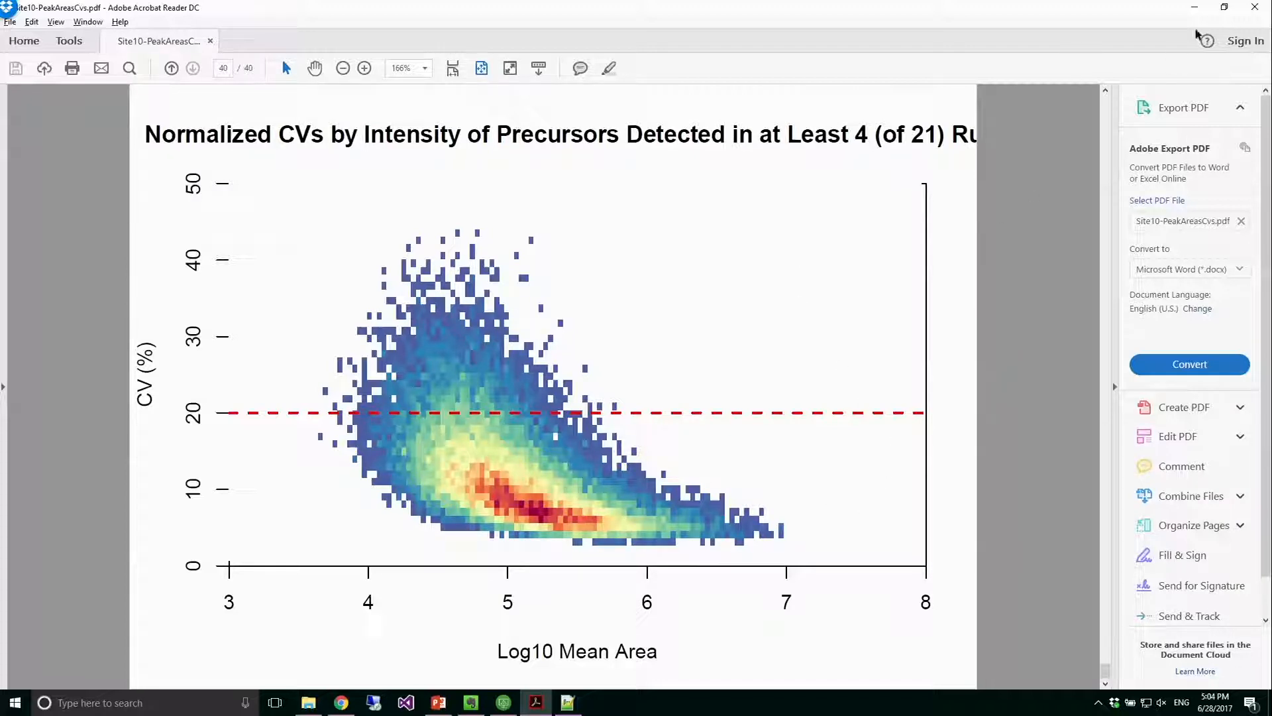
{"action": "left_click", "coordinate": [1255, 7]}
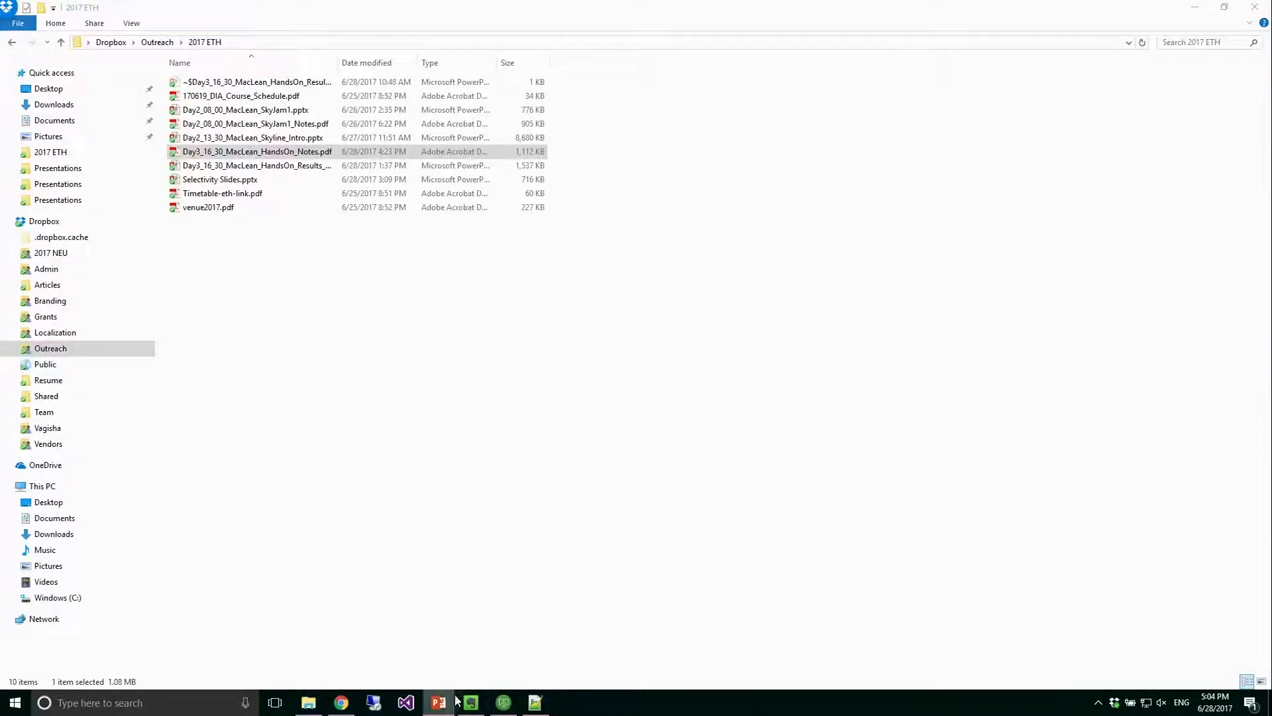
Step: Switch to the DIA-SWATH-COURSE remote desktop and minimize RStudio and Command Prompt to expose Skyline
{"action": "mouse_move", "coordinate": [451, 700]}
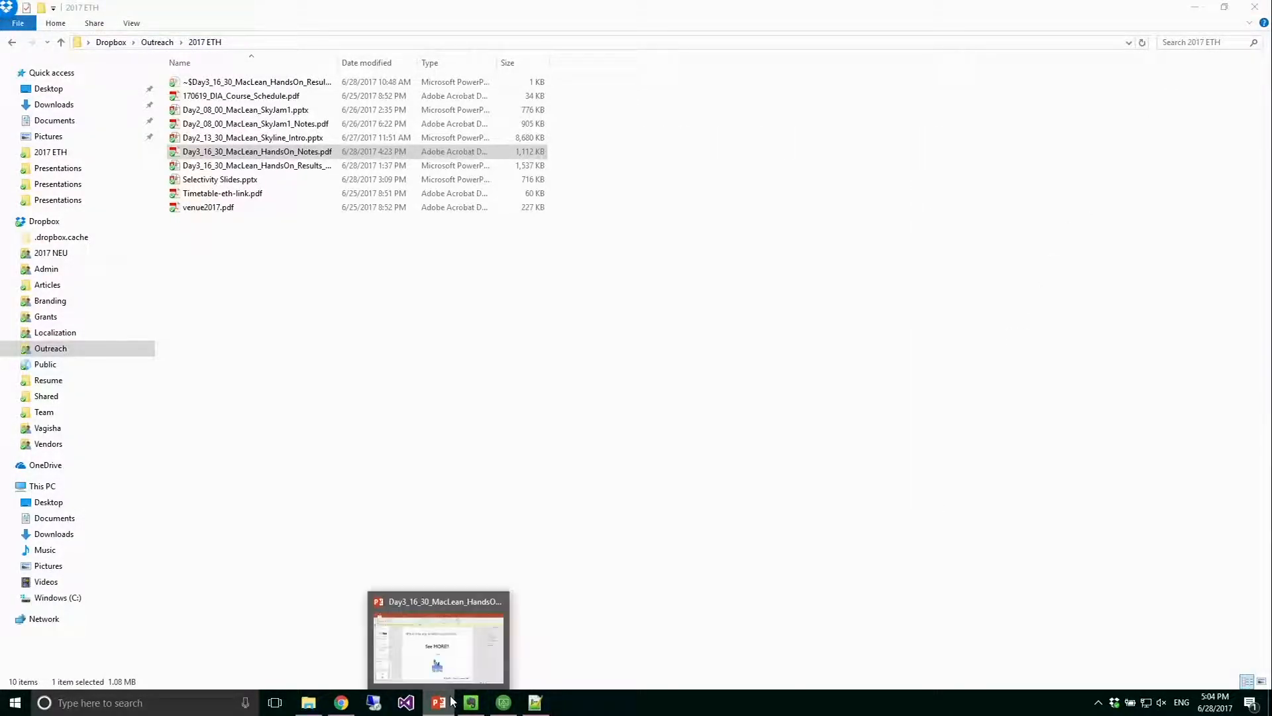
{"action": "left_click", "coordinate": [502, 702]}
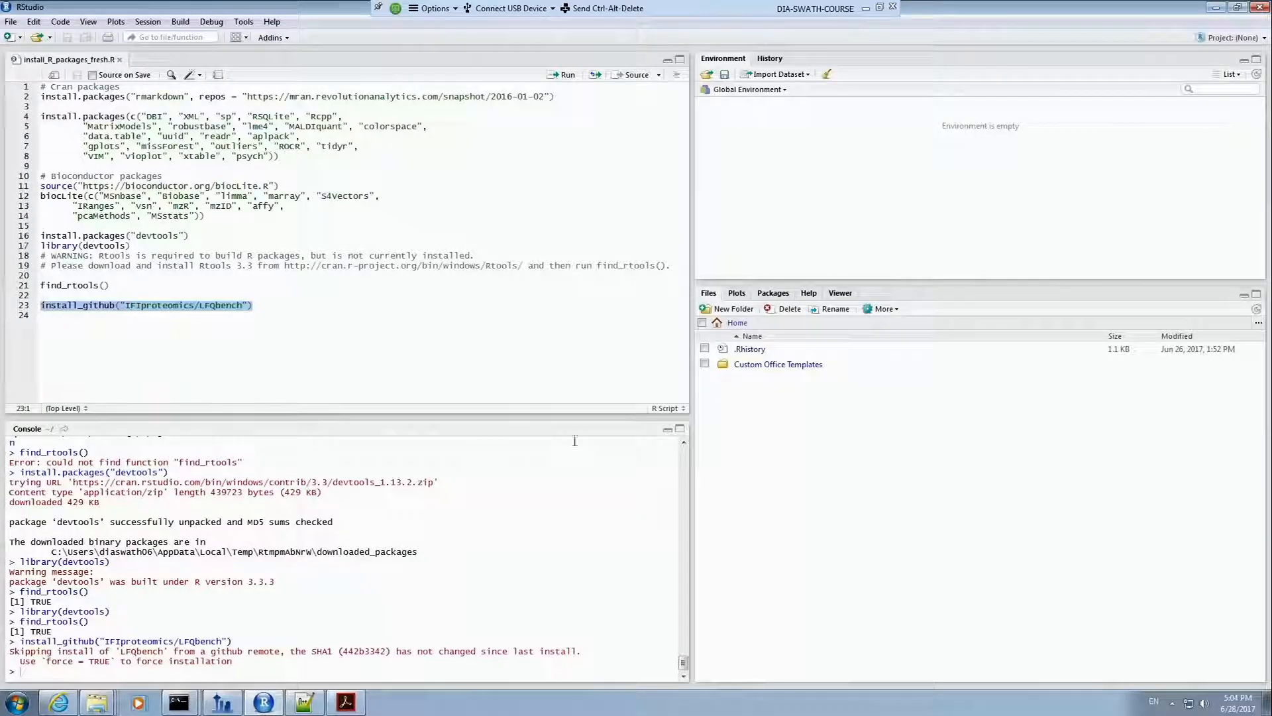
{"action": "left_click", "coordinate": [1218, 8]}
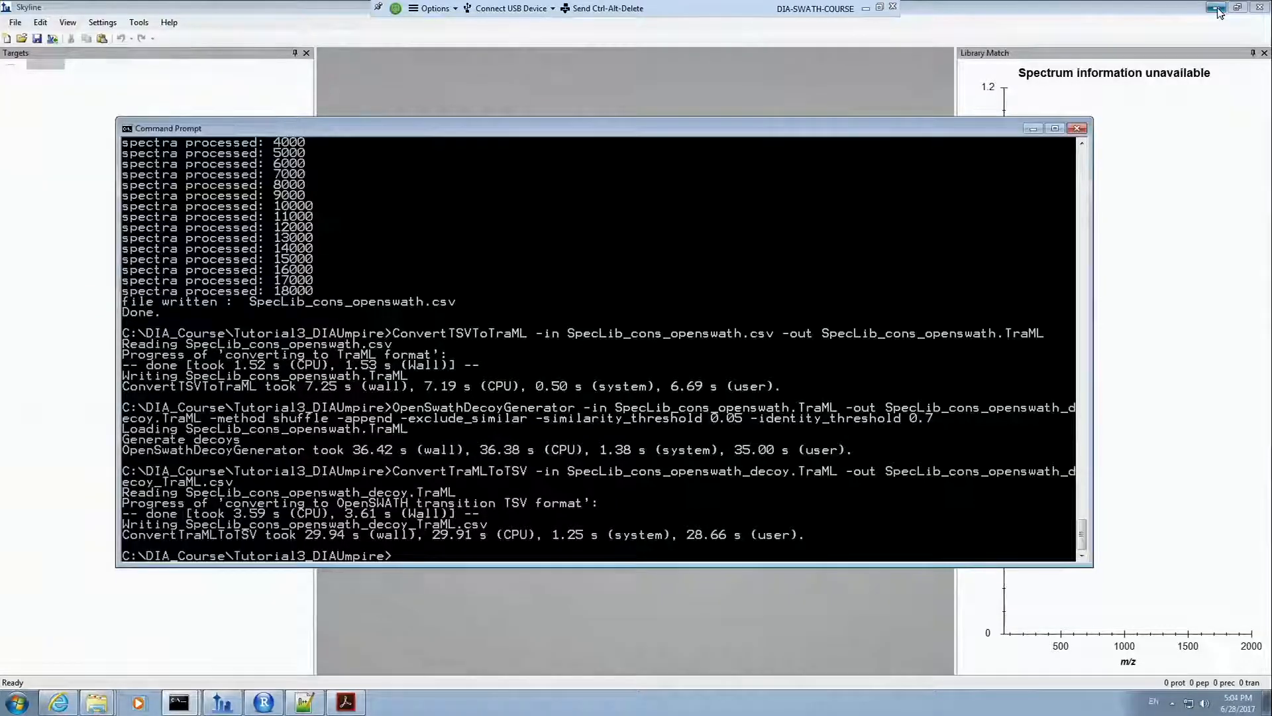
{"action": "left_click", "coordinate": [1032, 129]}
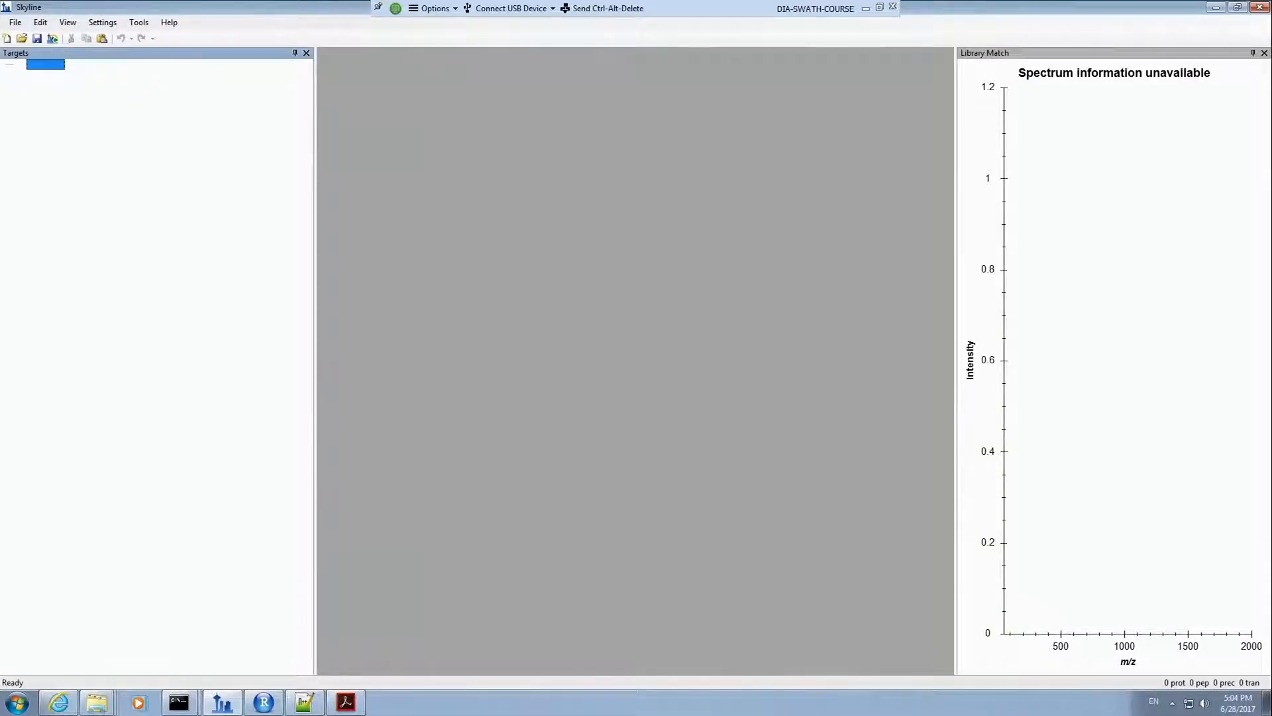
Step: Bring up the Tutorial1_Library file window and browse to the CompareDIA folder under DIA_Course
{"action": "mouse_move", "coordinate": [91, 707]}
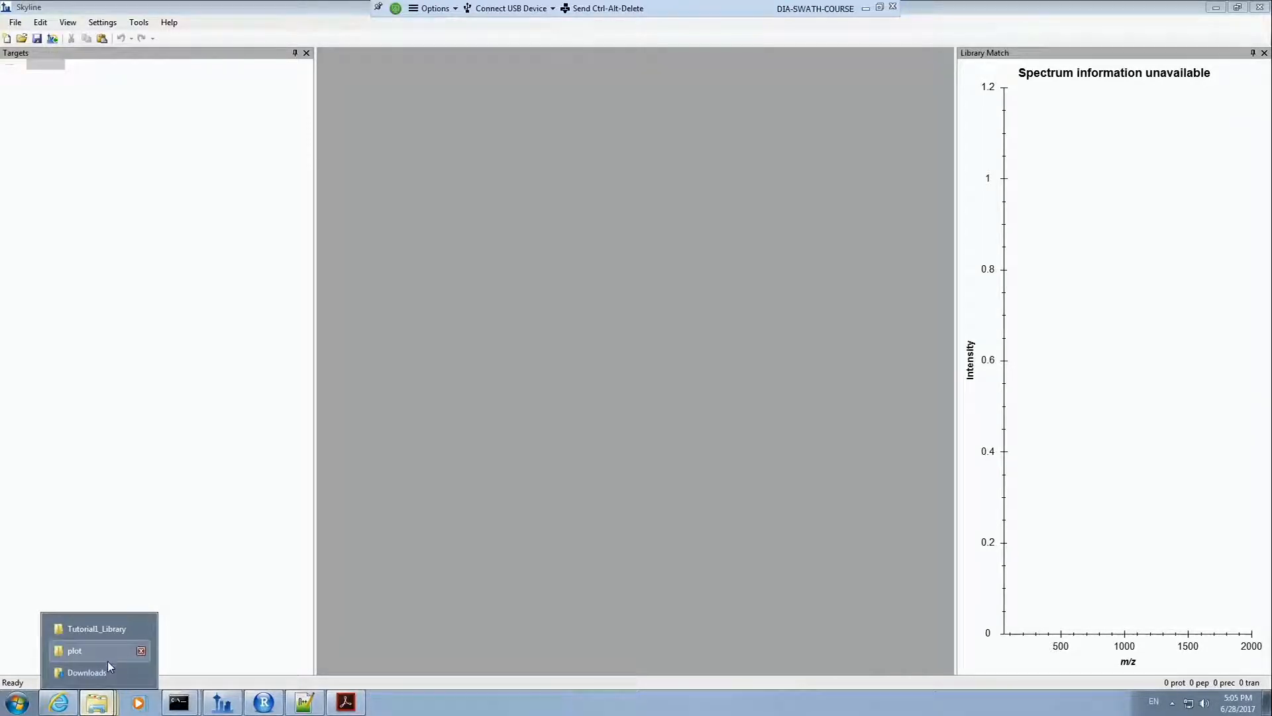
{"action": "left_click", "coordinate": [109, 628]}
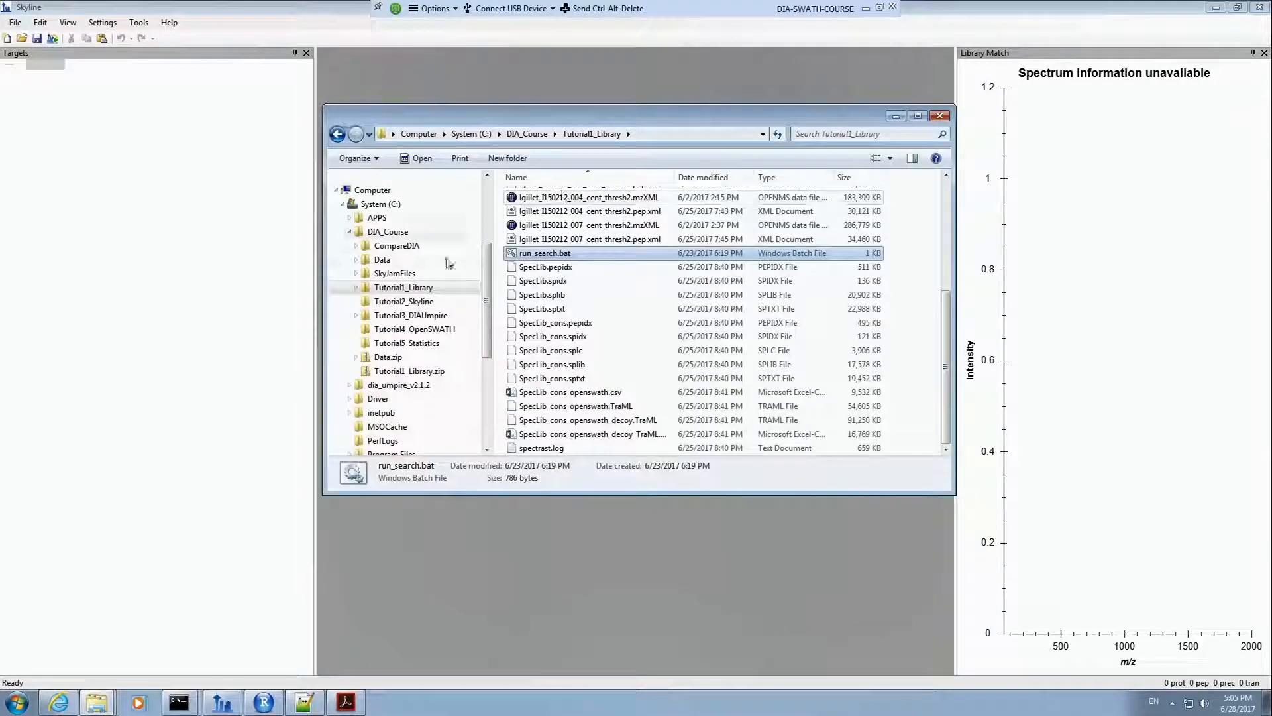
{"action": "left_click", "coordinate": [396, 246]}
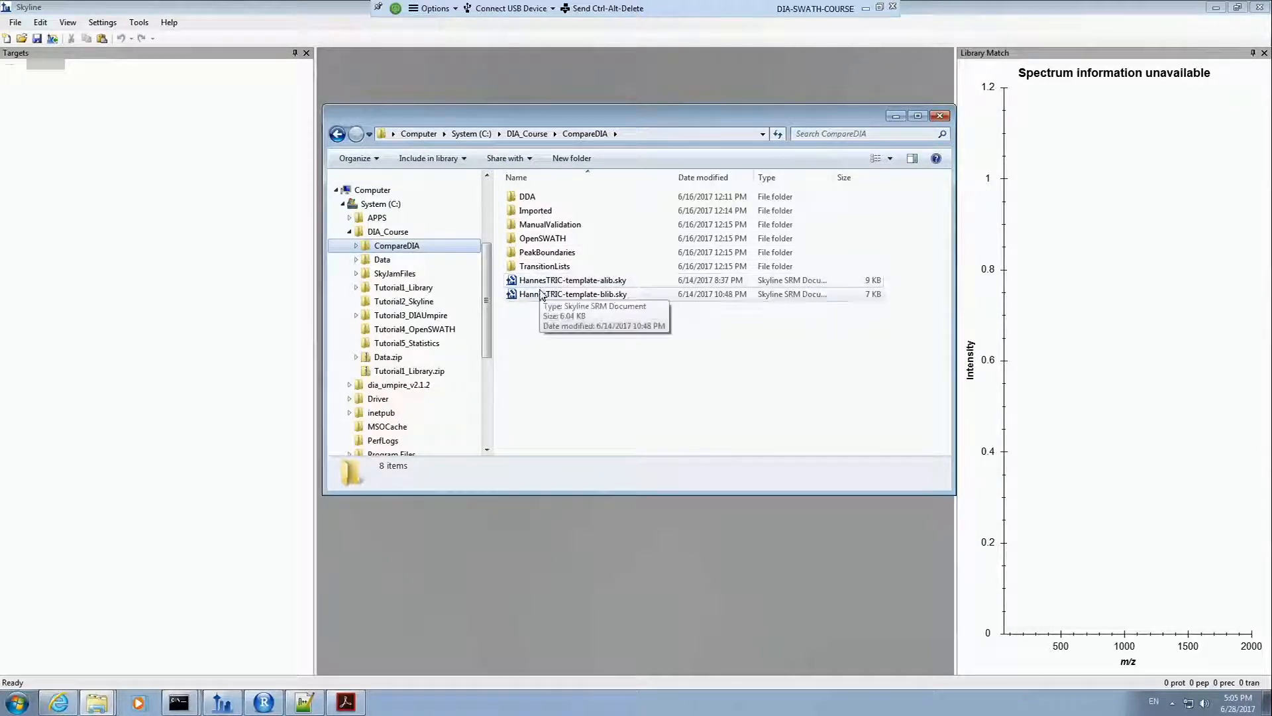
Step: Inspect the spectral library files in the DDA folder and return to CompareDIA
{"action": "left_click", "coordinate": [531, 205]}
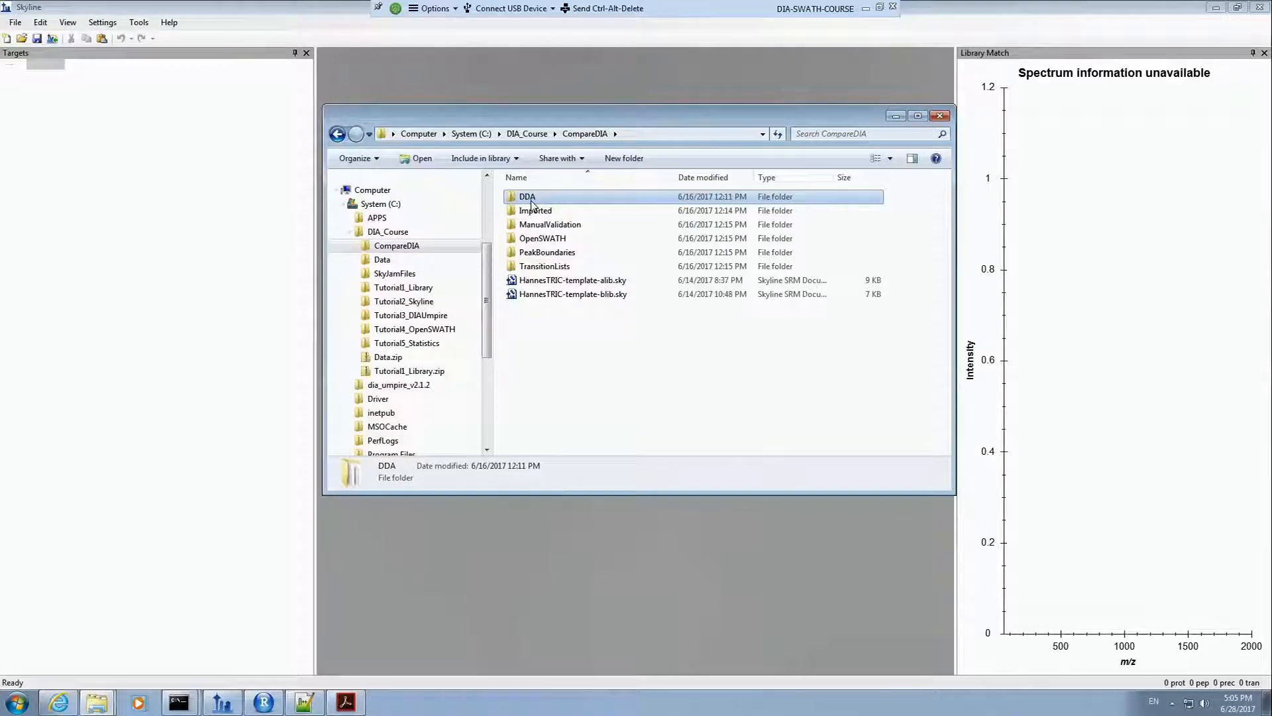
{"action": "double_click", "coordinate": [531, 204]}
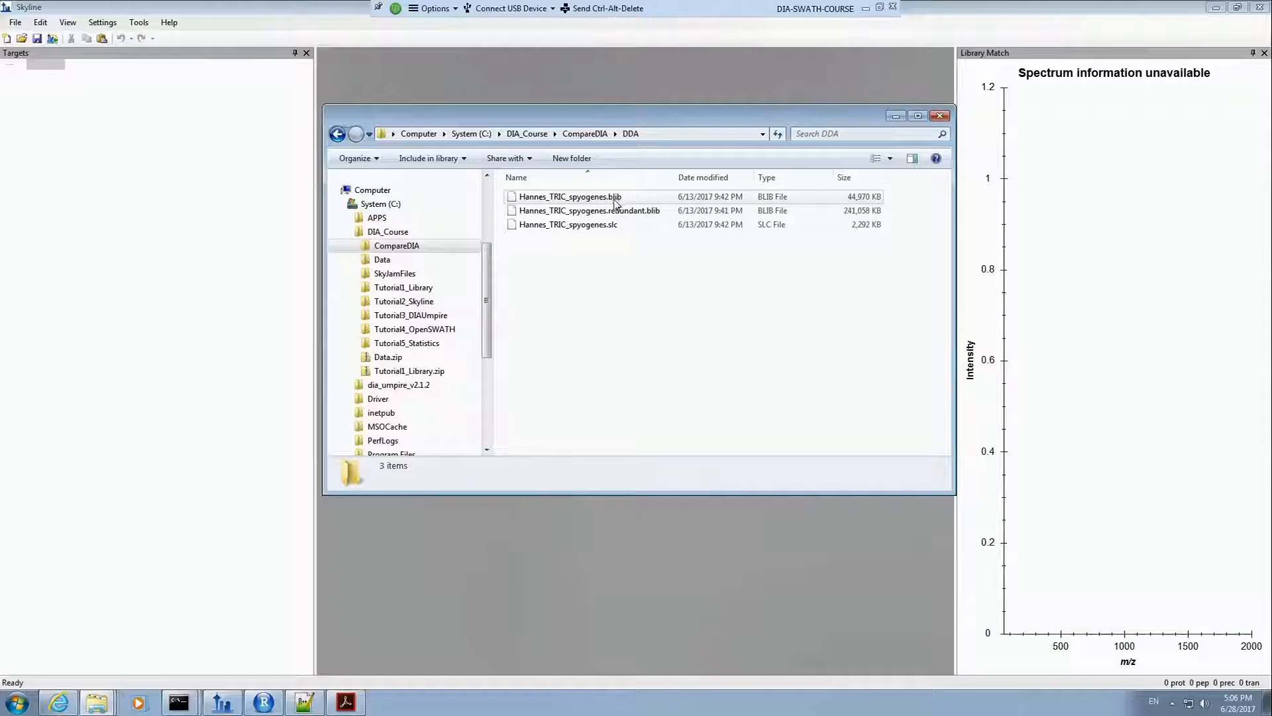
{"action": "left_click", "coordinate": [587, 135]}
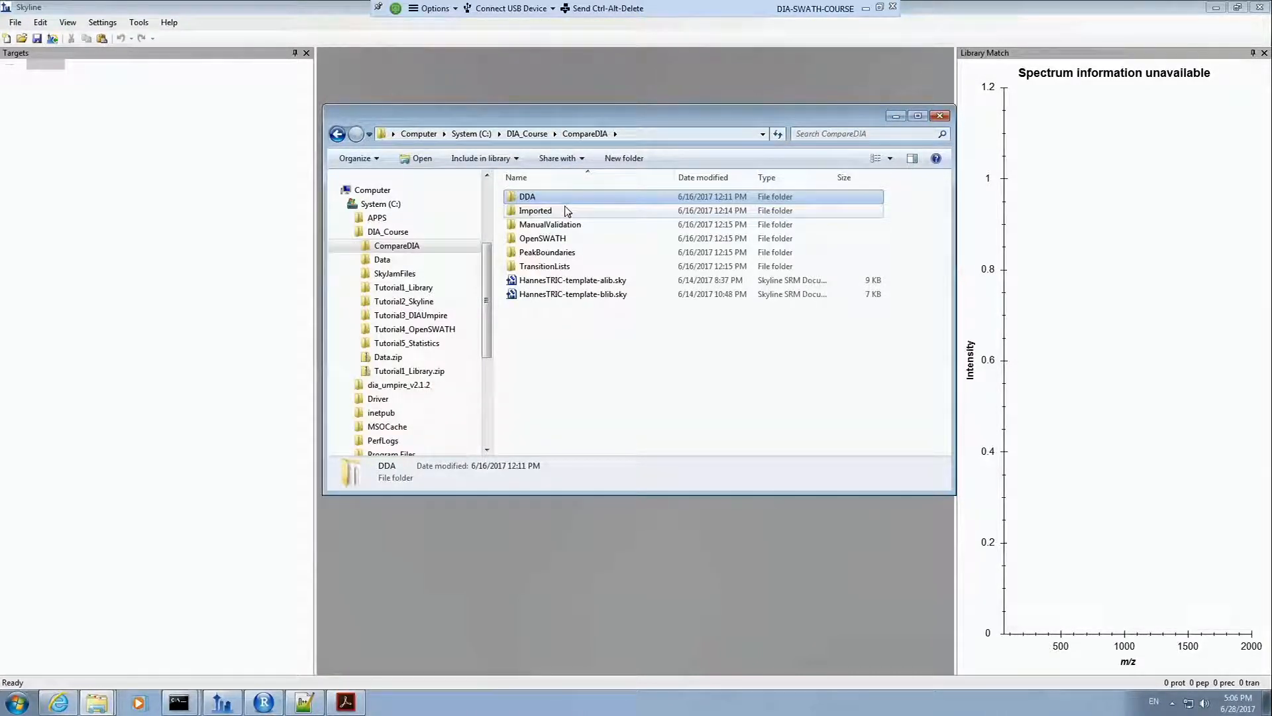
Step: Examine the alib and blib Skyline documents and their .skyd data files in the Imported folder, and return to CompareDIA
{"action": "mouse_move", "coordinate": [571, 216]}
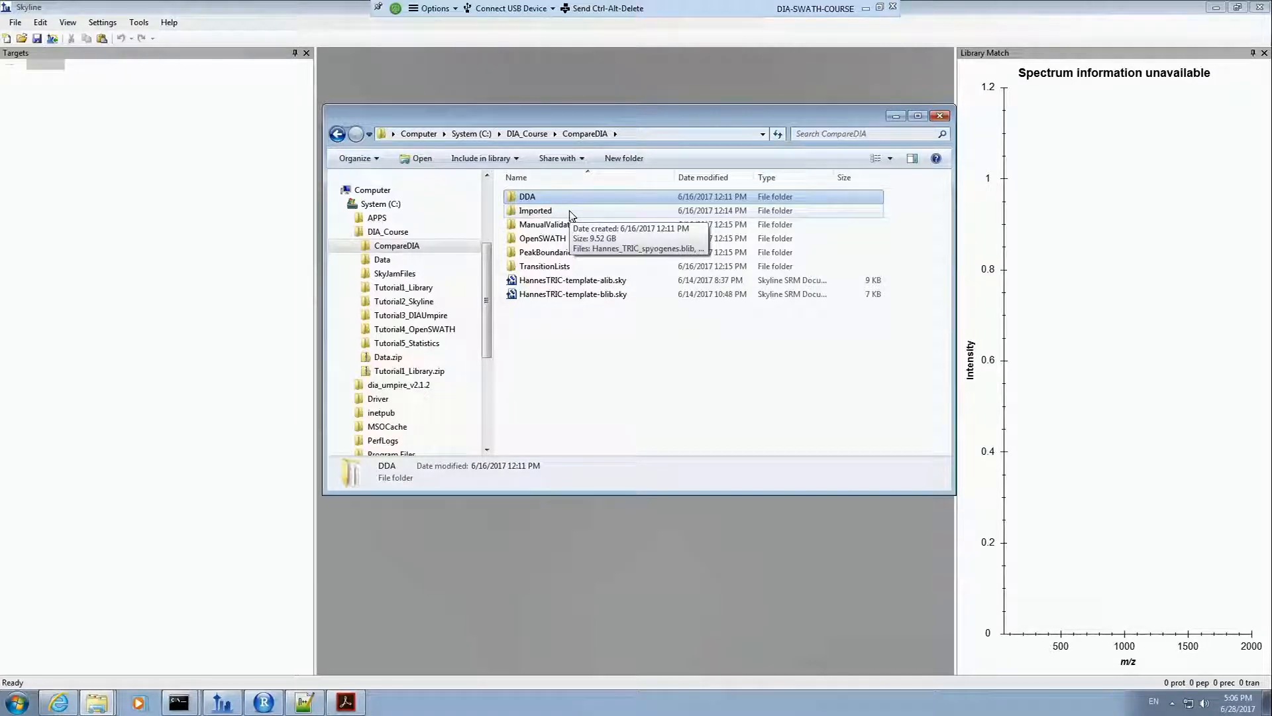
{"action": "double_click", "coordinate": [571, 213]}
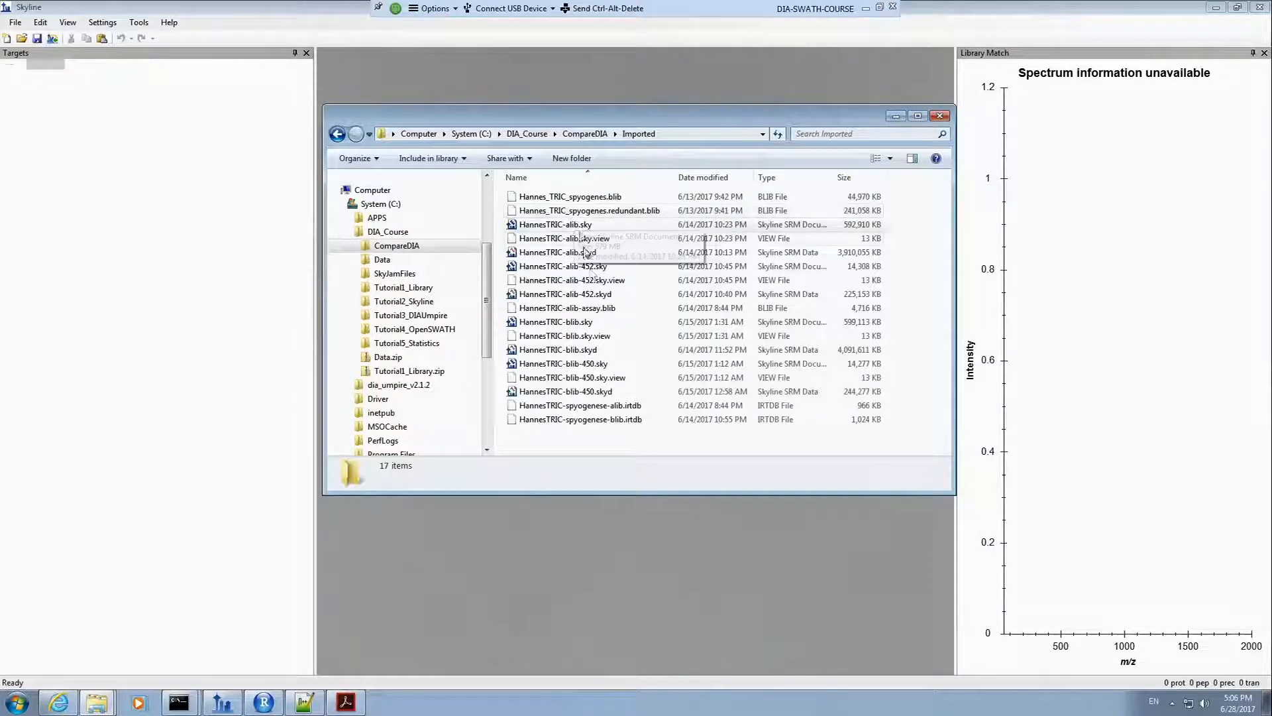
{"action": "mouse_move", "coordinate": [588, 219]}
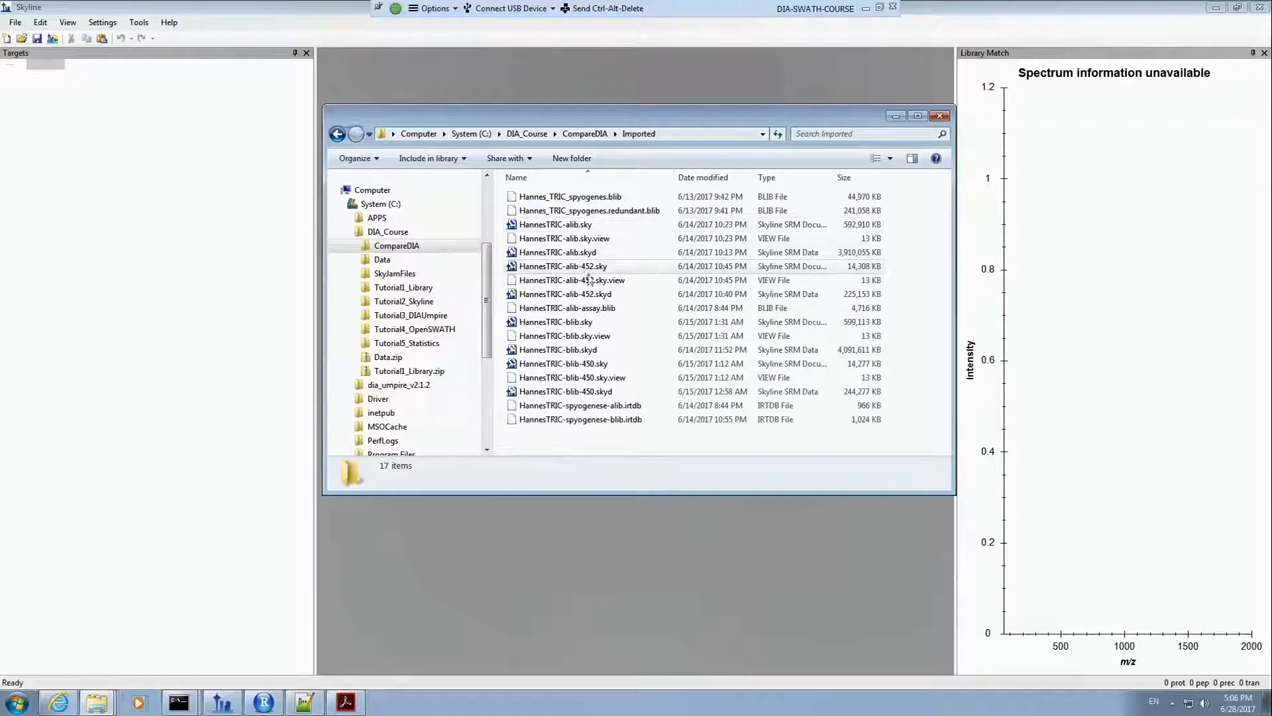
{"action": "mouse_move", "coordinate": [592, 383]}
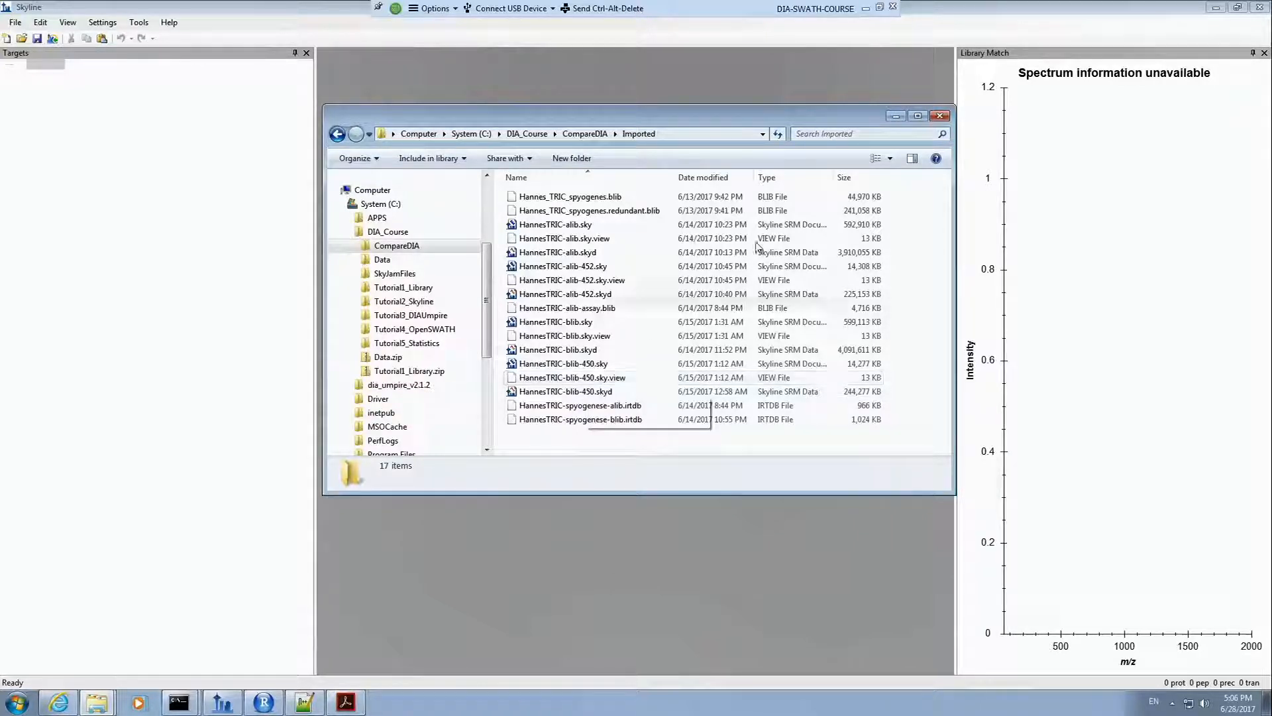
{"action": "left_click", "coordinate": [702, 226]}
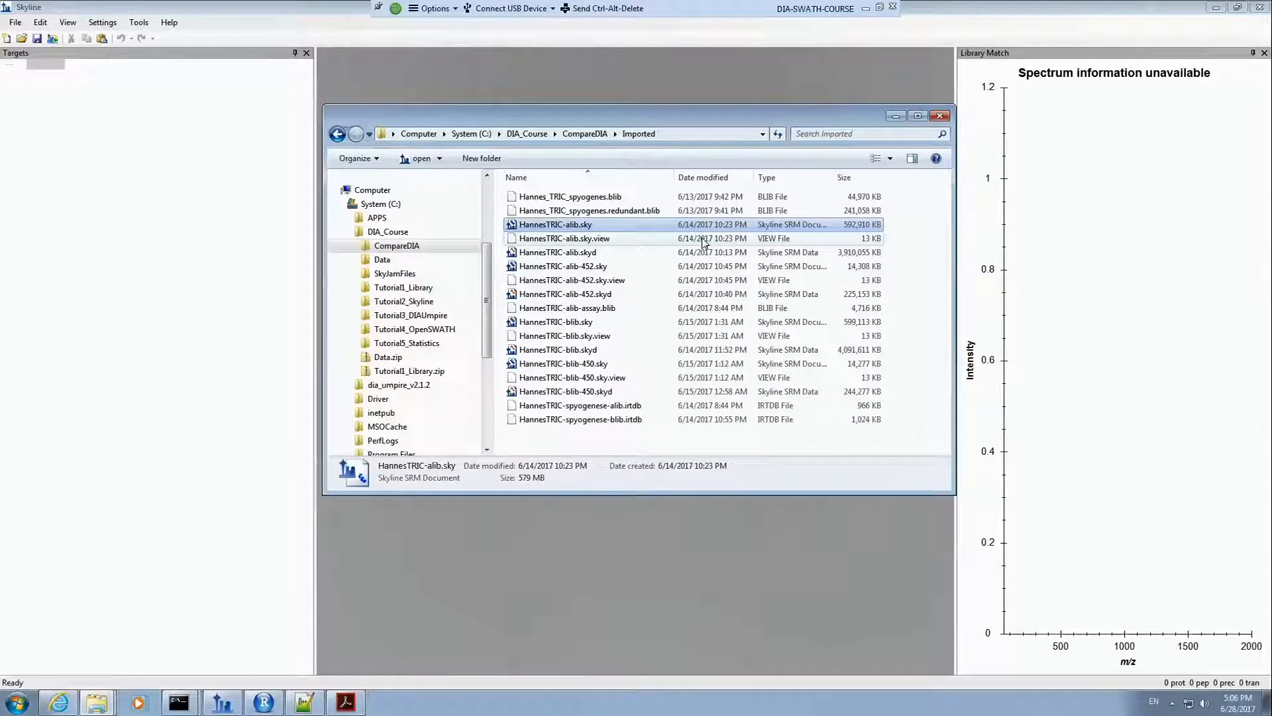
{"action": "left_click", "coordinate": [705, 241]}
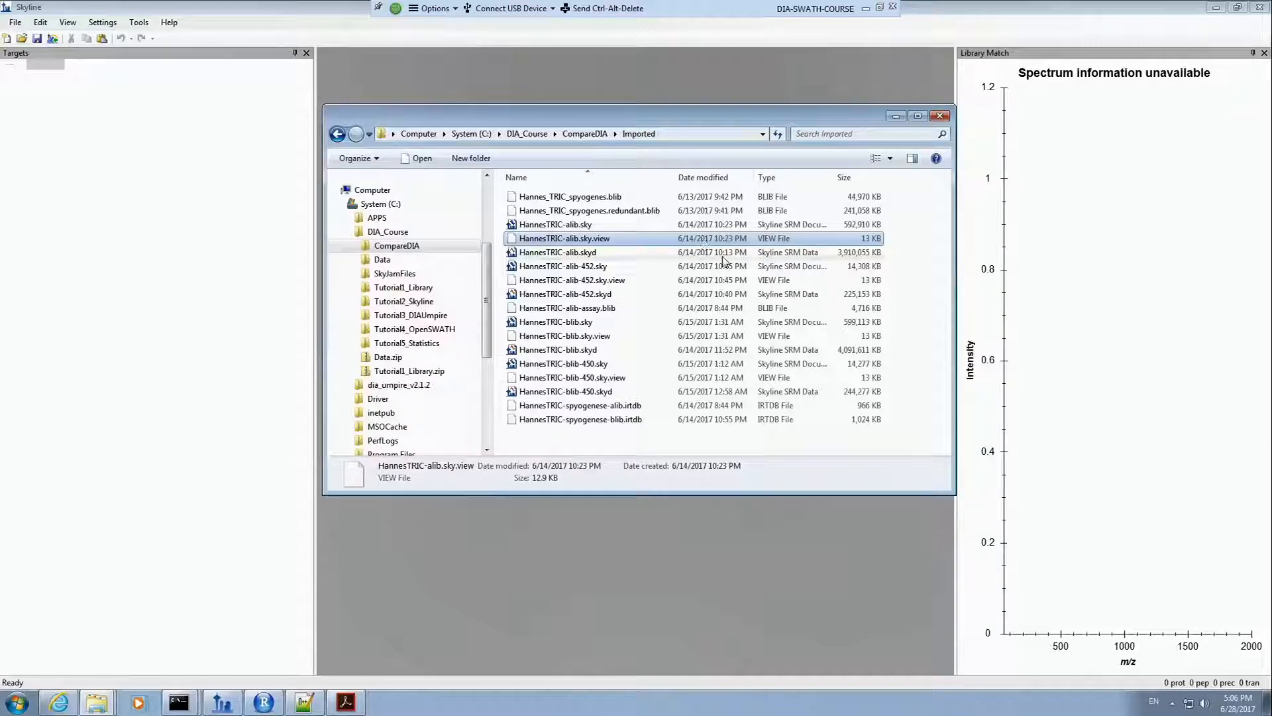
{"action": "left_click", "coordinate": [715, 256]}
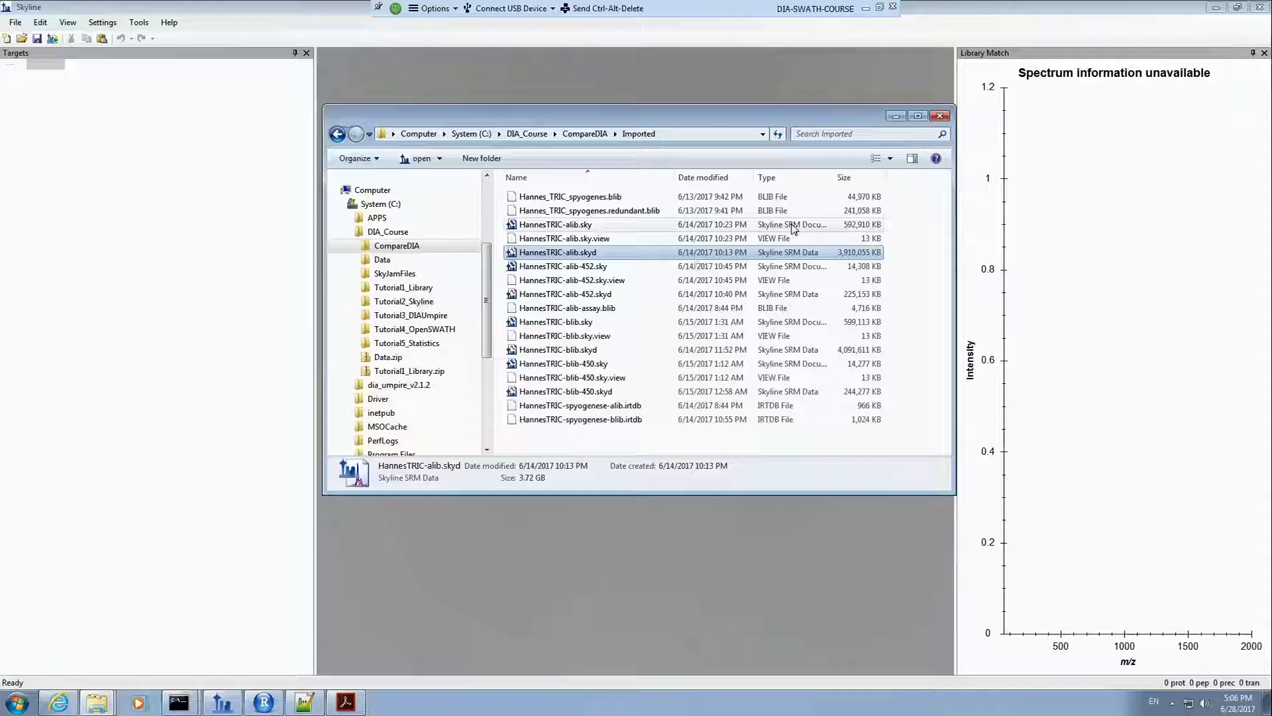
{"action": "left_click", "coordinate": [847, 356]}
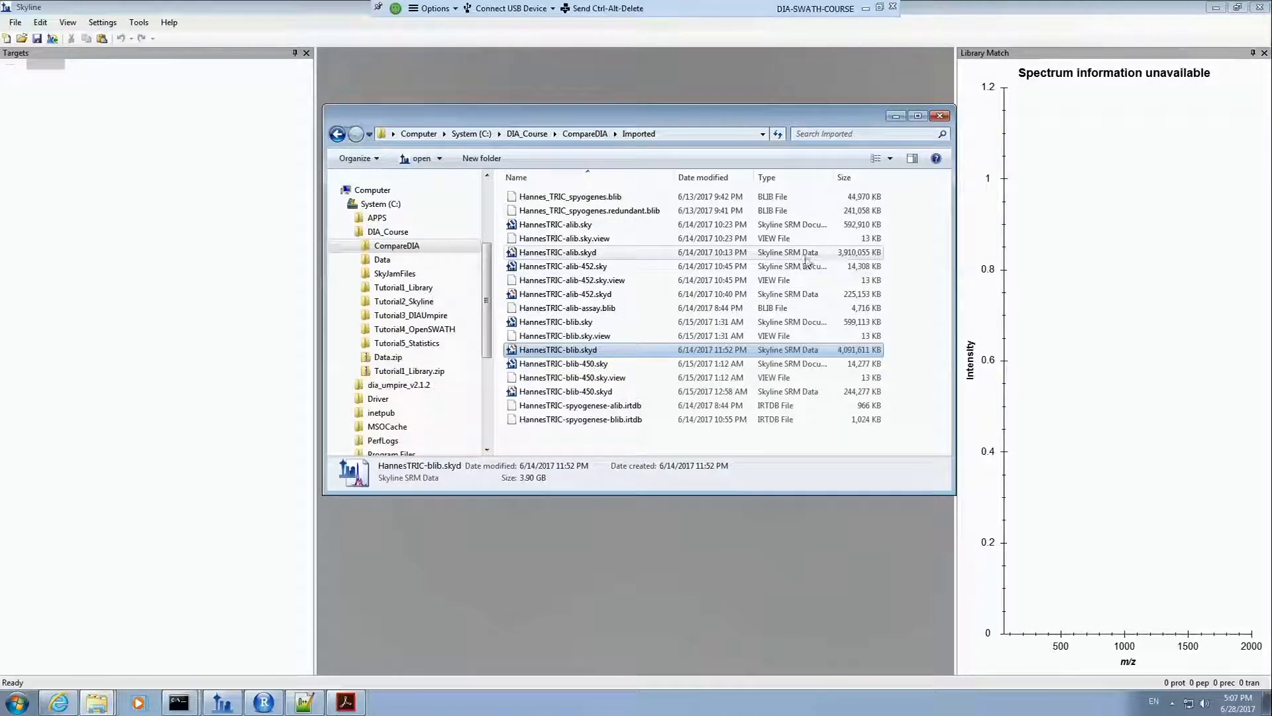
{"action": "left_click", "coordinate": [586, 136]}
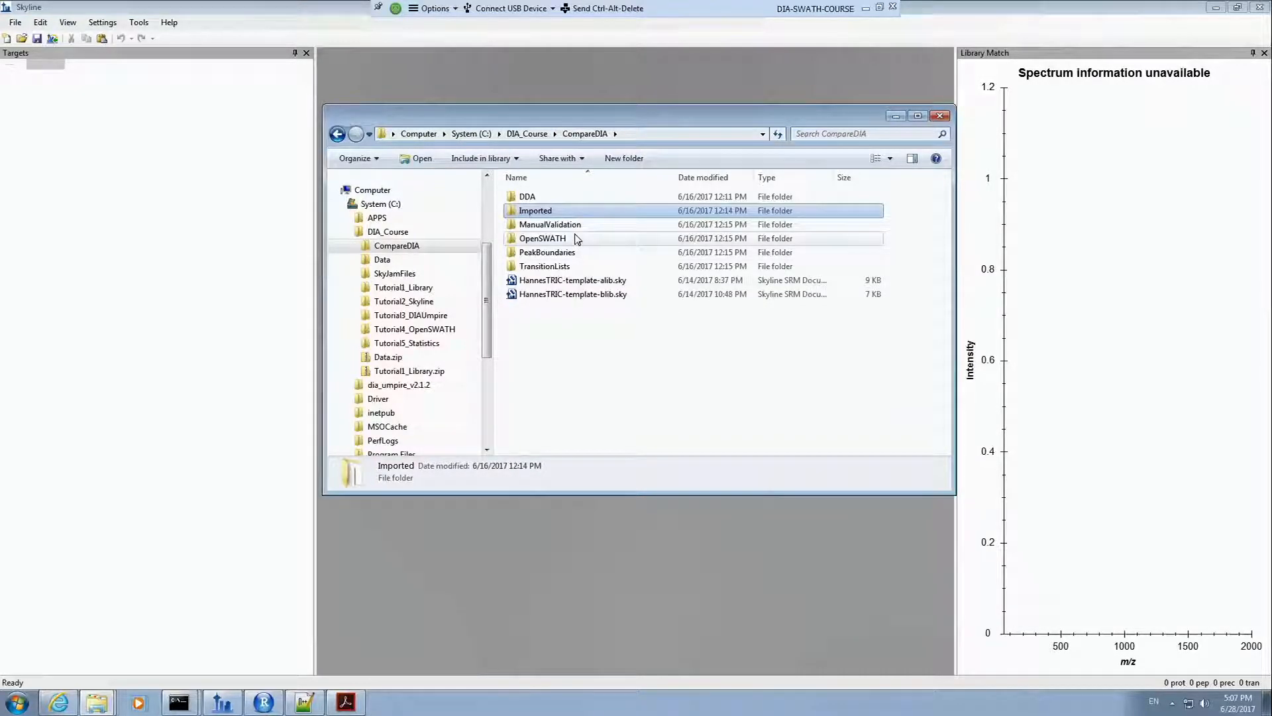
Step: Inspect the ManualValidation folder, highlight the three SkylineResult500Peptides-corrected files, and return to CompareDIA
{"action": "double_click", "coordinate": [574, 226]}
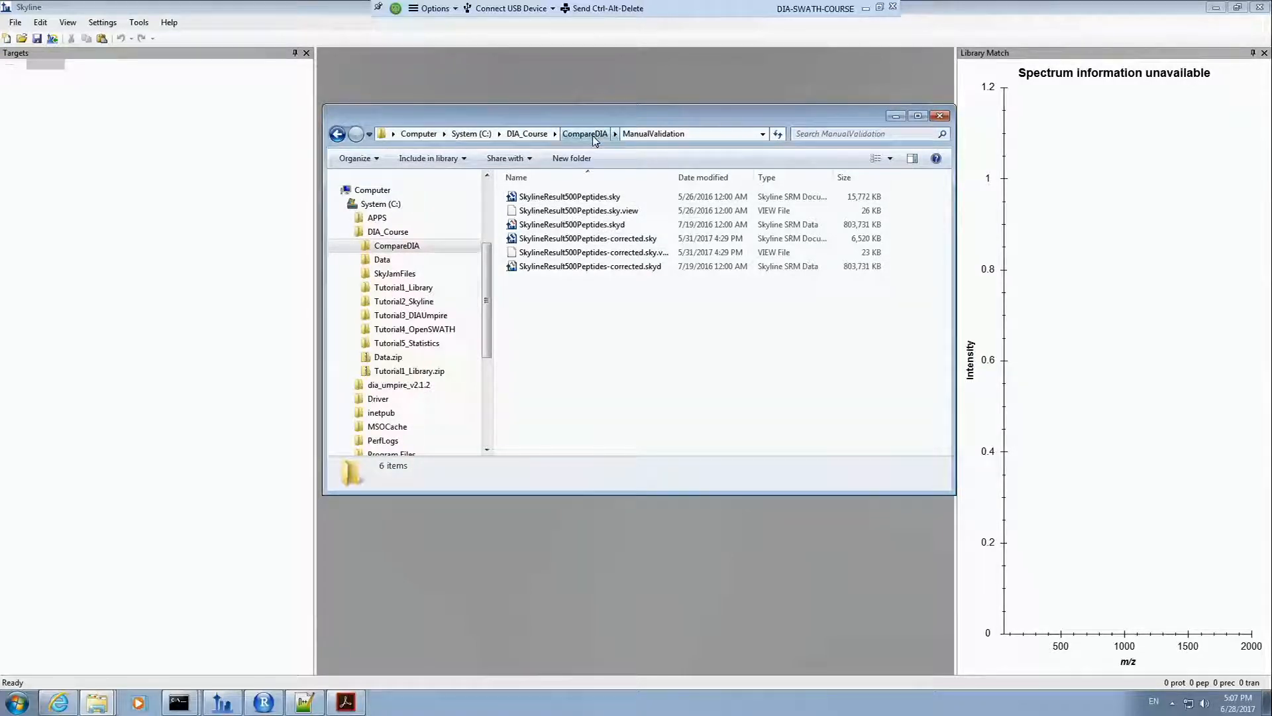
{"action": "left_click", "coordinate": [606, 239]}
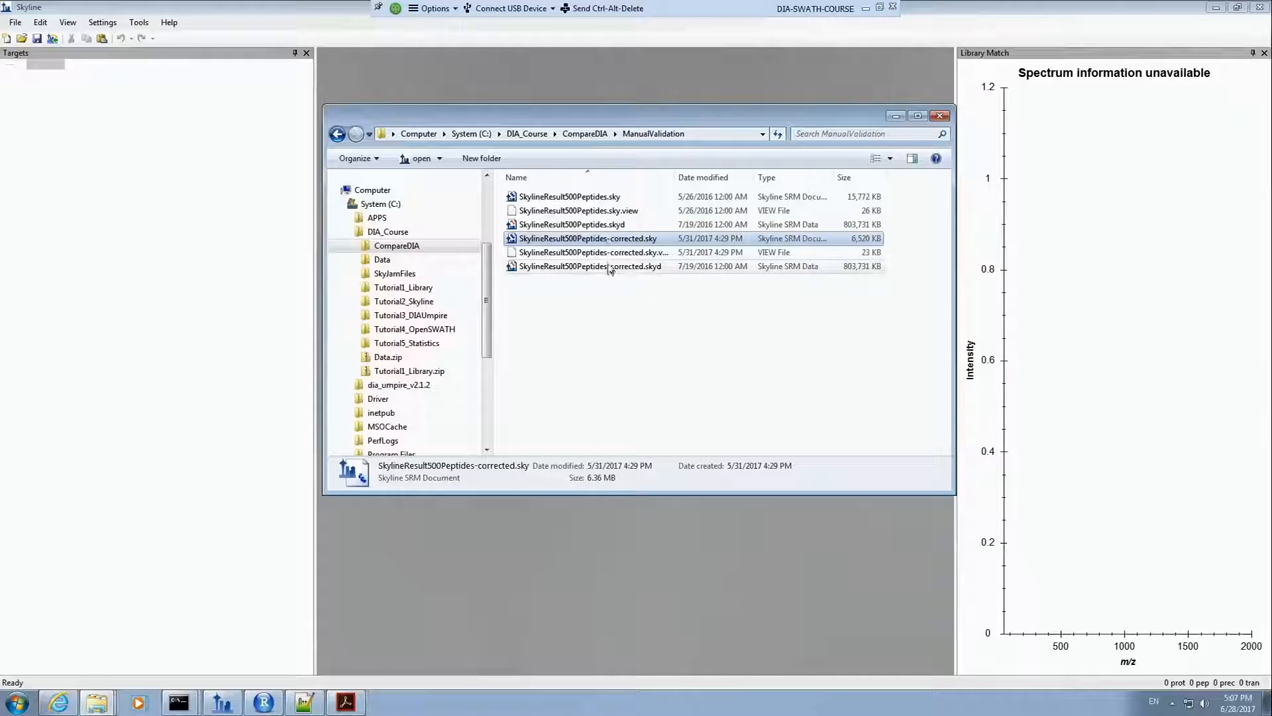
{"action": "left_click", "coordinate": [610, 266], "text": "shift"}
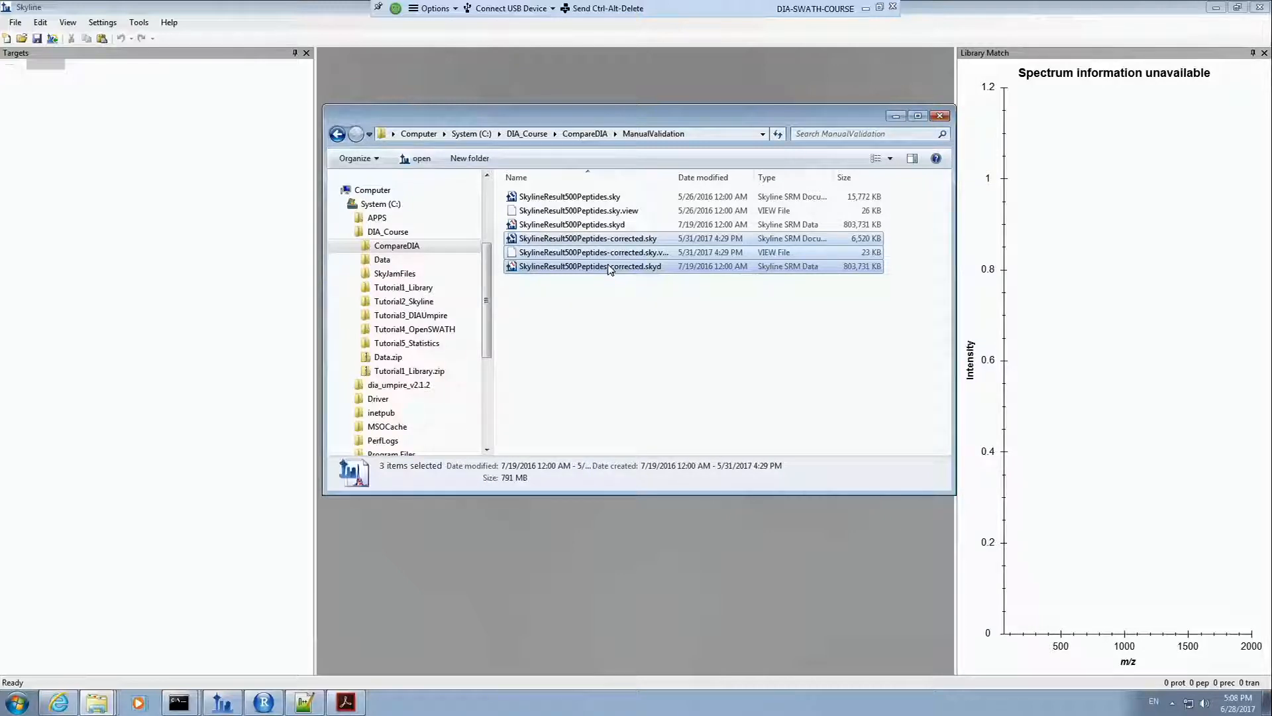
{"action": "left_click", "coordinate": [584, 133]}
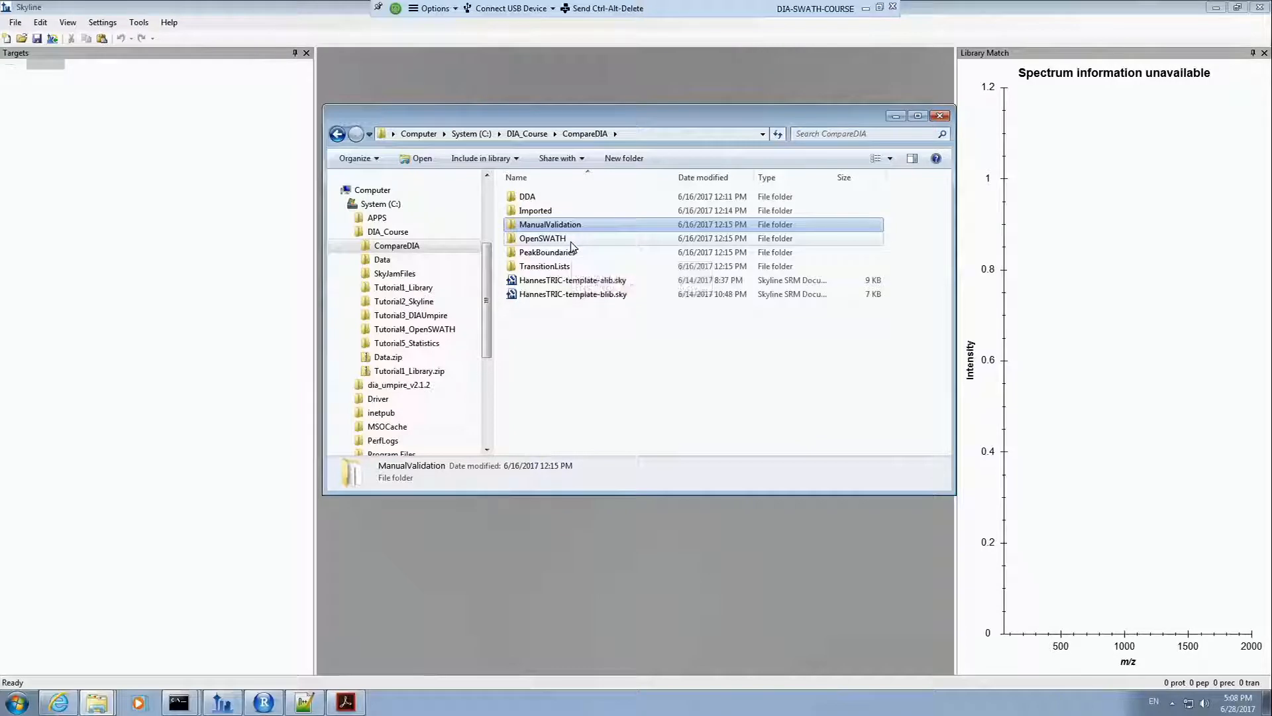
Step: Inspect the contents of the OpenSWATH and PeakBoundaries folders in turn, returning to CompareDIA after each
{"action": "double_click", "coordinate": [569, 240]}
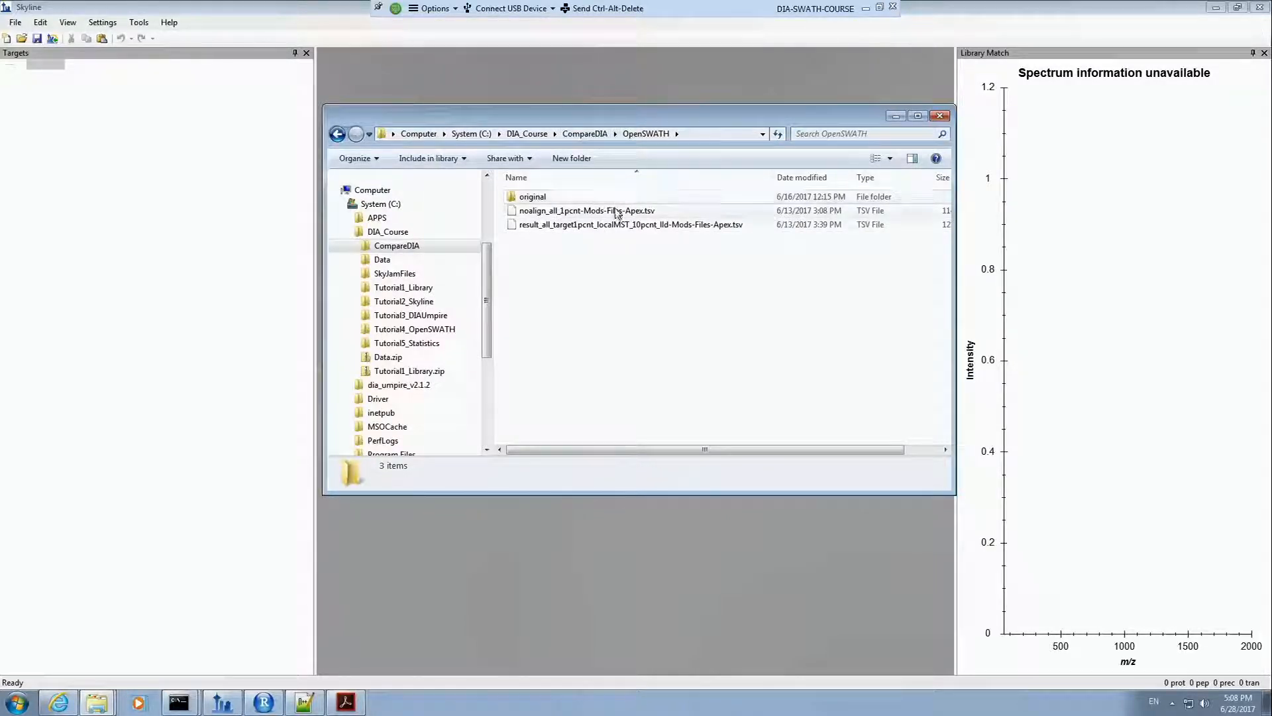
{"action": "left_click", "coordinate": [591, 135]}
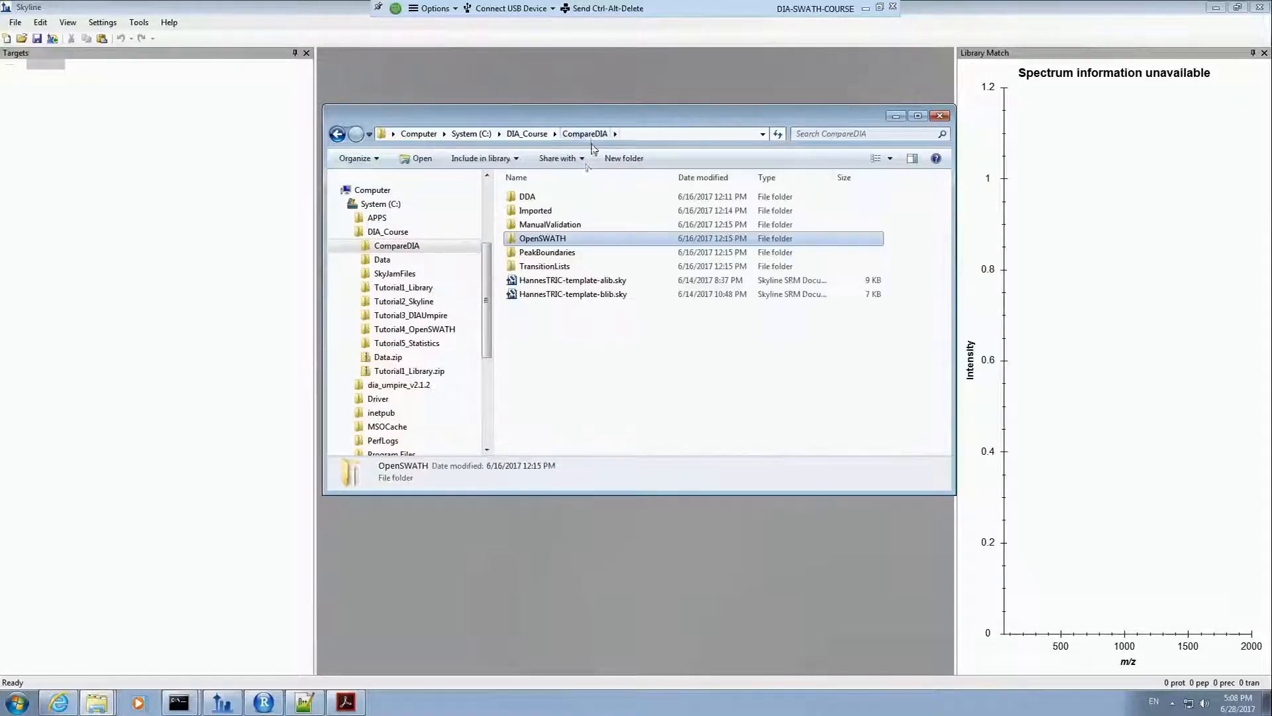
{"action": "double_click", "coordinate": [547, 253]}
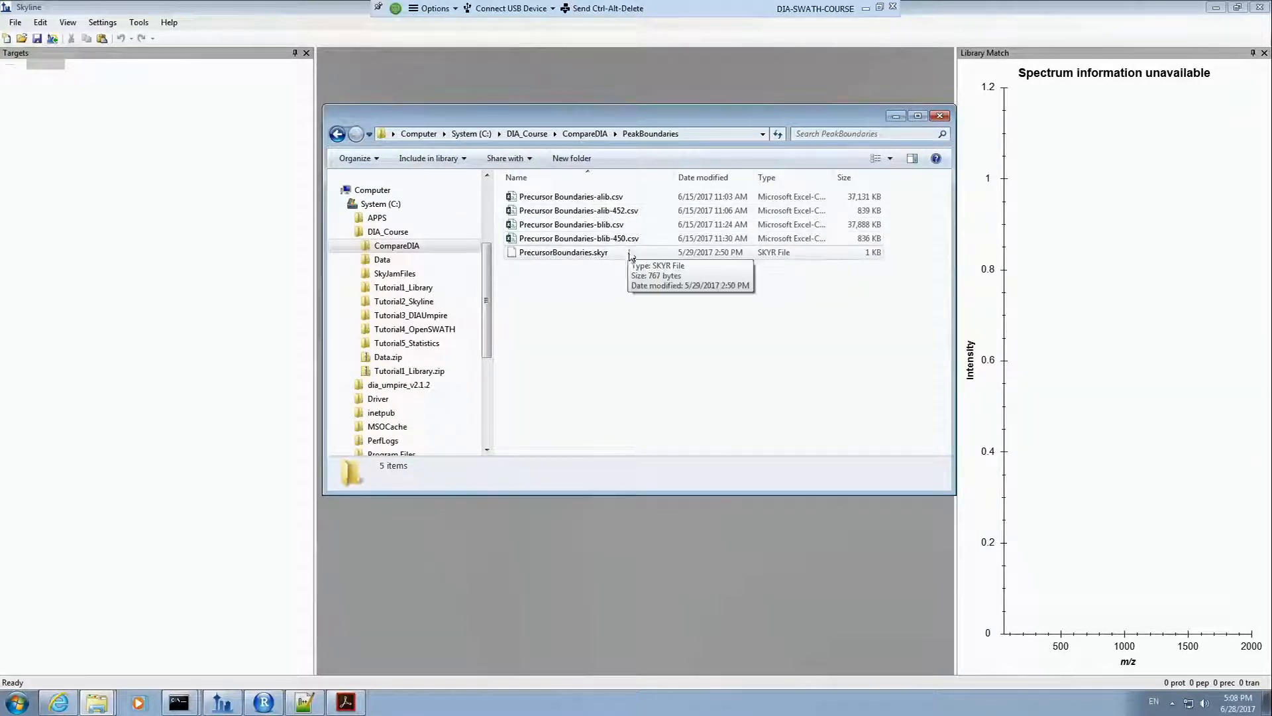
{"action": "left_click", "coordinate": [337, 134]}
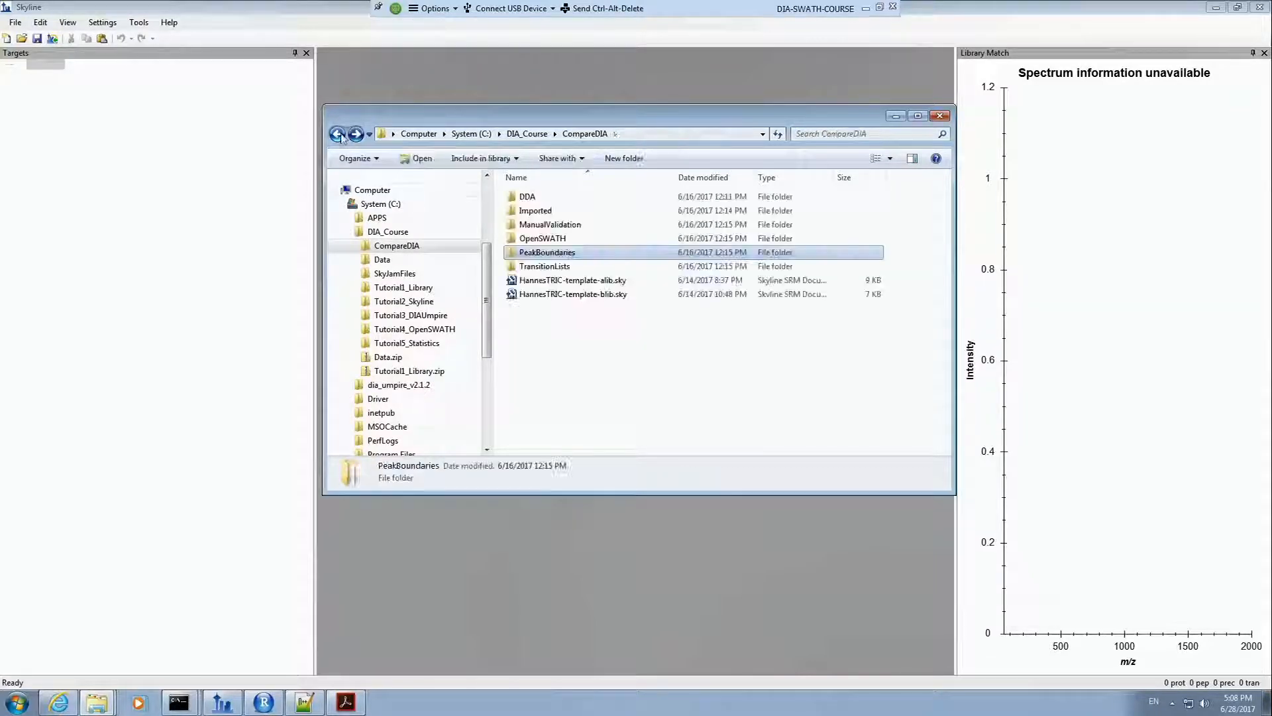
Step: Inspect LibraryModified-Mods-Sorted.tsv in the TransitionLists folder and the source TSV files in its original subfolder
{"action": "double_click", "coordinate": [535, 269]}
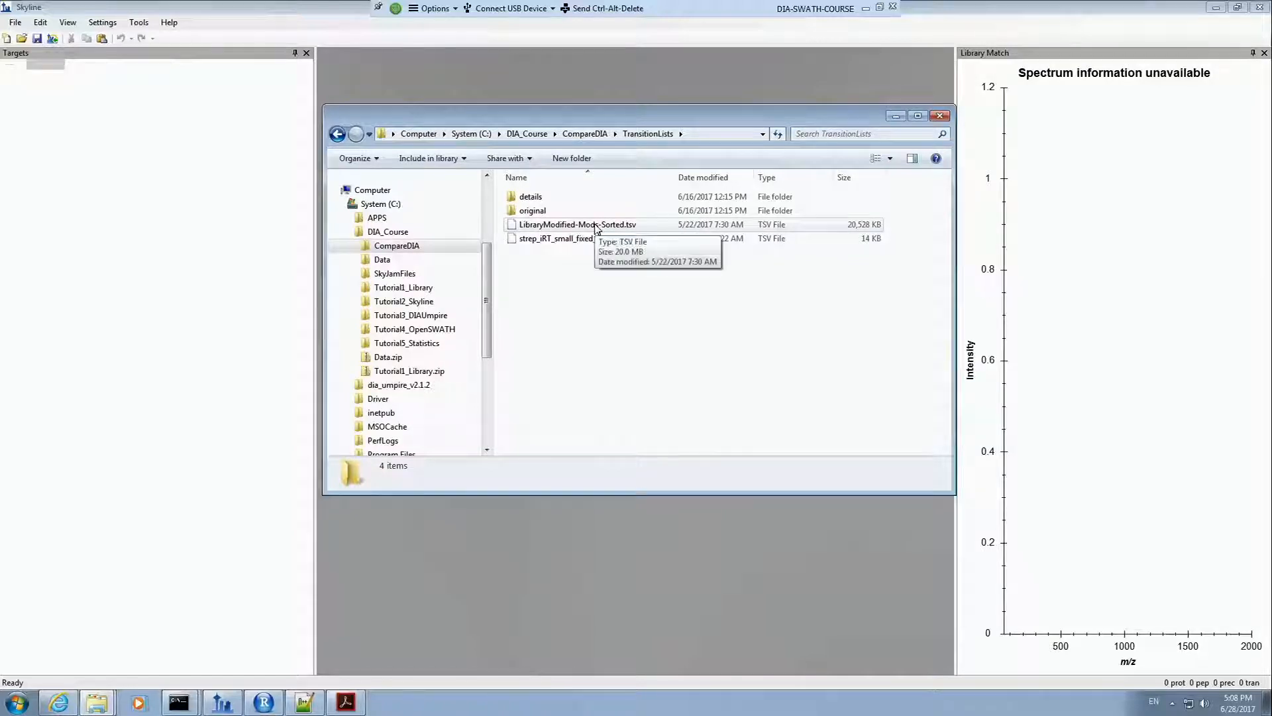
{"action": "left_click", "coordinate": [570, 228]}
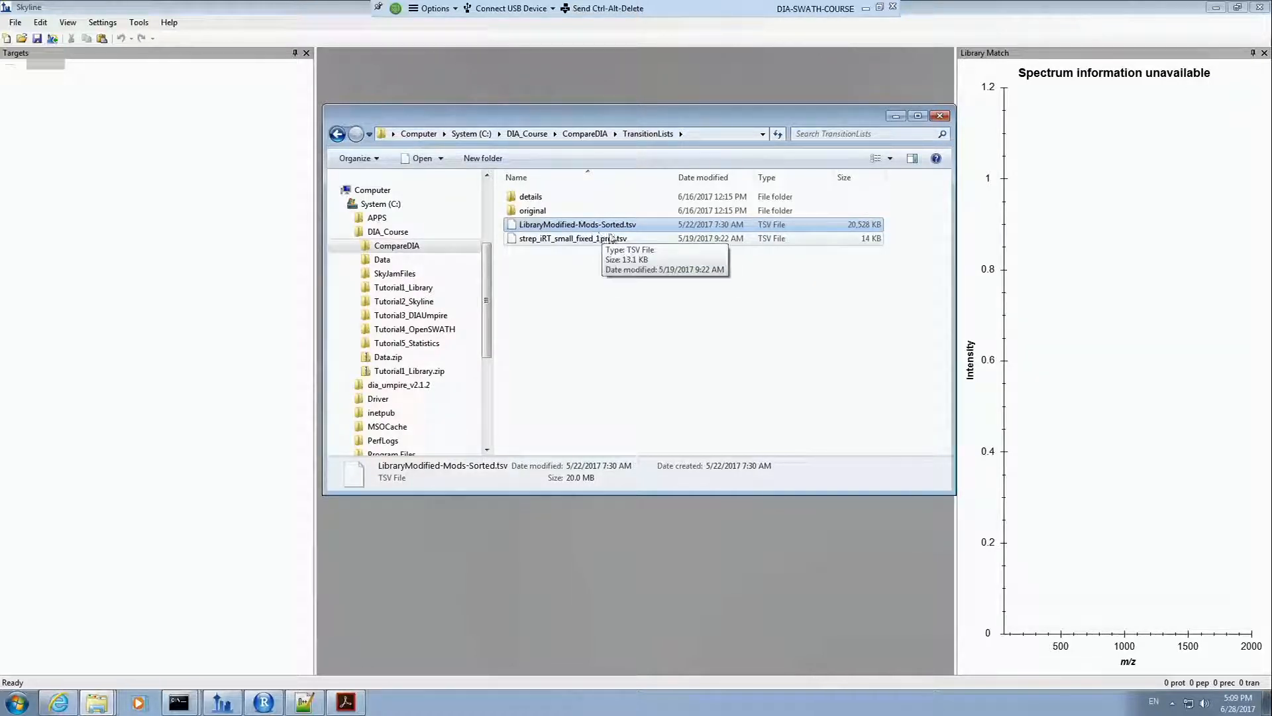
{"action": "double_click", "coordinate": [530, 212]}
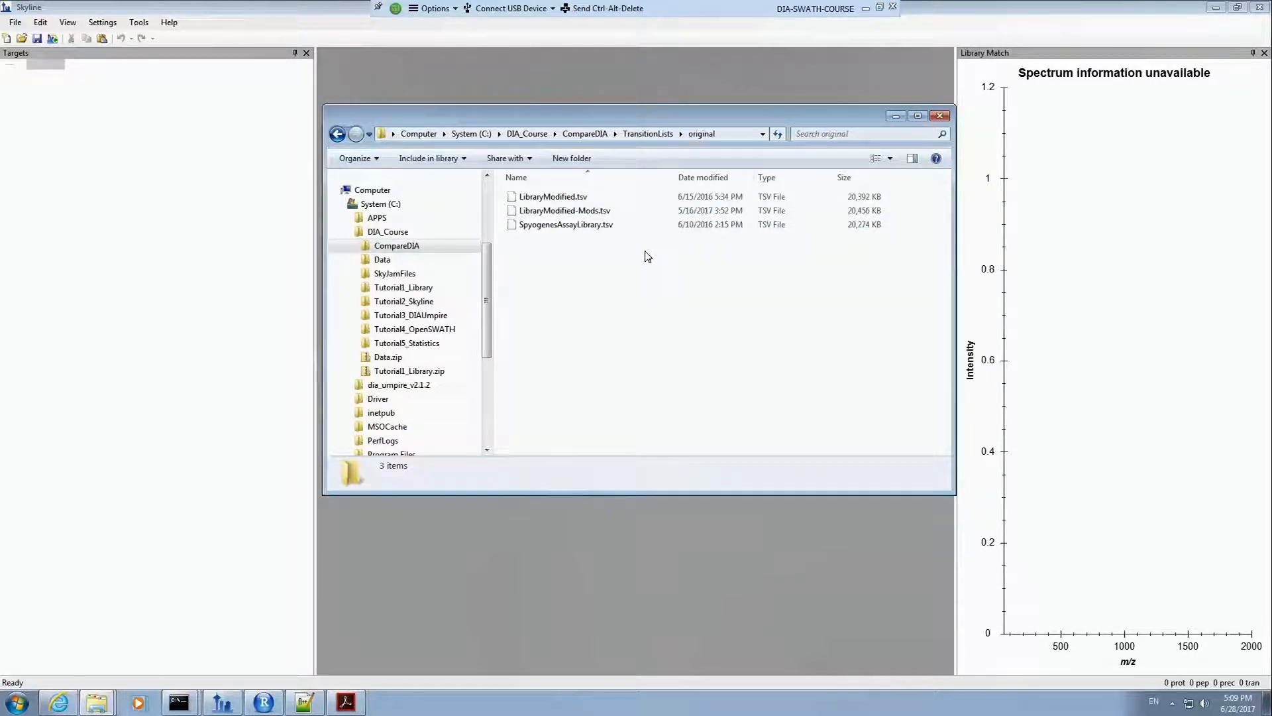
{"action": "left_click_drag", "start_coordinate": [643, 255], "coordinate": [547, 212]}
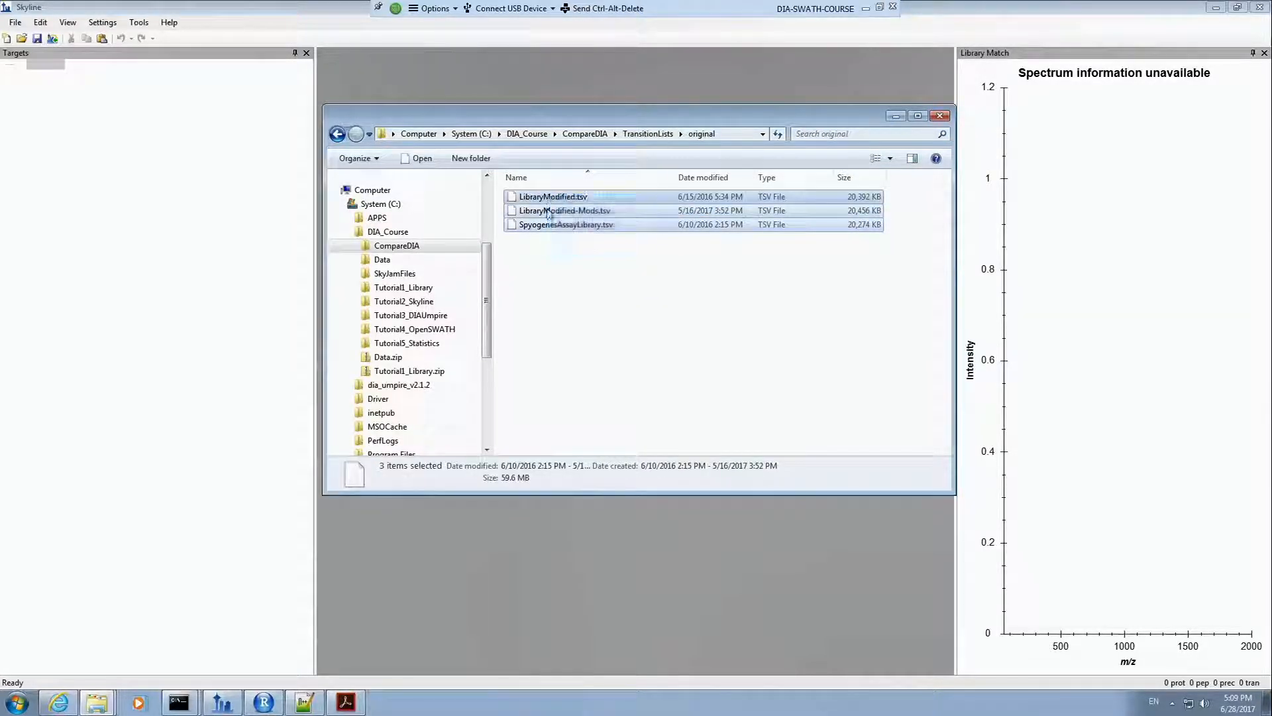
{"action": "left_click", "coordinate": [568, 257]}
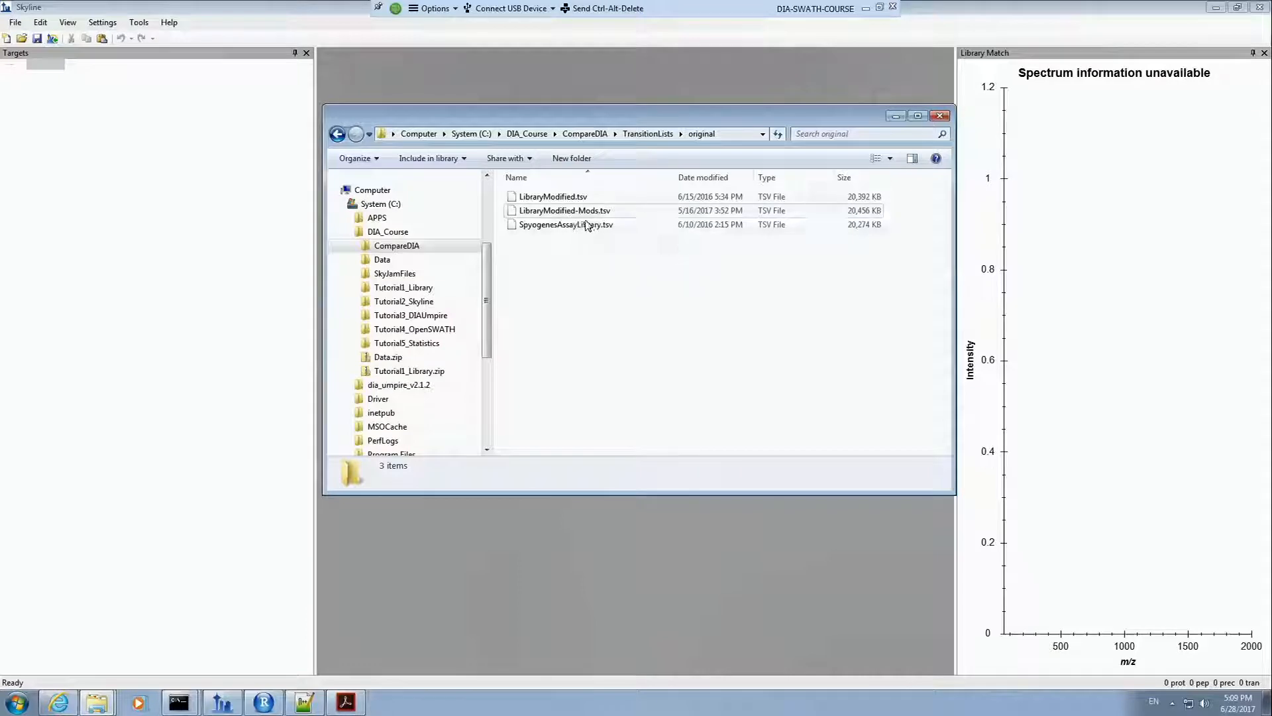
Step: Highlight SpyogenesAssayLibrary.tsv and LibraryModified-Mods.tsv in the original subfolder in turn, and return to the CompareDIA folder
{"action": "left_click", "coordinate": [576, 230]}
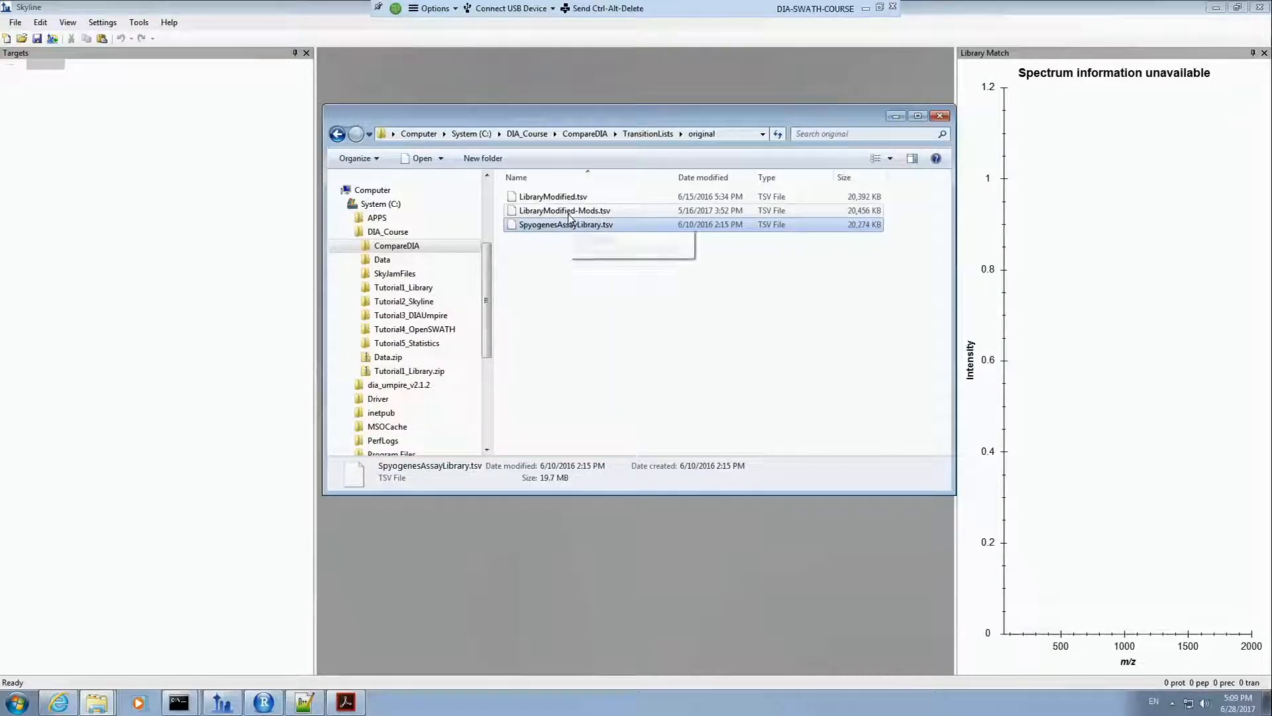
{"action": "left_click", "coordinate": [568, 213]}
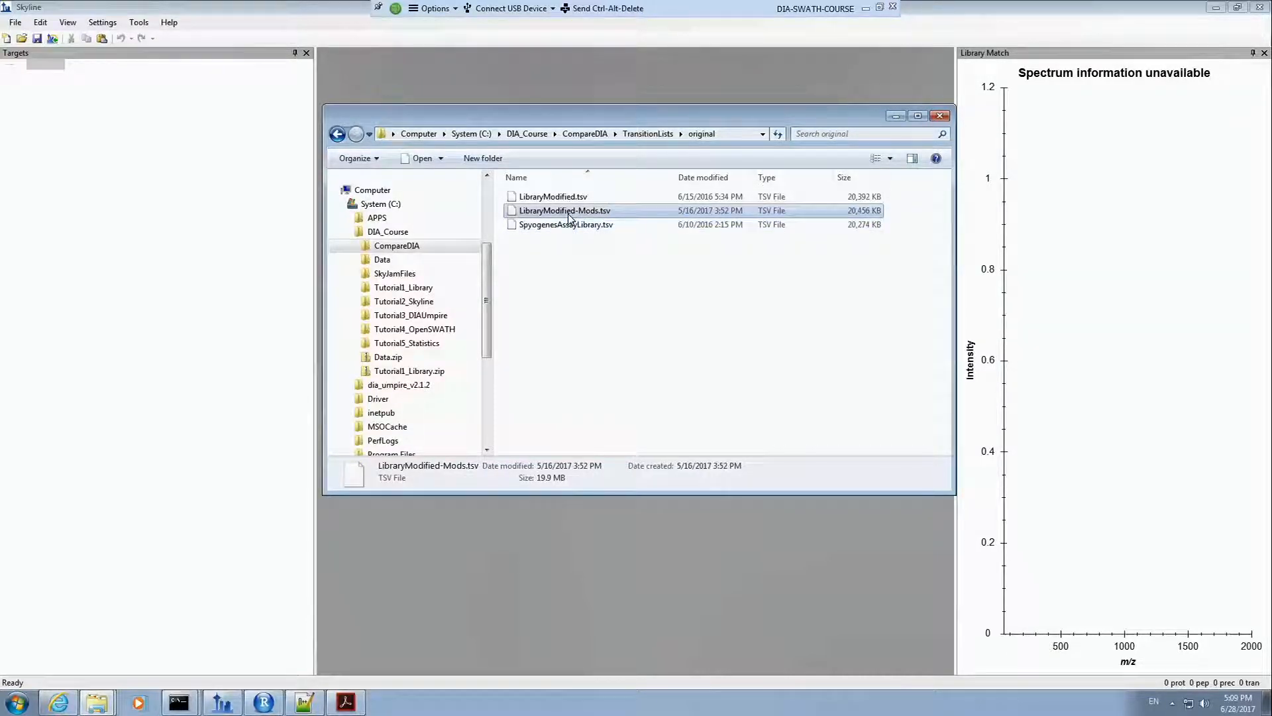
{"action": "left_click", "coordinate": [634, 134]}
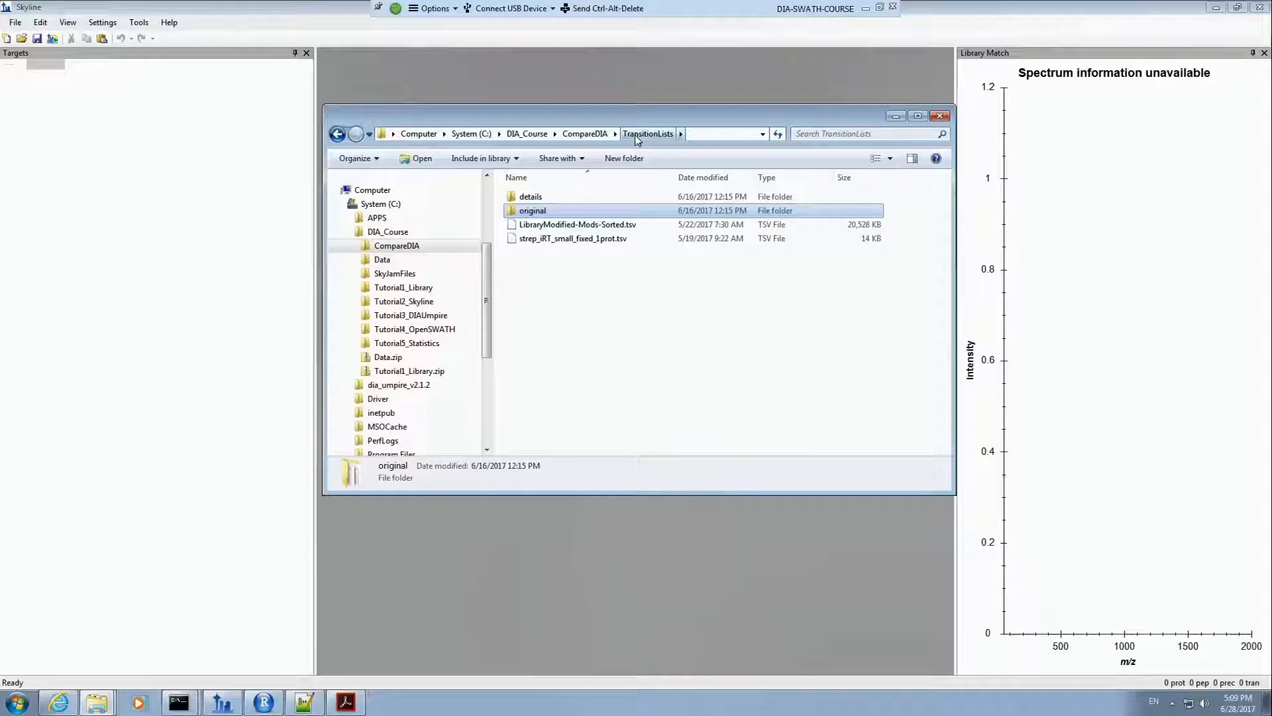
{"action": "left_click", "coordinate": [581, 135]}
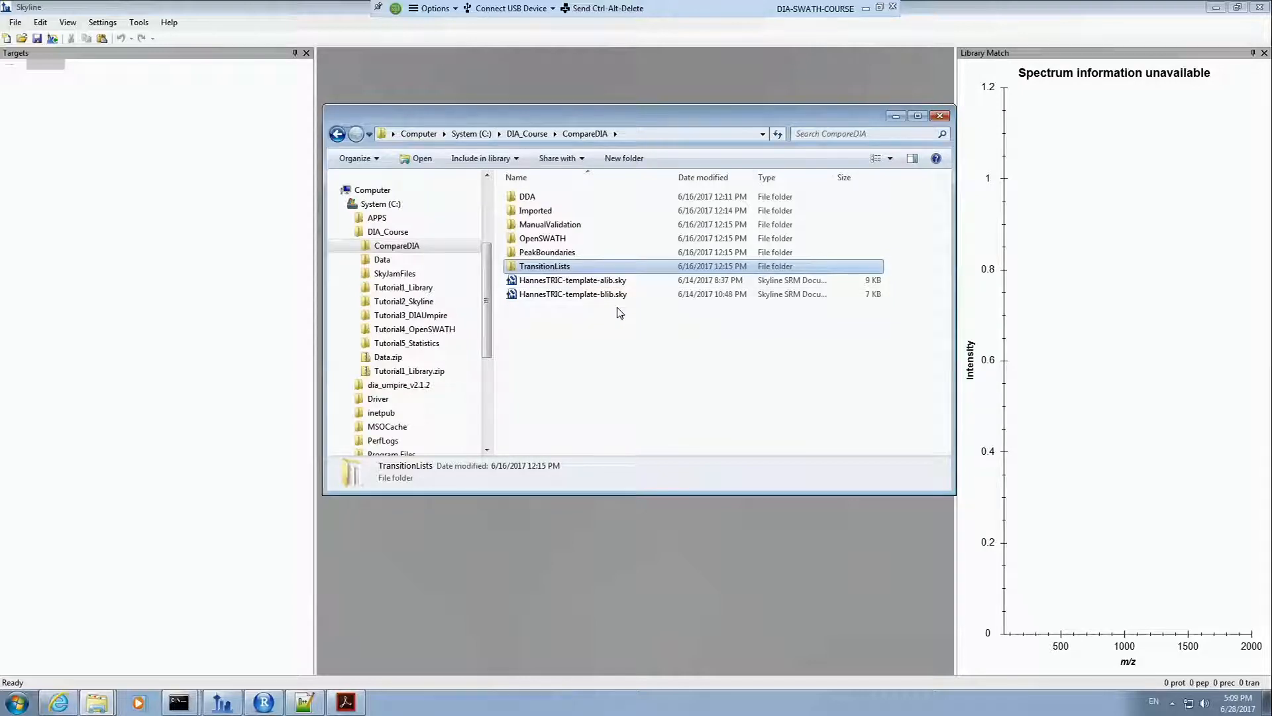
Step: Switch to Skyline and open SkylineResult500Peptides.sky from the ManualValidation folder of CompareDIA
{"action": "left_click", "coordinate": [590, 229]}
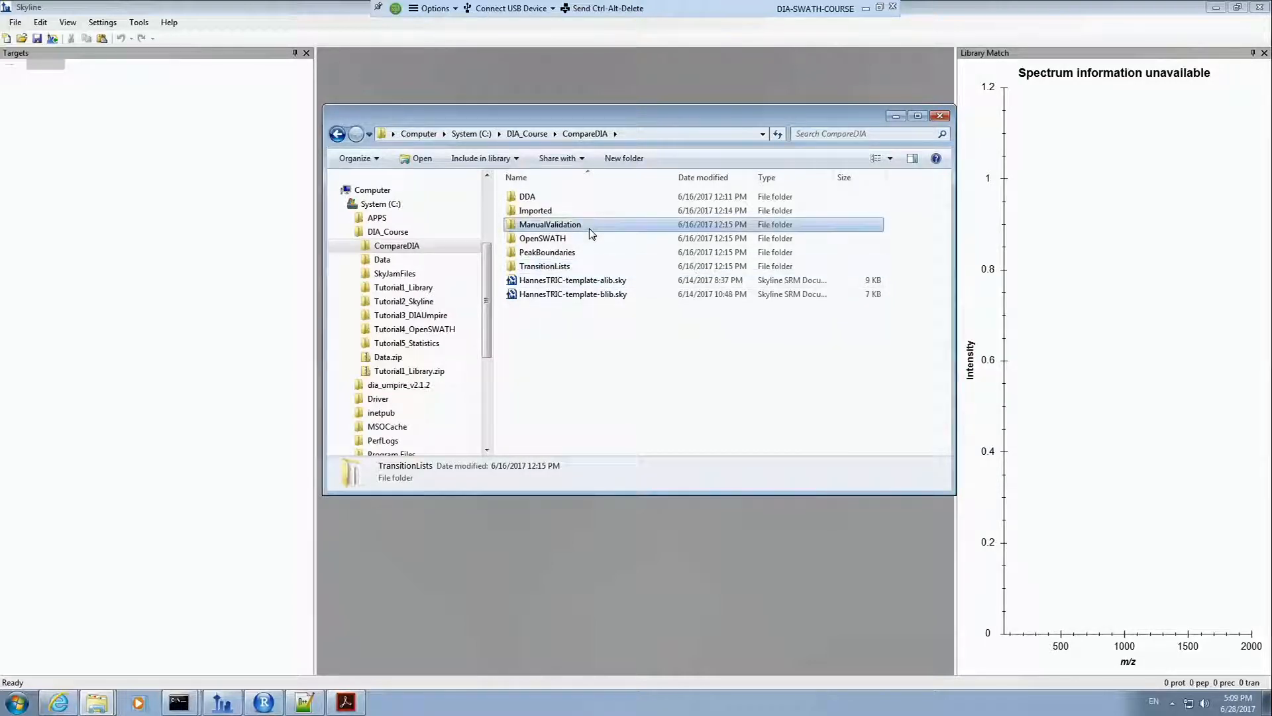
{"action": "left_click", "coordinate": [152, 18]}
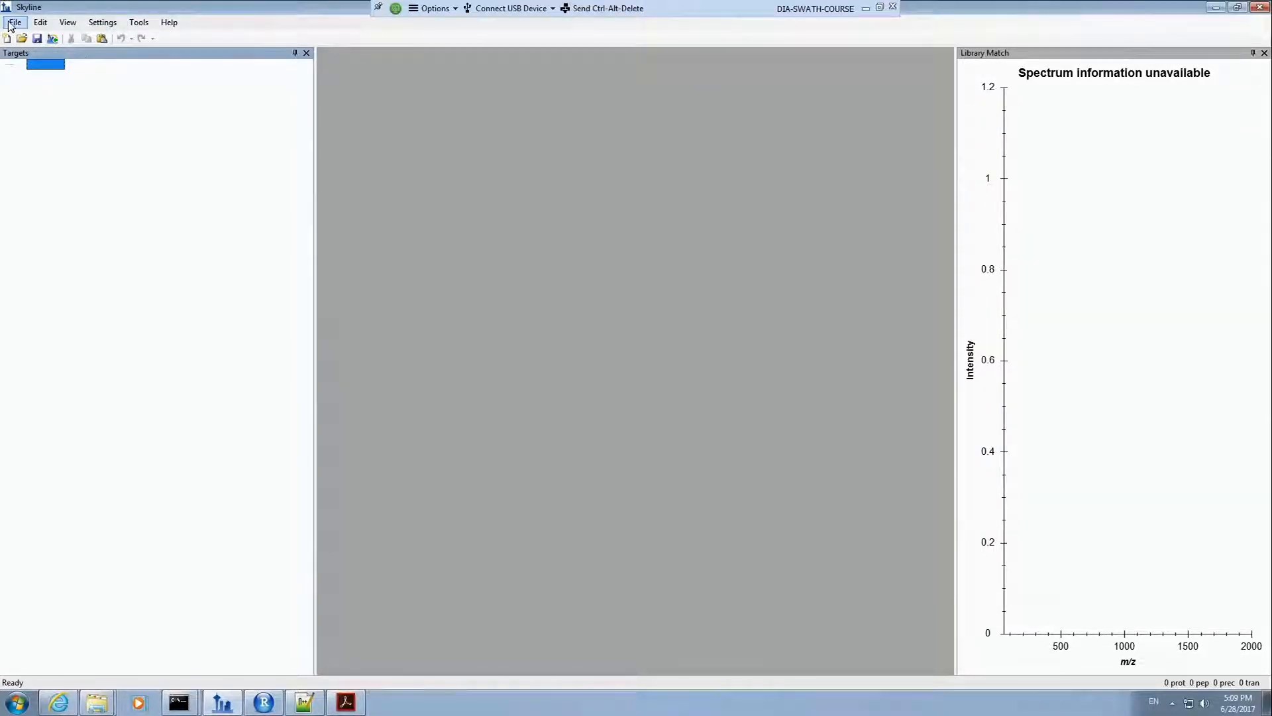
{"action": "left_click", "coordinate": [15, 22]}
{"action": "left_click", "coordinate": [39, 67]}
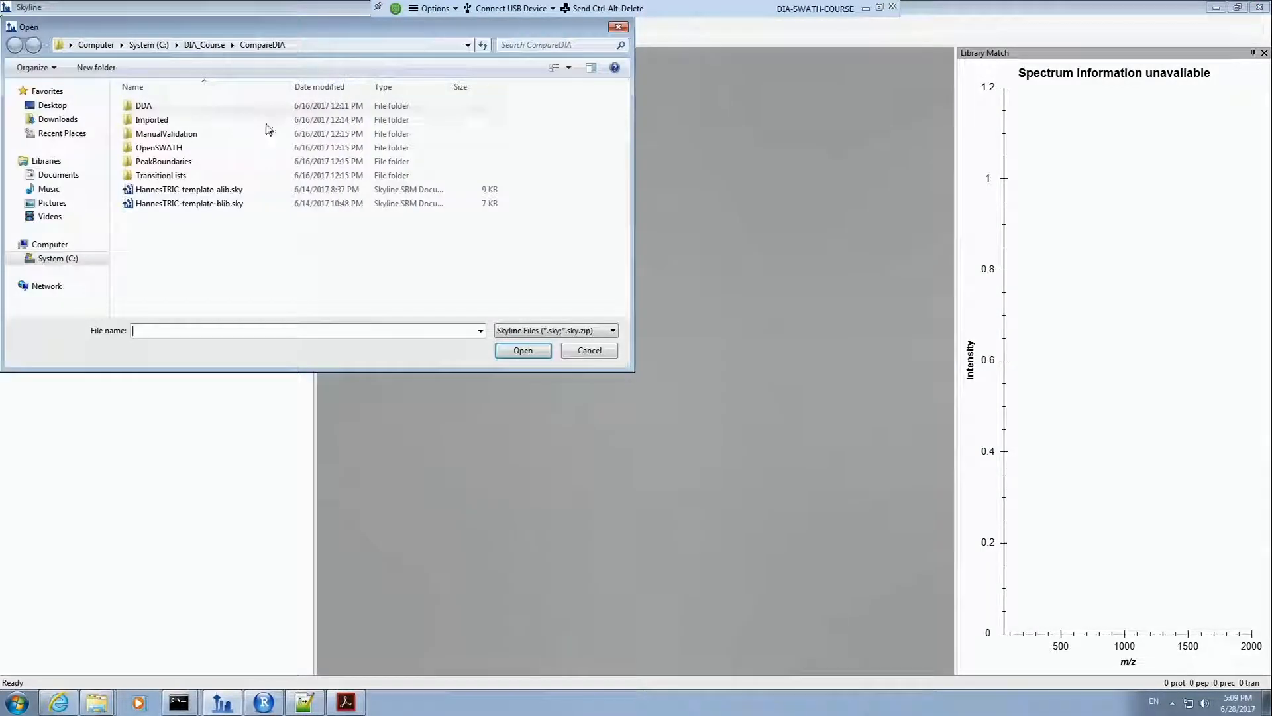
{"action": "double_click", "coordinate": [269, 133]}
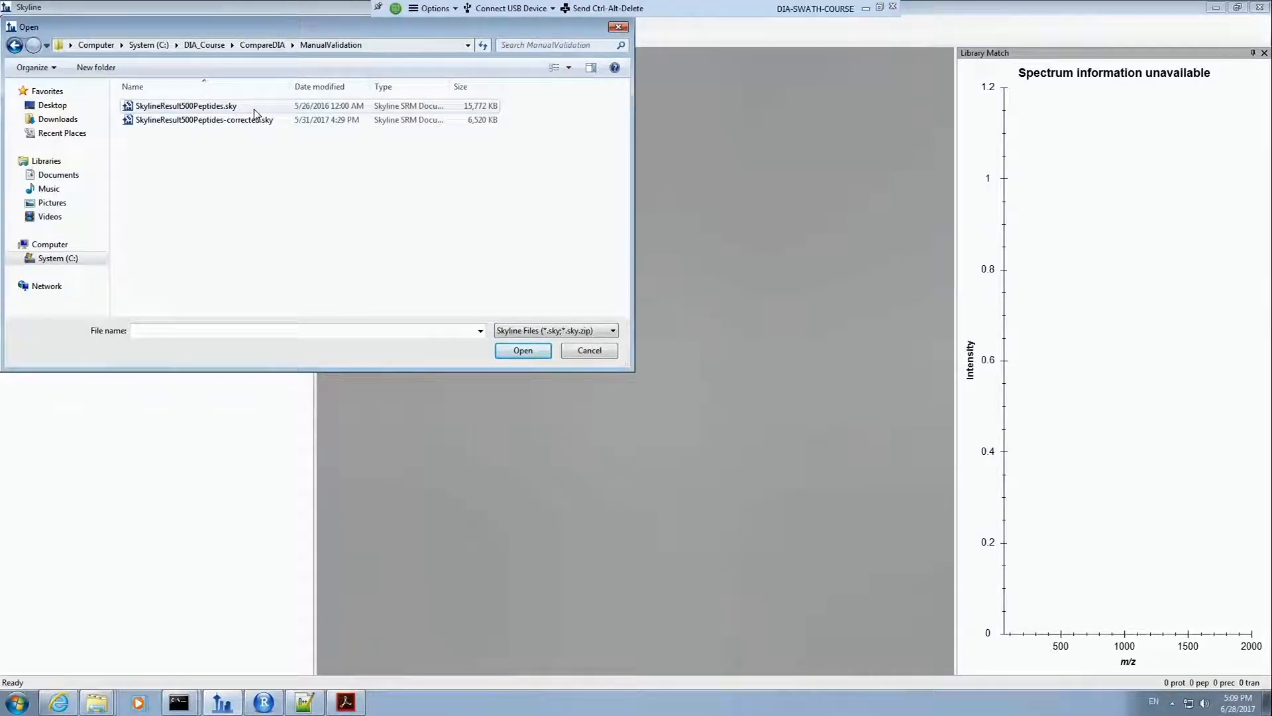
{"action": "left_click", "coordinate": [254, 110]}
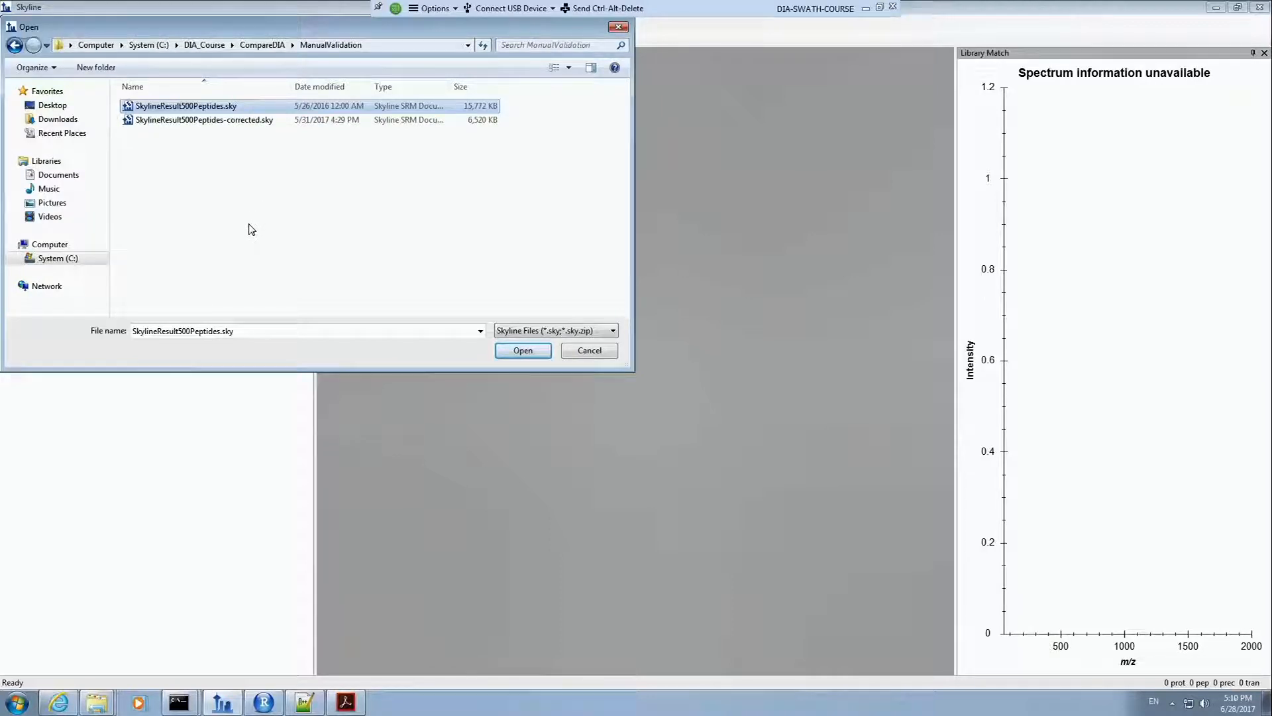
{"action": "left_click", "coordinate": [523, 353]}
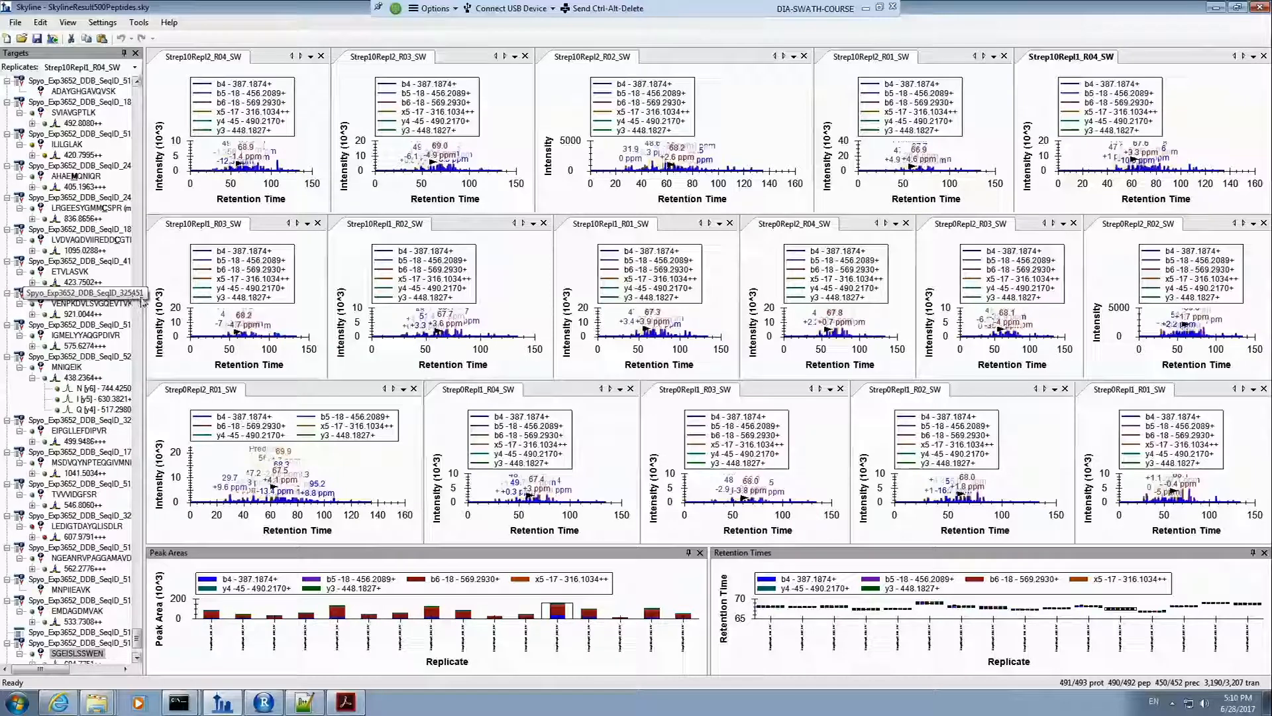
Step: Collapse the MNIGEIK peptide in the target tree and hide the legends on the chromatogram graphs
{"action": "left_click", "coordinate": [21, 368]}
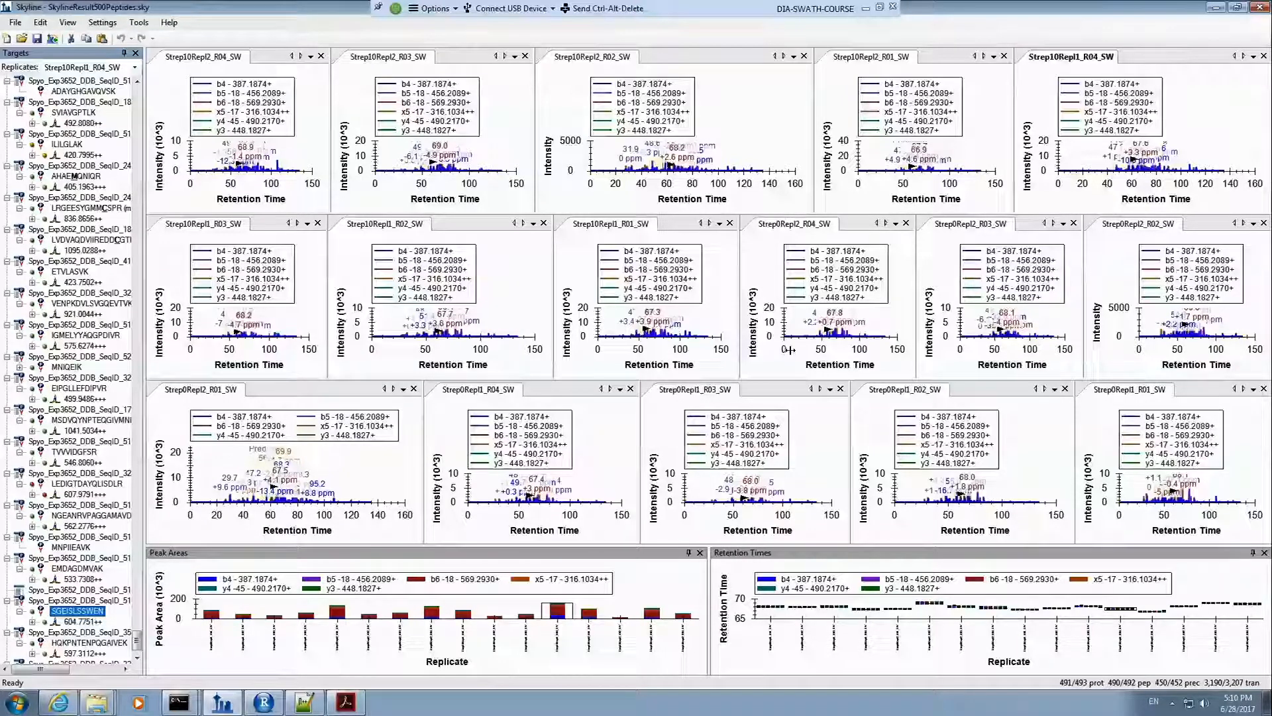
{"action": "right_click", "coordinate": [769, 99]}
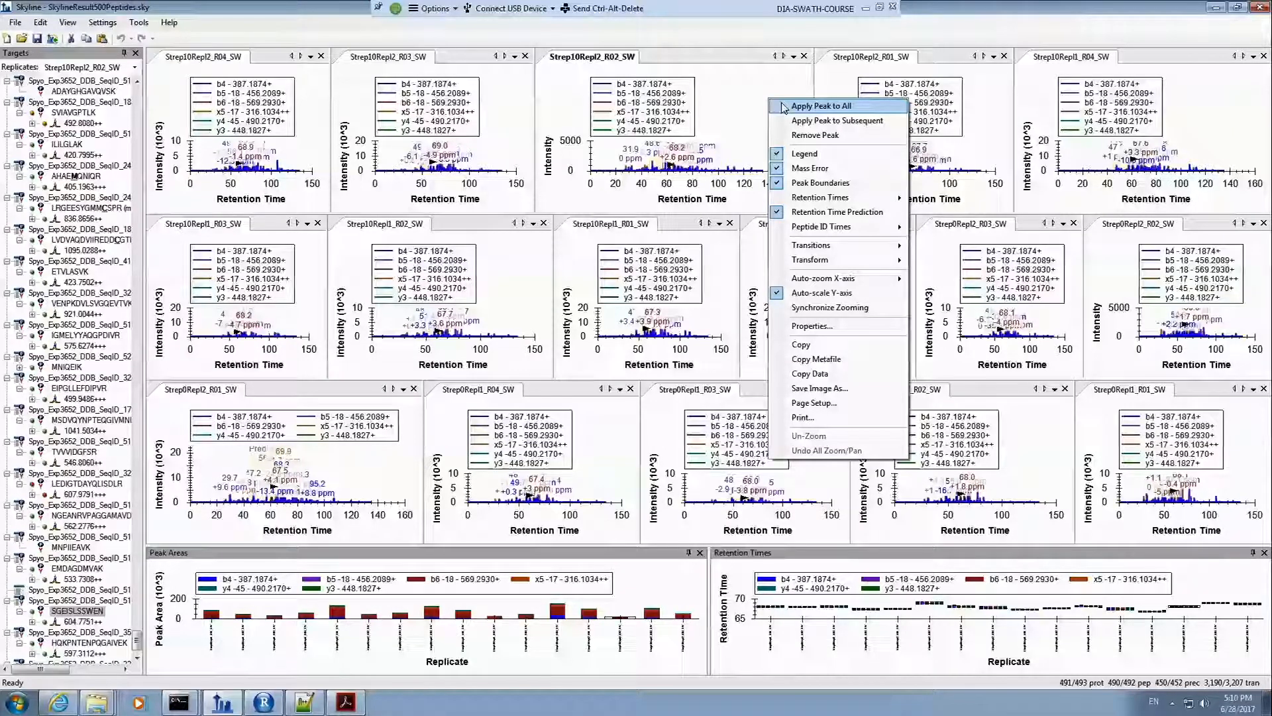
{"action": "left_click", "coordinate": [805, 155]}
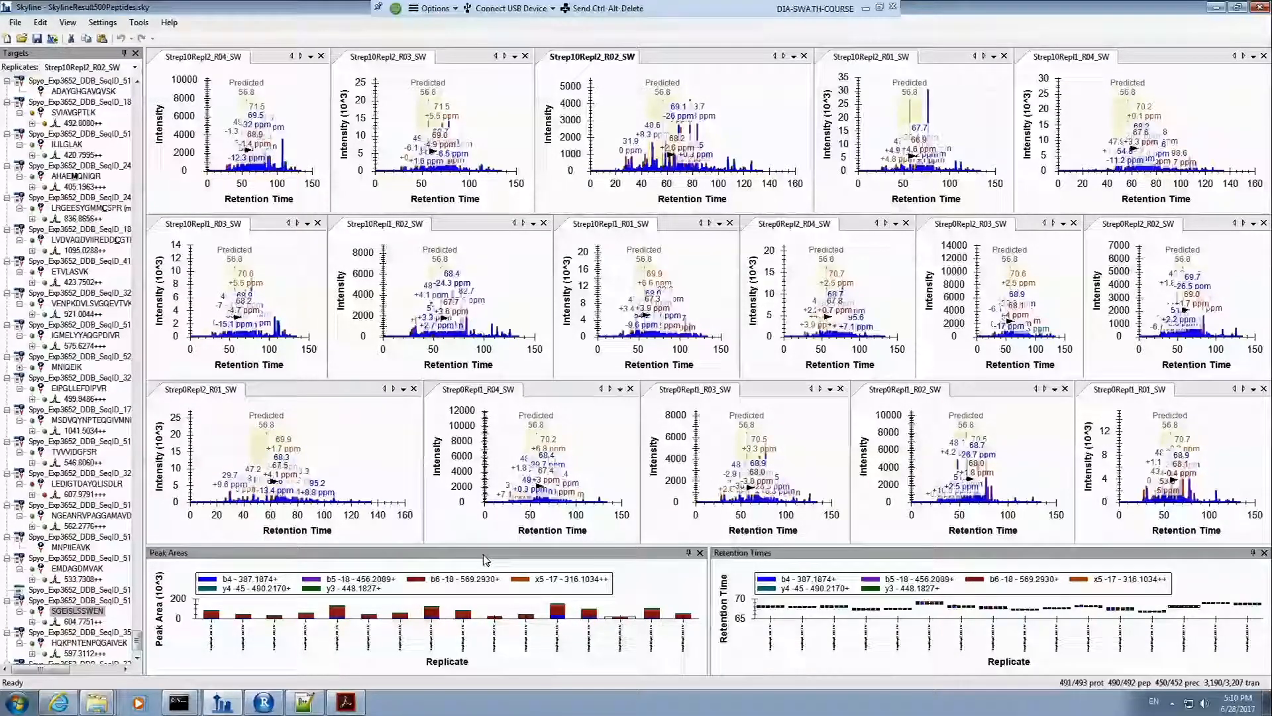
Step: Dock the Peak Areas graph above the Retention Times graph in a column beside the chromatograms, and narrow that column slightly
{"action": "left_click_drag", "start_coordinate": [483, 553], "coordinate": [1258, 298]}
{"action": "mouse_move", "coordinate": [1256, 298]}
{"action": "left_mouse_down"}
{"action": "mouse_move", "coordinate": [1241, 272]}
{"action": "mouse_move", "coordinate": [1257, 300]}
{"action": "left_mouse_up"}
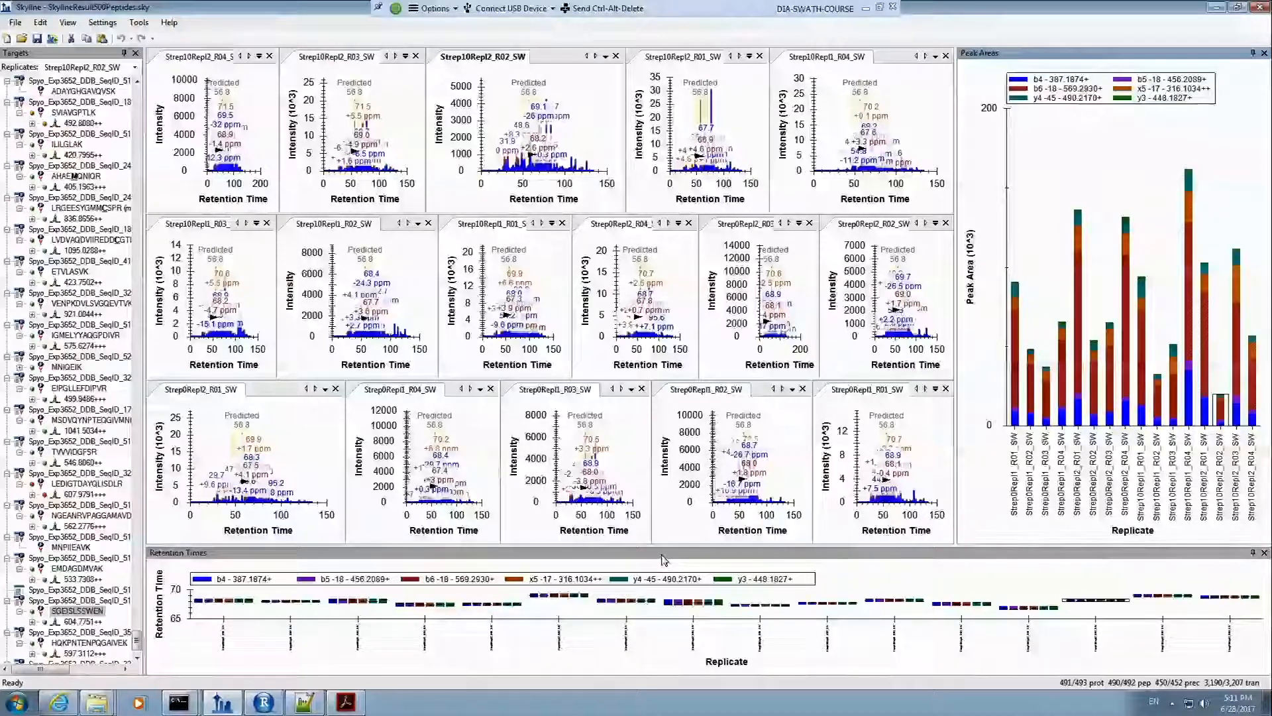
{"action": "left_click_drag", "start_coordinate": [667, 554], "coordinate": [1116, 323]}
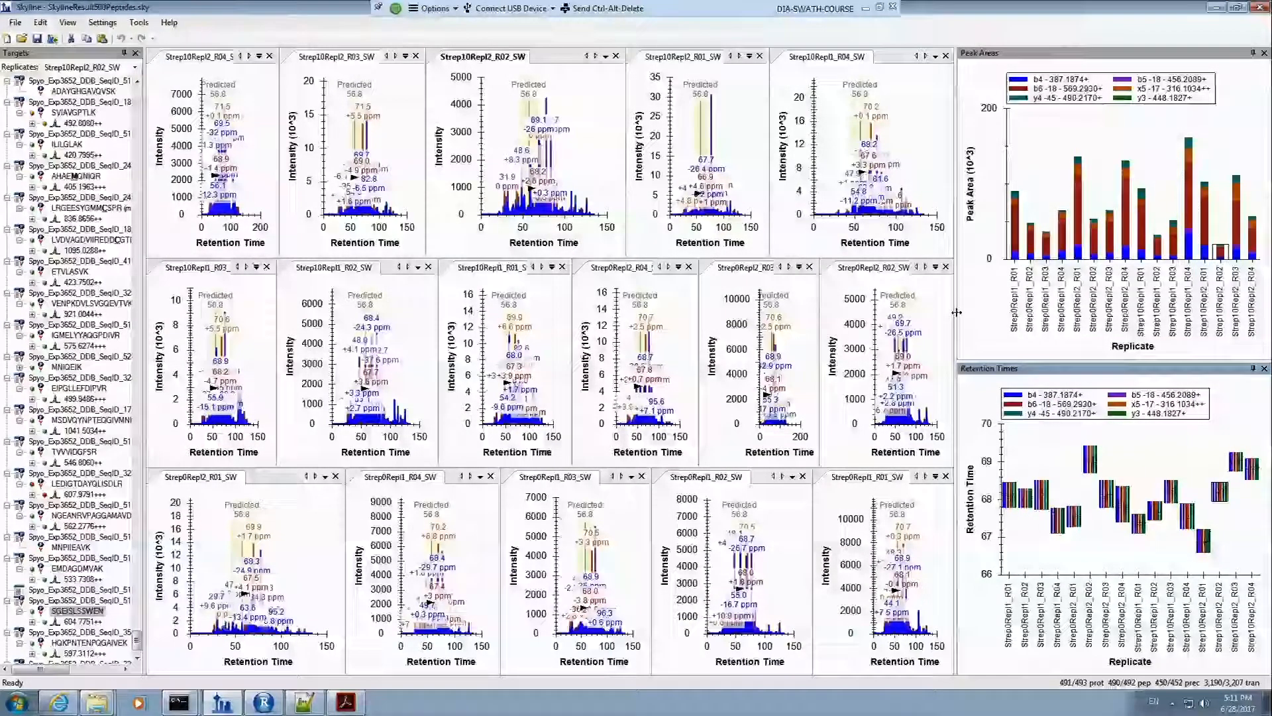
{"action": "left_click_drag", "start_coordinate": [956, 313], "coordinate": [983, 313]}
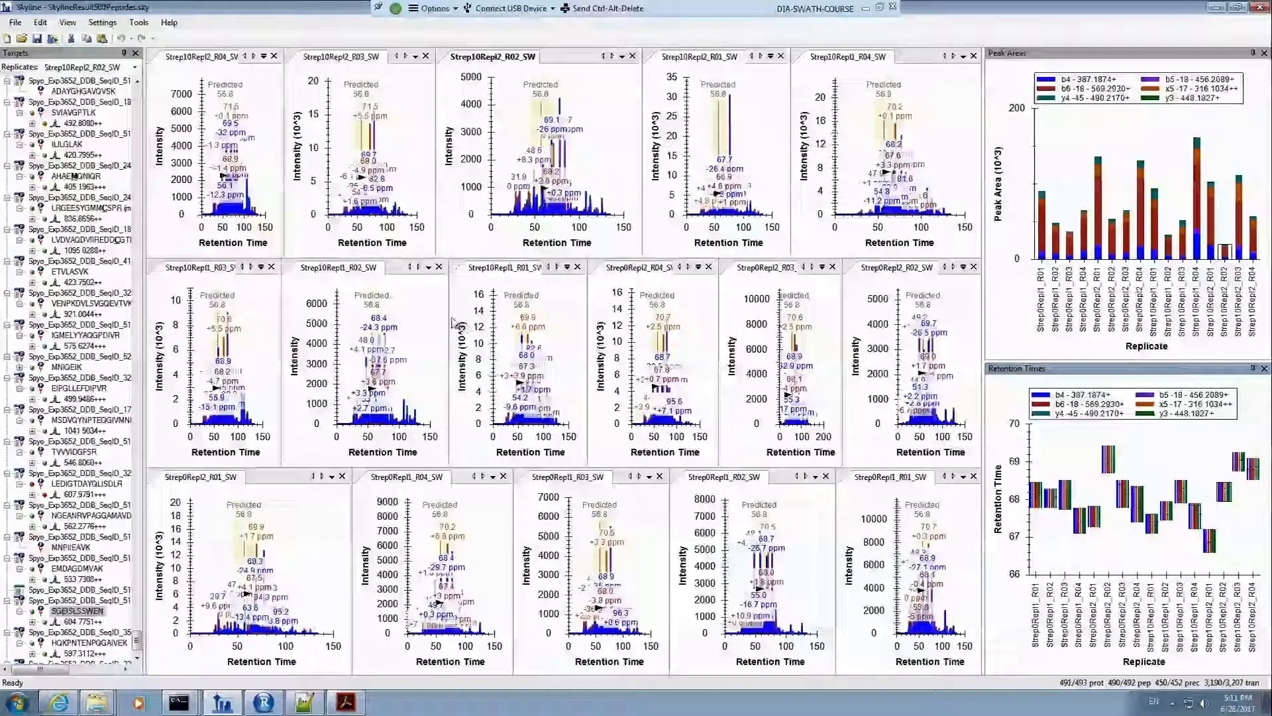
Step: Arrange the chromatogram graphs grouped into 4 tiled panes, distributing graphs among groups and sorting by Document order
{"action": "left_click", "coordinate": [67, 23]}
{"action": "mouse_move", "coordinate": [105, 91]}
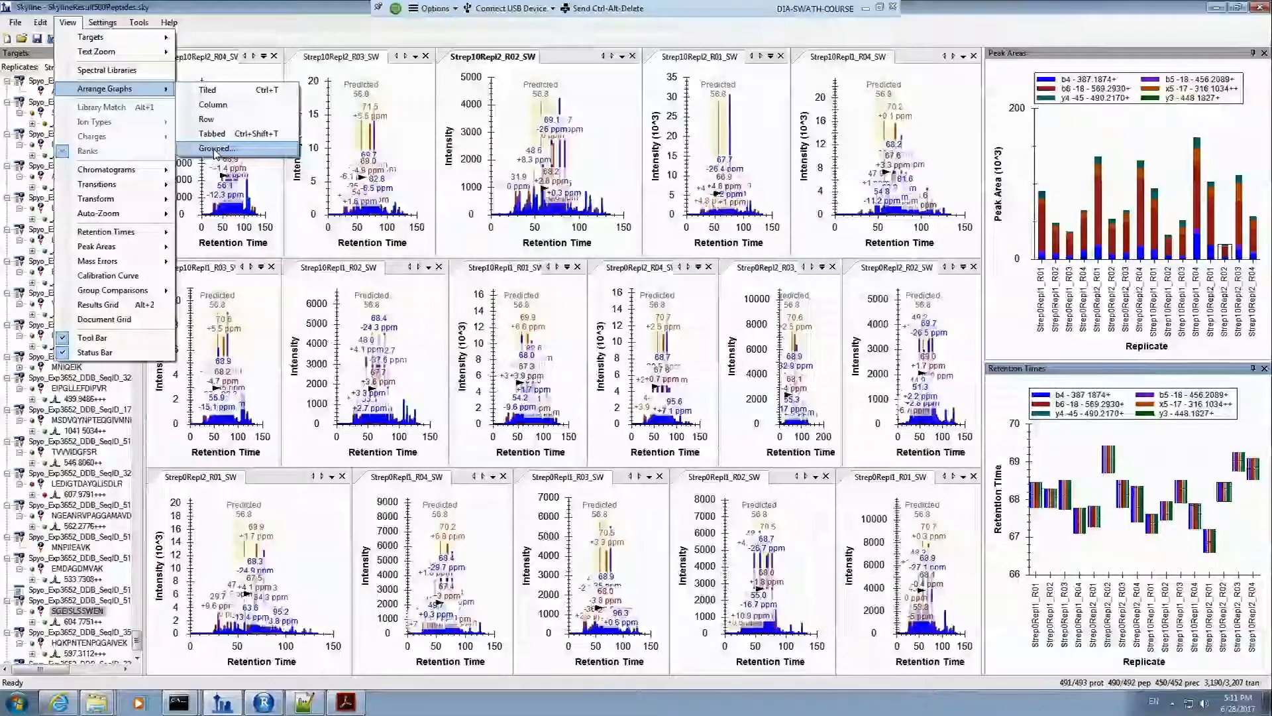
{"action": "left_click", "coordinate": [215, 148]}
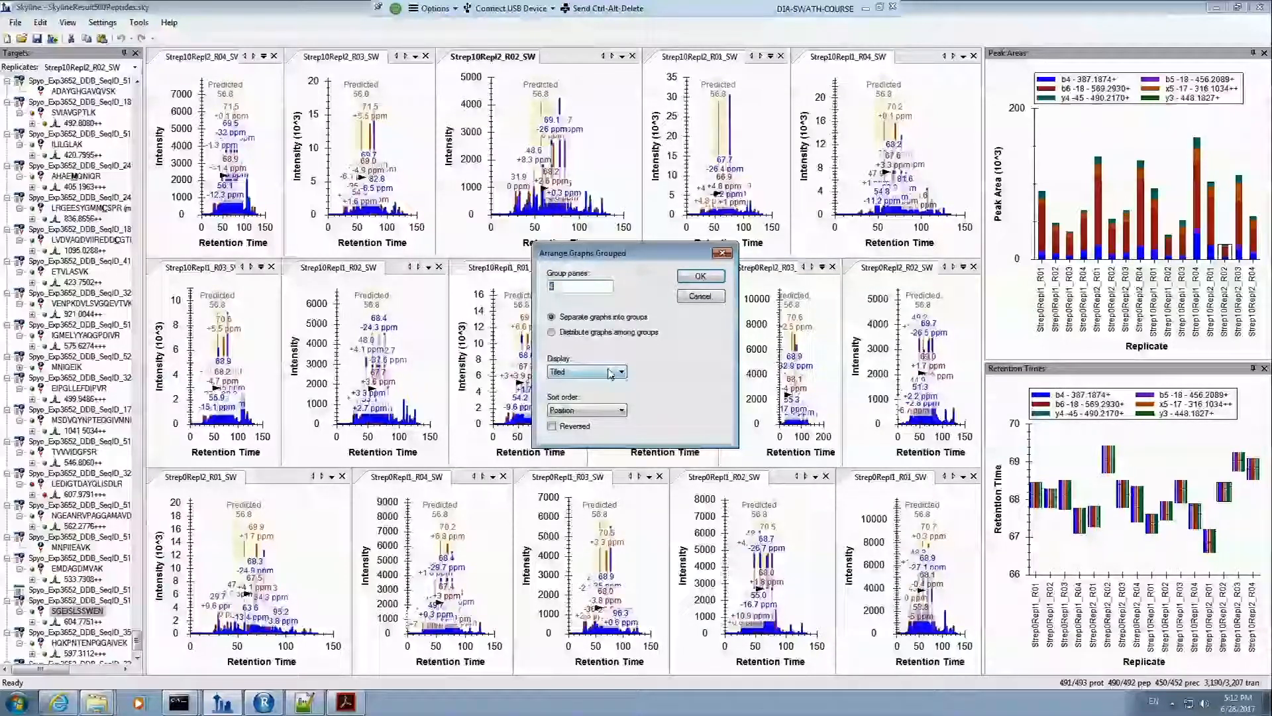
{"action": "left_click", "coordinate": [588, 411]}
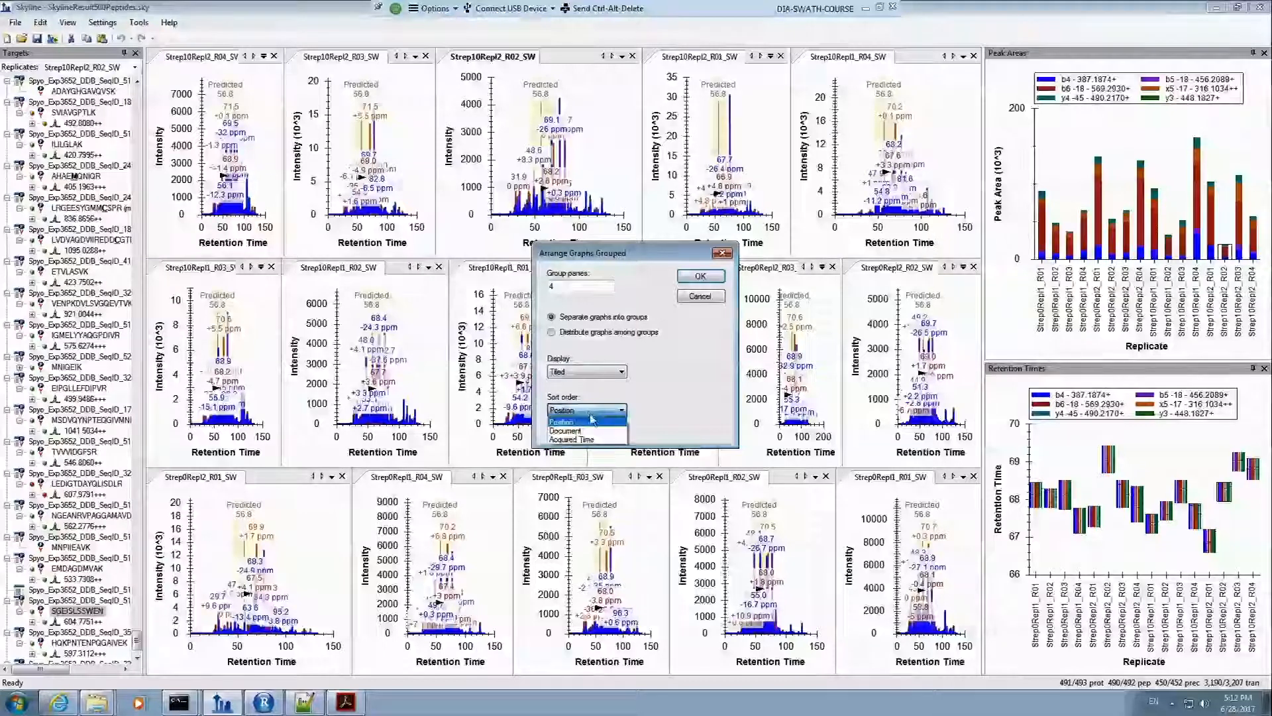
{"action": "left_click", "coordinate": [596, 431]}
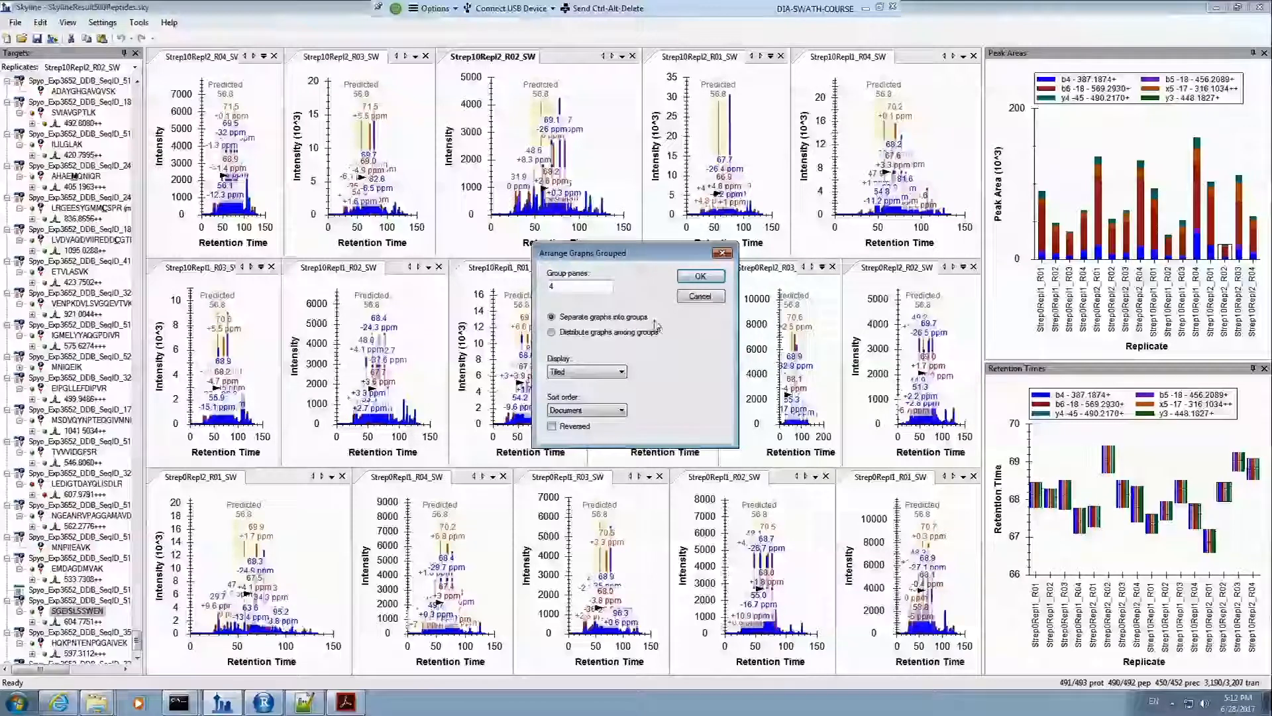
{"action": "left_click", "coordinate": [553, 333]}
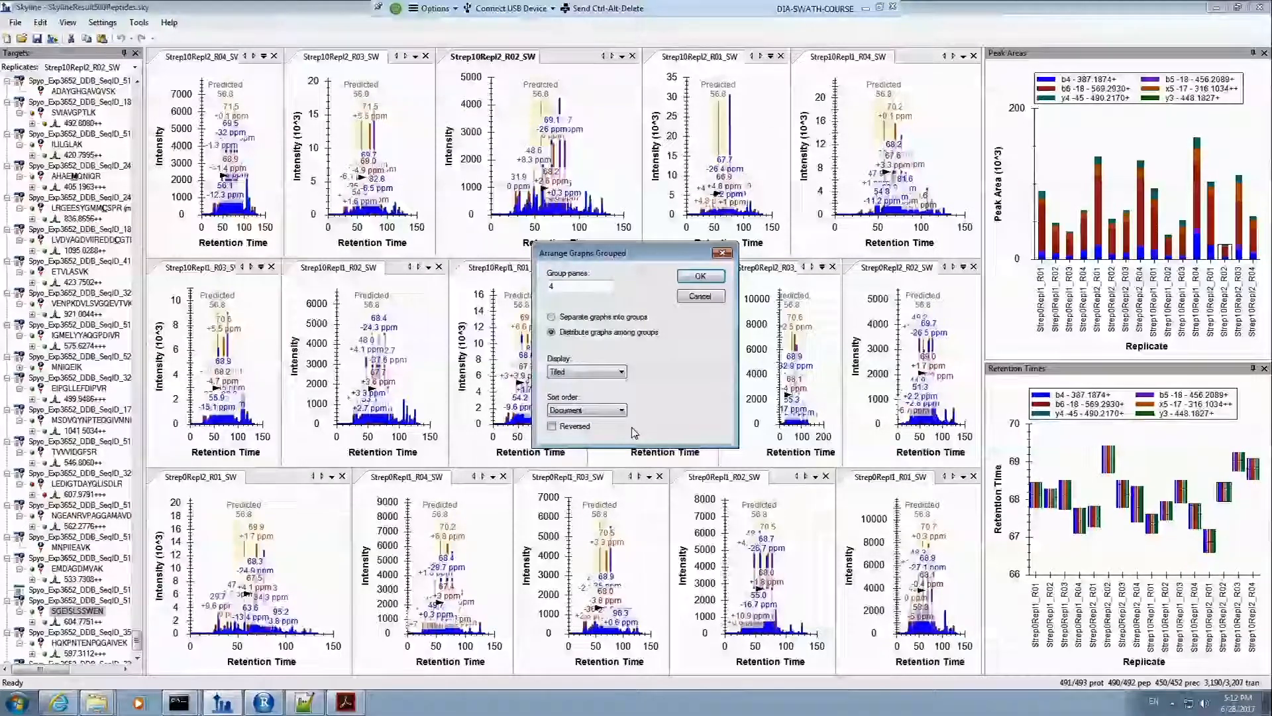
{"action": "left_click", "coordinate": [703, 276]}
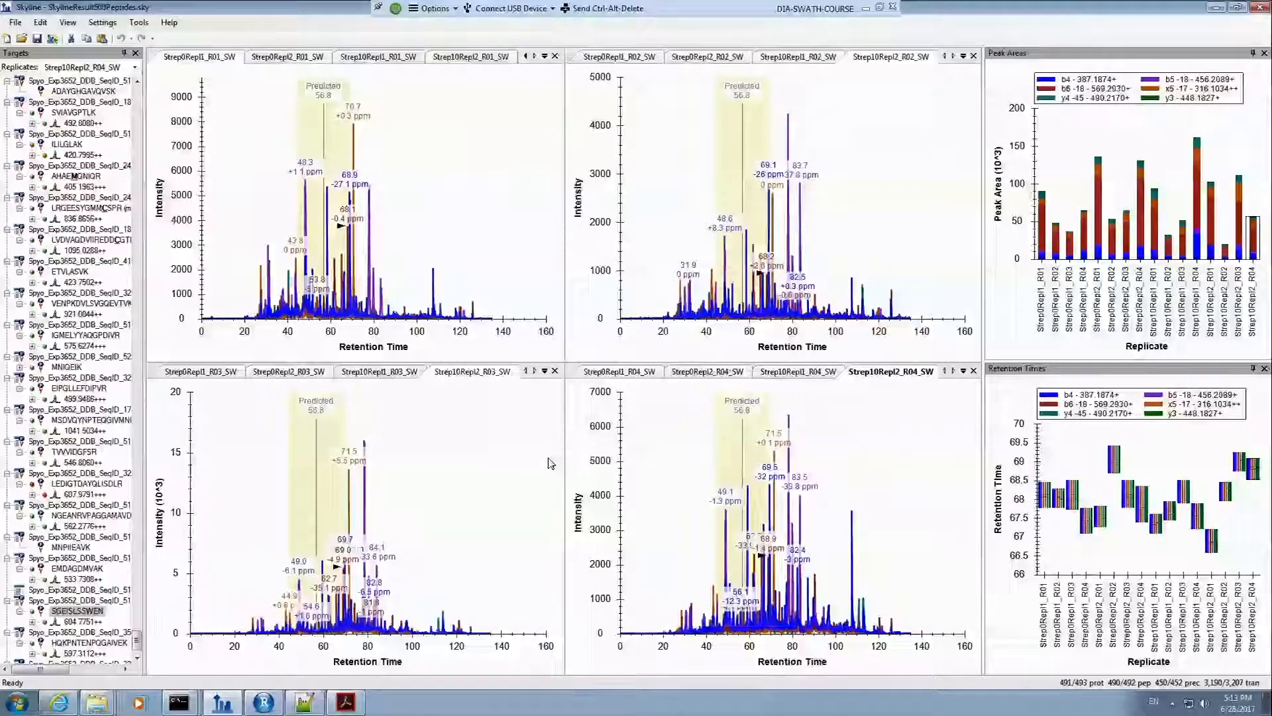
Step: Compare the chromatograms zoomed to the best peak against the full retention time range, ending on the full range
{"action": "key", "text": "F11"}
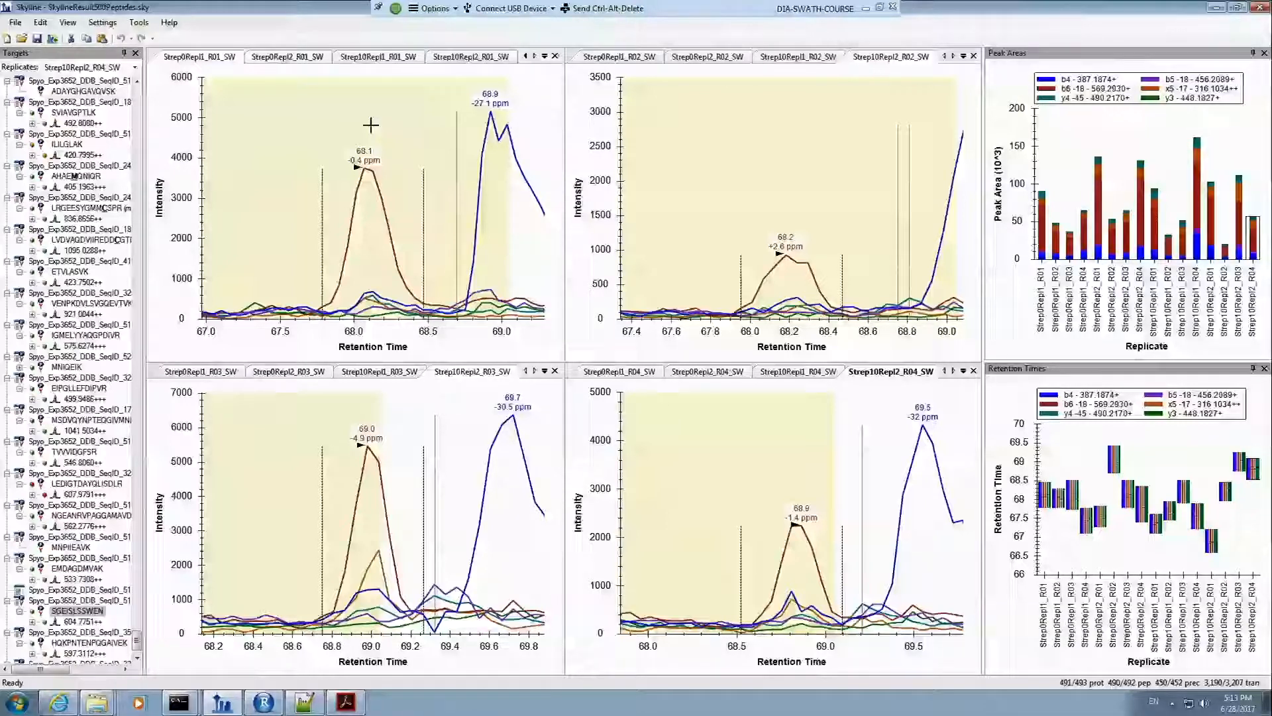
{"action": "key", "text": "shift+F11"}
{"action": "key", "text": "F11"}
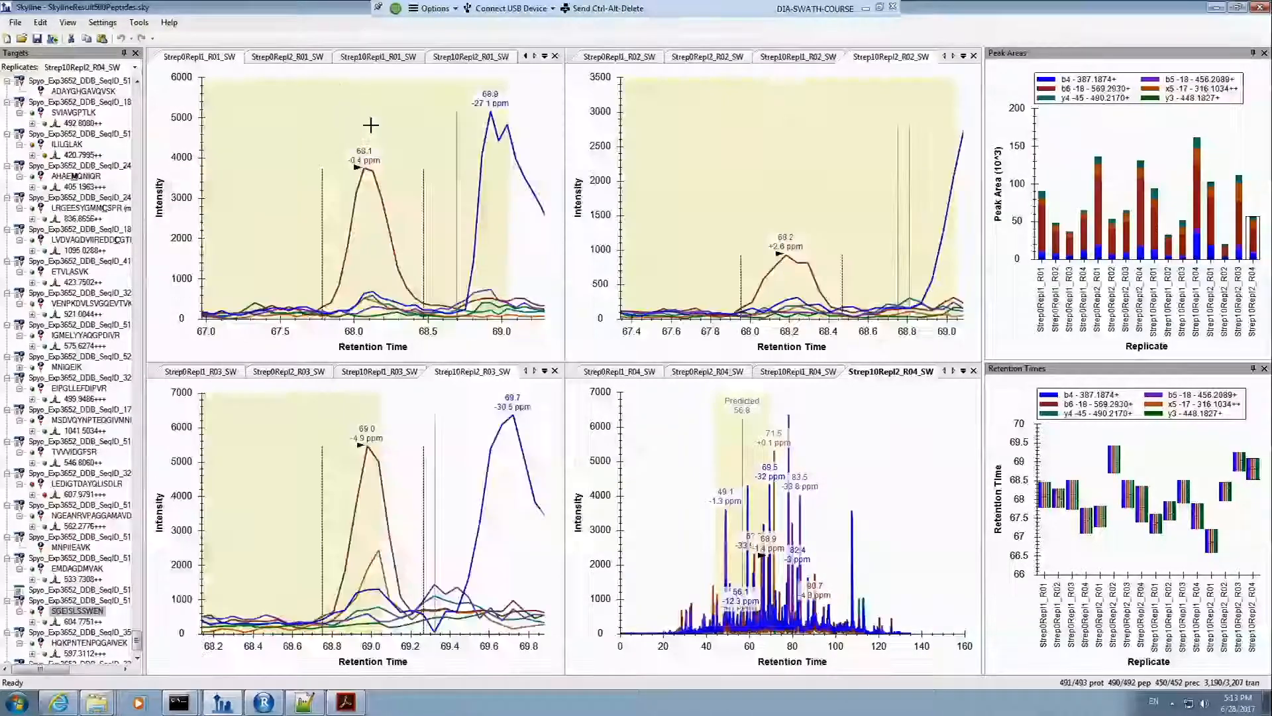
{"action": "key", "text": "shift+F11"}
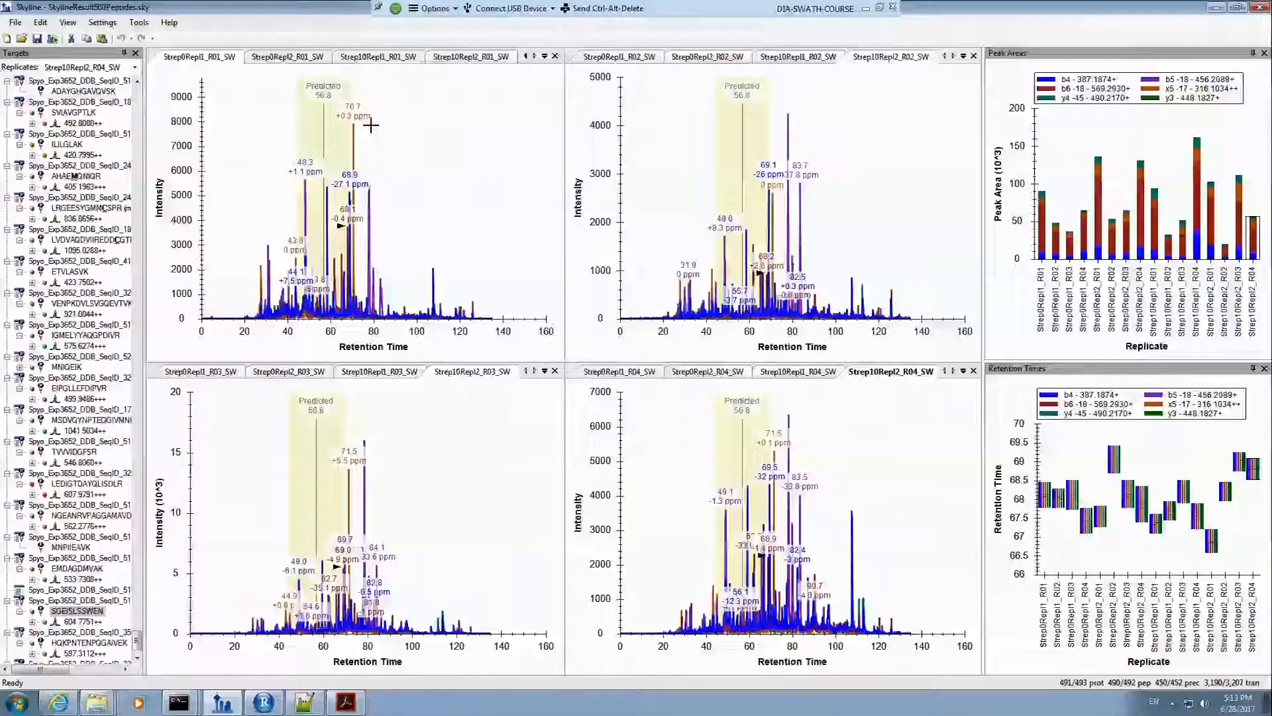
{"action": "key", "text": "F11"}
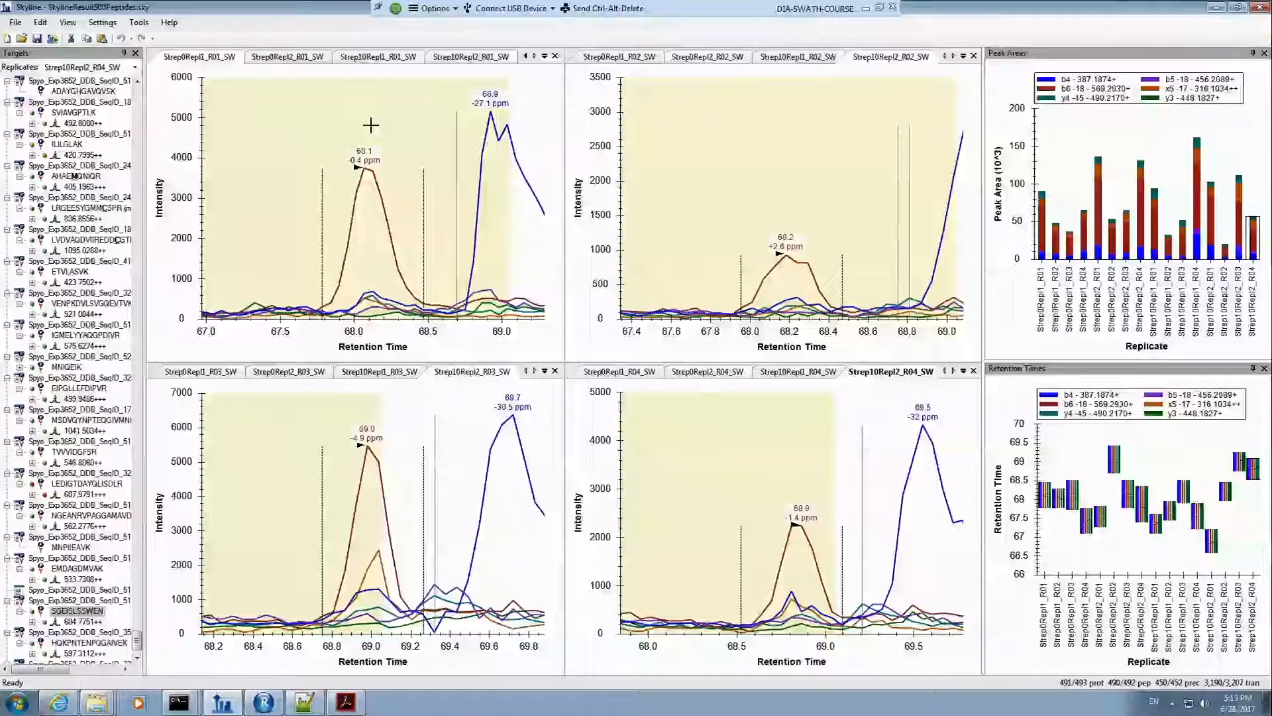
{"action": "key", "text": "shift+F11"}
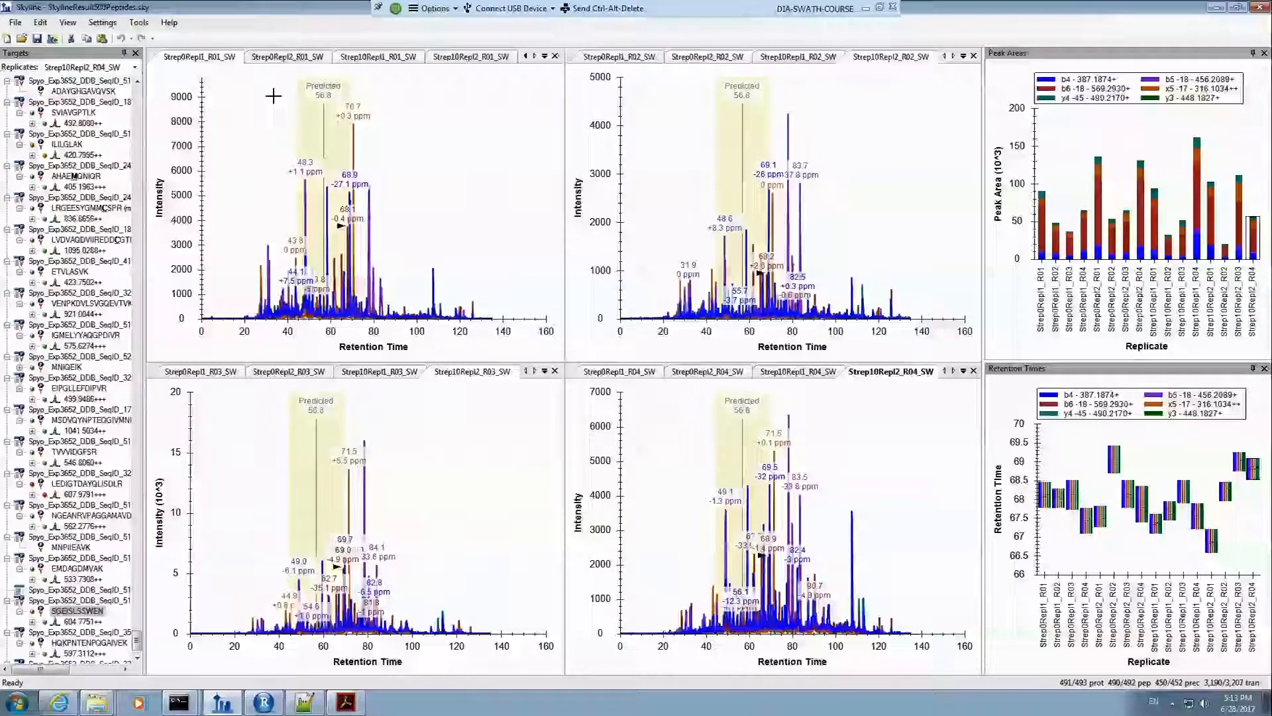
Step: Review the 500TestPeptidesData retention time predictor's definition in Peptide Settings, and close the settings without changes
{"action": "left_click", "coordinate": [103, 22]}
{"action": "left_click", "coordinate": [150, 121]}
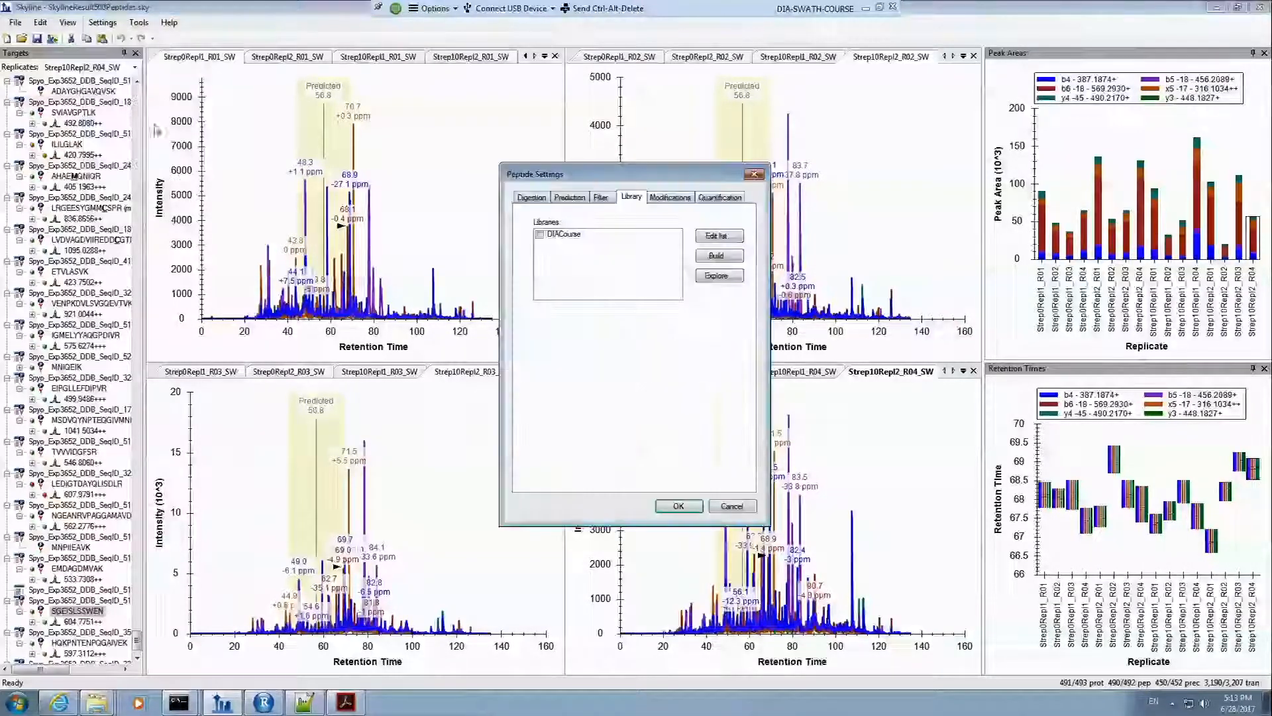
{"action": "left_click", "coordinate": [557, 196]}
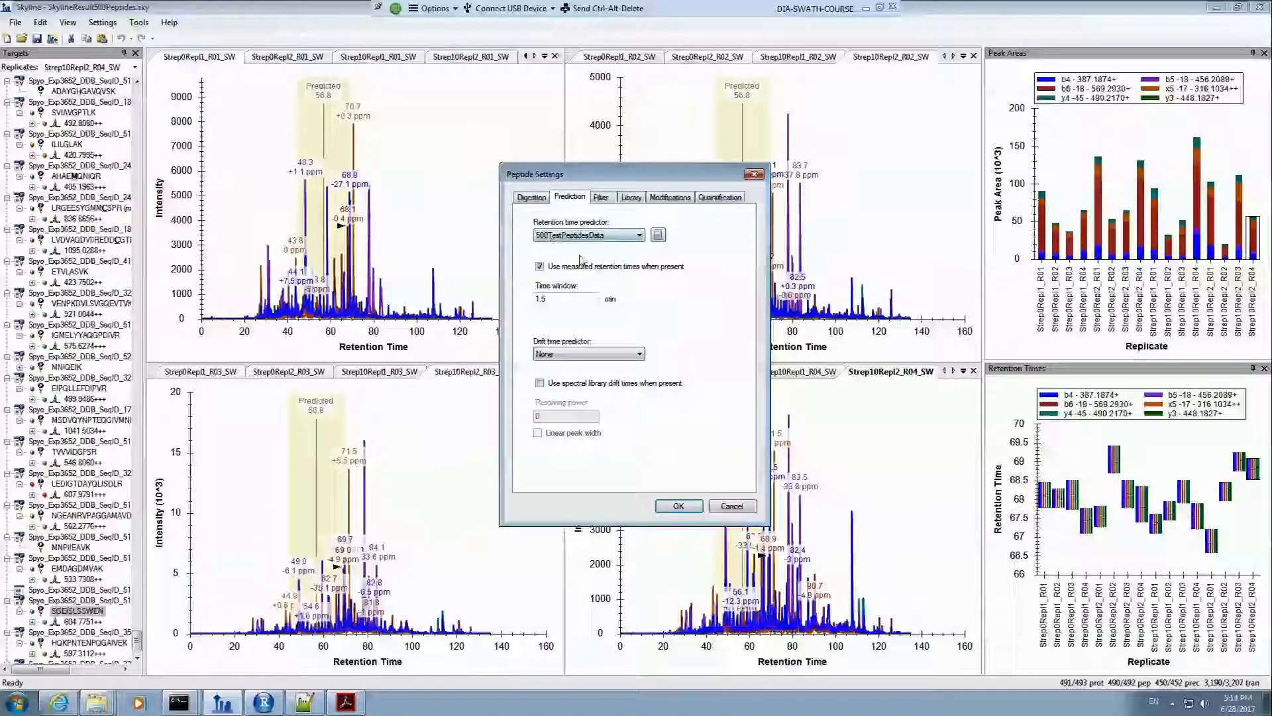
{"action": "left_click", "coordinate": [639, 236]}
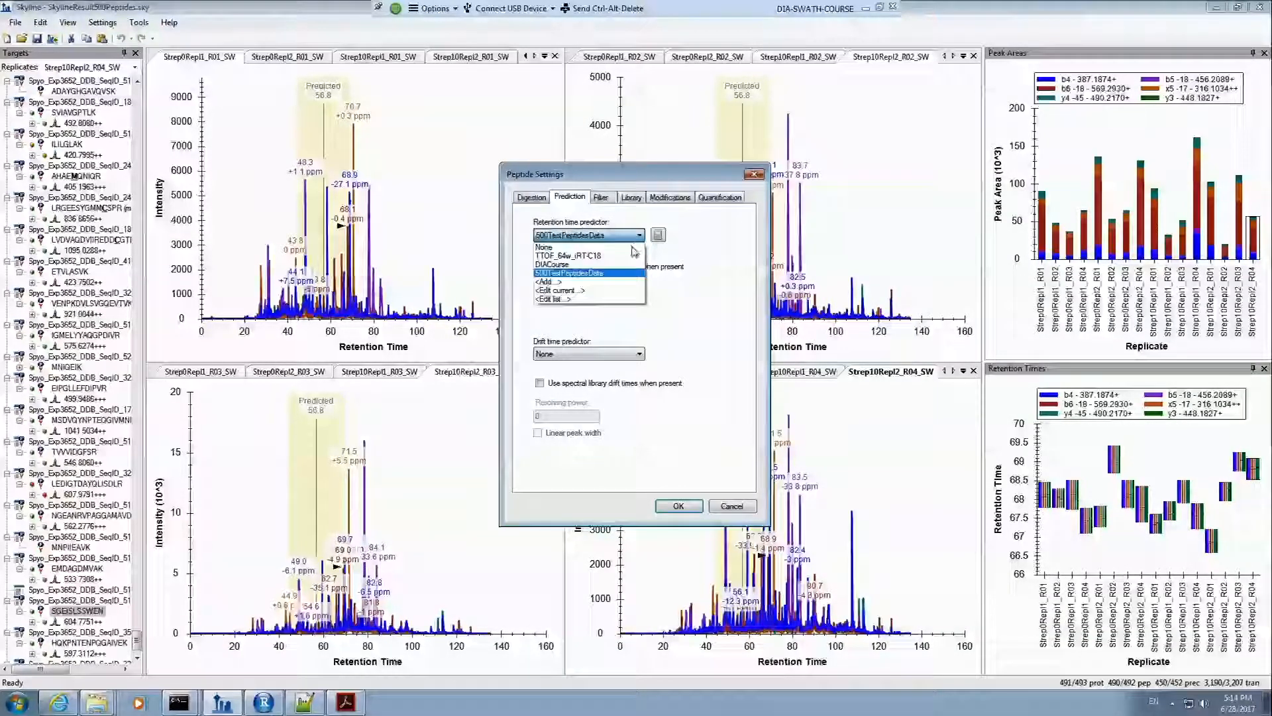
{"action": "left_click", "coordinate": [617, 291]}
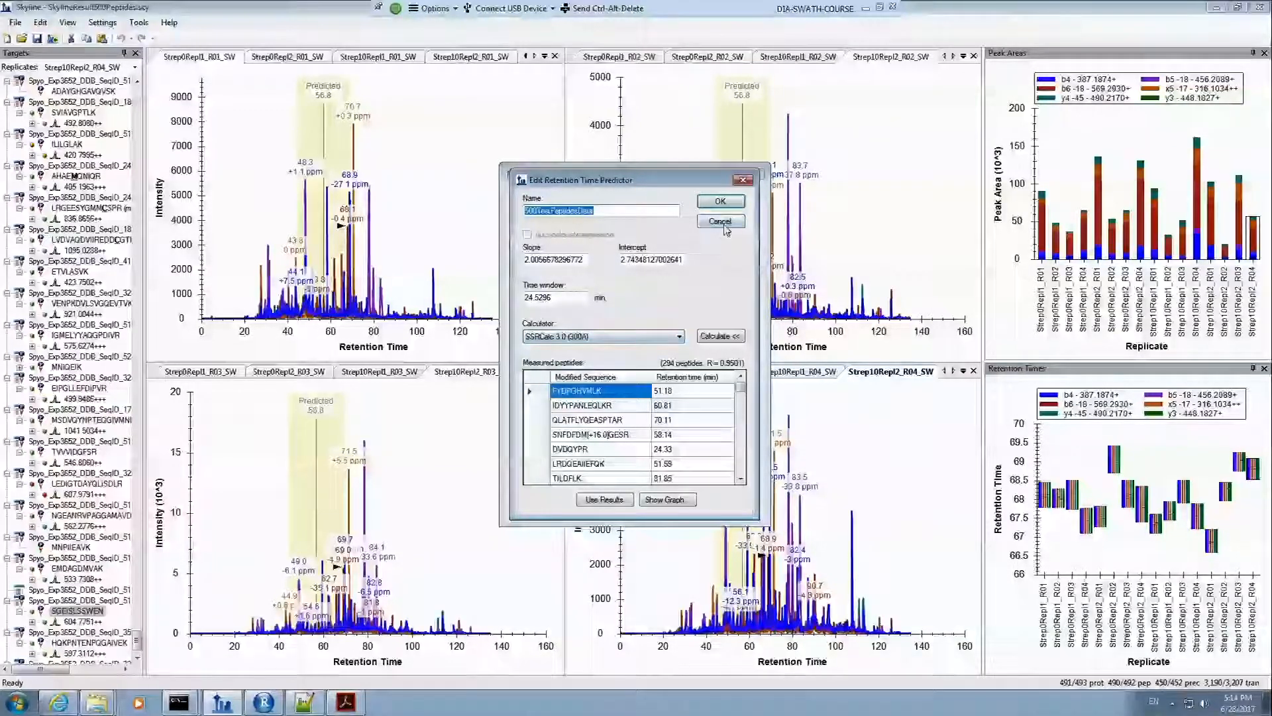
{"action": "left_click", "coordinate": [720, 201]}
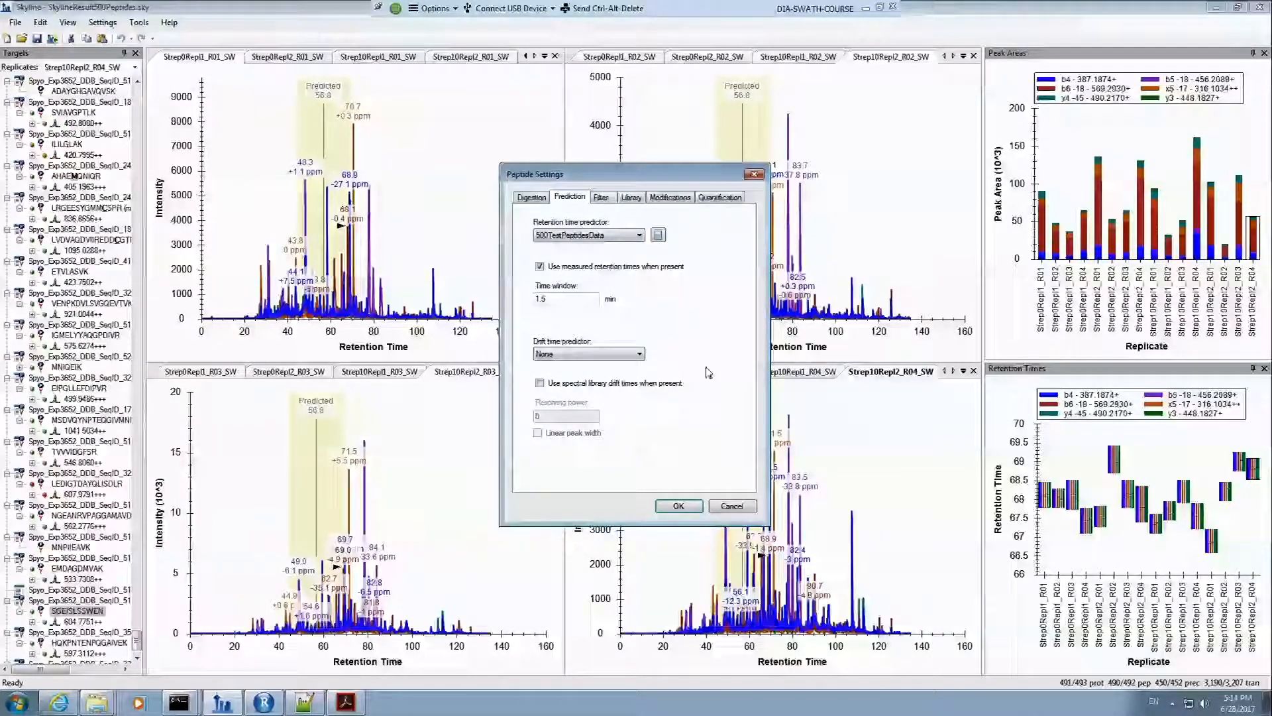
{"action": "left_click", "coordinate": [731, 507]}
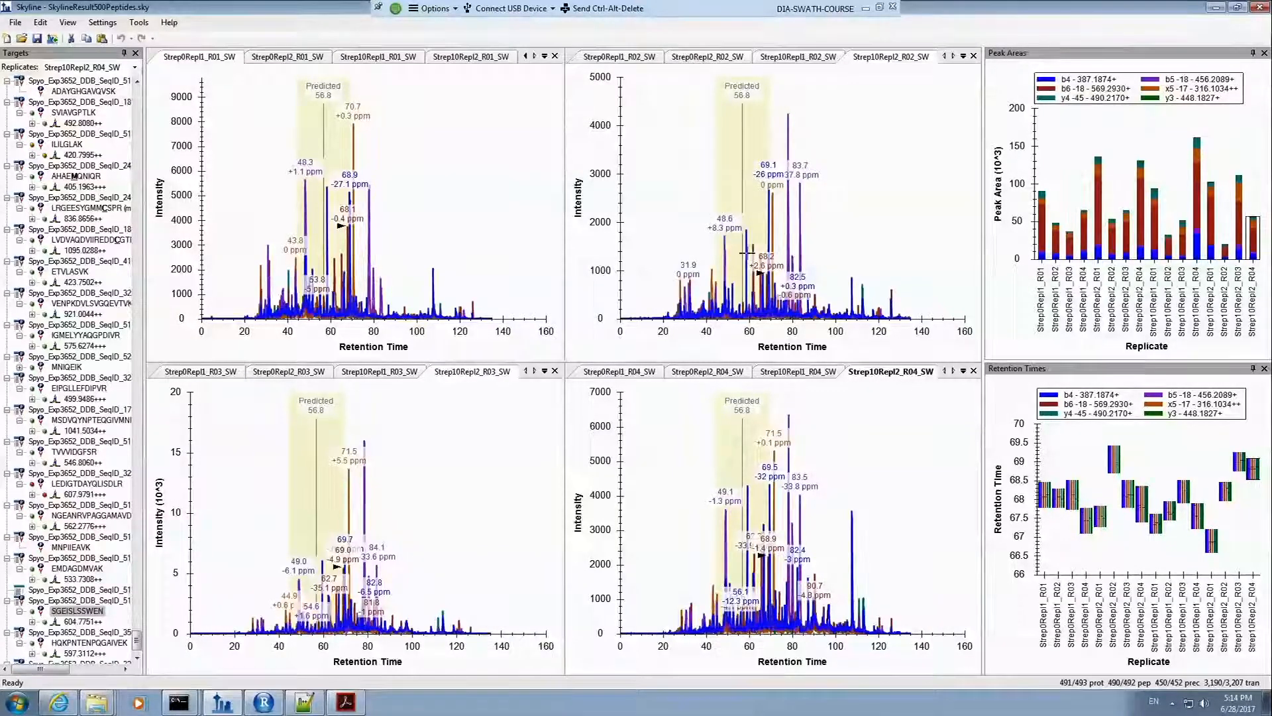
Step: Switch the Retention Times graph to the Score To Run regression, and enlarge it as a floating window over the chromatograms
{"action": "right_click", "coordinate": [1070, 435]}
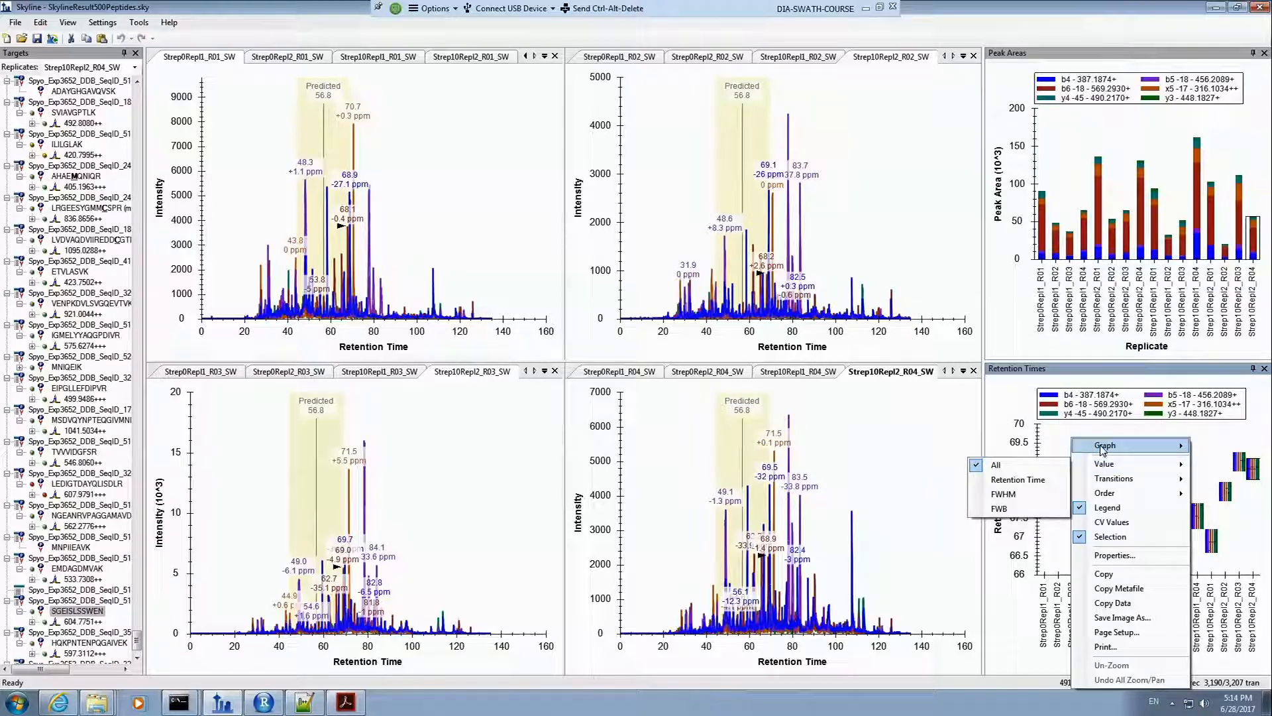
{"action": "mouse_move", "coordinate": [1105, 446]}
{"action": "mouse_move", "coordinate": [1053, 479]}
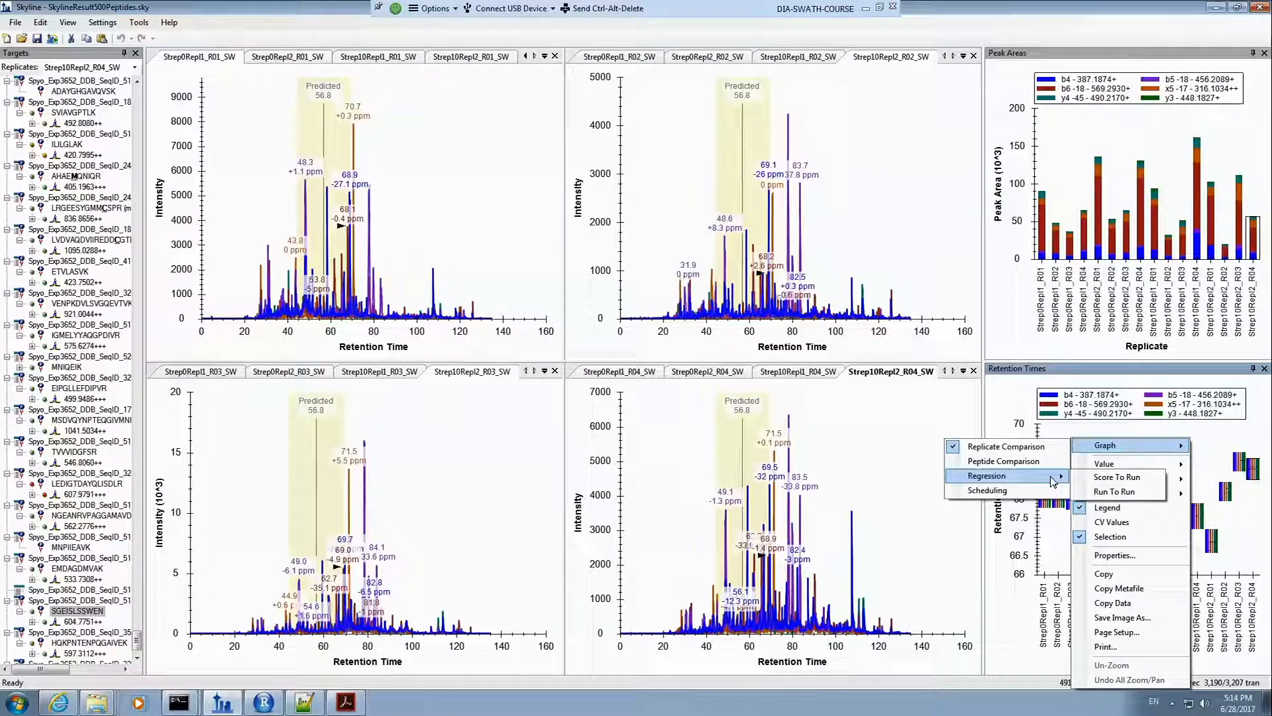
{"action": "left_click", "coordinate": [1104, 480]}
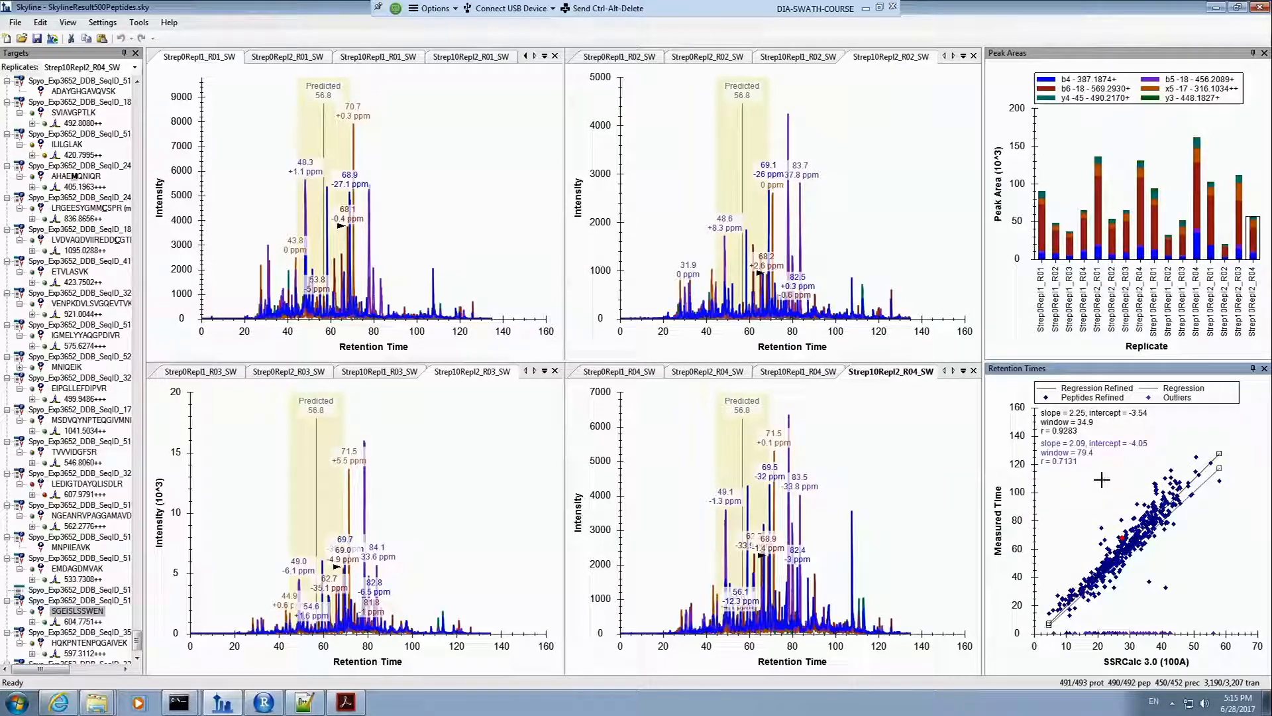
{"action": "left_click_drag", "start_coordinate": [1079, 377], "coordinate": [205, 91]}
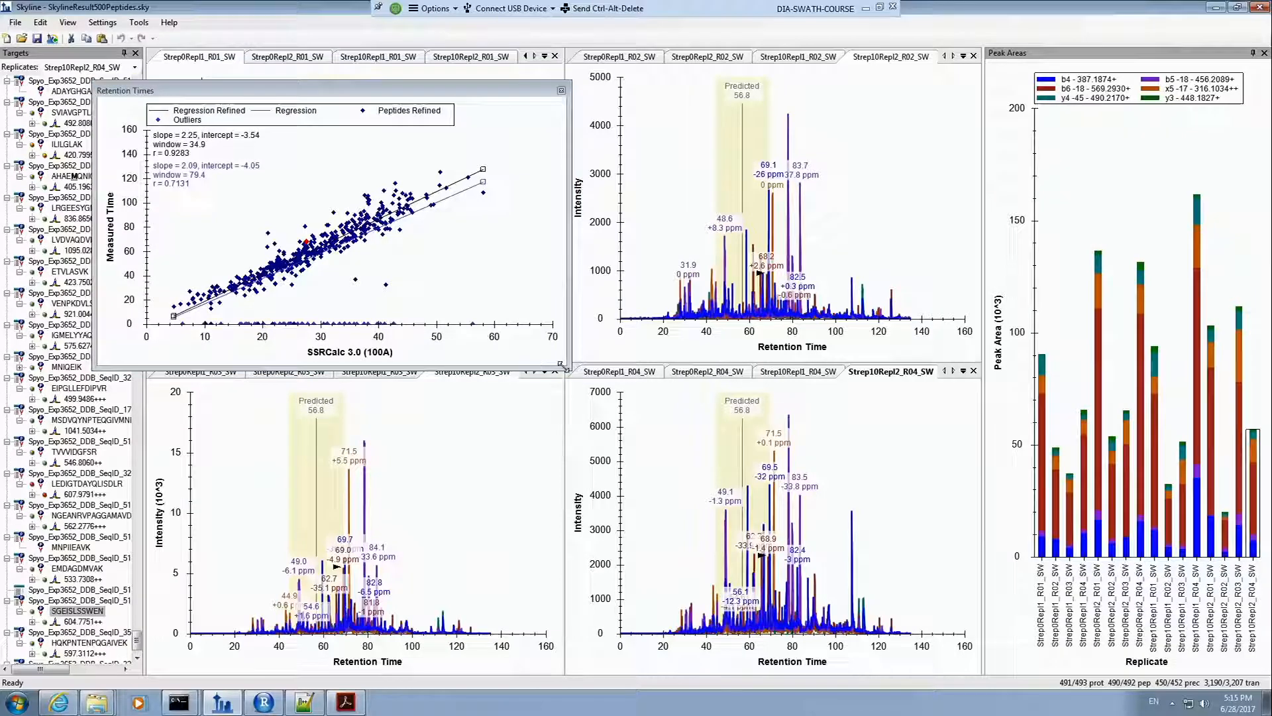
{"action": "left_click_drag", "start_coordinate": [567, 365], "coordinate": [962, 563]}
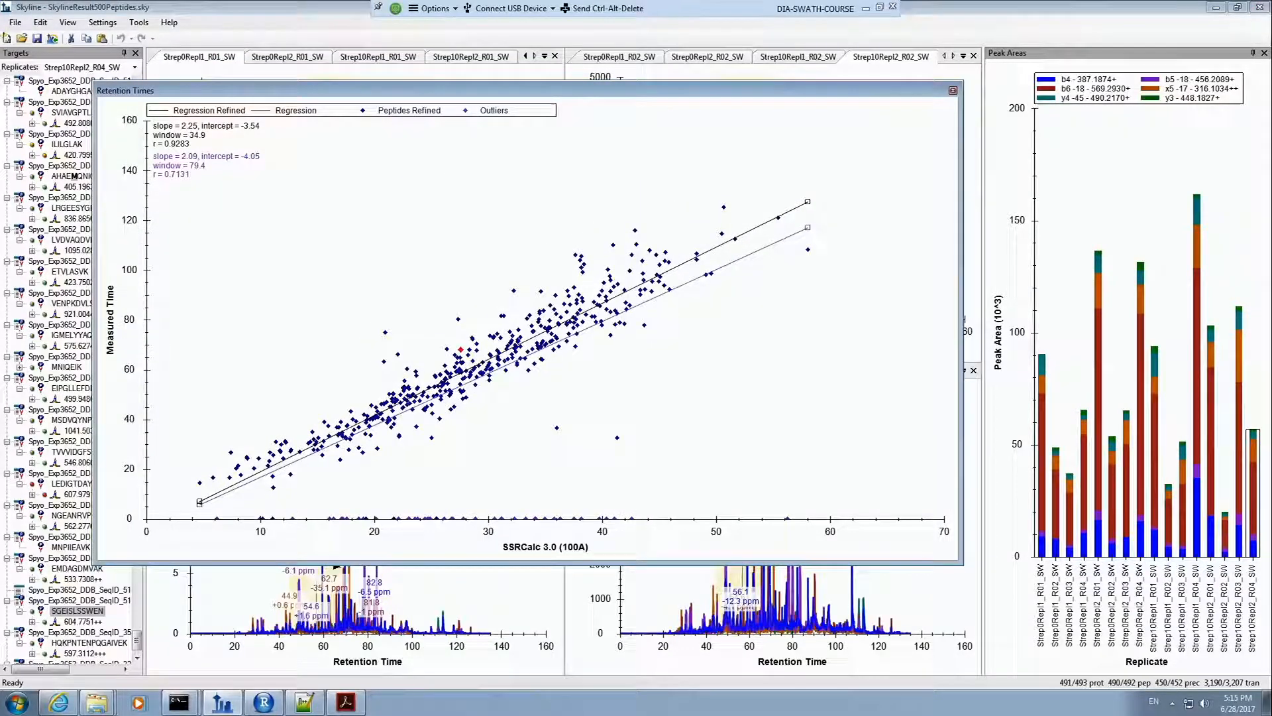
Step: Reapply the Score To Run regression to the Retention Times graph and check its replicate options without changing them
{"action": "left_click", "coordinate": [68, 23]}
{"action": "left_click", "coordinate": [68, 23]}
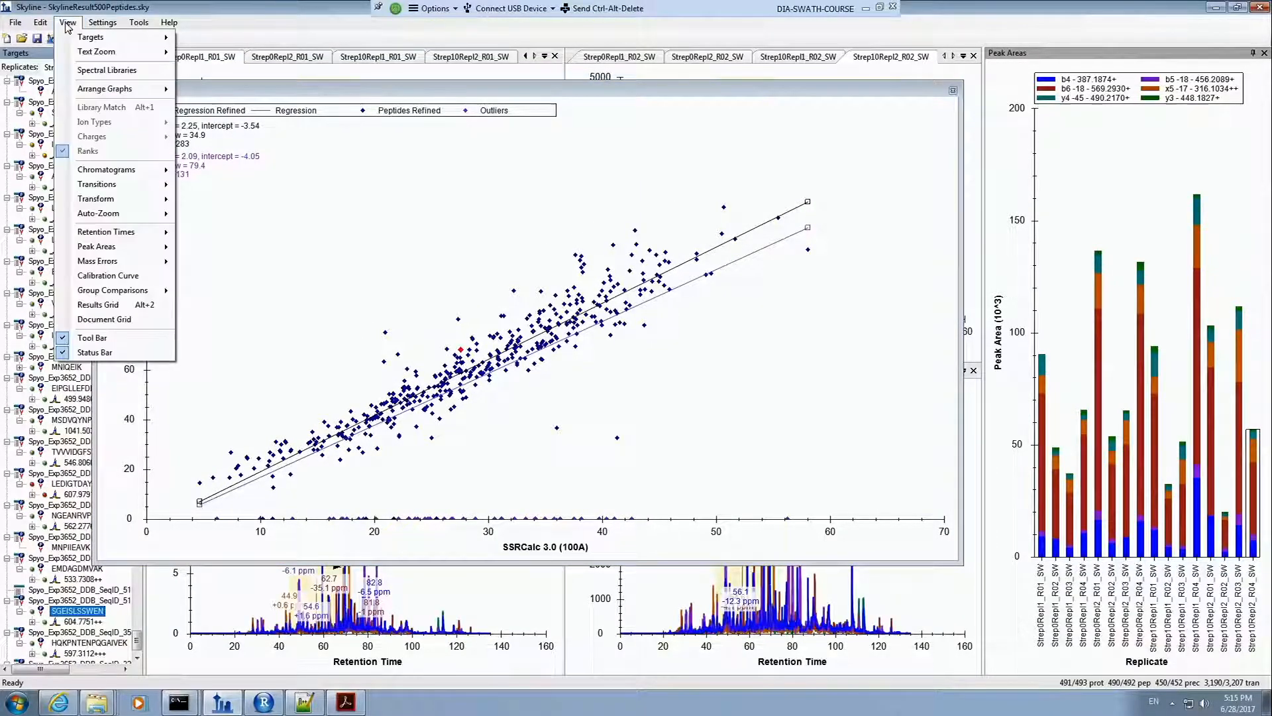
{"action": "mouse_move", "coordinate": [122, 231]}
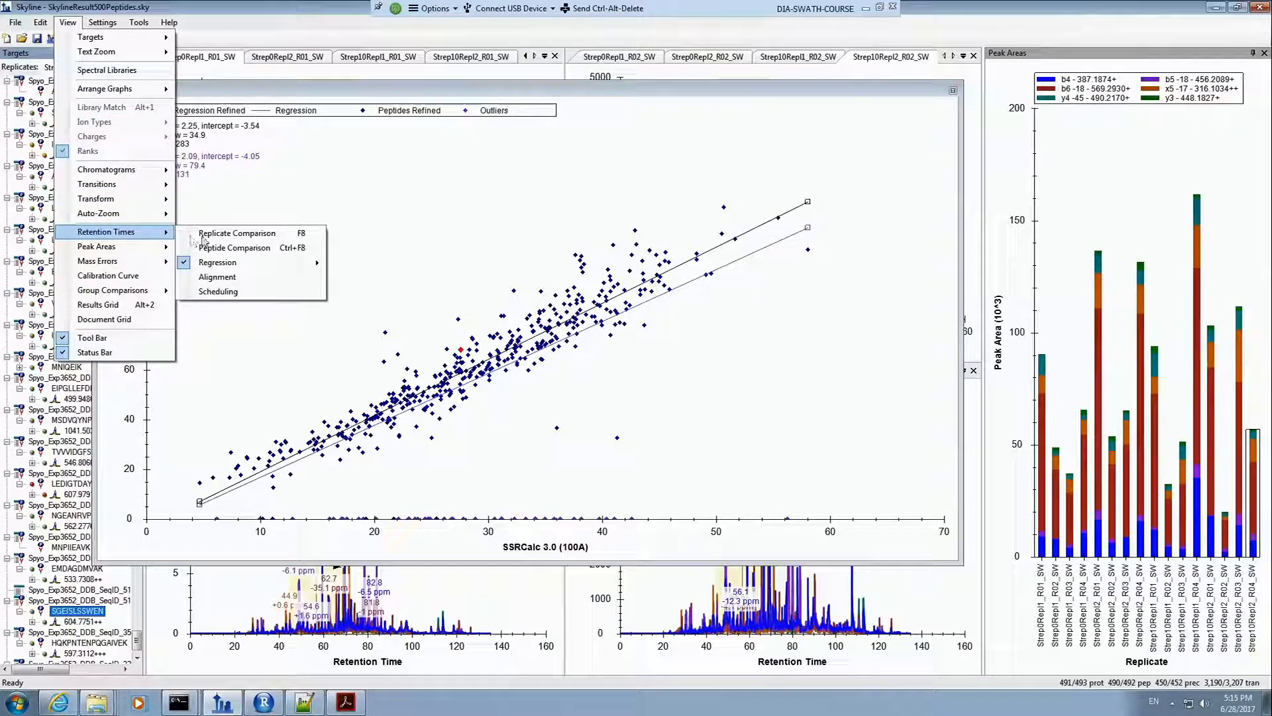
{"action": "mouse_move", "coordinate": [265, 262]}
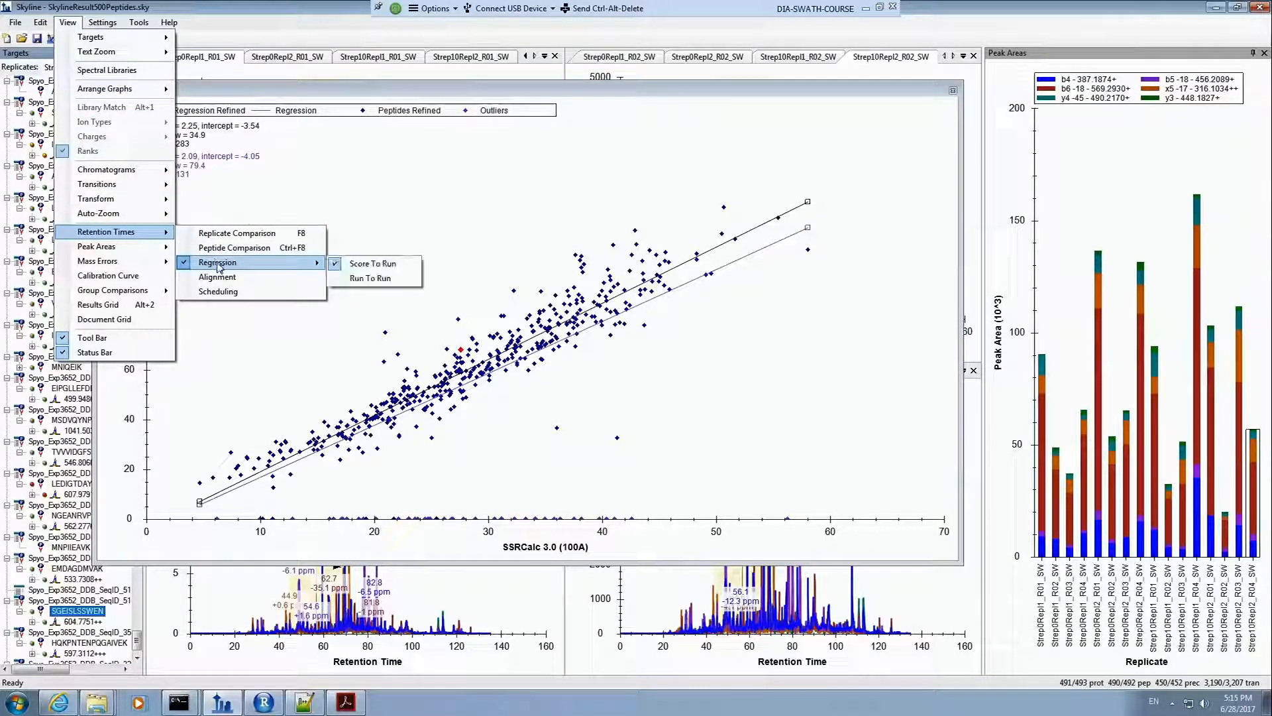
{"action": "left_click", "coordinate": [383, 268]}
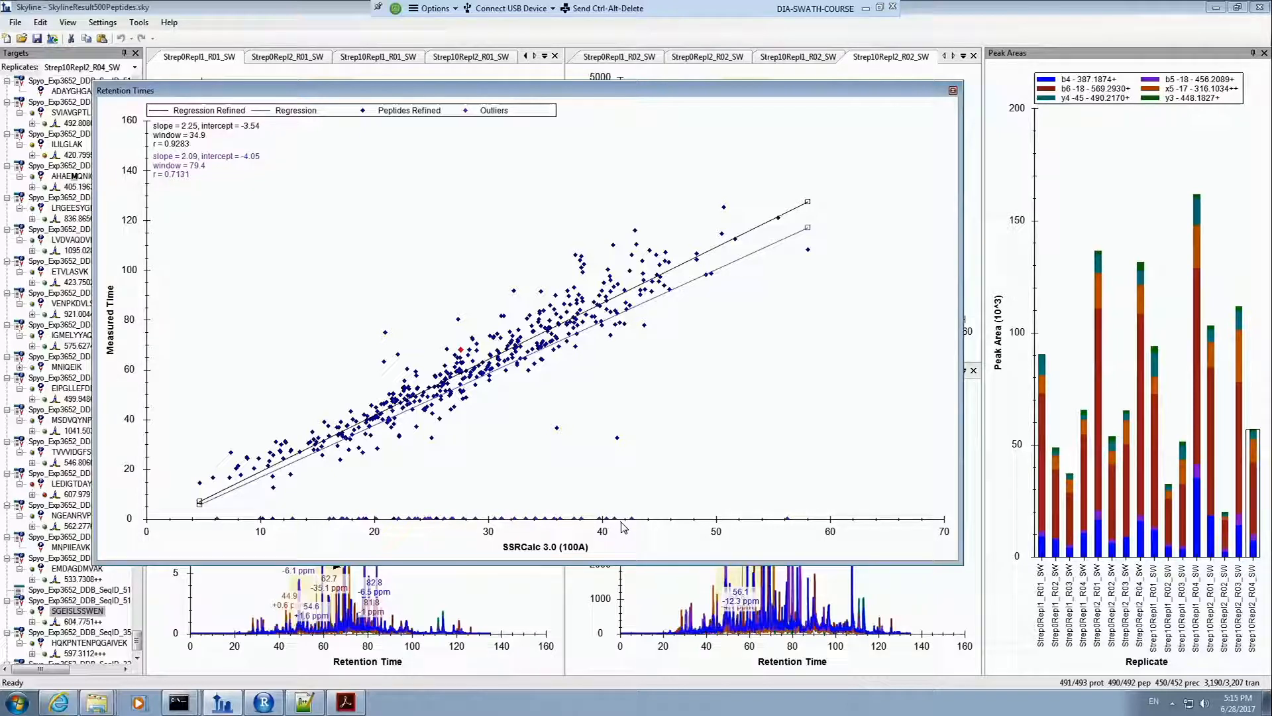
{"action": "right_click", "coordinate": [440, 187]}
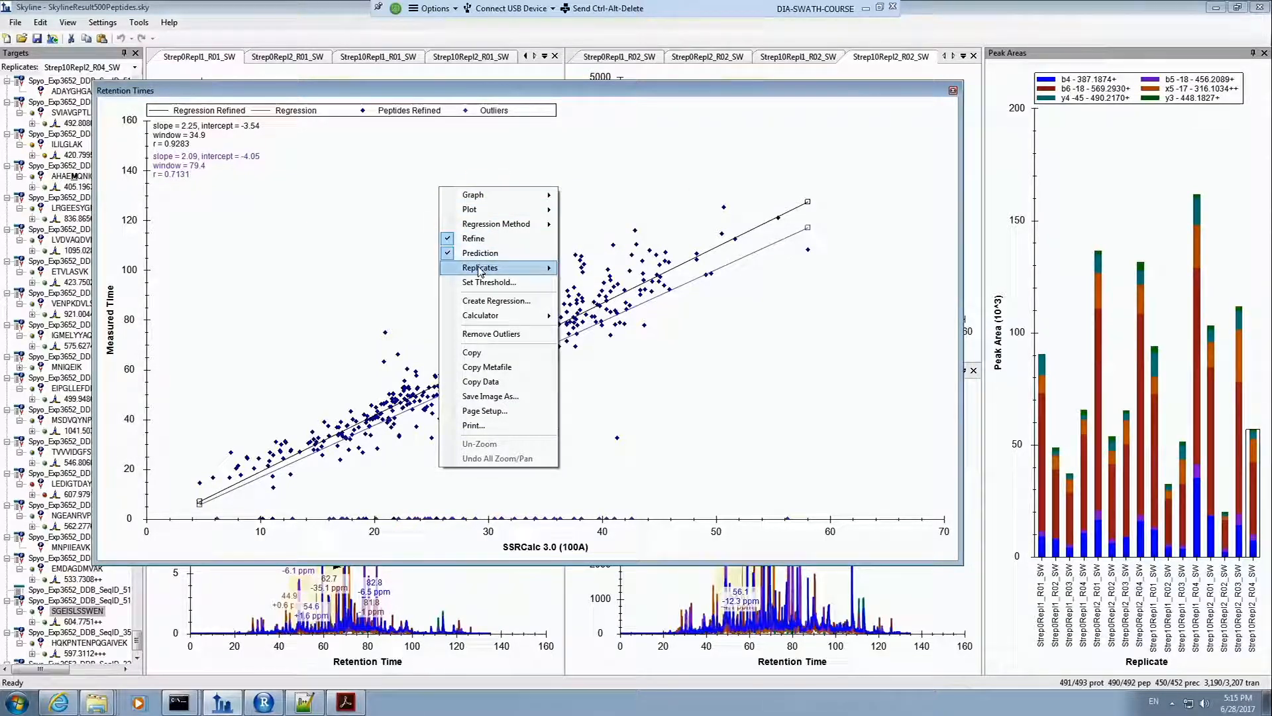
{"action": "mouse_move", "coordinate": [479, 269]}
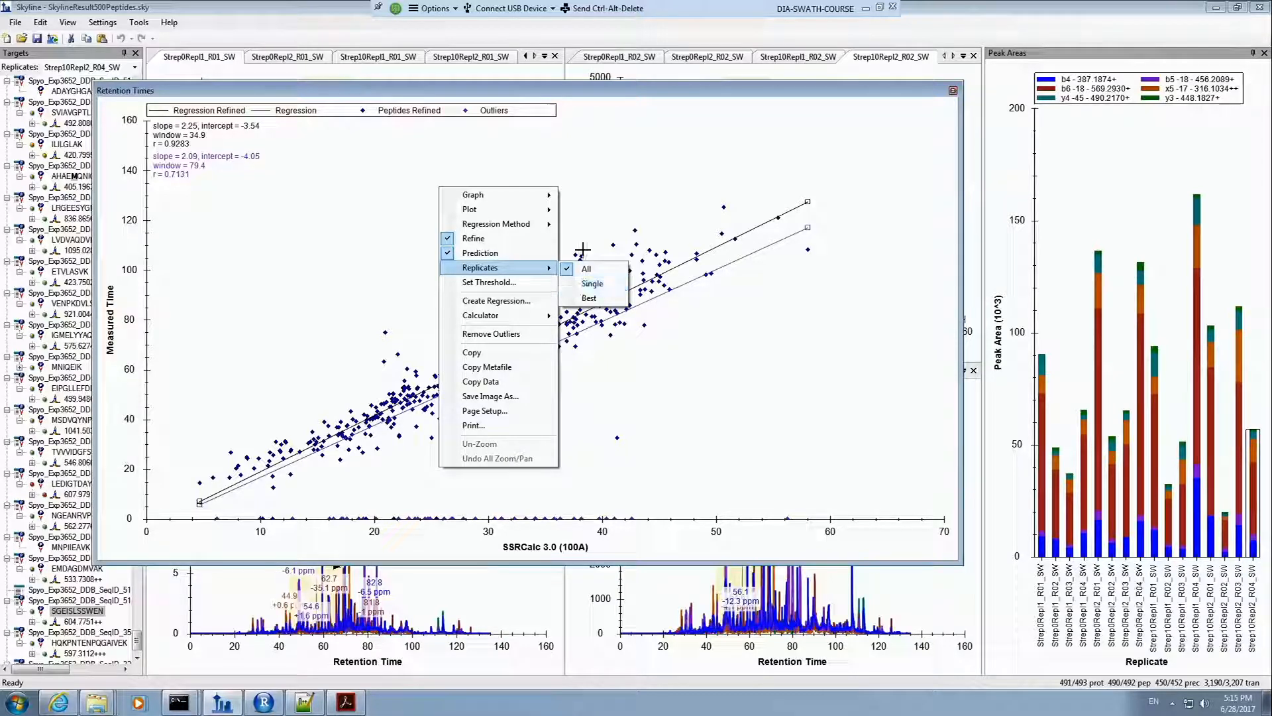
{"action": "left_click", "coordinate": [528, 156]}
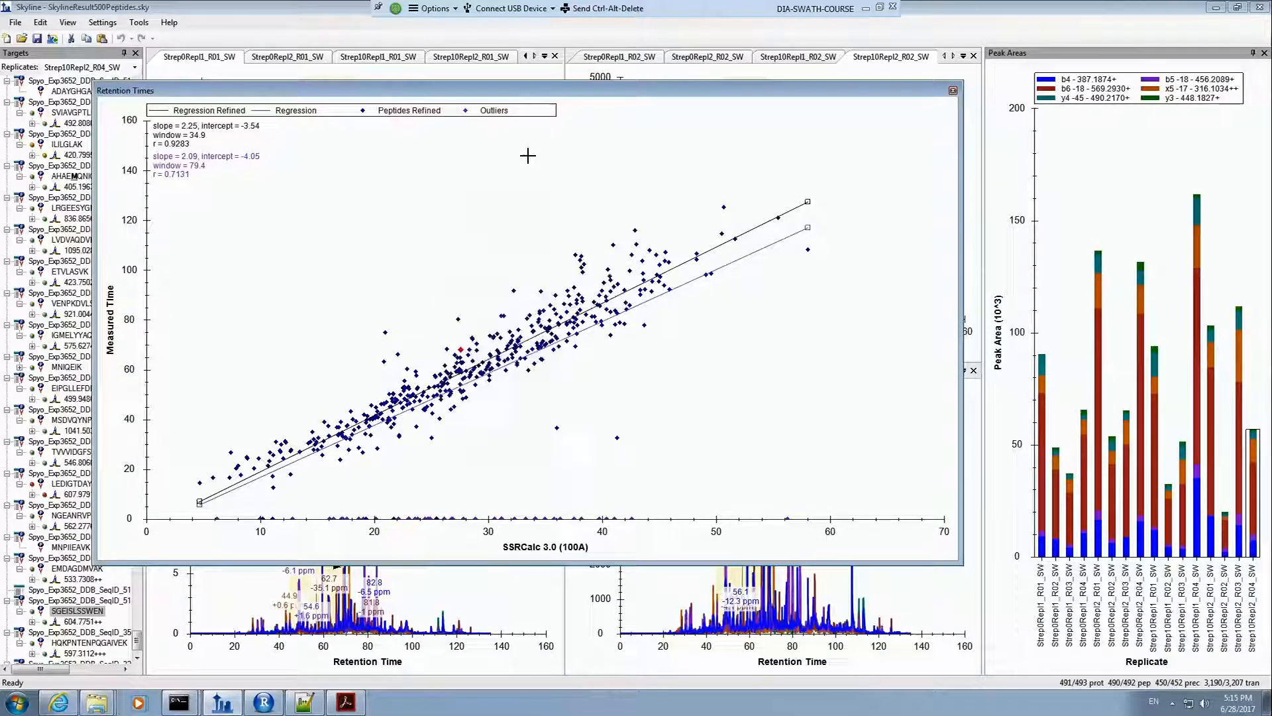
Step: Try the DIACourse calculator for the retention time regression, and return the calculator to Auto
{"action": "right_click", "coordinate": [427, 196]}
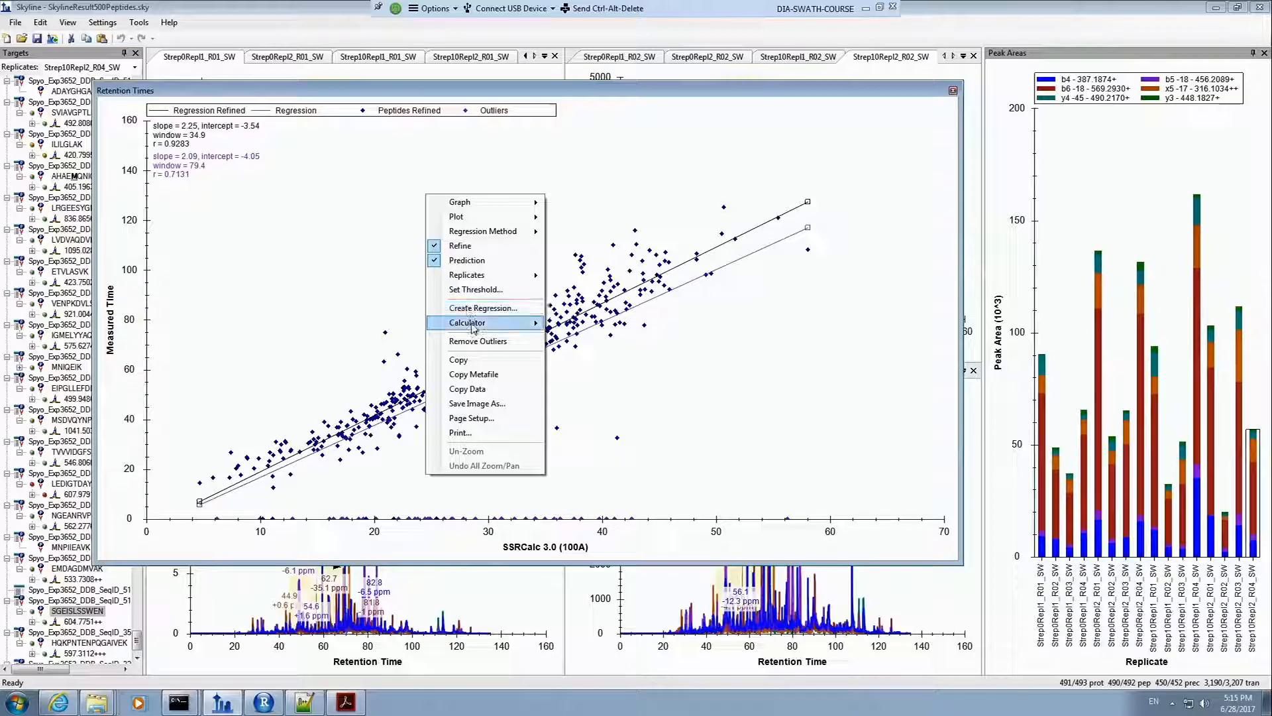
{"action": "mouse_move", "coordinate": [475, 327]}
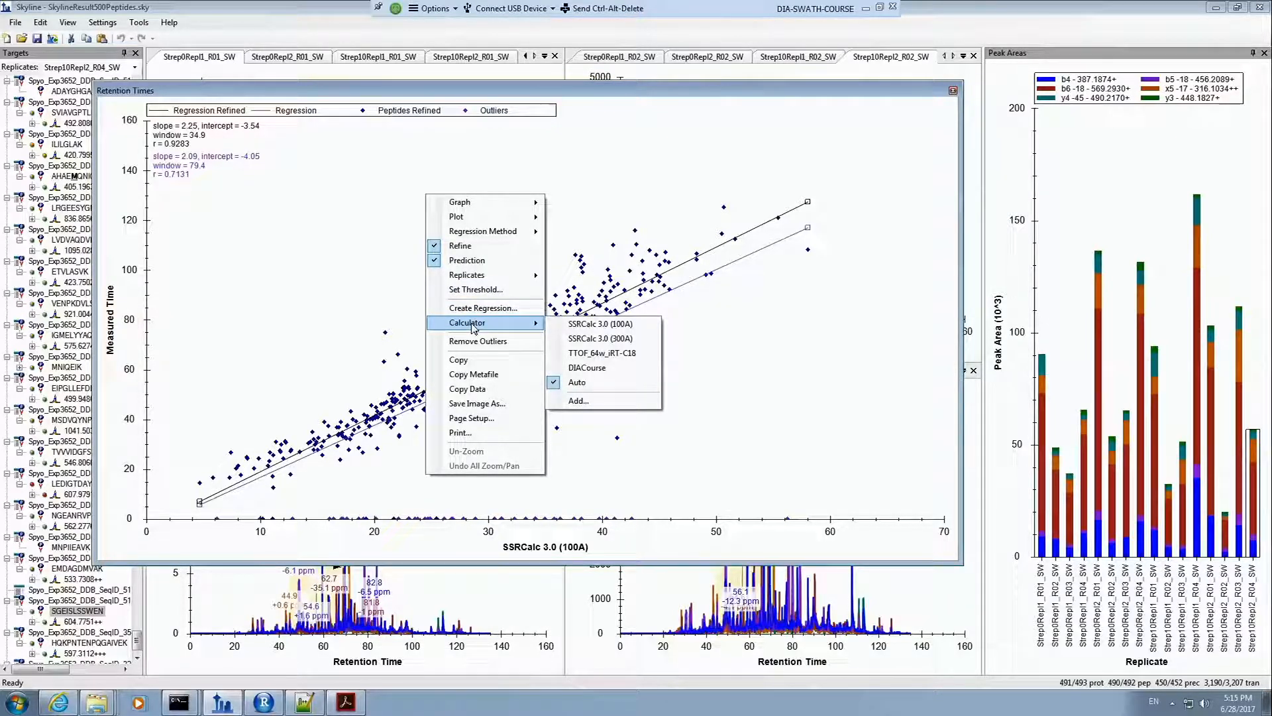
{"action": "left_click", "coordinate": [579, 367]}
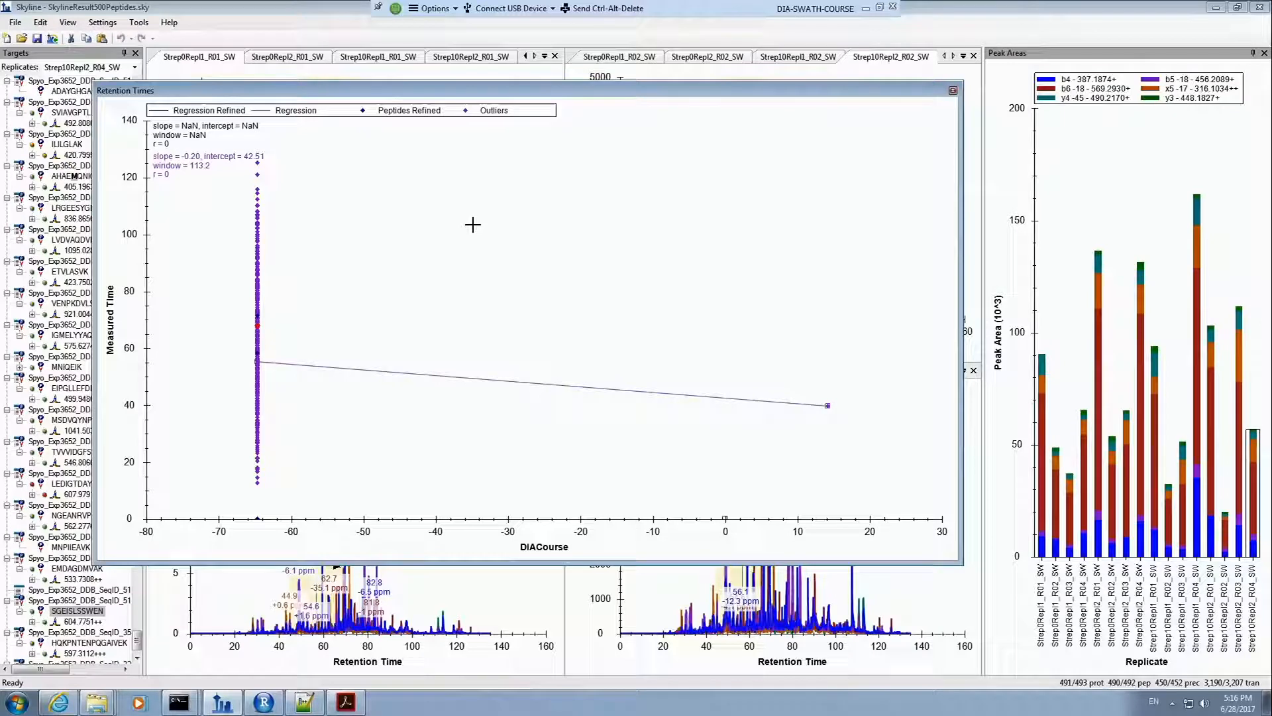
{"action": "right_click", "coordinate": [472, 225]}
{"action": "mouse_move", "coordinate": [547, 356]}
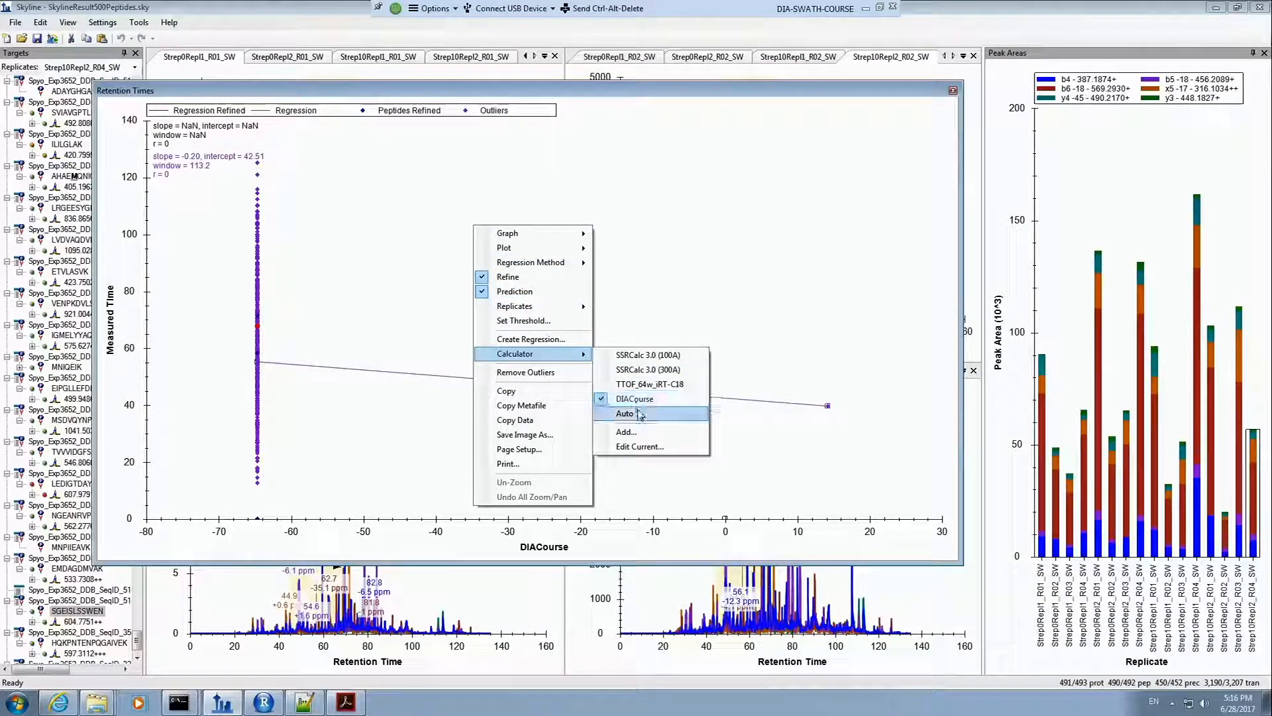
{"action": "left_click", "coordinate": [635, 414]}
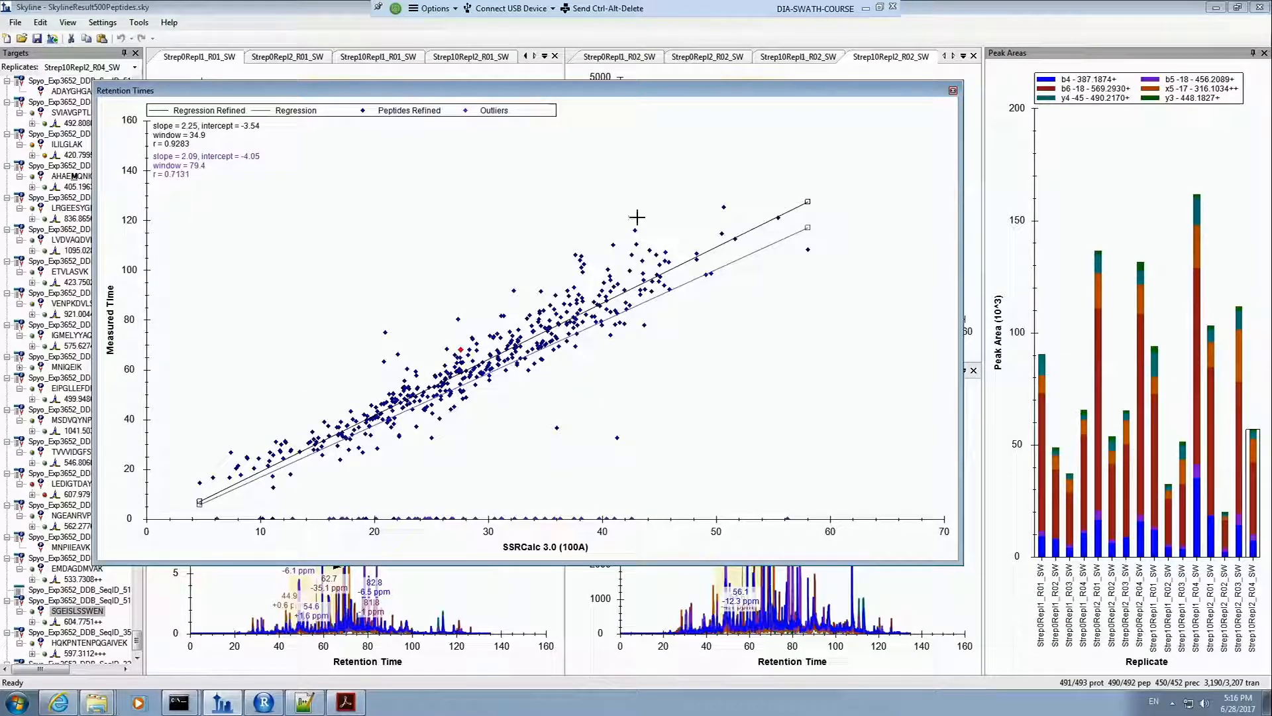
Step: Change the retention time regression plot to Residuals, keeping the linear regression method
{"action": "right_click", "coordinate": [312, 207]}
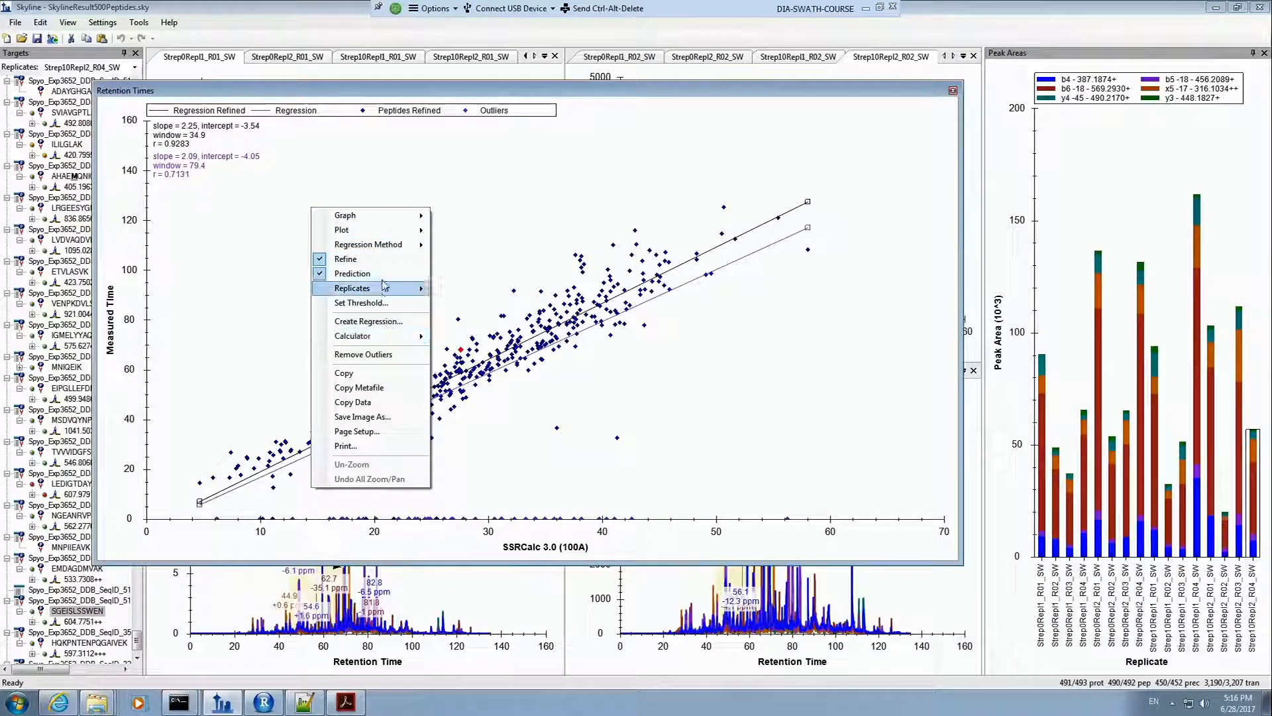
{"action": "mouse_move", "coordinate": [380, 248]}
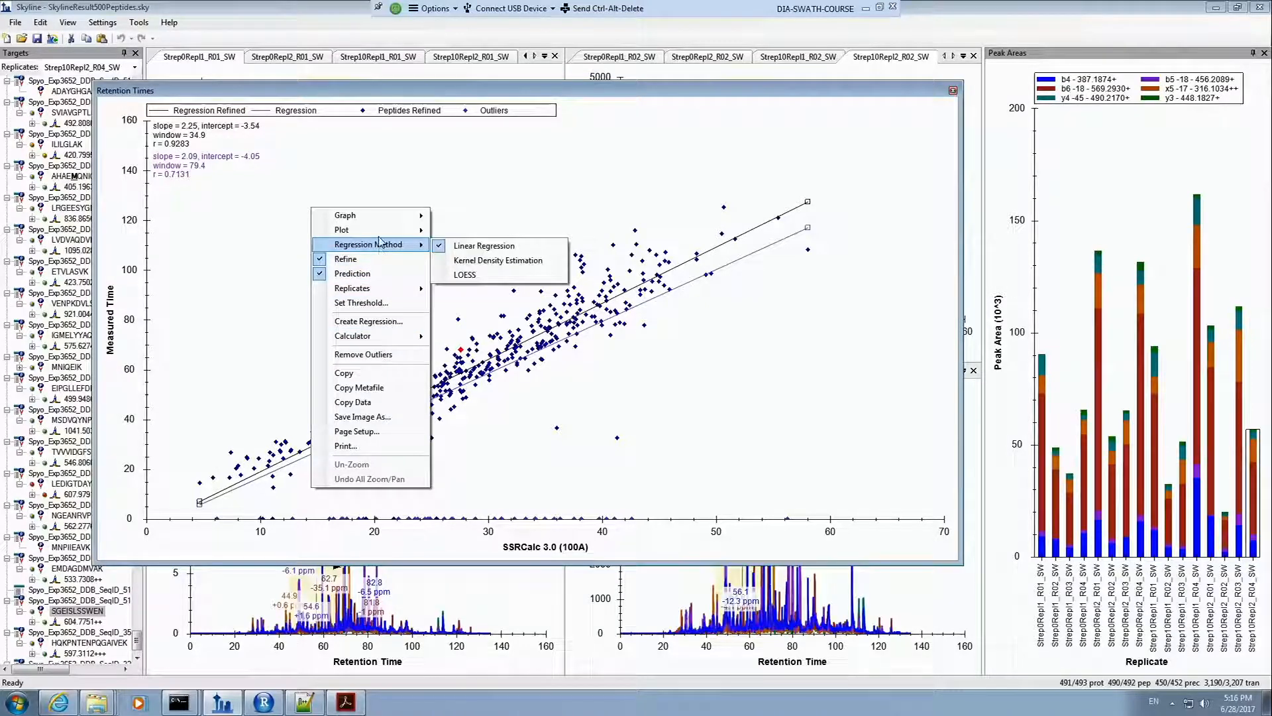
{"action": "mouse_move", "coordinate": [357, 230]}
{"action": "left_click", "coordinate": [467, 244]}
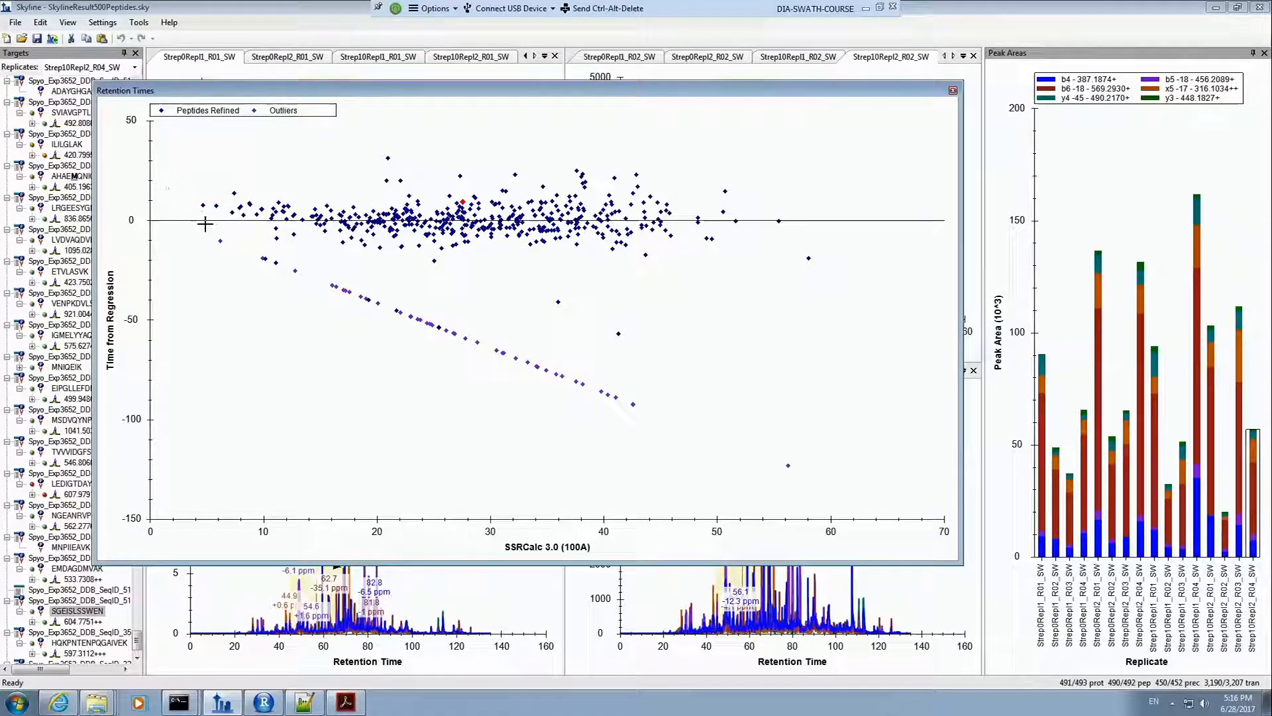
{"action": "scroll", "coordinate": [190, 190], "scroll_direction": "up", "scroll_amount": 2}
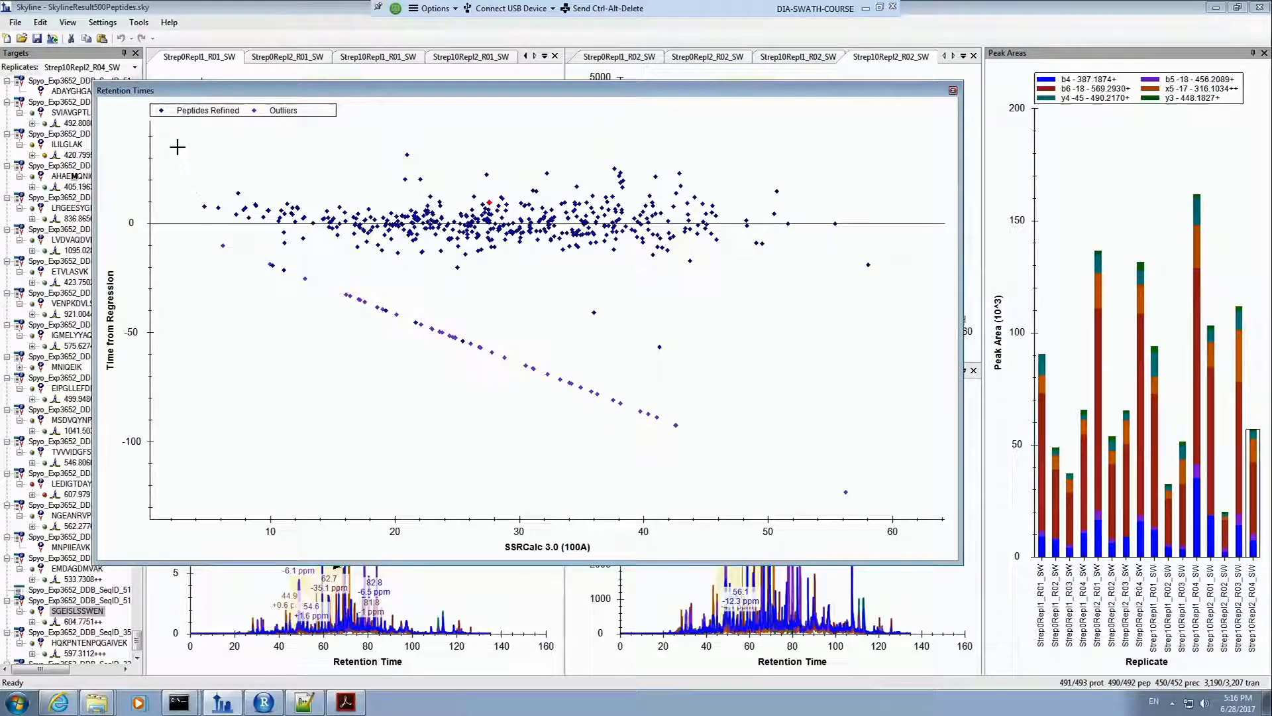
{"action": "left_click_drag", "start_coordinate": [178, 139], "coordinate": [865, 274]}
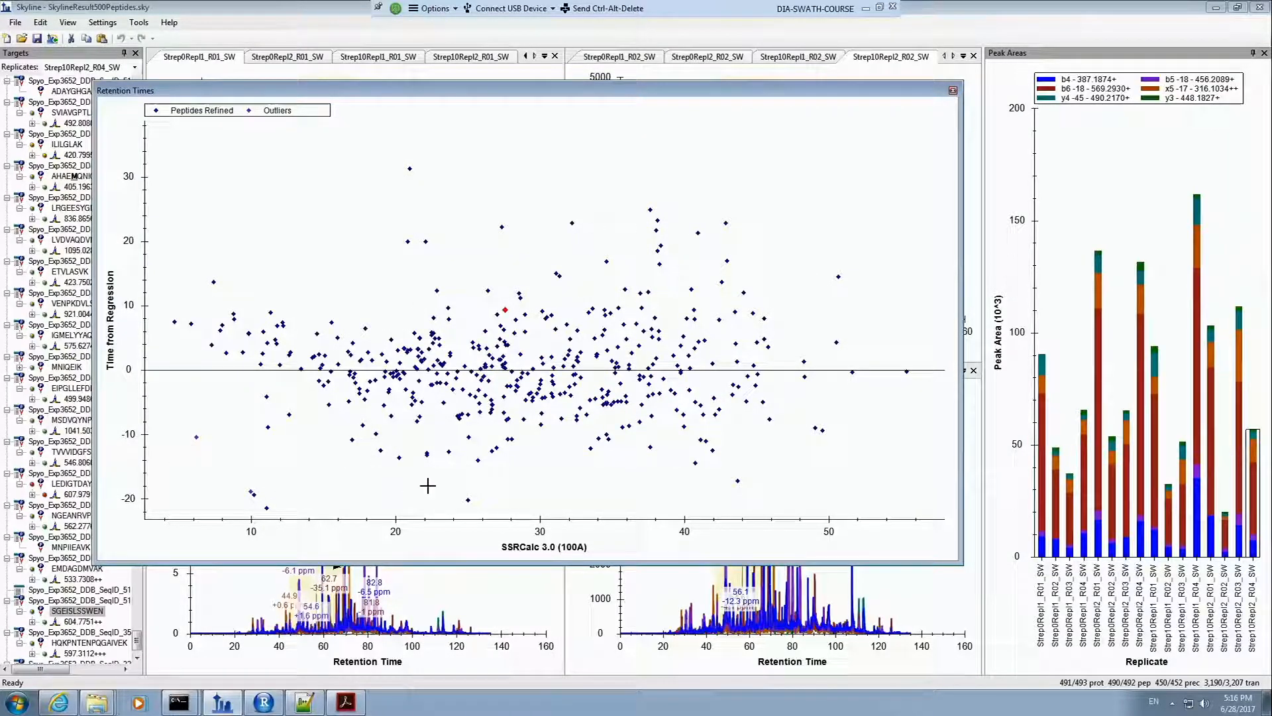
Step: Compare the residuals plot across the R01 replicates and Strep0Repl1_R02_SW while all replicates are included
{"action": "left_click", "coordinate": [292, 58]}
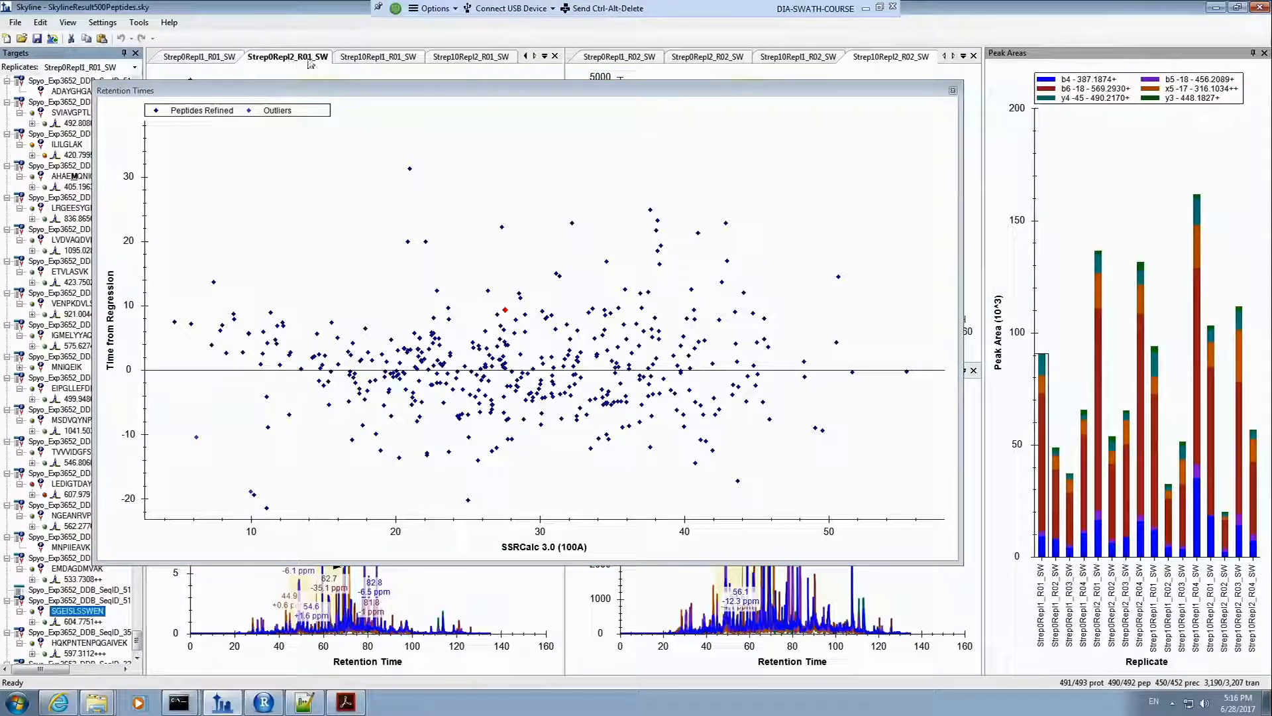
{"action": "left_click", "coordinate": [361, 61]}
{"action": "left_click", "coordinate": [450, 61]}
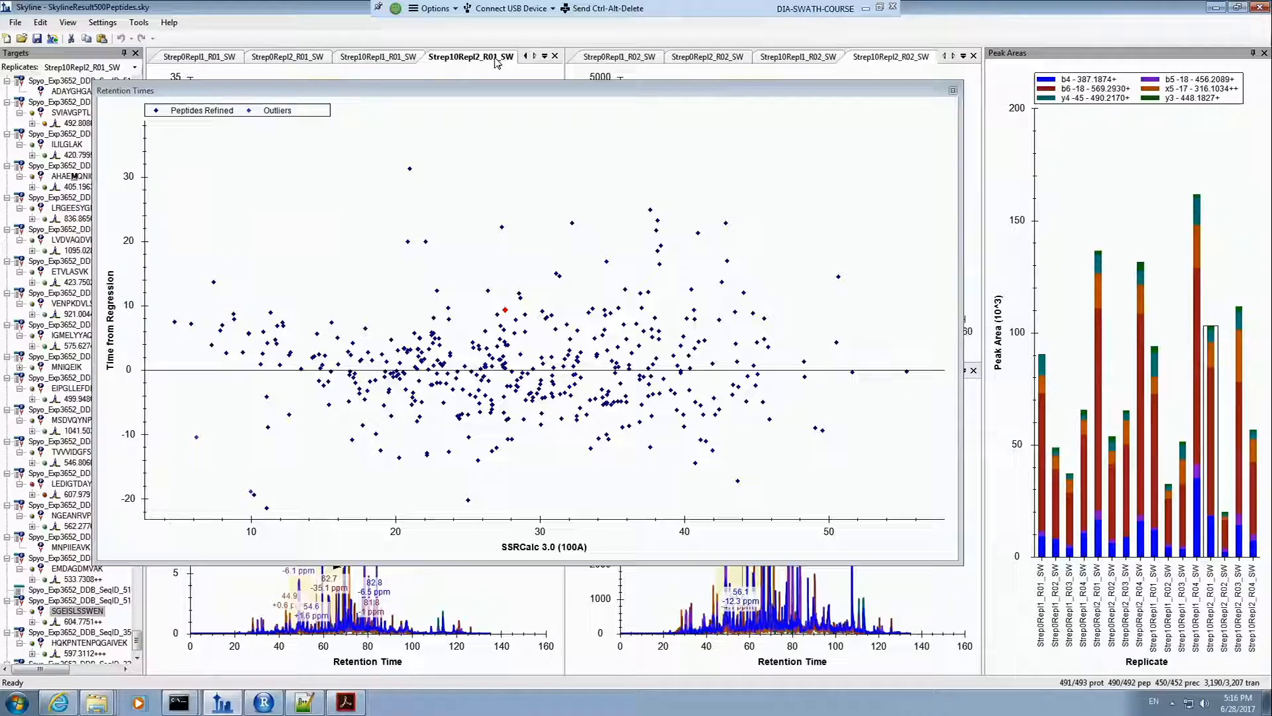
{"action": "left_click", "coordinate": [604, 58]}
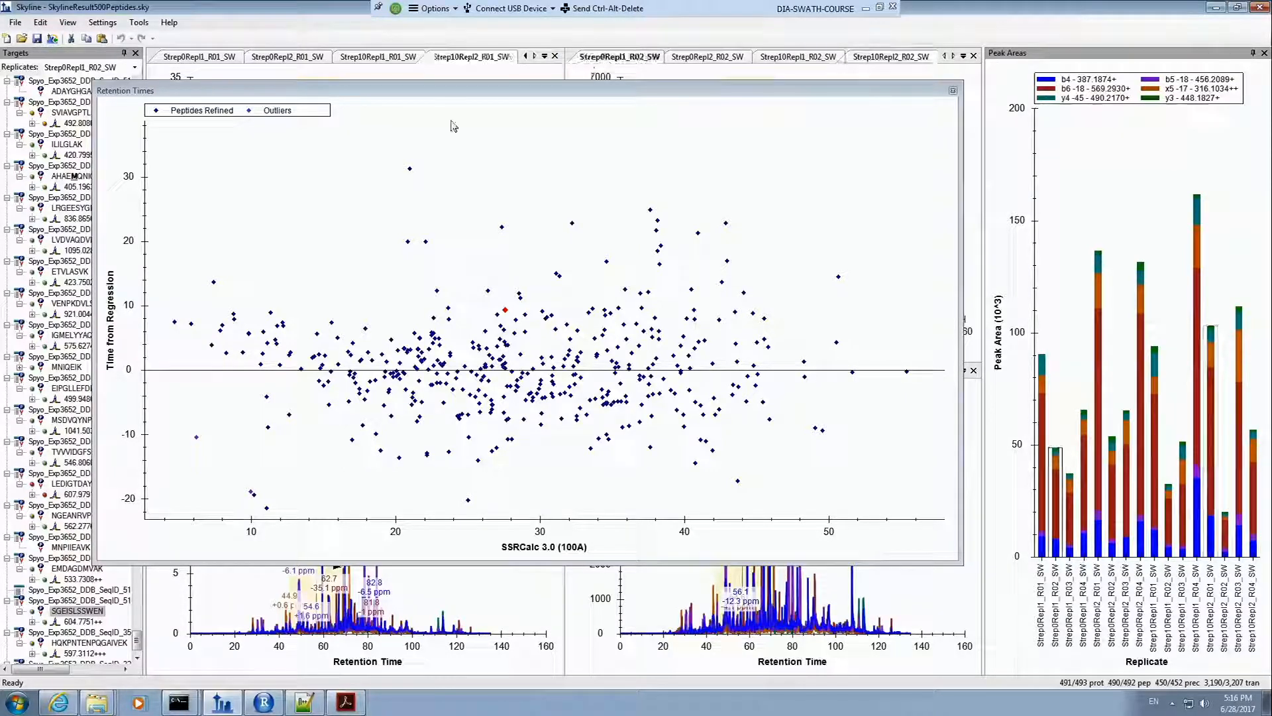
Step: Limit the residuals plot to a single replicate
{"action": "right_click", "coordinate": [401, 152]}
{"action": "mouse_move", "coordinate": [448, 178]}
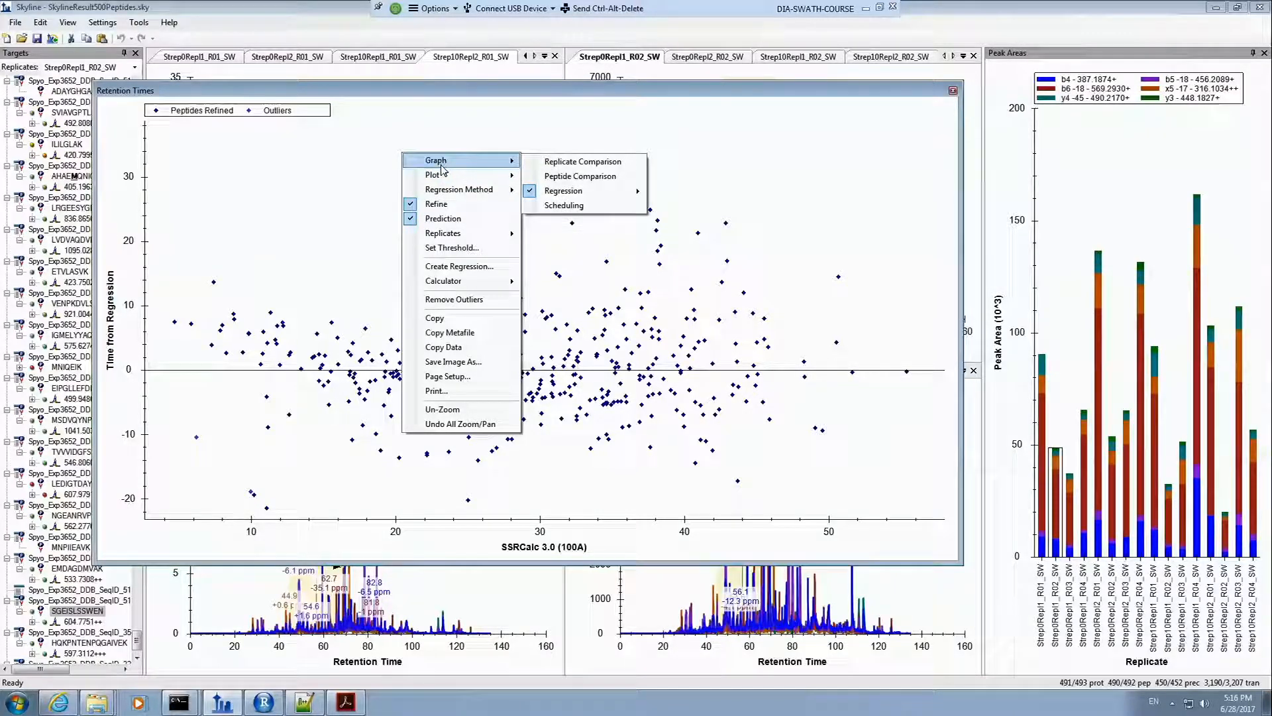
{"action": "mouse_move", "coordinate": [462, 238]}
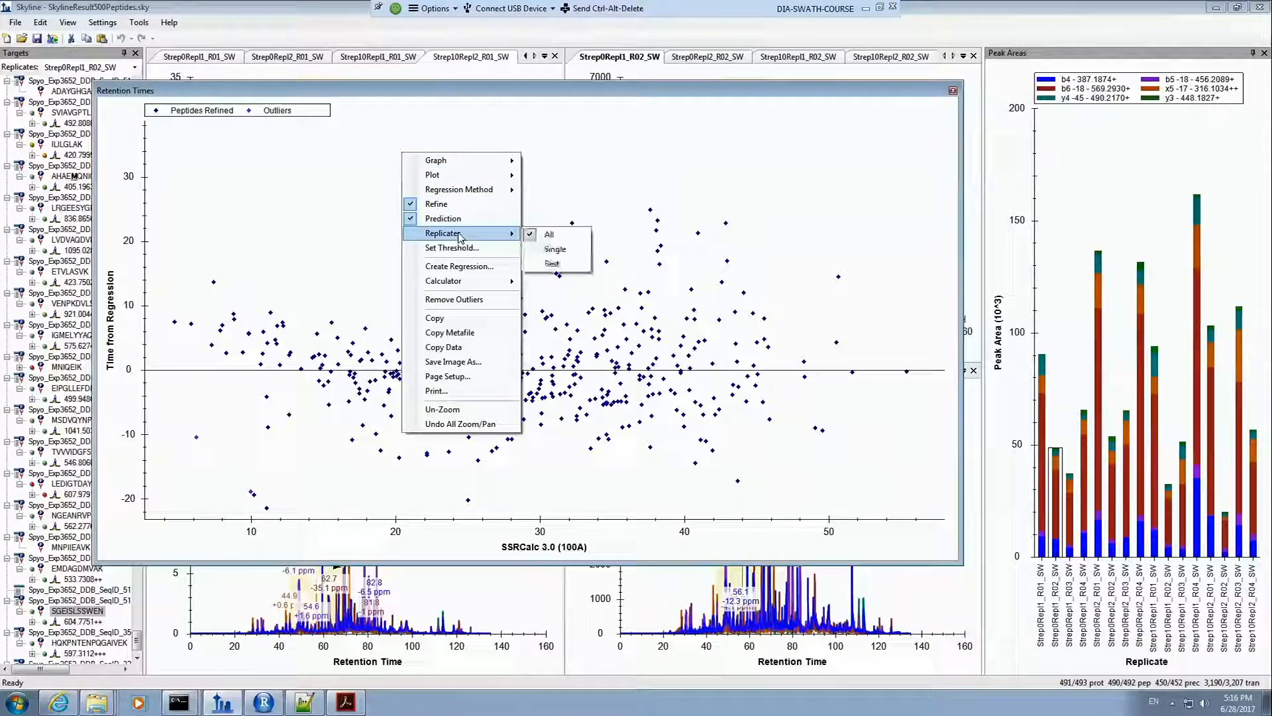
{"action": "left_click", "coordinate": [534, 253]}
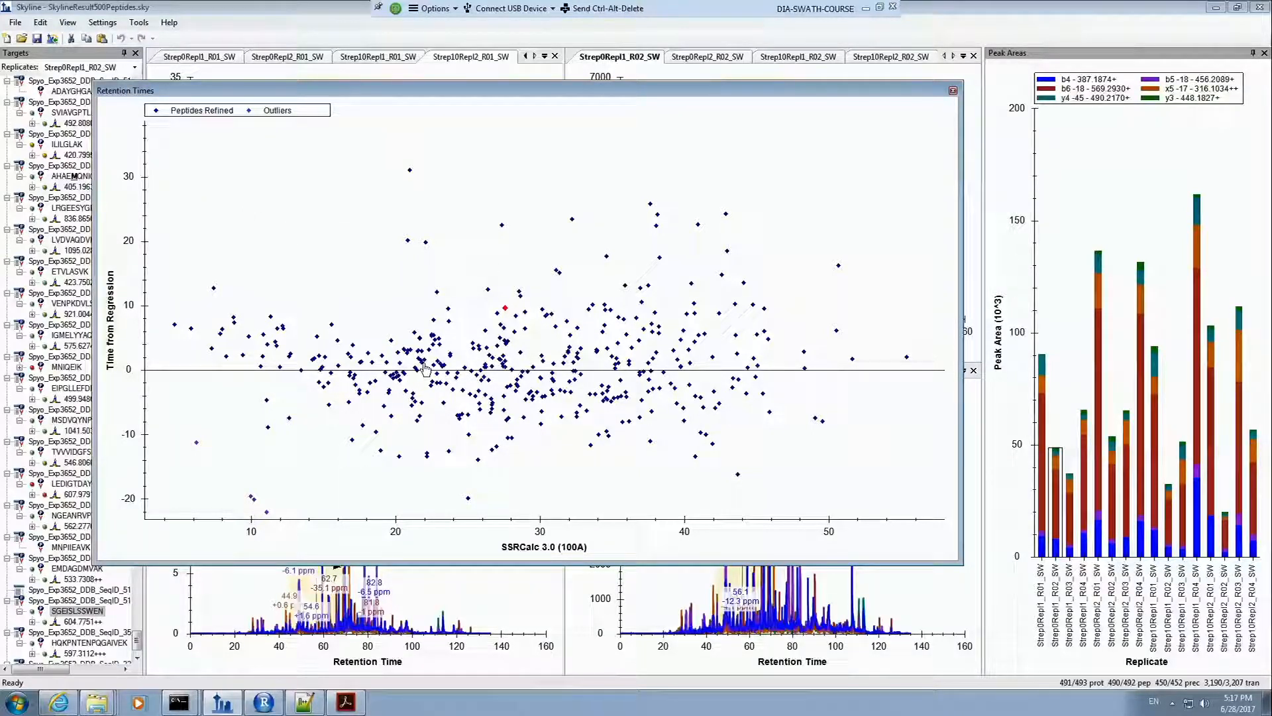
Step: Compare the single-replicate residuals of the four R01 runs, ending on Strep0Repl2_R02_SW
{"action": "left_click", "coordinate": [201, 58]}
{"action": "left_click", "coordinate": [276, 58]}
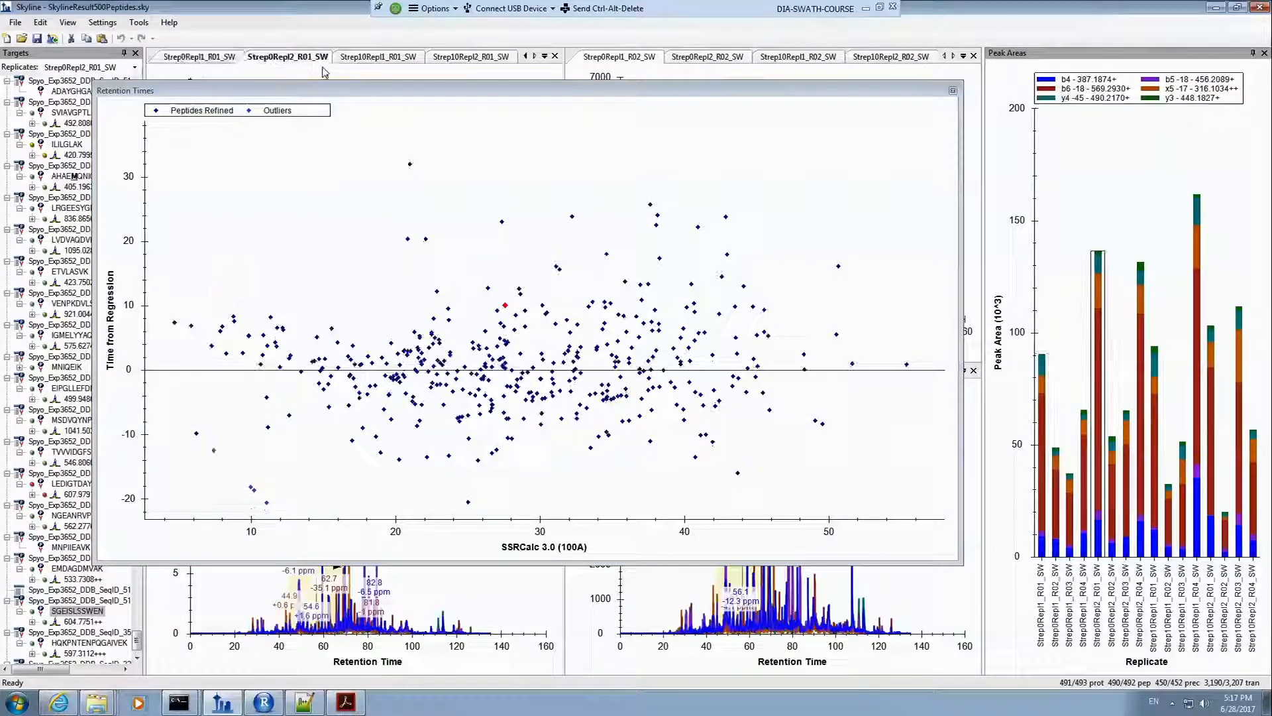
{"action": "left_click", "coordinate": [358, 58]}
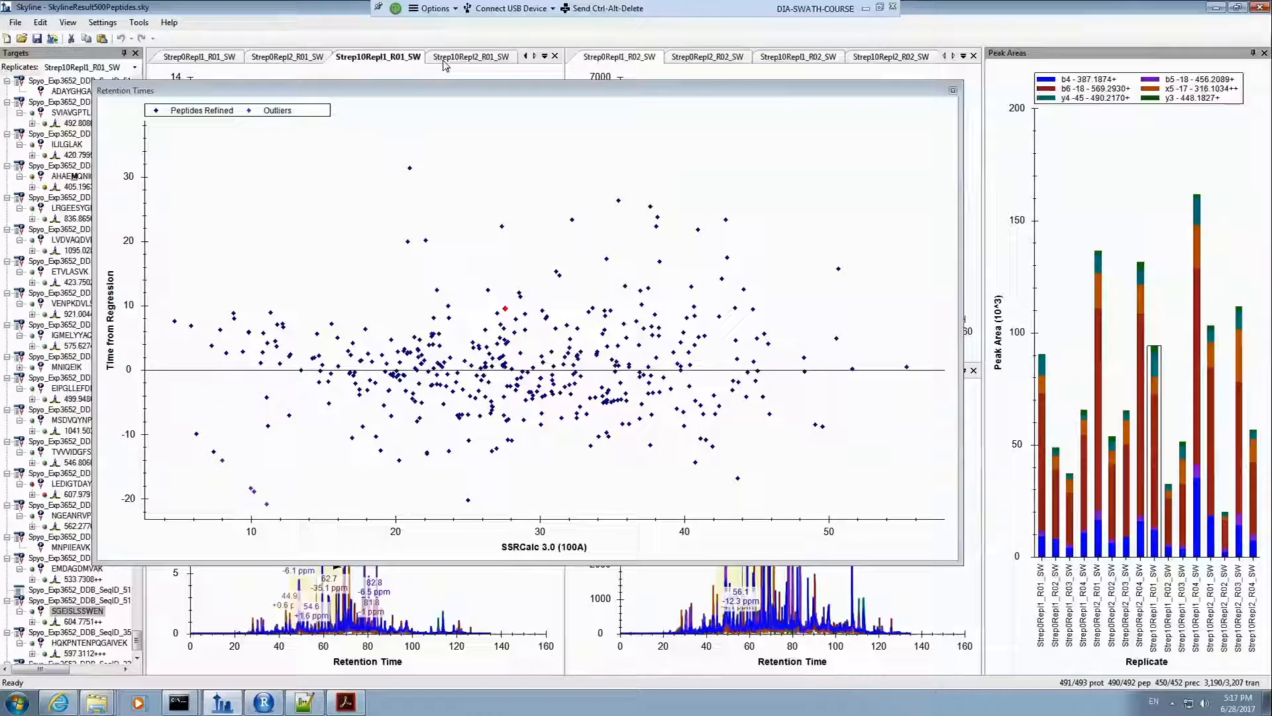
{"action": "left_click", "coordinate": [471, 58]}
{"action": "left_click", "coordinate": [642, 61]}
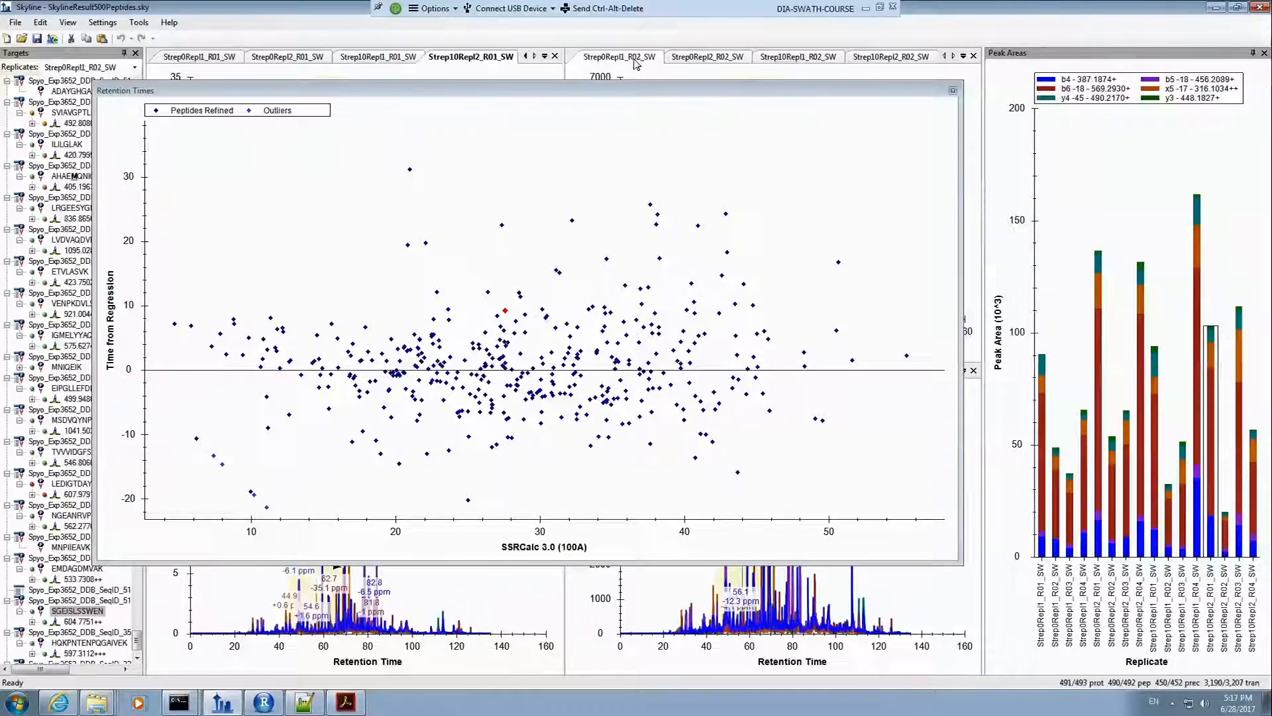
{"action": "left_click", "coordinate": [691, 61]}
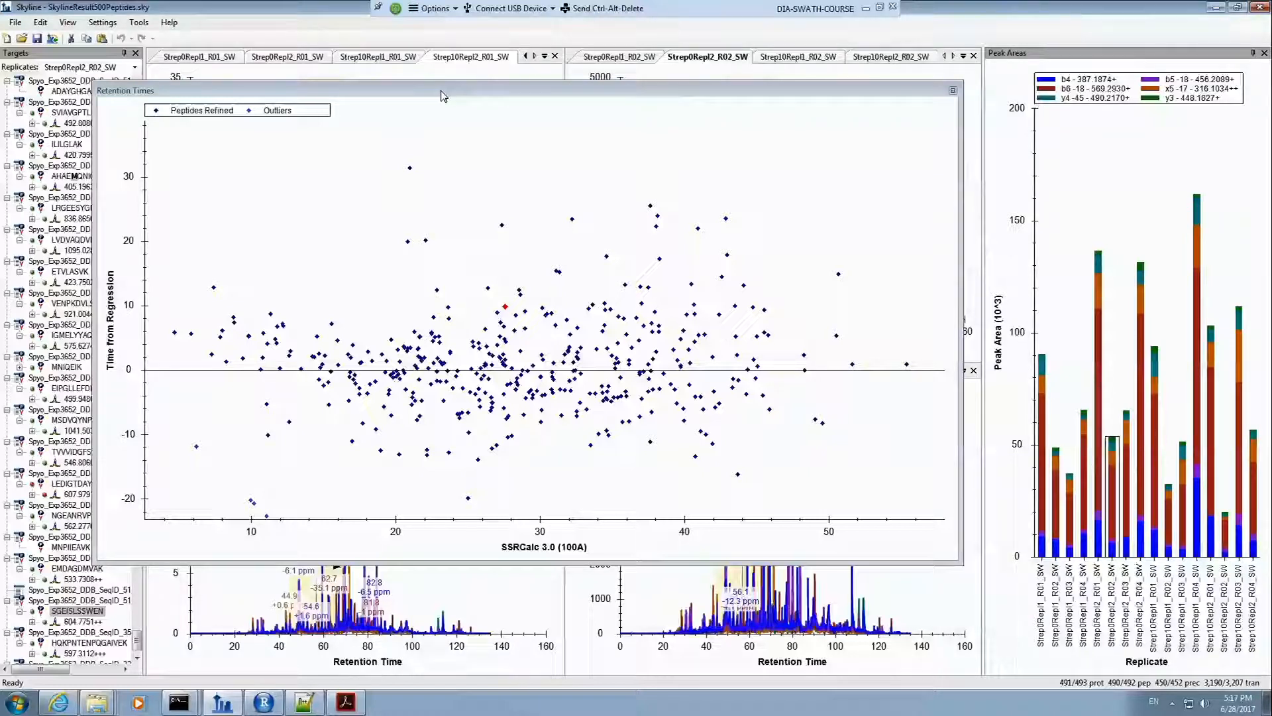
Step: Switch the Retention Times graph to the Run To Run regression
{"action": "right_click", "coordinate": [352, 150]}
{"action": "mouse_move", "coordinate": [383, 175]}
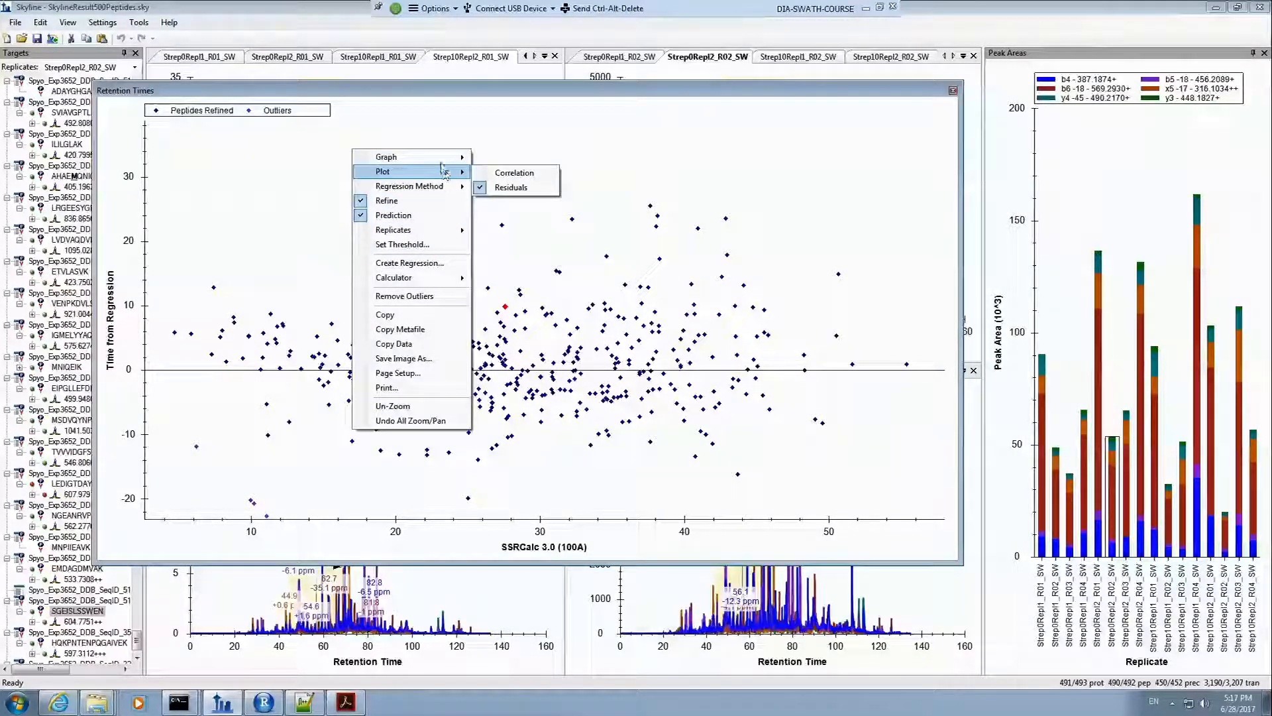
{"action": "mouse_move", "coordinate": [528, 190]}
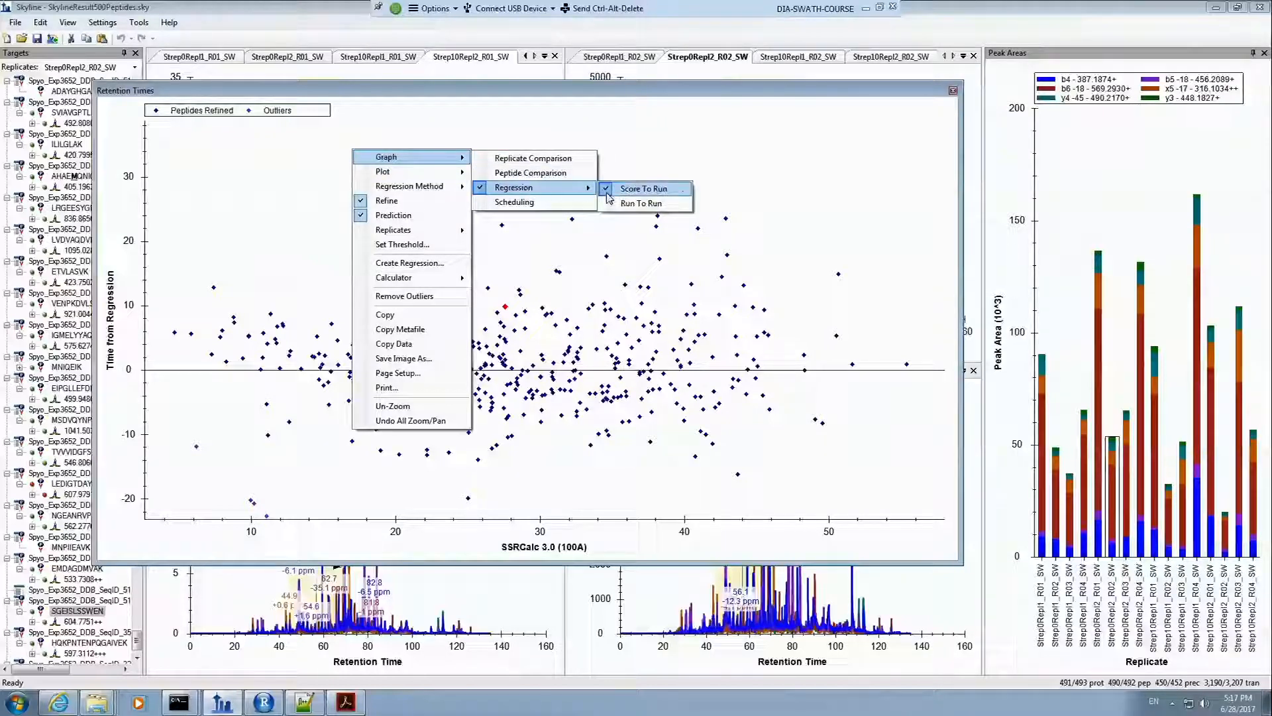
{"action": "left_click", "coordinate": [640, 204]}
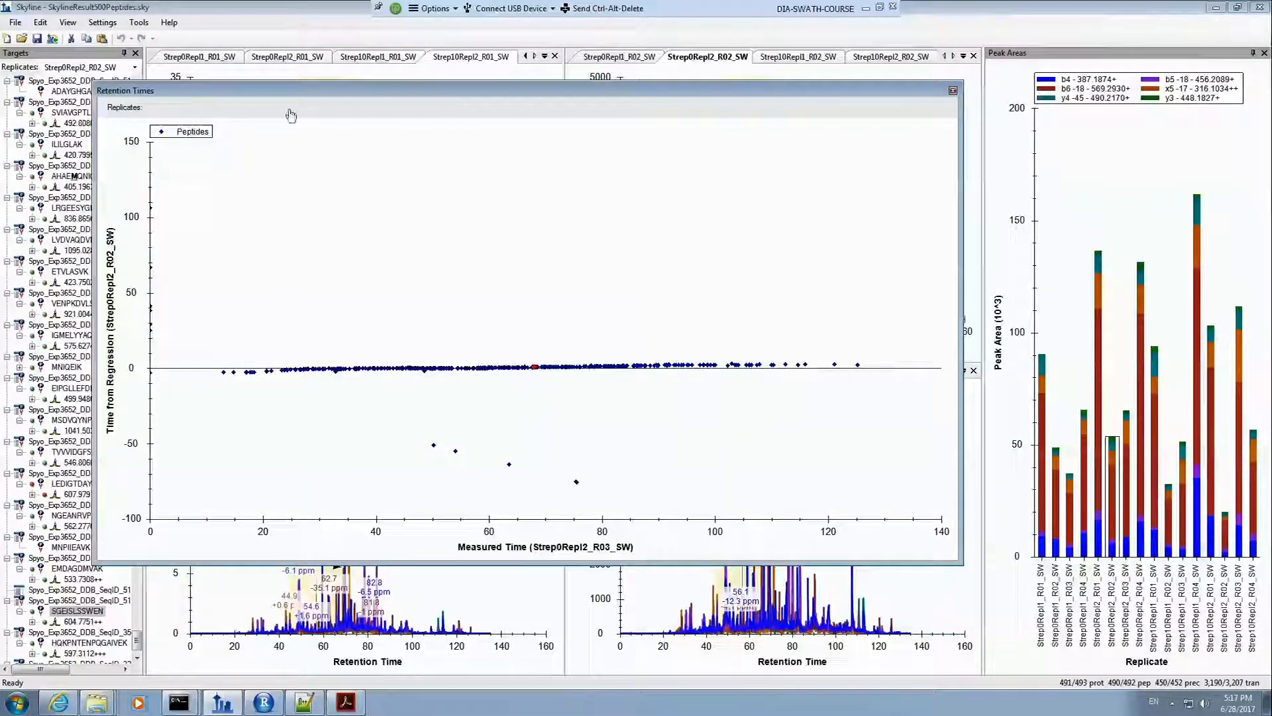
Step: Compare the run-to-run retention time residuals of Strep10Repl1_R03_SW against Strep0Repl1_R03_SW
{"action": "mouse_move", "coordinate": [961, 238]}
{"action": "left_mouse_down"}
{"action": "mouse_move", "coordinate": [934, 236]}
{"action": "mouse_move", "coordinate": [959, 232]}
{"action": "left_mouse_up"}
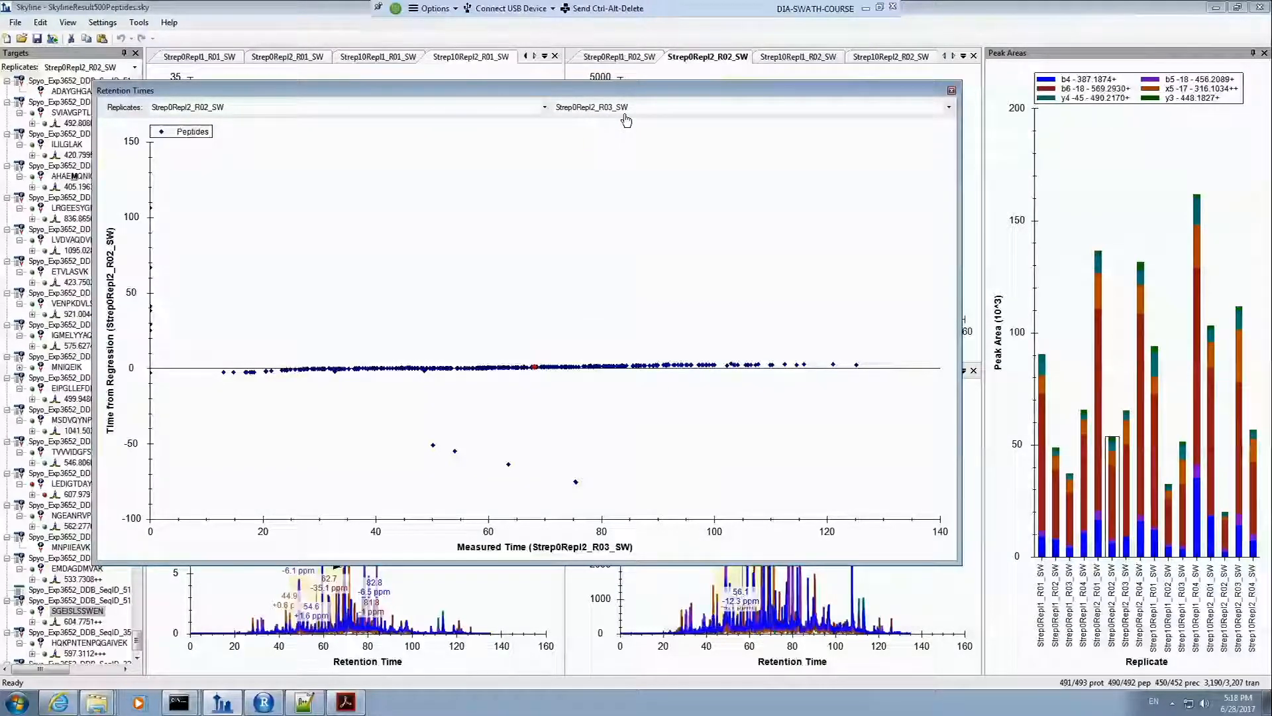
{"action": "left_click", "coordinate": [544, 106]}
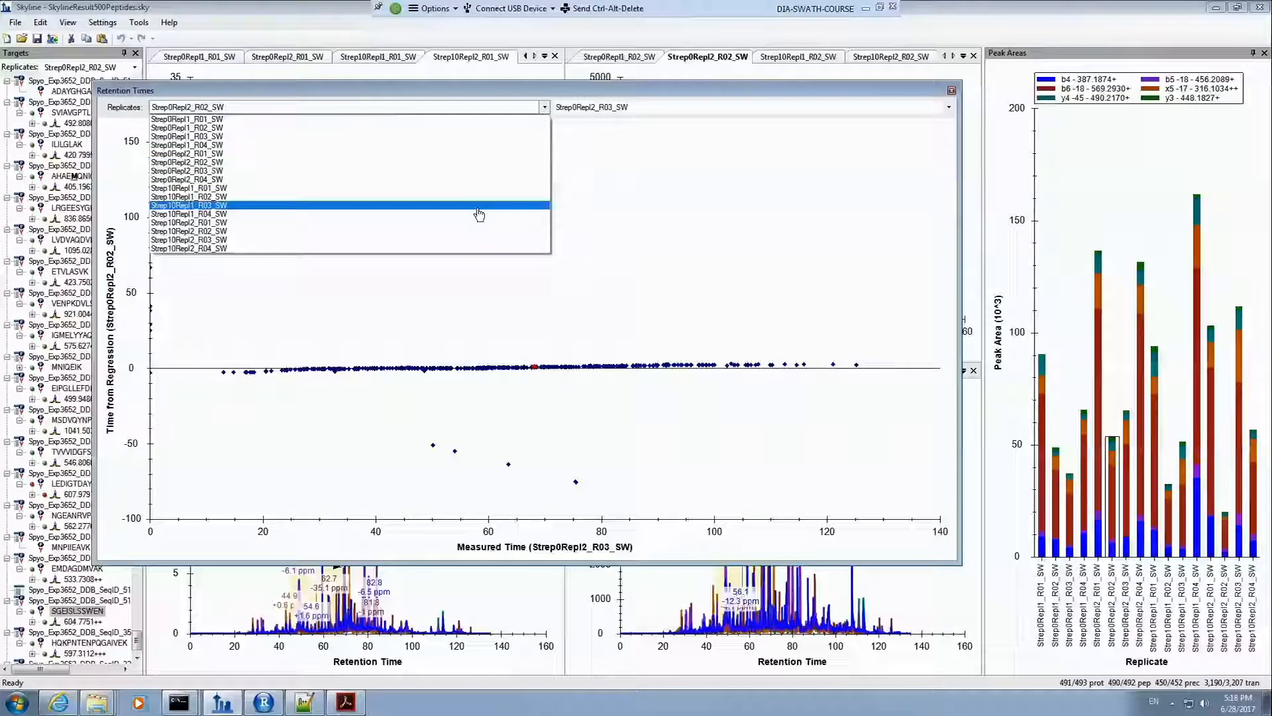
{"action": "left_click", "coordinate": [477, 205]}
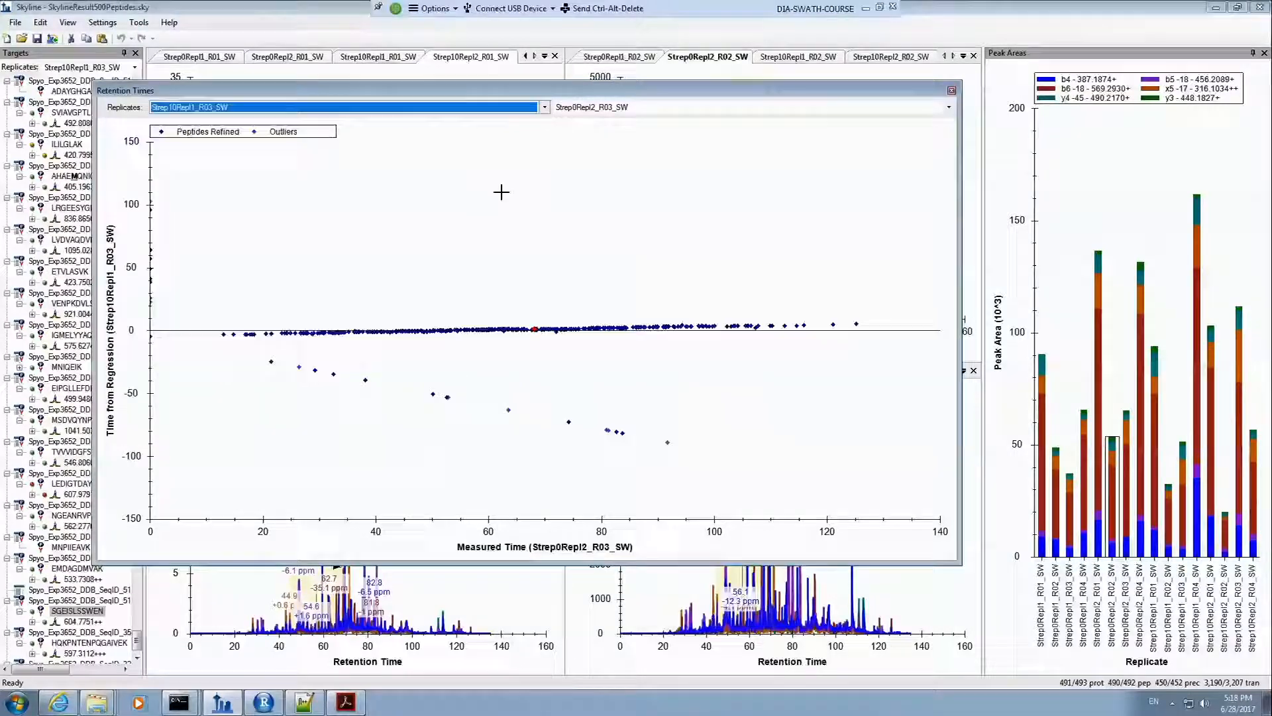
{"action": "left_click", "coordinate": [952, 109]}
{"action": "left_click", "coordinate": [878, 141]}
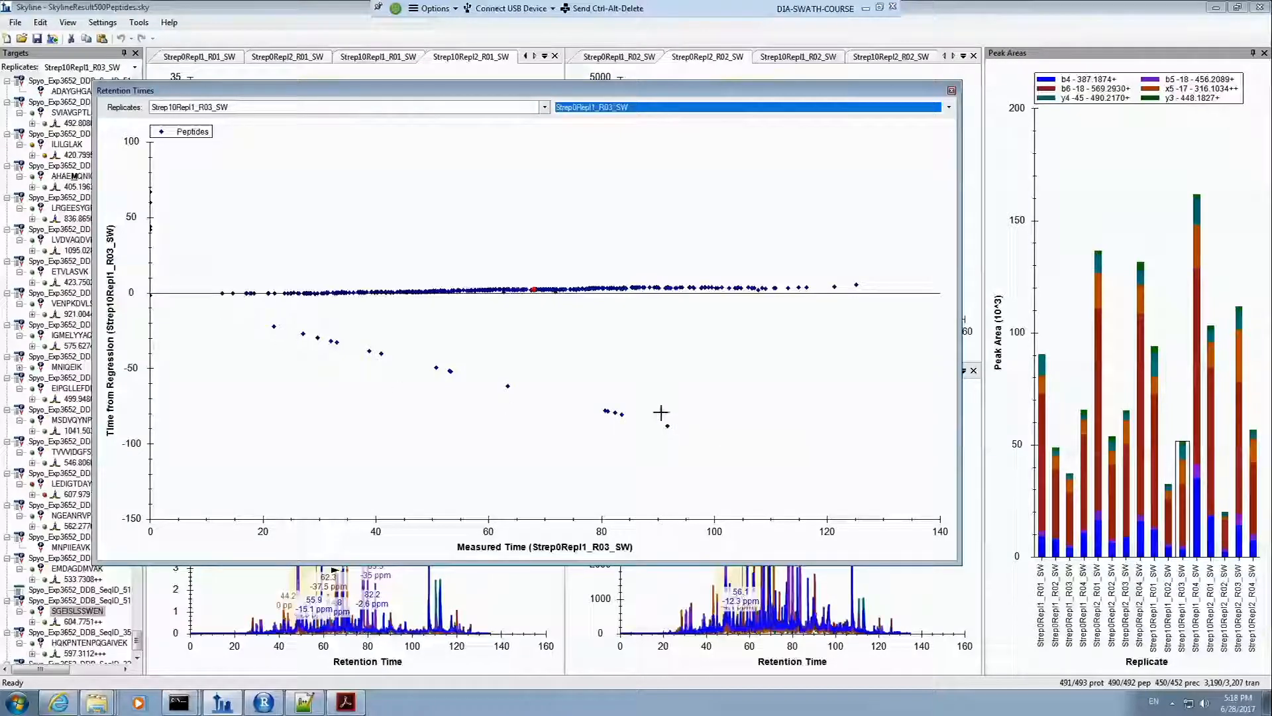
Step: Compare the run-to-run residuals of Strep0Repl2_R01_SW against Strep10Repl1_R03_SW
{"action": "left_click", "coordinate": [467, 110]}
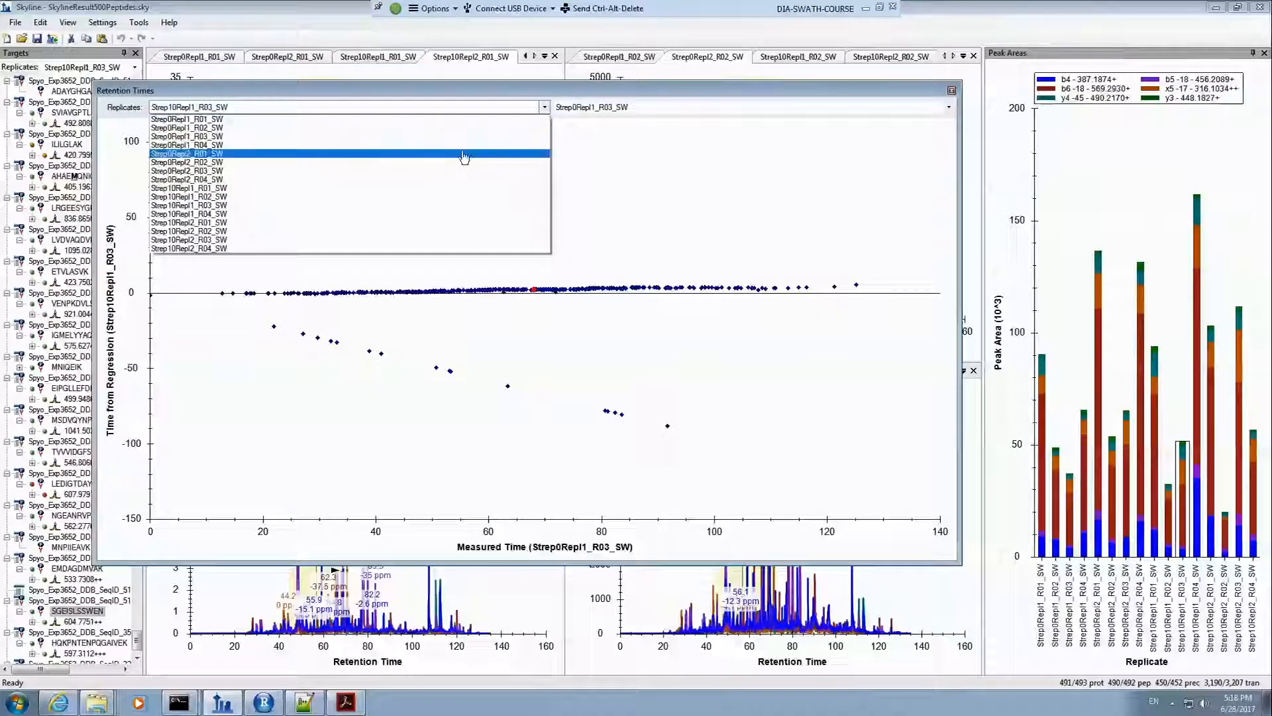
{"action": "left_click", "coordinate": [464, 154]}
{"action": "left_click", "coordinate": [681, 112]}
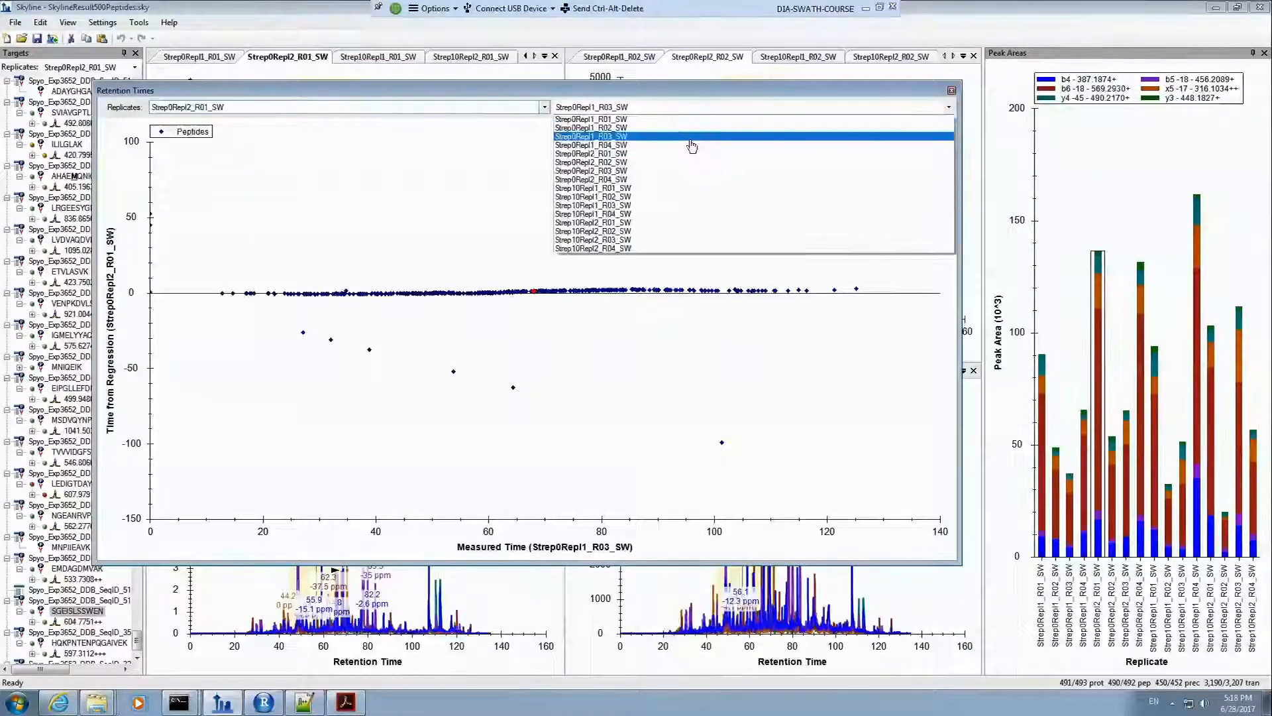
{"action": "left_click", "coordinate": [698, 207]}
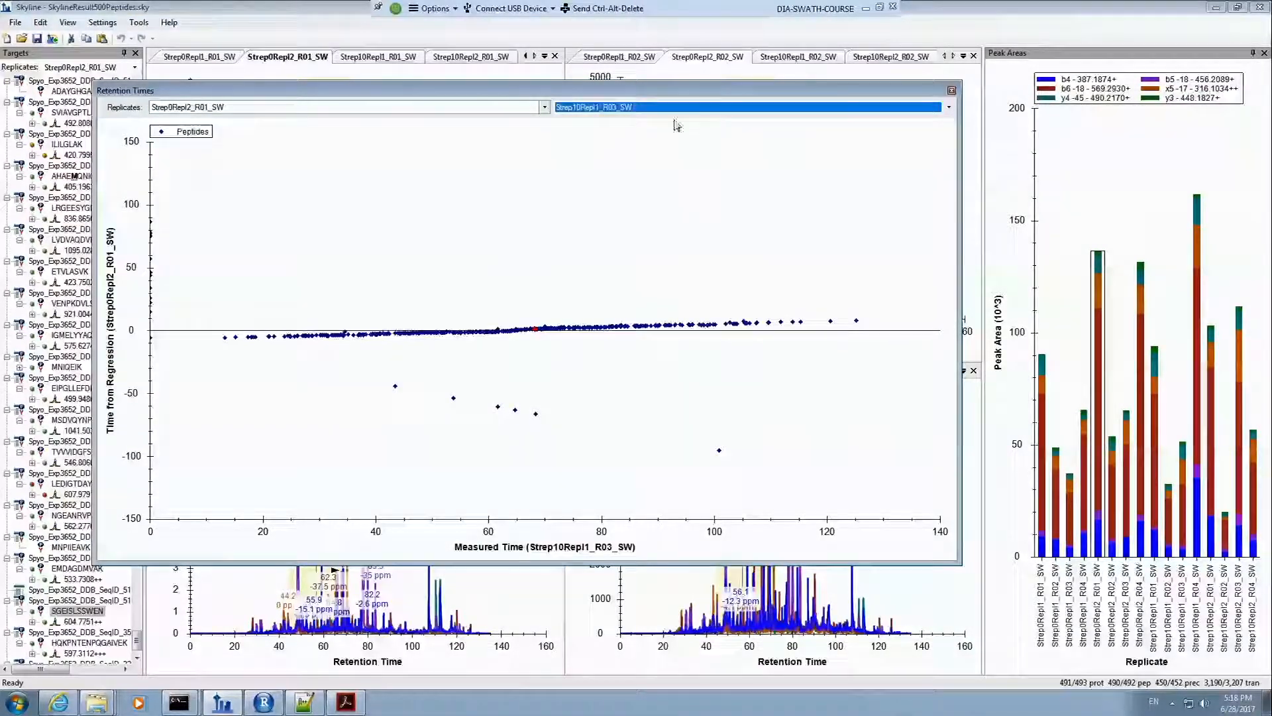
Step: Compare the run-to-run residuals of Strep10Repl1_R04_SW against Strep0Repl2_R03_SW
{"action": "left_click", "coordinate": [434, 110]}
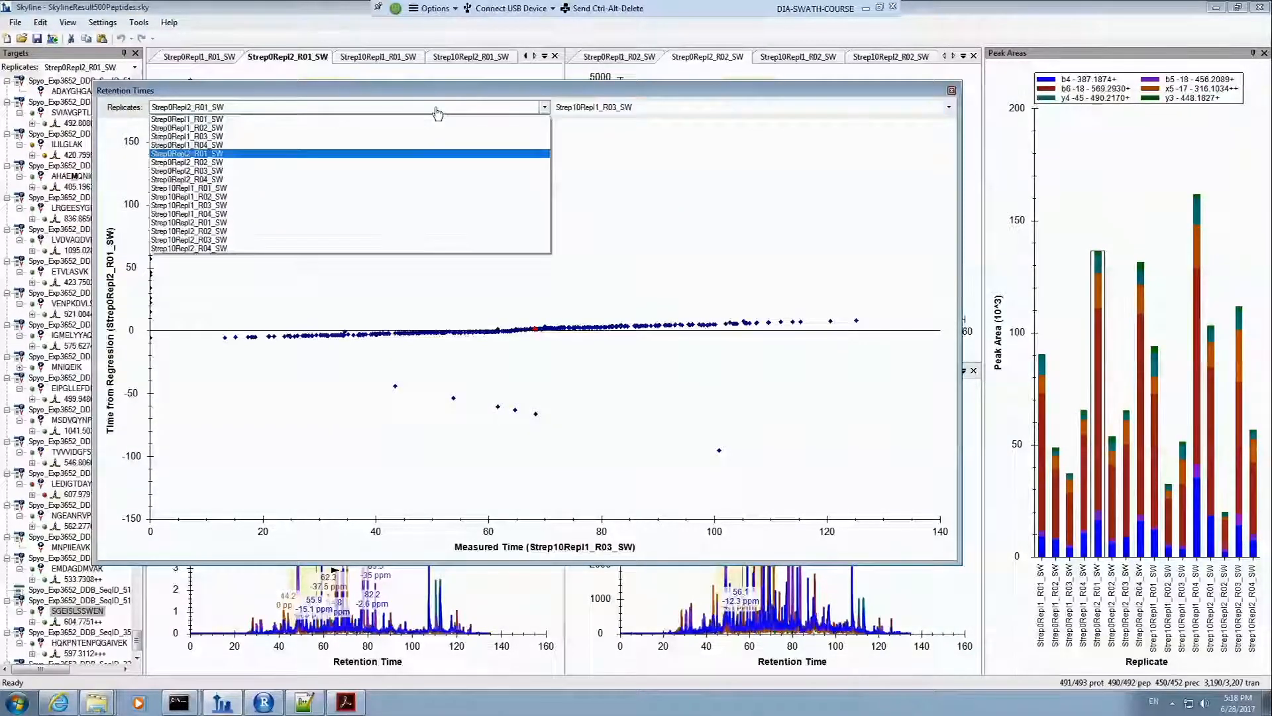
{"action": "left_click", "coordinate": [416, 213]}
{"action": "left_click", "coordinate": [620, 109]}
{"action": "left_click", "coordinate": [625, 171]}
Step: Set the regression method of the run-to-run residuals plot to LOESS
{"action": "right_click", "coordinate": [500, 202]}
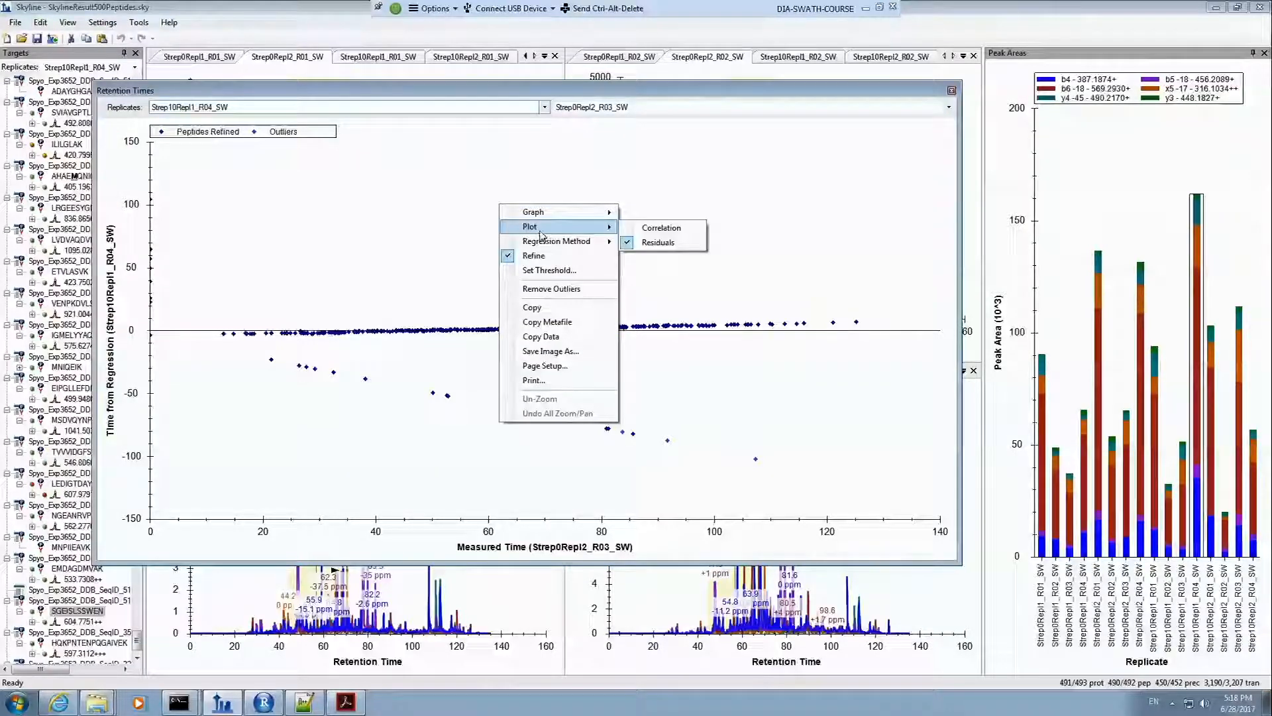
{"action": "mouse_move", "coordinate": [547, 244]}
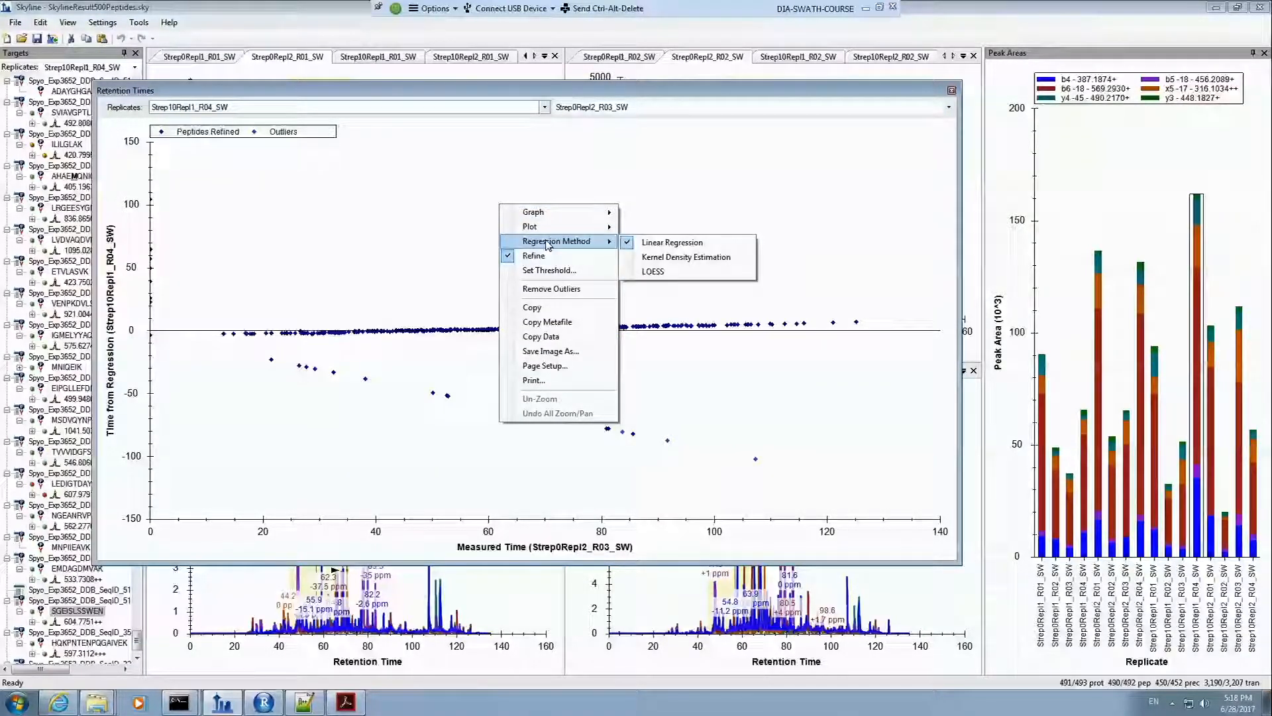
{"action": "left_click", "coordinate": [653, 272]}
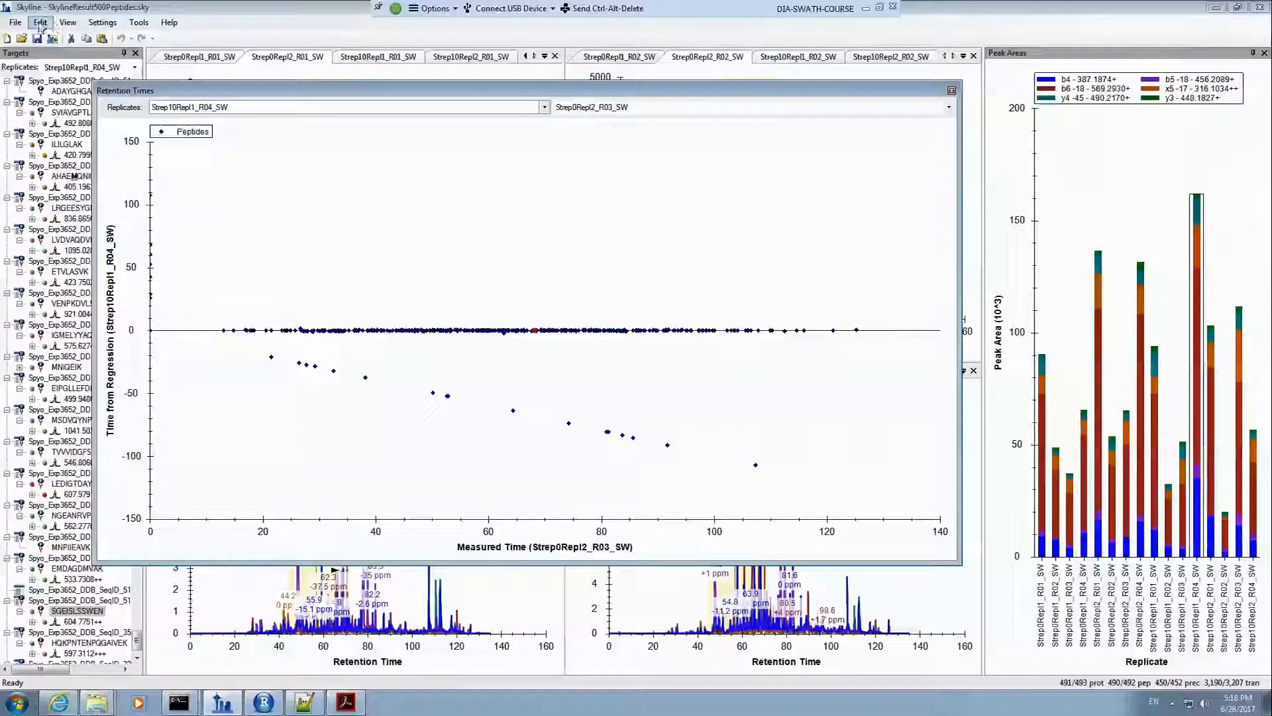
Step: Switch the Retention Times graph to the Replicate Comparison
{"action": "left_click", "coordinate": [67, 25]}
{"action": "left_click", "coordinate": [68, 24]}
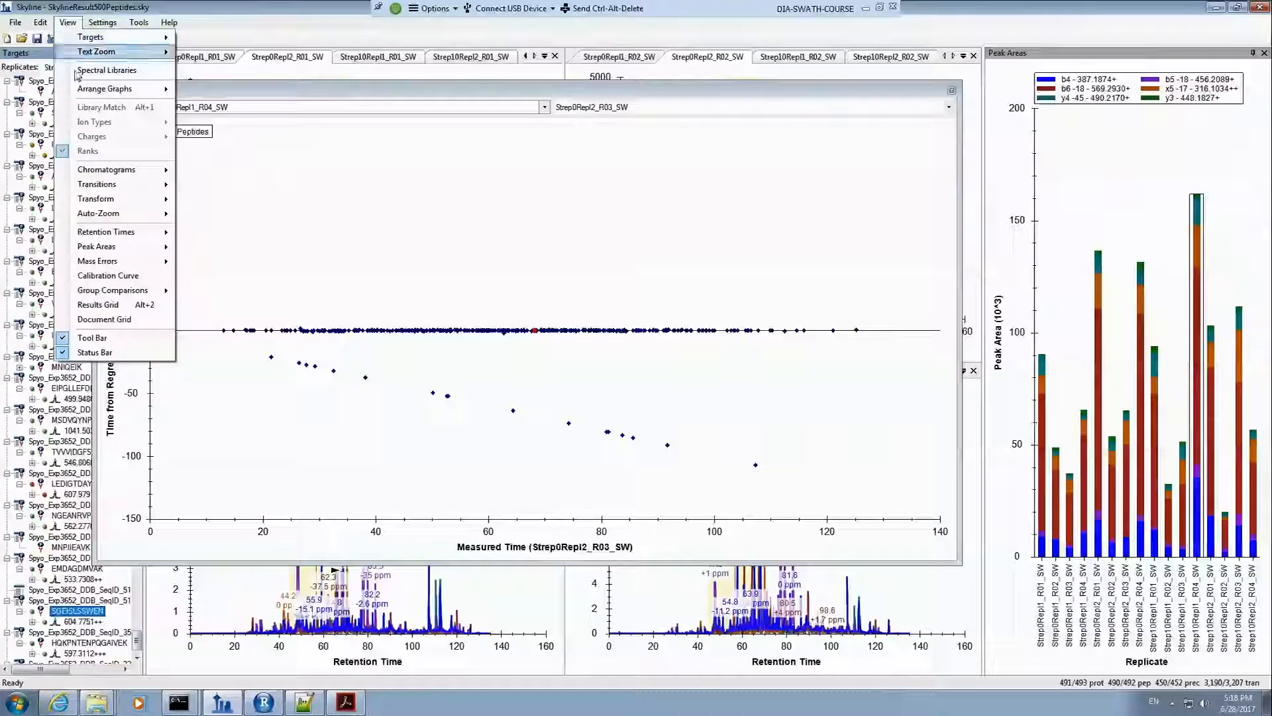
{"action": "mouse_move", "coordinate": [126, 233]}
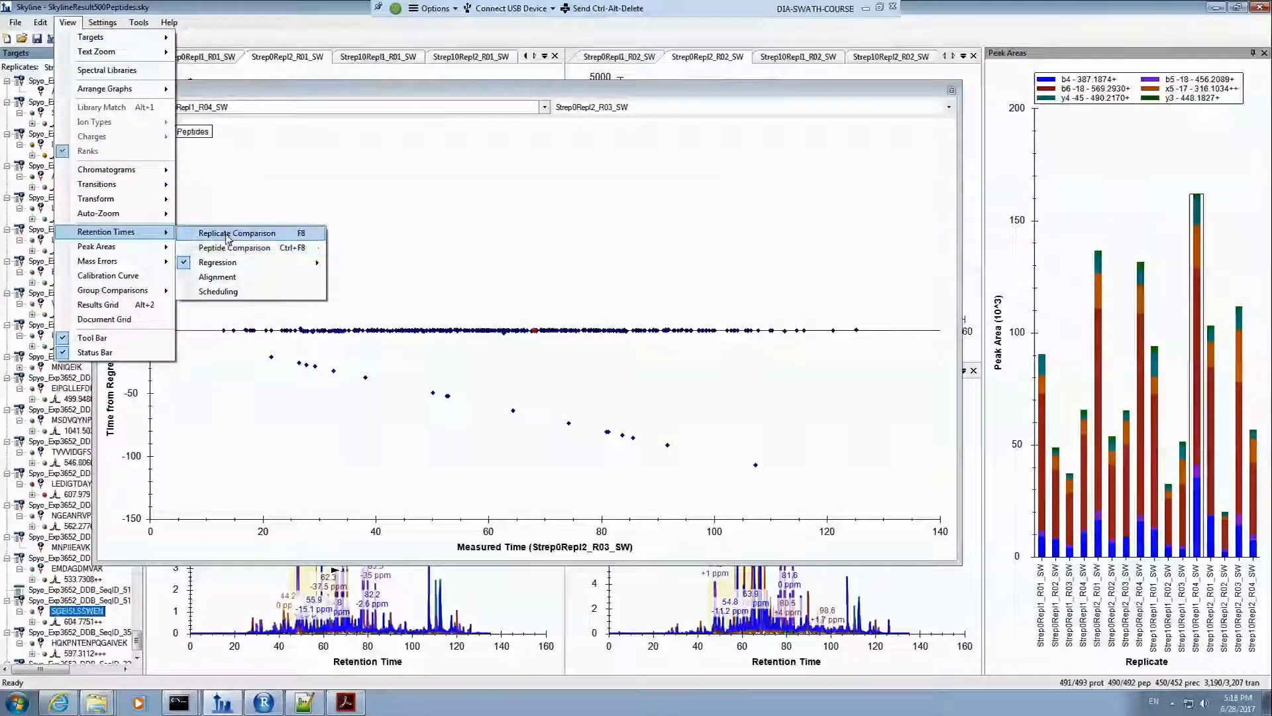
{"action": "left_click", "coordinate": [228, 233]}
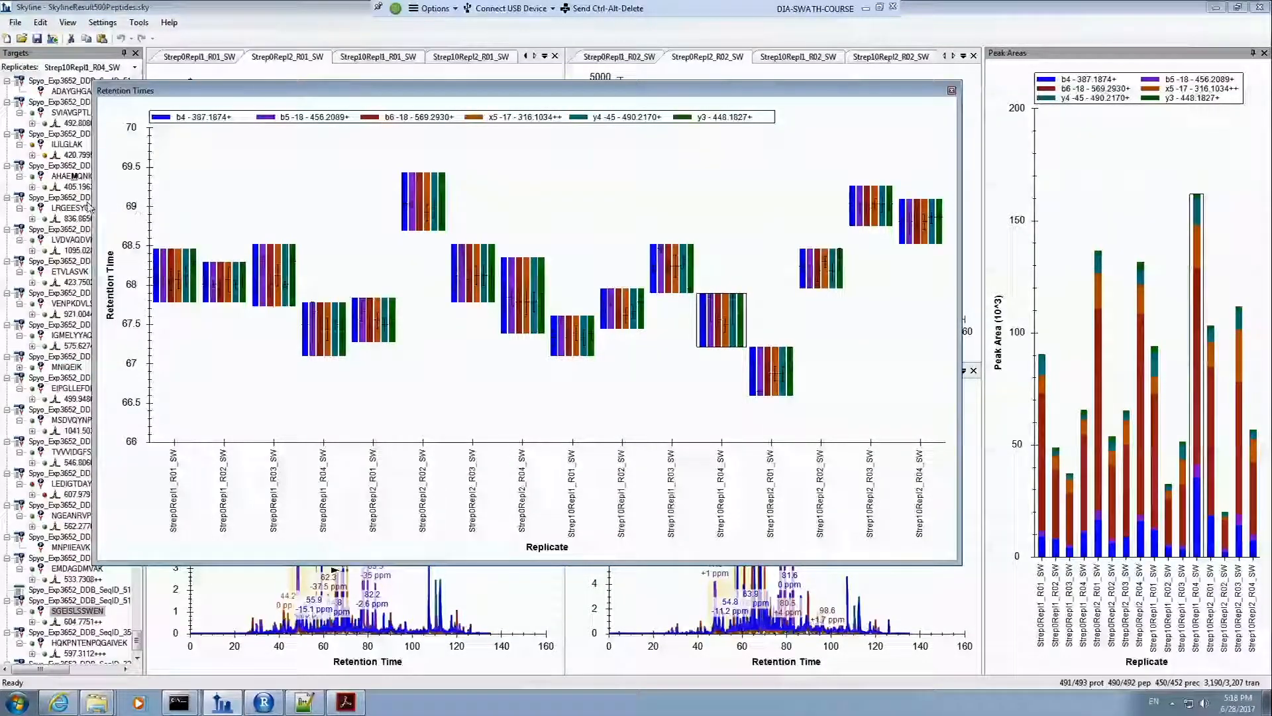
Step: Narrow the floating Retention Times graph to about half its width and stretch it over nearly the full screen height
{"action": "left_click_drag", "start_coordinate": [97, 209], "coordinate": [523, 199]}
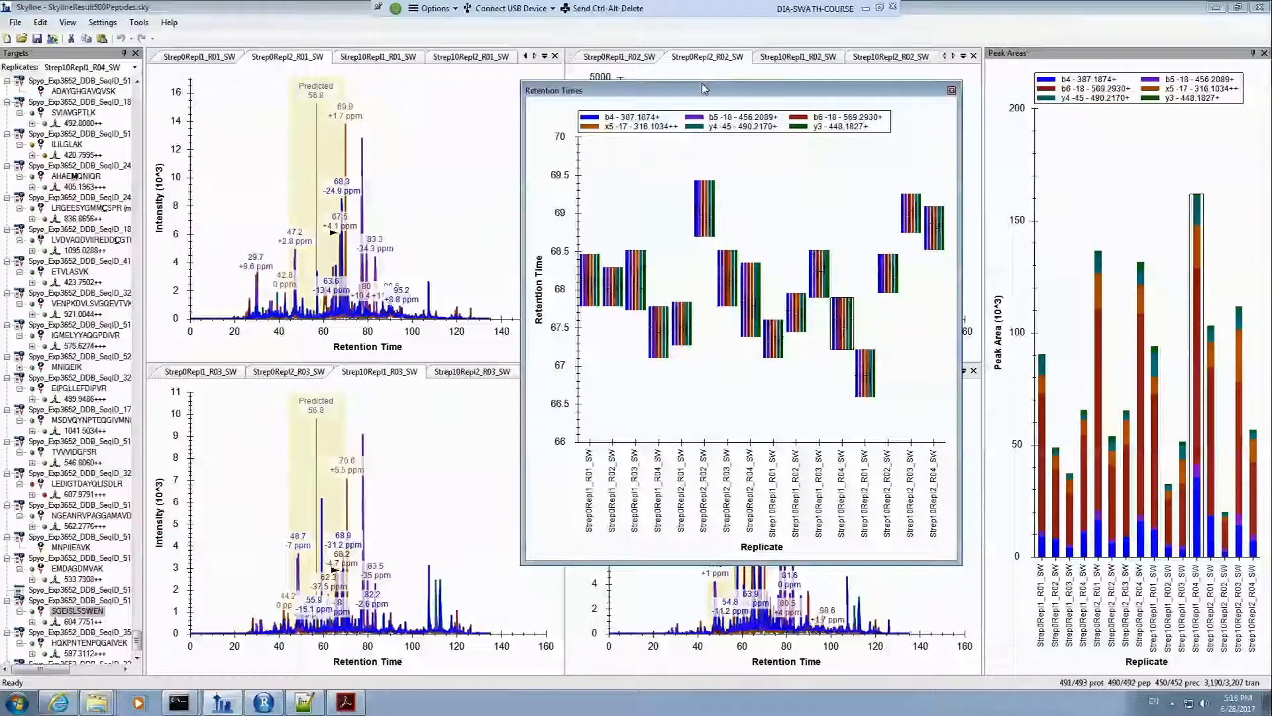
{"action": "left_click_drag", "start_coordinate": [701, 79], "coordinate": [703, 14]}
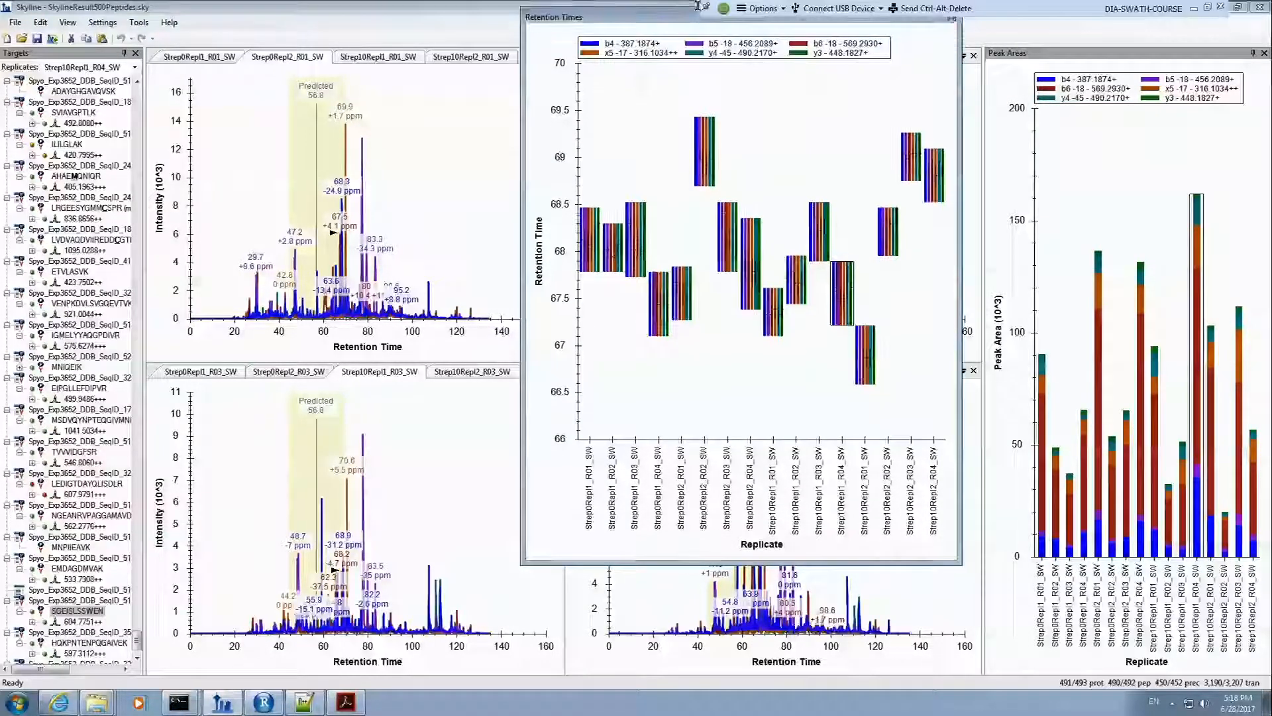
{"action": "left_click_drag", "start_coordinate": [769, 563], "coordinate": [768, 677]}
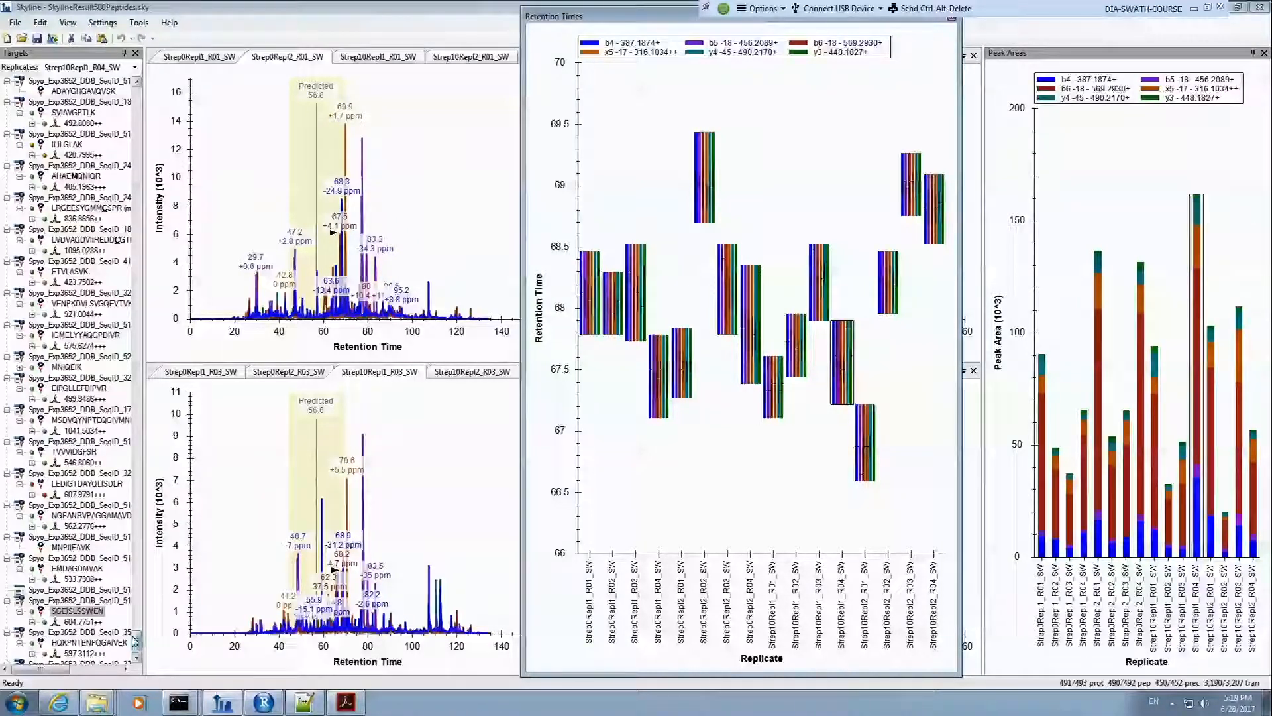
Step: Select all targets in the document to plot their retention times across the replicates, and move the floating graph off the chromatograms
{"action": "left_click", "coordinate": [116, 616]}
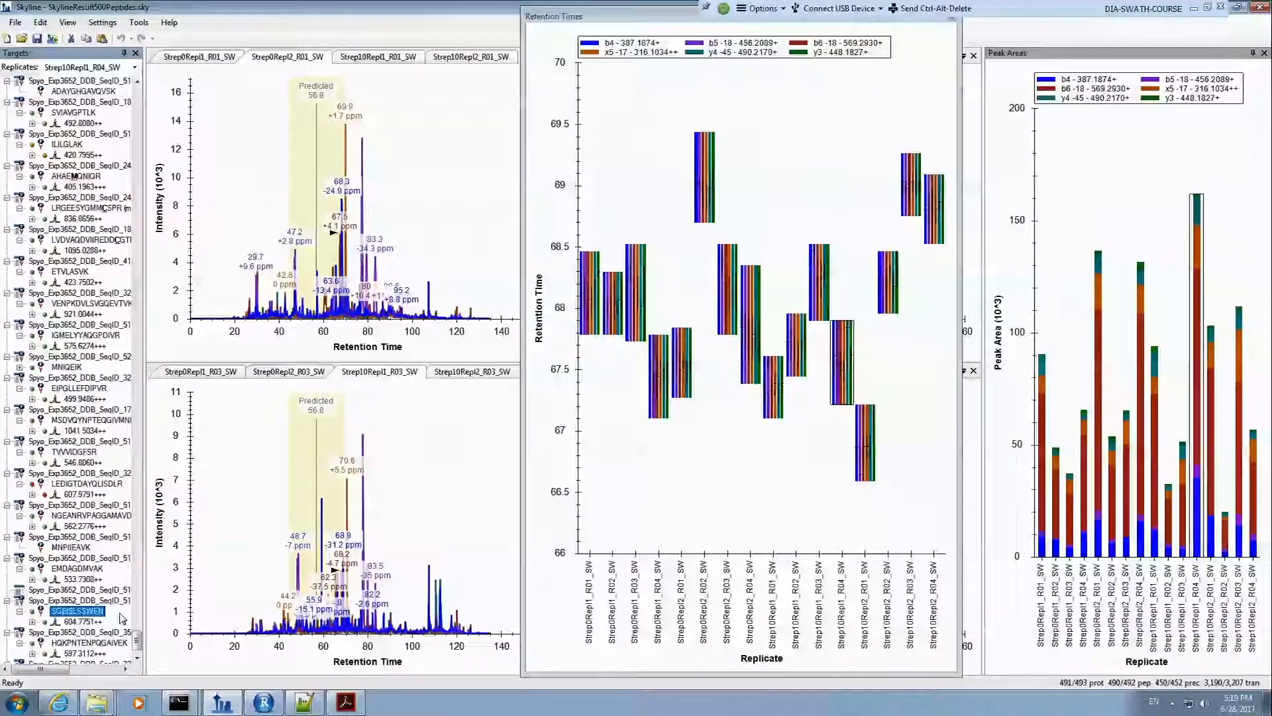
{"action": "key", "text": "ctrl+a"}
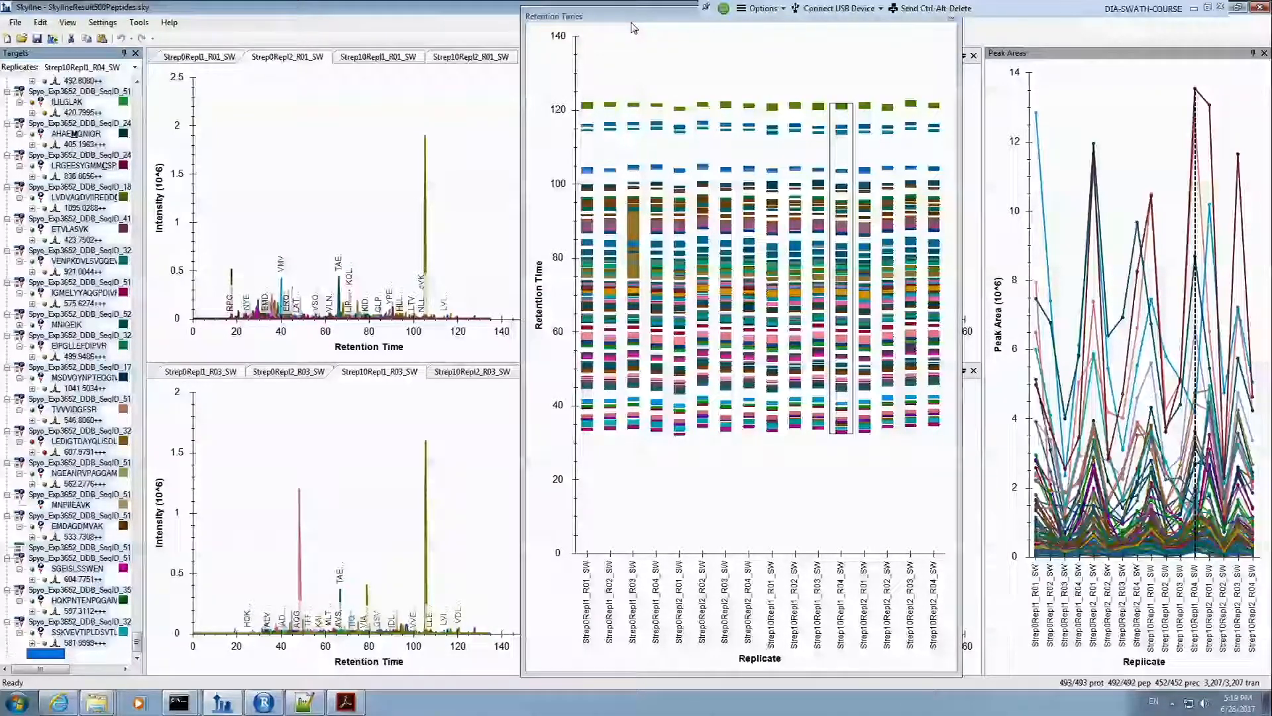
{"action": "left_click_drag", "start_coordinate": [640, 30], "coordinate": [783, 45]}
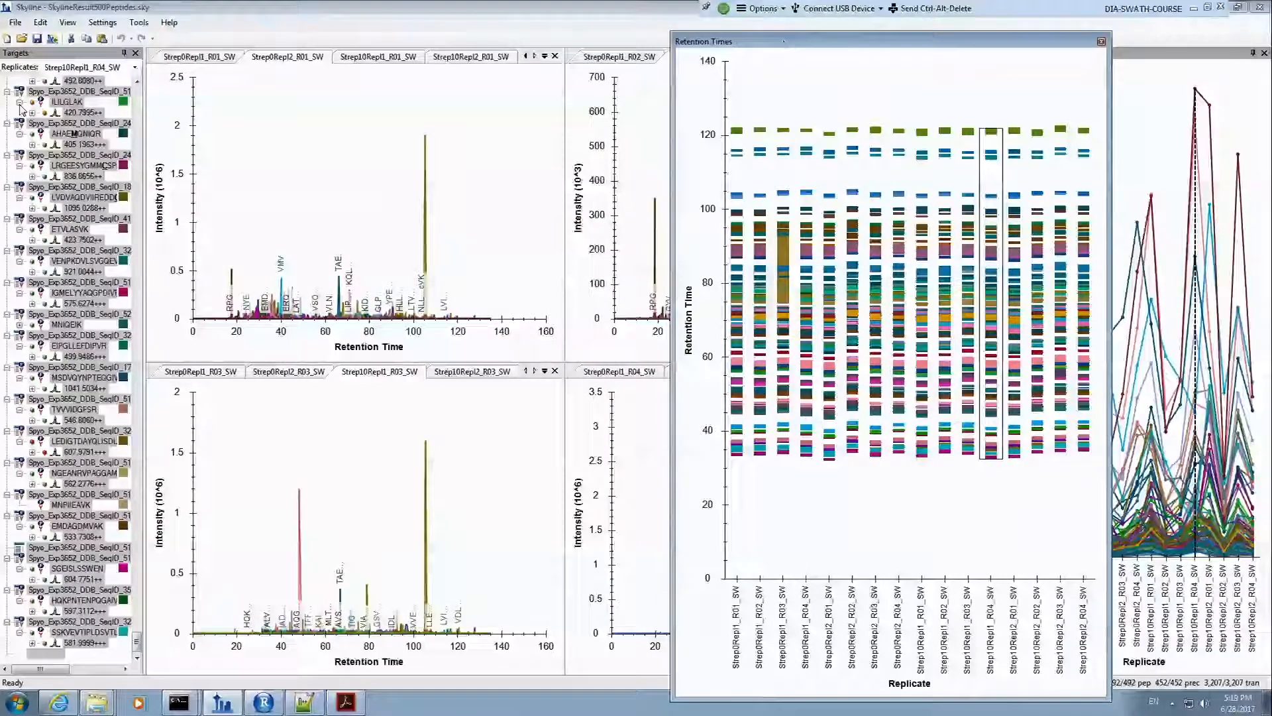
Step: Select only the protein containing the peptide ILILGLAK and dock the Retention Times graph below Peak Areas
{"action": "left_click", "coordinate": [78, 91]}
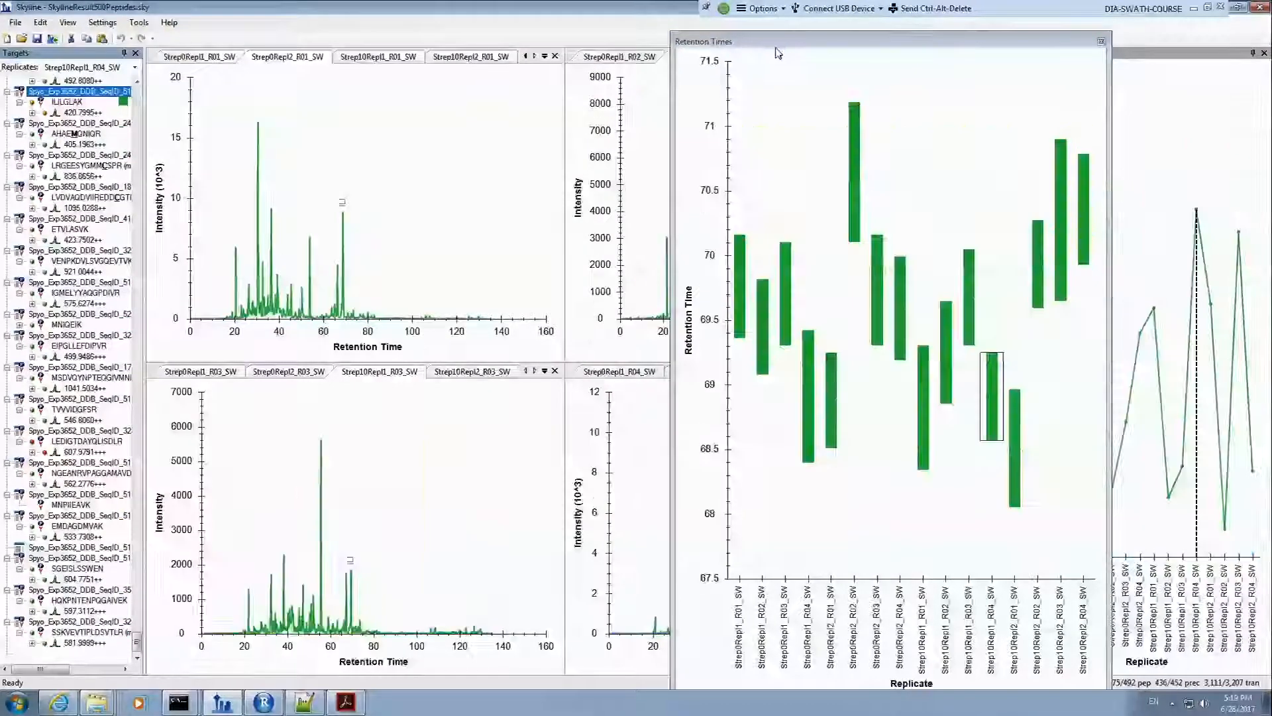
{"action": "left_click_drag", "start_coordinate": [702, 44], "coordinate": [442, 36]}
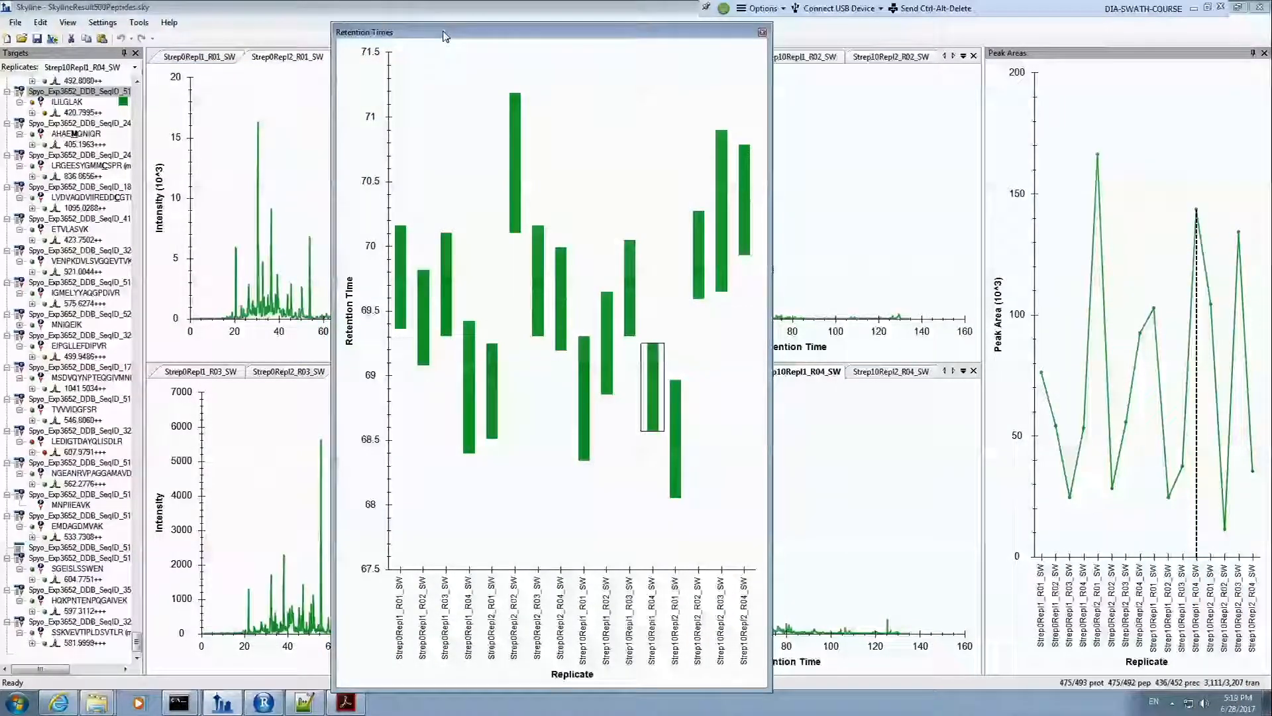
{"action": "double_click", "coordinate": [443, 37]}
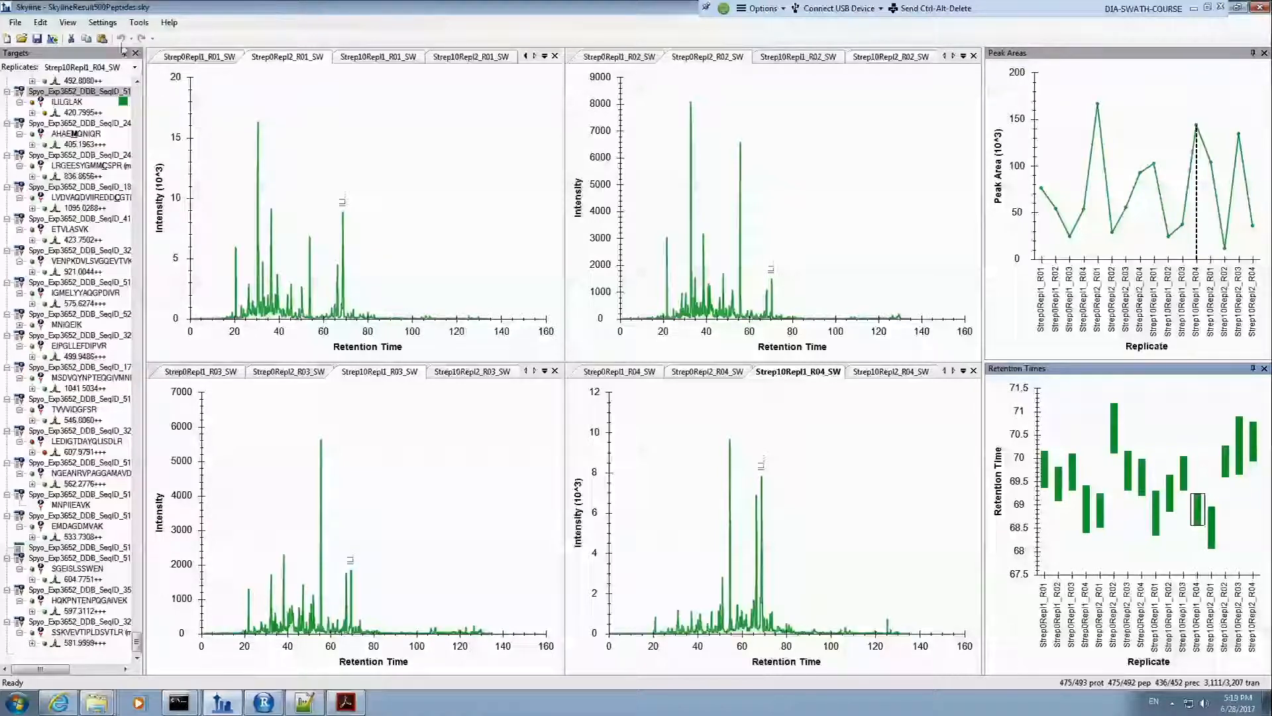
Step: Open the Compare Peak Picking dialog and enlarge it for a bigger ROC plot
{"action": "left_click", "coordinate": [40, 24]}
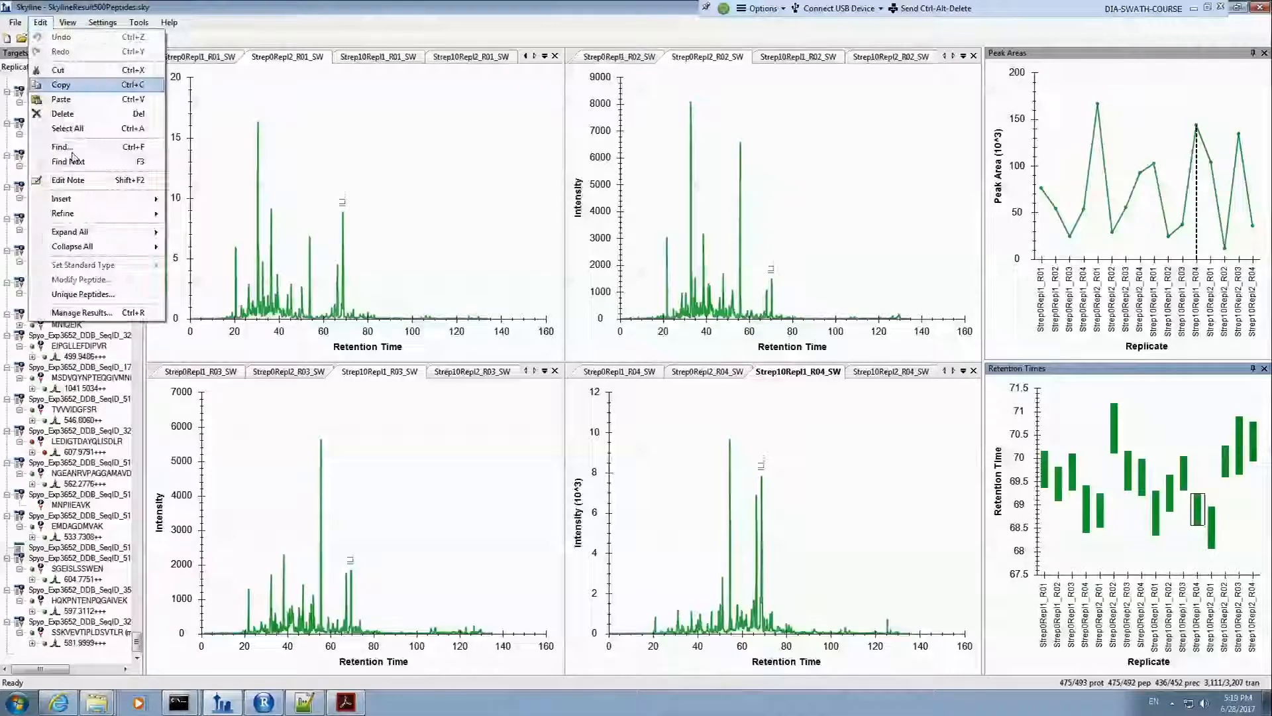
{"action": "mouse_move", "coordinate": [132, 213]}
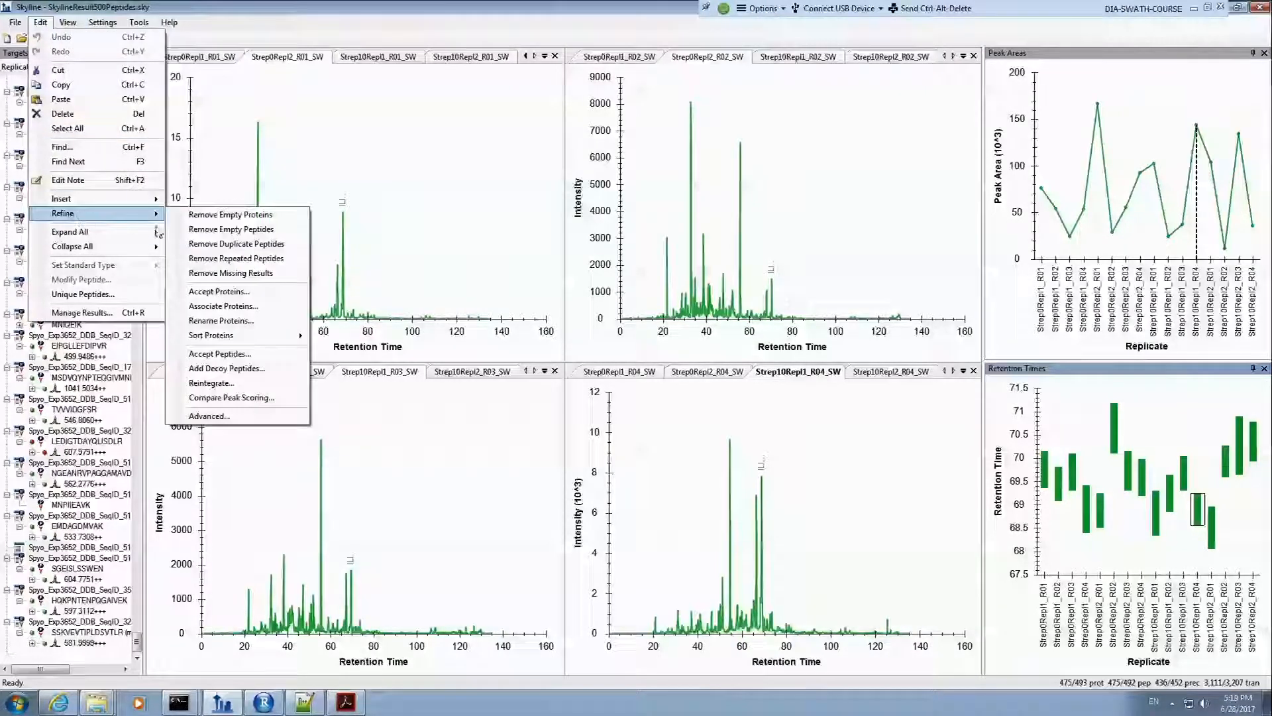
{"action": "left_click", "coordinate": [233, 398]}
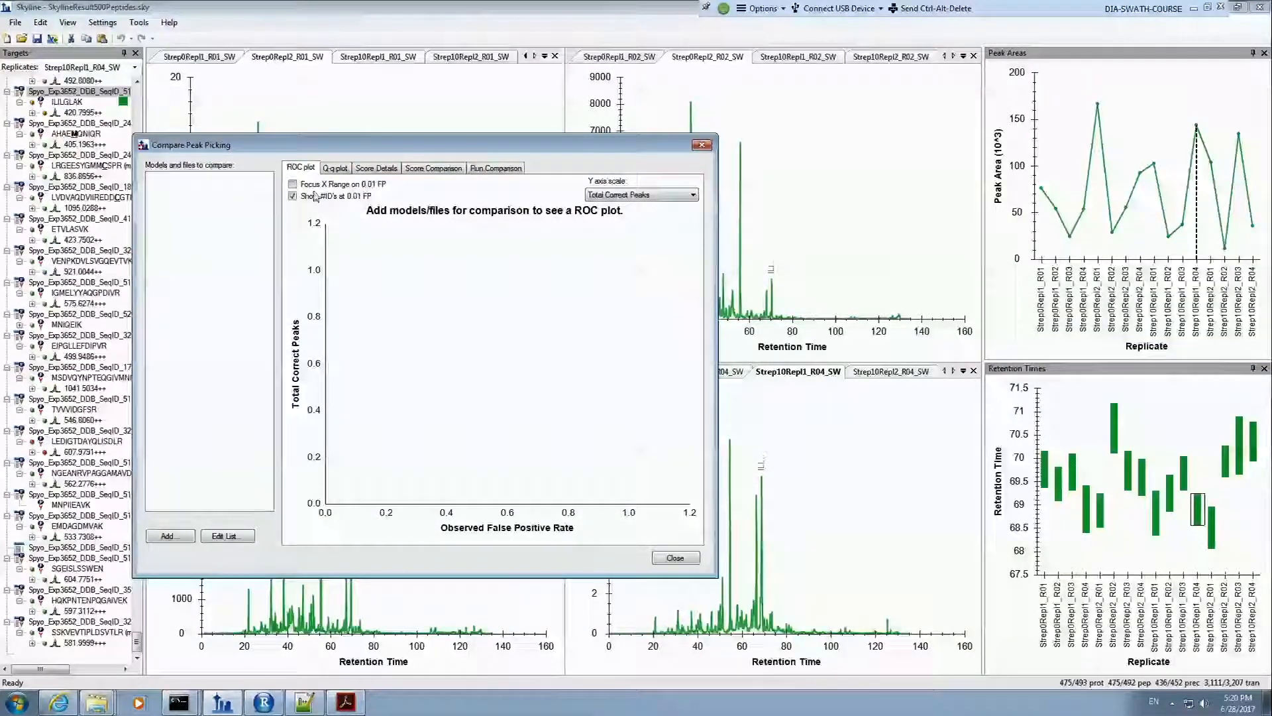
{"action": "left_click_drag", "start_coordinate": [711, 573], "coordinate": [1008, 641]}
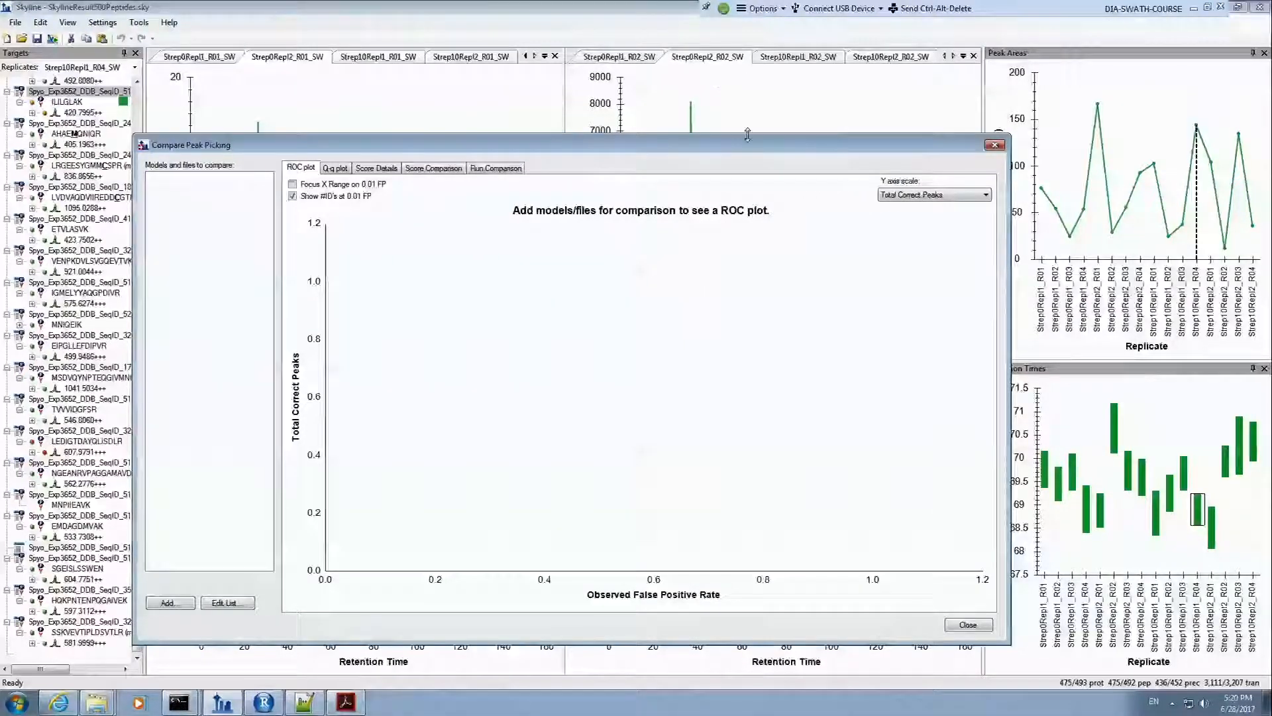
{"action": "left_click_drag", "start_coordinate": [746, 135], "coordinate": [729, 65]}
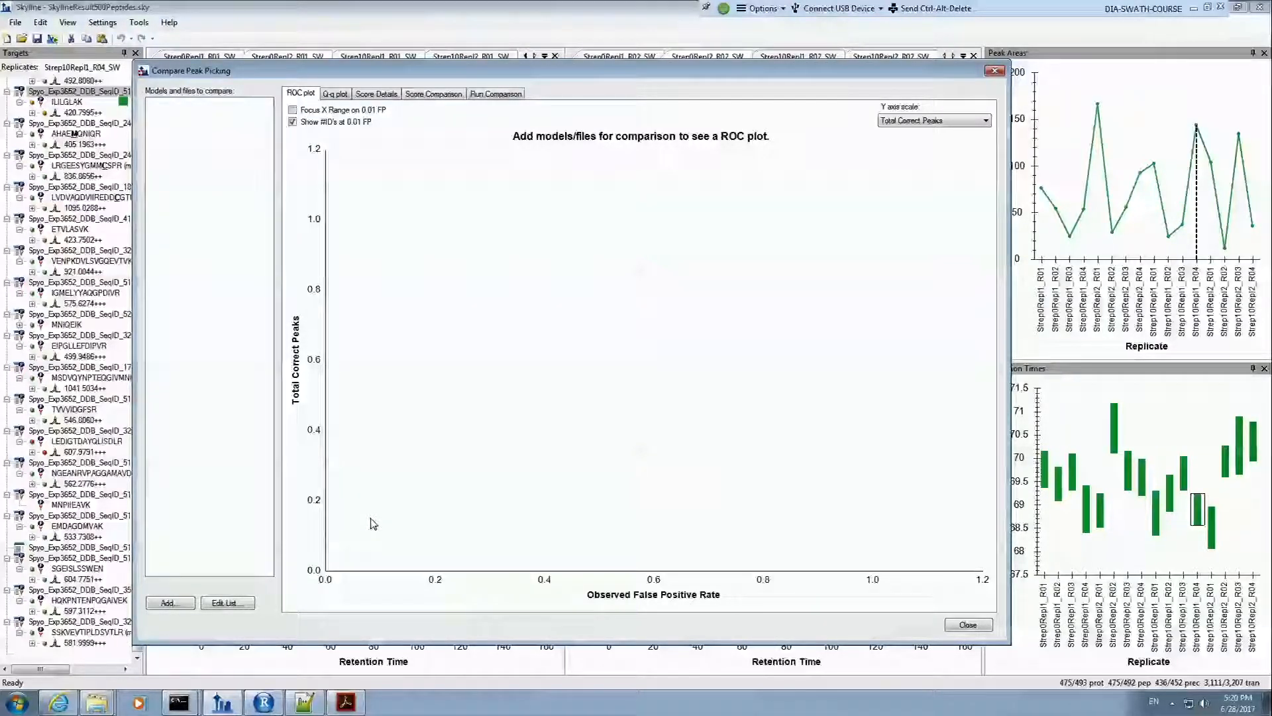
{"action": "left_click", "coordinate": [178, 604]}
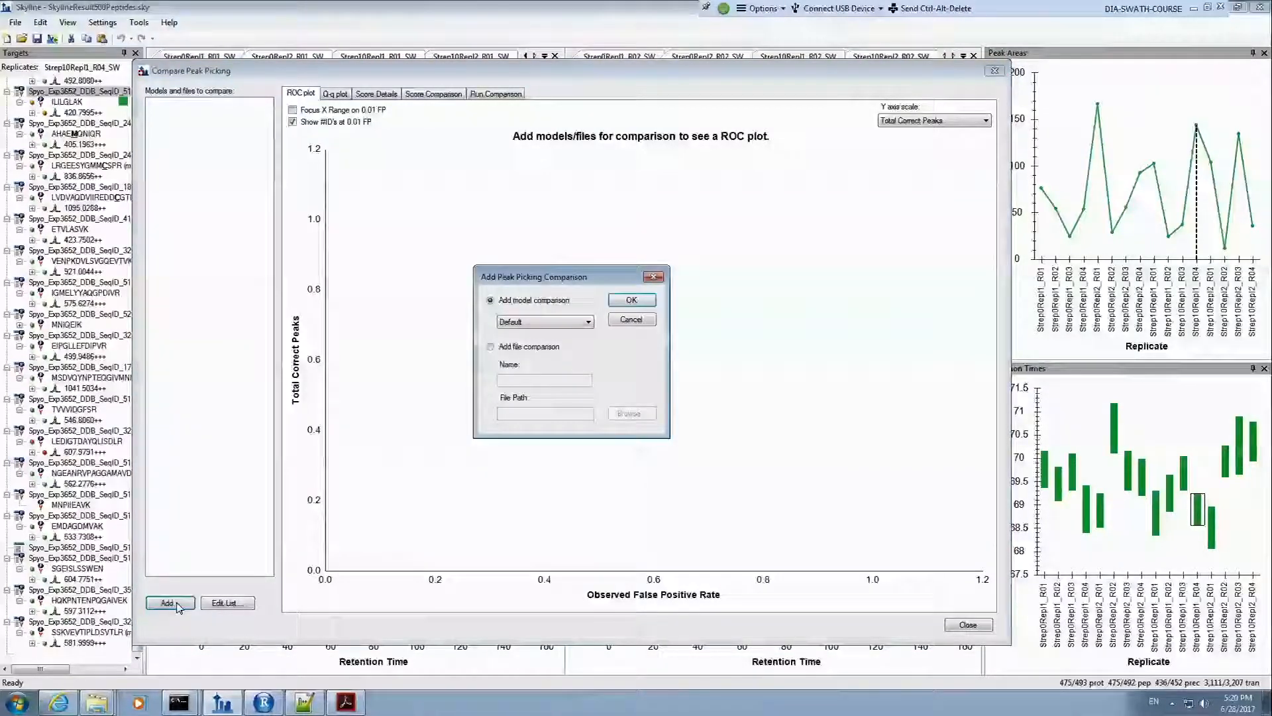
{"action": "left_click", "coordinate": [490, 346]}
{"action": "left_click", "coordinate": [523, 382]}
{"action": "type", "text": "Open"}
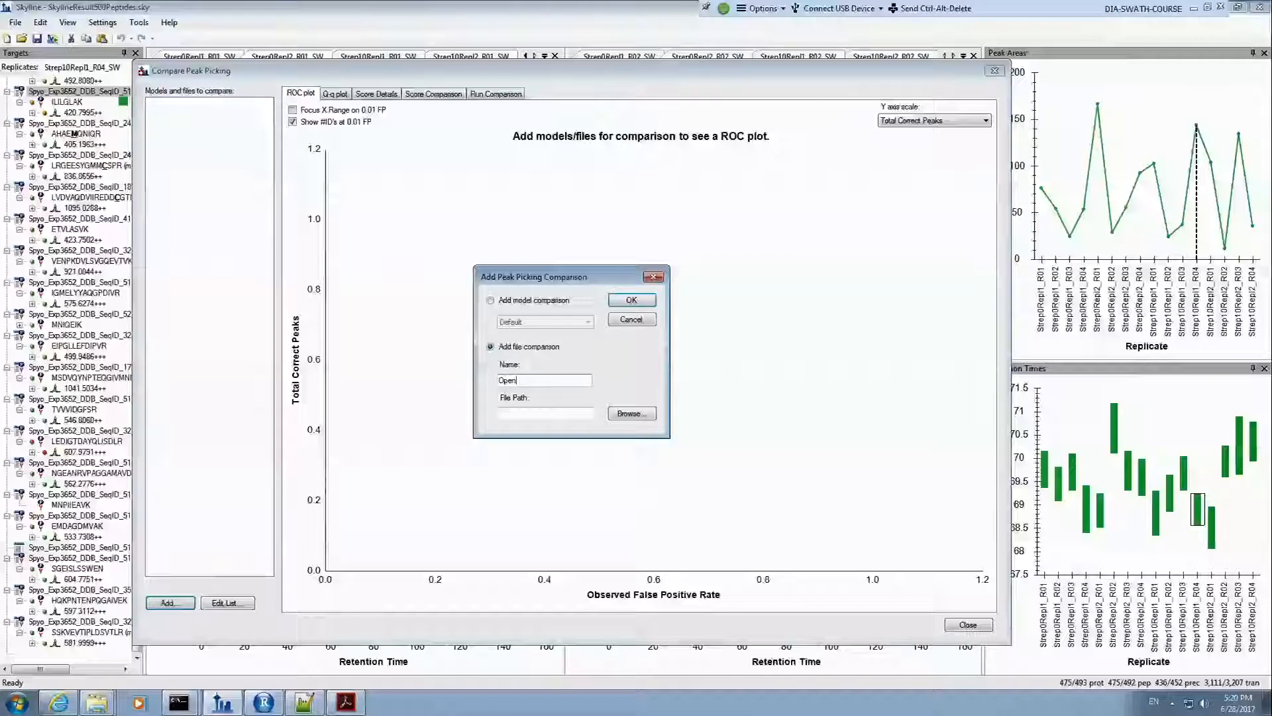
{"action": "type", "text": "SWATH"}
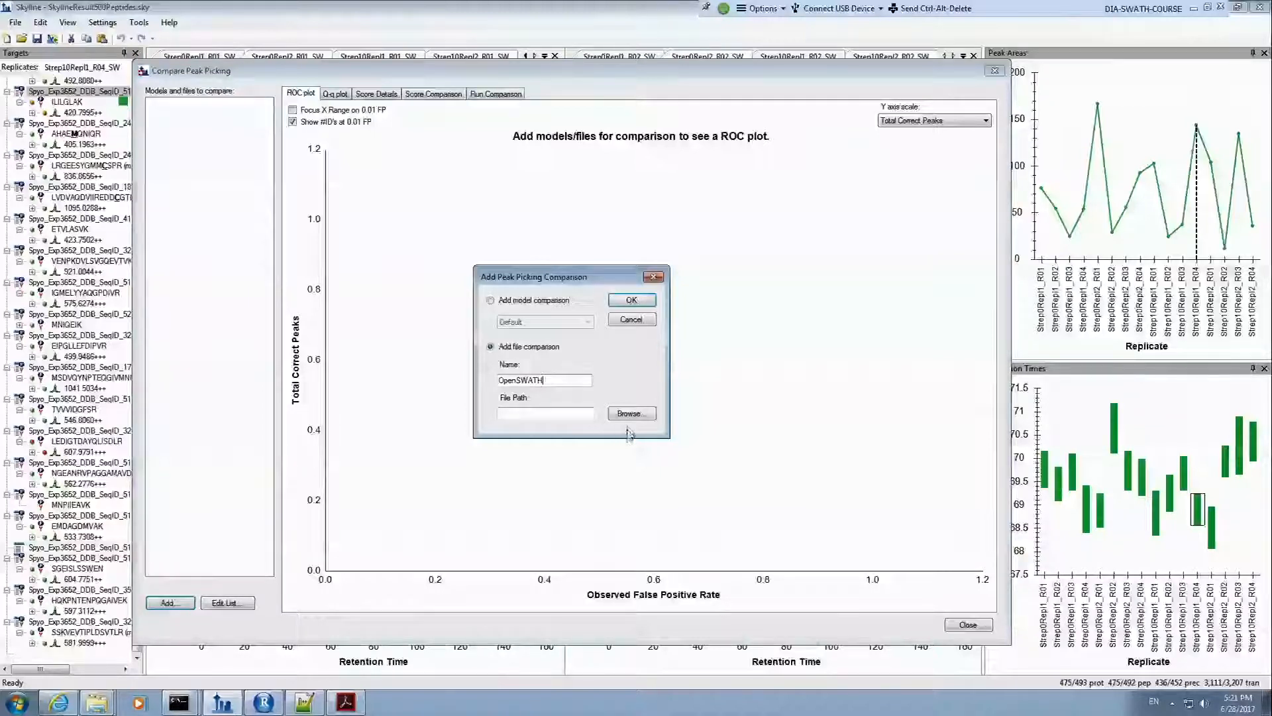
{"action": "left_click", "coordinate": [639, 324]}
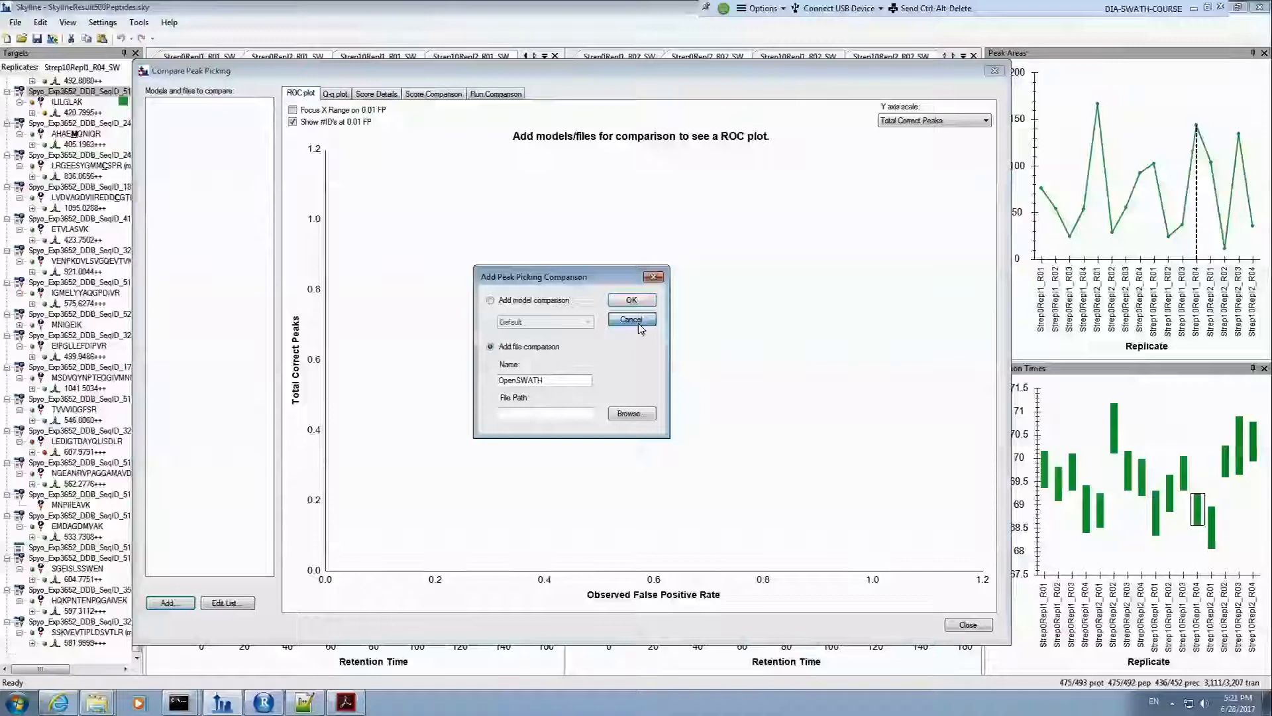
Step: Move the Compare Peak Picking dialog off the Targets tree and expand the transitions of the 1095.0288++ precursor
{"action": "left_click_drag", "start_coordinate": [488, 73], "coordinate": [747, 65]}
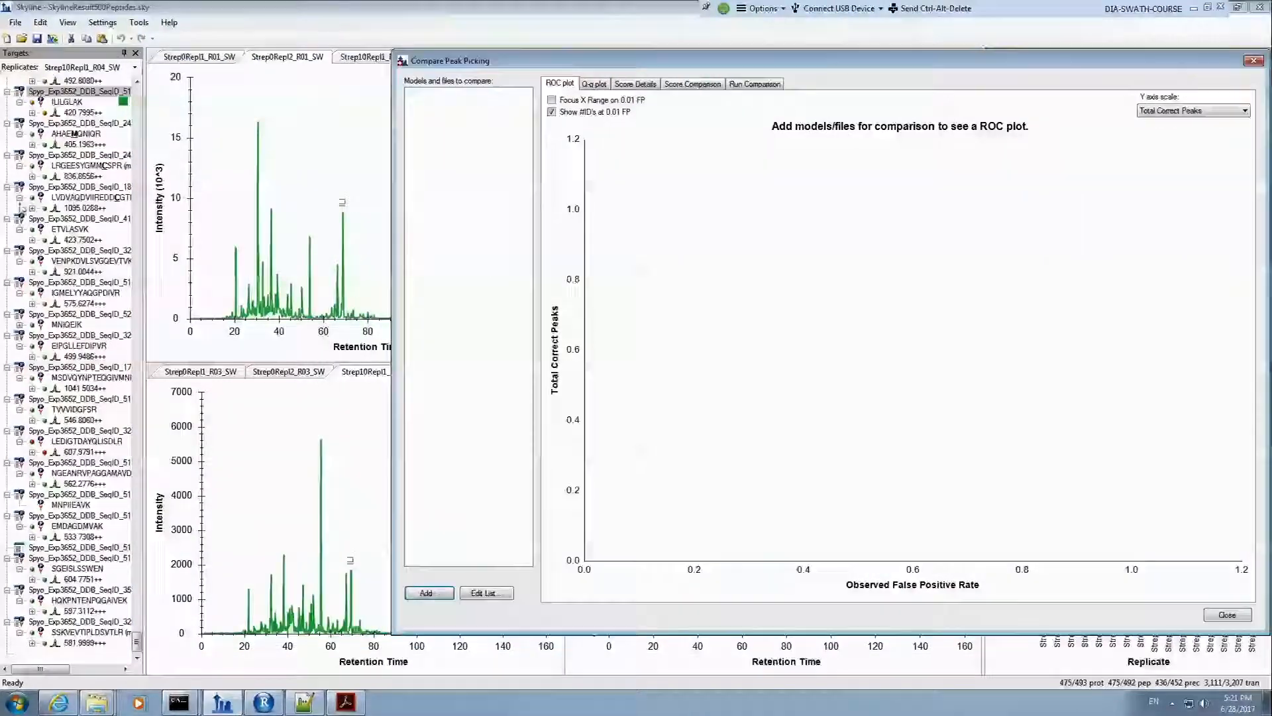
{"action": "left_click", "coordinate": [62, 208]}
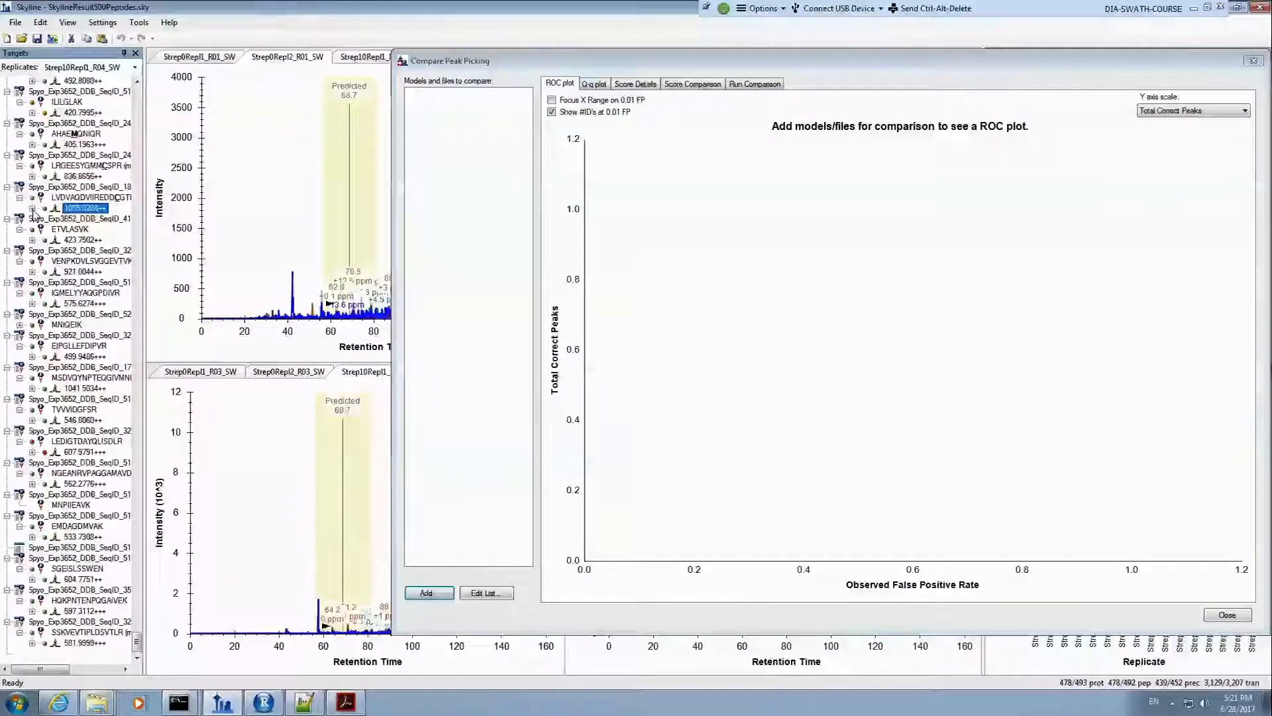
{"action": "left_click", "coordinate": [32, 208]}
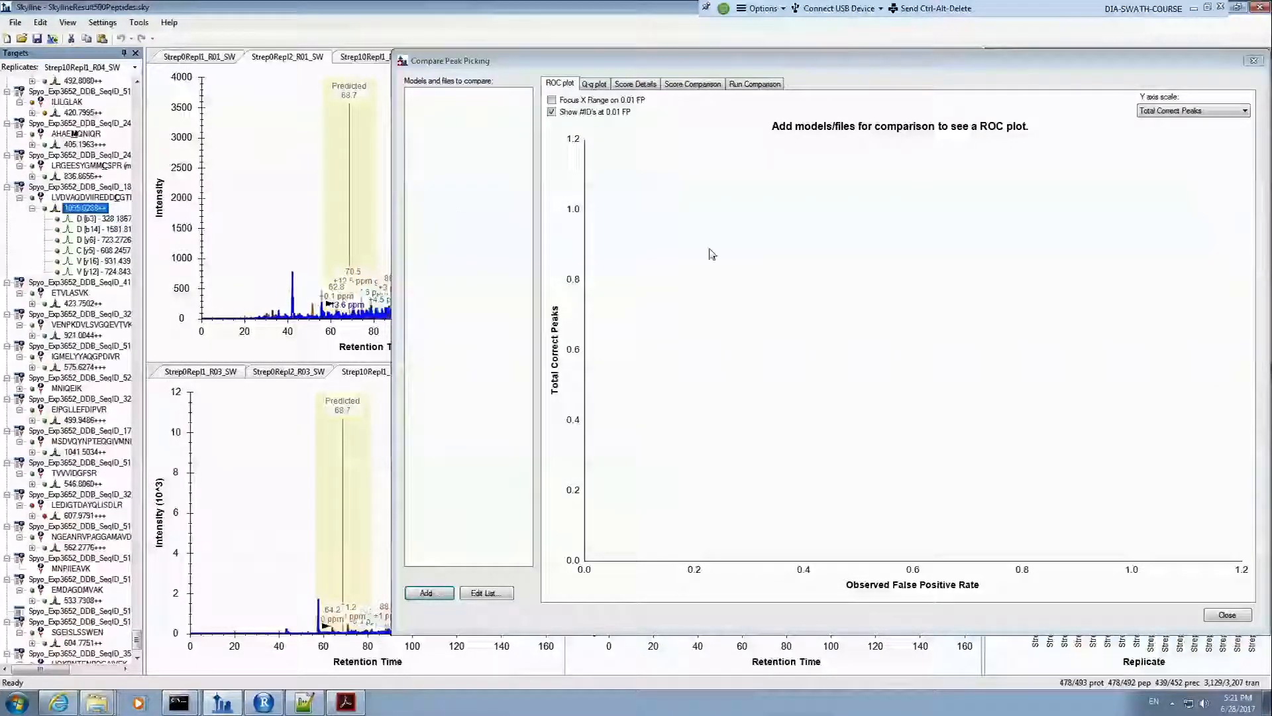
Step: Narrow the Compare Peak Picking dialog, move it off the Strep0Repl2_R01_SW chromatogram, and zoom the chromatograms to the best peak
{"action": "left_click_drag", "start_coordinate": [1264, 260], "coordinate": [1140, 265]}
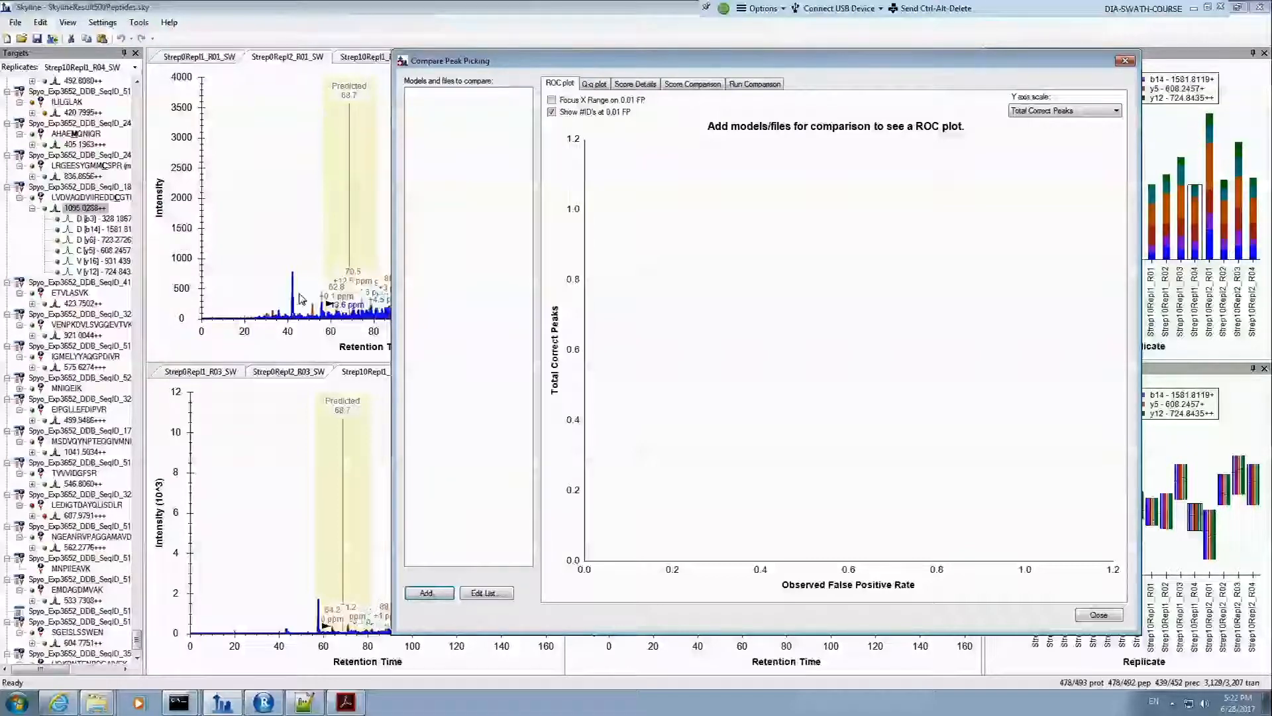
{"action": "left_click_drag", "start_coordinate": [522, 71], "coordinate": [813, 95]}
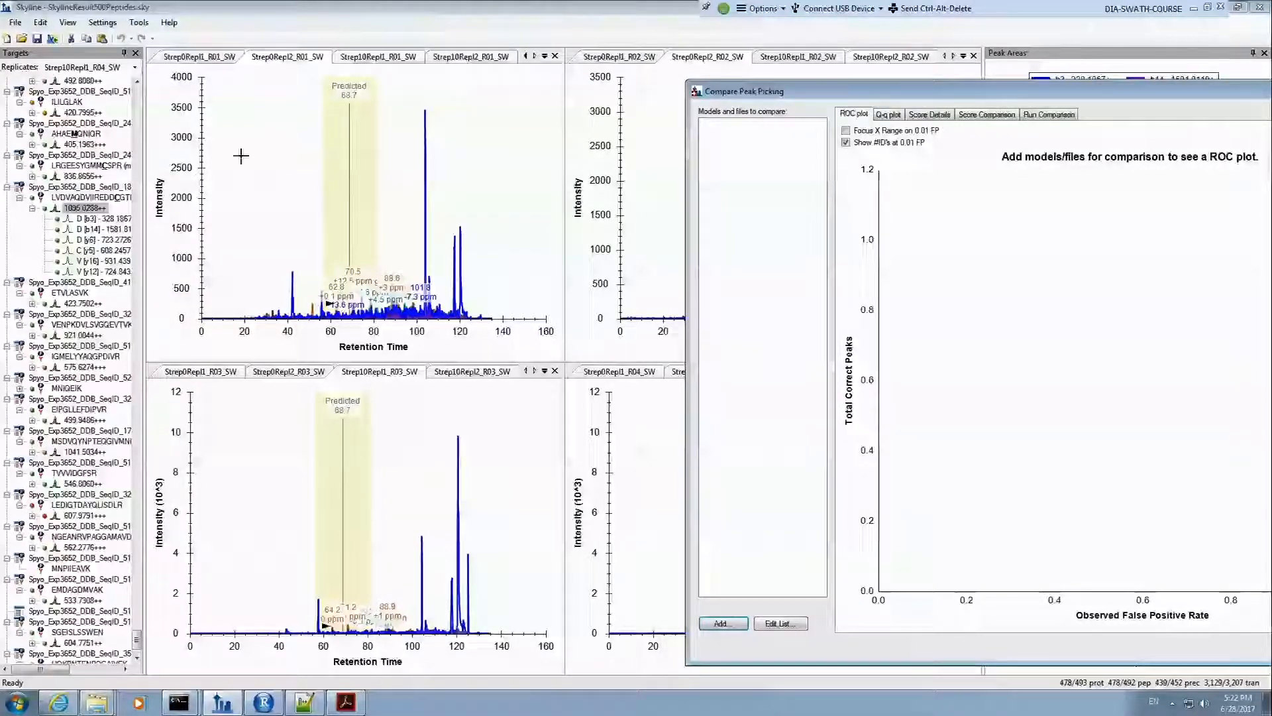
{"action": "left_click", "coordinate": [305, 137]}
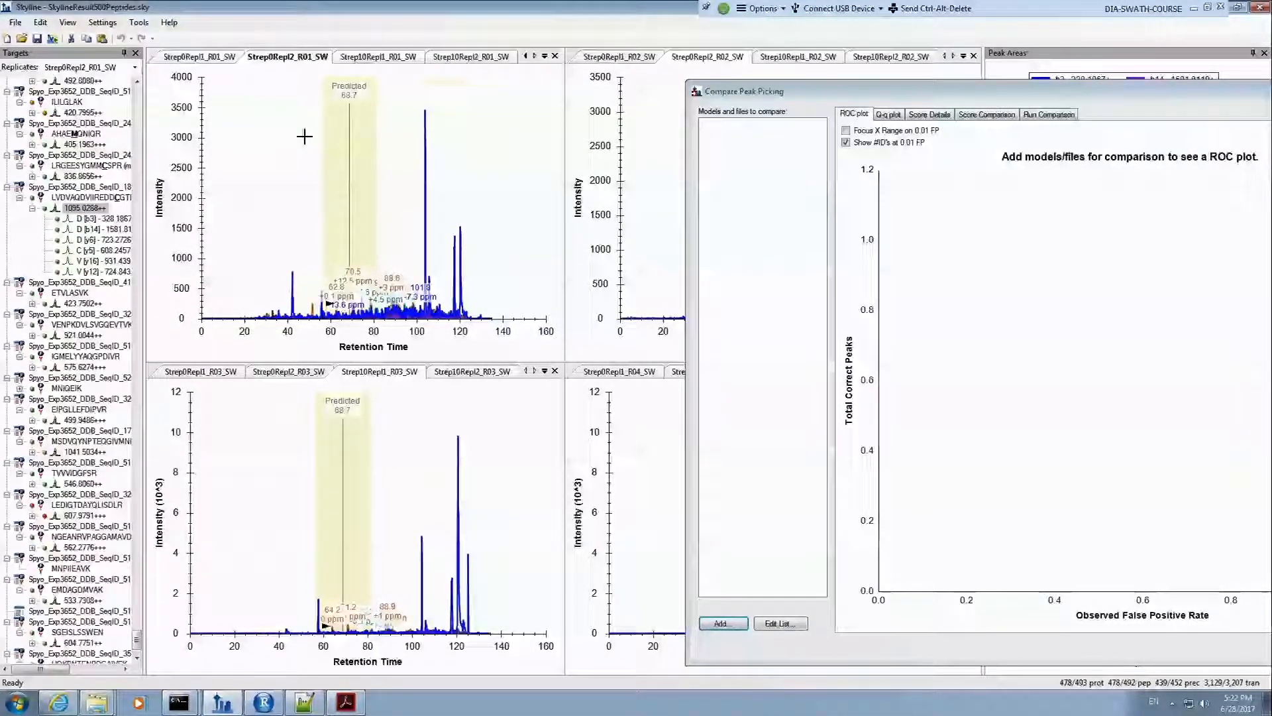
{"action": "key", "text": "F11"}
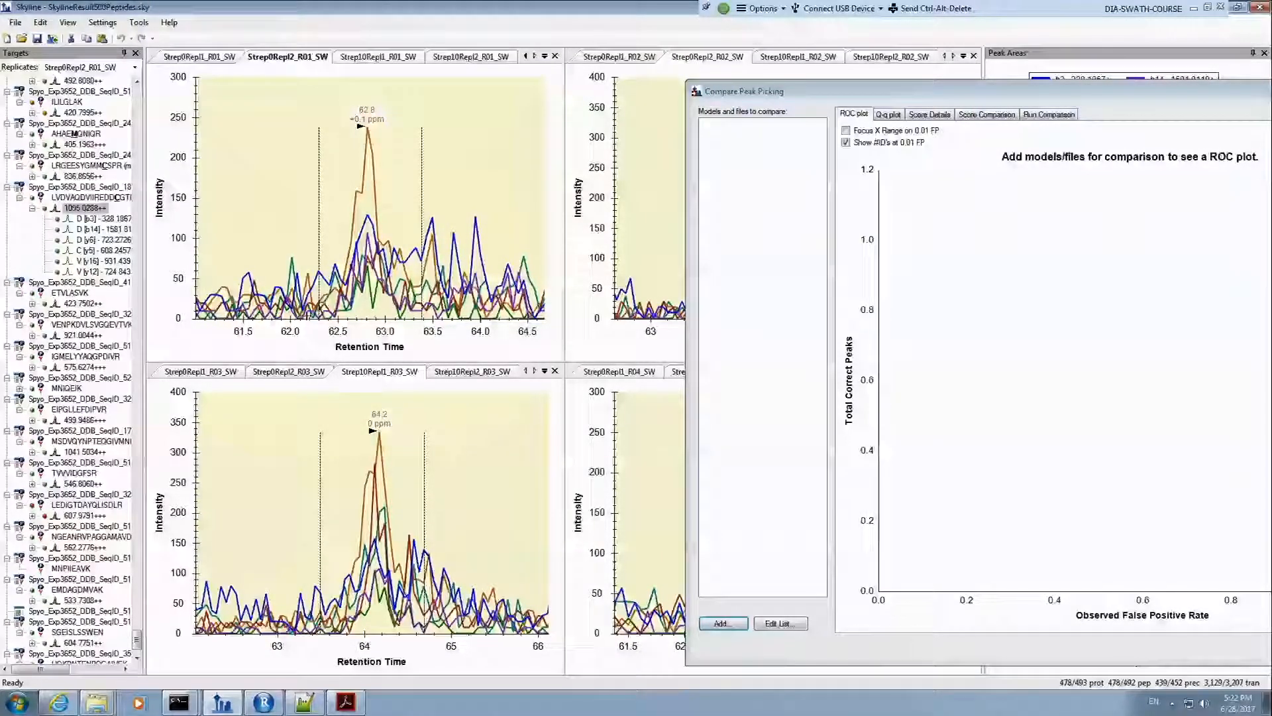
Step: Examine the candidate peaks around the predicted retention time in the Strep0Repl2_R01_SW chromatogram of the 1095.0288++ precursor
{"action": "scroll", "coordinate": [247, 147], "scroll_direction": "down", "scroll_amount": 1}
{"action": "scroll", "coordinate": [247, 147], "scroll_direction": "down", "scroll_amount": 3}
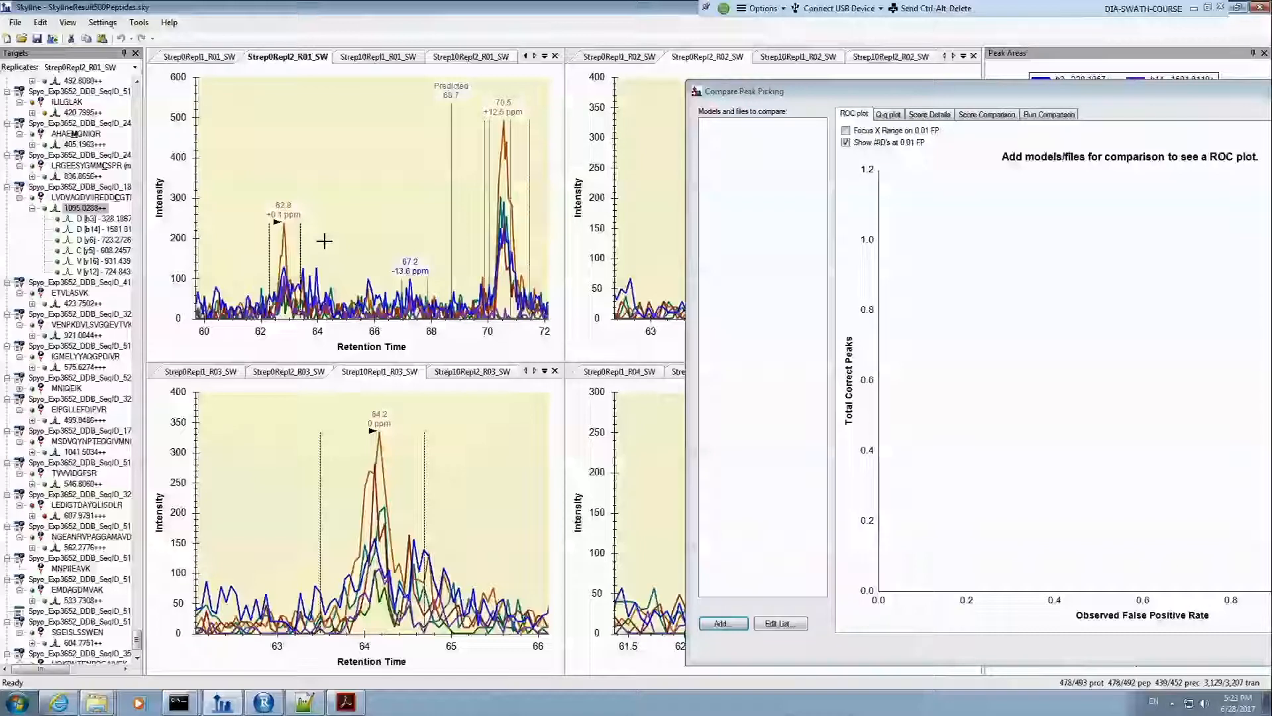
{"action": "scroll", "coordinate": [368, 177], "scroll_direction": "down", "scroll_amount": 3}
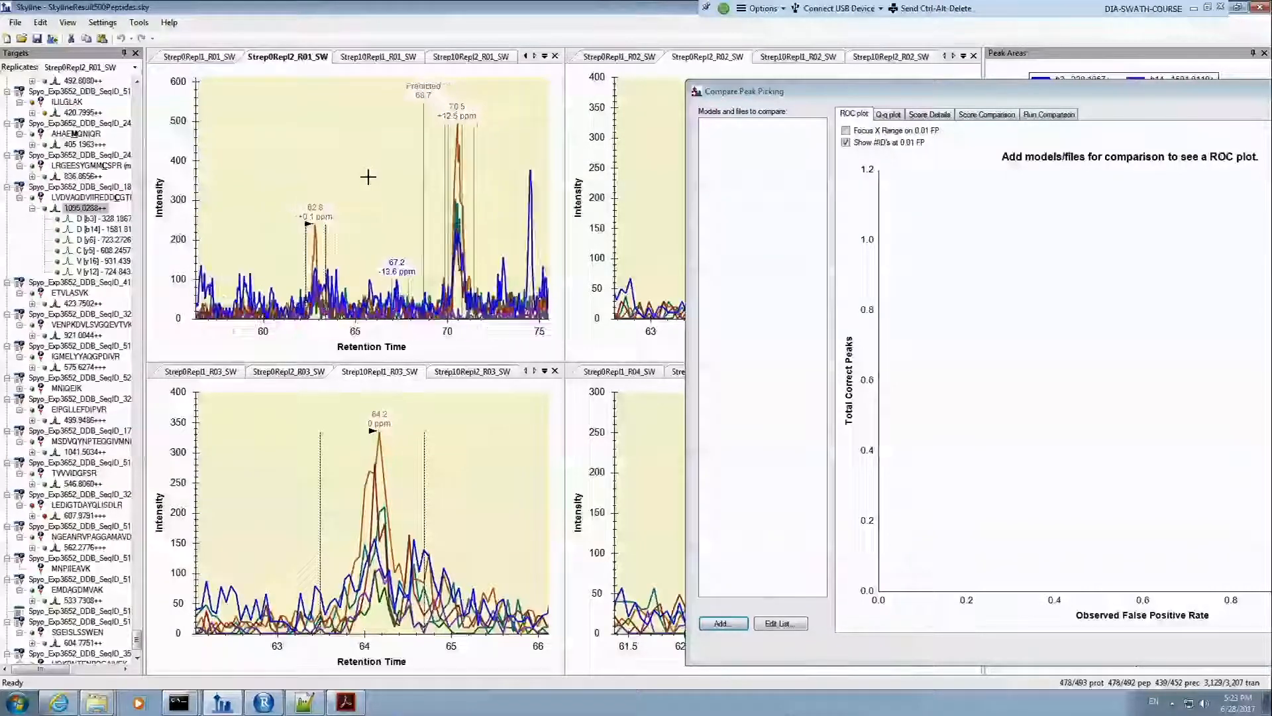
{"action": "scroll", "coordinate": [368, 177], "scroll_direction": "down", "scroll_amount": 2}
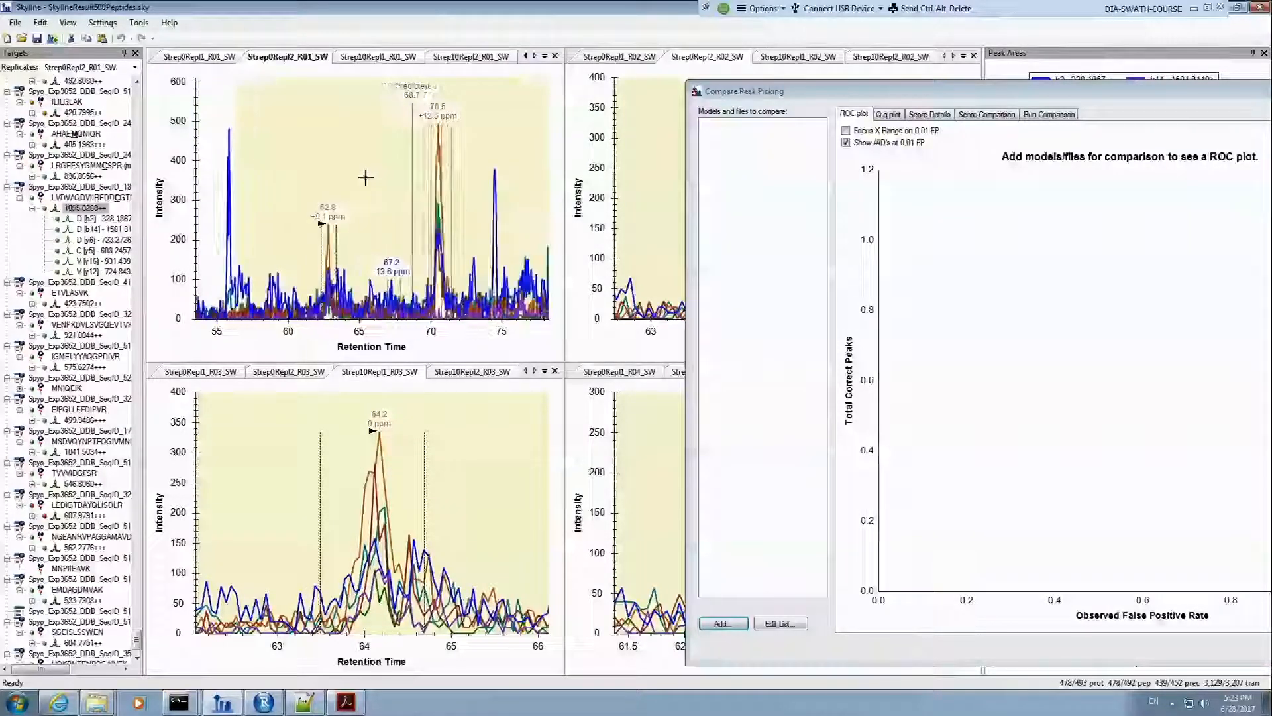
{"action": "scroll", "coordinate": [502, 136], "scroll_direction": "up", "scroll_amount": 5}
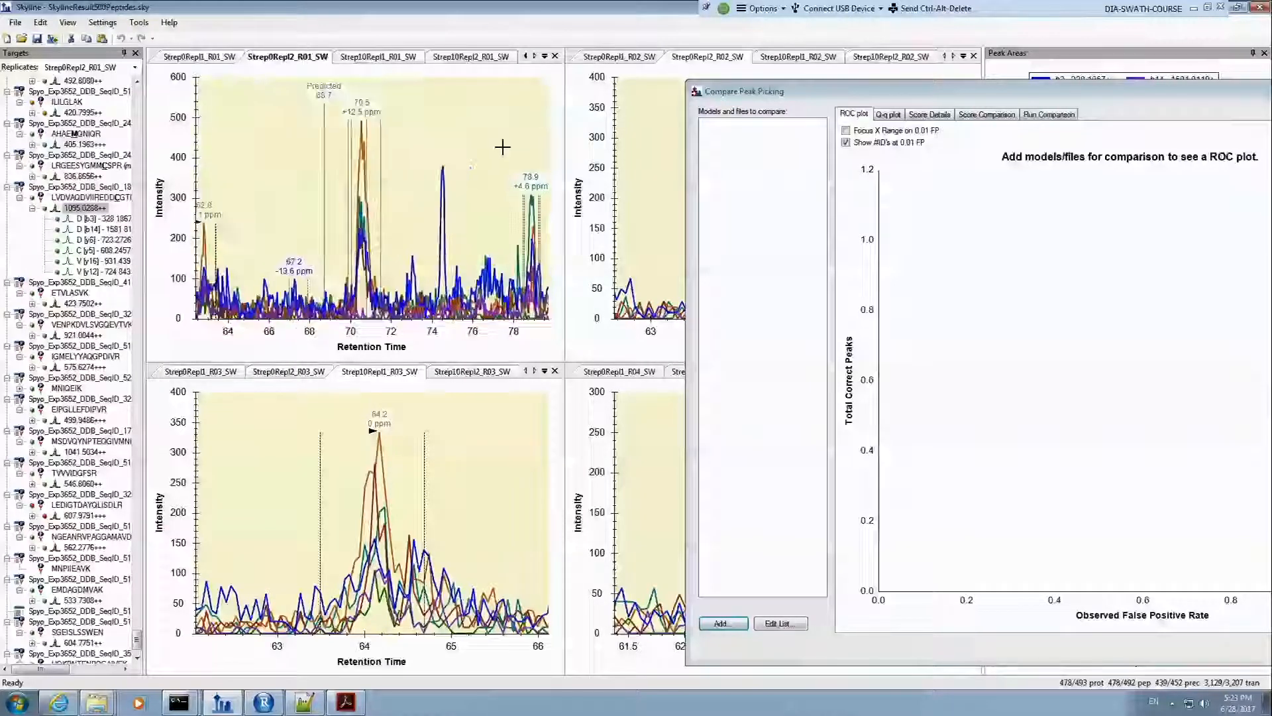
{"action": "scroll", "coordinate": [502, 147], "scroll_direction": "down", "scroll_amount": 2}
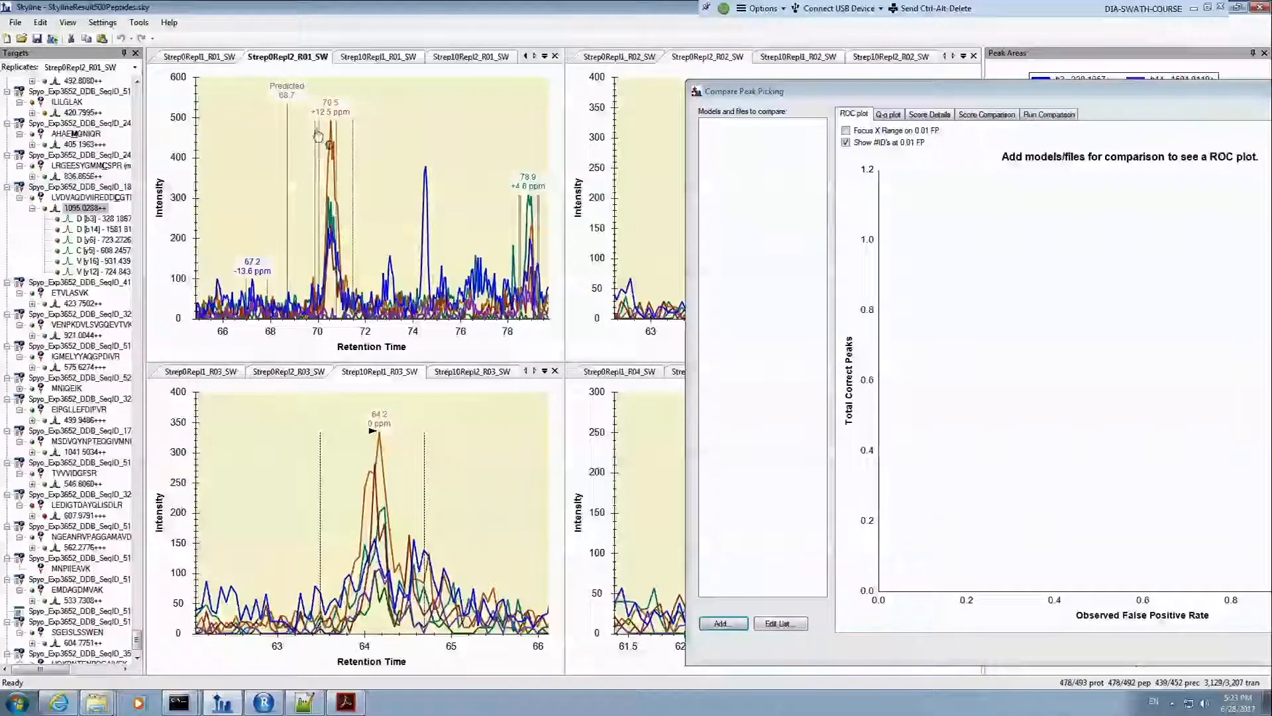
{"action": "scroll", "coordinate": [232, 172], "scroll_direction": "down", "scroll_amount": 5}
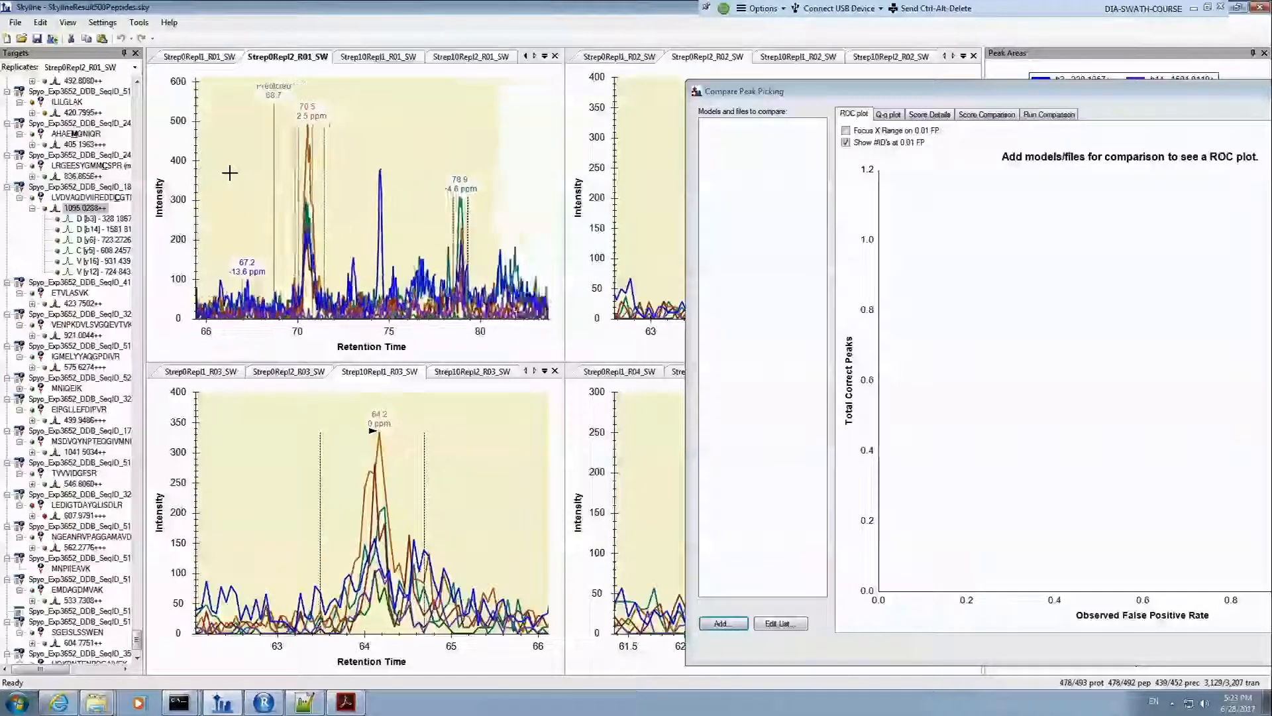
{"action": "scroll", "coordinate": [233, 172], "scroll_direction": "up", "scroll_amount": 3}
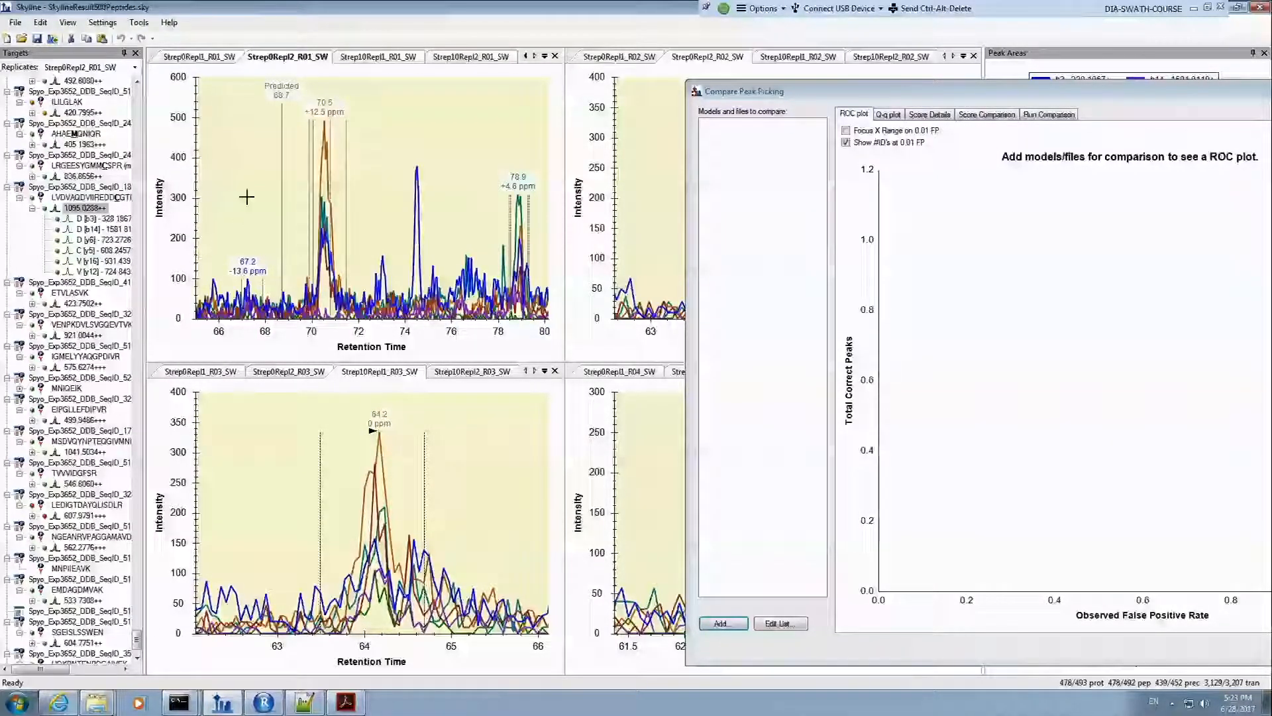
{"action": "scroll", "coordinate": [469, 110], "scroll_direction": "down", "scroll_amount": 5}
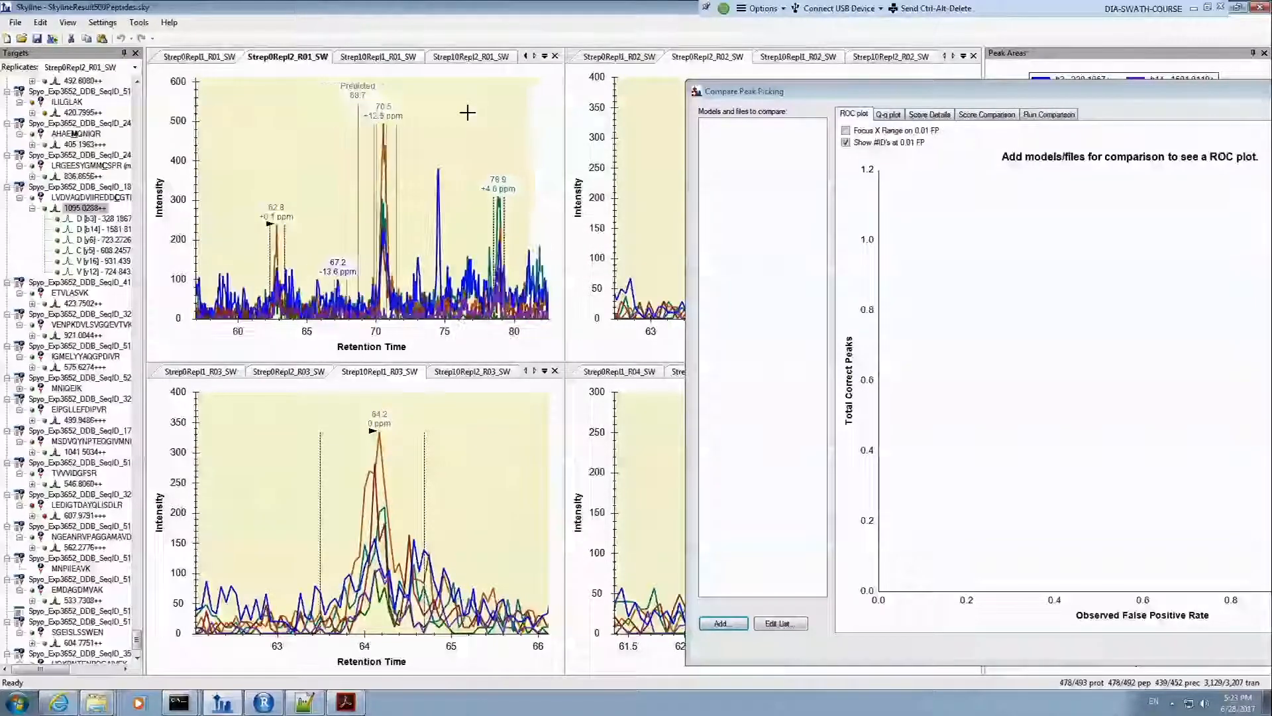
{"action": "scroll", "coordinate": [467, 114], "scroll_direction": "down", "scroll_amount": 2}
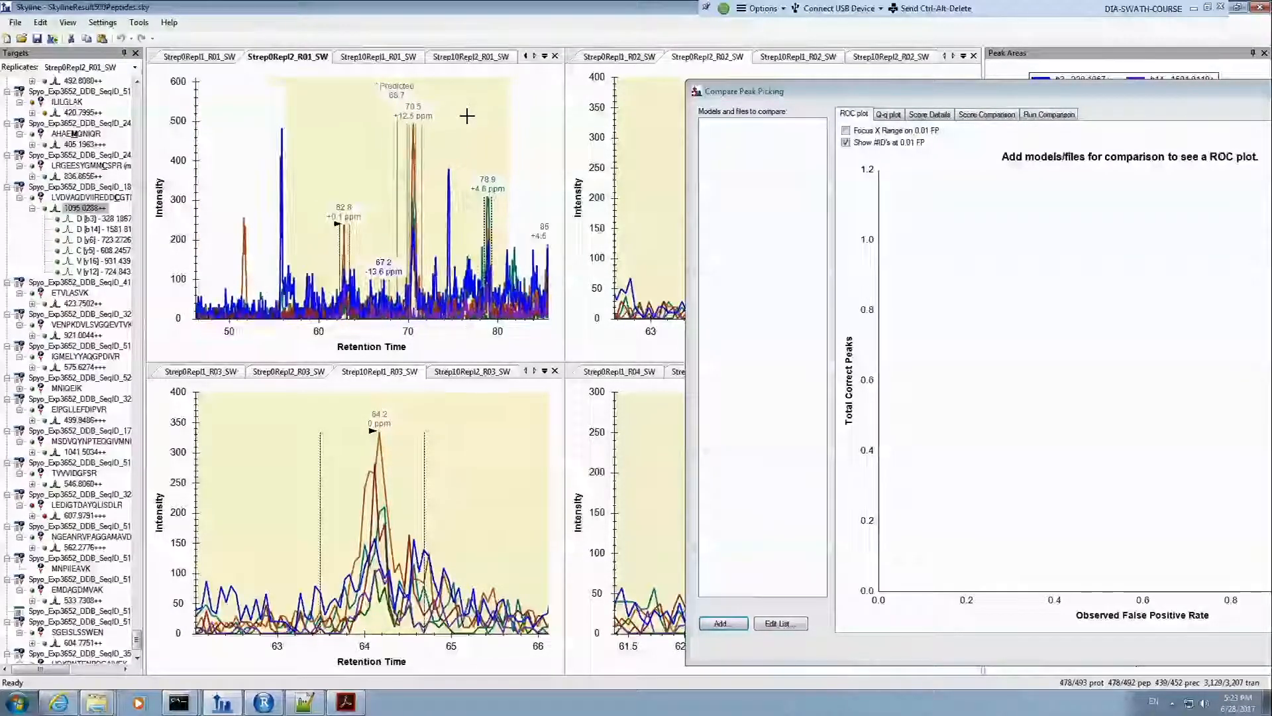
{"action": "scroll", "coordinate": [465, 115], "scroll_direction": "up", "scroll_amount": 2}
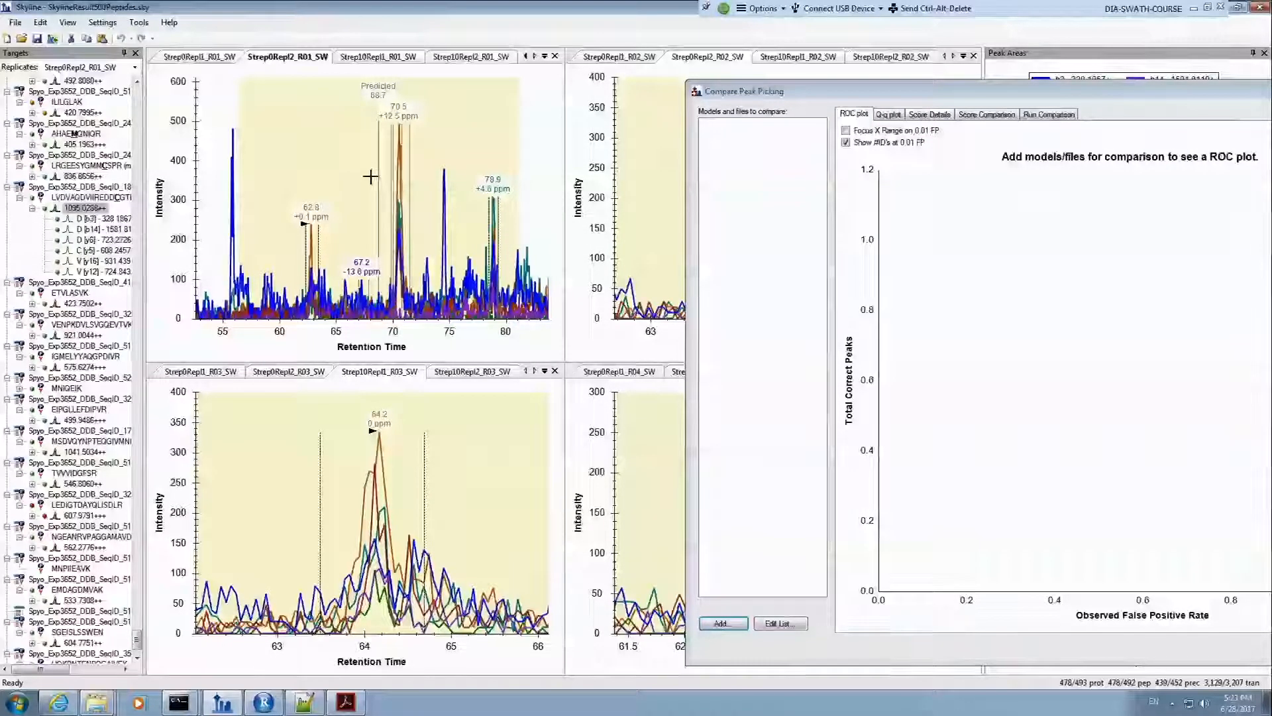
Step: Widen the Compare Peak Picking dialog and start a new file comparison named OpenSWATH
{"action": "left_click_drag", "start_coordinate": [687, 174], "coordinate": [279, 219]}
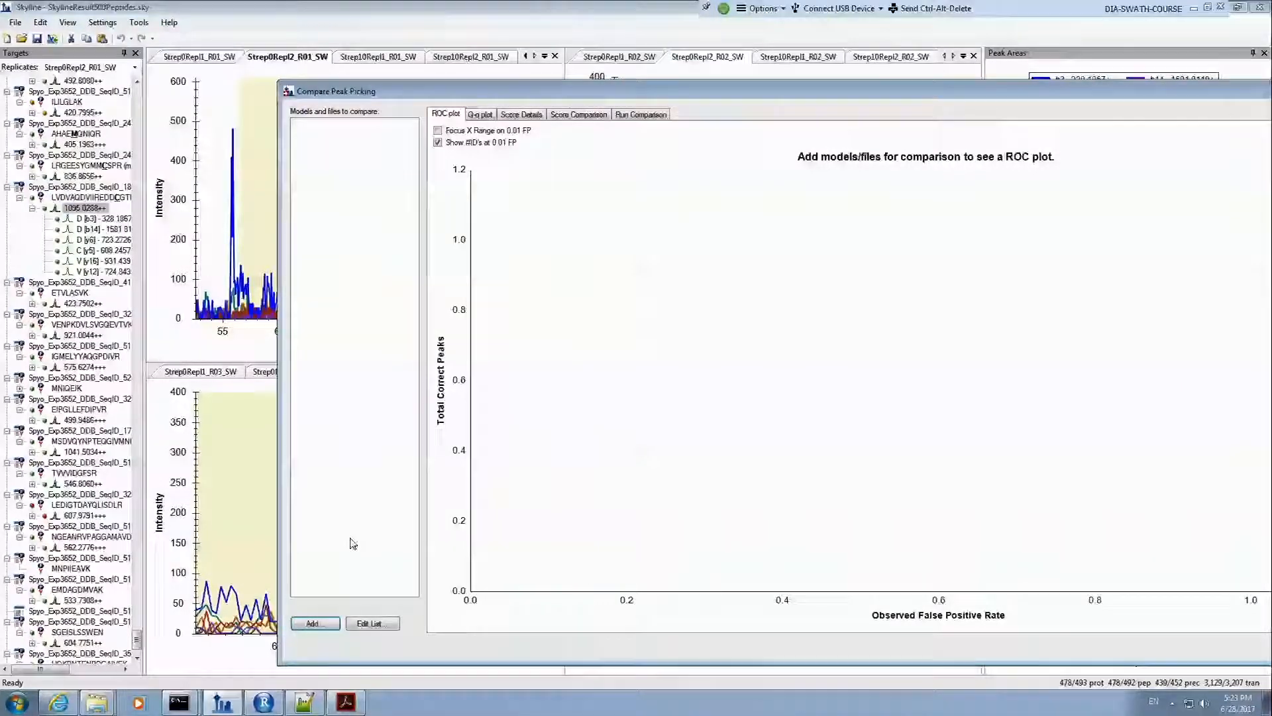
{"action": "left_click", "coordinate": [322, 627]}
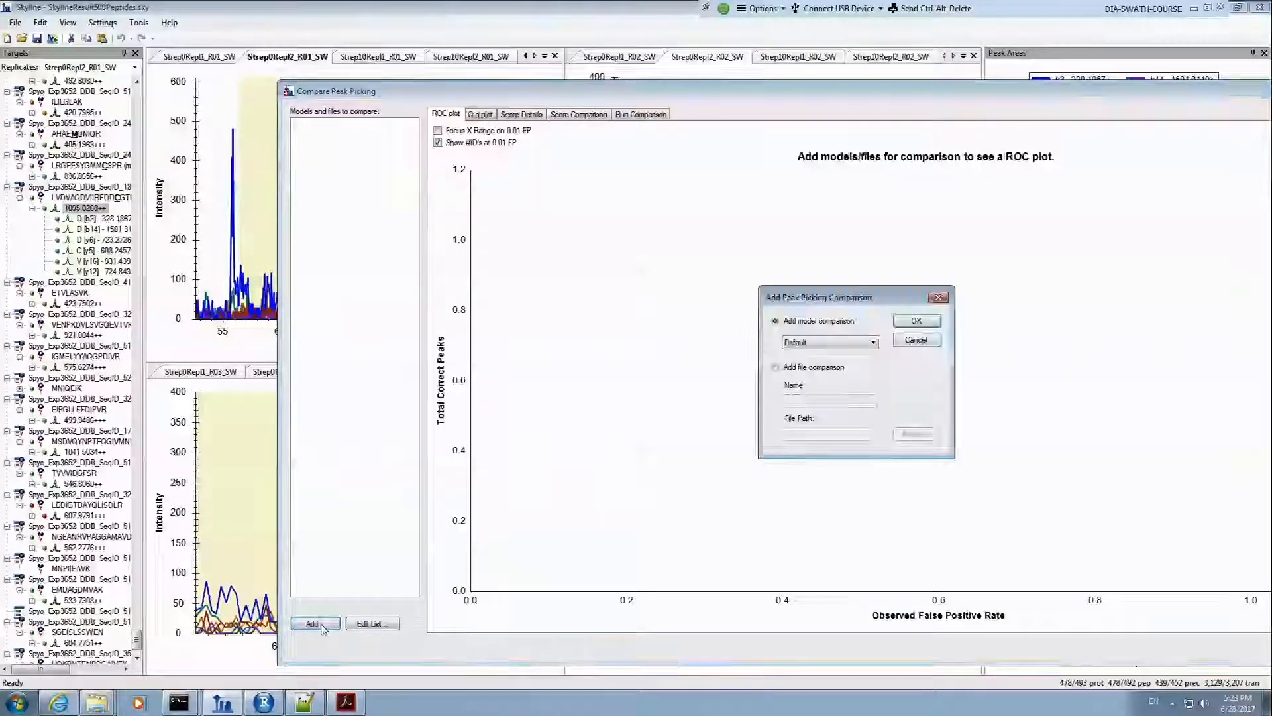
{"action": "left_click", "coordinate": [776, 368]}
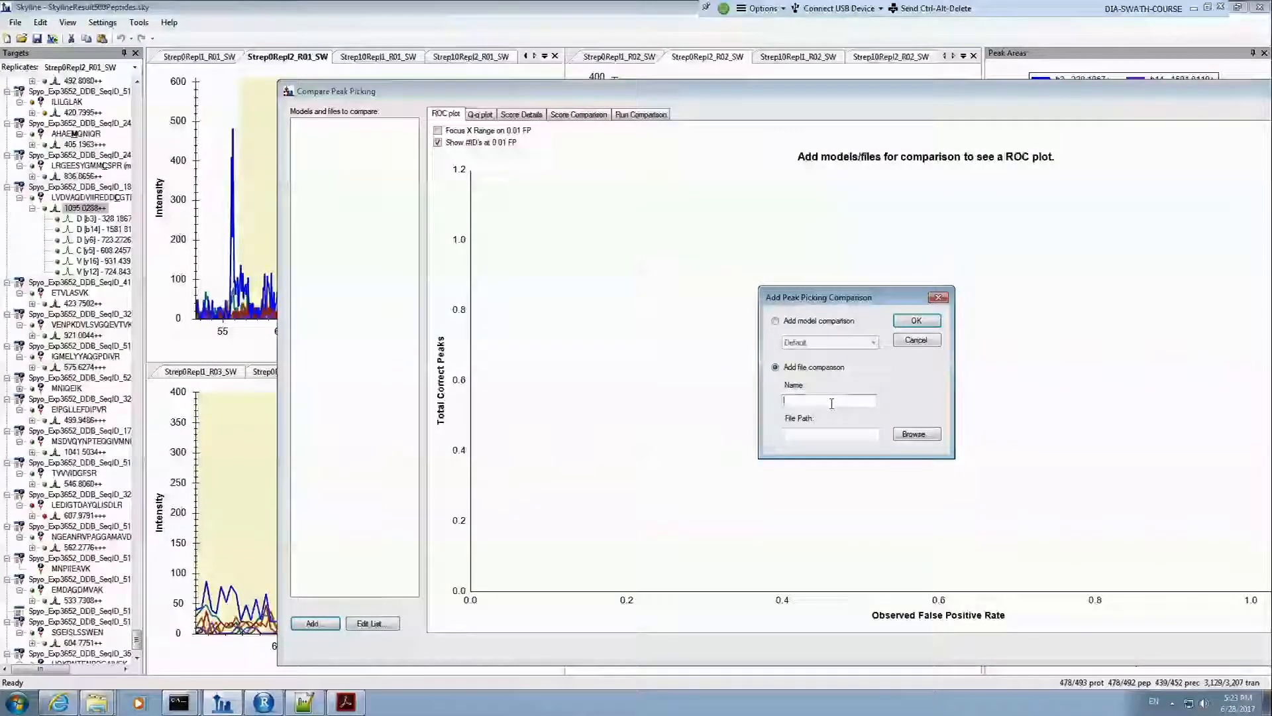
{"action": "left_click", "coordinate": [830, 402]}
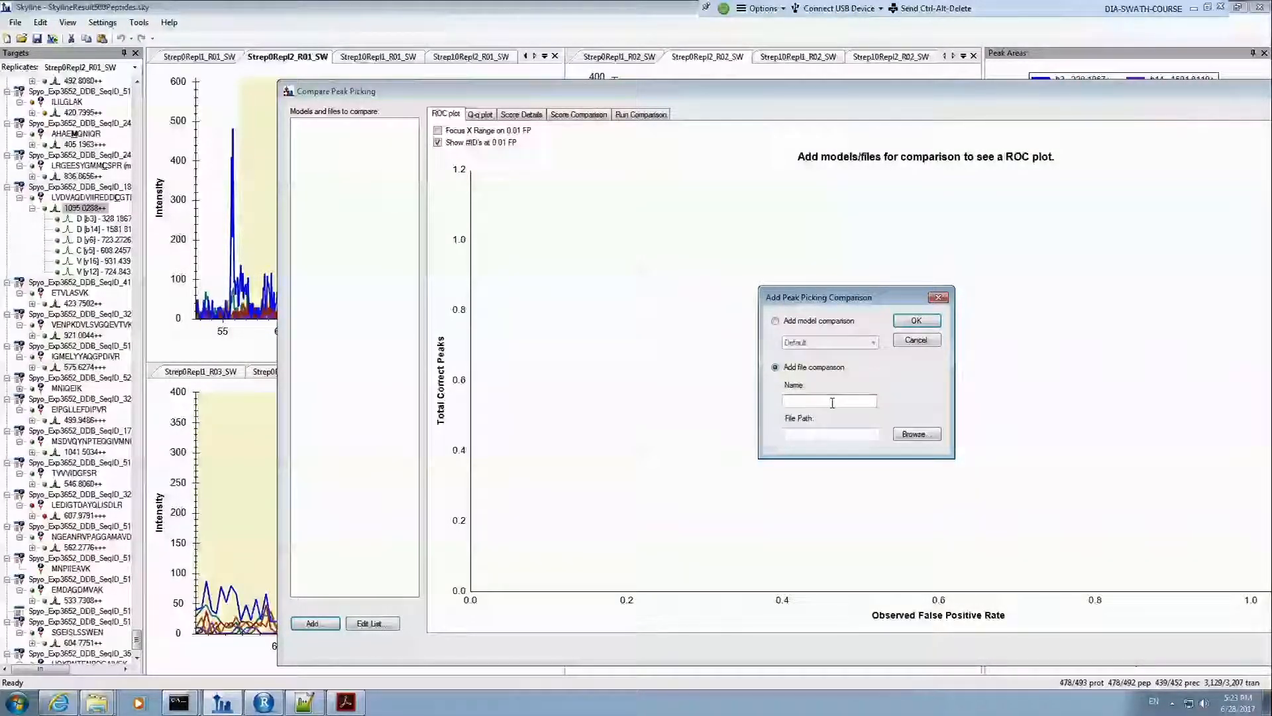
{"action": "type", "text": "OpenSWATH"}
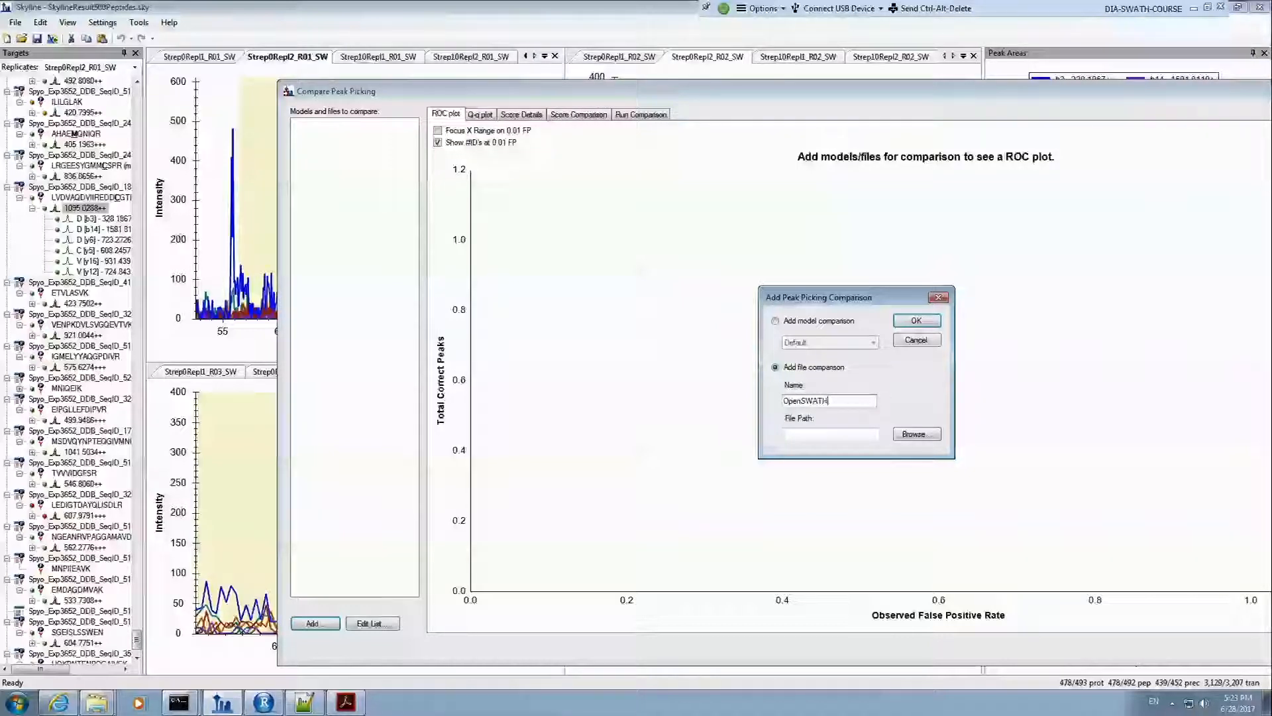
Step: Choose noalign_all_1pcnt-Mods-Files-Apex.tsv from the OpenSWATH folder in CompareDIA as the comparison's file
{"action": "left_click", "coordinate": [917, 434]}
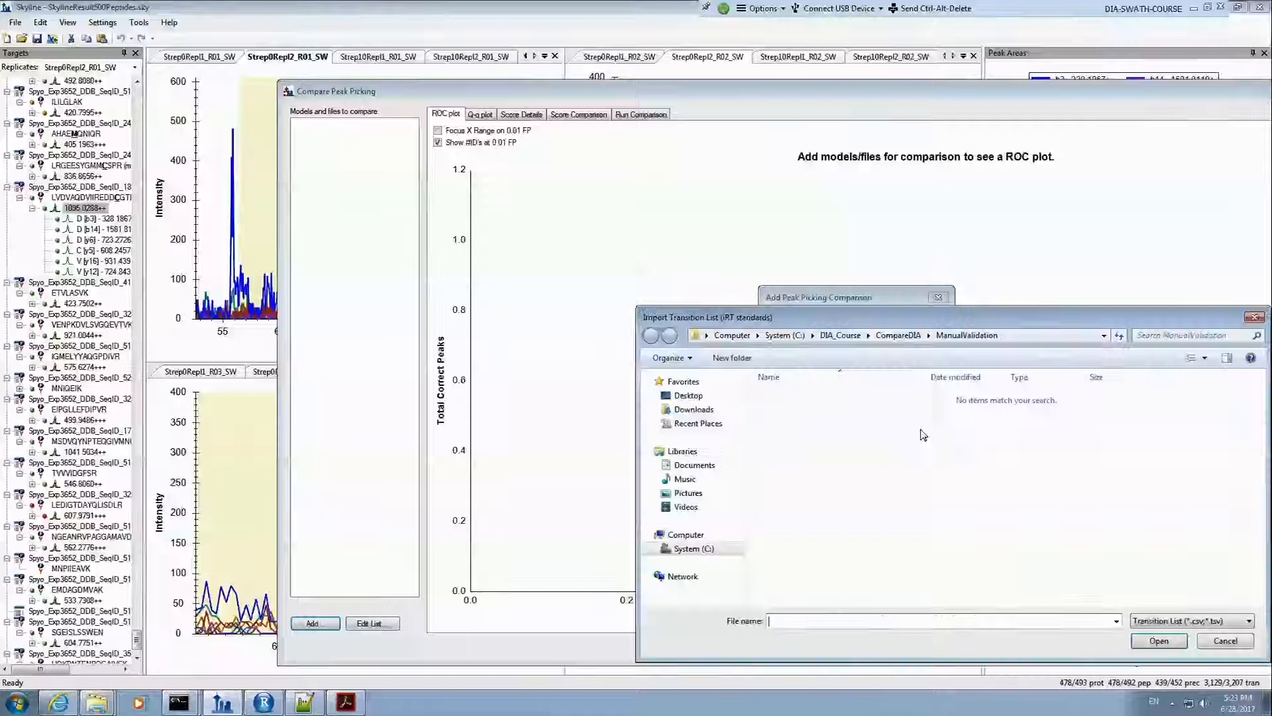
{"action": "left_click_drag", "start_coordinate": [920, 307], "coordinate": [907, 211]}
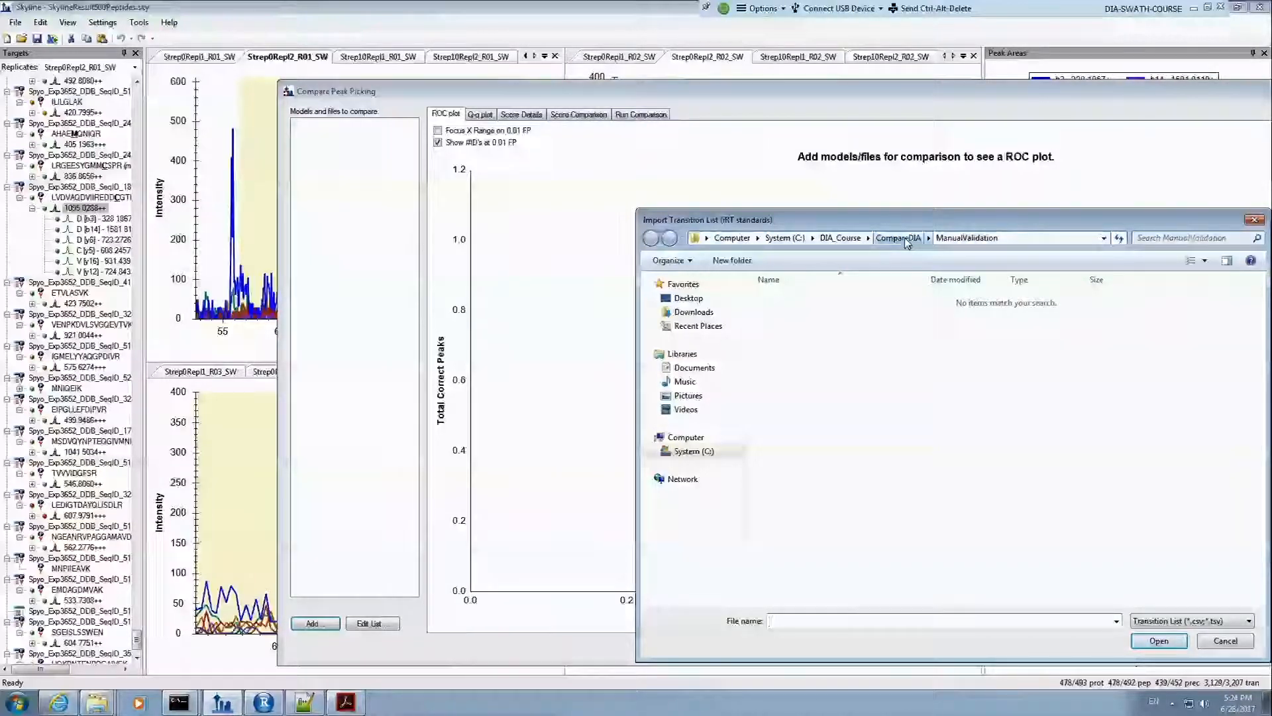
{"action": "left_click", "coordinate": [898, 238]}
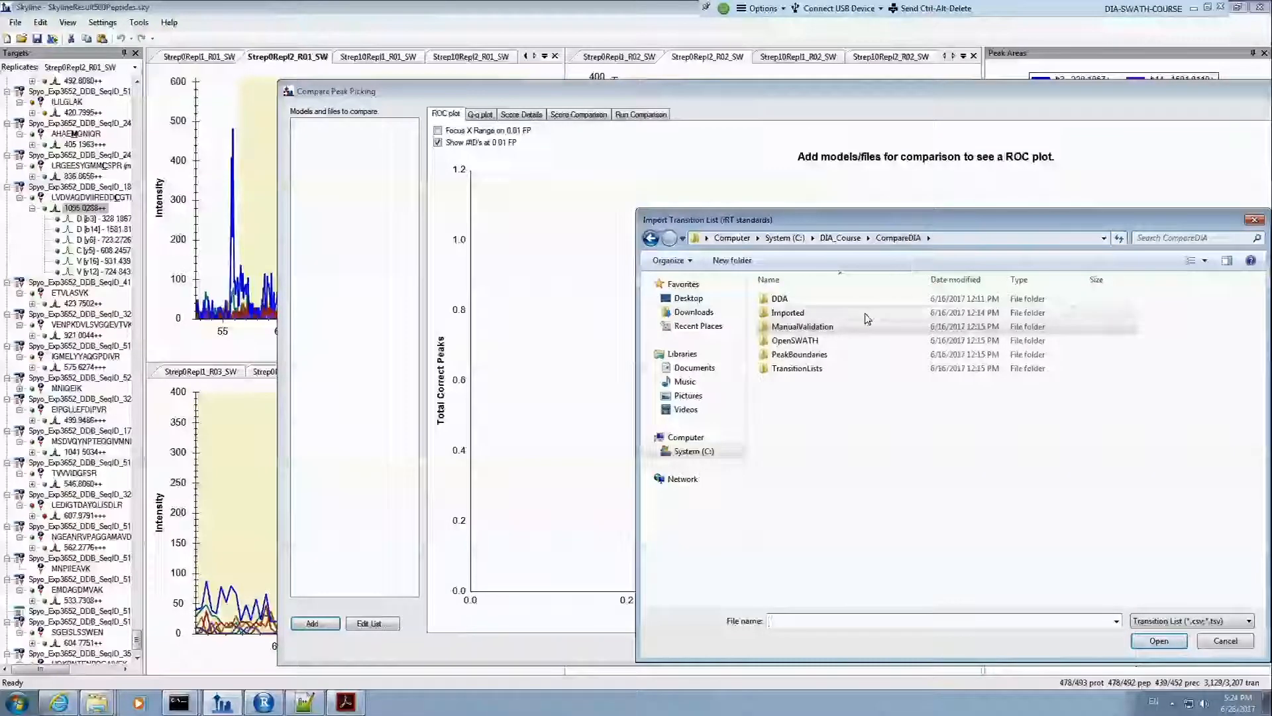
{"action": "double_click", "coordinate": [856, 340]}
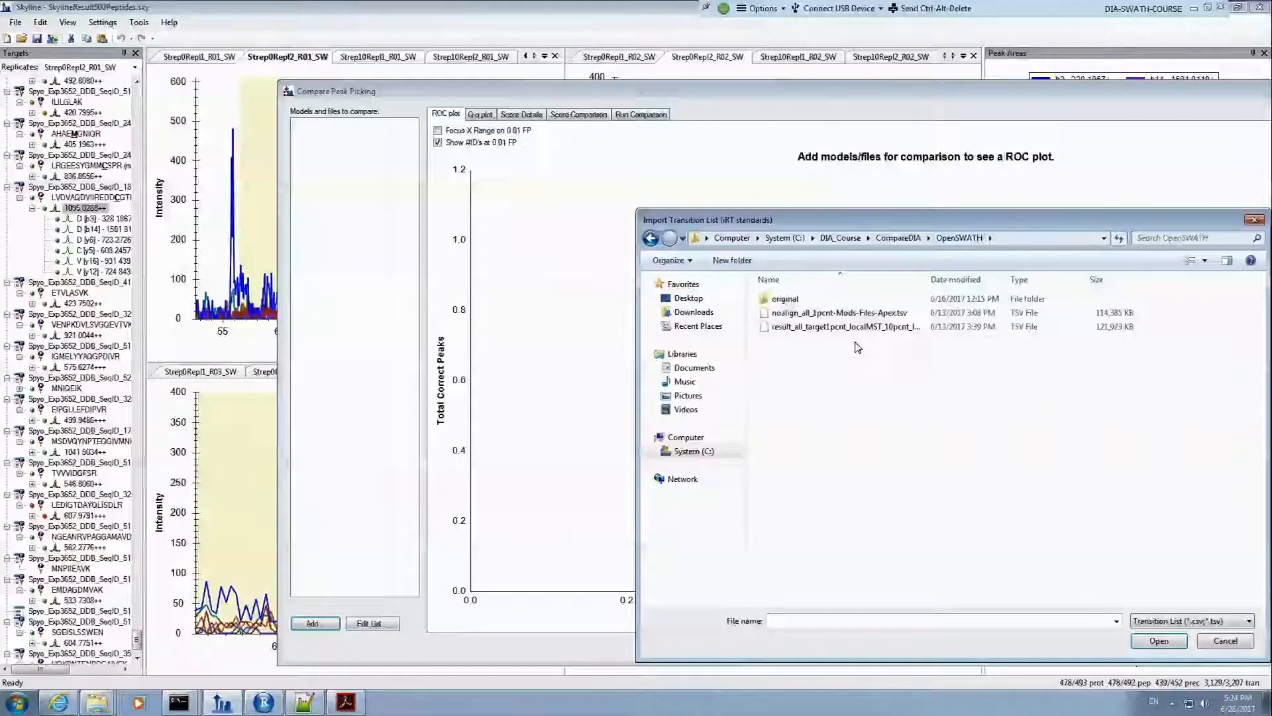
{"action": "left_click_drag", "start_coordinate": [928, 279], "coordinate": [1031, 279]}
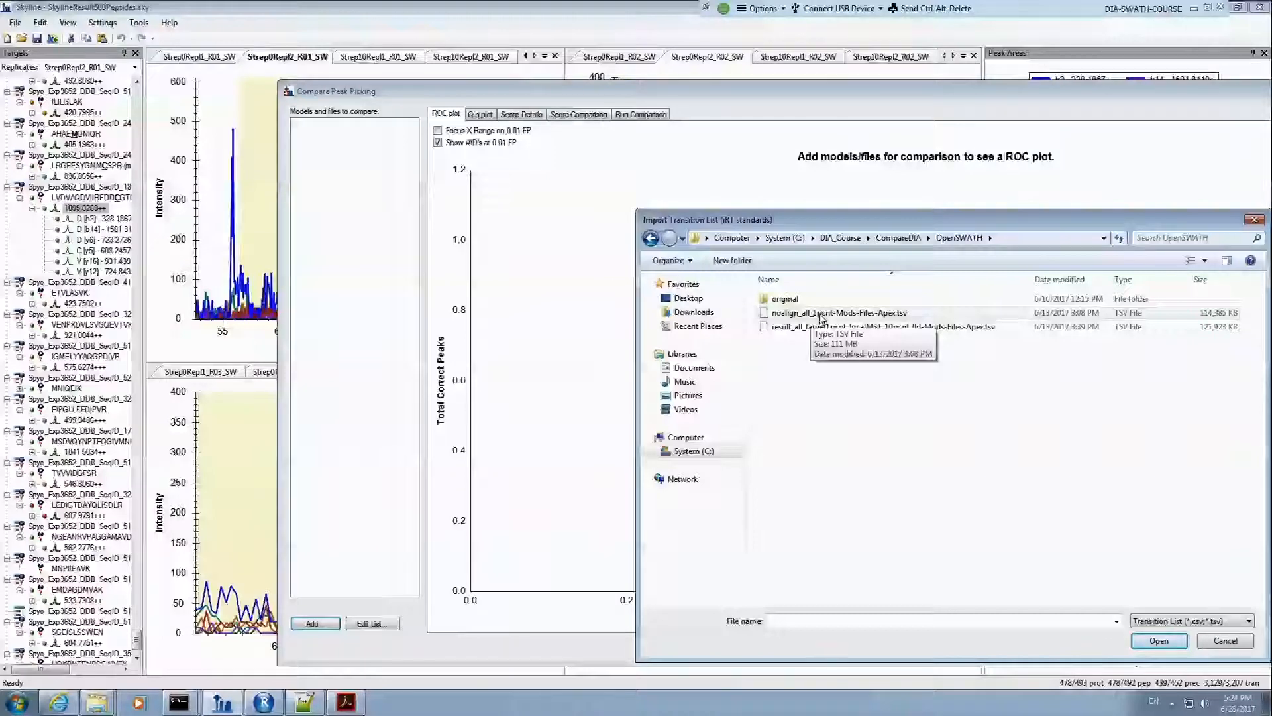
{"action": "double_click", "coordinate": [820, 313]}
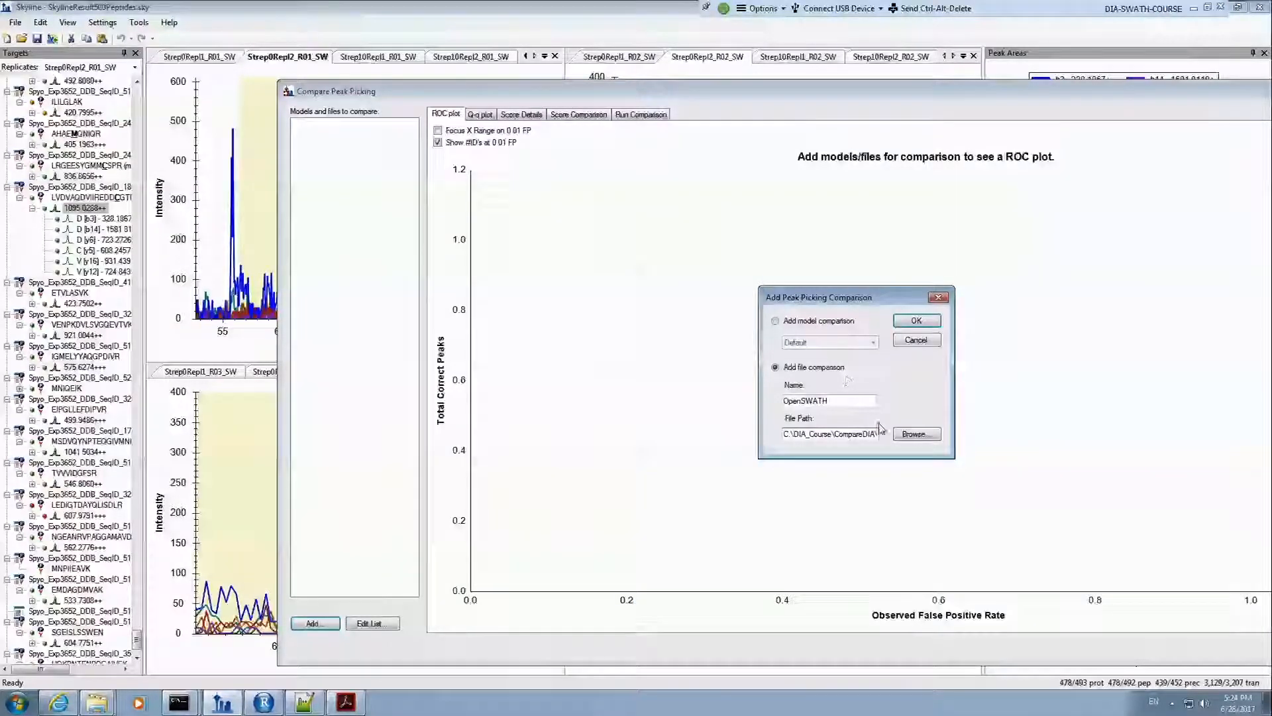
Step: Add the OpenSWATH file comparison, accepting missing peak boundaries and ignoring unrecognized peptides and charge states
{"action": "left_click", "coordinate": [916, 320]}
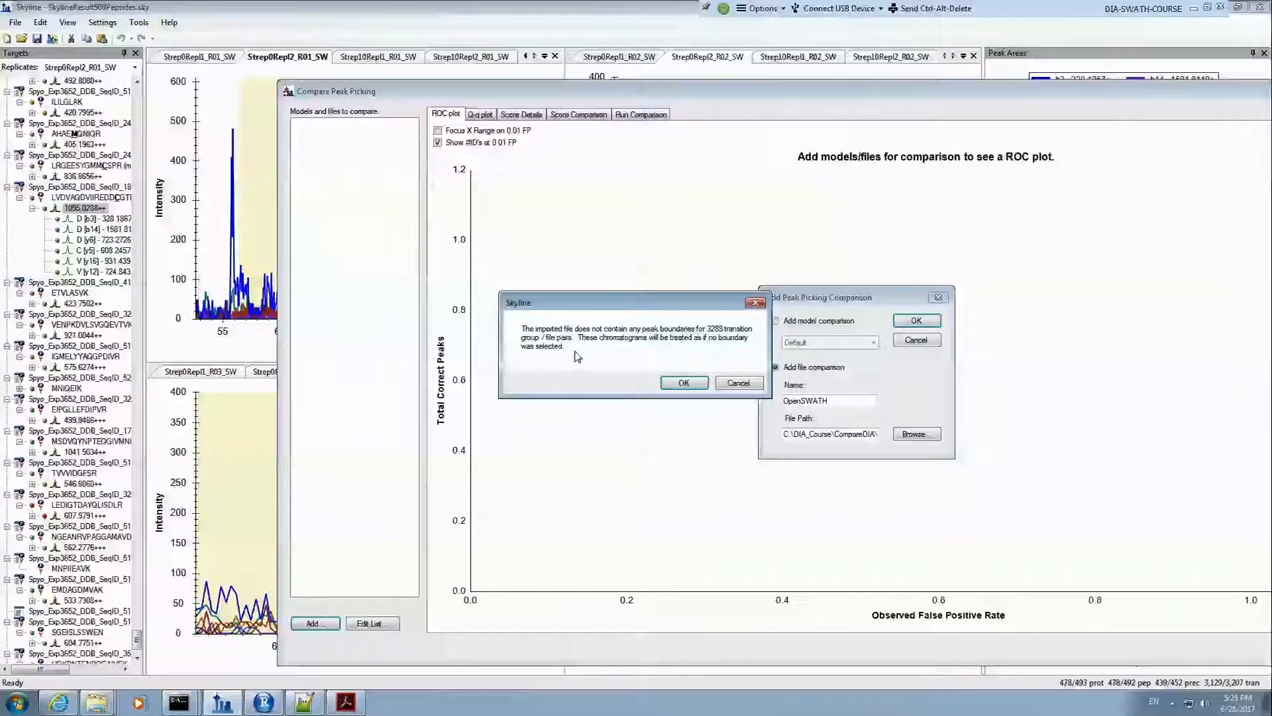
{"action": "left_click", "coordinate": [683, 384]}
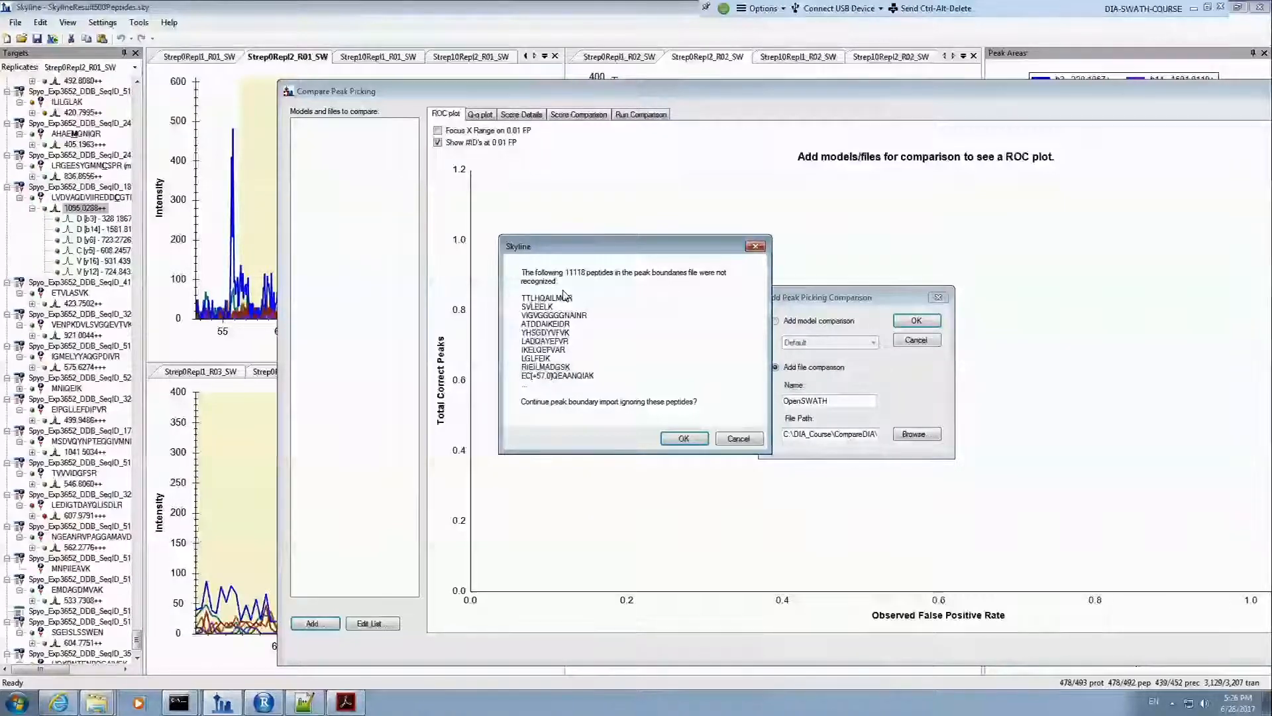
{"action": "left_click", "coordinate": [681, 440]}
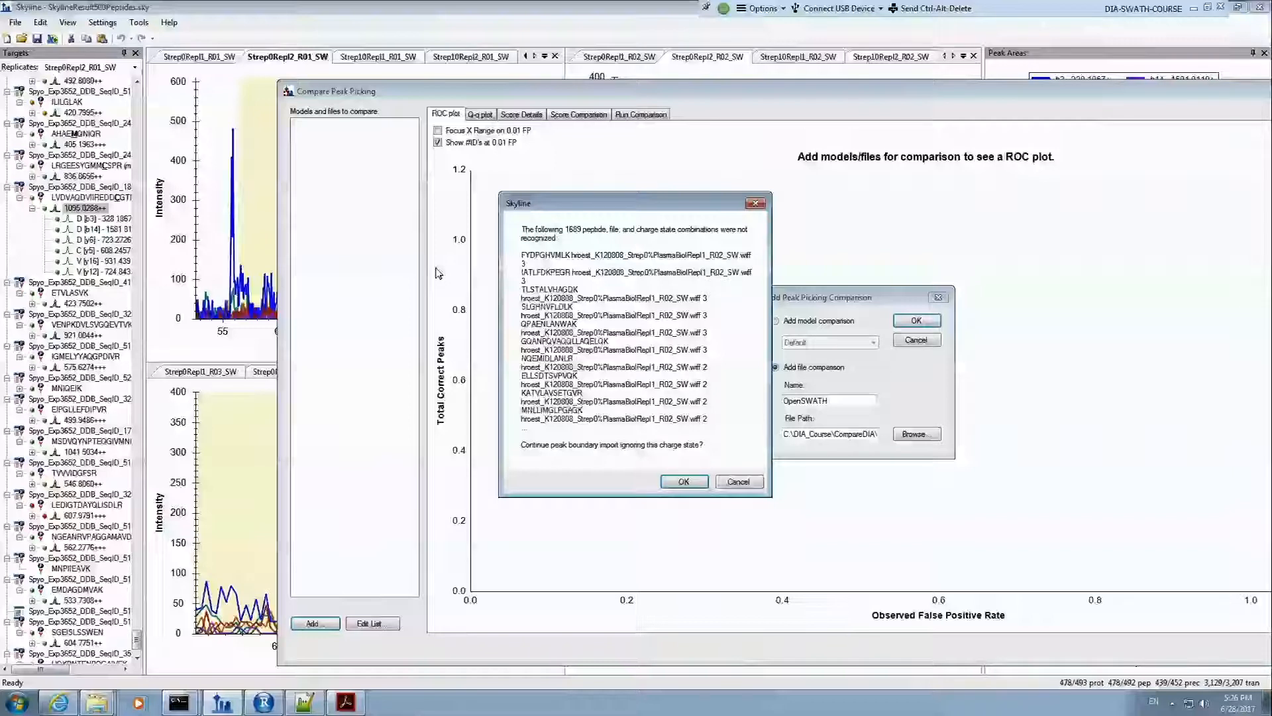
{"action": "left_click", "coordinate": [684, 482]}
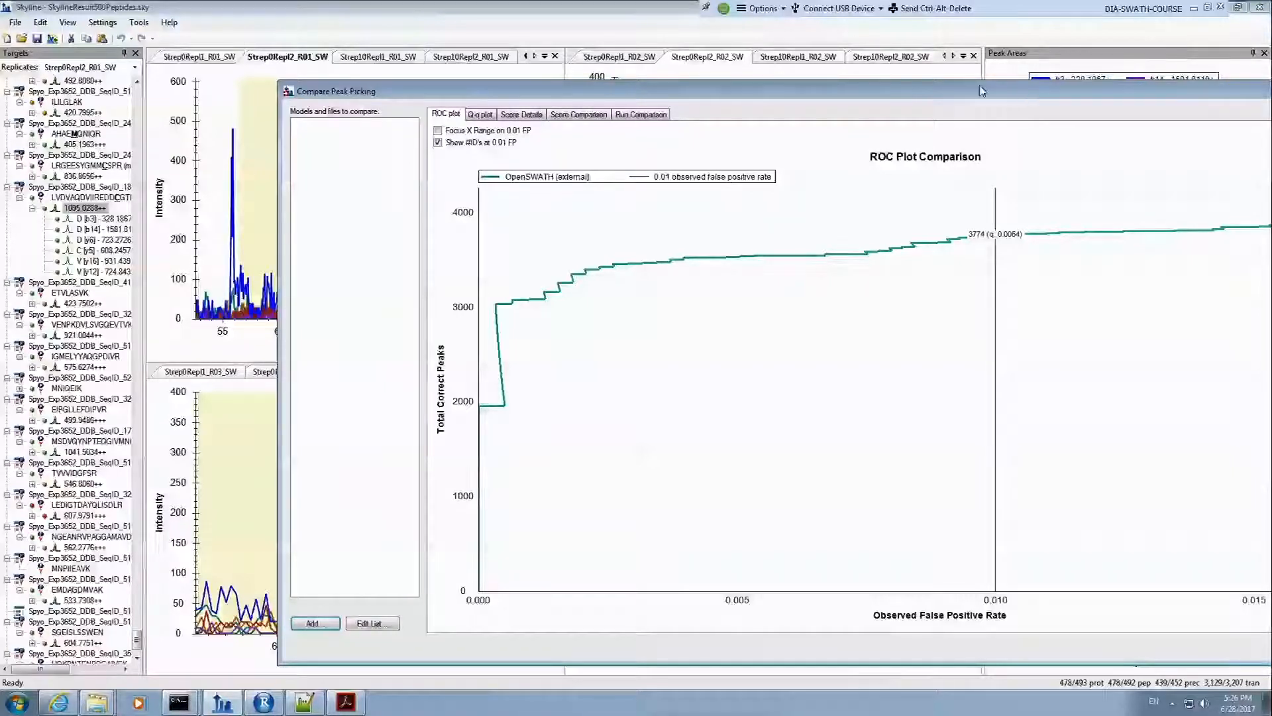
Step: Move the Compare Peak Picking dialog fully on screen and narrow it to uncover the Targets tree and first chromatograms
{"action": "left_click_drag", "start_coordinate": [981, 91], "coordinate": [778, 91]}
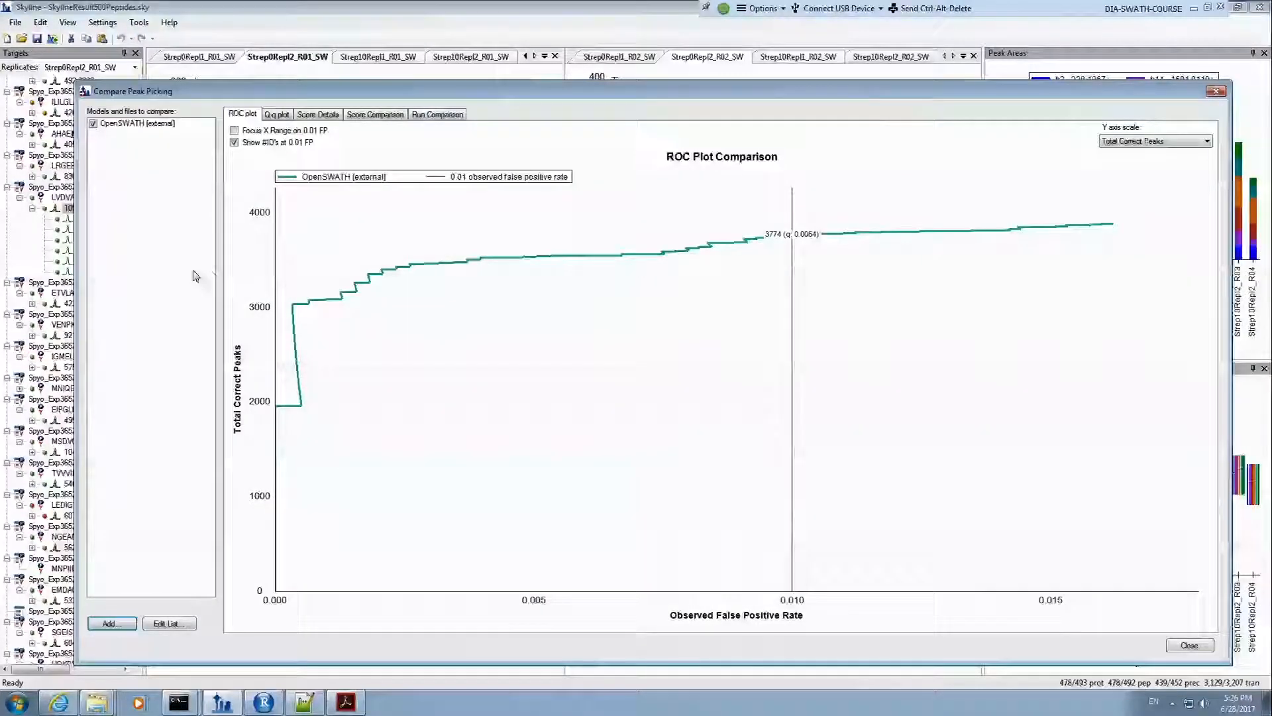
{"action": "left_click_drag", "start_coordinate": [75, 298], "coordinate": [401, 283]}
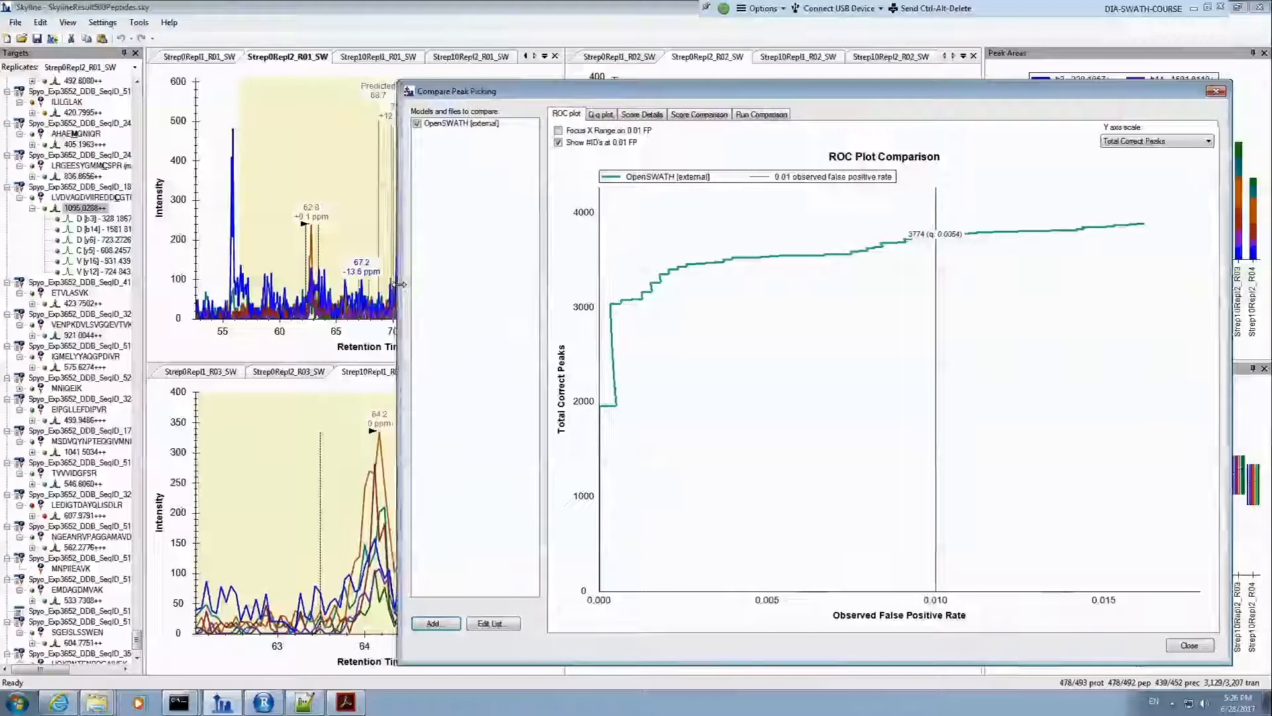
Step: Focus the ROC plot's X range on 0.01 FP and view the Q-Q plot of the OpenSWATH results
{"action": "left_click", "coordinate": [558, 131]}
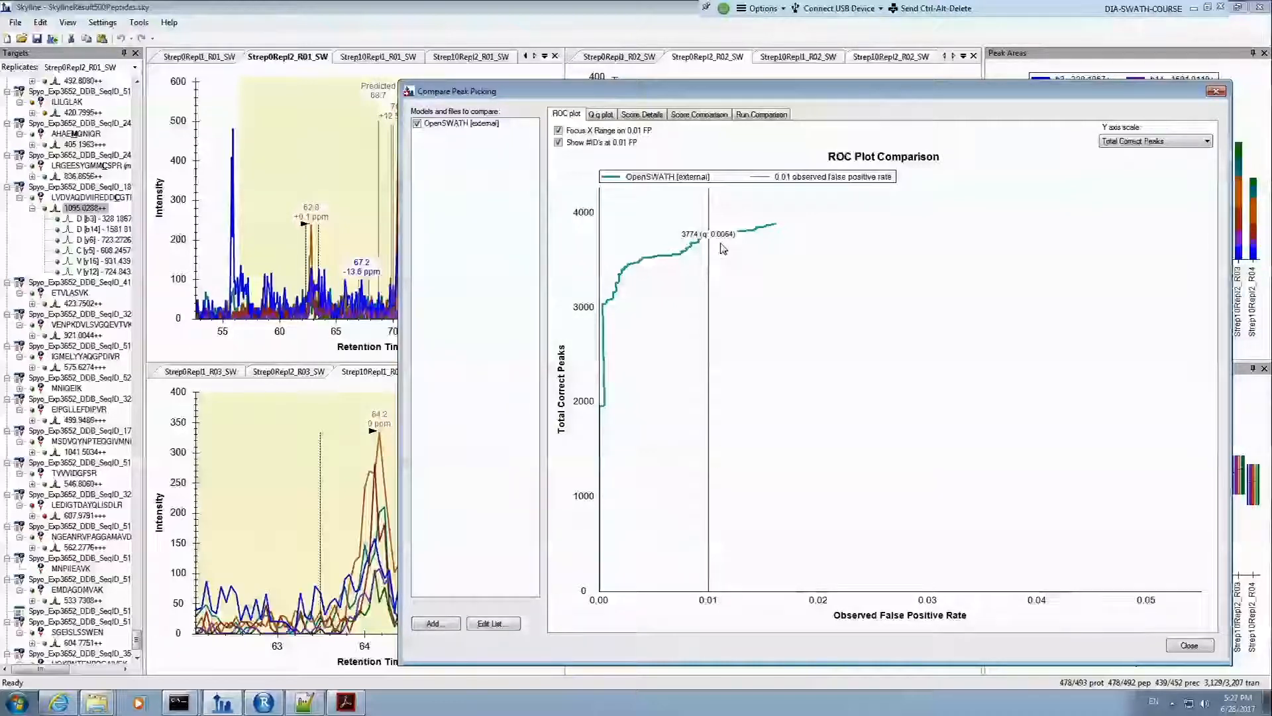
{"action": "left_click", "coordinate": [600, 116]}
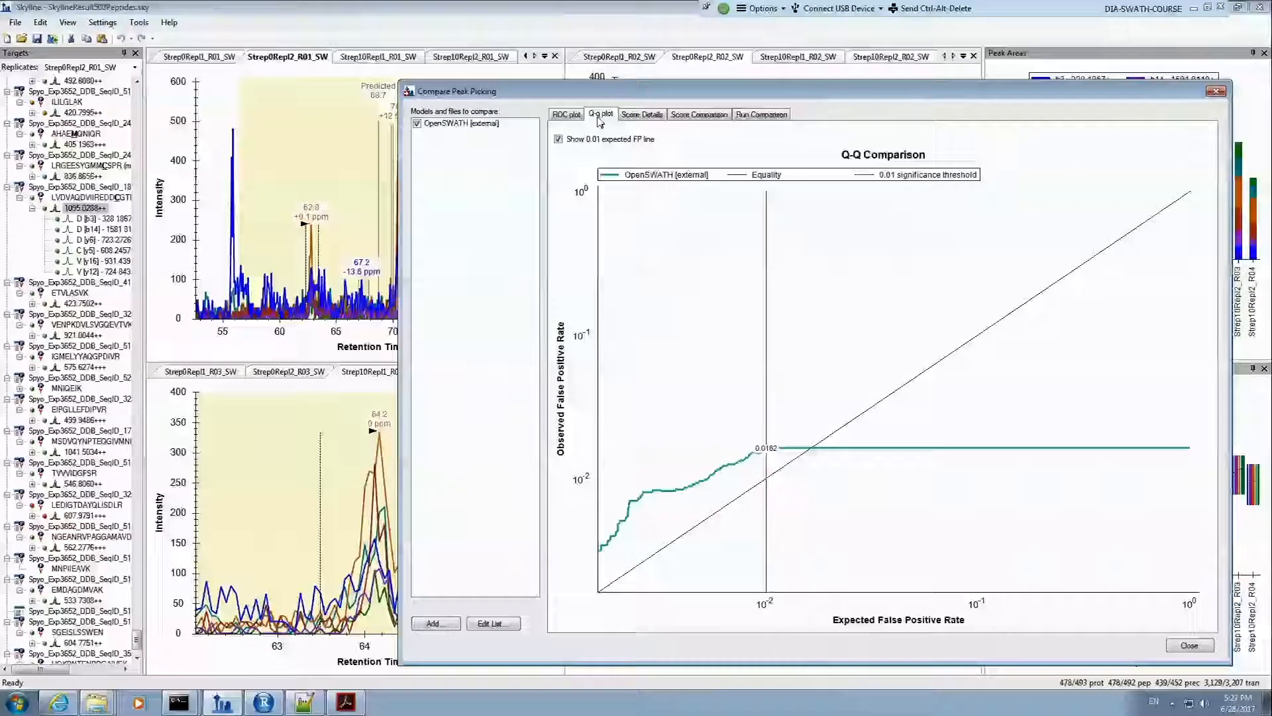
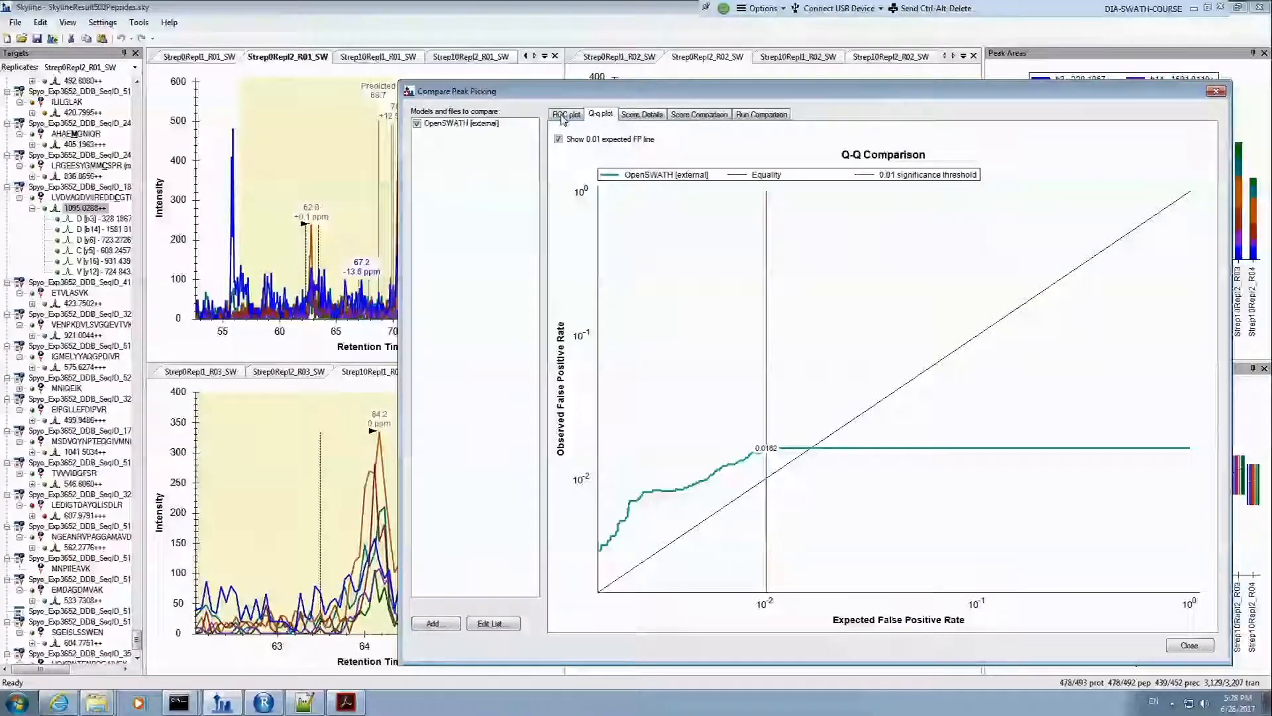
Step: Set up a file comparison named OpenSWATH + TRIC using result_all_target1pcnt_localMST_10pcnt_lld-Mods-Files-Apex.tsv from the OpenSWATH folder
{"action": "left_click", "coordinate": [437, 624]}
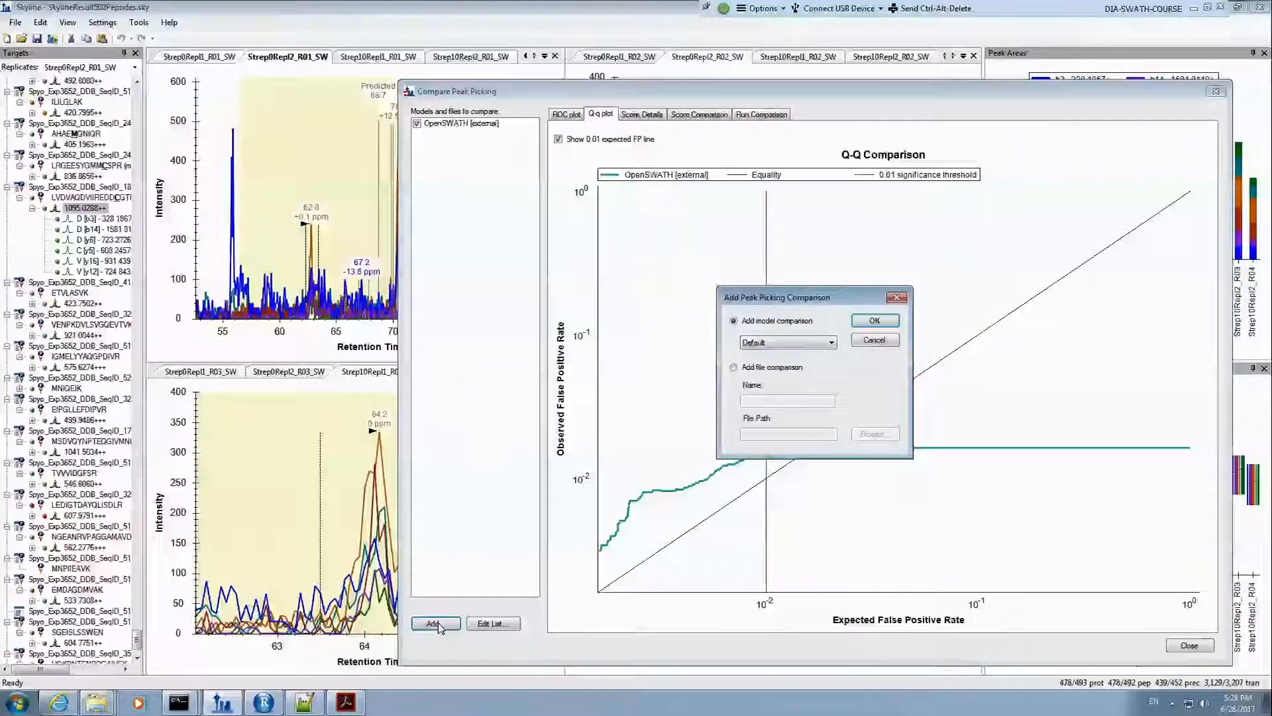
{"action": "left_click", "coordinate": [734, 368]}
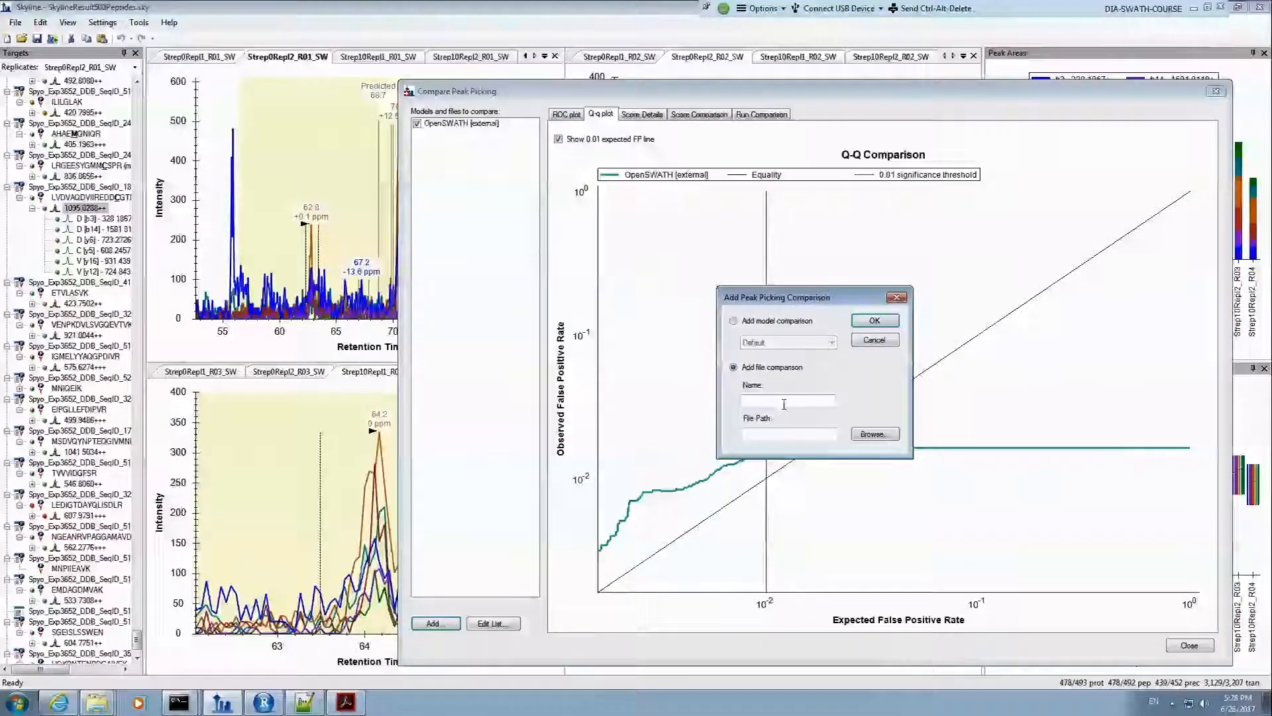
{"action": "type", "text": "OpenSWATH +"}
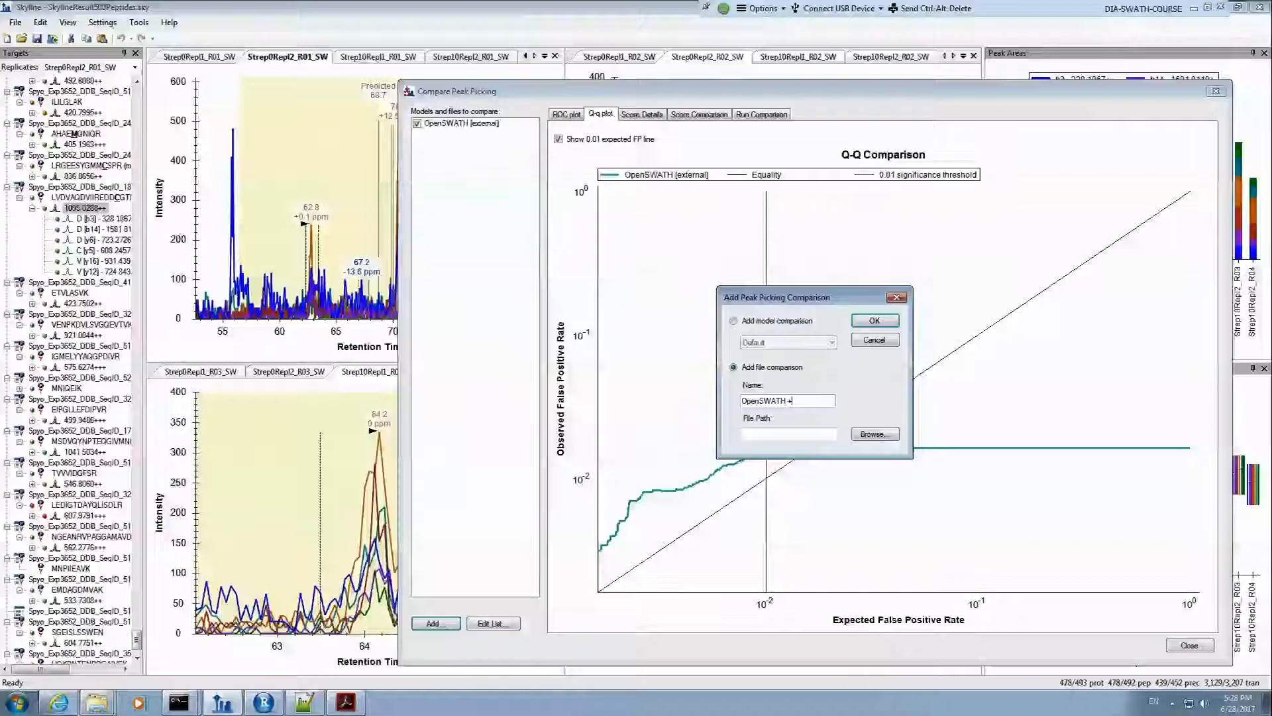
{"action": "type", "text": " TRIC"}
{"action": "left_click", "coordinate": [890, 440]}
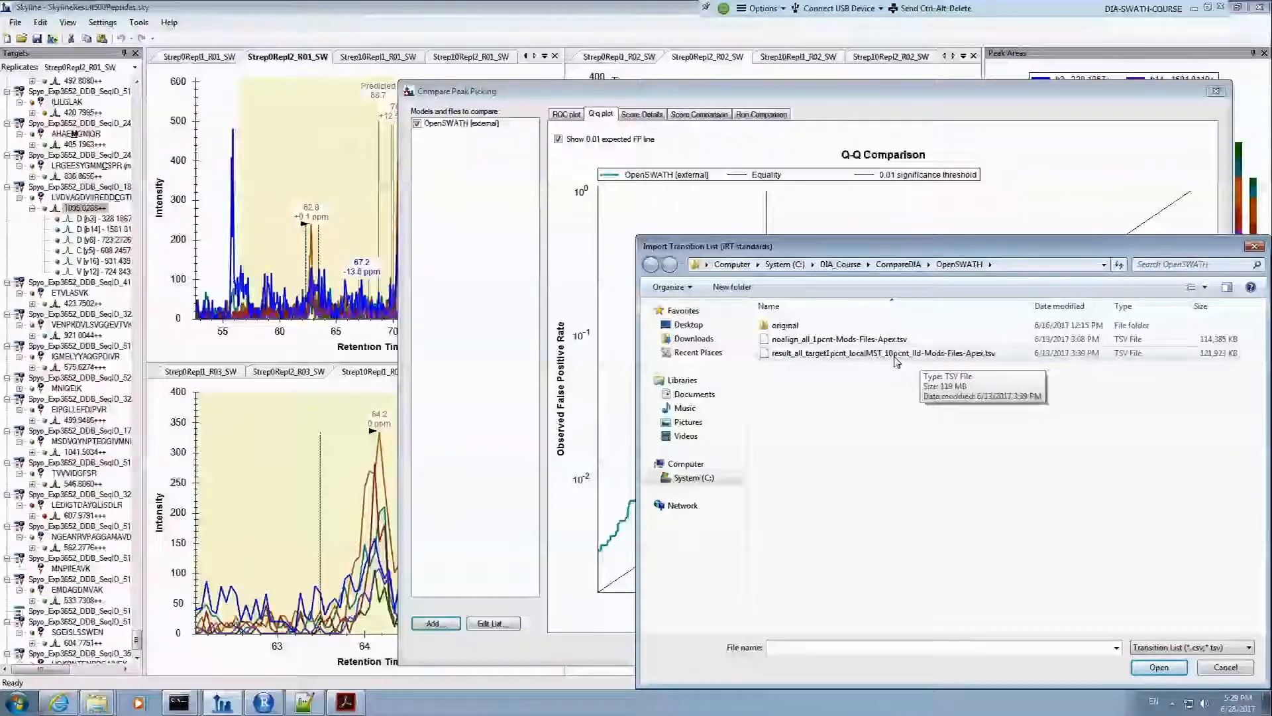
{"action": "double_click", "coordinate": [895, 355]}
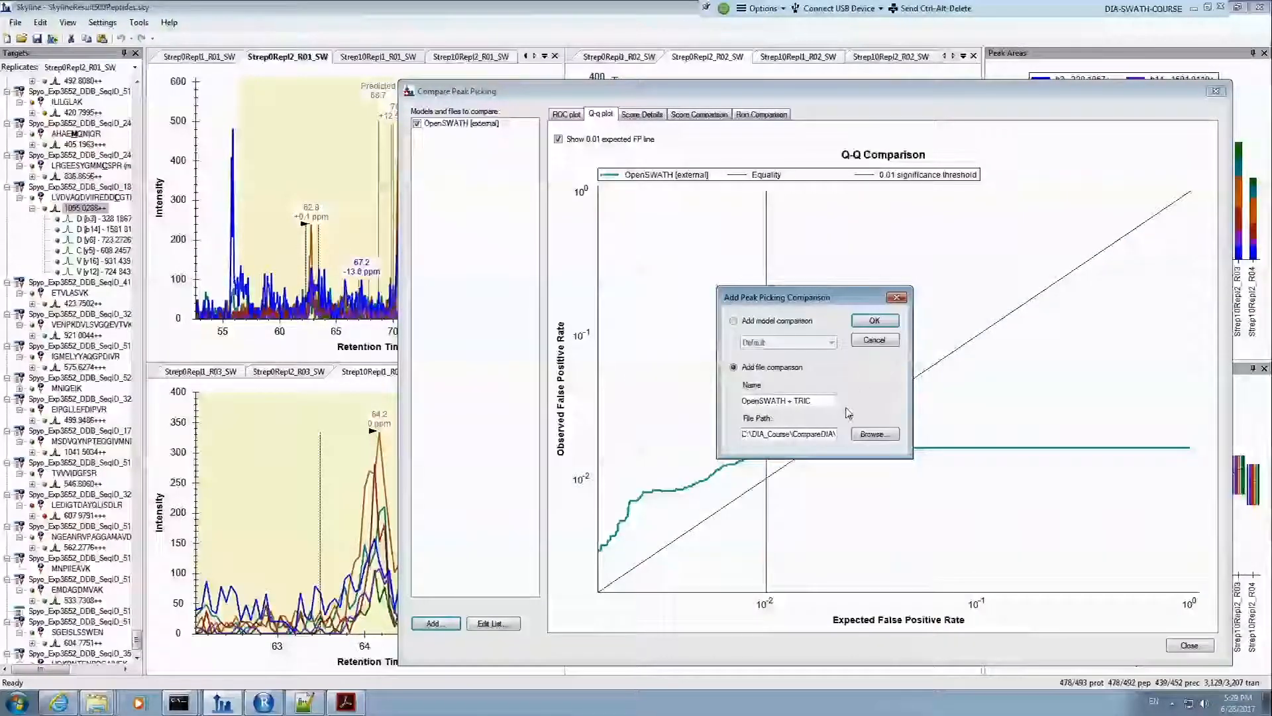
Step: Add the OpenSWATH + TRIC comparison, accepting missing peak boundaries and ignoring unrecognized peptides and charge states
{"action": "left_click", "coordinate": [874, 322]}
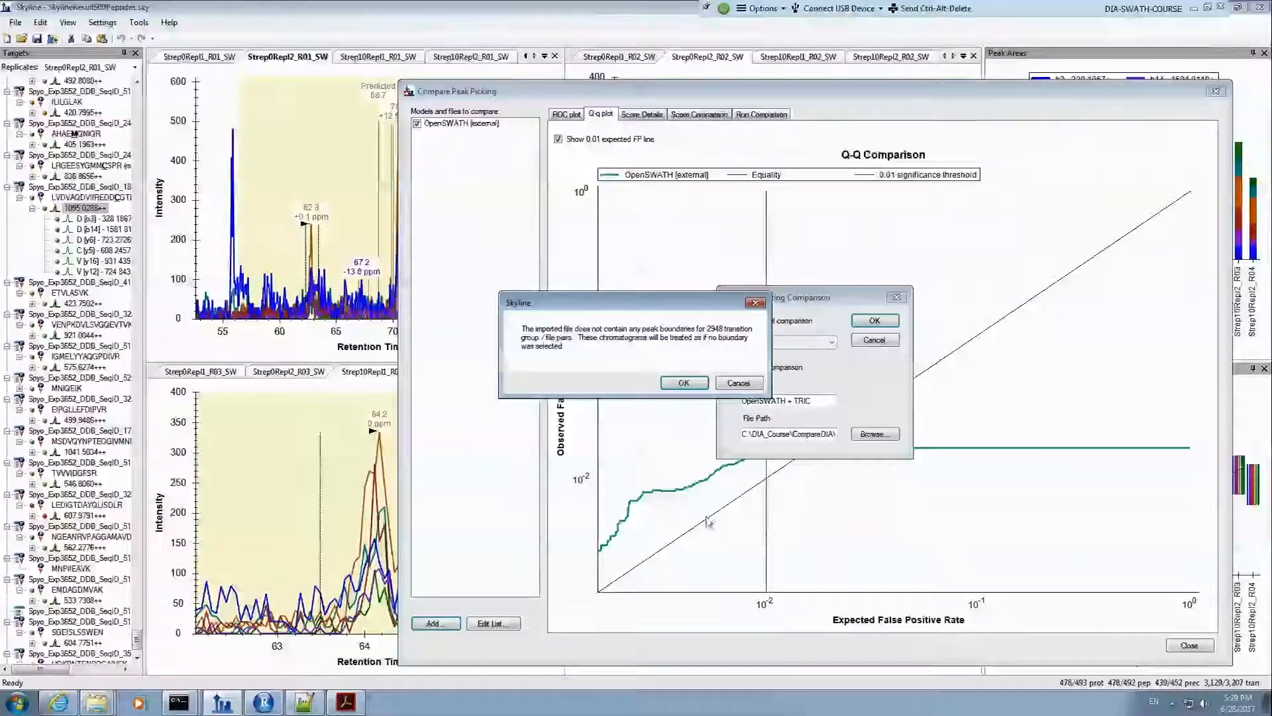
{"action": "left_click", "coordinate": [686, 383]}
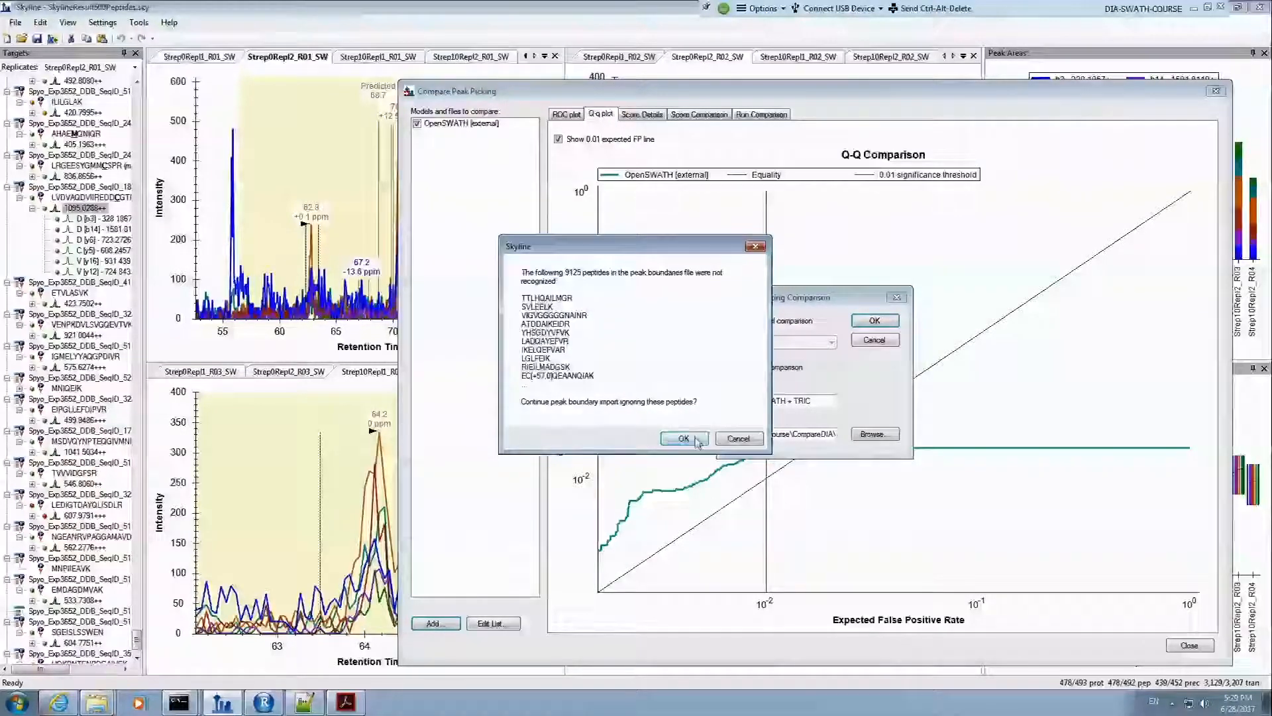
{"action": "left_click", "coordinate": [695, 441]}
{"action": "left_click", "coordinate": [686, 481]}
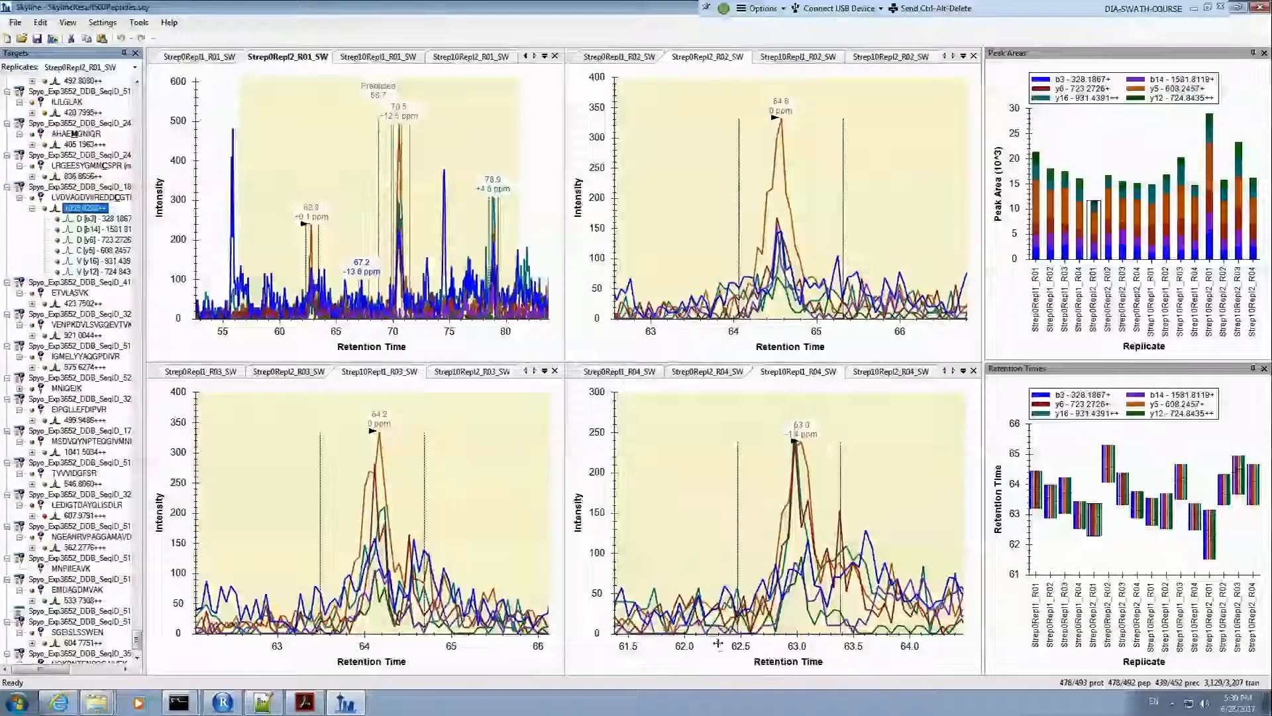
Step: Minimize and restore Skyline to bring the Compare Peak Picking dialog back in front of the document
{"action": "left_click", "coordinate": [350, 707]}
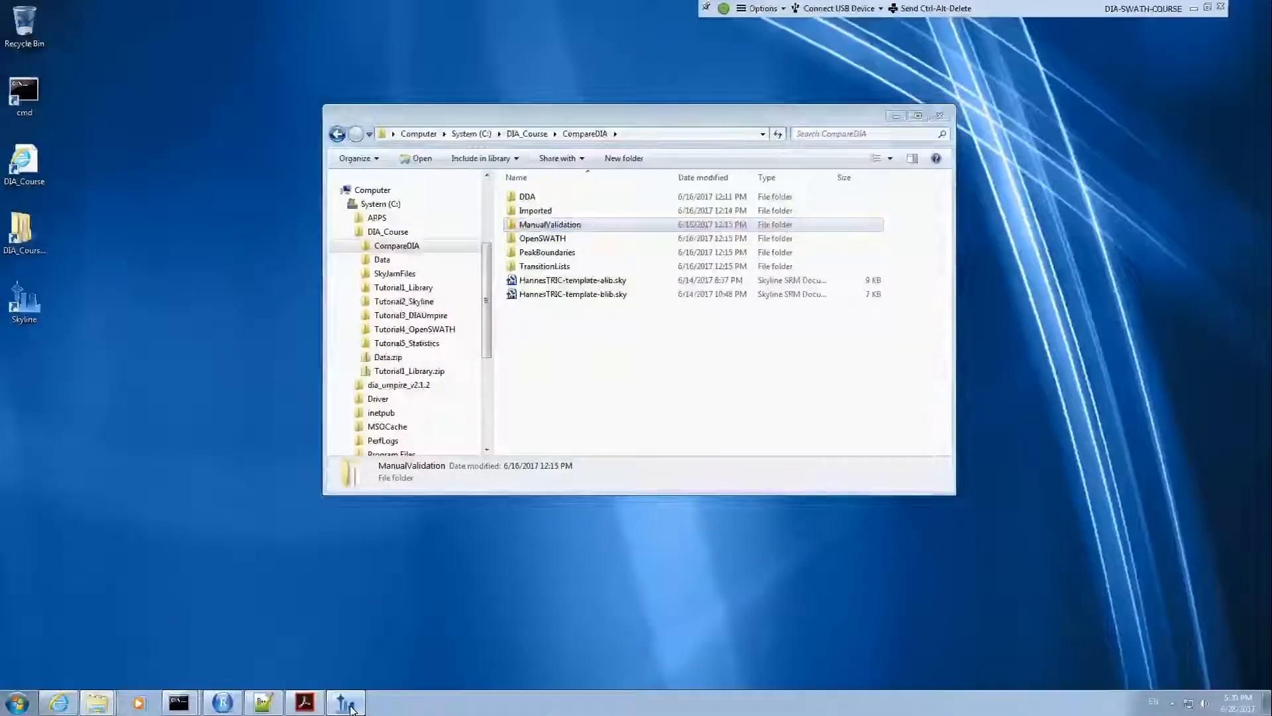
{"action": "left_click", "coordinate": [350, 706]}
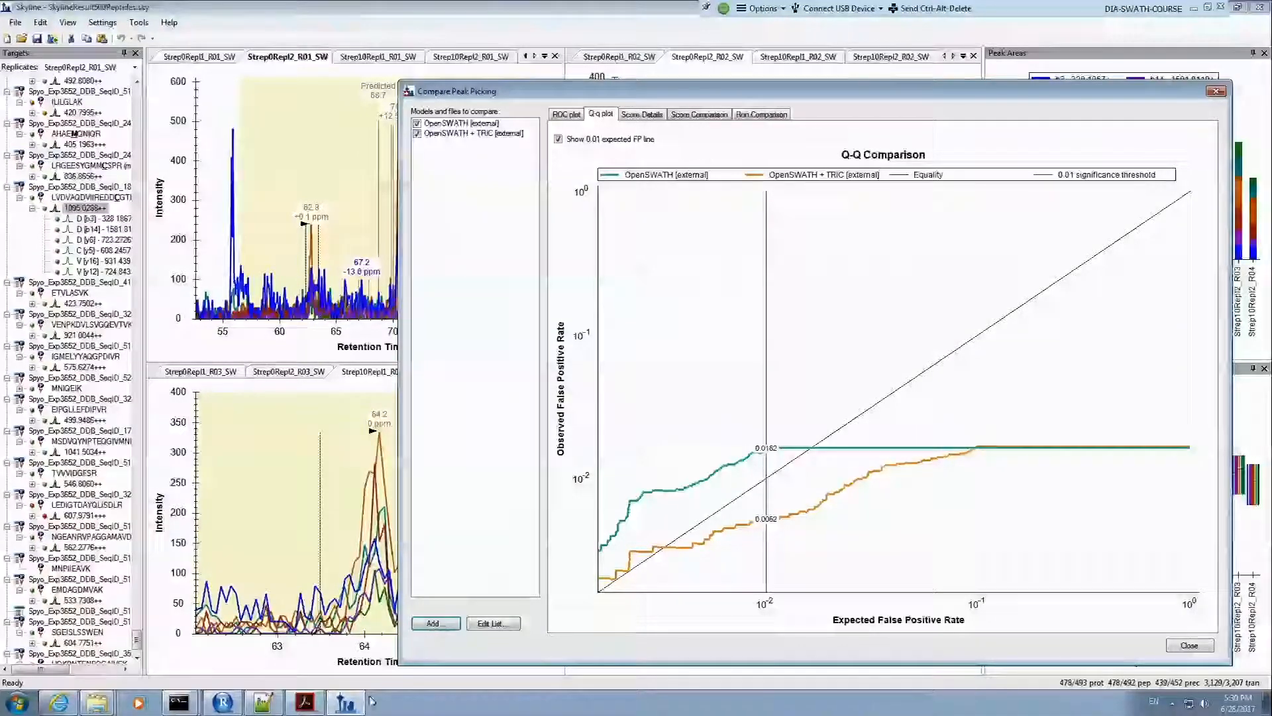
{"action": "left_click", "coordinate": [348, 705]}
{"action": "left_click", "coordinate": [349, 707]}
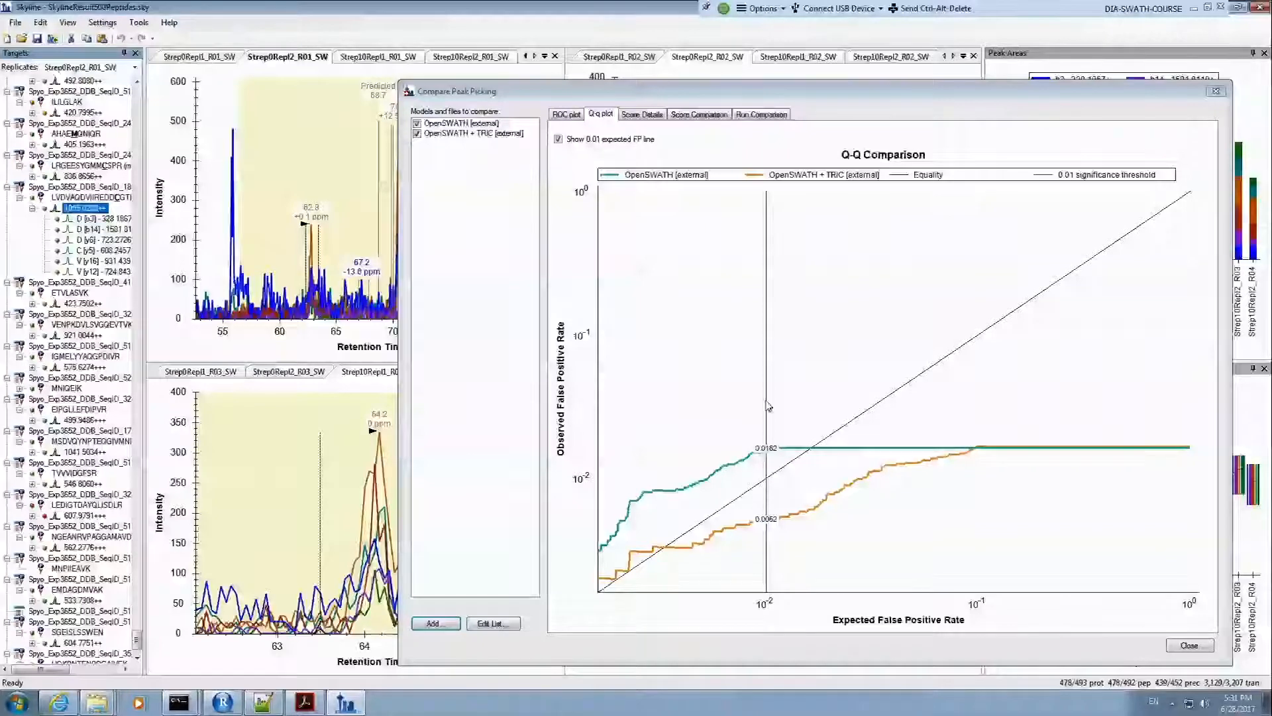
Step: View the ROC plot, Q-Q plot and score details with both OpenSWATH and OpenSWATH + TRIC included
{"action": "left_click", "coordinate": [568, 114]}
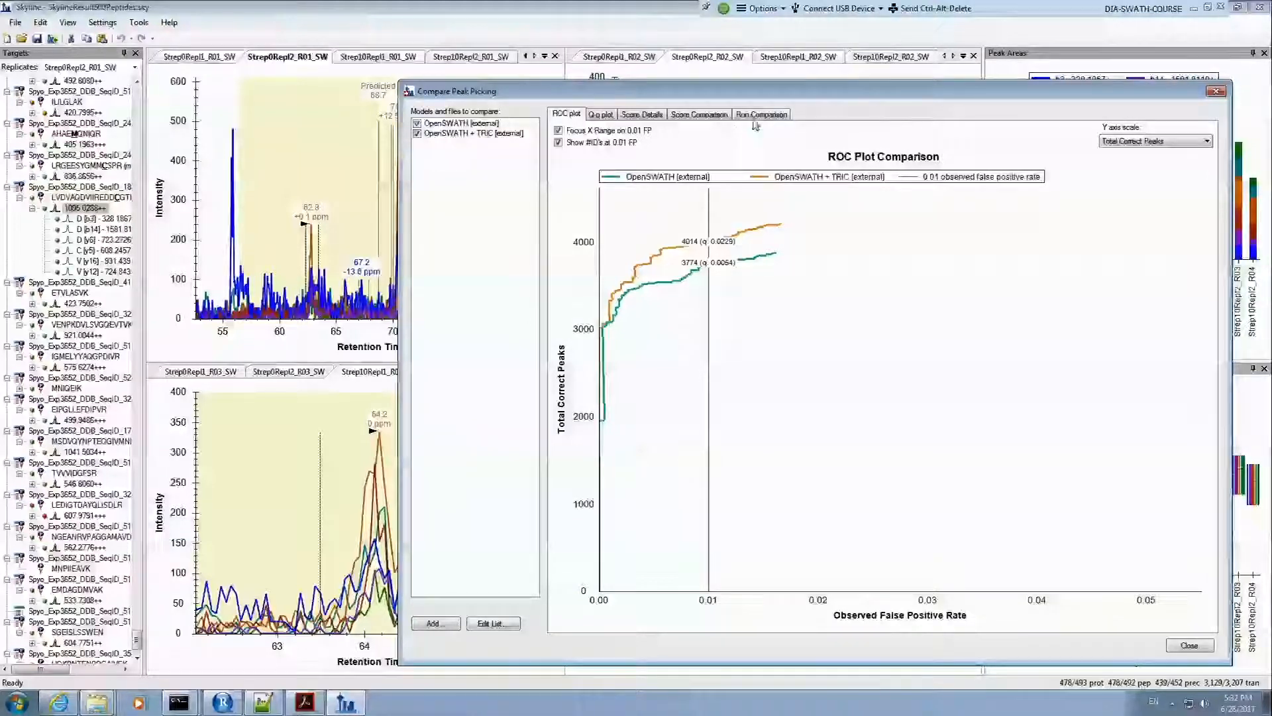
{"action": "left_click", "coordinate": [603, 115]}
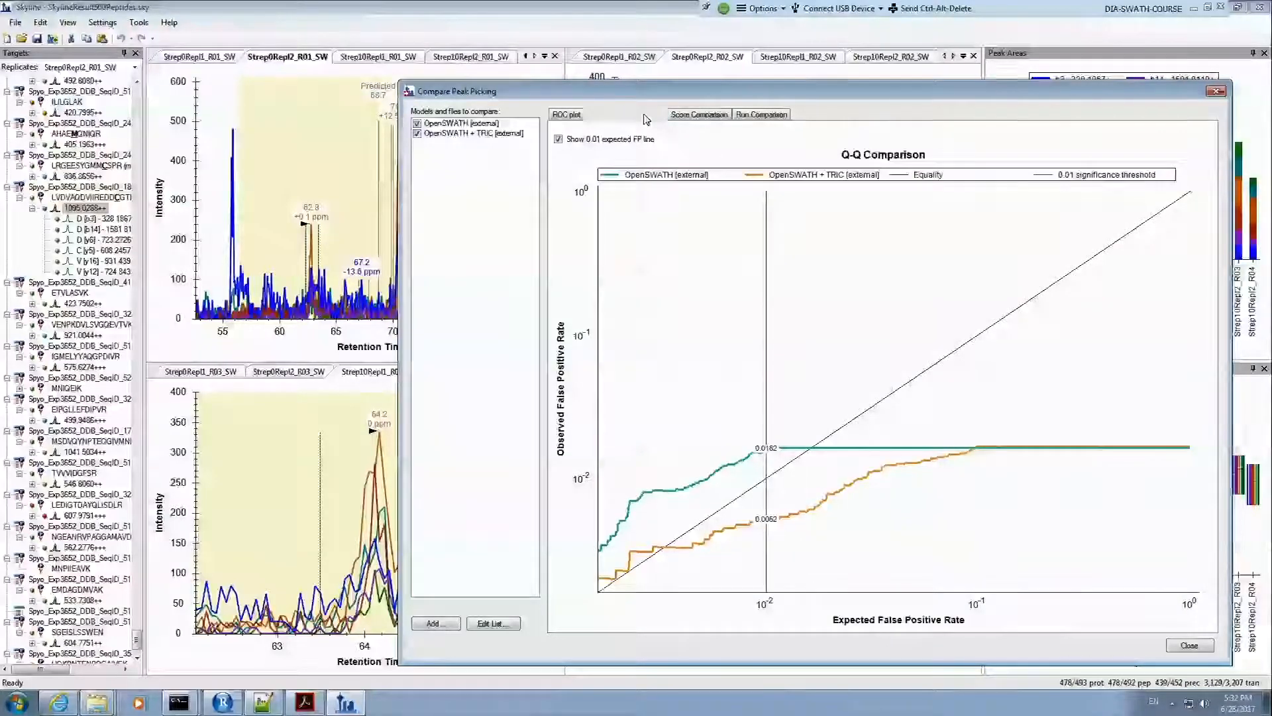
{"action": "left_click", "coordinate": [642, 115]}
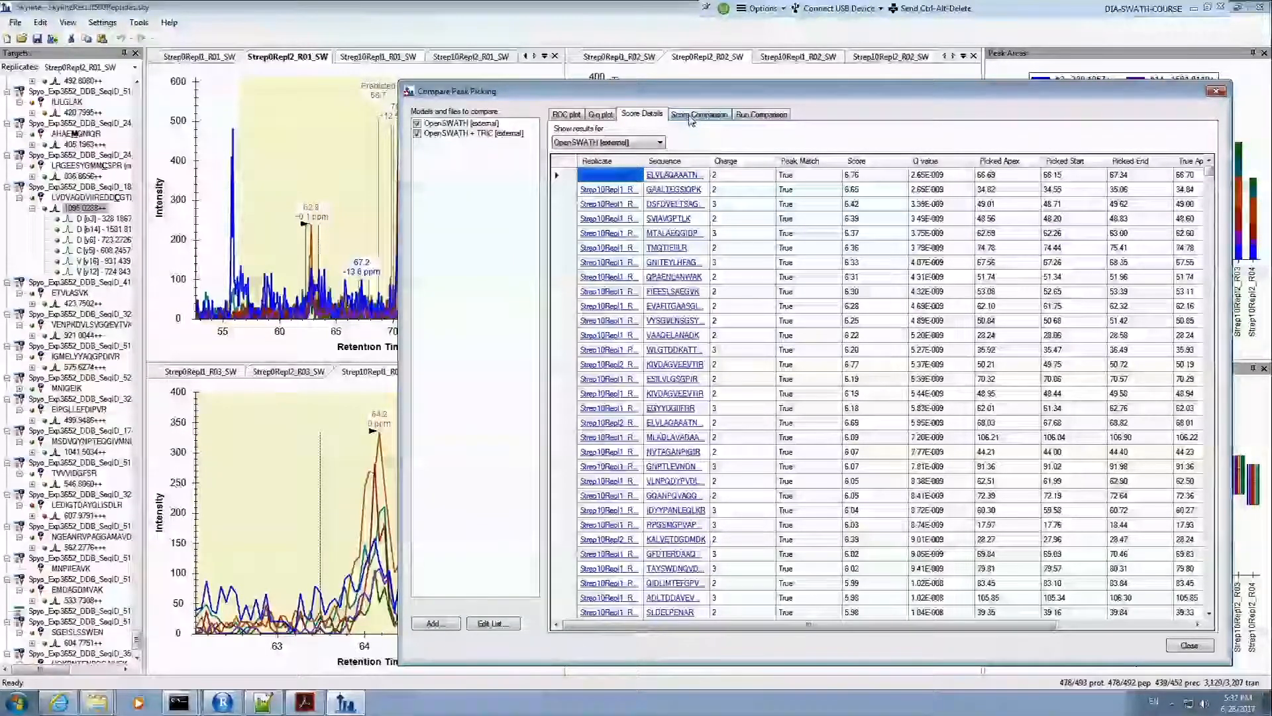
Step: Compare OpenSWATH scores with OpenSWATH + TRIC, sorting rows with a False left peak match and a True right peak match first
{"action": "left_click", "coordinate": [690, 118]}
{"action": "left_click", "coordinate": [692, 142]}
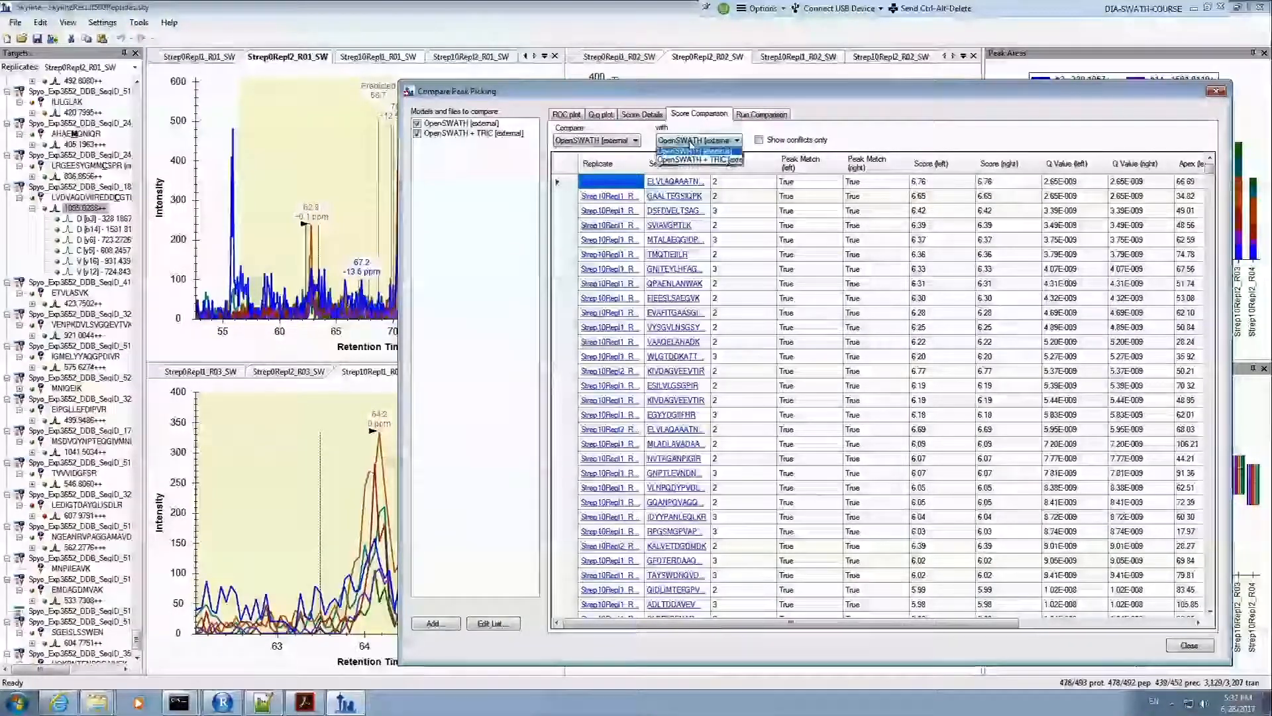
{"action": "left_click", "coordinate": [706, 163]}
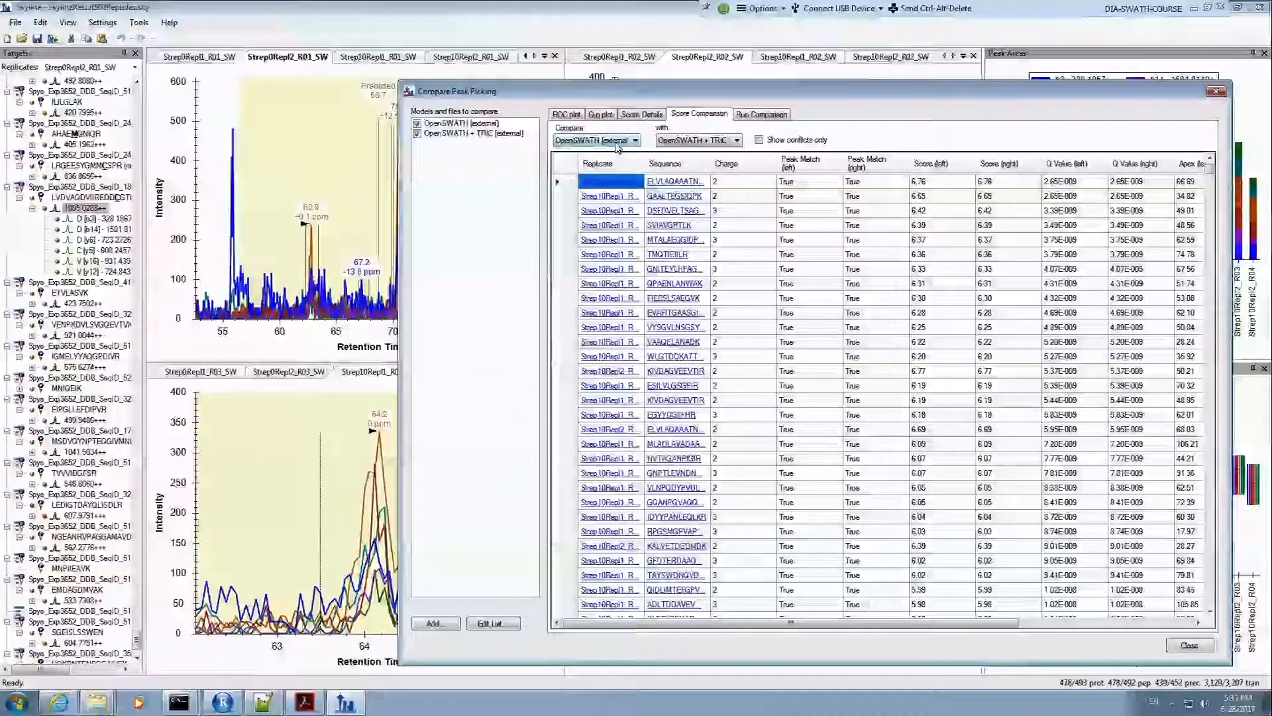
{"action": "left_click", "coordinate": [801, 165]}
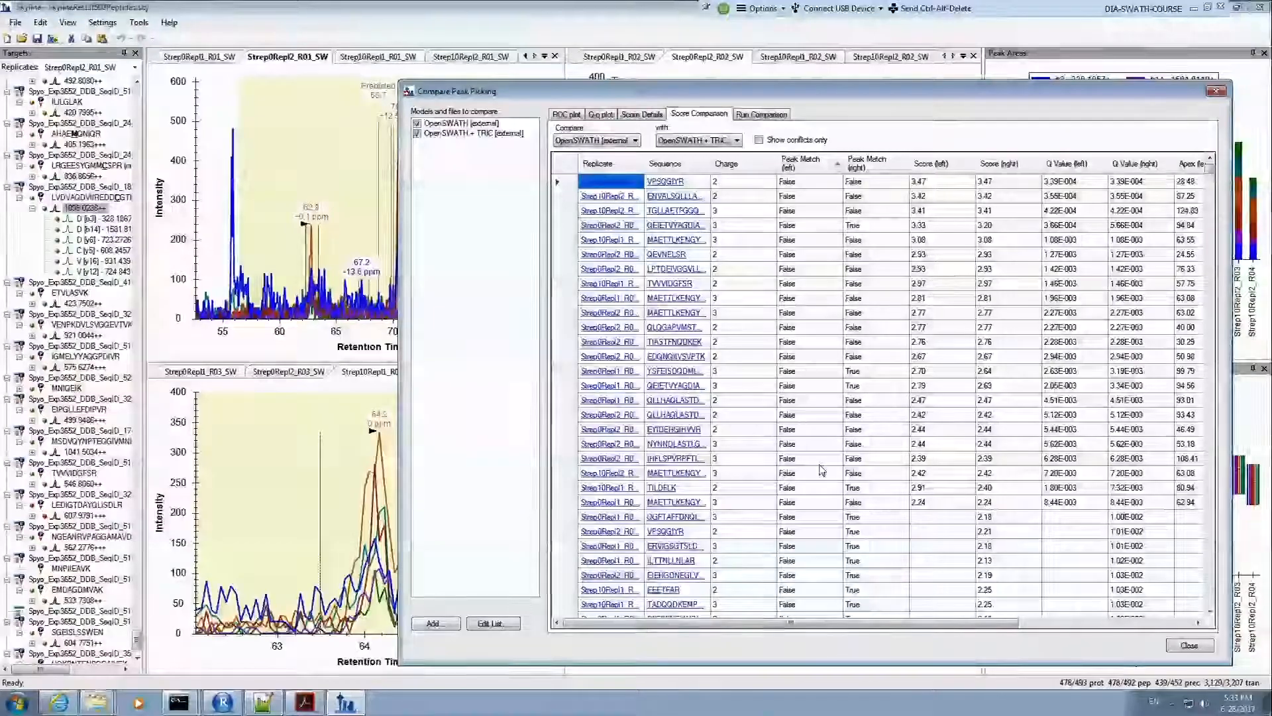
{"action": "left_click", "coordinate": [873, 170]}
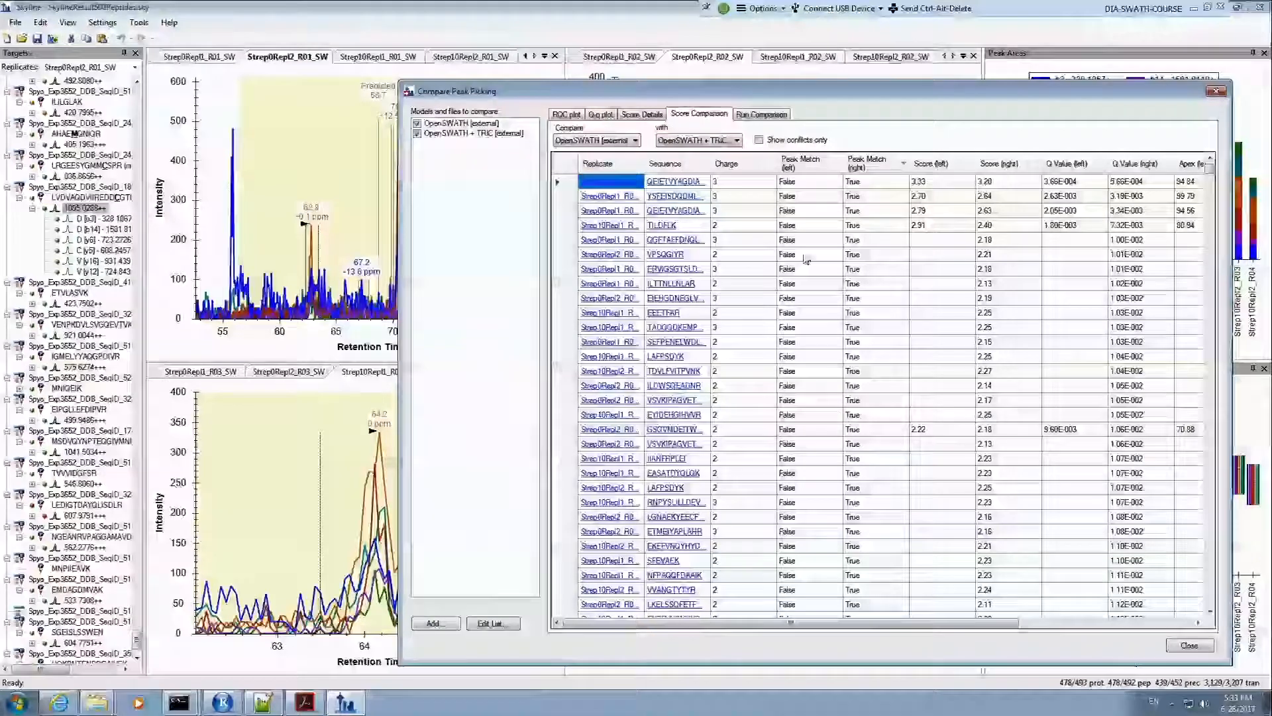
Step: Look through the rows where only OpenSWATH + TRIC matches the validated peak, and return to the first row
{"action": "scroll", "coordinate": [803, 188], "scroll_direction": "down", "scroll_amount": 11}
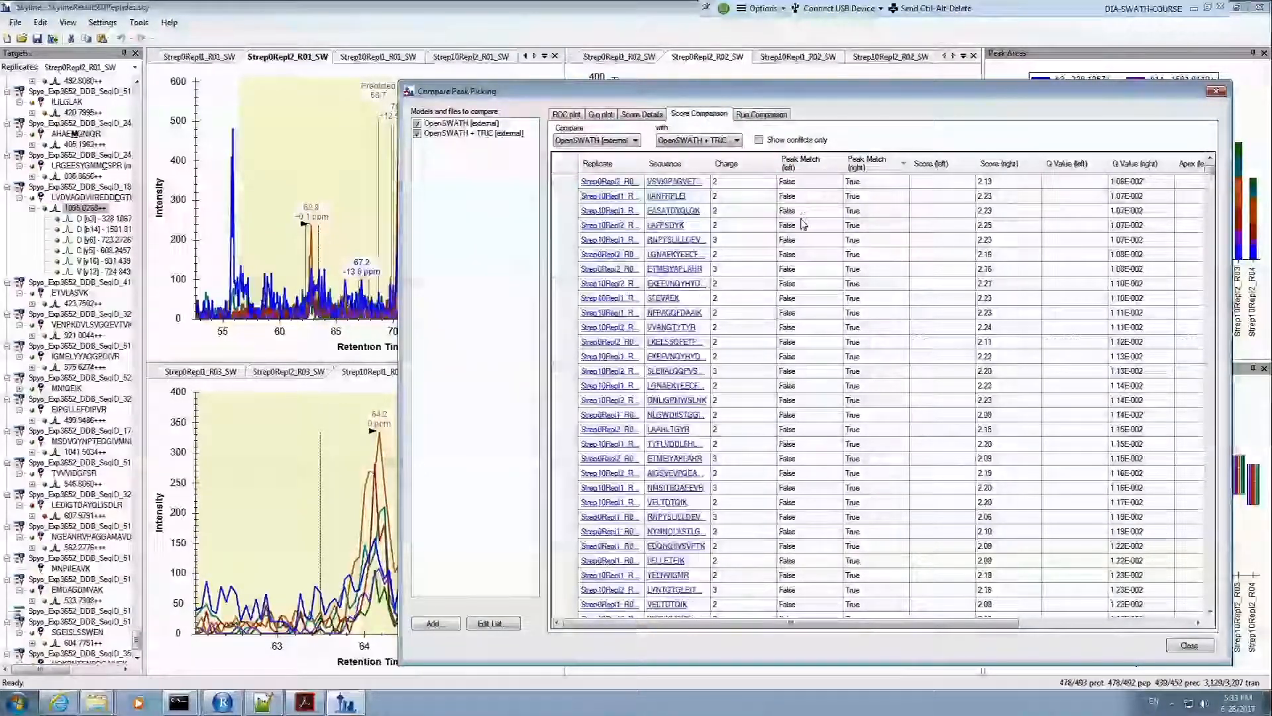
{"action": "scroll", "coordinate": [805, 260], "scroll_direction": "down", "scroll_amount": 15}
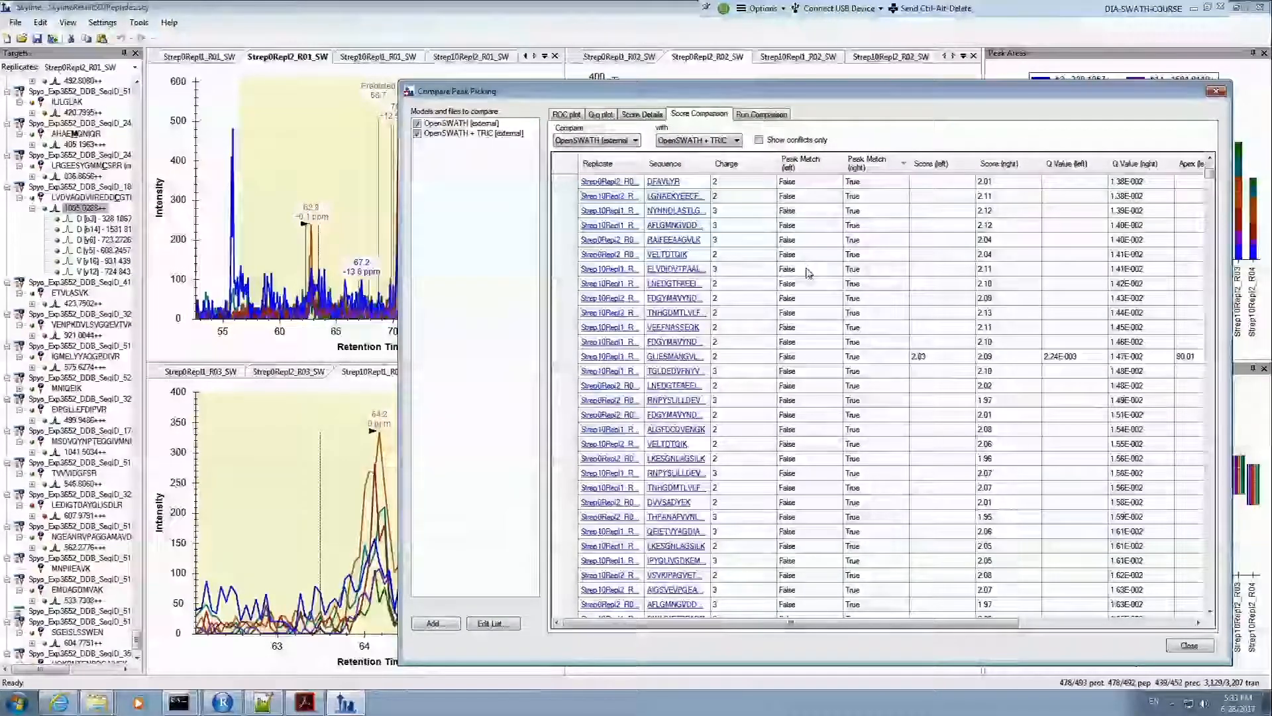
{"action": "scroll", "coordinate": [808, 272], "scroll_direction": "down", "scroll_amount": 15}
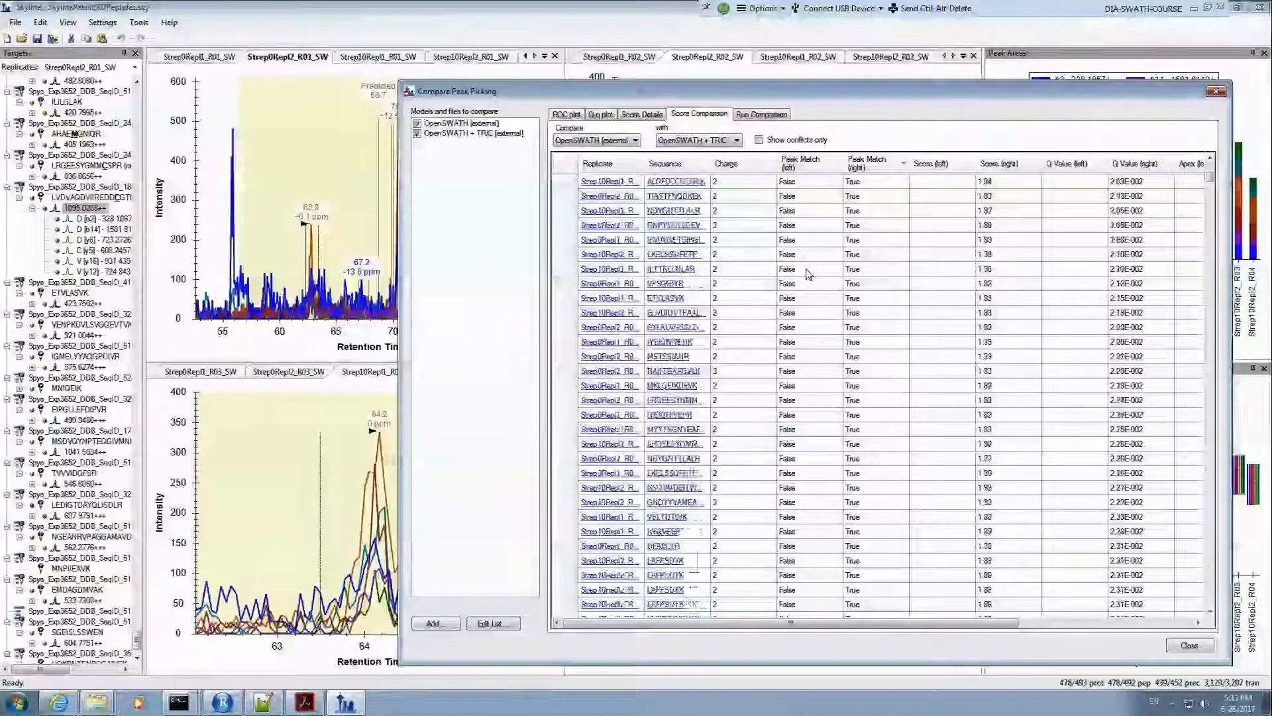
{"action": "scroll", "coordinate": [808, 274], "scroll_direction": "down", "scroll_amount": 15}
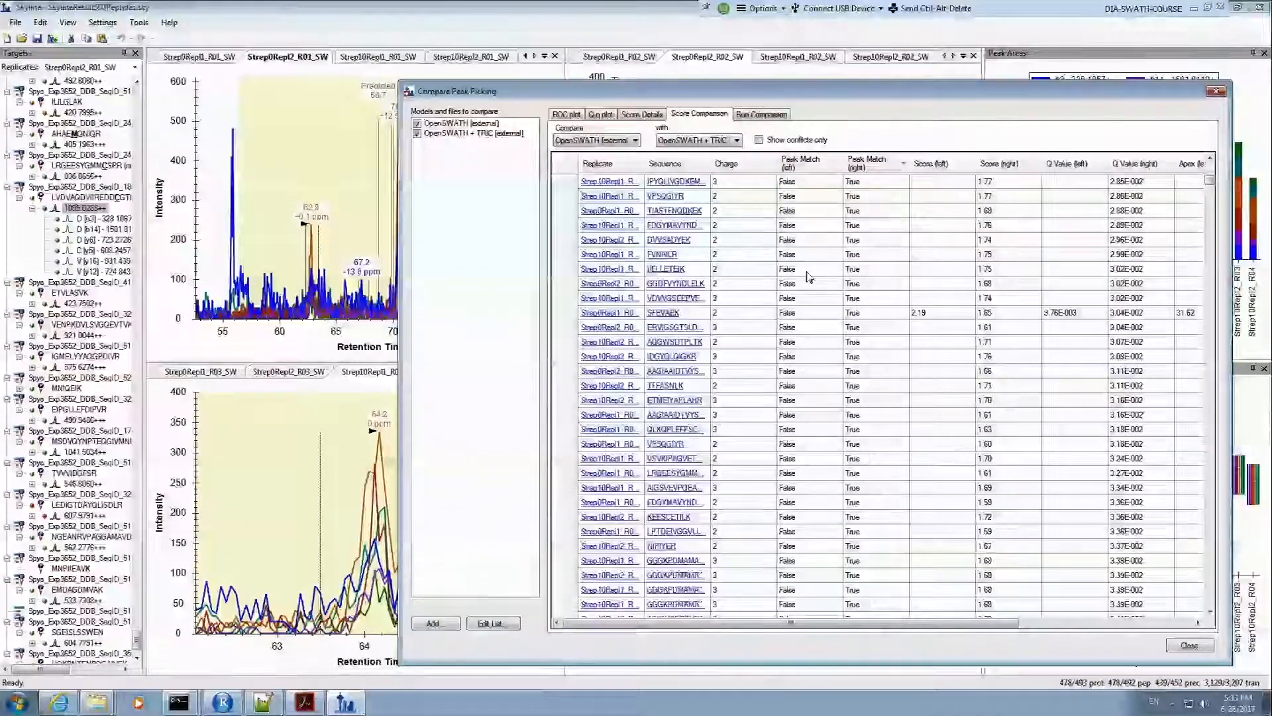
{"action": "scroll", "coordinate": [809, 277], "scroll_direction": "up", "scroll_amount": 15}
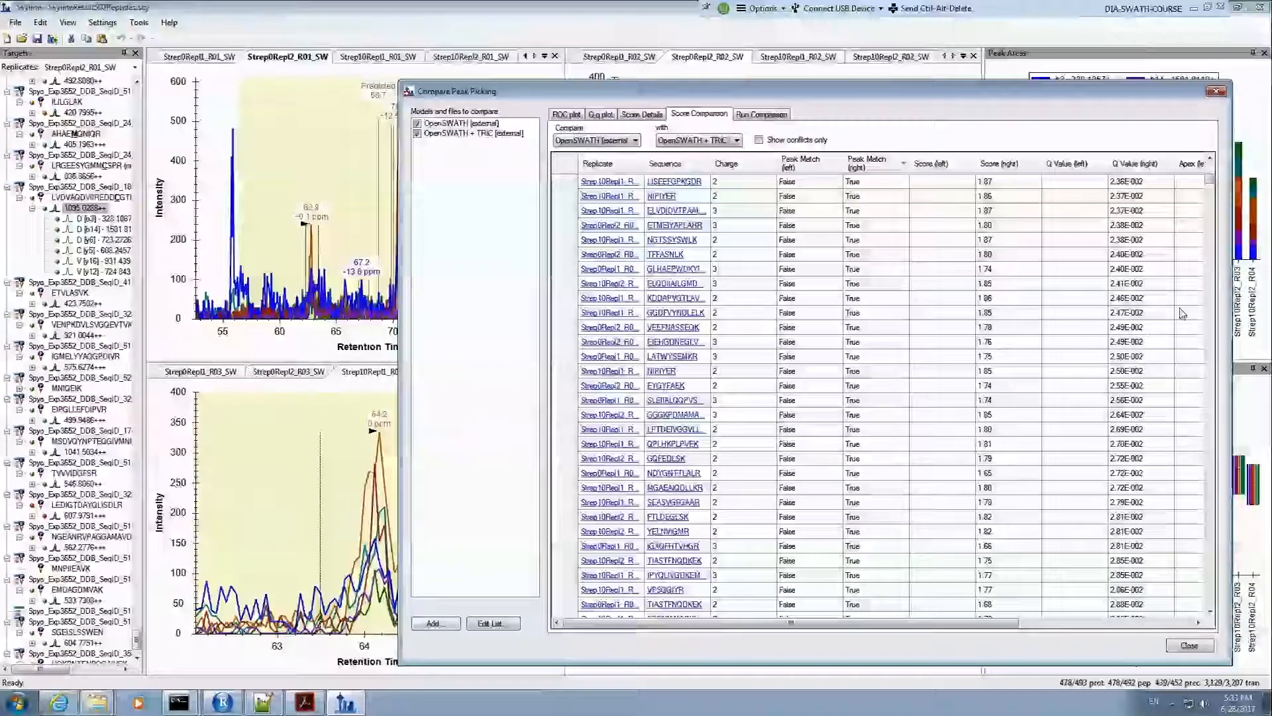
{"action": "left_click_drag", "start_coordinate": [1209, 184], "coordinate": [1212, 170]}
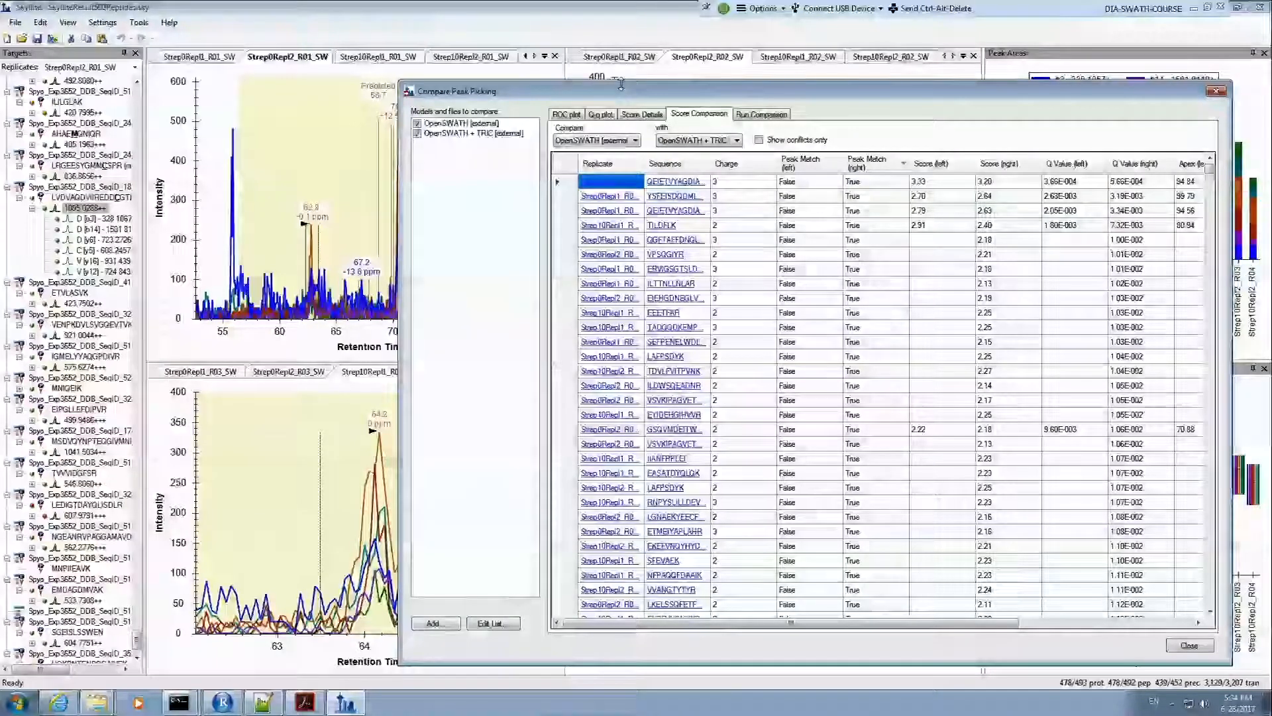
Step: Show the first row's replicate and peptide in the document, moving the comparison dialog to reveal the chromatograms
{"action": "left_click_drag", "start_coordinate": [640, 90], "coordinate": [737, 91]}
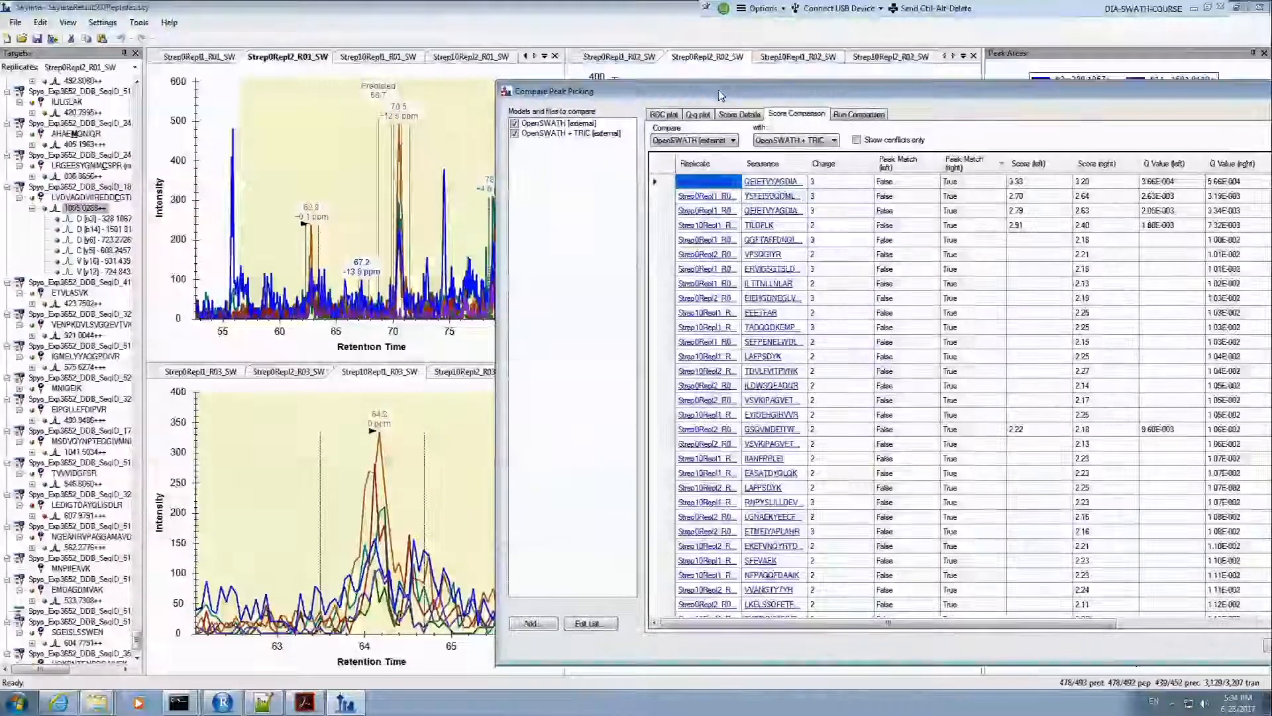
{"action": "left_click", "coordinate": [703, 188]}
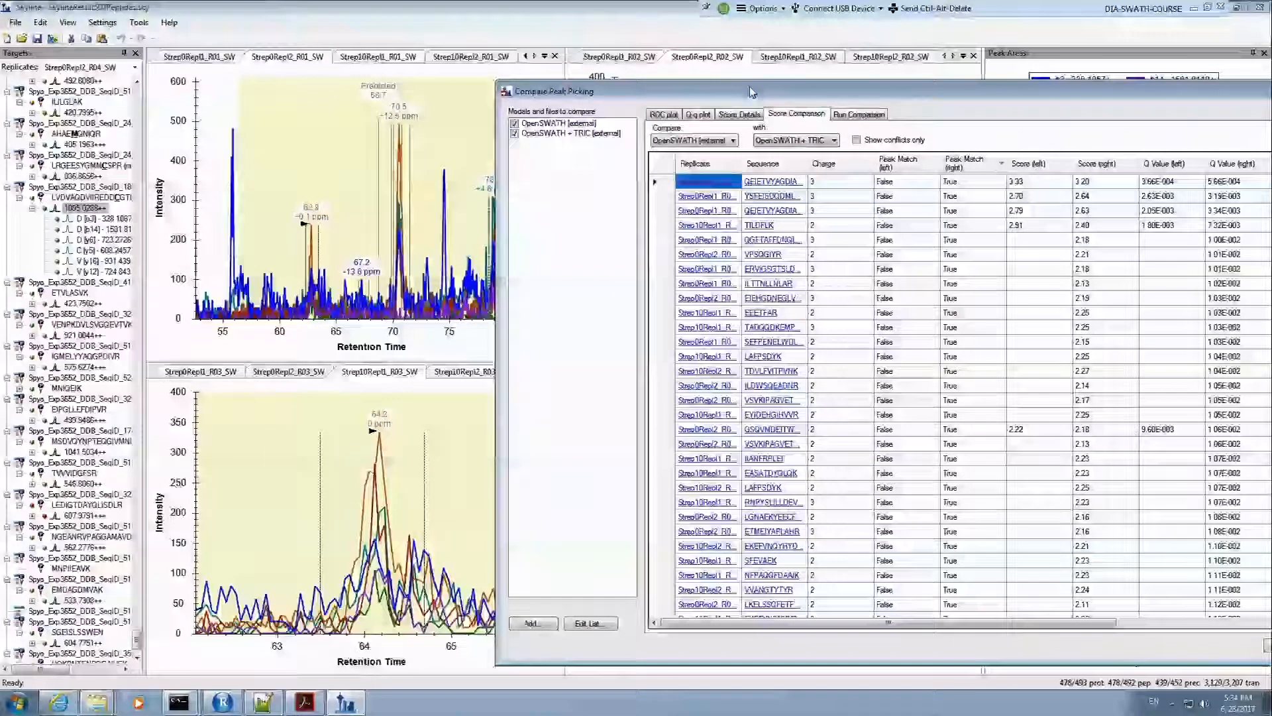
{"action": "left_click_drag", "start_coordinate": [745, 91], "coordinate": [598, 177]}
{"action": "left_click", "coordinate": [613, 263]}
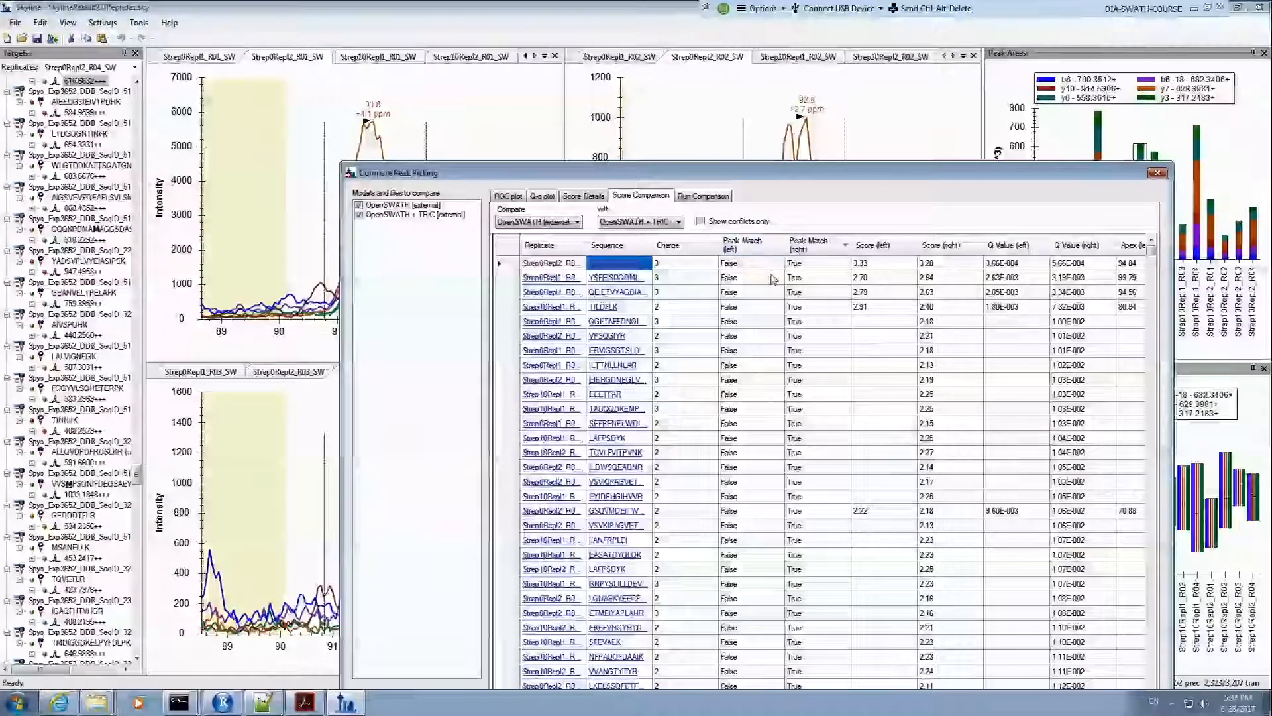
Step: Widen the Compare Peak Picking dialog to show the Apex and True Start Peak columns, and lower it to uncover the upper chromatograms
{"action": "left_click_drag", "start_coordinate": [729, 172], "coordinate": [681, 47]}
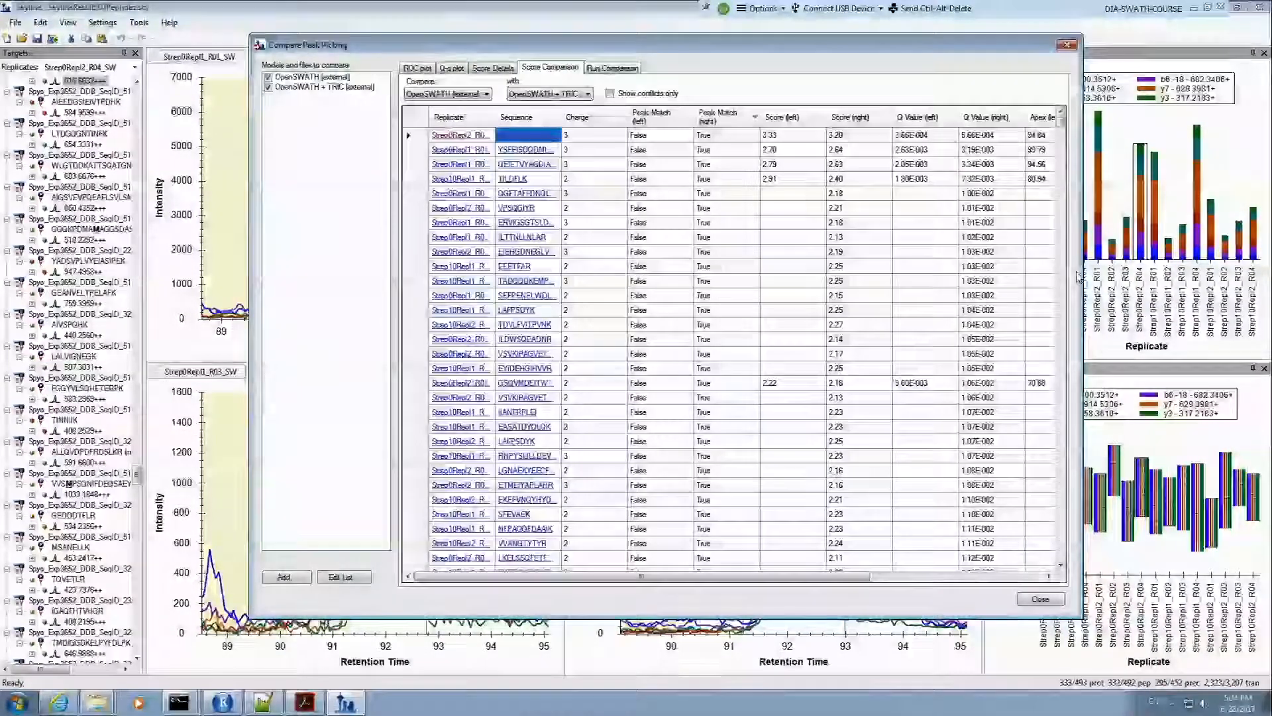
{"action": "left_click_drag", "start_coordinate": [1086, 268], "coordinate": [1264, 270]}
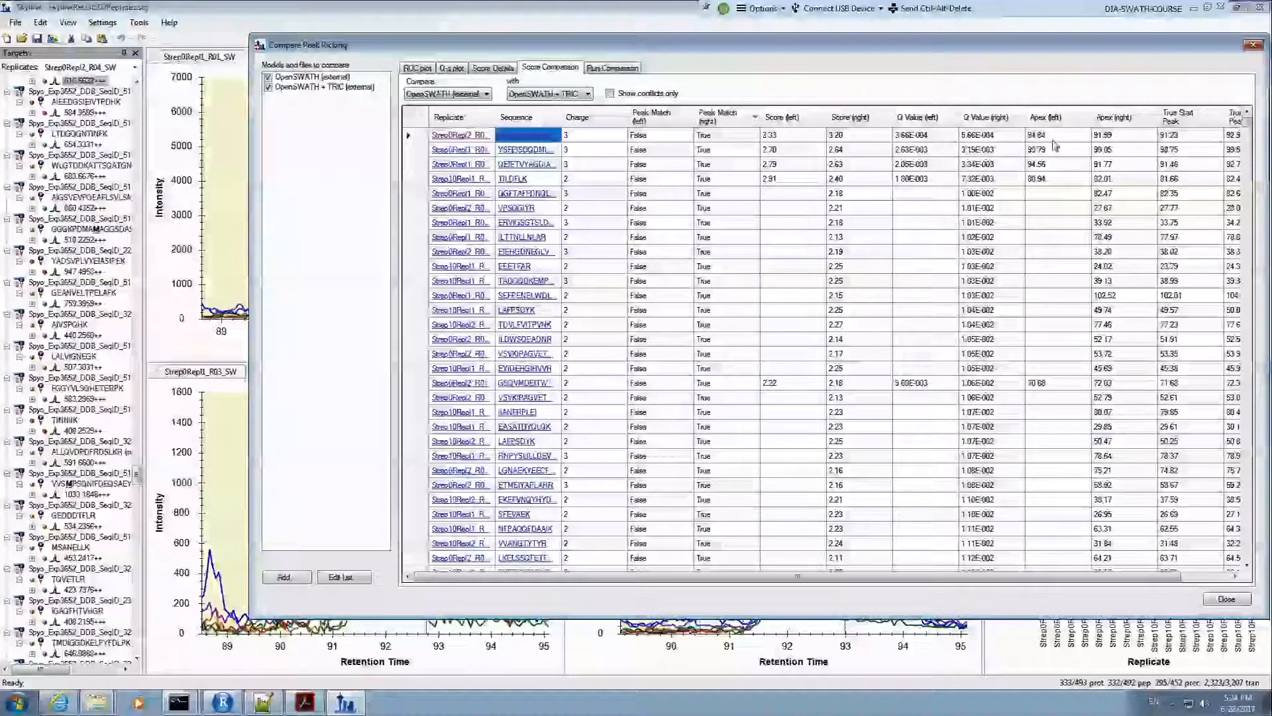
{"action": "left_click_drag", "start_coordinate": [1048, 44], "coordinate": [996, 530]}
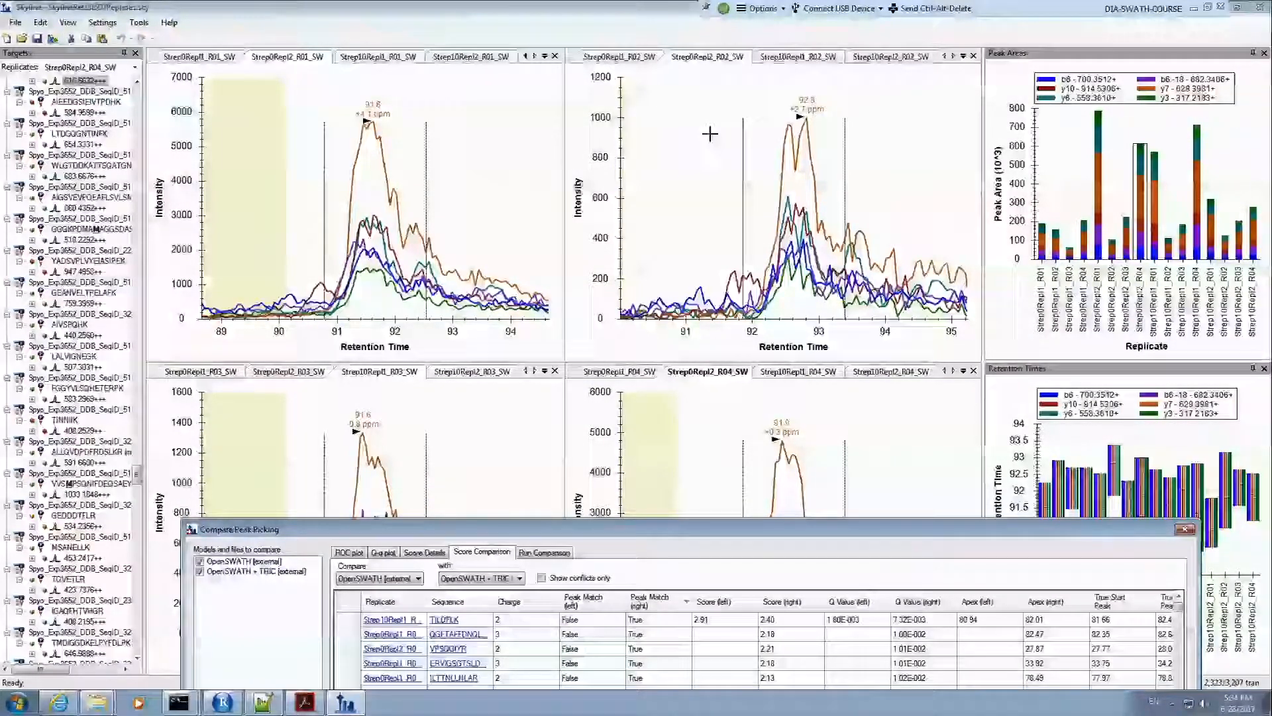
Step: Examine the peptide's peaks in the Strep0Repl2_R02_SW and Strep0Repl2_R04_SW chromatograms, moving the comparison dialog clear of them
{"action": "left_click", "coordinate": [694, 148]}
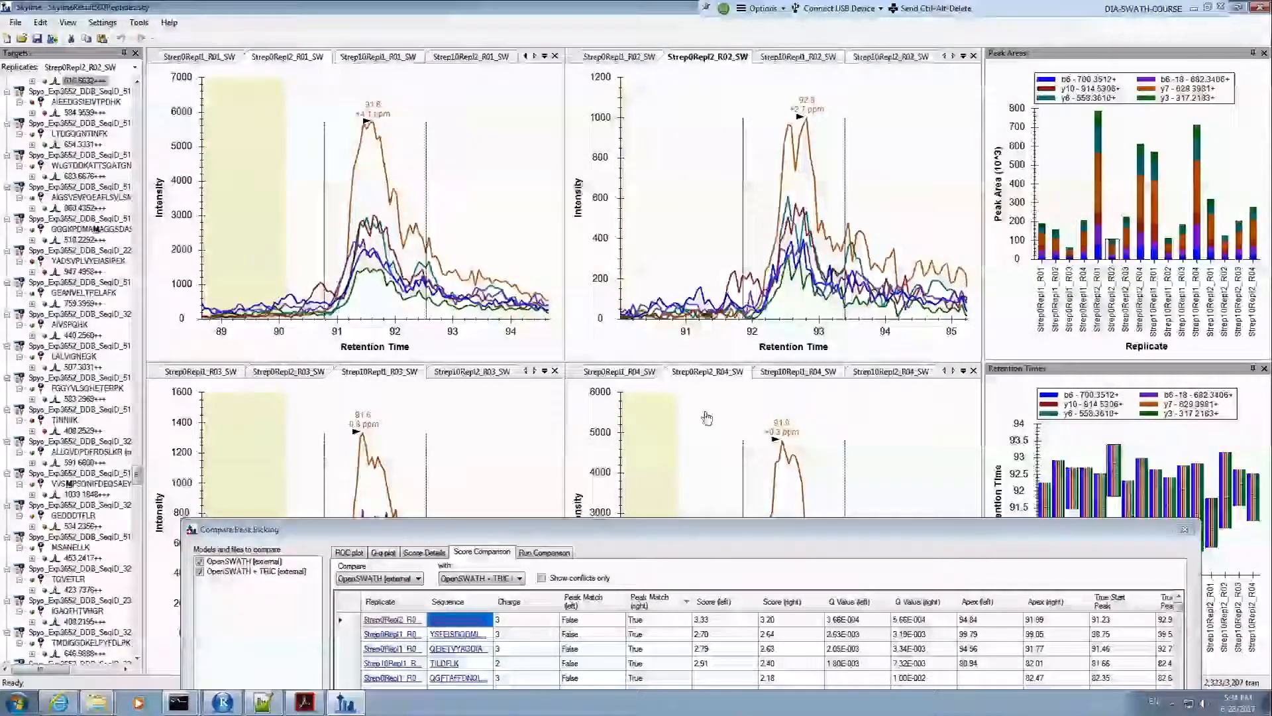
{"action": "scroll", "coordinate": [687, 455], "scroll_direction": "down", "scroll_amount": 3}
{"action": "scroll", "coordinate": [687, 455], "scroll_direction": "up", "scroll_amount": 2}
{"action": "scroll", "coordinate": [861, 427], "scroll_direction": "down", "scroll_amount": 2}
{"action": "scroll", "coordinate": [883, 426], "scroll_direction": "up", "scroll_amount": 2}
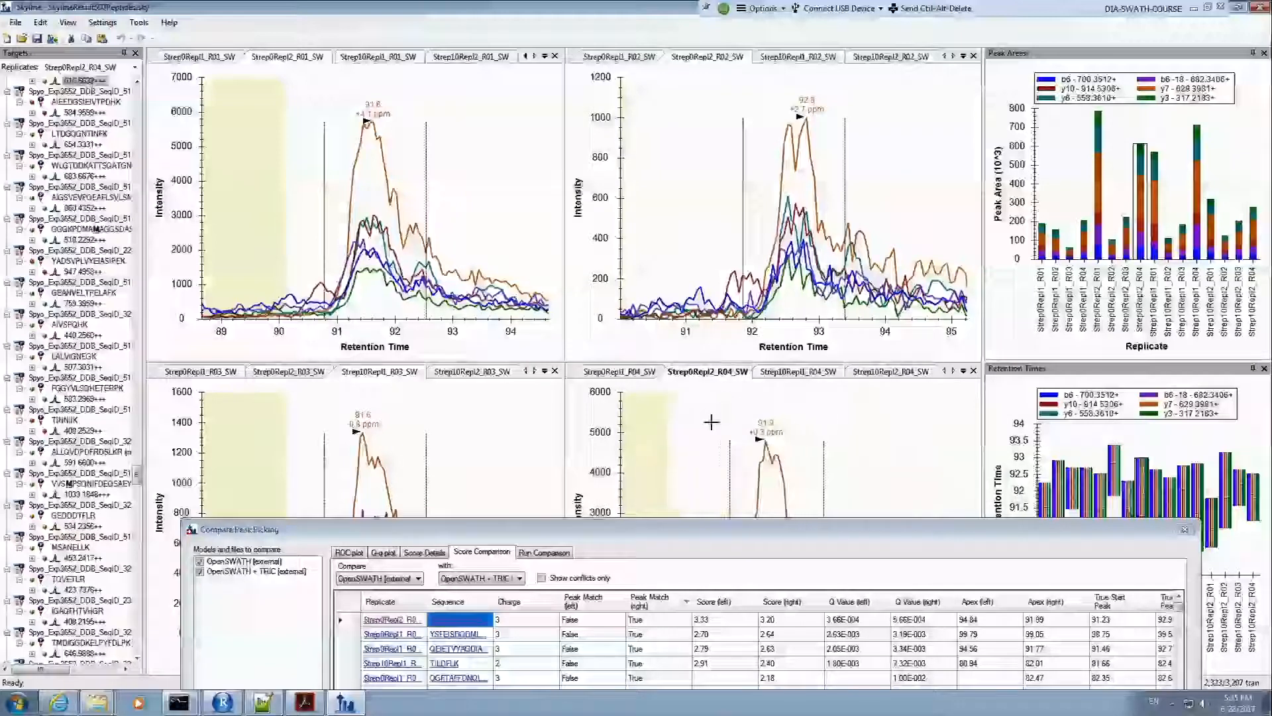
{"action": "left_click_drag", "start_coordinate": [774, 534], "coordinate": [775, 670]}
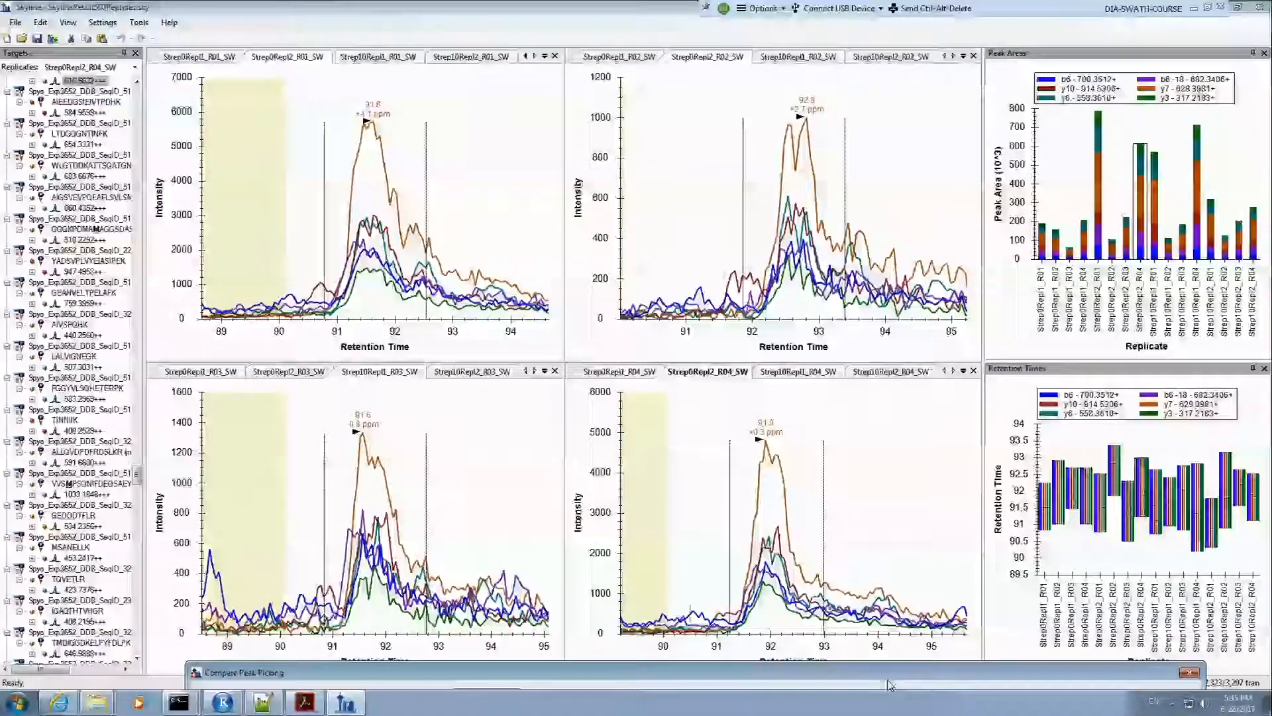
Step: Bring the score comparison table back into view and show the second row's peptide in its Strep0Repl1 replicate
{"action": "left_click_drag", "start_coordinate": [885, 672], "coordinate": [839, 334]}
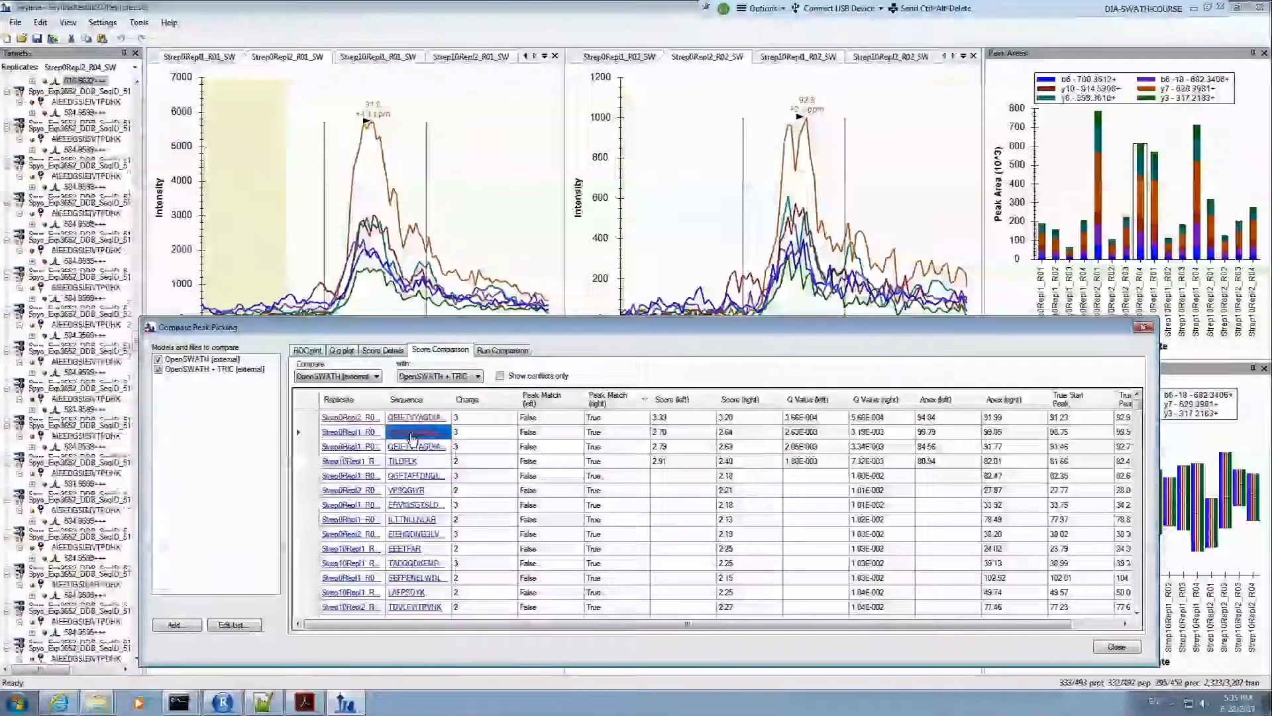
{"action": "left_click", "coordinate": [354, 433]}
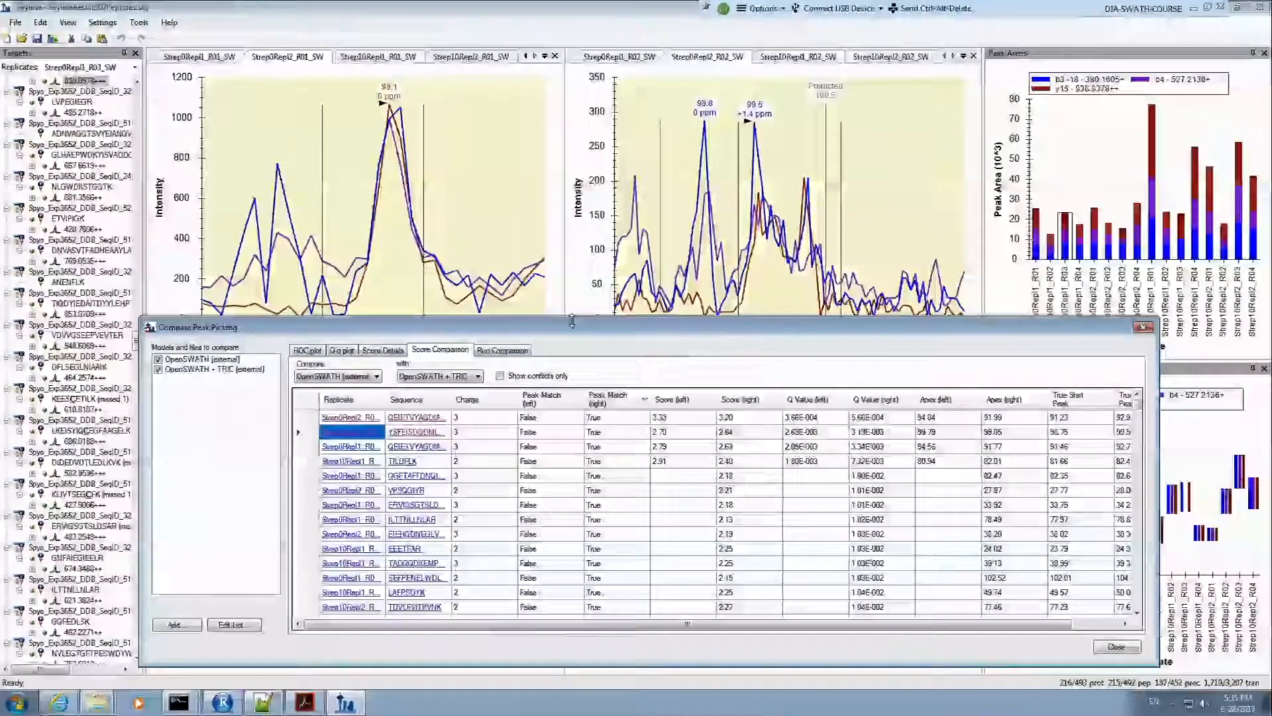
Step: Check the second row's peptide in the lower chromatograms, and widen the Compare Peak Picking dialog to show the full True End Peak column
{"action": "left_click_drag", "start_coordinate": [571, 324], "coordinate": [576, 570]}
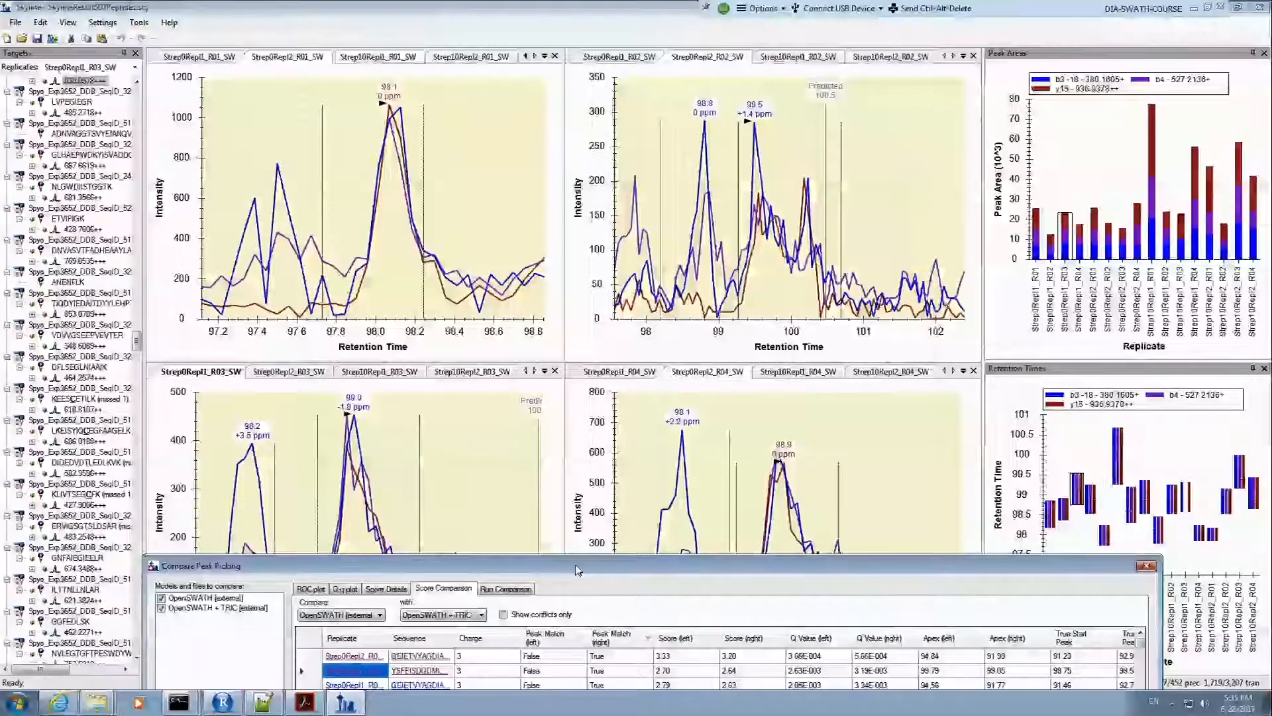
{"action": "left_click_drag", "start_coordinate": [576, 570], "coordinate": [541, 292]}
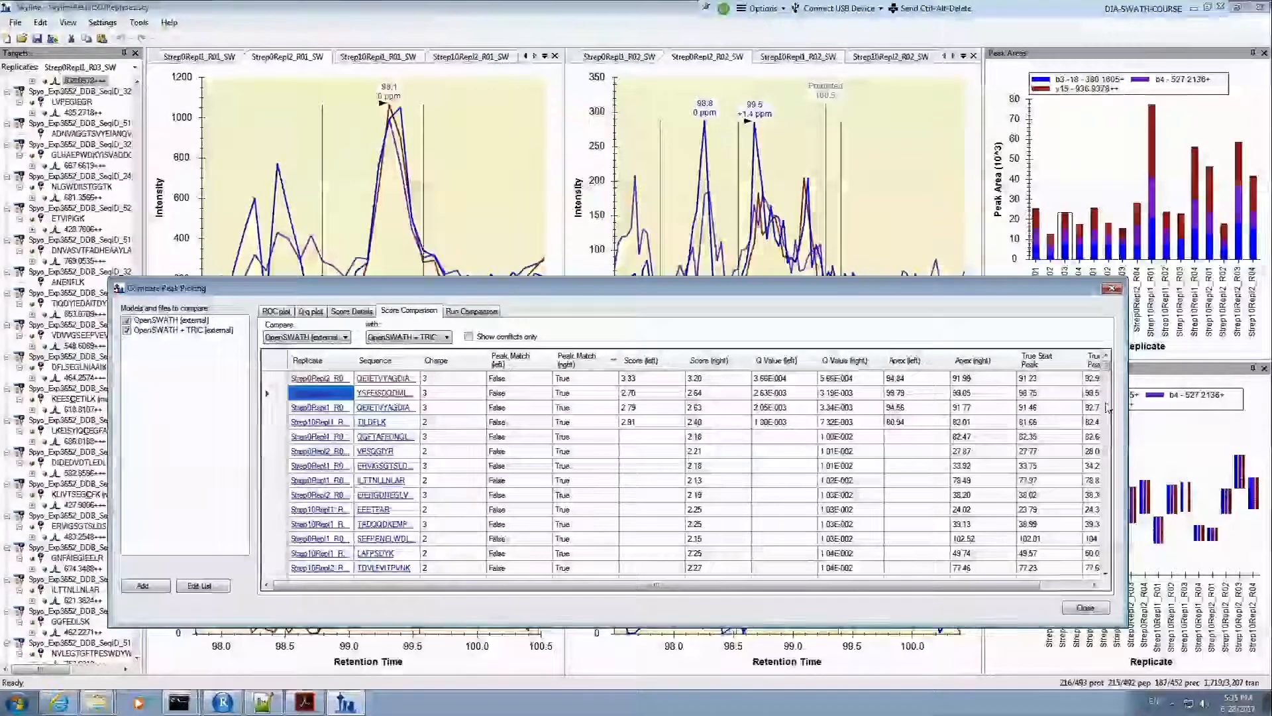
{"action": "left_click_drag", "start_coordinate": [1186, 414], "coordinate": [1228, 416]}
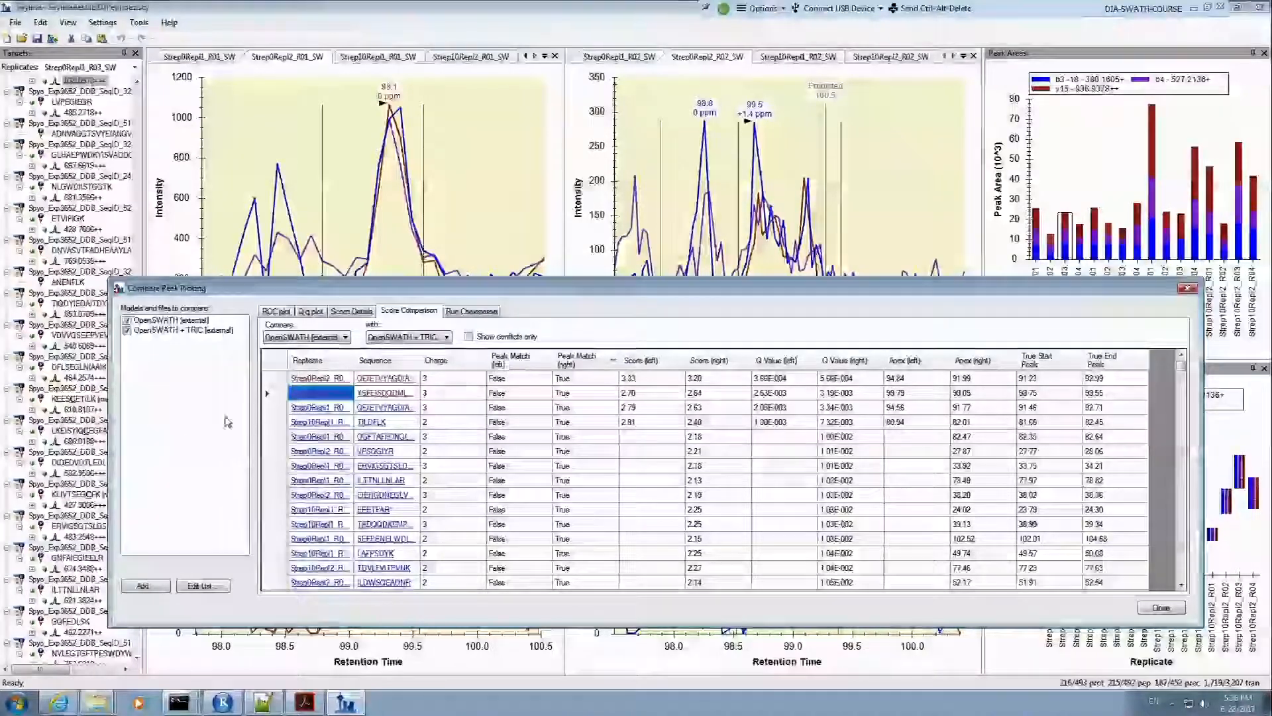
Step: Show the second row's peptide in the document and examine all four chromatograms, moving the comparison dialog clear of them and back
{"action": "left_click", "coordinate": [371, 394]}
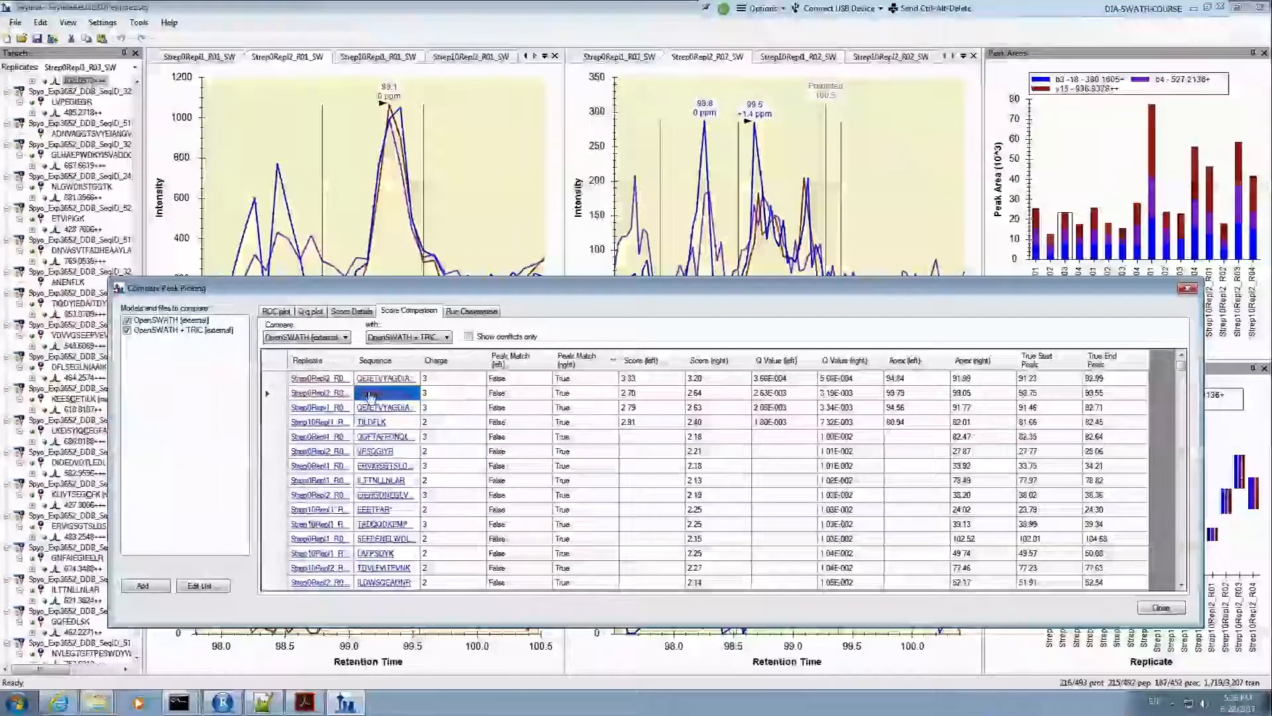
{"action": "left_click_drag", "start_coordinate": [424, 289], "coordinate": [469, 679]}
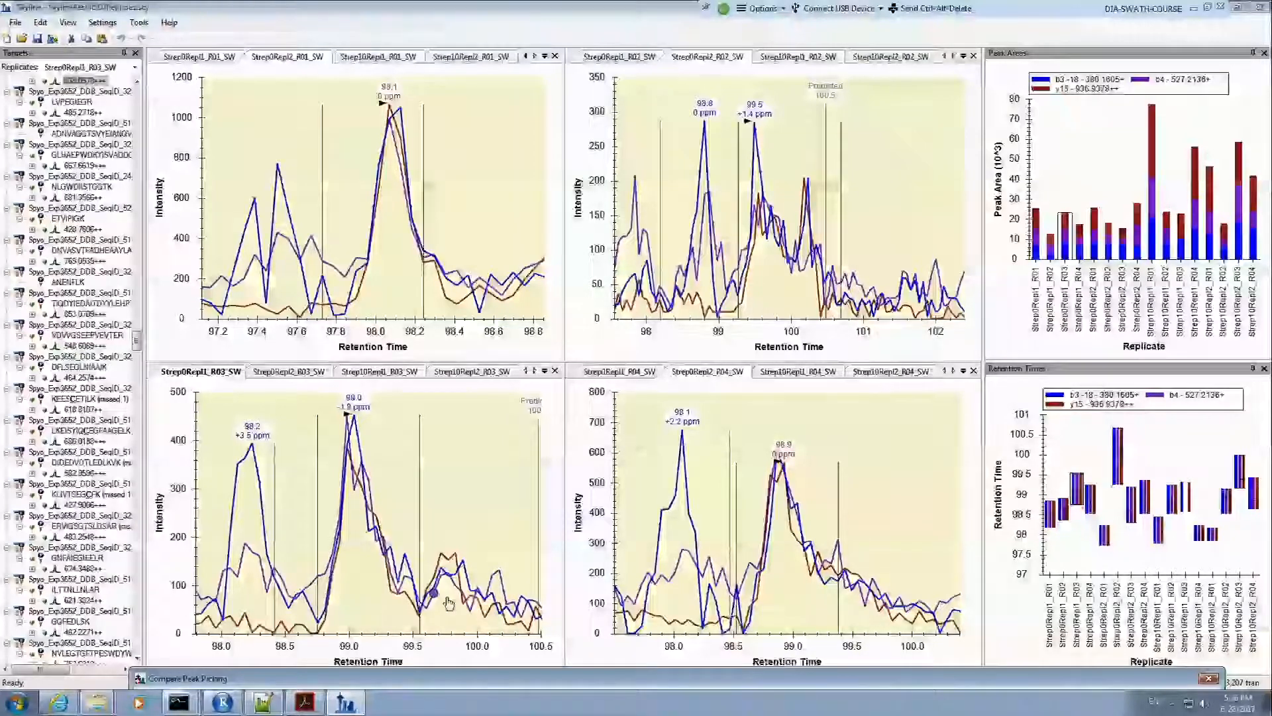
{"action": "left_click_drag", "start_coordinate": [591, 679], "coordinate": [519, 145]}
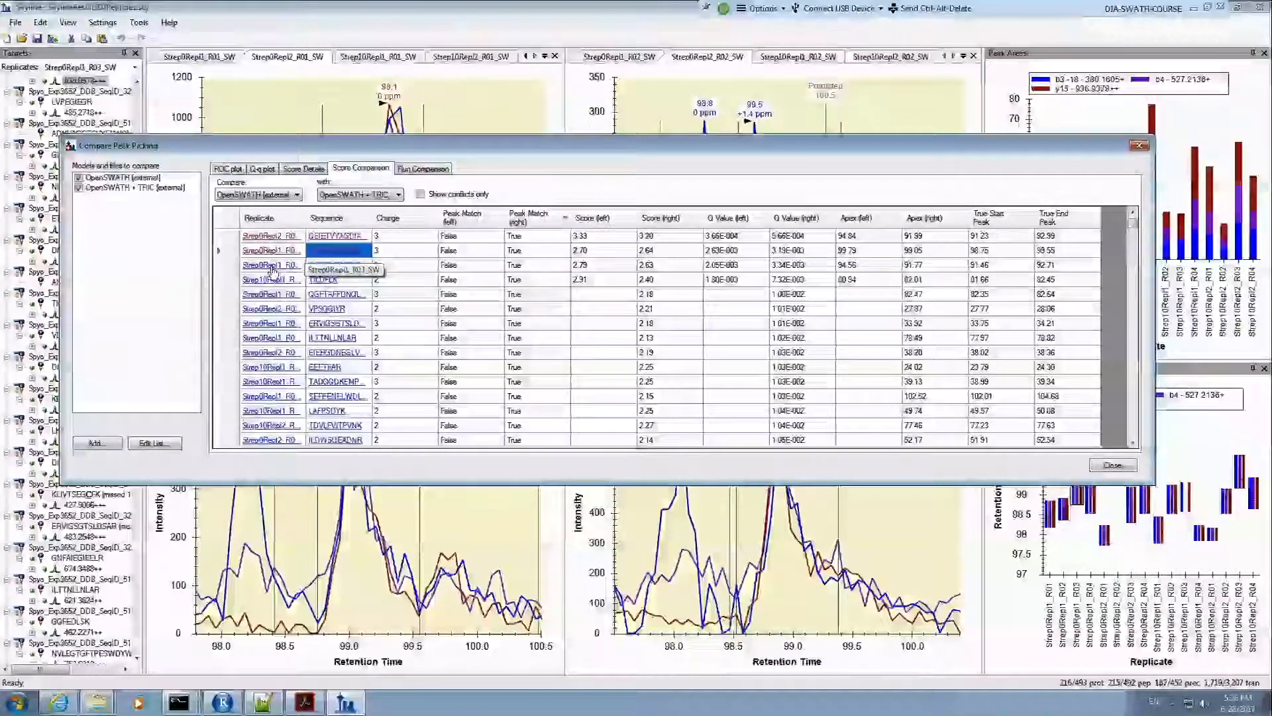
Step: Show the third row's peptide and examine its peak in a wider retention time range of the Strep0Repl1_R03_SW chromatogram
{"action": "left_click", "coordinate": [324, 265]}
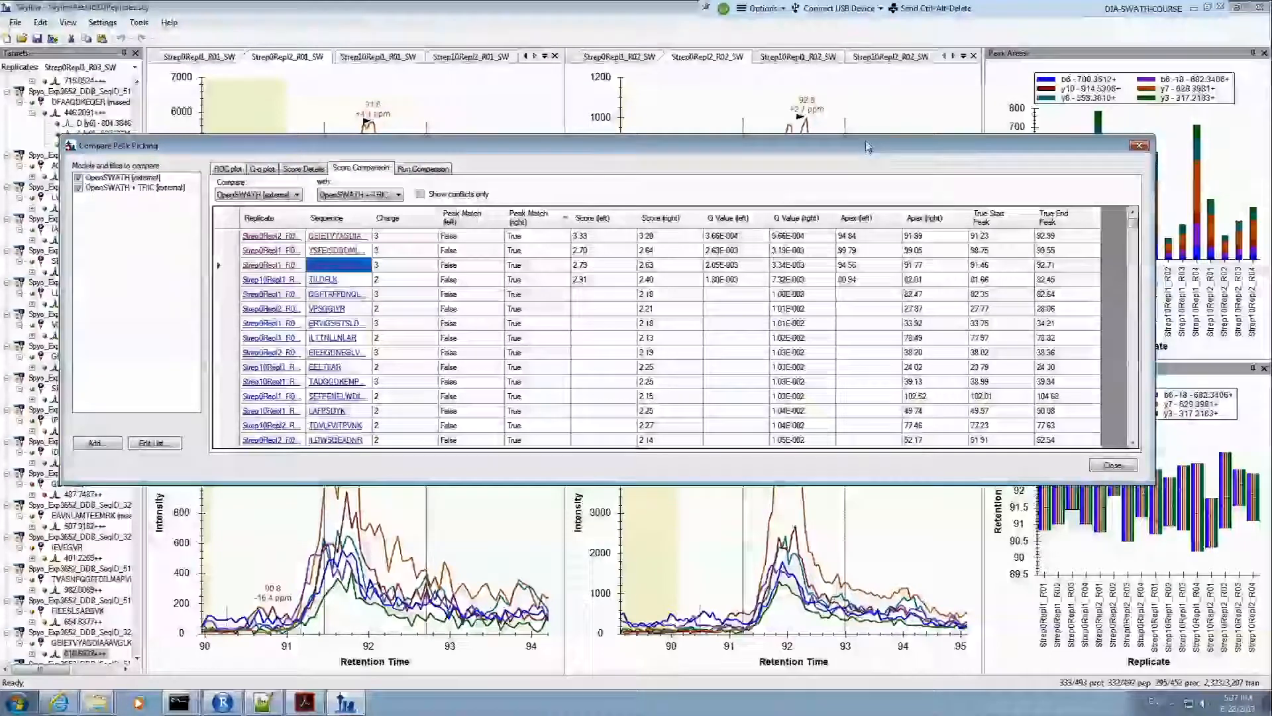
{"action": "left_click_drag", "start_coordinate": [872, 153], "coordinate": [821, 669]}
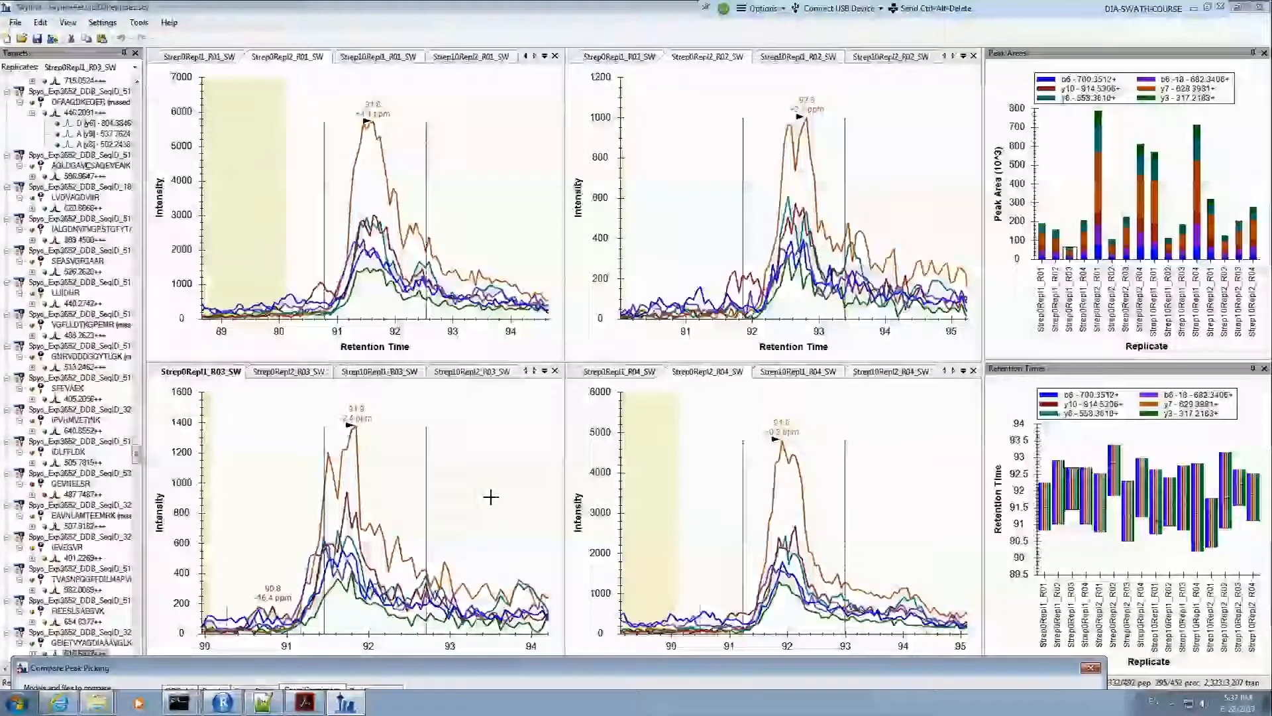
{"action": "scroll", "coordinate": [490, 497], "scroll_direction": "down", "scroll_amount": 1}
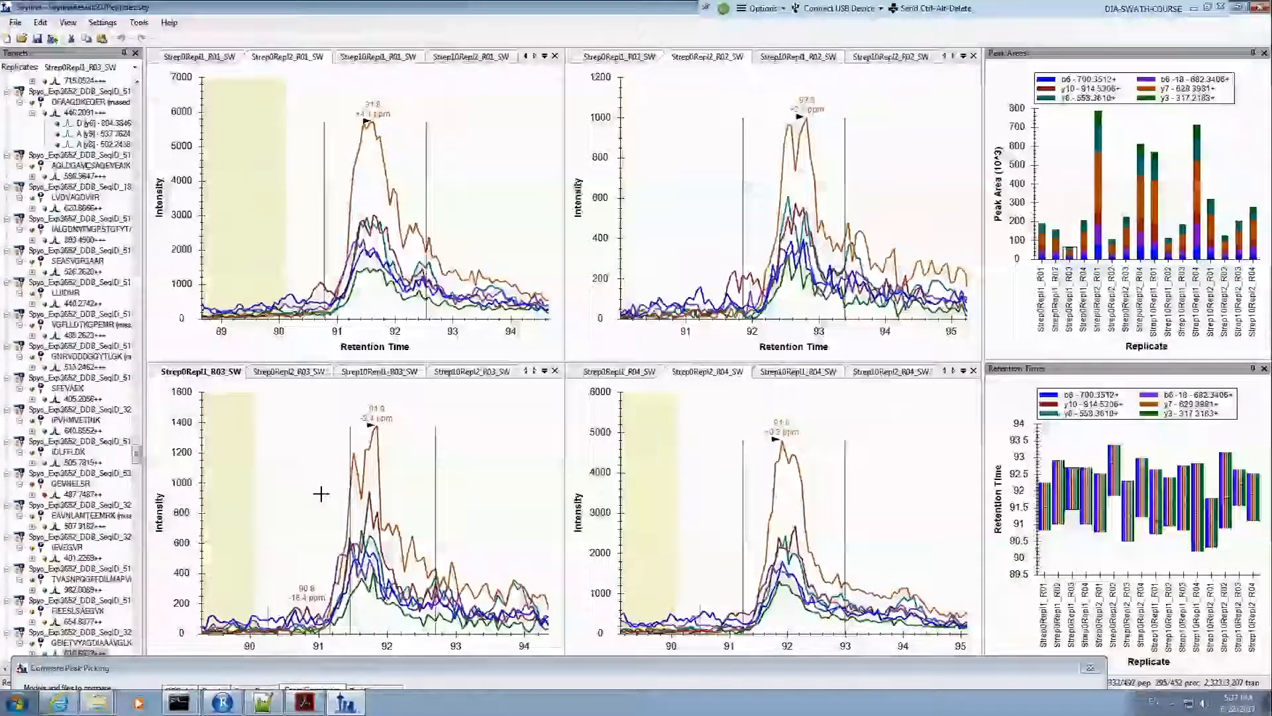
{"action": "scroll", "coordinate": [308, 491], "scroll_direction": "down", "scroll_amount": 2}
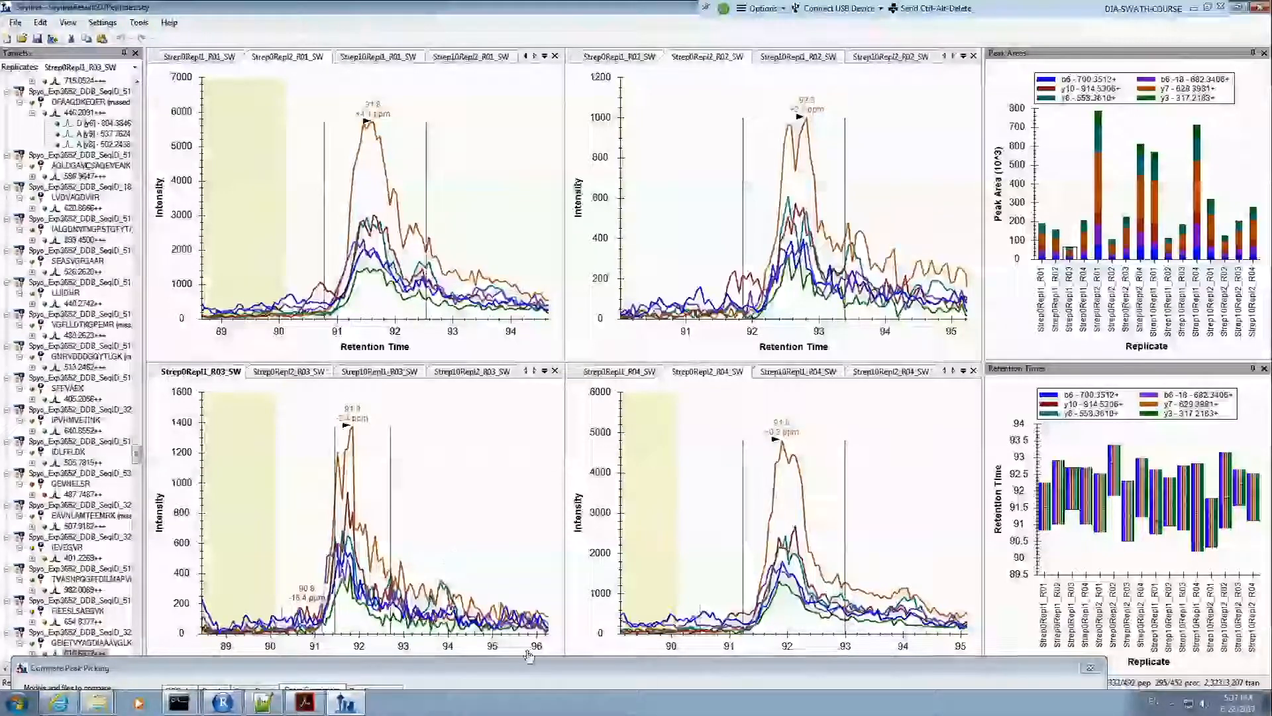
Step: Bring the score comparison table back into view and make the Compare Peak Picking dialog taller to list more rows
{"action": "double_click", "coordinate": [600, 670]}
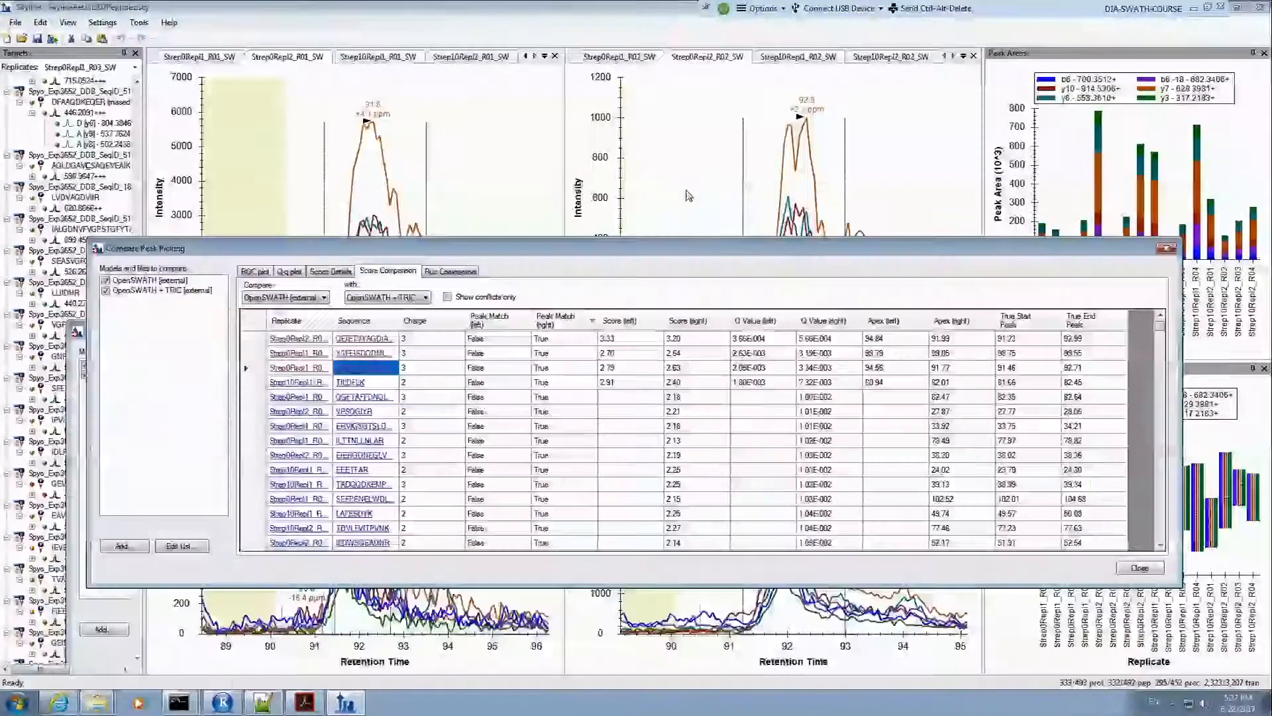
{"action": "left_click_drag", "start_coordinate": [684, 501], "coordinate": [680, 616]}
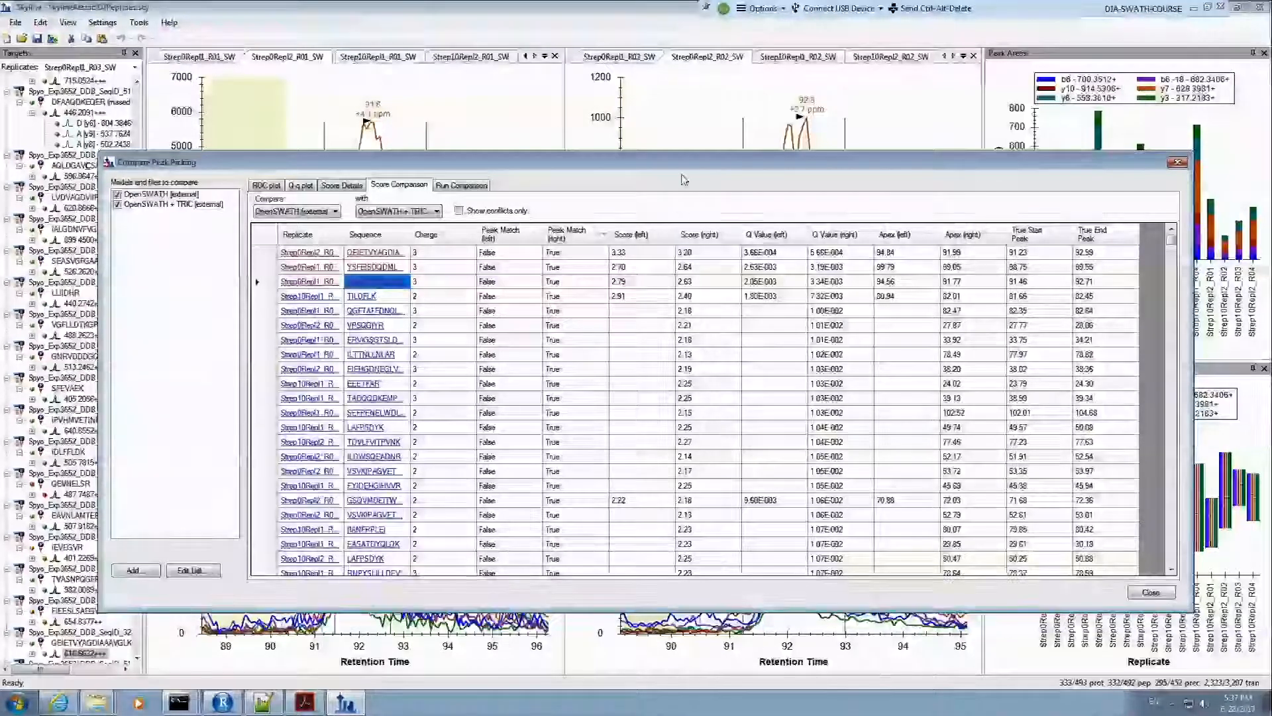
{"action": "left_click_drag", "start_coordinate": [681, 151], "coordinate": [677, 89]}
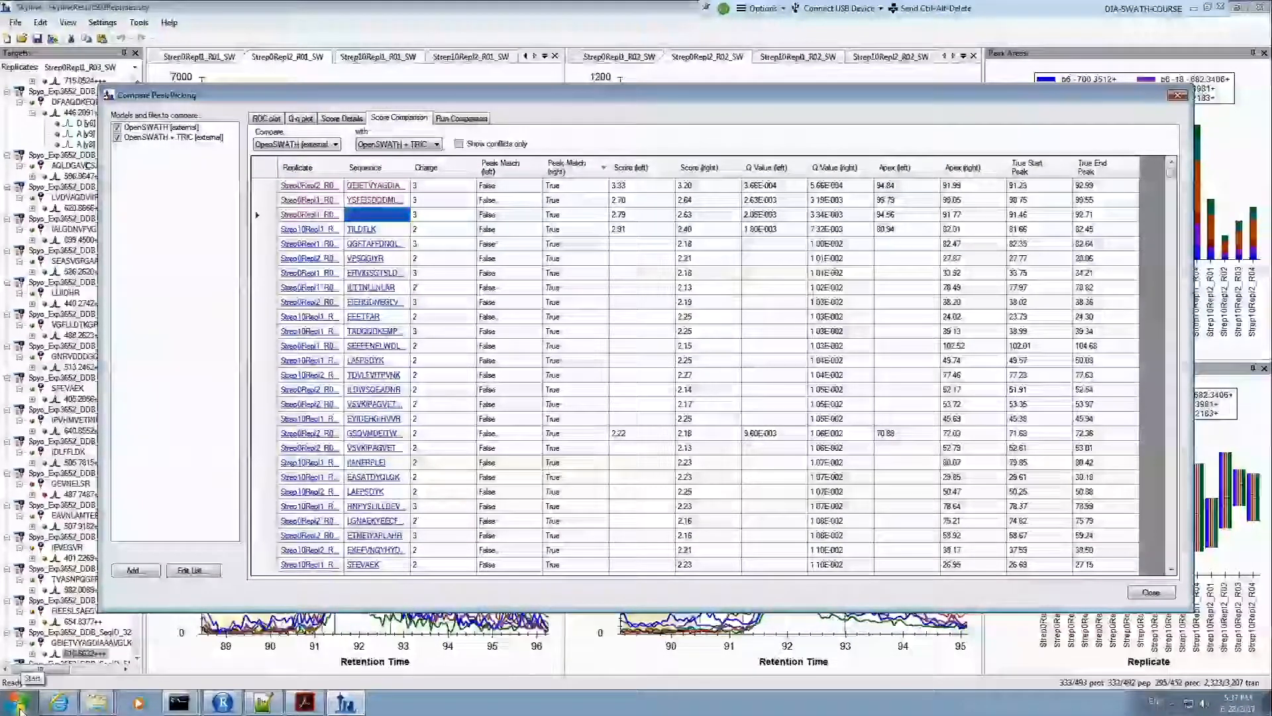
Step: Show the run comparison bar chart of total correct peaks per replicate, resizing and moving the dialog to uncover the chromatograms
{"action": "left_click", "coordinate": [452, 120]}
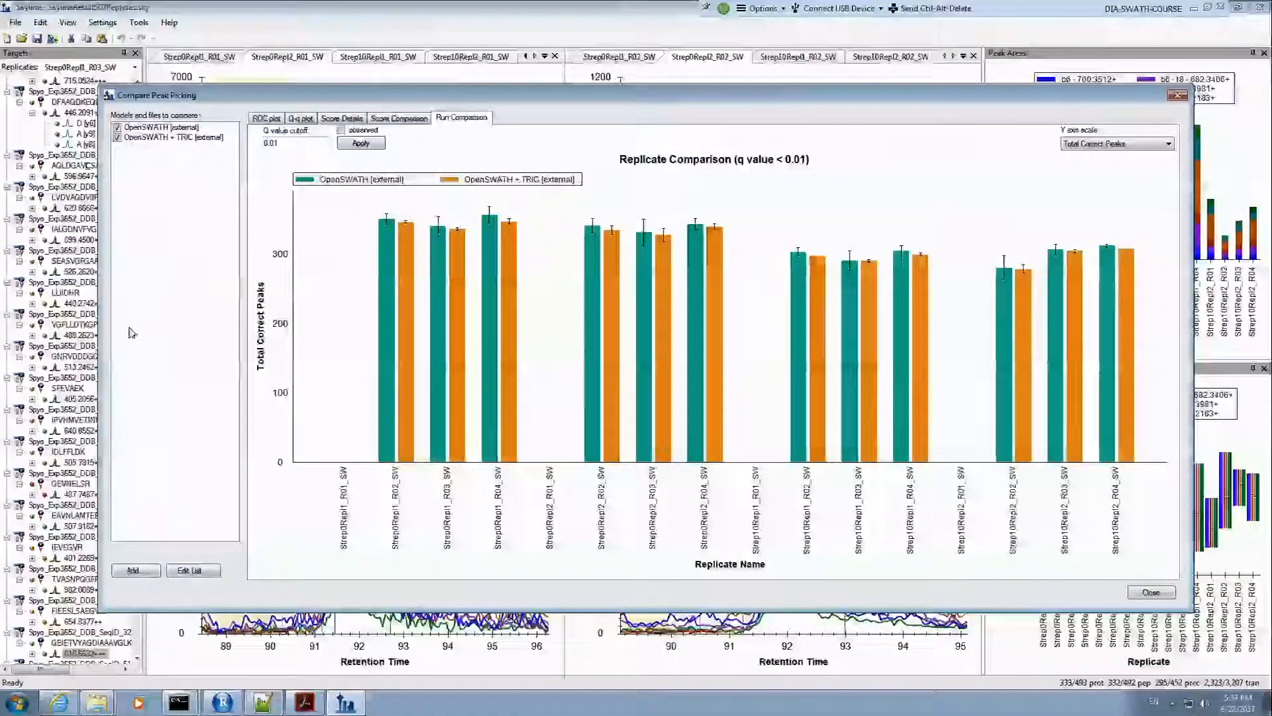
{"action": "left_click_drag", "start_coordinate": [101, 324], "coordinate": [516, 302]}
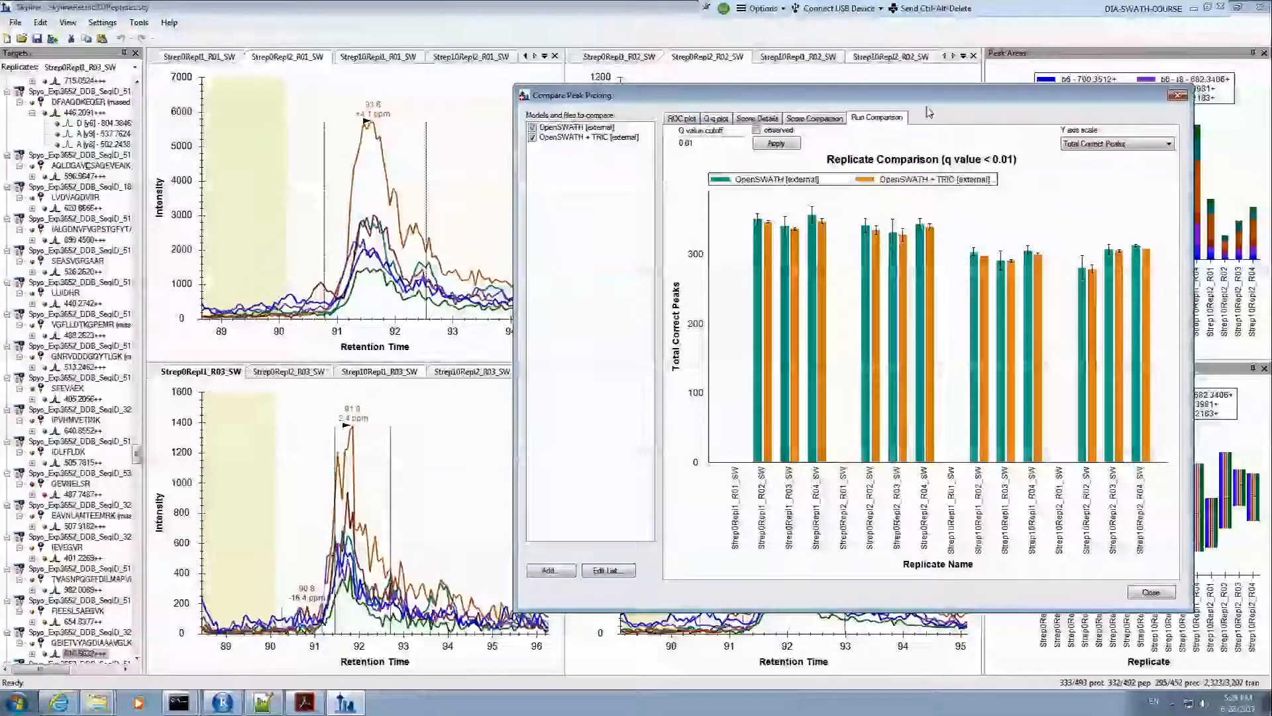
{"action": "left_click_drag", "start_coordinate": [918, 98], "coordinate": [623, 81]}
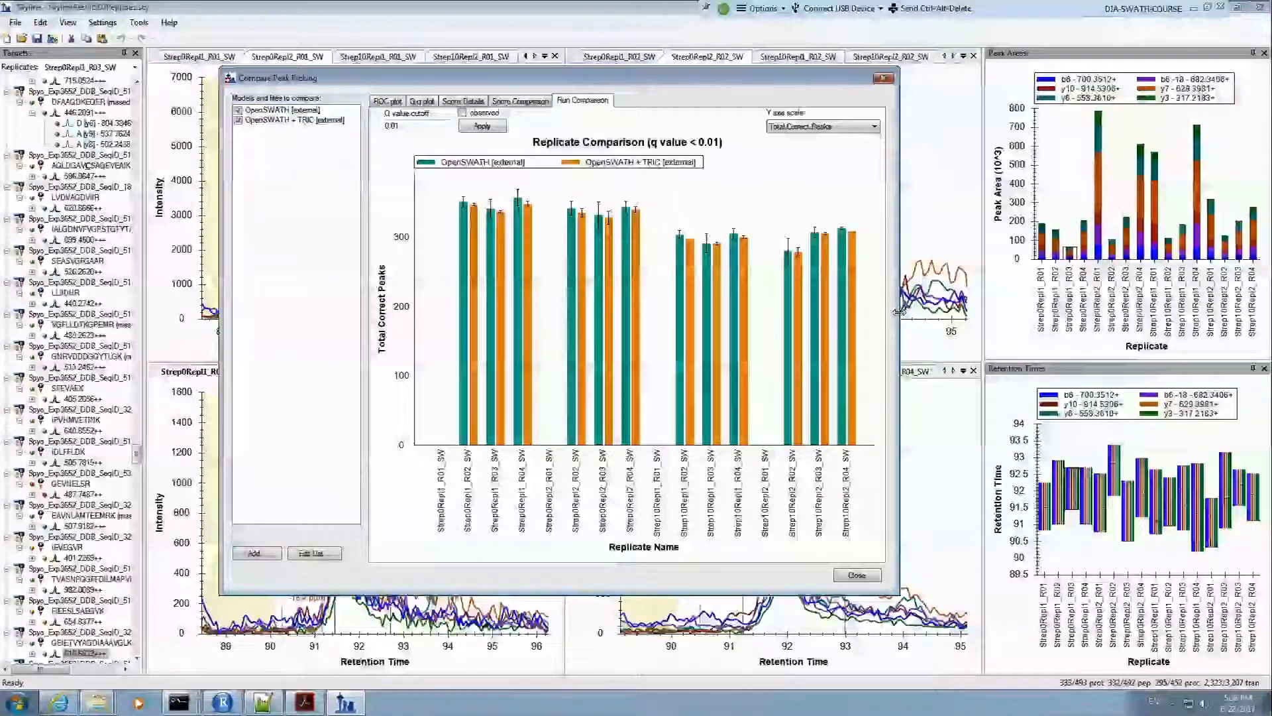
{"action": "left_click_drag", "start_coordinate": [899, 311], "coordinate": [1025, 312]}
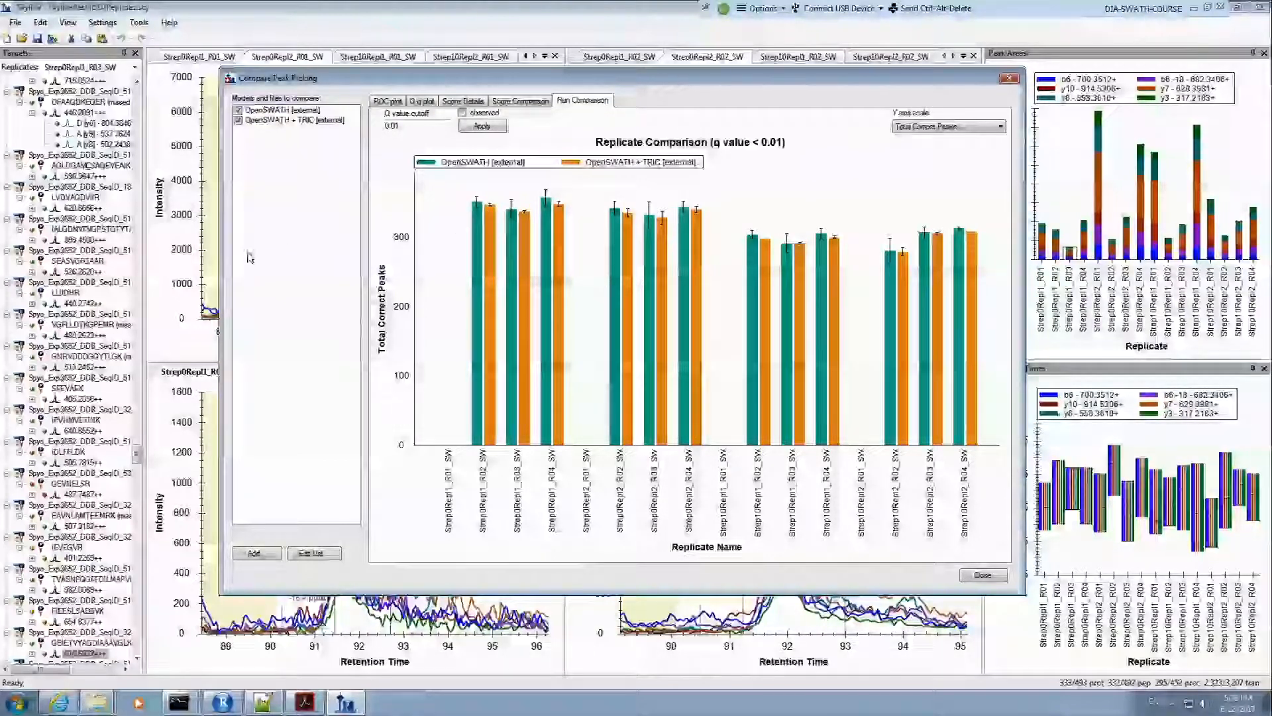
{"action": "left_click_drag", "start_coordinate": [222, 255], "coordinate": [485, 245]}
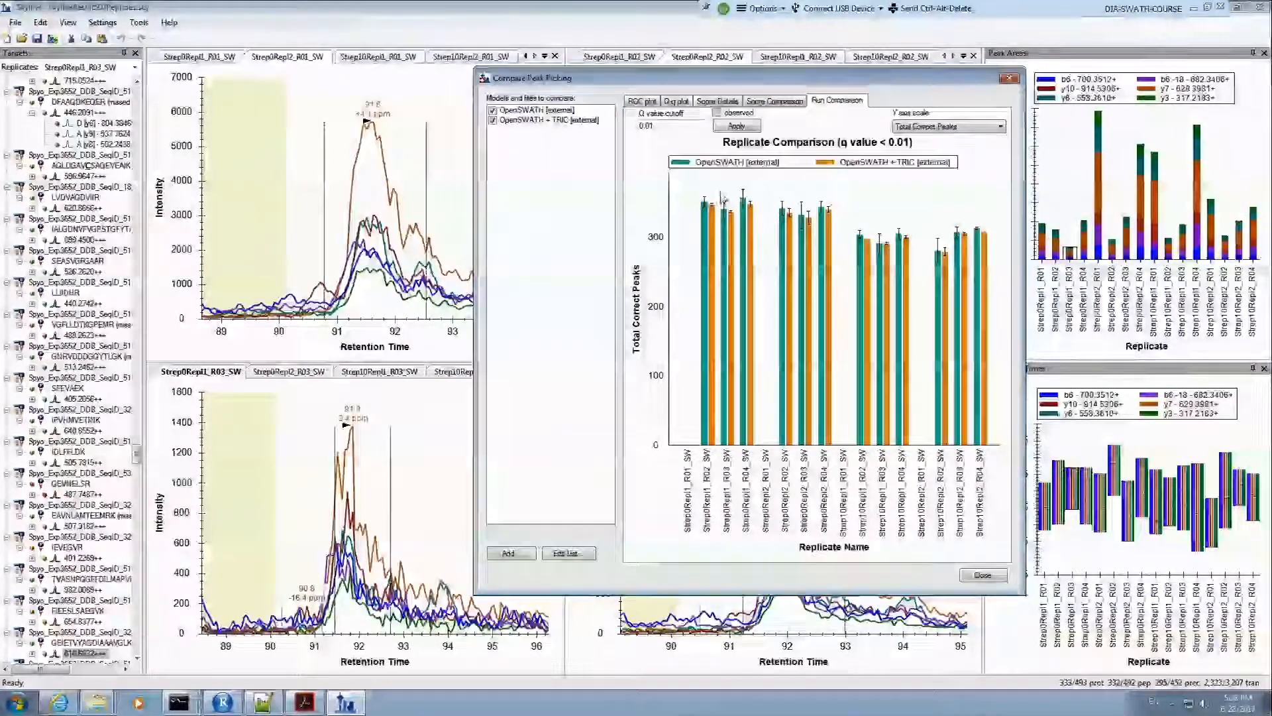
Step: Compare the replicates by q value cutoff and by observed FPR at 0.01, checking the Q-Q plot in between, and leave observed FPR on
{"action": "left_click", "coordinate": [716, 114]}
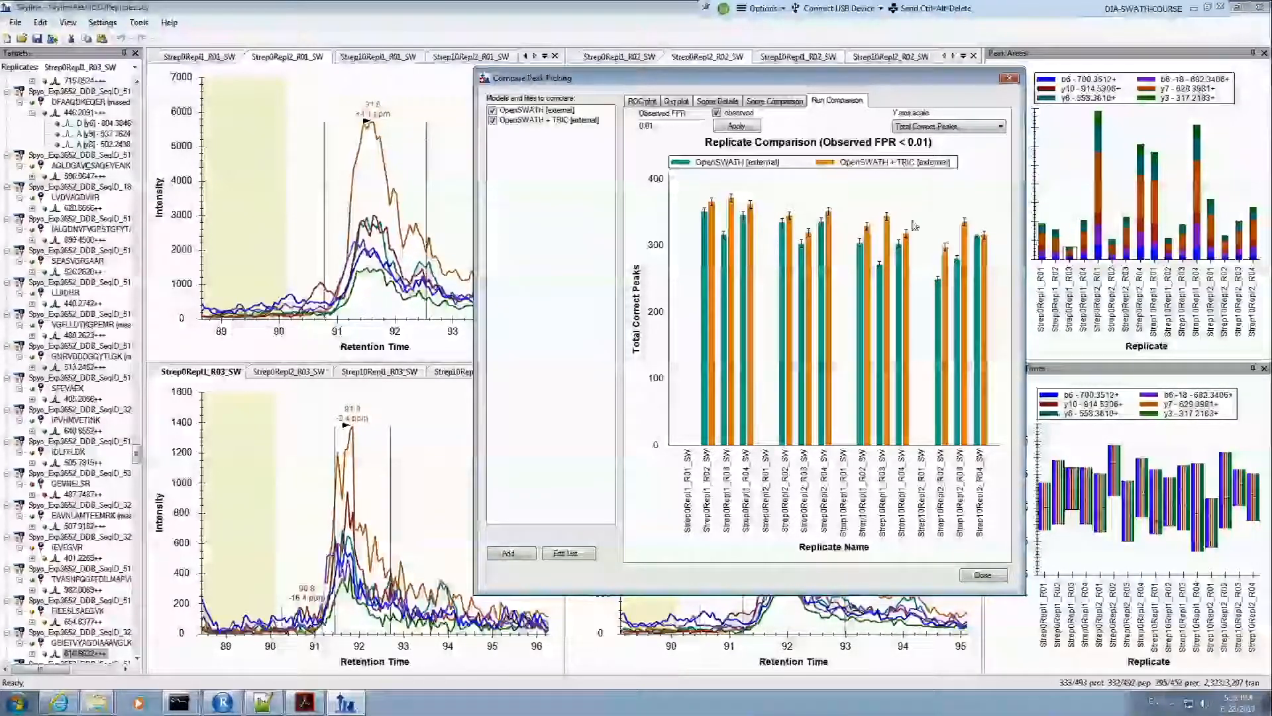
{"action": "left_click", "coordinate": [716, 112]}
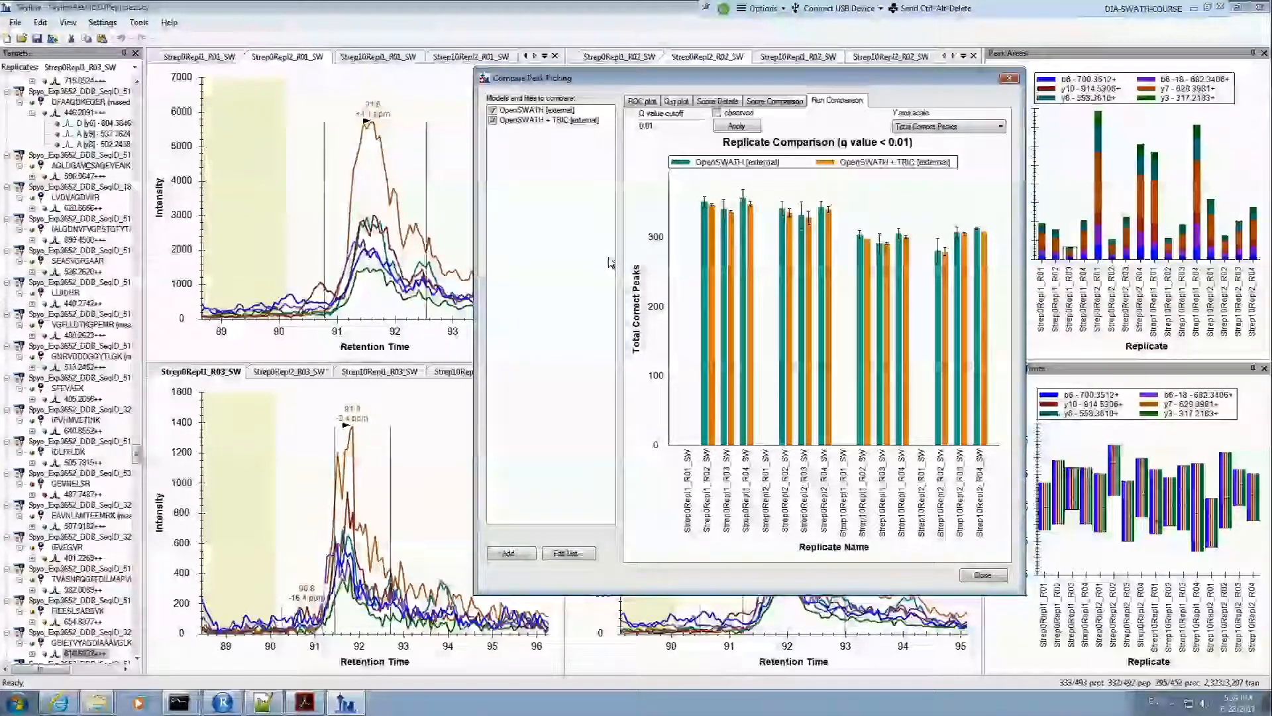
{"action": "left_click", "coordinate": [676, 100]}
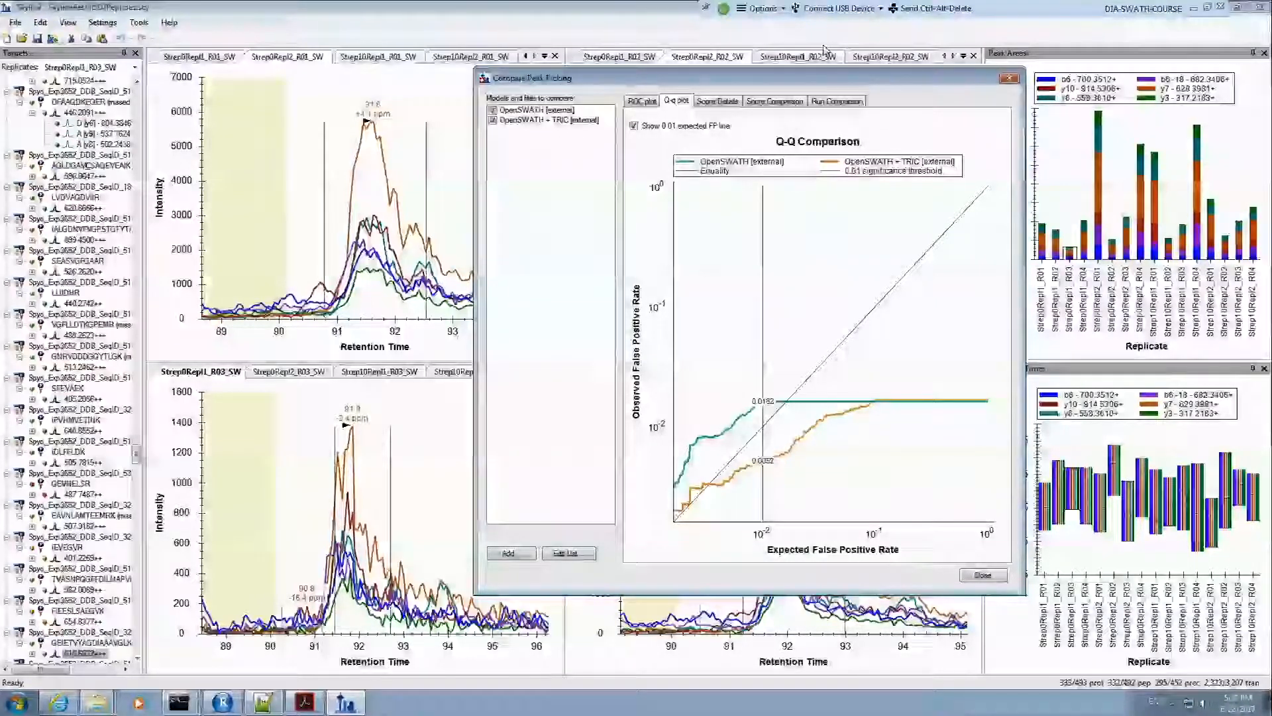
{"action": "left_click", "coordinate": [836, 100]}
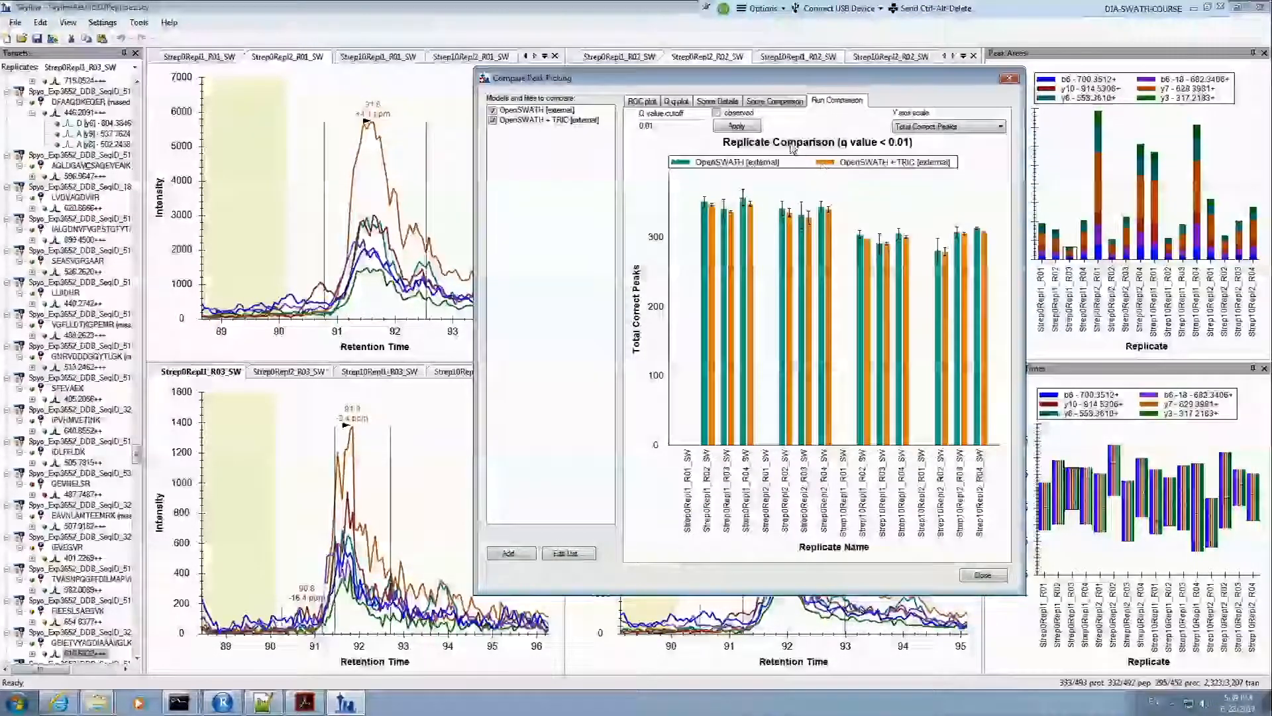
{"action": "left_click", "coordinate": [717, 113]}
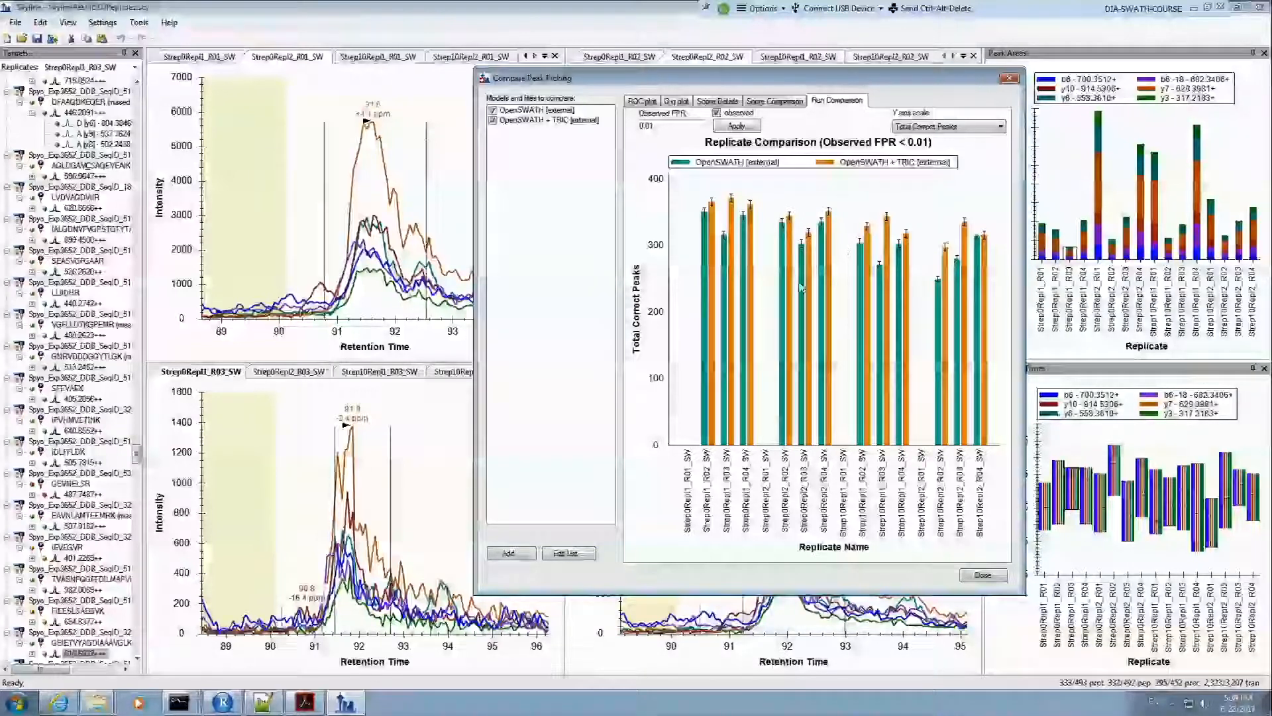
Step: Enlarge and reposition the dialog to examine the observed FPR replicate chart, and show the ROC plot comparison
{"action": "left_click_drag", "start_coordinate": [476, 415], "coordinate": [173, 432]}
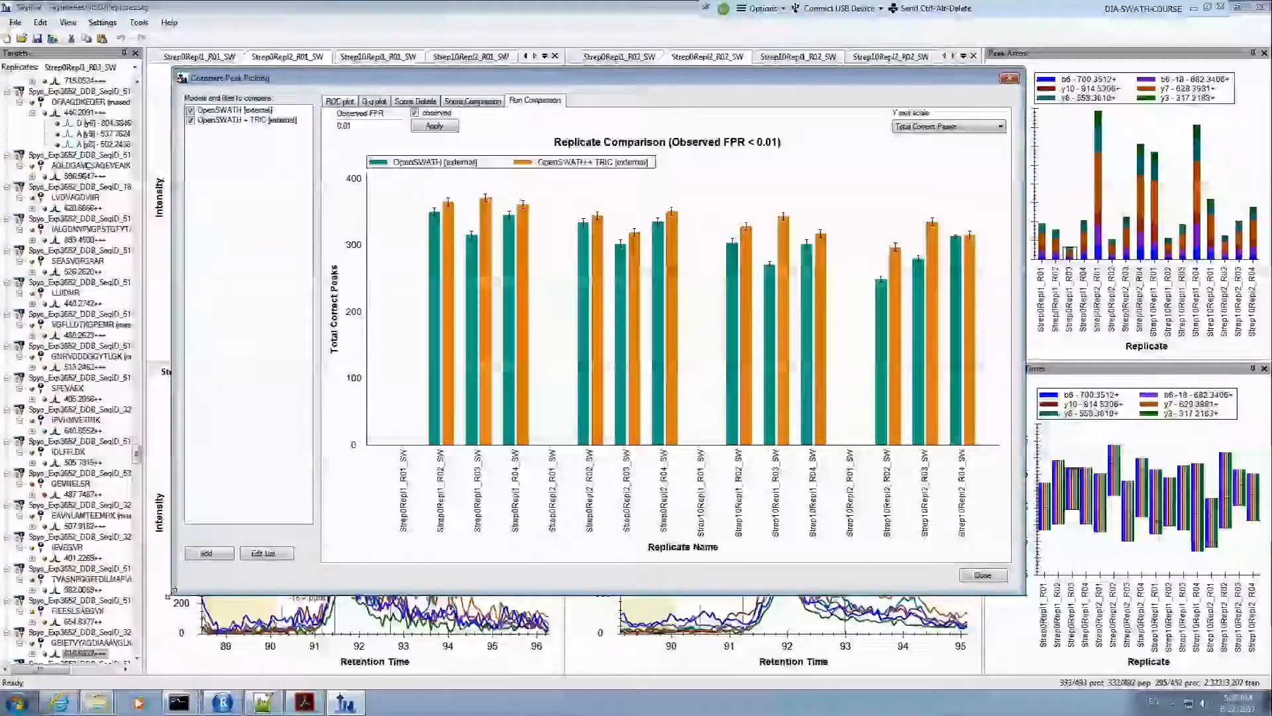
{"action": "left_click_drag", "start_coordinate": [172, 594], "coordinate": [96, 657]}
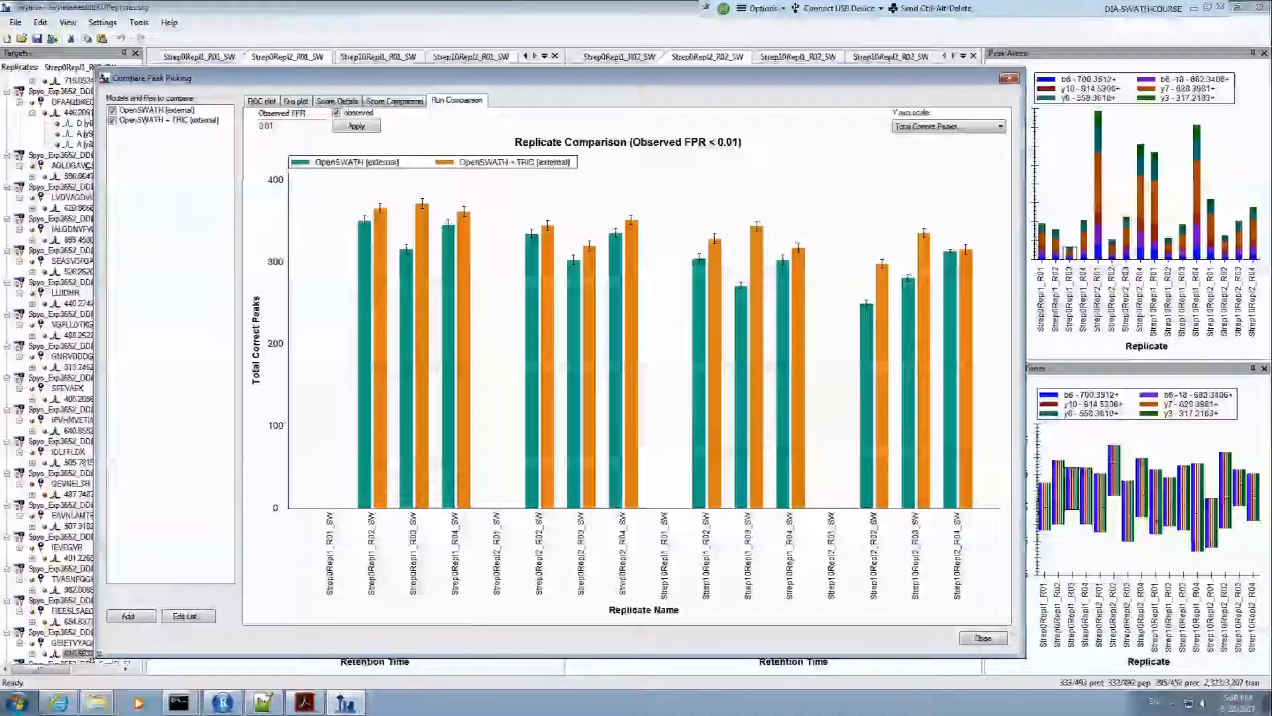
{"action": "left_click_drag", "start_coordinate": [705, 79], "coordinate": [895, 96]}
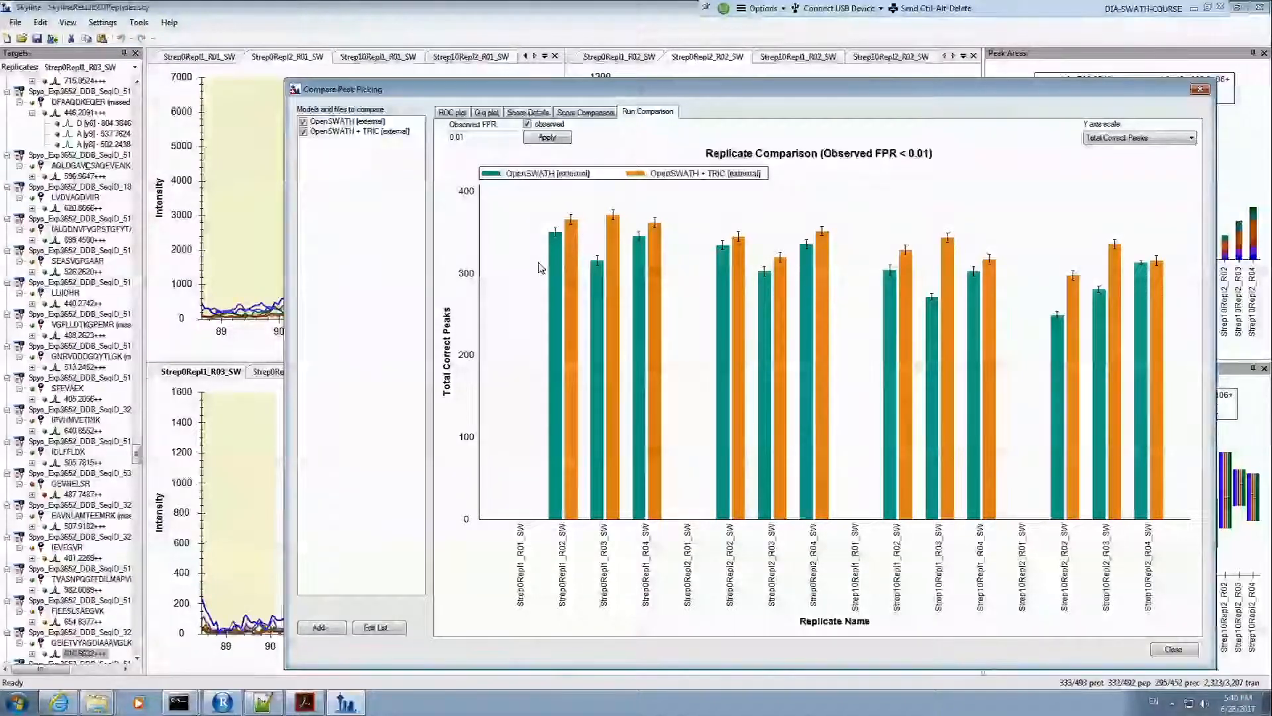
{"action": "left_click_drag", "start_coordinate": [981, 91], "coordinate": [984, 85]}
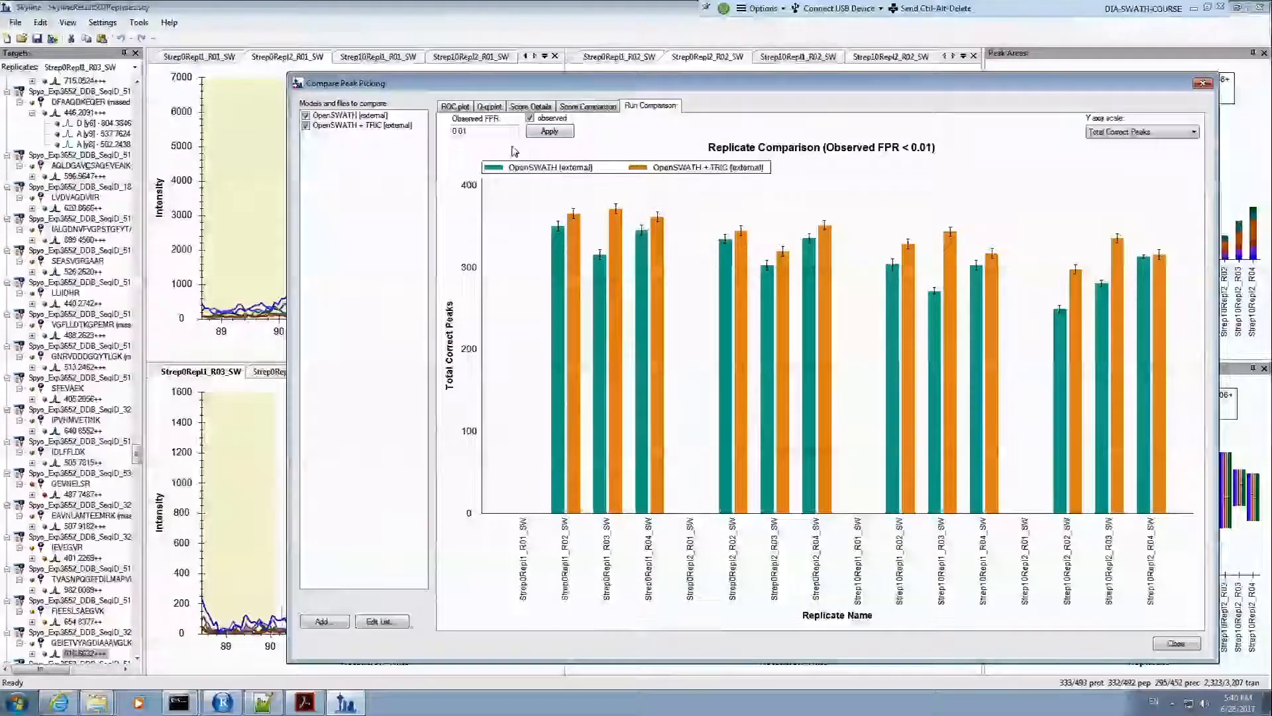
{"action": "left_click", "coordinate": [456, 107]}
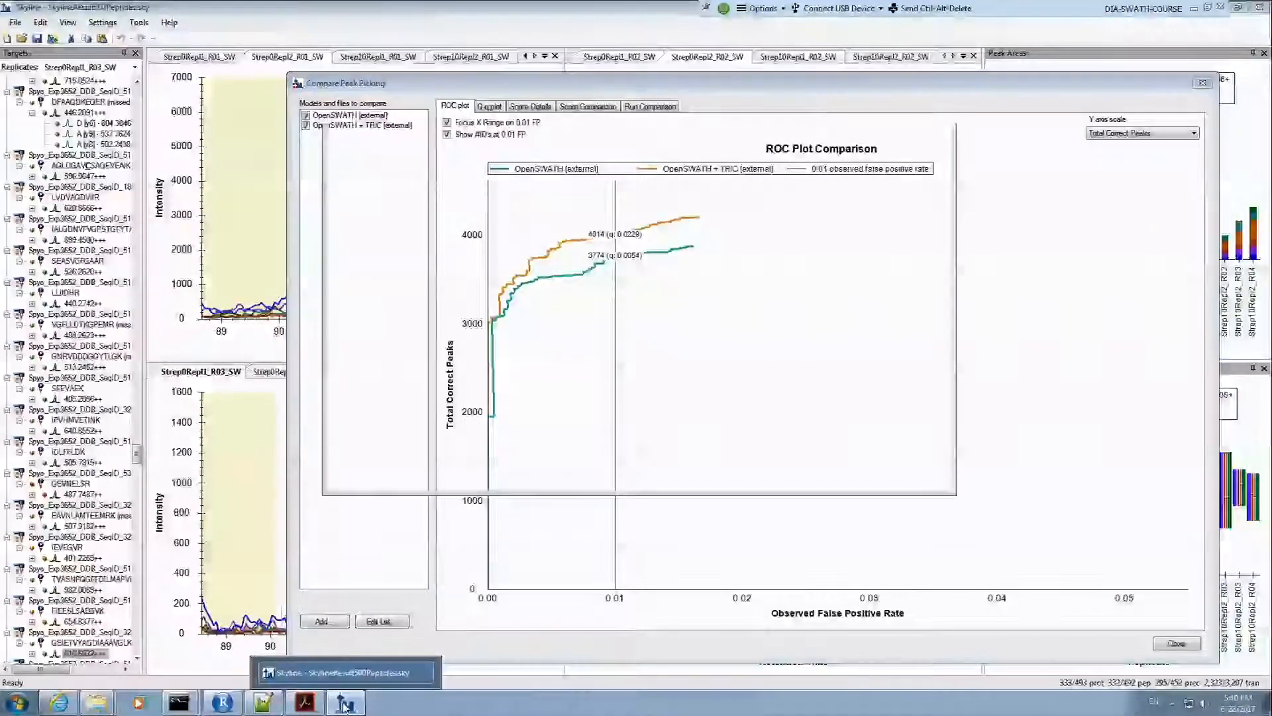
Step: Minimize the current Skyline document and start a second instance of Skyline (64 bit)
{"action": "left_click", "coordinate": [345, 707]}
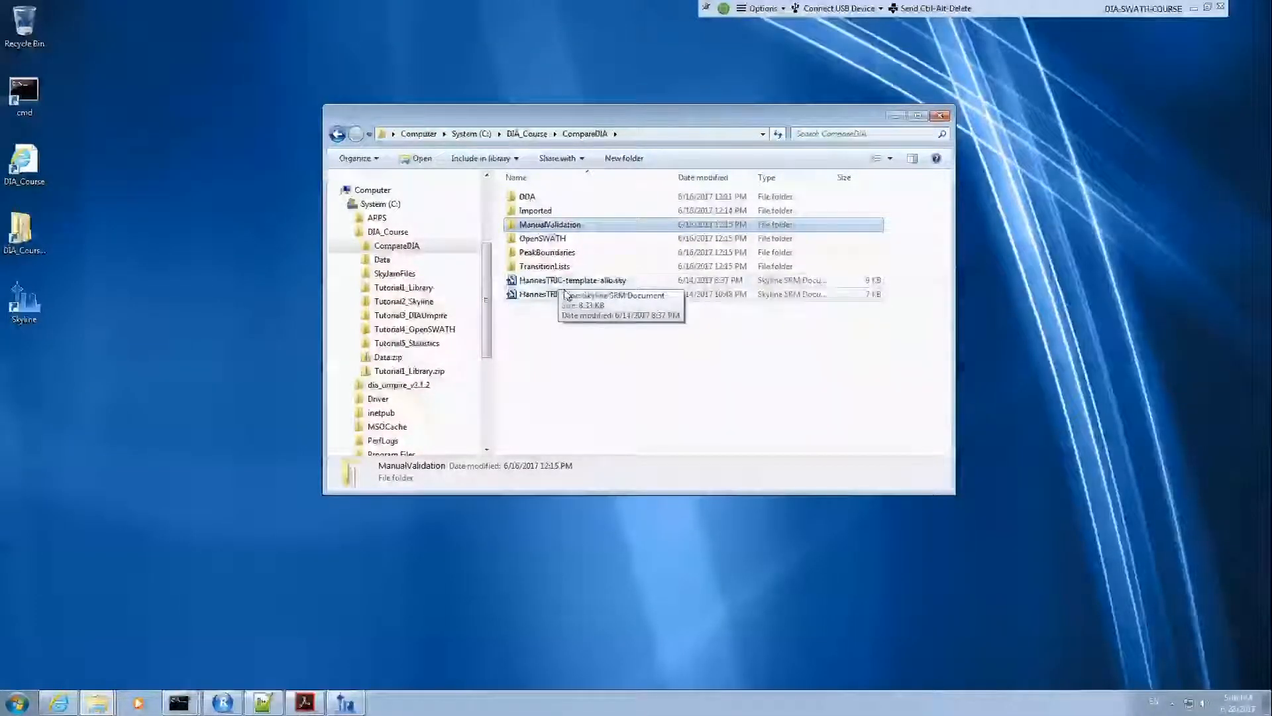
{"action": "left_click", "coordinate": [28, 707]}
{"action": "type", "text": "sk"}
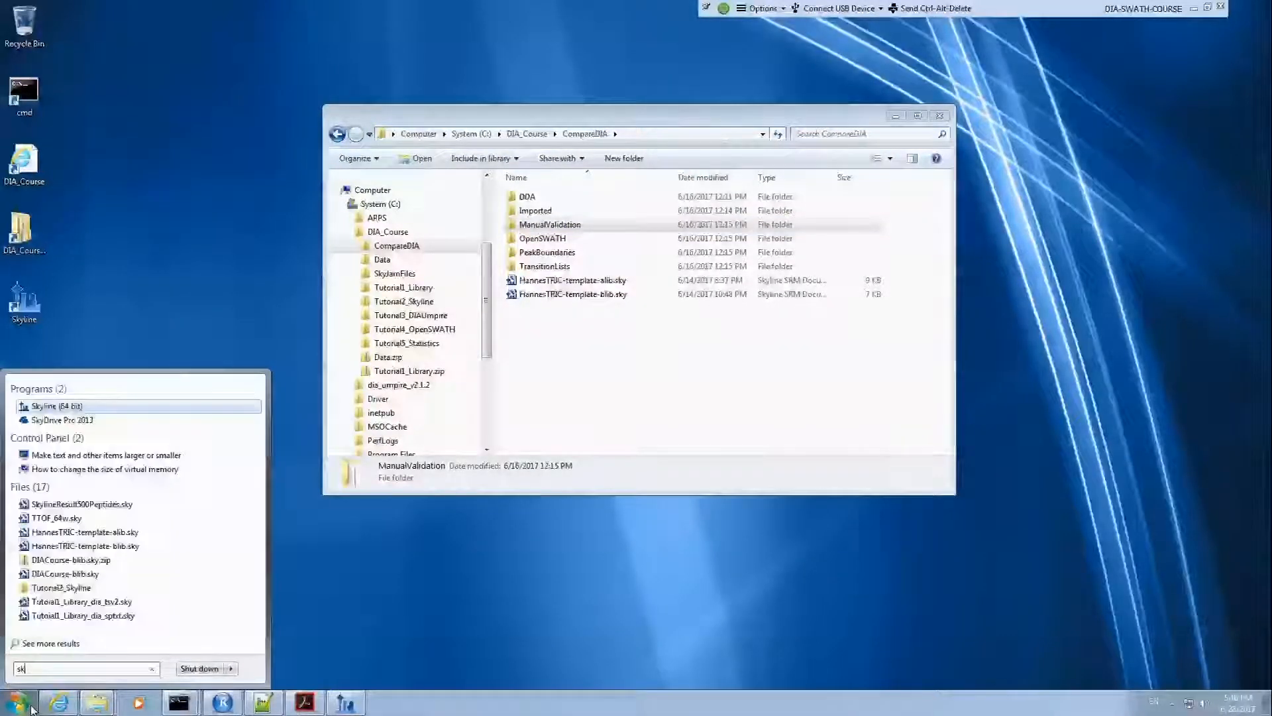
{"action": "key", "text": "Return"}
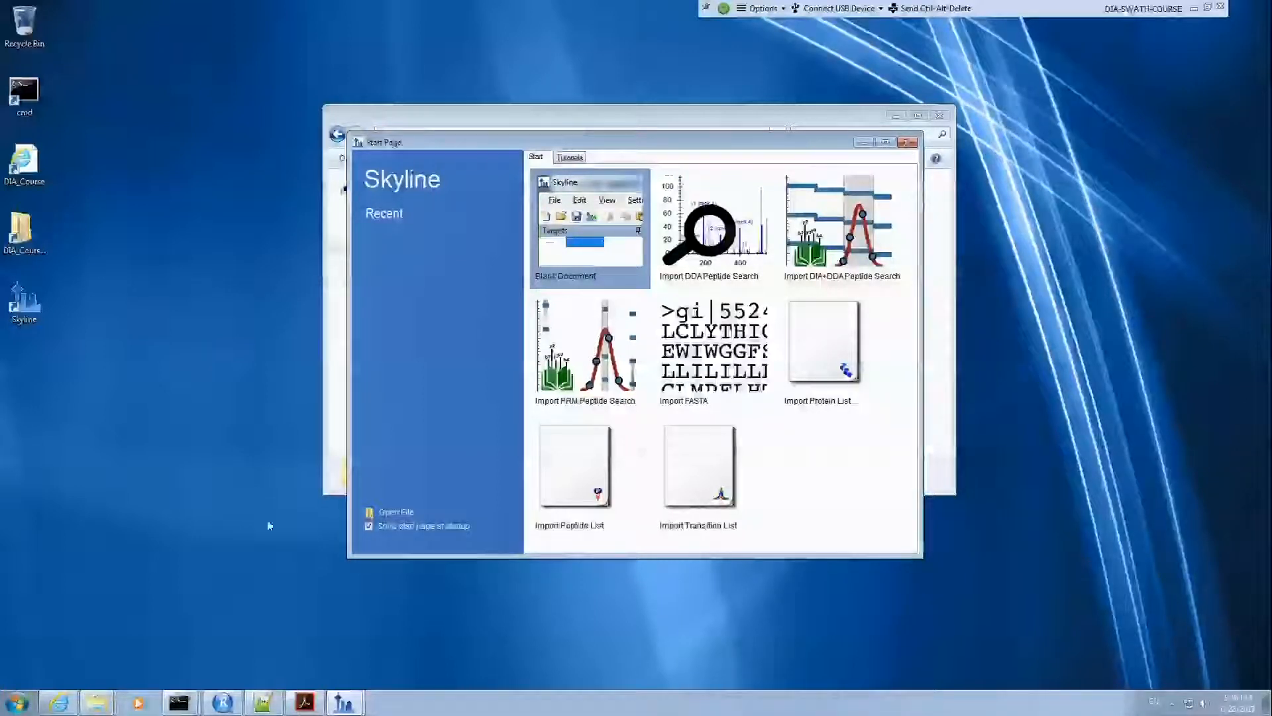
Step: Open the document HannesTRIC-template-blib.sky from the DIA_Course\CompareDIA folder
{"action": "left_click", "coordinate": [398, 512]}
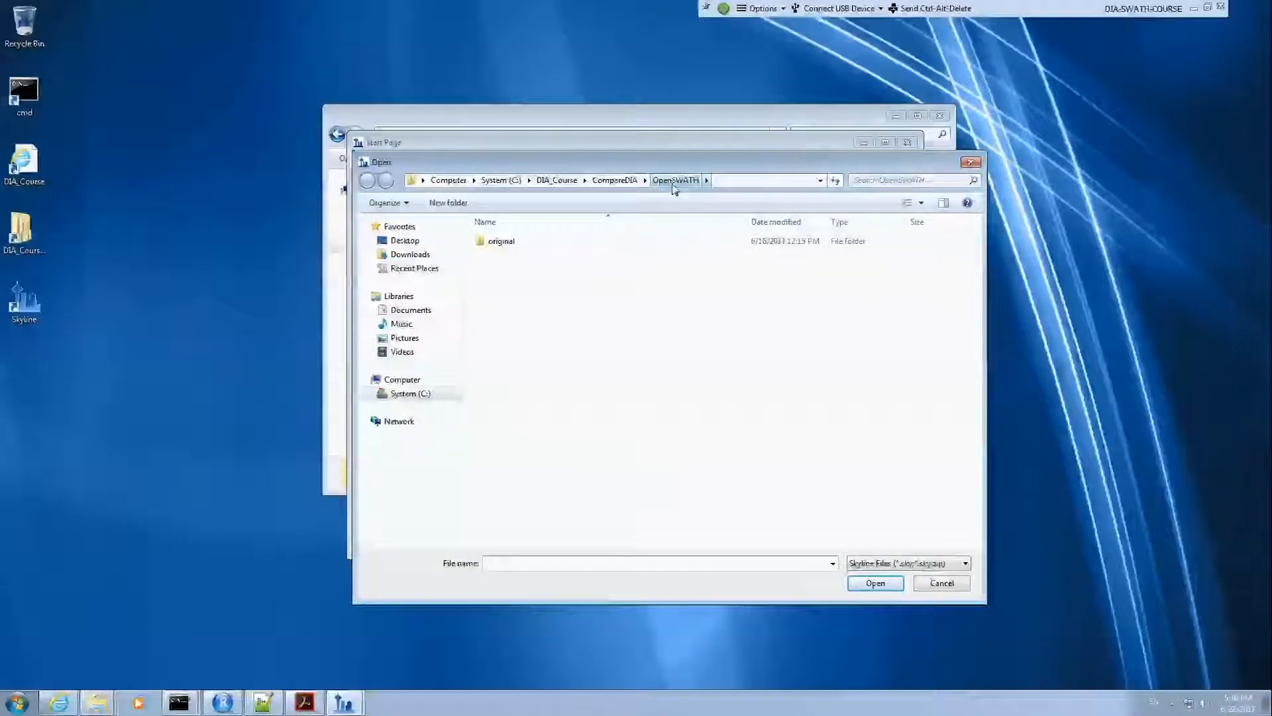
{"action": "left_click", "coordinate": [615, 180]}
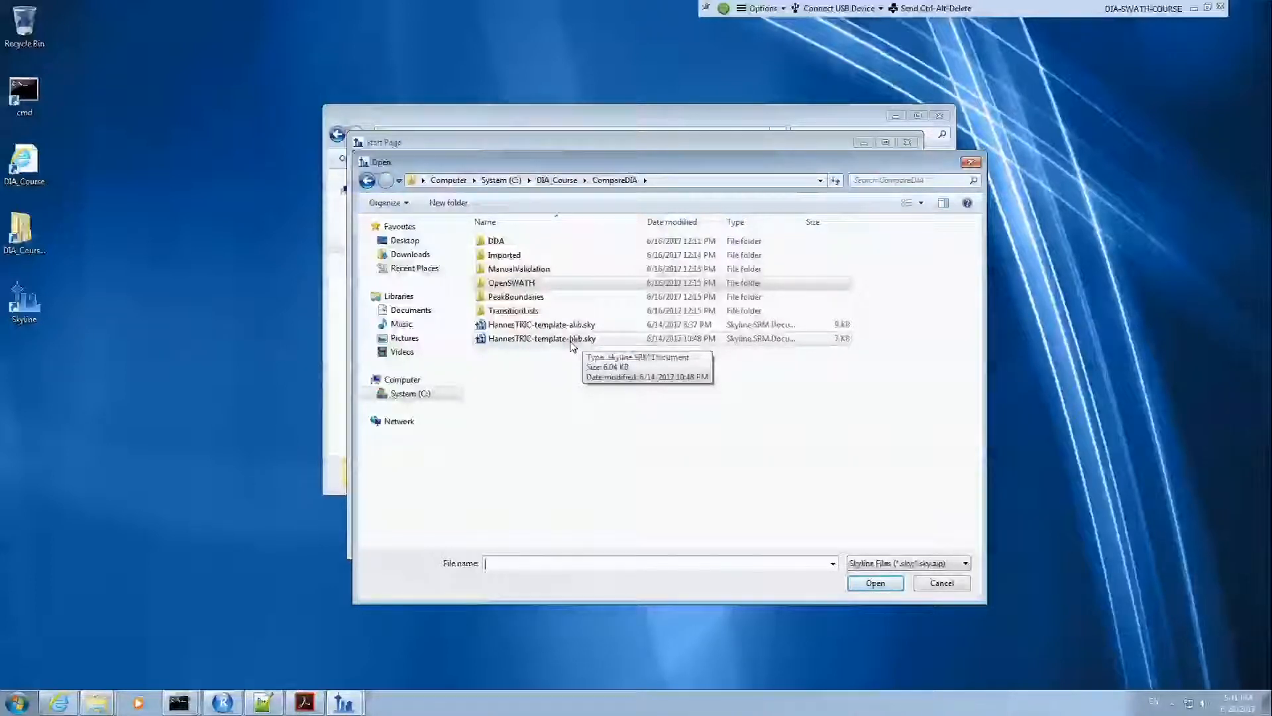
{"action": "double_click", "coordinate": [571, 339]}
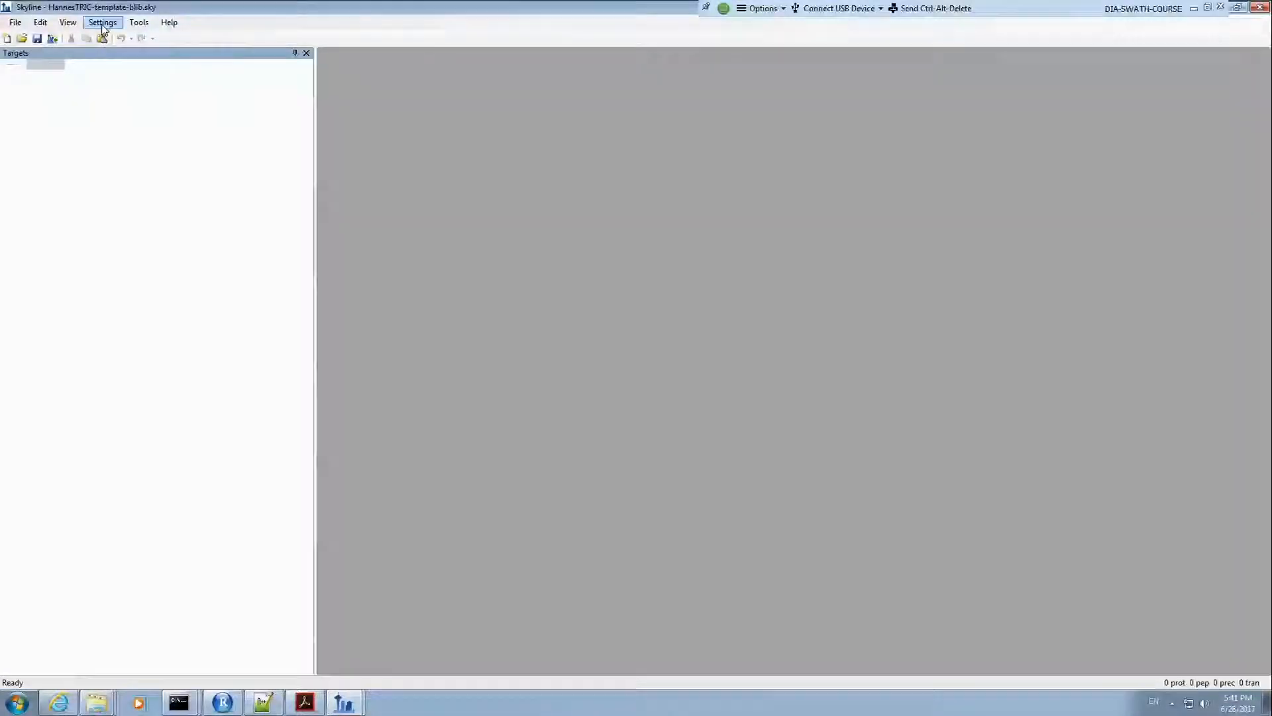
Step: Turn on Integrate All for the blib template document and review its digestion, prediction and filter peptide settings
{"action": "left_click", "coordinate": [103, 28]}
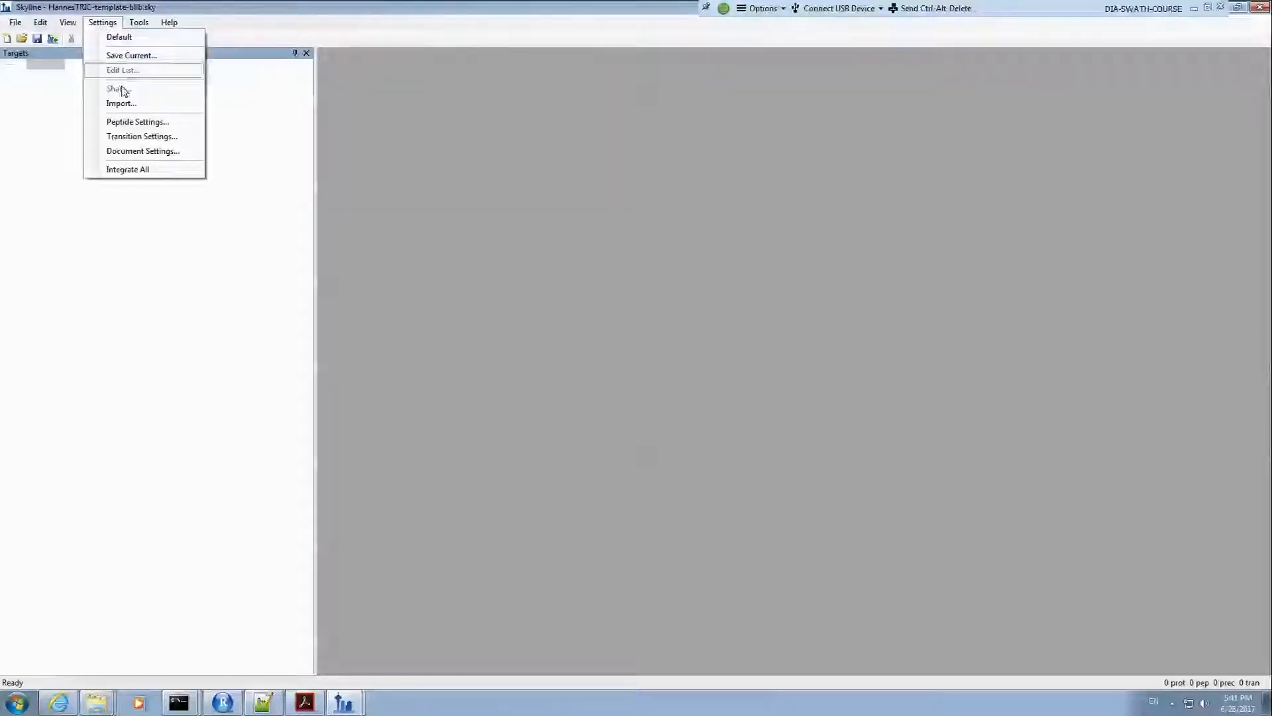
{"action": "left_click", "coordinate": [135, 172]}
{"action": "left_click", "coordinate": [112, 27]}
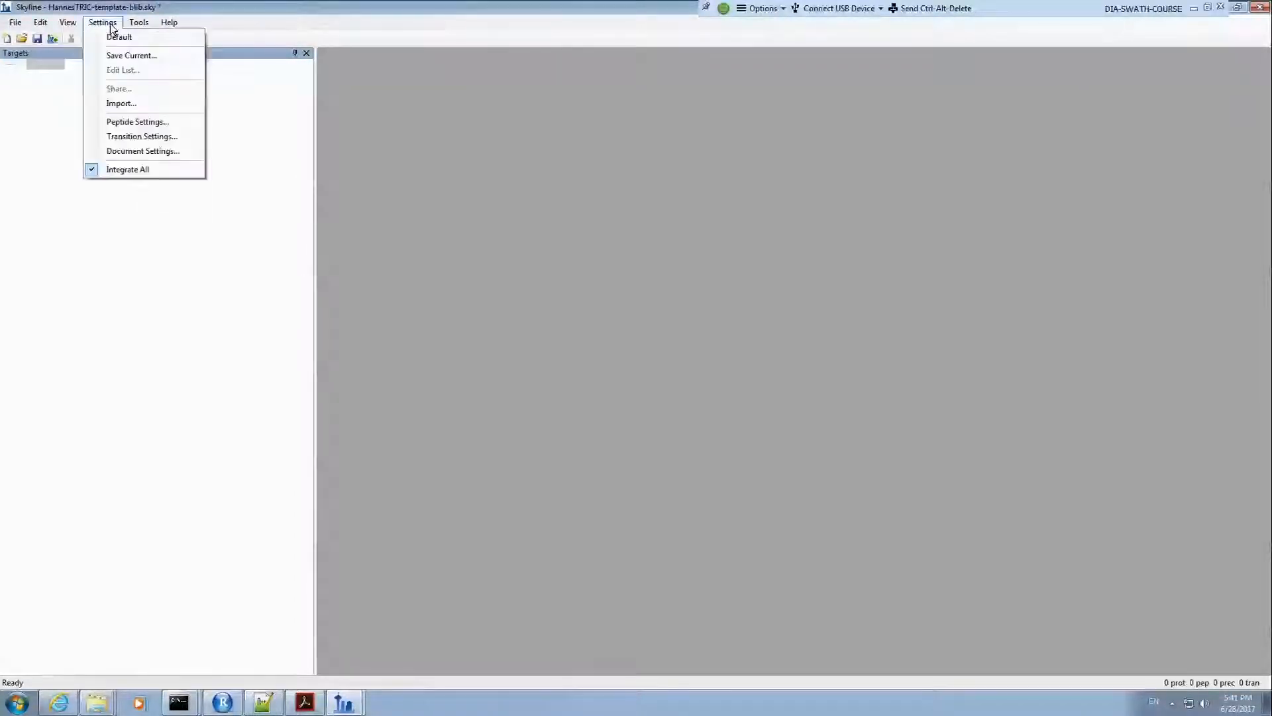
{"action": "left_click", "coordinate": [140, 123]}
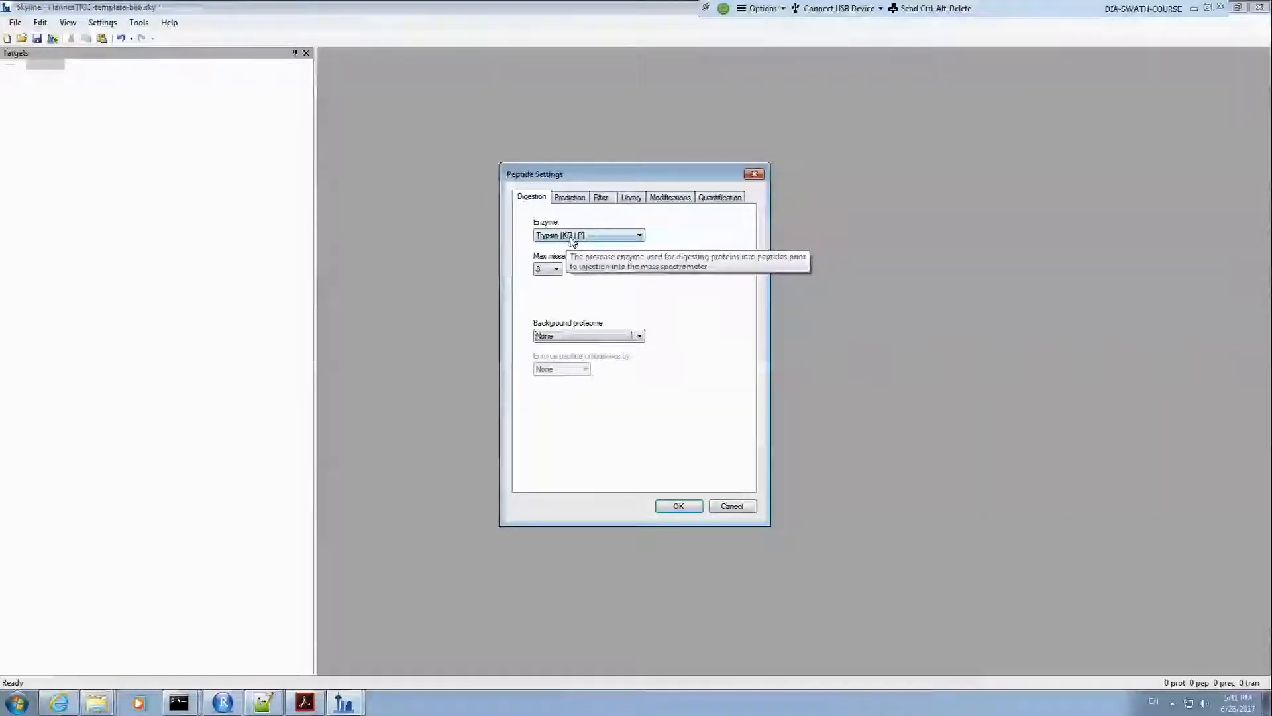
{"action": "left_click", "coordinate": [571, 198]}
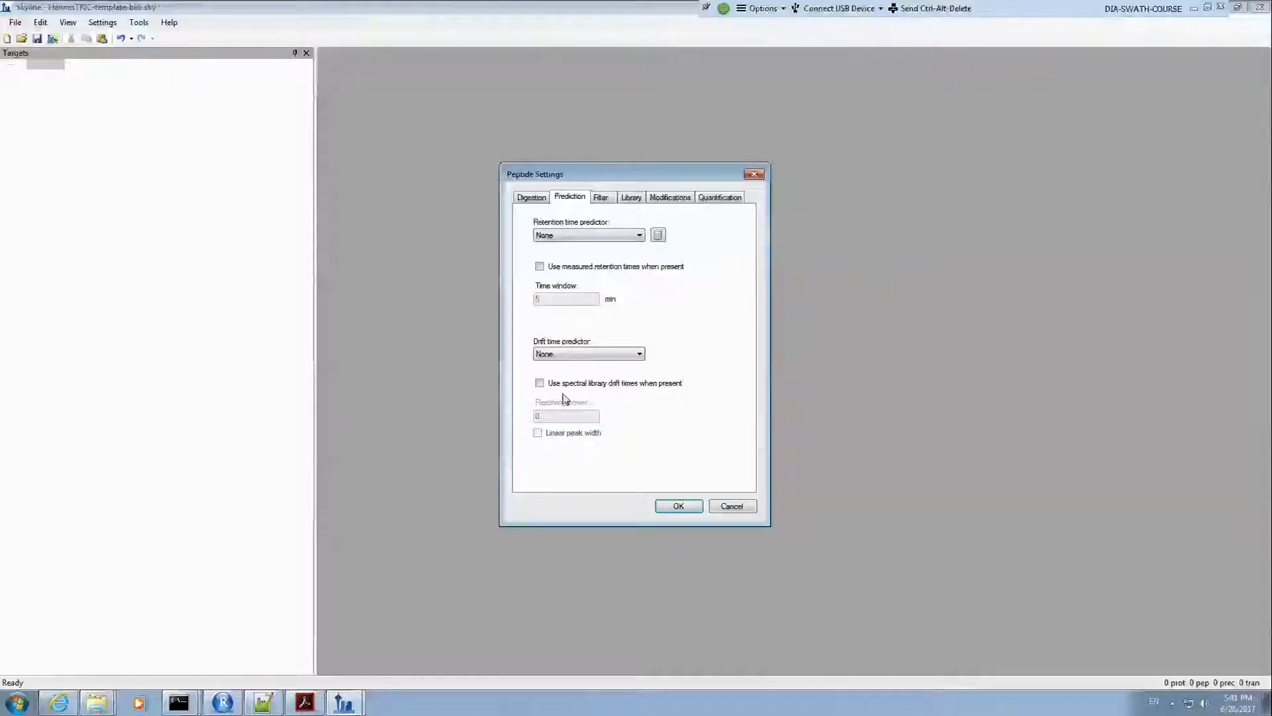
{"action": "left_click", "coordinate": [600, 201]}
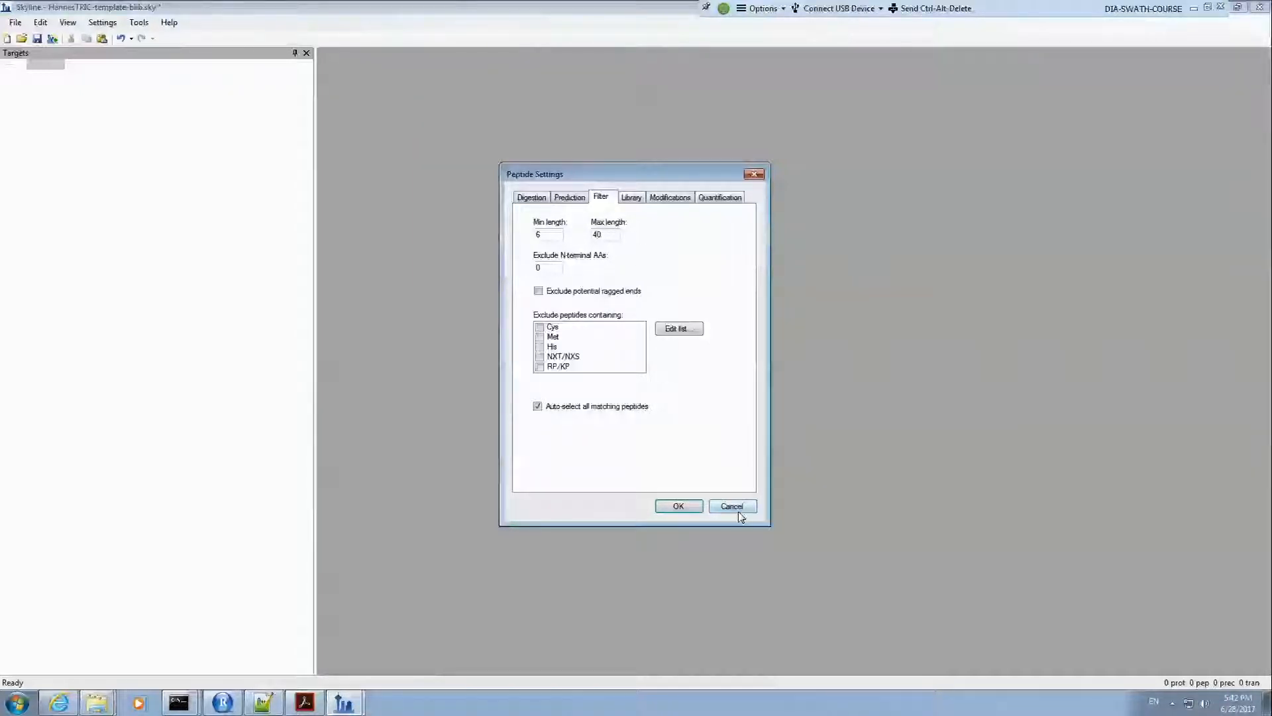
Step: Start another instance of Skyline (64 bit) and open HannesTRIC-template-alib.sky from the DIA_Course\CompareDIA folder
{"action": "left_click", "coordinate": [17, 704]}
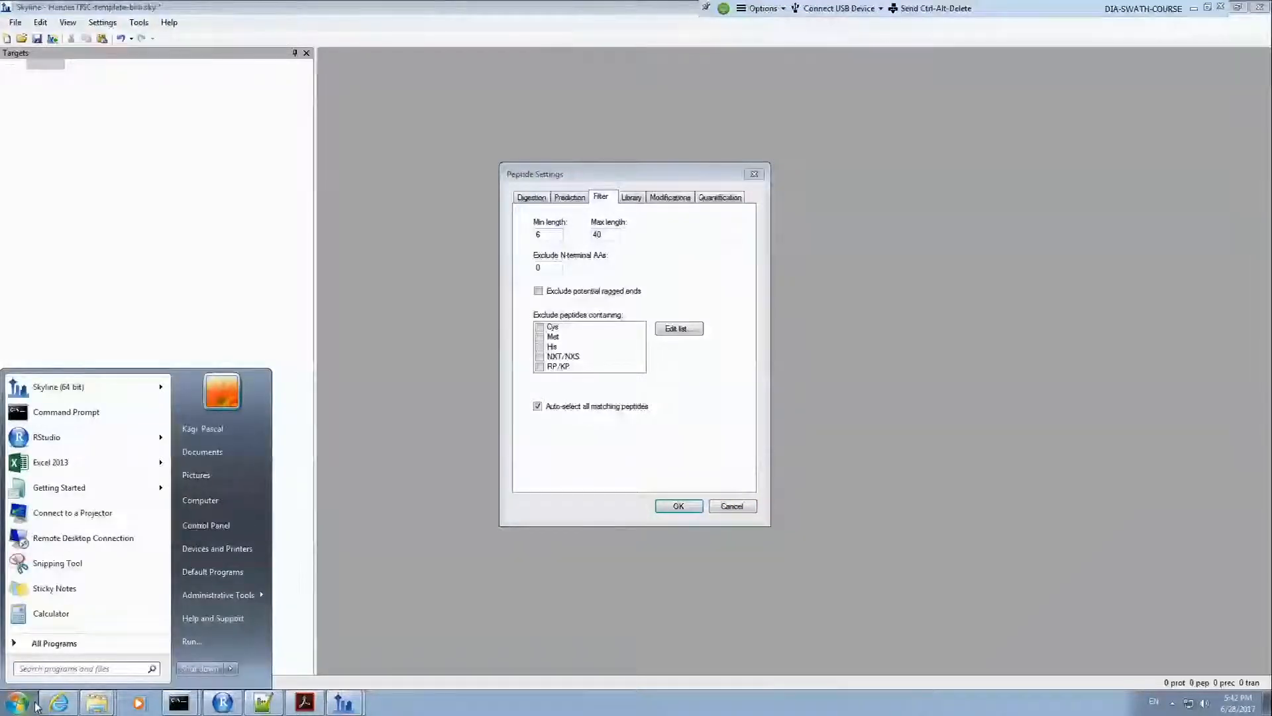
{"action": "left_click", "coordinate": [58, 391]}
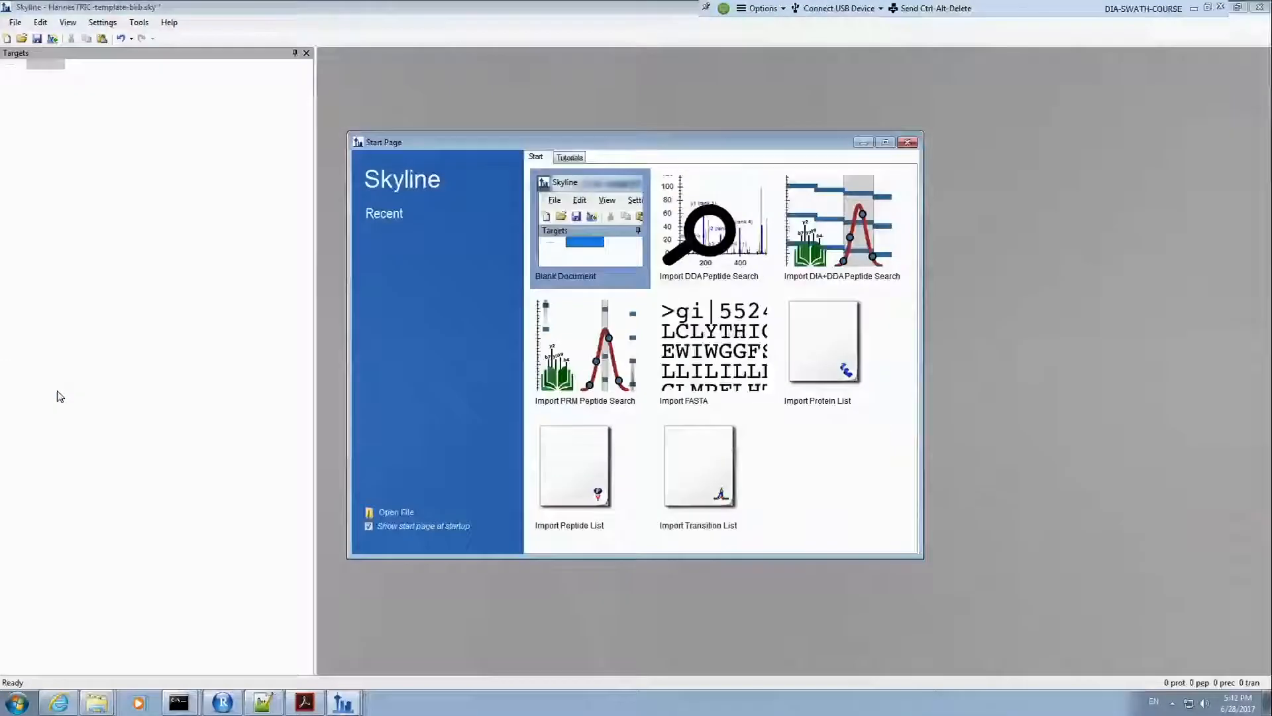
{"action": "left_click", "coordinate": [405, 513]}
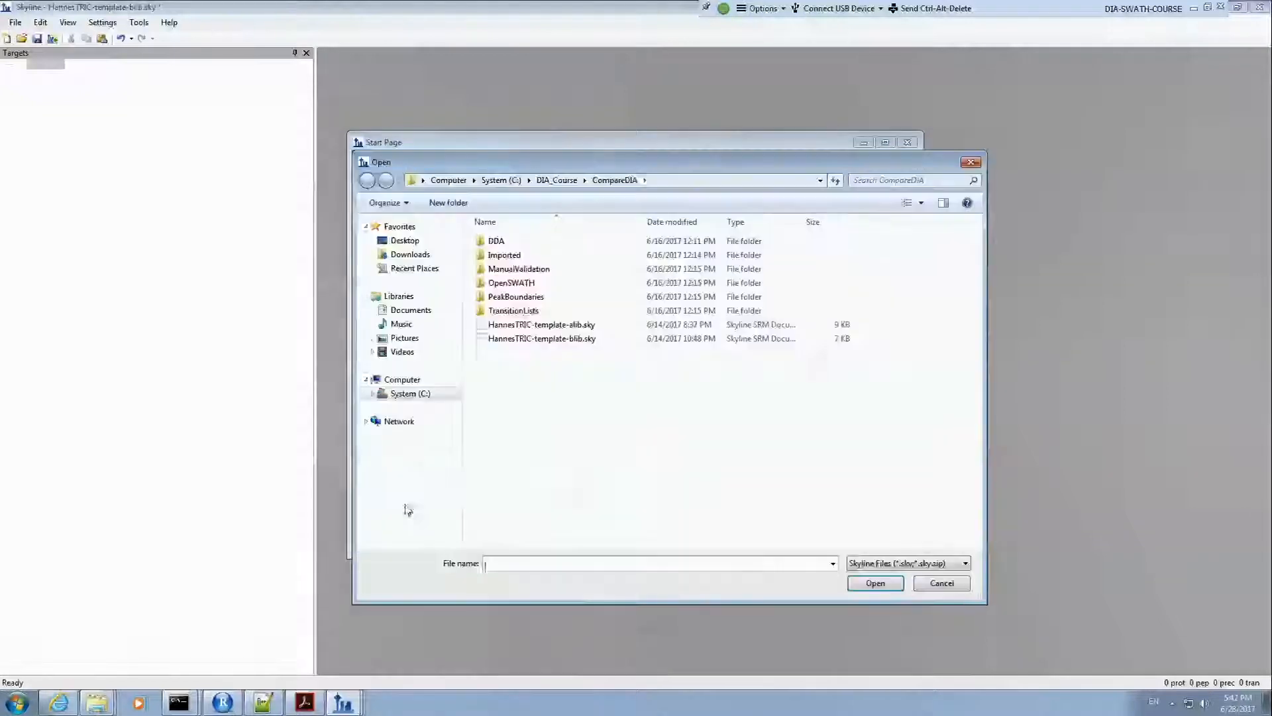
{"action": "double_click", "coordinate": [530, 325]}
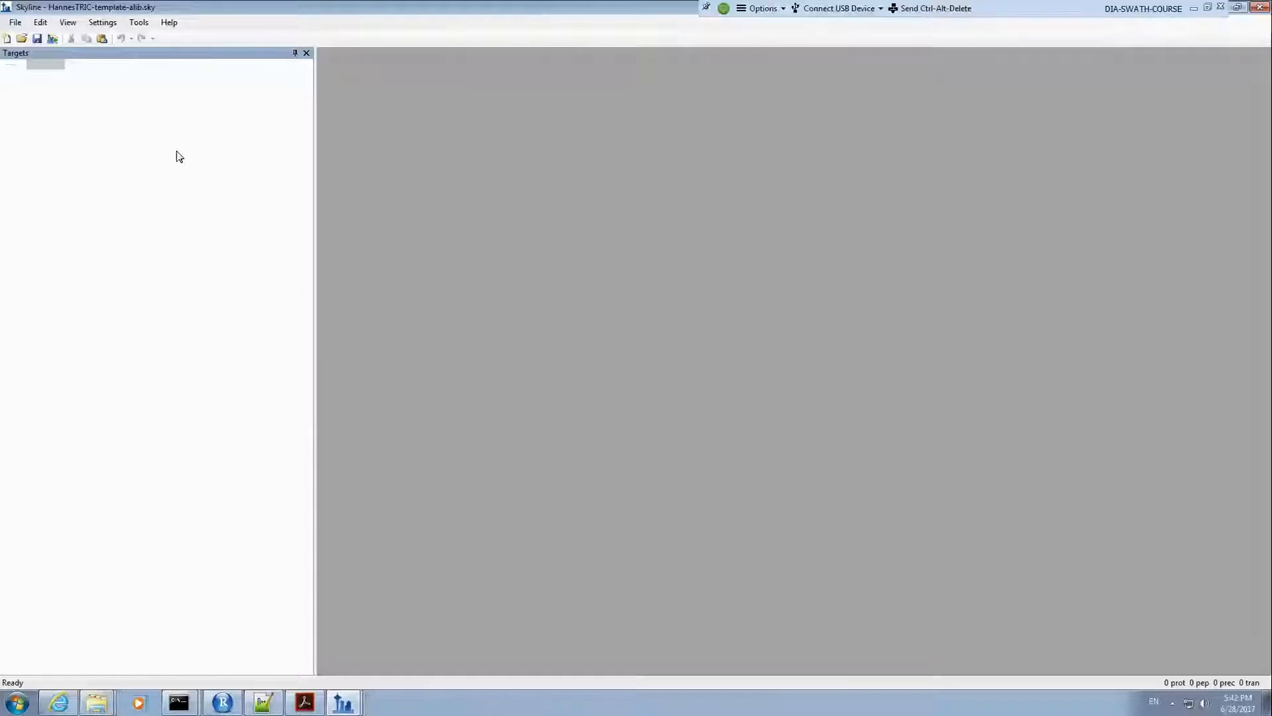
Step: Turn on Integrate All for the alib template and review its digestion, prediction, filter and library peptide settings
{"action": "left_click", "coordinate": [103, 23]}
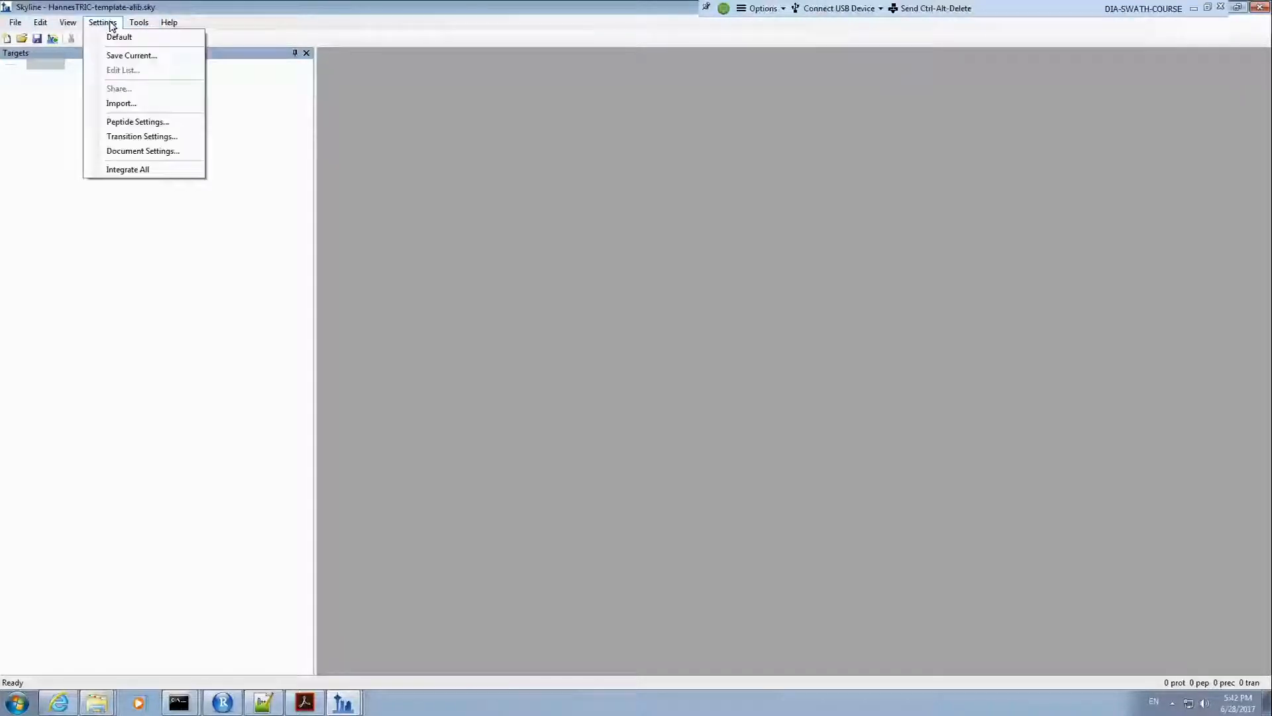
{"action": "left_click", "coordinate": [136, 171]}
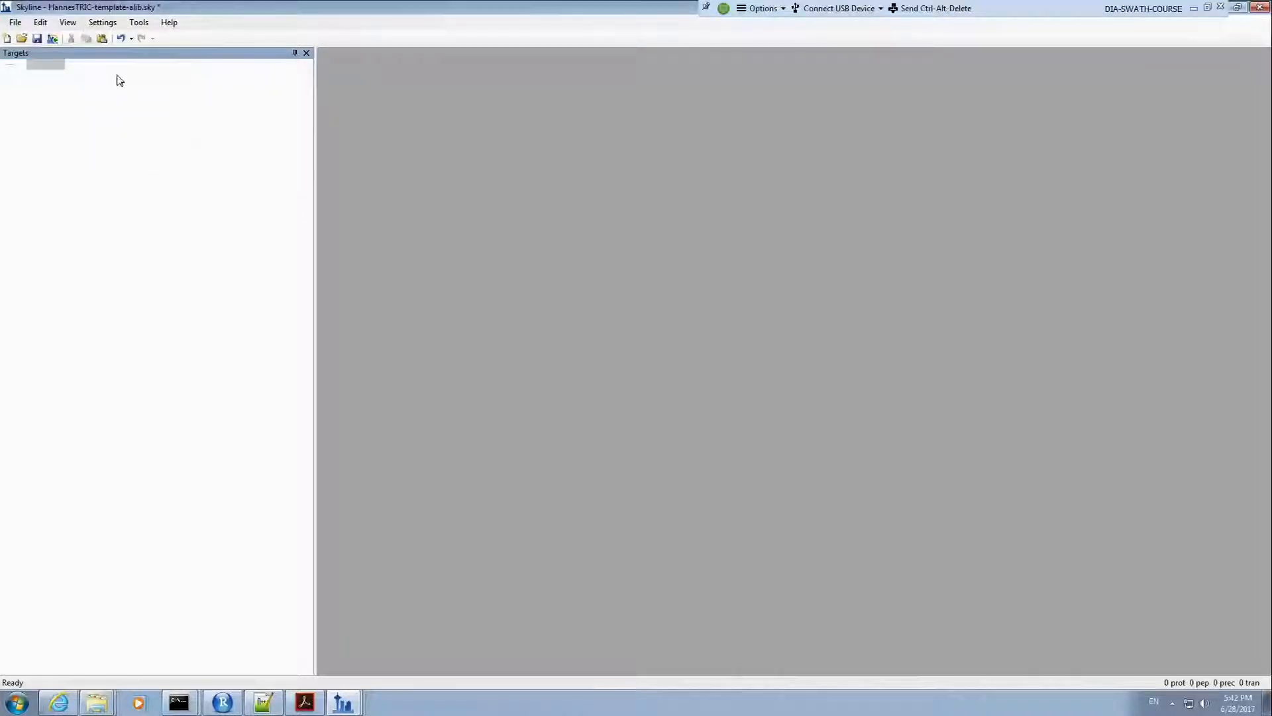
{"action": "left_click", "coordinate": [103, 23]}
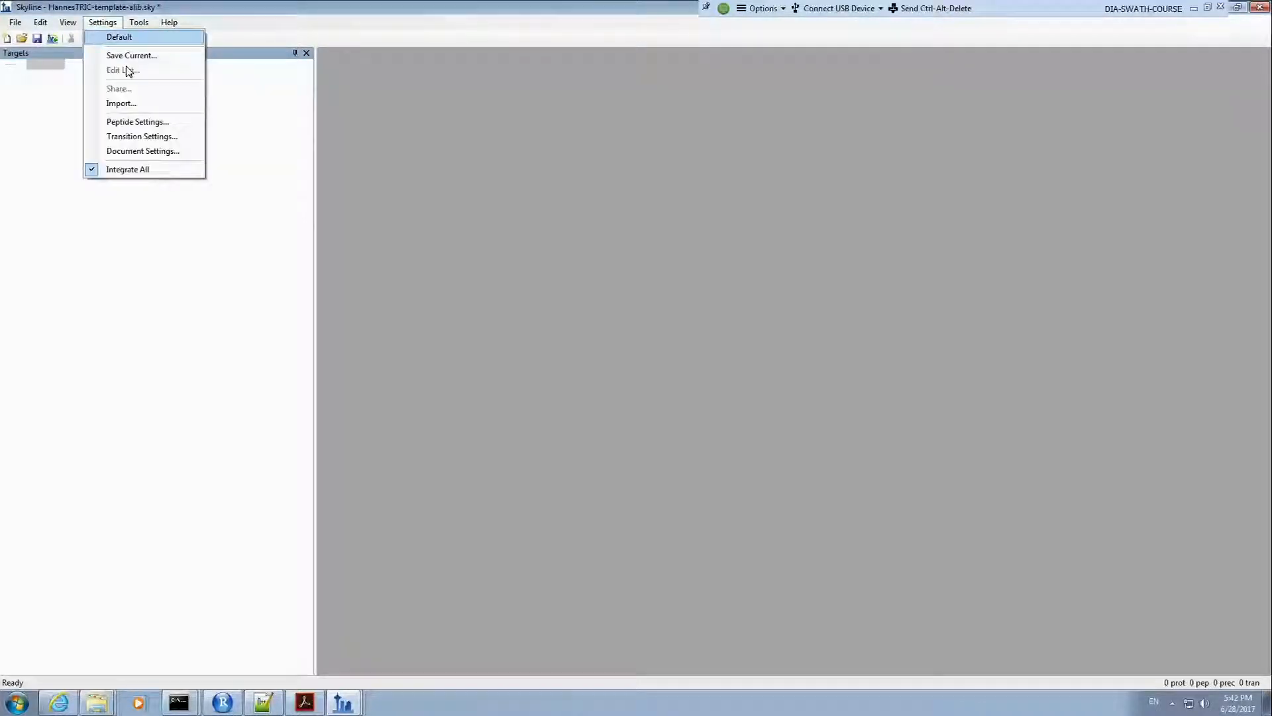
{"action": "left_click", "coordinate": [139, 124]}
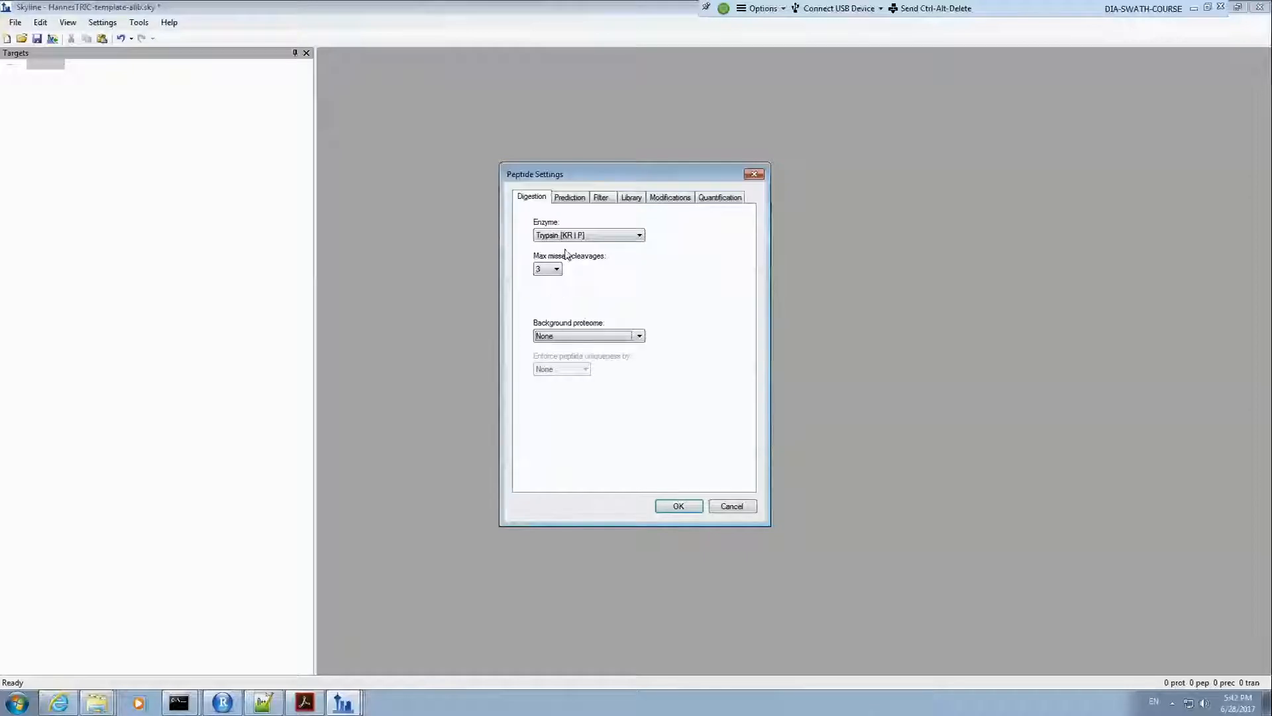
{"action": "left_click", "coordinate": [567, 199]}
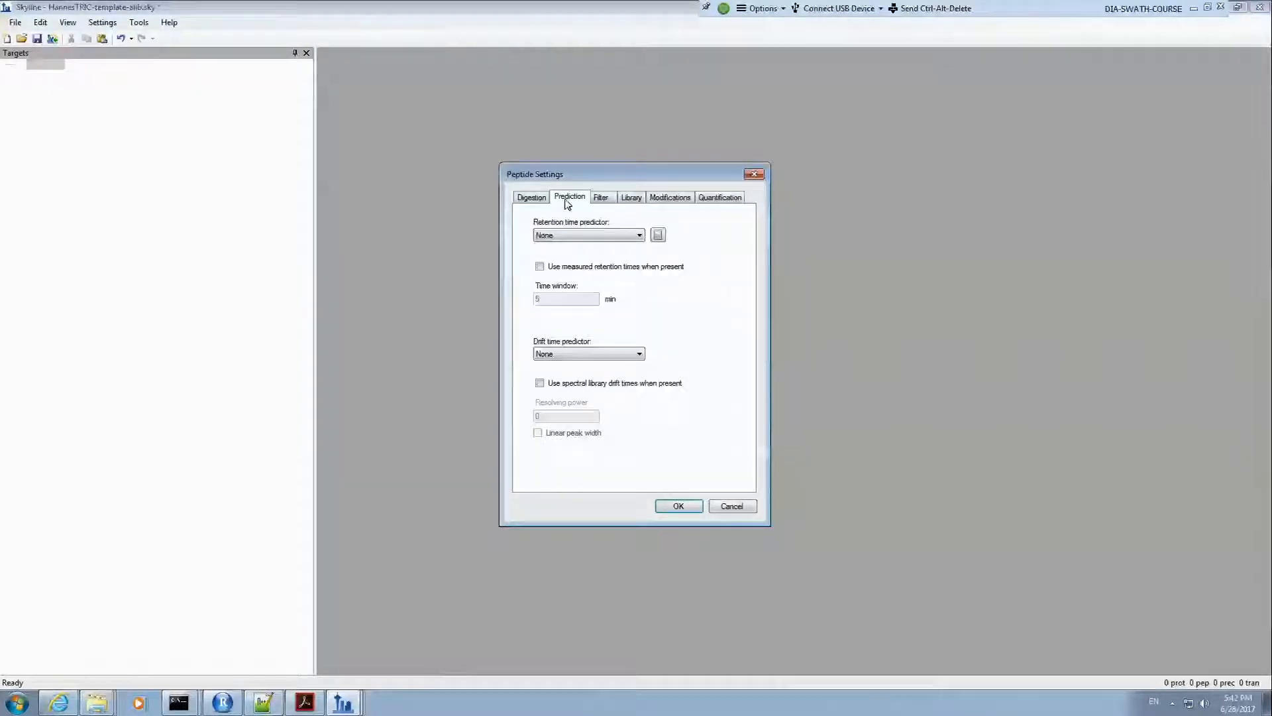
{"action": "left_click", "coordinate": [603, 199]}
{"action": "left_click", "coordinate": [602, 236]}
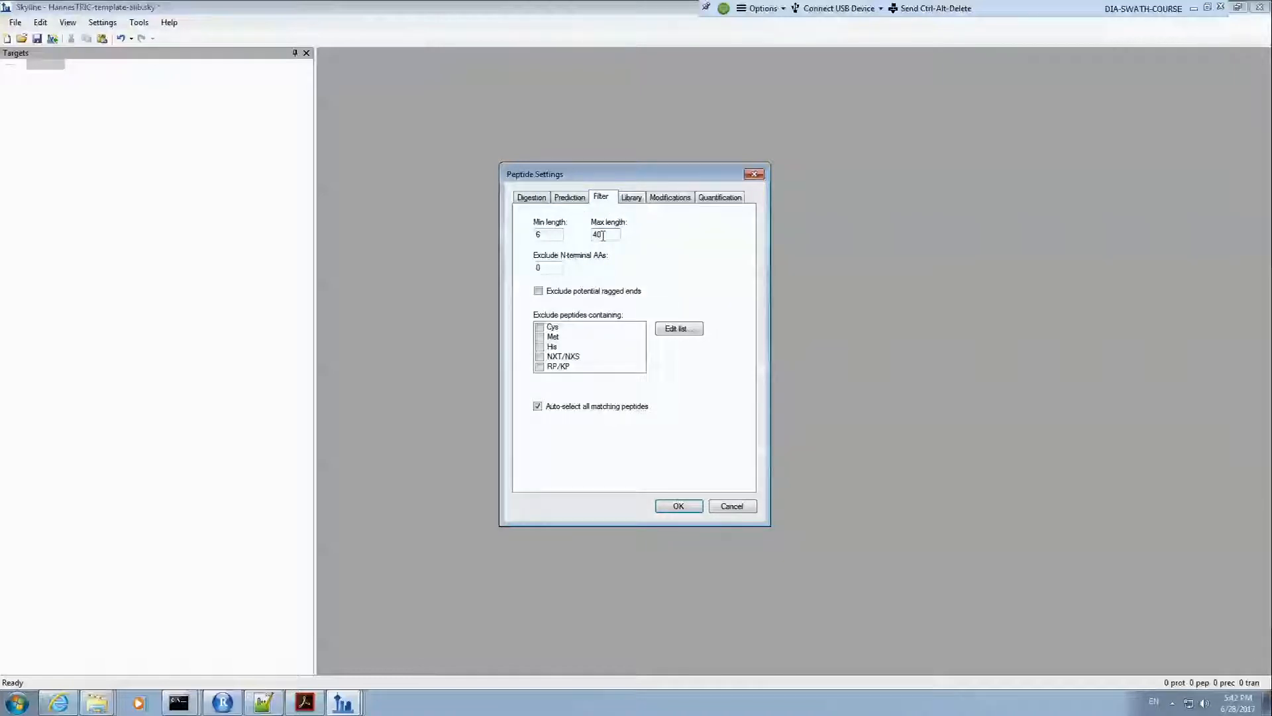
{"action": "left_click", "coordinate": [630, 202]}
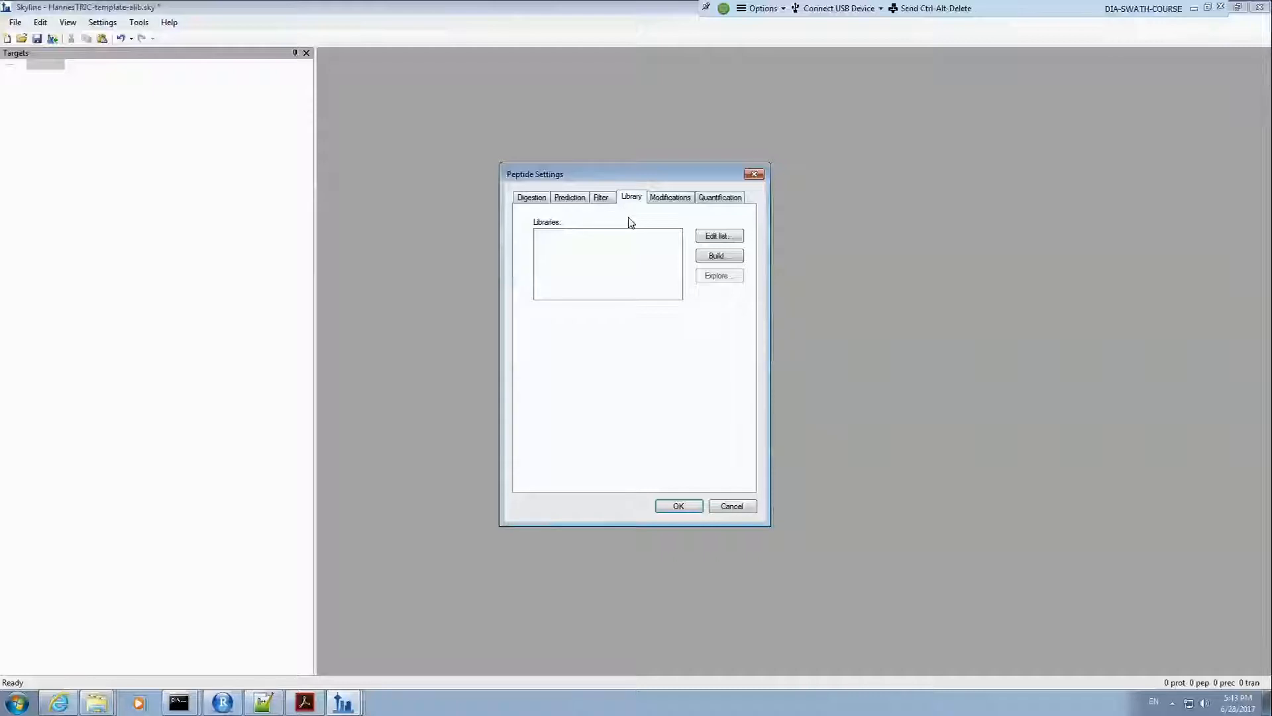
Step: Review the full list of structural modifications and the limits for variable mods and neutral losses, and accept the peptide settings
{"action": "left_click", "coordinate": [670, 197]}
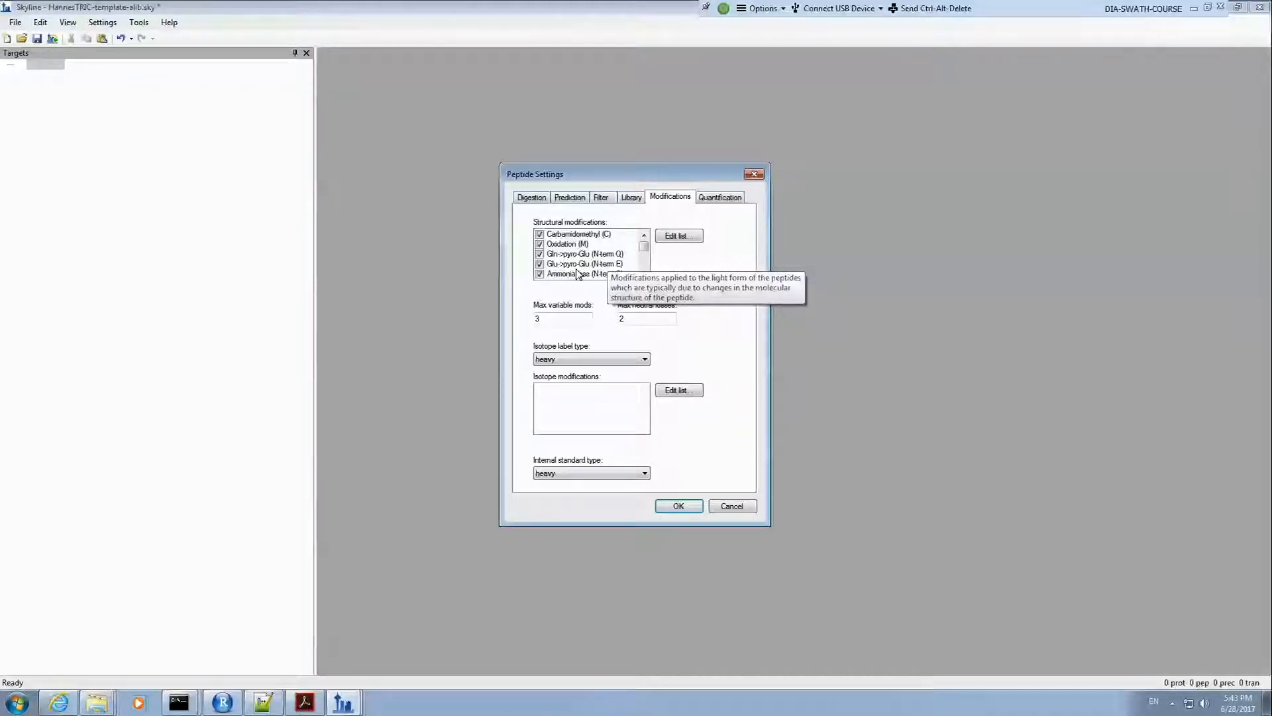
{"action": "left_click", "coordinate": [643, 273]}
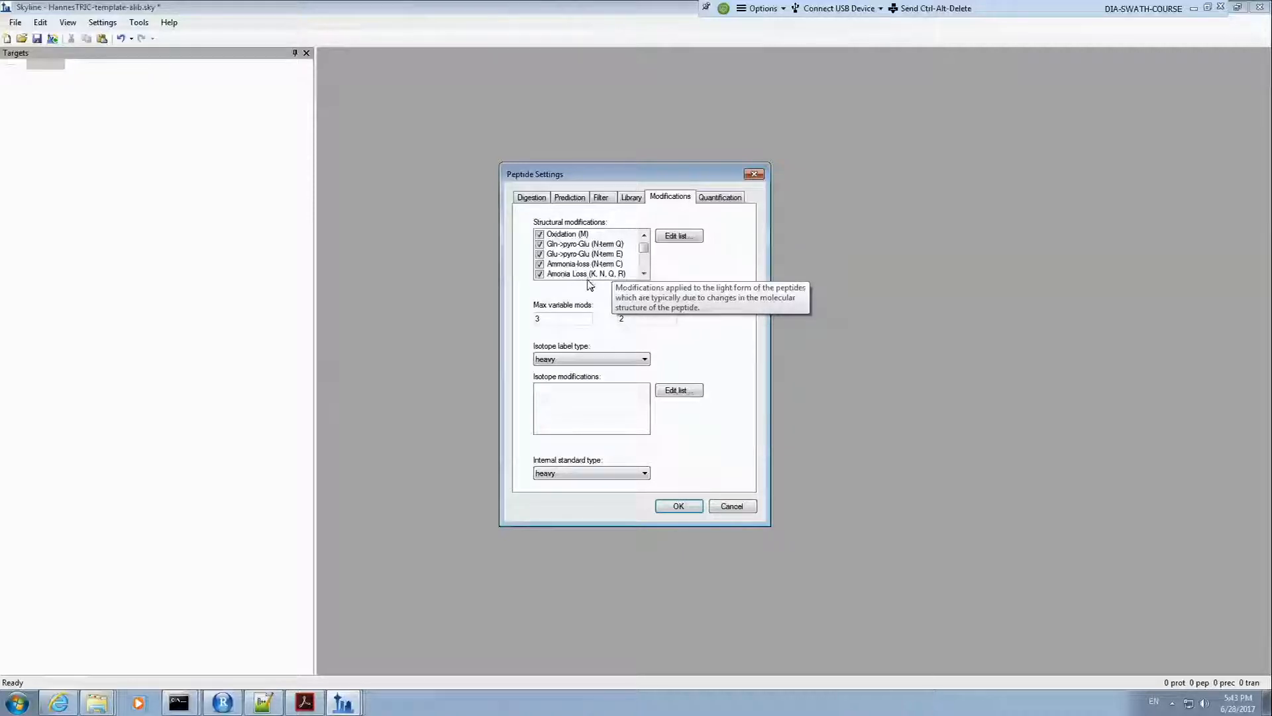
{"action": "left_click", "coordinate": [644, 274]}
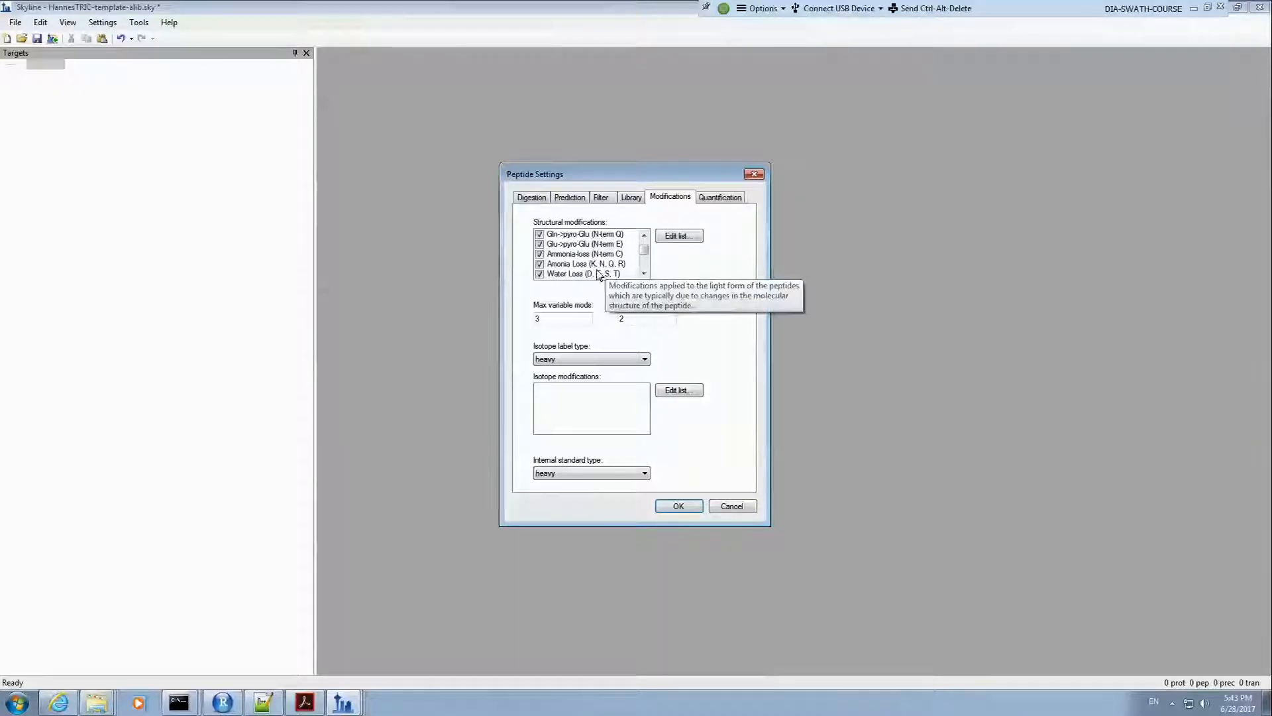
{"action": "left_click", "coordinate": [644, 274]}
{"action": "left_click", "coordinate": [644, 274]}
{"action": "left_click", "coordinate": [644, 274]}
{"action": "left_click", "coordinate": [644, 274]}
{"action": "left_click", "coordinate": [644, 275]}
{"action": "left_click", "coordinate": [644, 274]}
{"action": "left_click", "coordinate": [644, 274]}
{"action": "left_click", "coordinate": [644, 274]}
{"action": "left_click", "coordinate": [644, 274]}
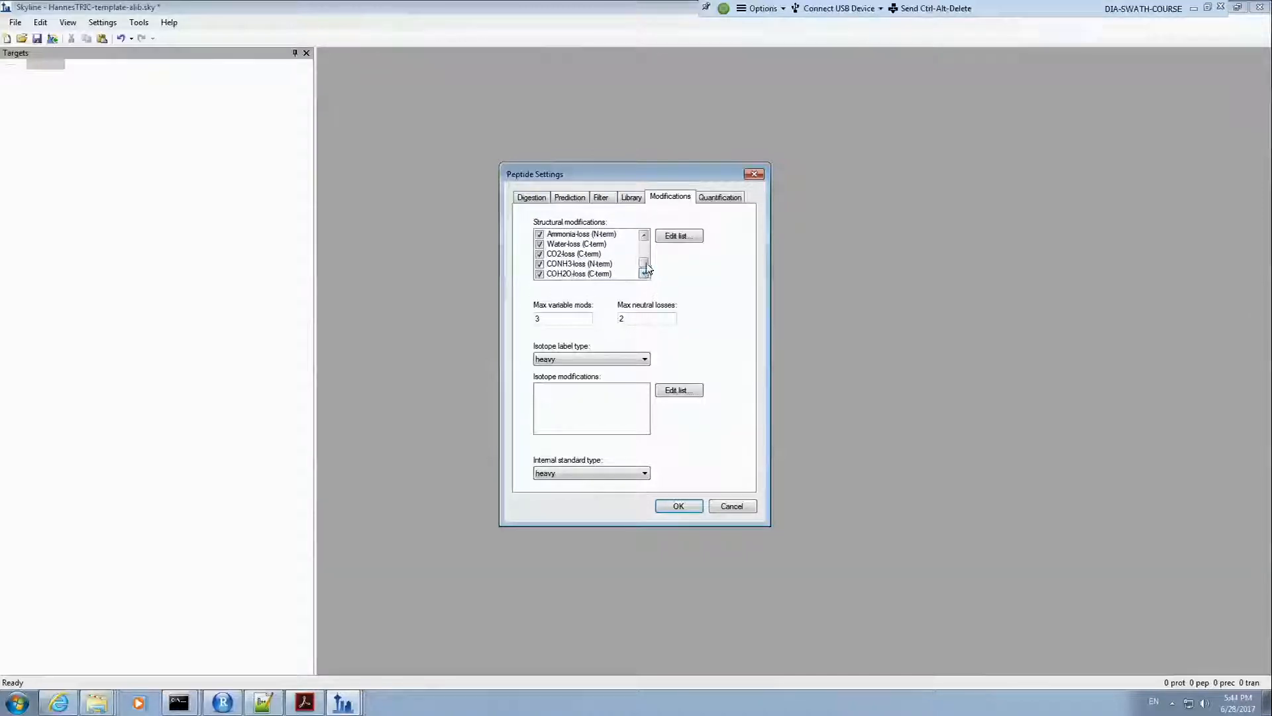
{"action": "left_click_drag", "start_coordinate": [647, 263], "coordinate": [651, 278]}
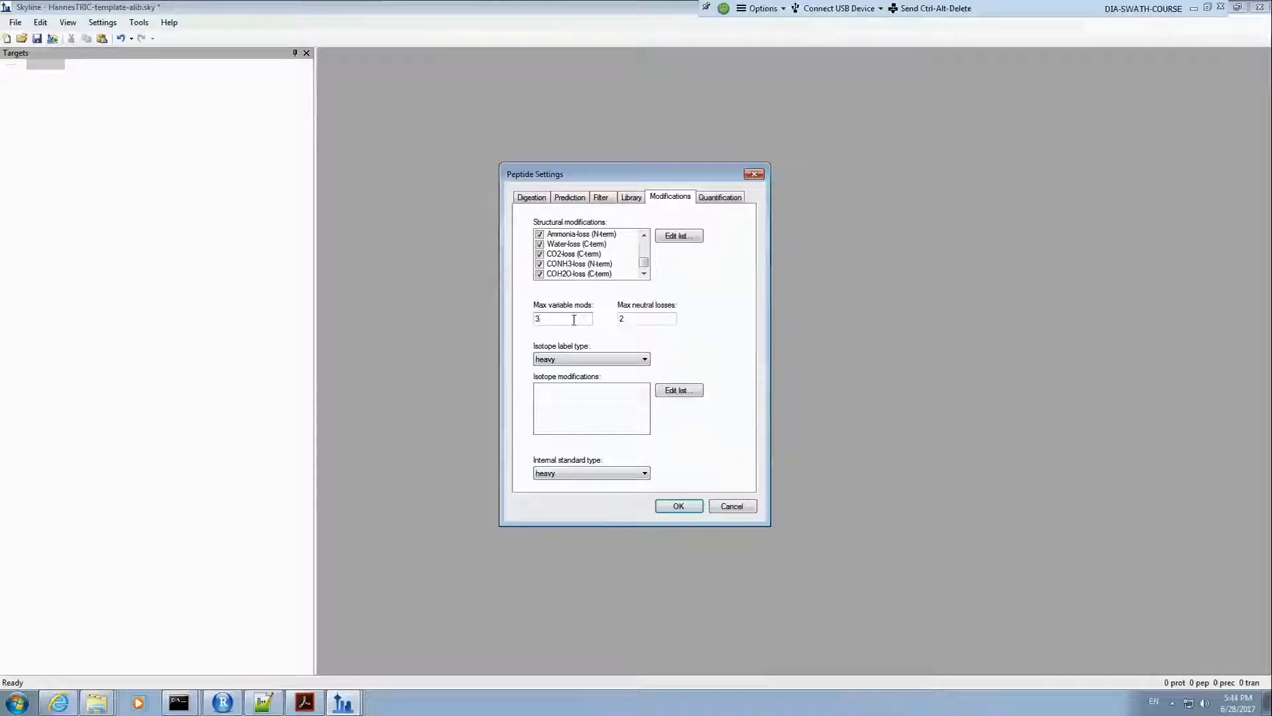
{"action": "left_click_drag", "start_coordinate": [630, 319], "coordinate": [610, 323]}
{"action": "left_click", "coordinate": [673, 316]}
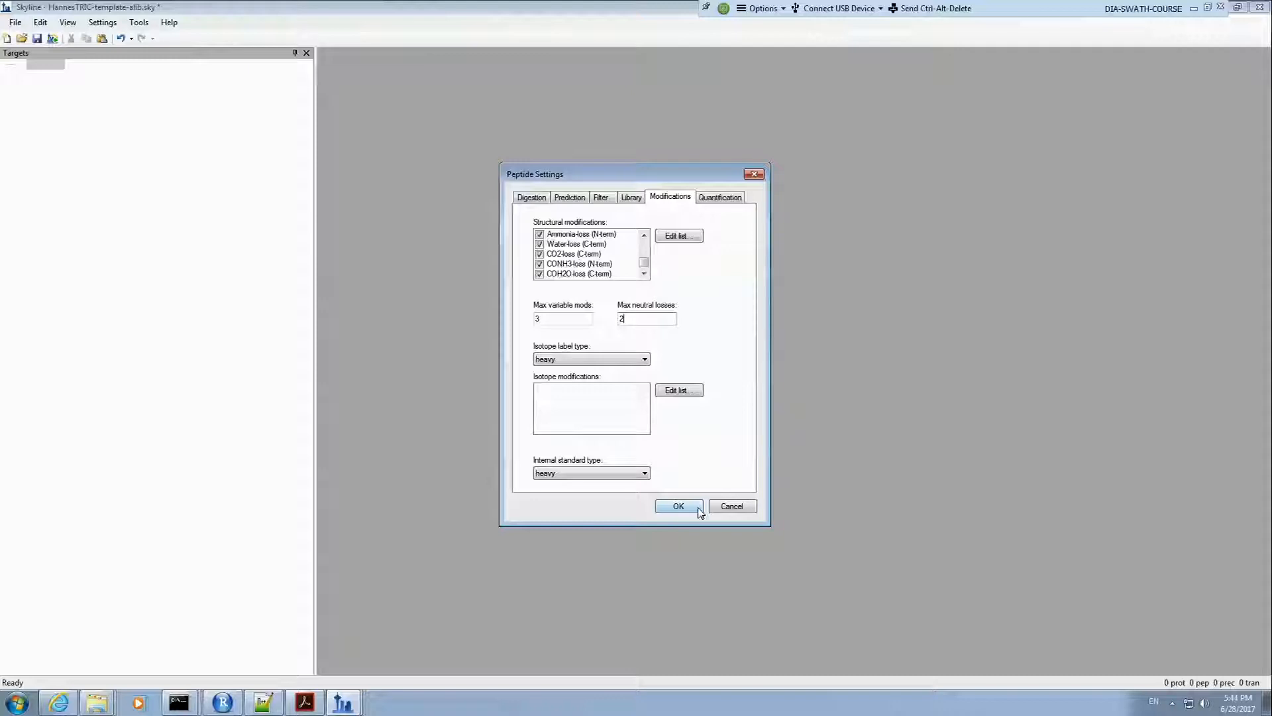
{"action": "left_click", "coordinate": [678, 507]}
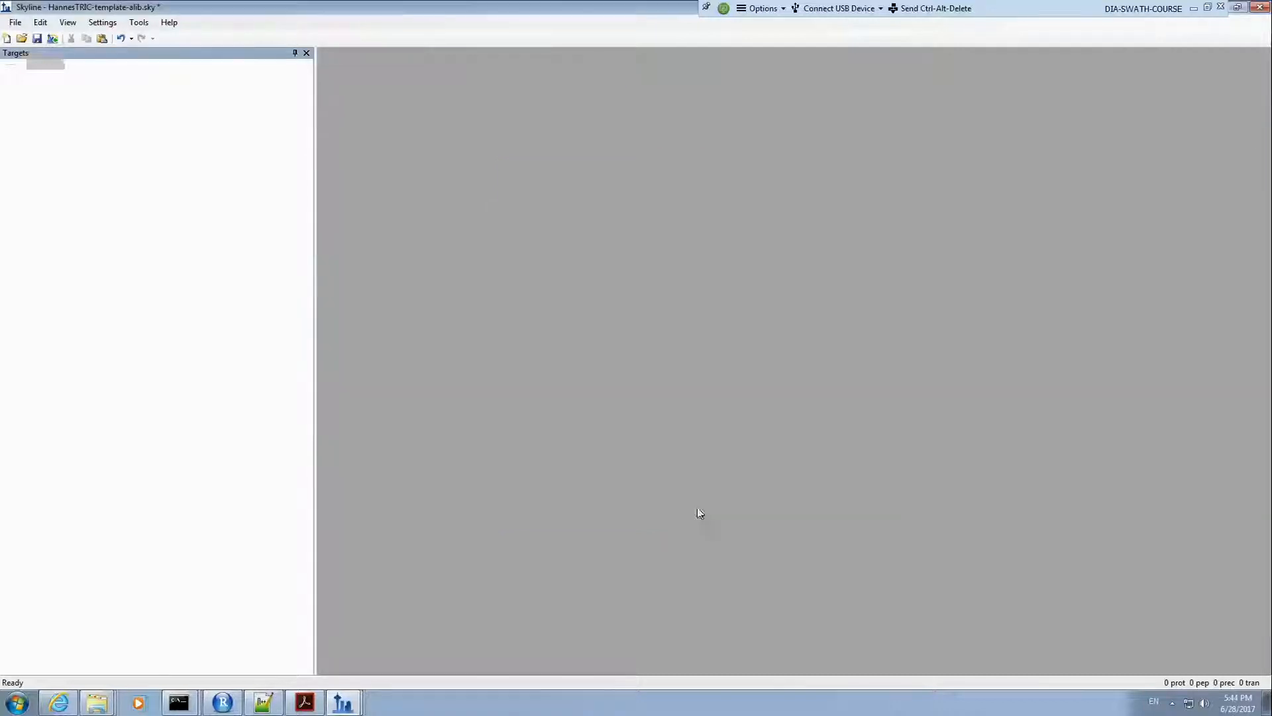
Step: Review the transition settings for prediction and filtering, including precursor charges, ion charges and ion types
{"action": "left_click", "coordinate": [102, 22]}
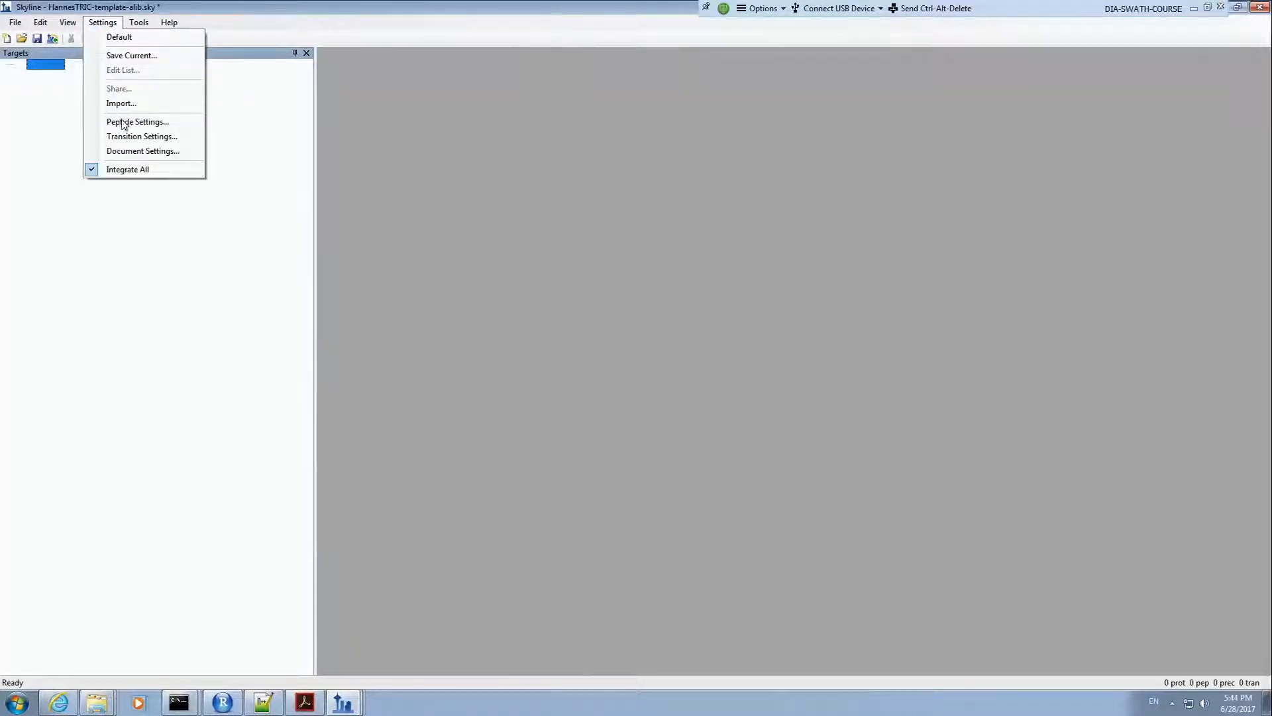
{"action": "left_click", "coordinate": [129, 138]}
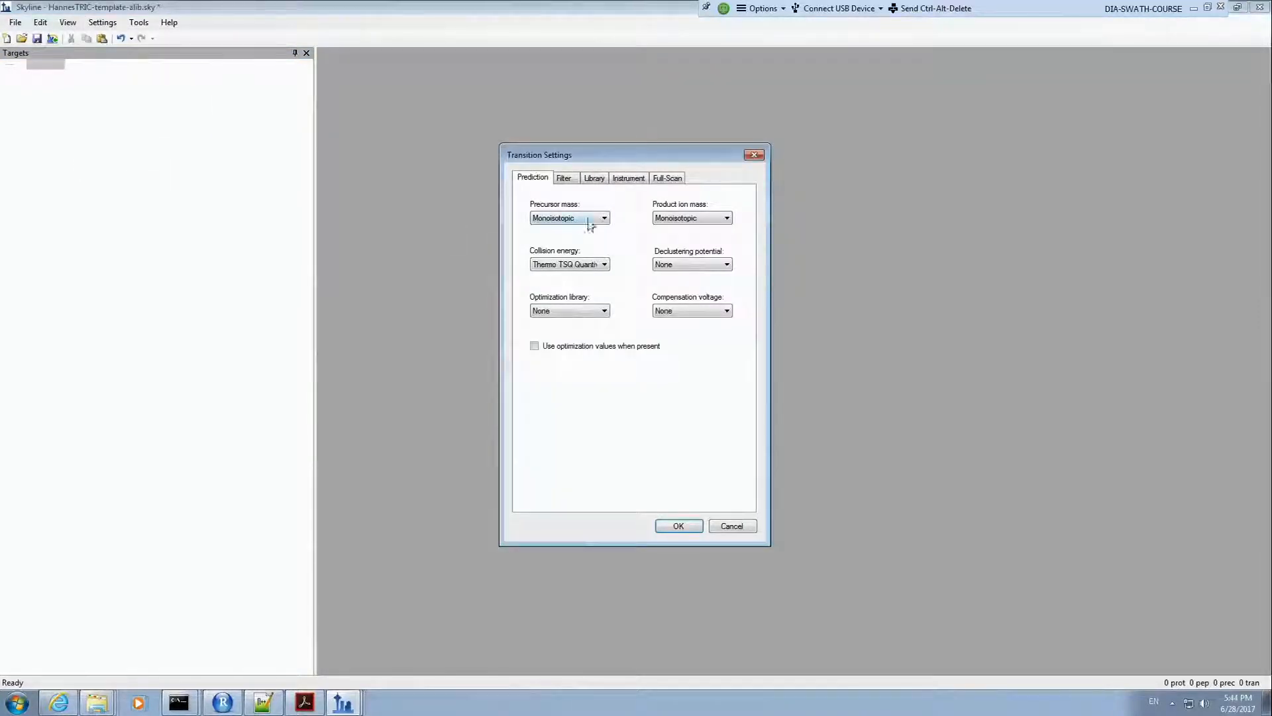
{"action": "left_click", "coordinate": [563, 178]}
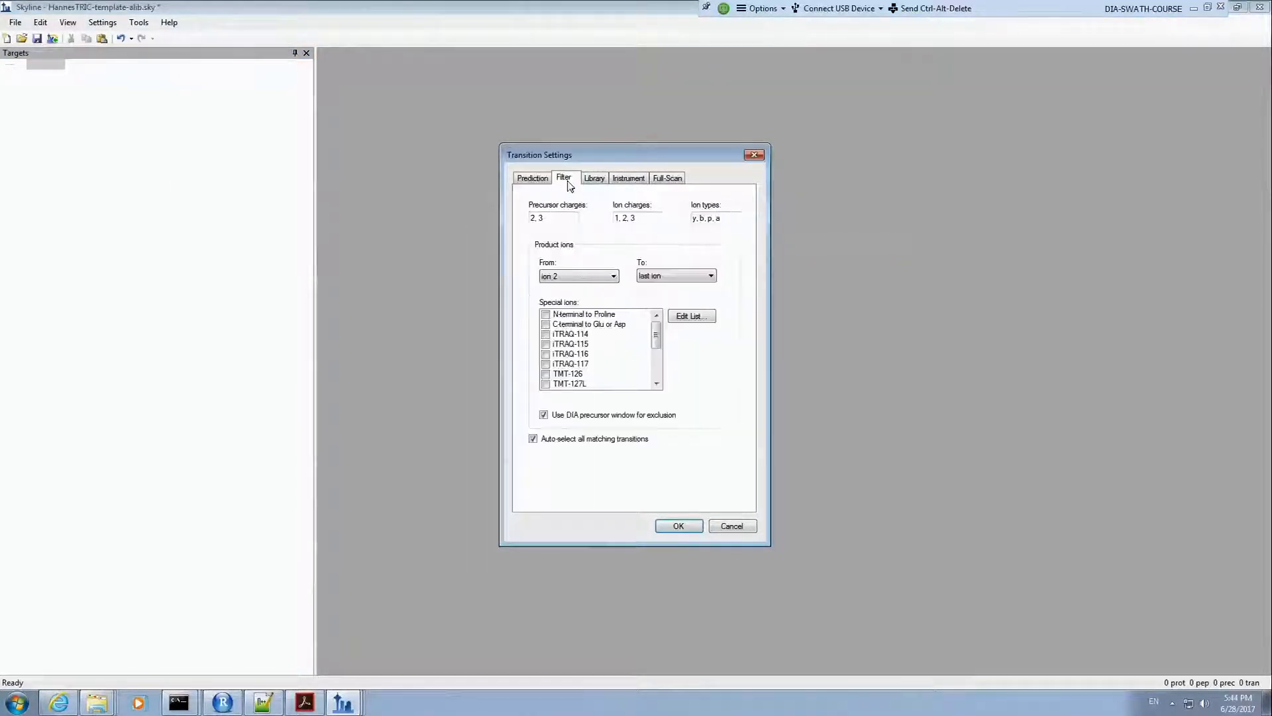
{"action": "left_click", "coordinate": [563, 218]}
{"action": "left_click_drag", "start_coordinate": [562, 219], "coordinate": [519, 222]}
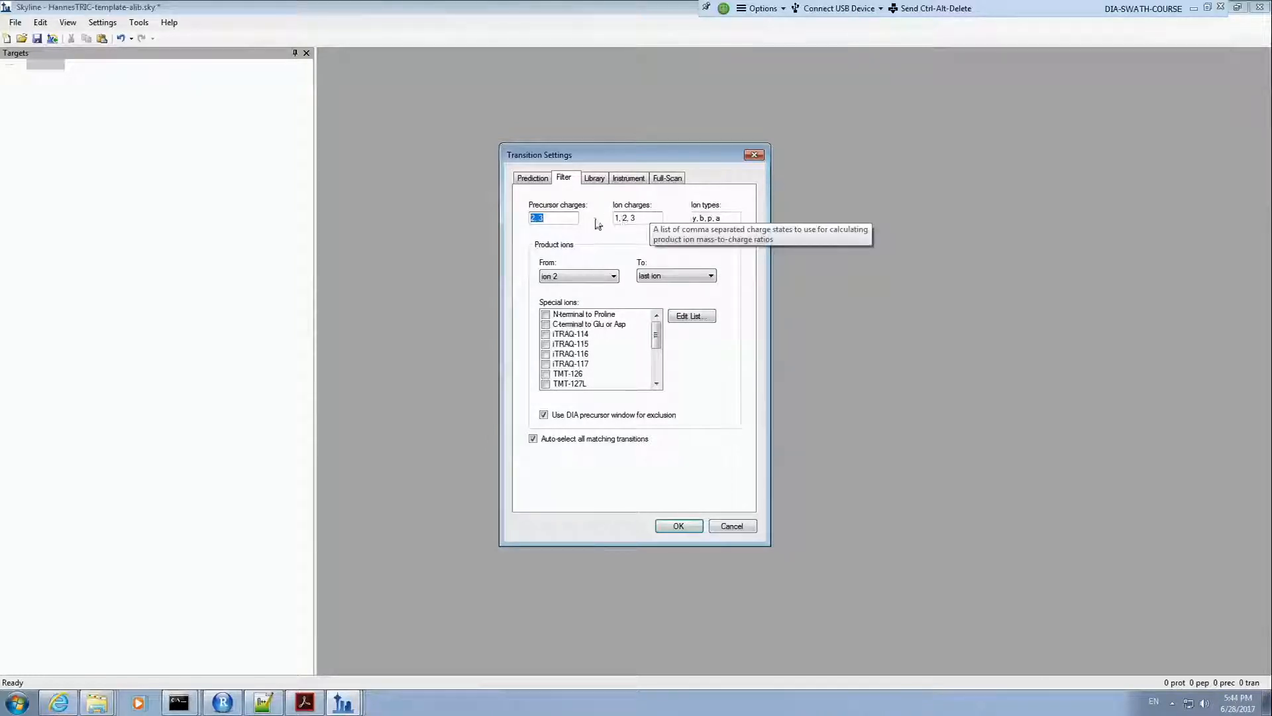
{"action": "left_click_drag", "start_coordinate": [648, 220], "coordinate": [576, 220]}
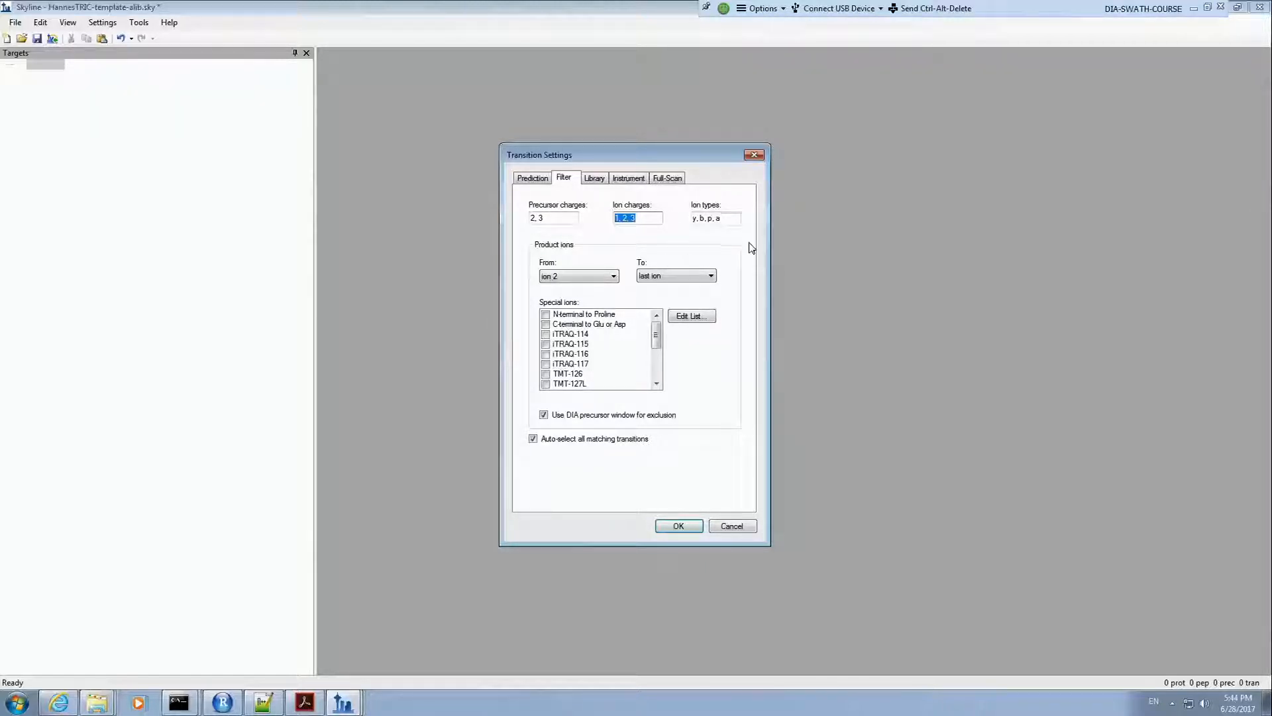
{"action": "left_click", "coordinate": [732, 218]}
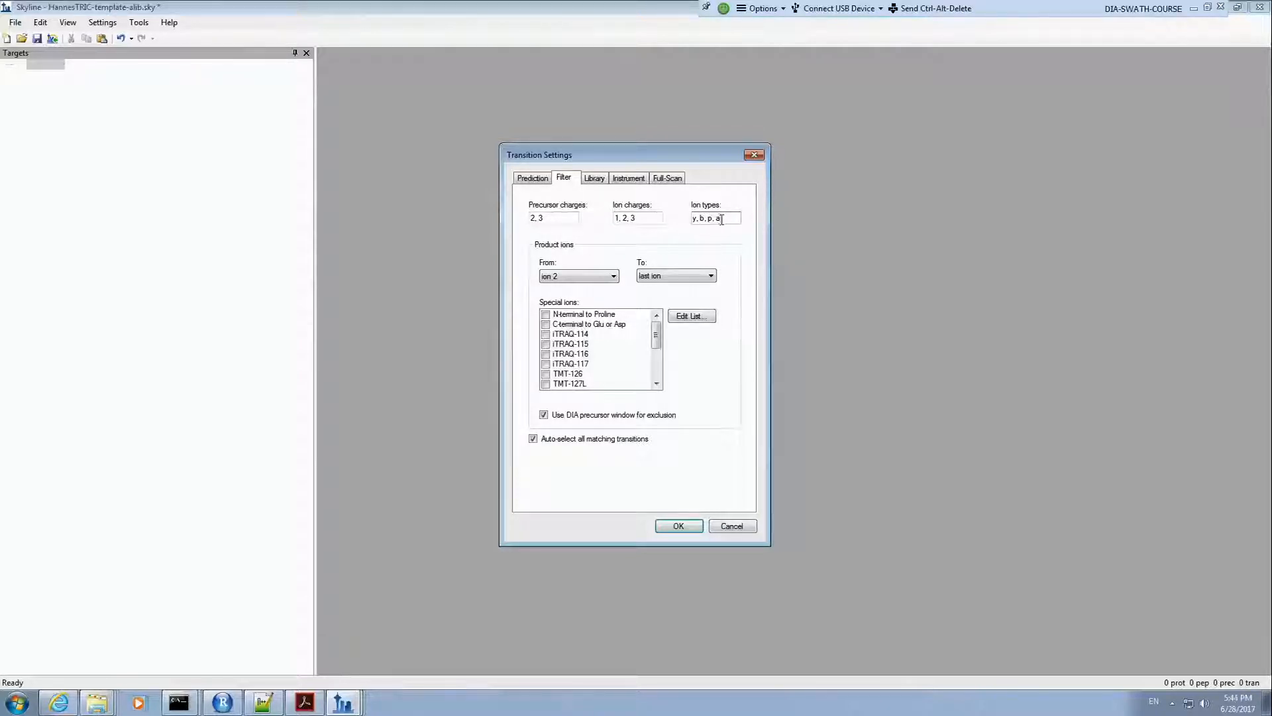
{"action": "left_click_drag", "start_coordinate": [729, 220], "coordinate": [686, 221]}
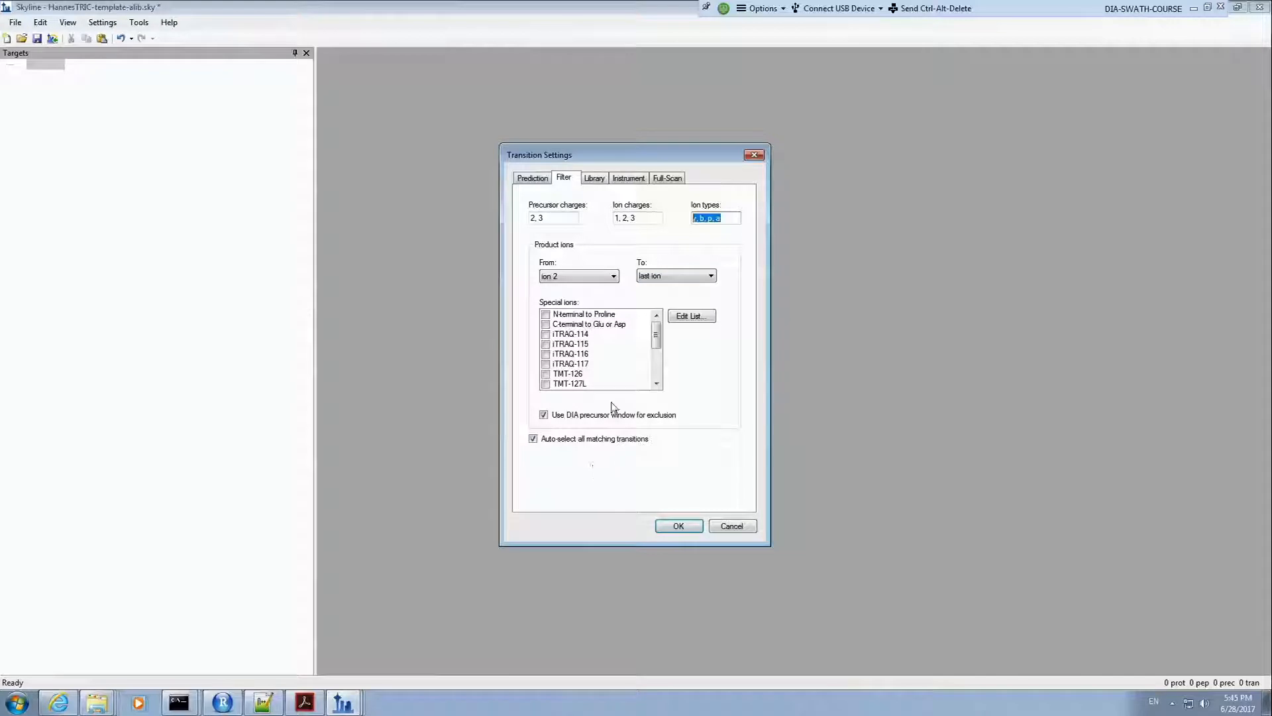
Step: Check the library ion match tolerance and the instrument's minimum and maximum m/z in the transition settings
{"action": "left_click", "coordinate": [598, 180]}
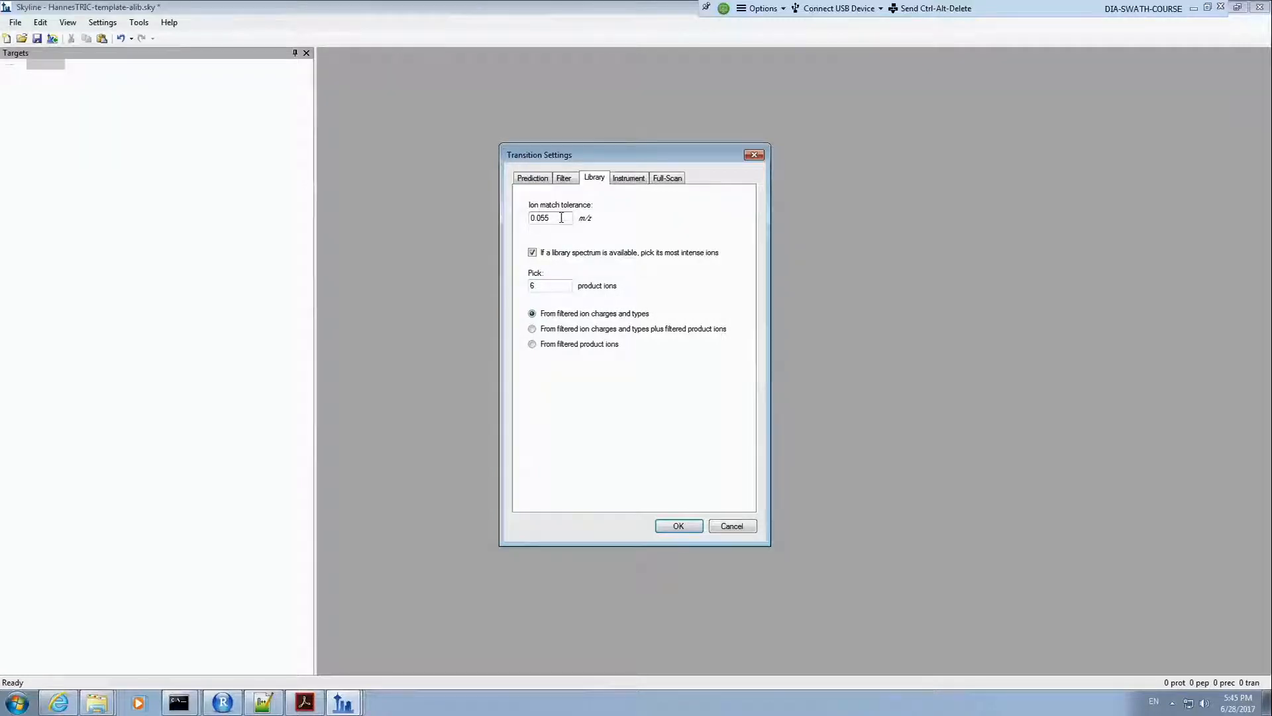
{"action": "left_click_drag", "start_coordinate": [566, 218], "coordinate": [511, 218]}
{"action": "left_click", "coordinate": [637, 180]}
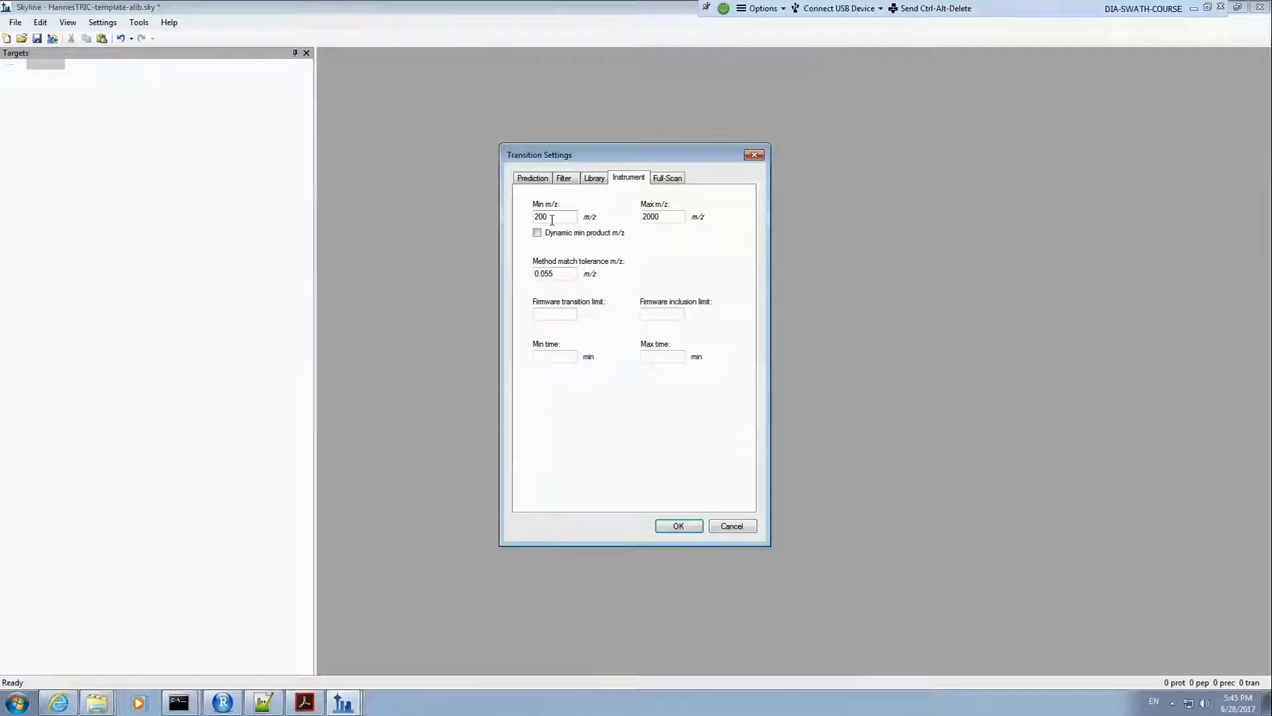
{"action": "left_click_drag", "start_coordinate": [552, 218], "coordinate": [534, 219]}
{"action": "left_click_drag", "start_coordinate": [674, 216], "coordinate": [642, 216]}
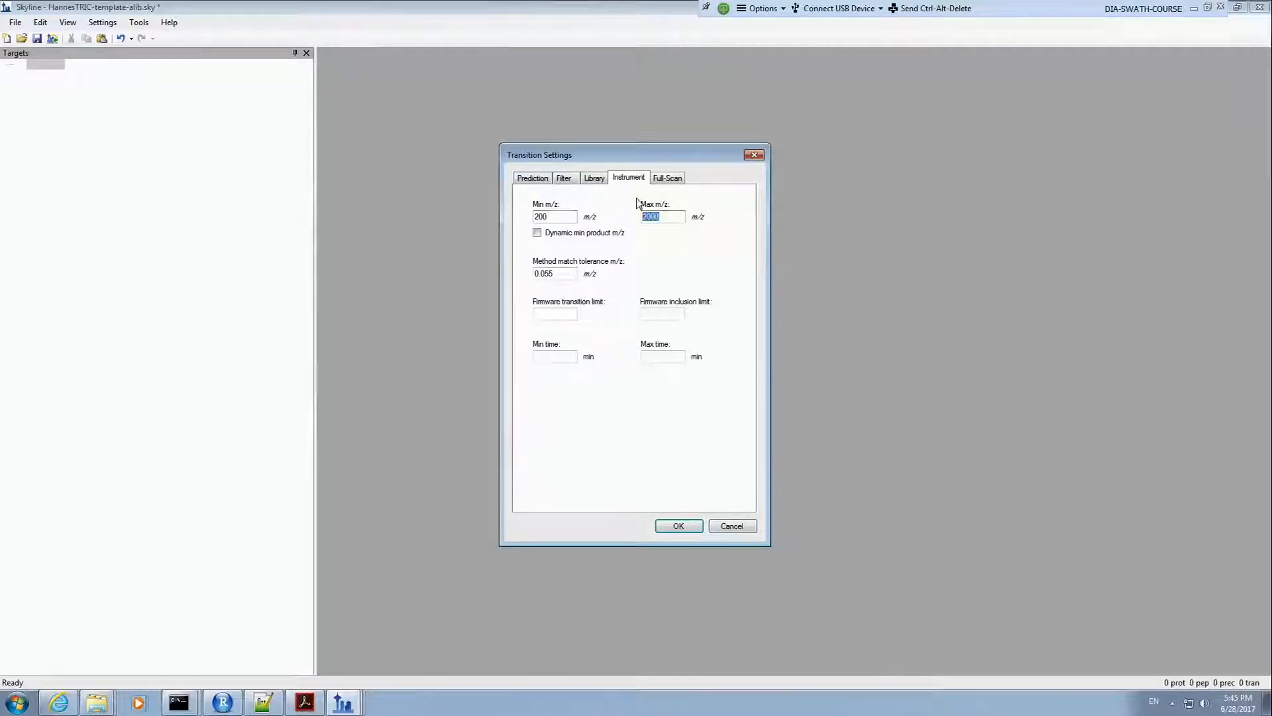
Step: Review the full-scan settings and the isolation windows of the SWATH ETH Legacy scheme, and accept the transition settings
{"action": "left_click", "coordinate": [666, 179]}
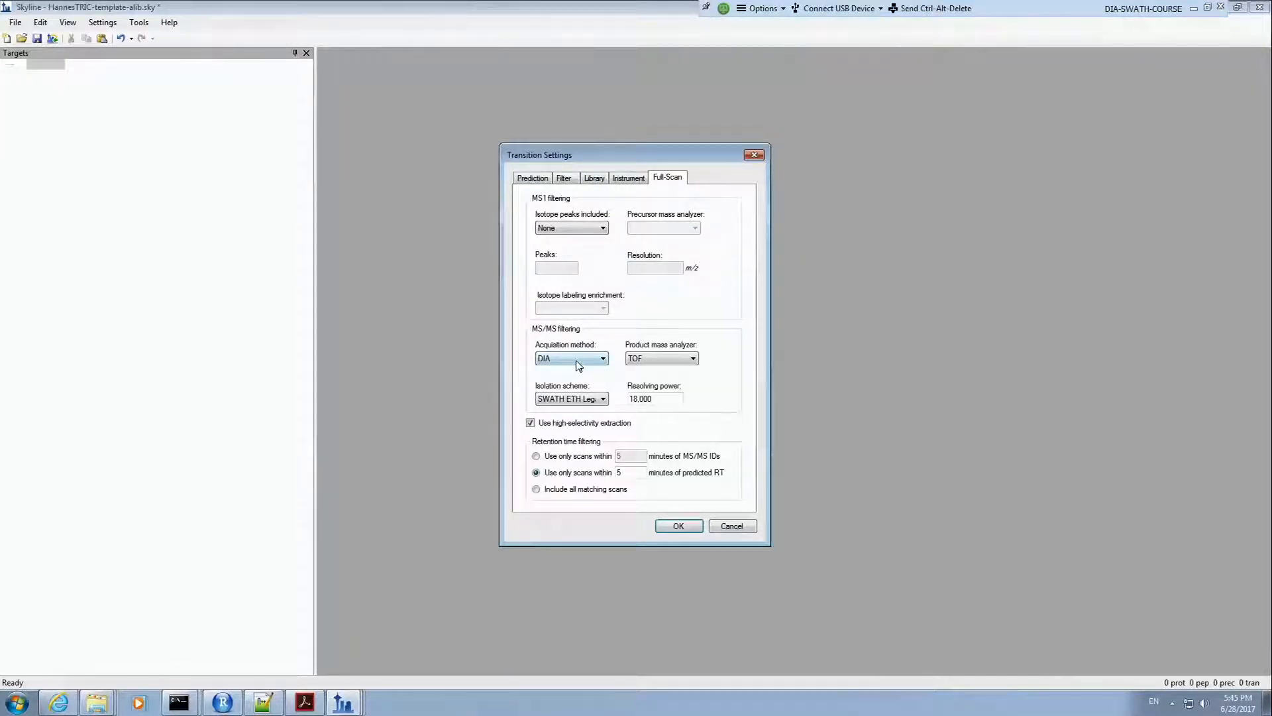
{"action": "left_click", "coordinate": [637, 399]}
{"action": "left_click", "coordinate": [603, 399]}
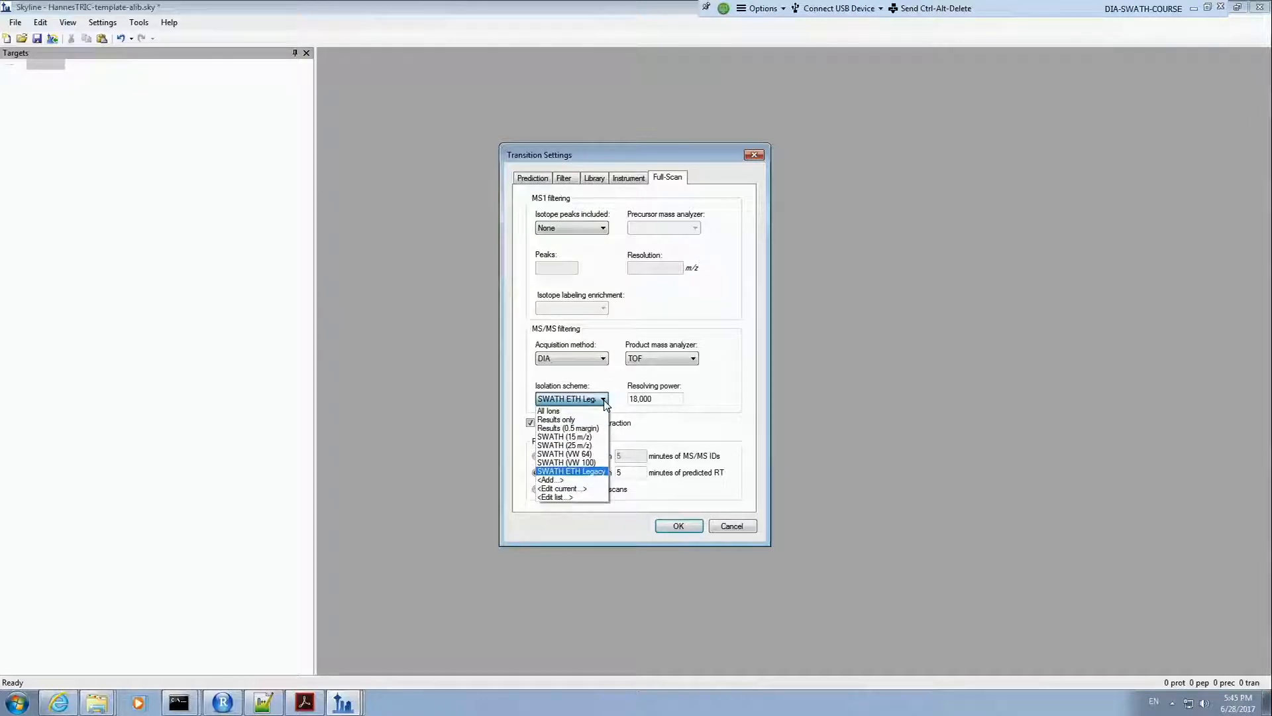
{"action": "left_click", "coordinate": [598, 489]}
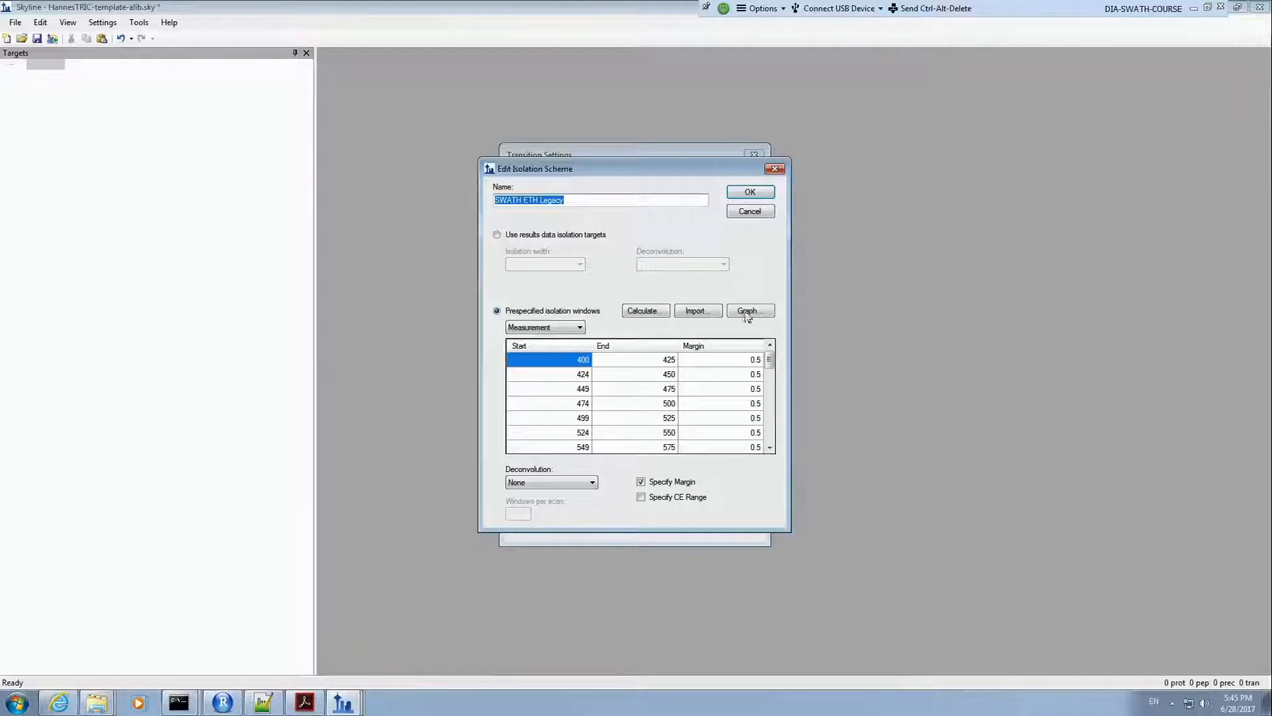
{"action": "left_click", "coordinate": [759, 216]}
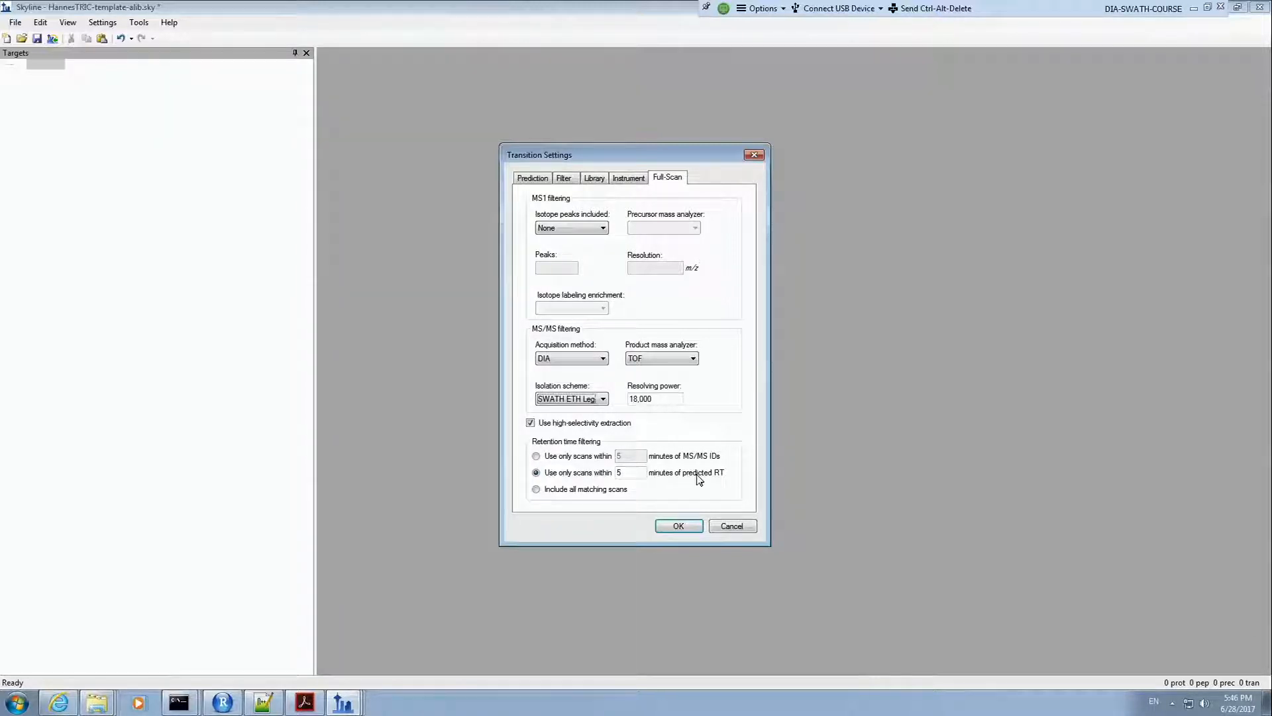
{"action": "left_click", "coordinate": [694, 527]}
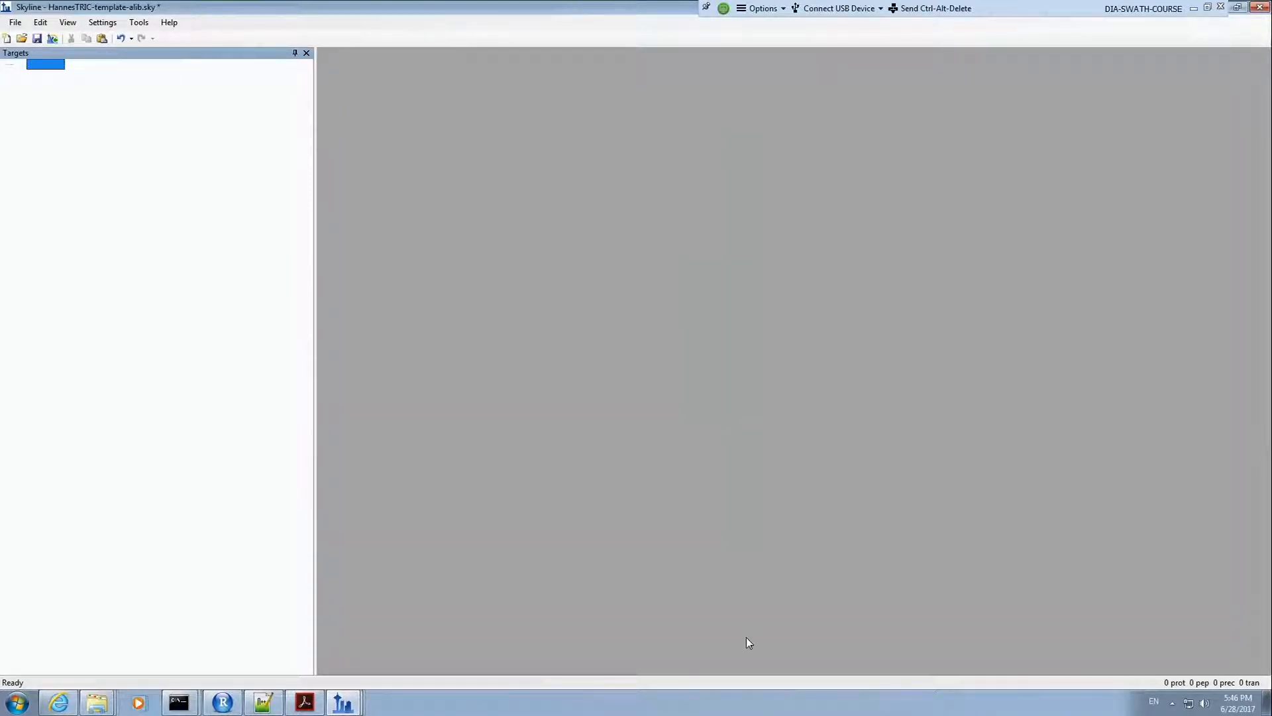
Step: Reopen the transition settings to re-examine the MS/MS filtering and retention time filtering options, and close them without changes
{"action": "left_click", "coordinate": [103, 22]}
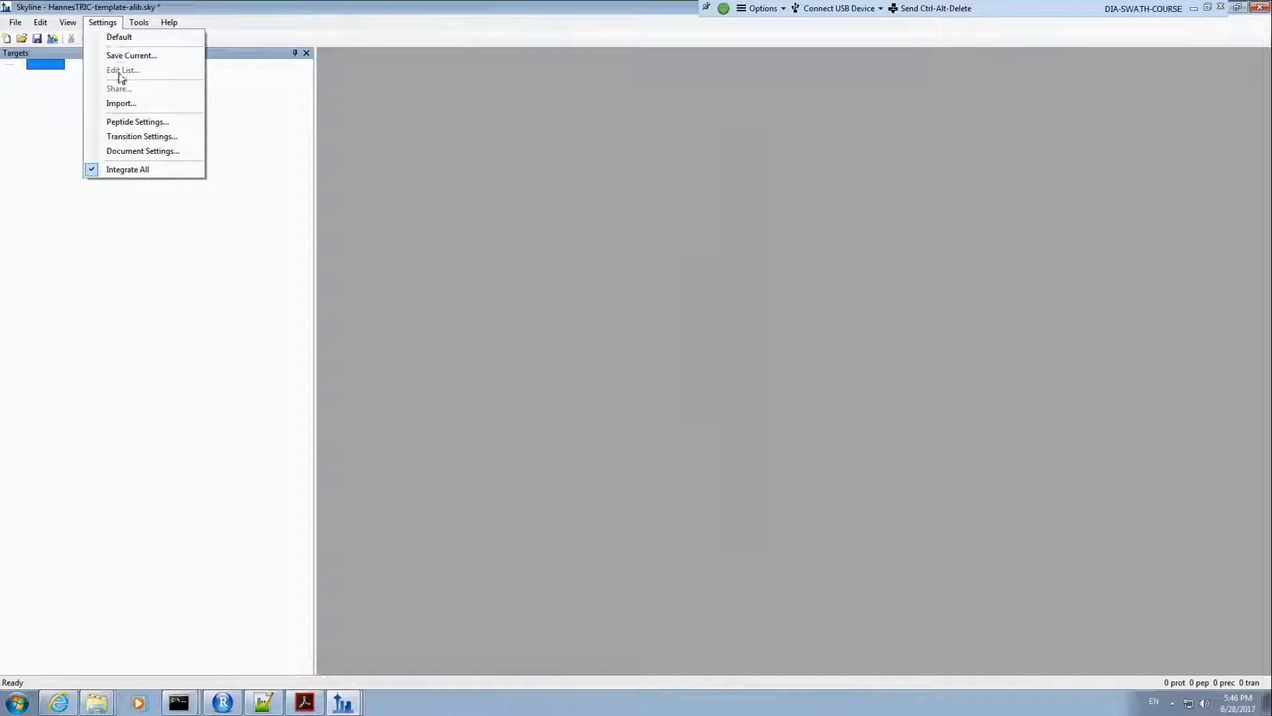
{"action": "left_click", "coordinate": [136, 137]}
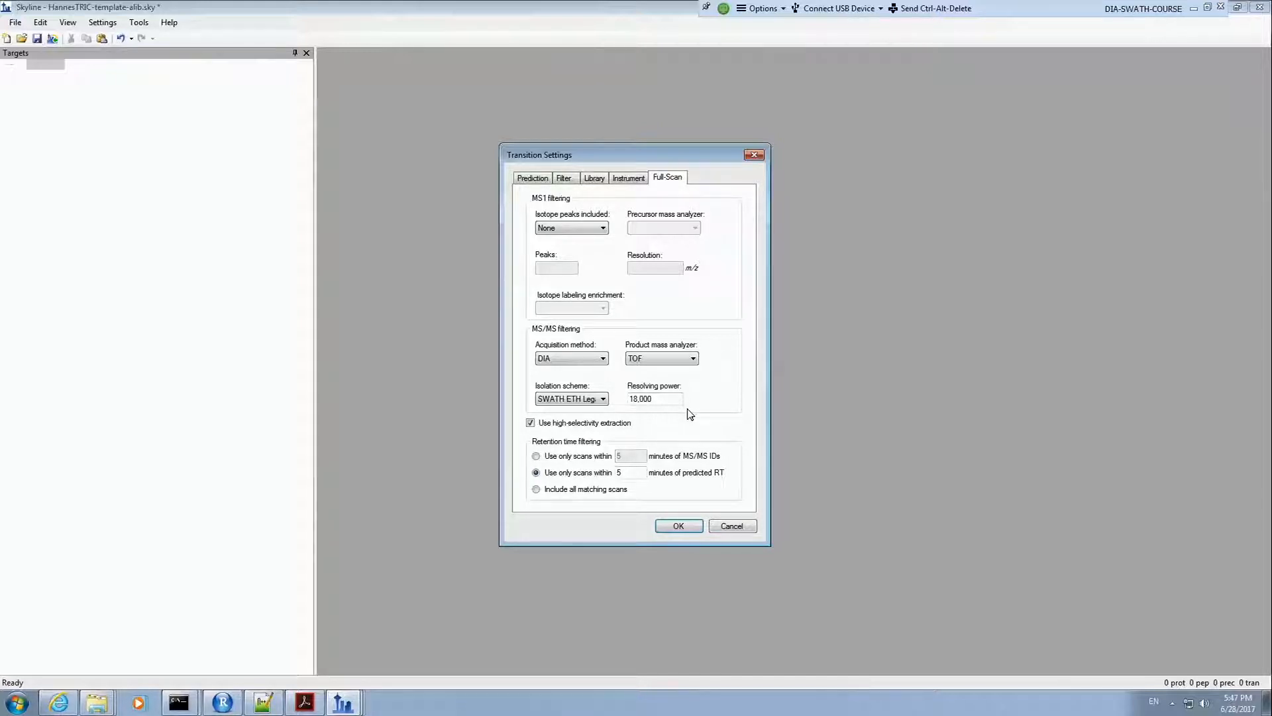
{"action": "left_click", "coordinate": [732, 526]}
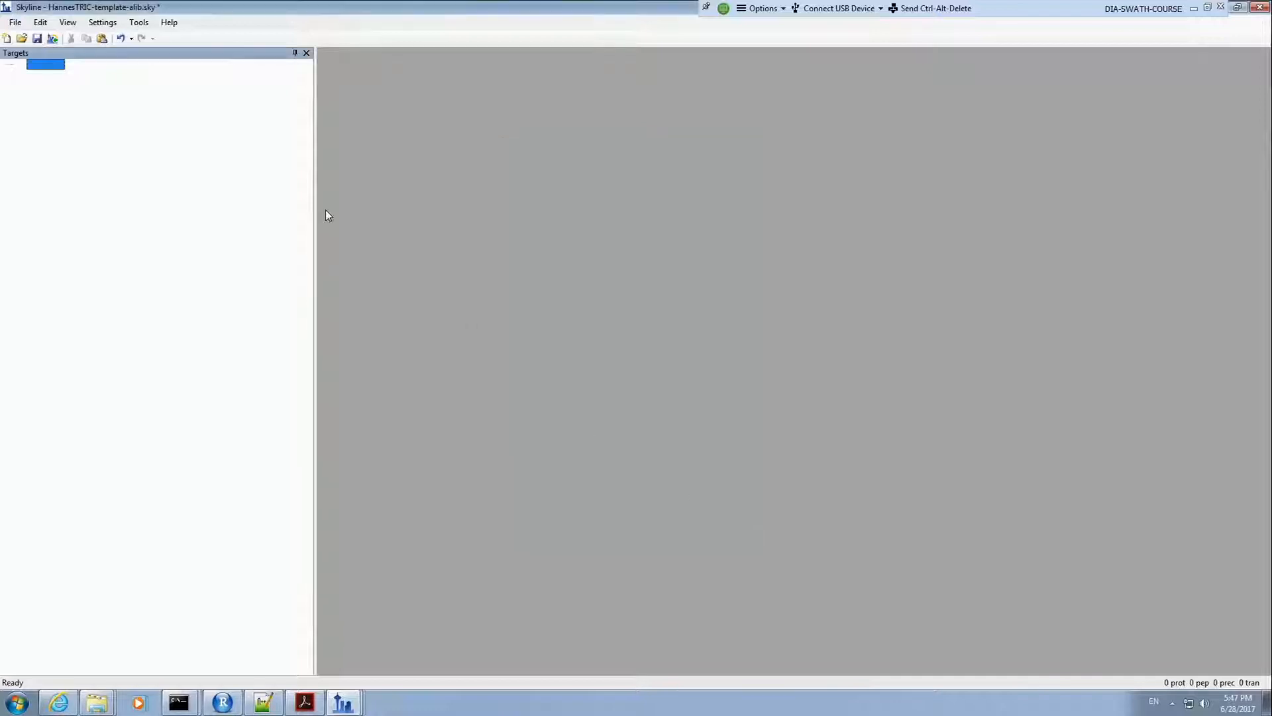
Step: Import the transition list LibraryModified-Mods-Sorted.tsv from the CompareDIA\TransitionLists folder into the alib document
{"action": "left_click", "coordinate": [14, 23]}
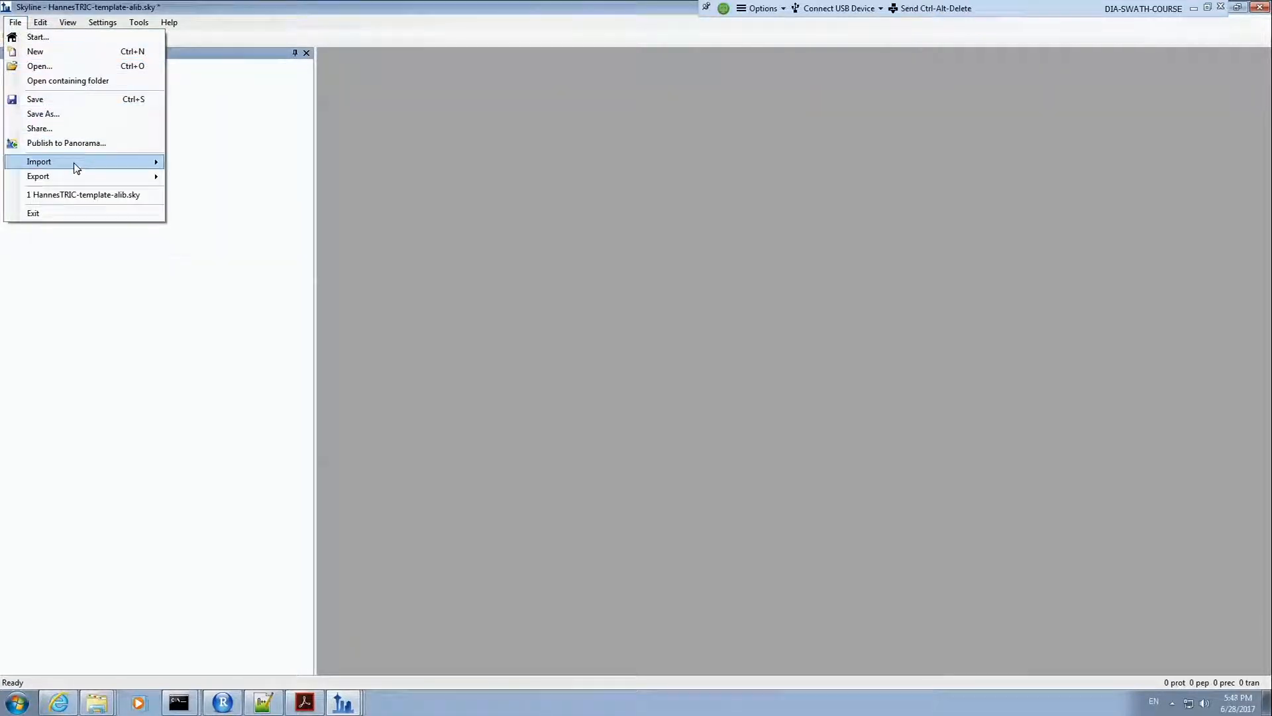
{"action": "mouse_move", "coordinate": [77, 163]}
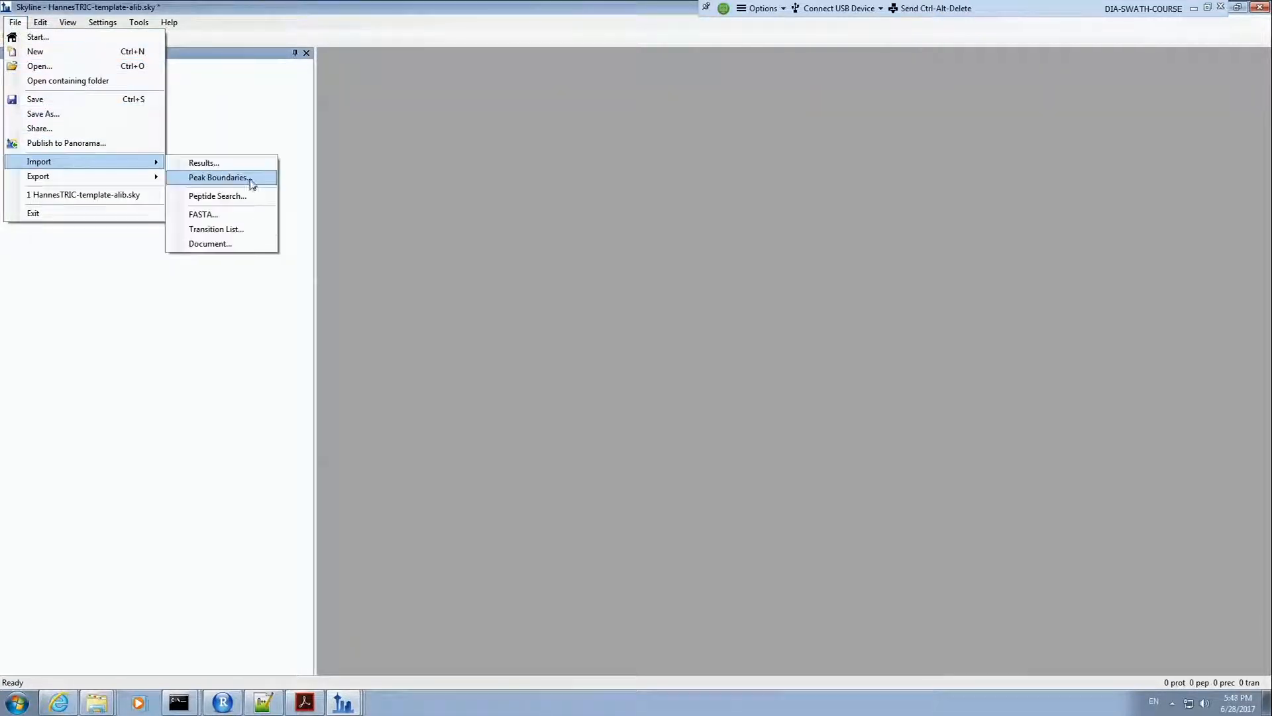
{"action": "left_click", "coordinate": [263, 235]}
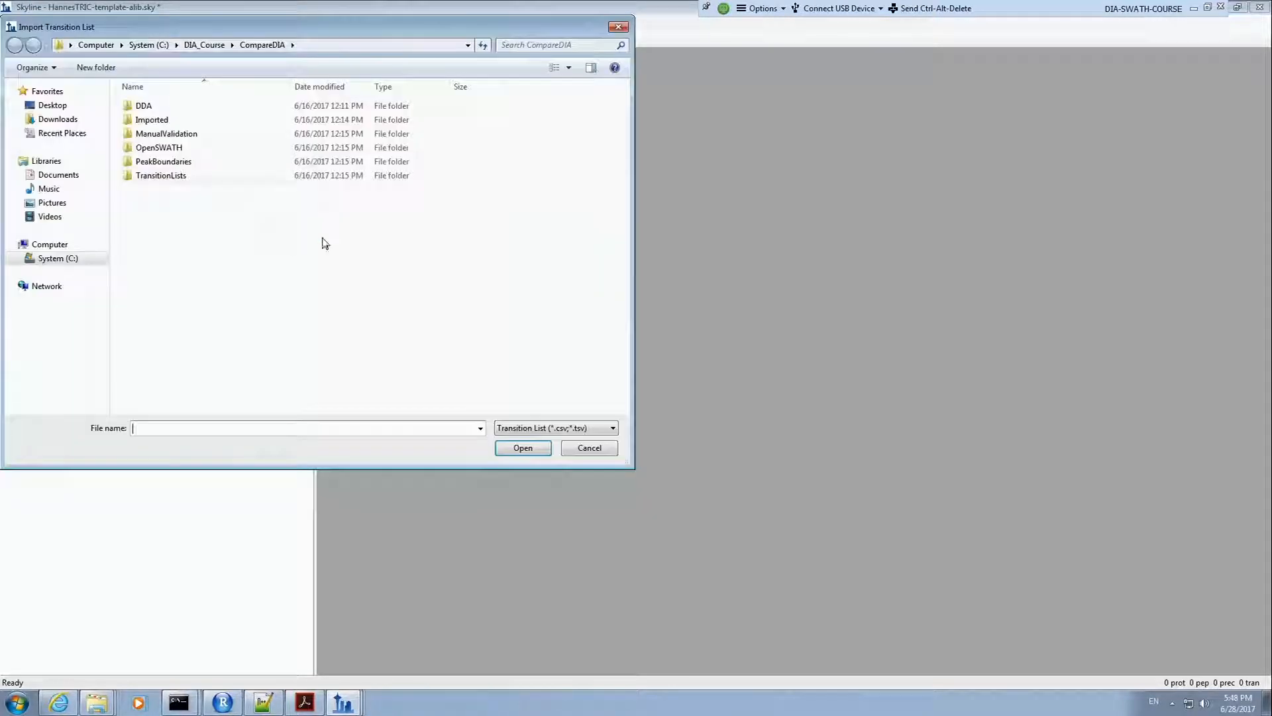
{"action": "double_click", "coordinate": [191, 179]}
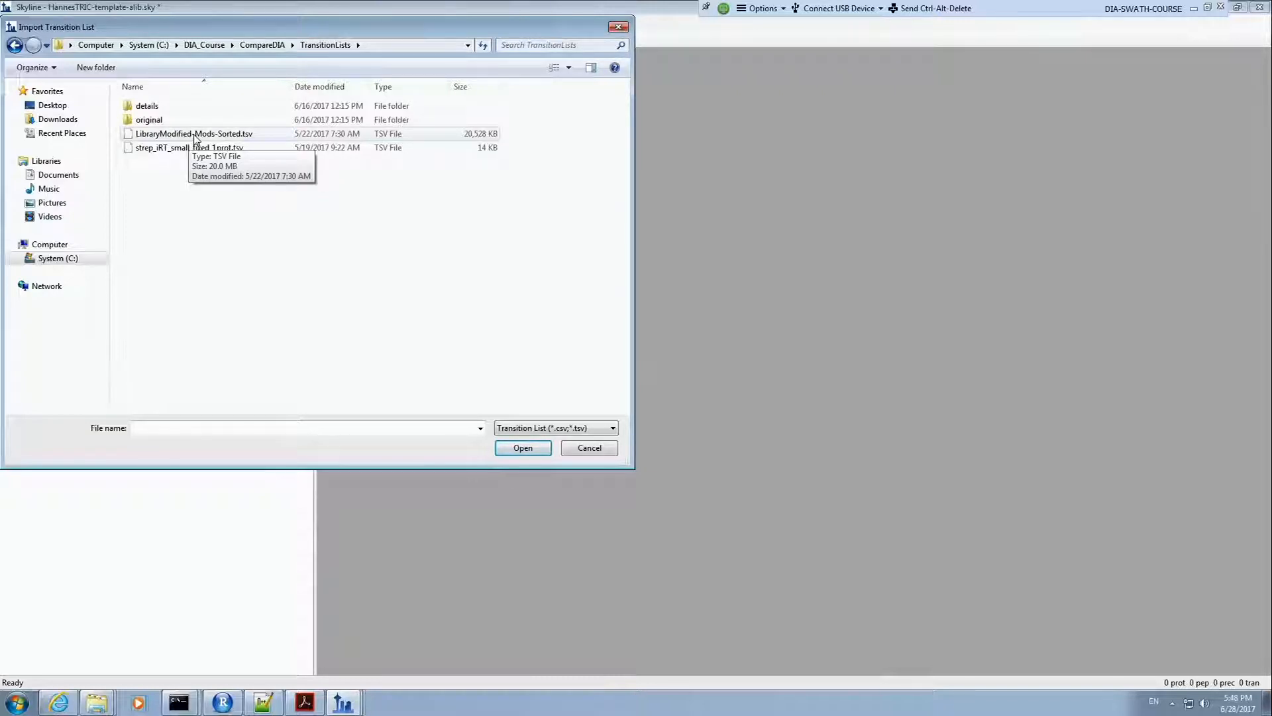
{"action": "double_click", "coordinate": [237, 136]}
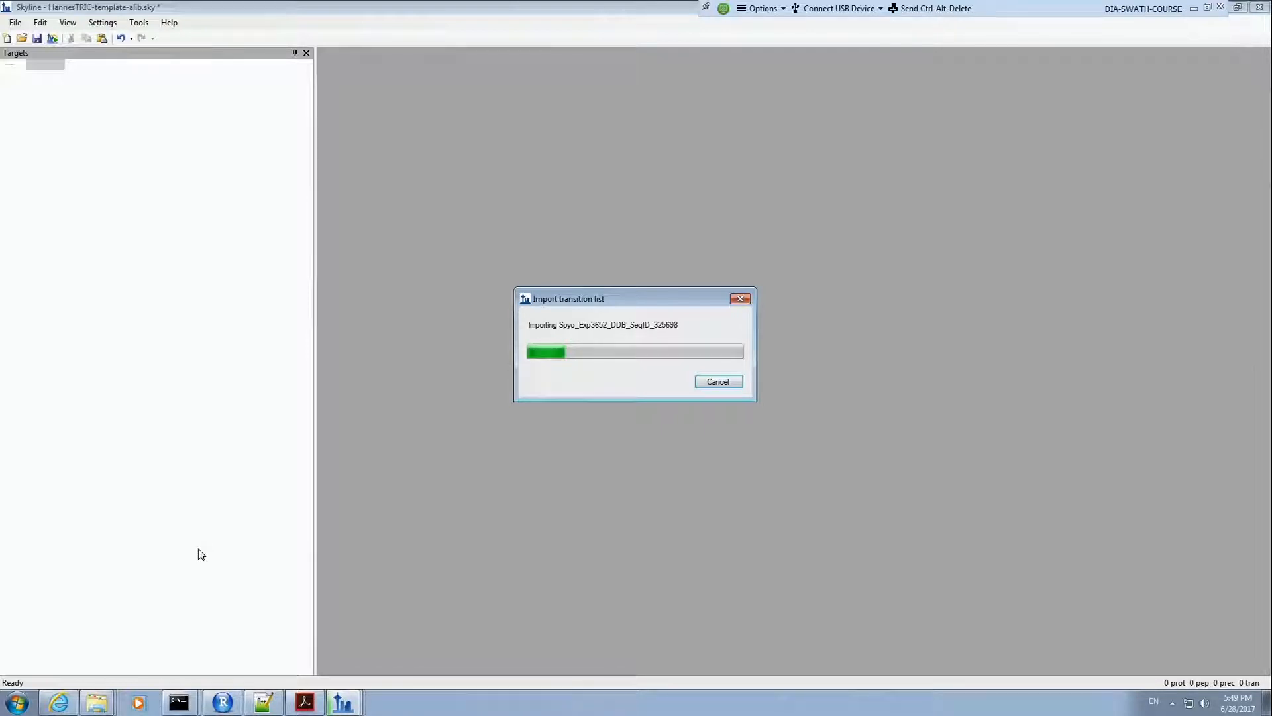
Step: Switch to HannesTRIC-template-blib.sky and add a new peptide library using Hannes_TRIC_spyogenes.blib from the CompareDIA\DDA folder
{"action": "left_click", "coordinate": [343, 703]}
{"action": "left_click", "coordinate": [340, 650]}
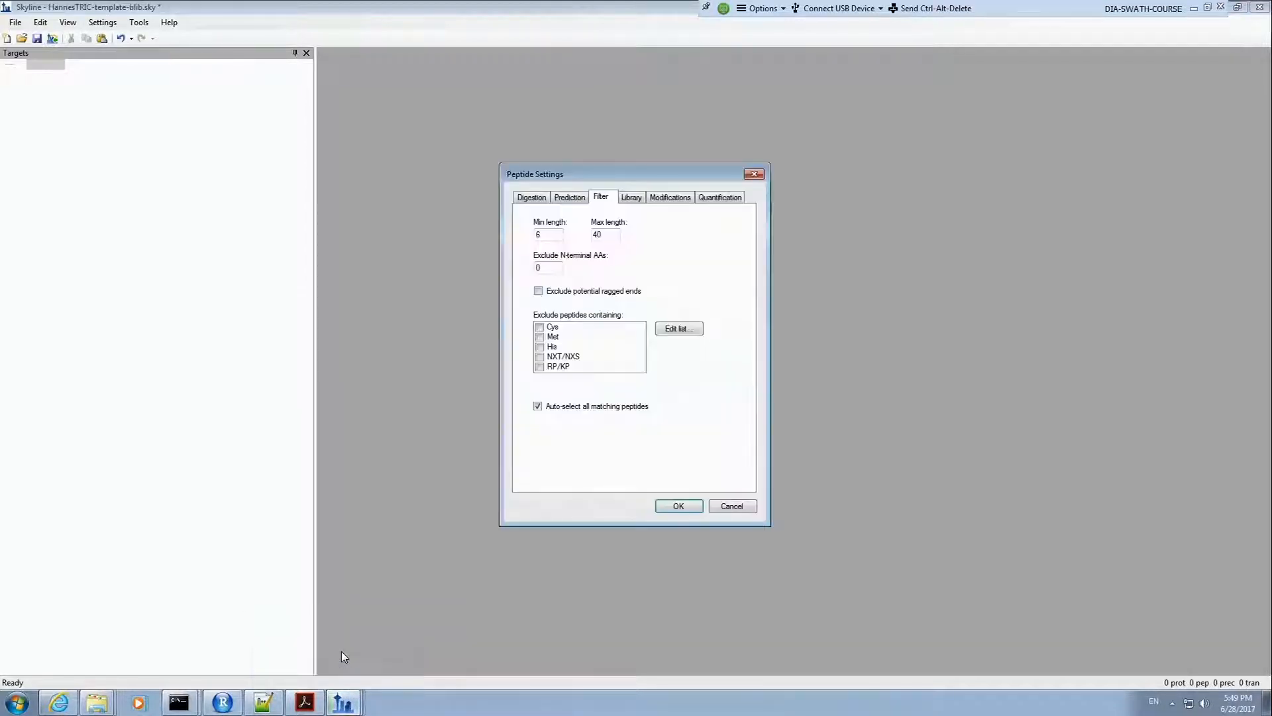
{"action": "left_click", "coordinate": [630, 198]}
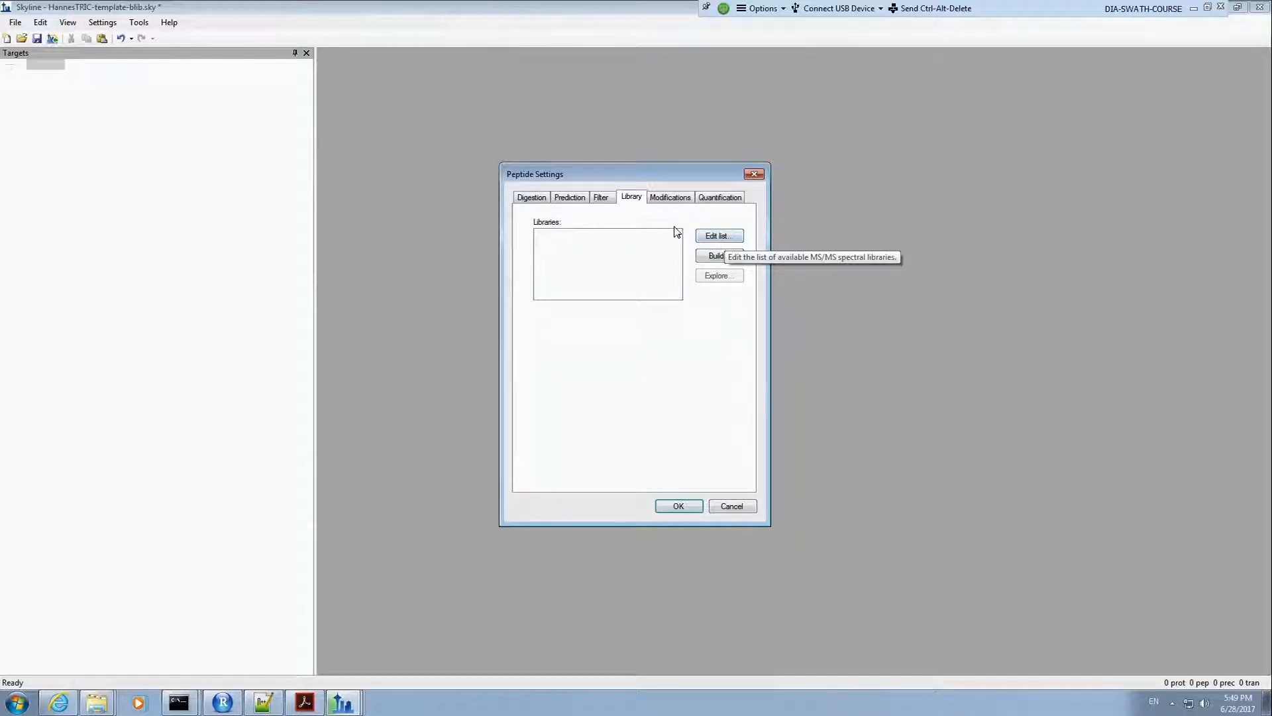
{"action": "left_click", "coordinate": [719, 240]}
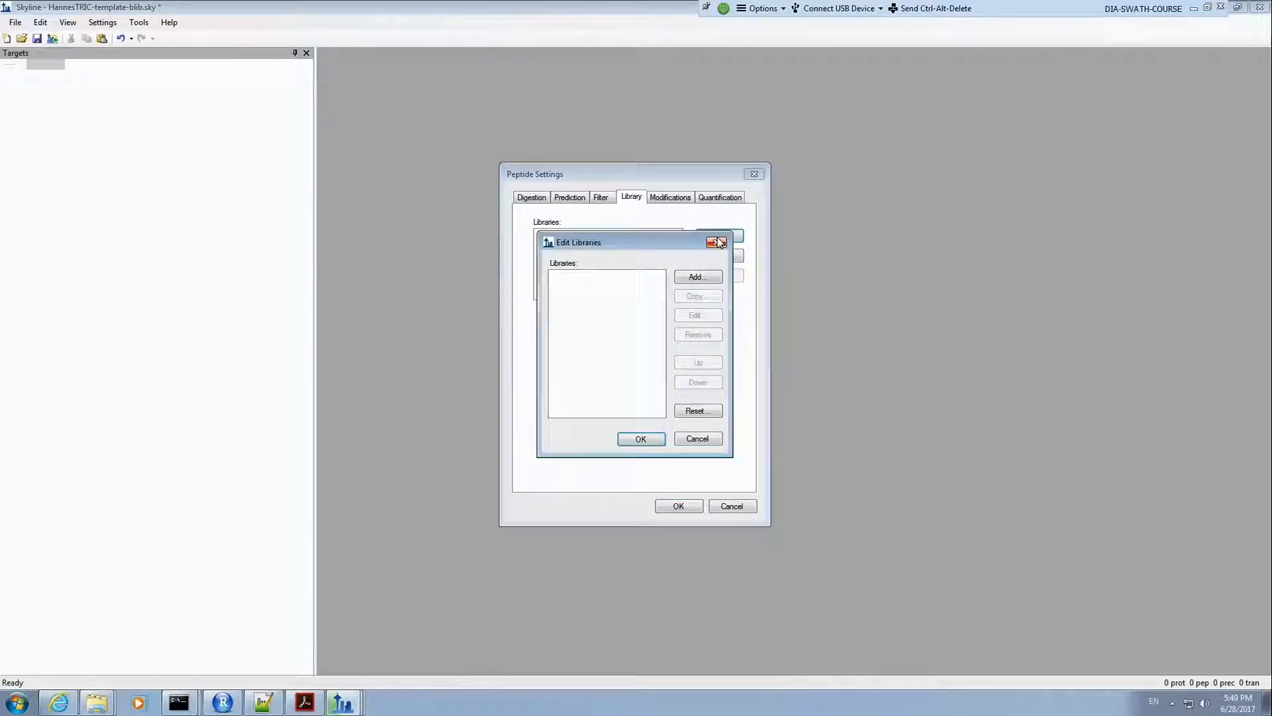
{"action": "left_click", "coordinate": [709, 282]}
{"action": "left_click", "coordinate": [730, 367]}
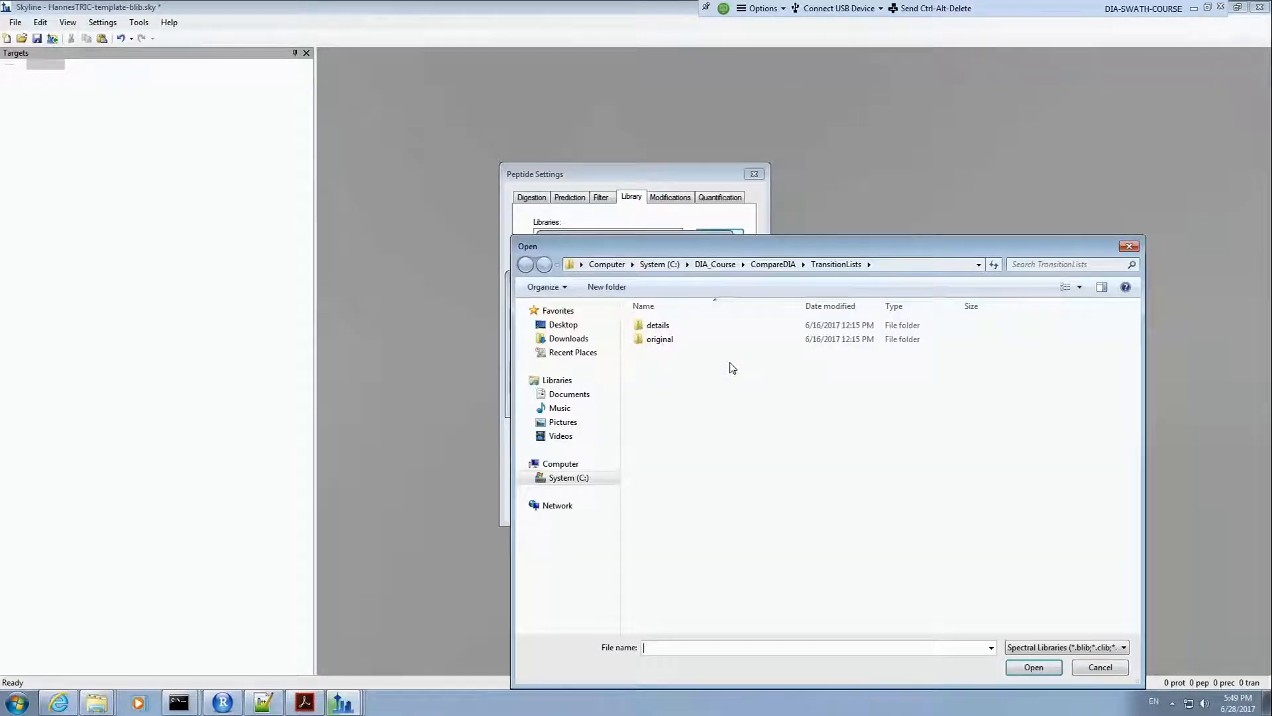
{"action": "left_click_drag", "start_coordinate": [710, 243], "coordinate": [568, 147]}
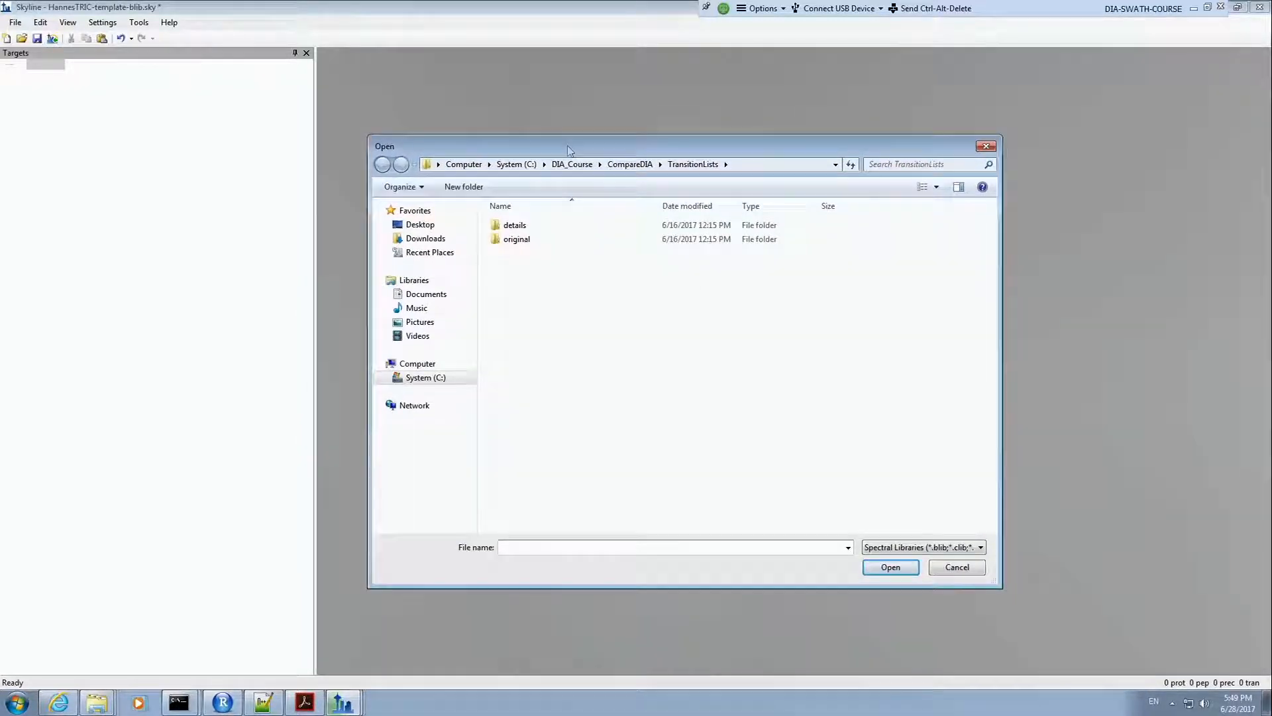
{"action": "left_click", "coordinate": [626, 164]}
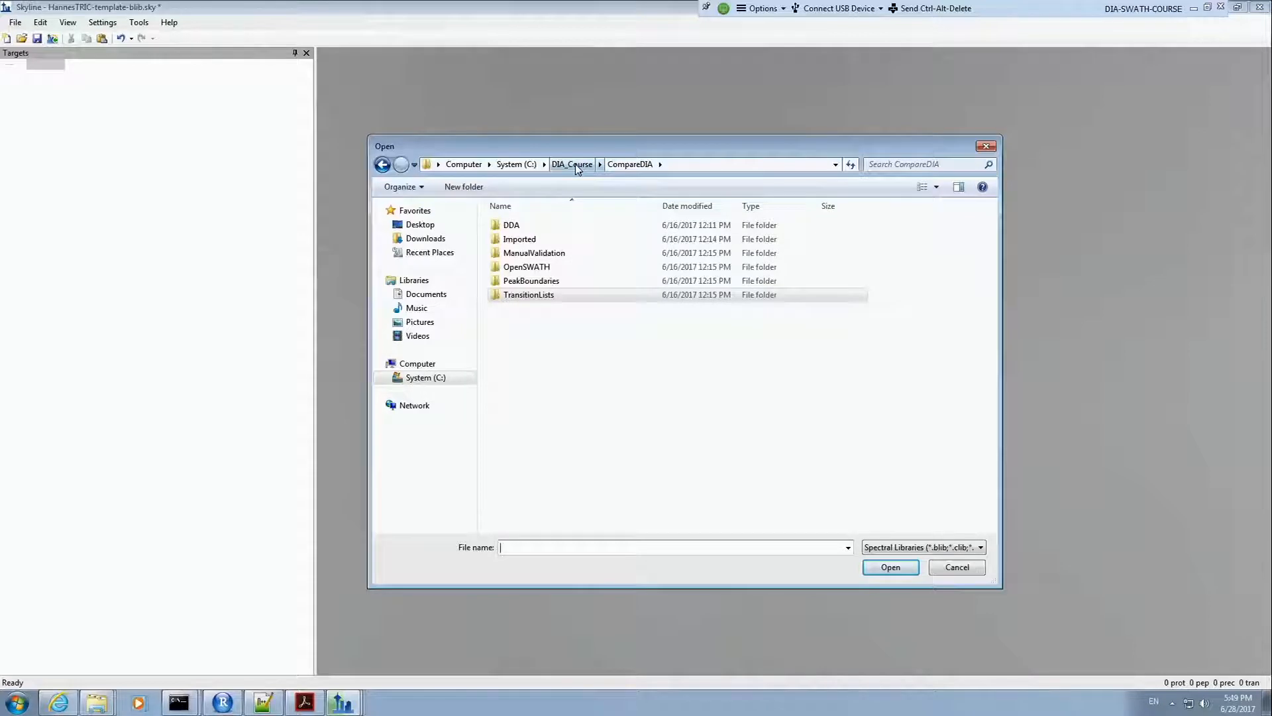
{"action": "double_click", "coordinate": [518, 226]}
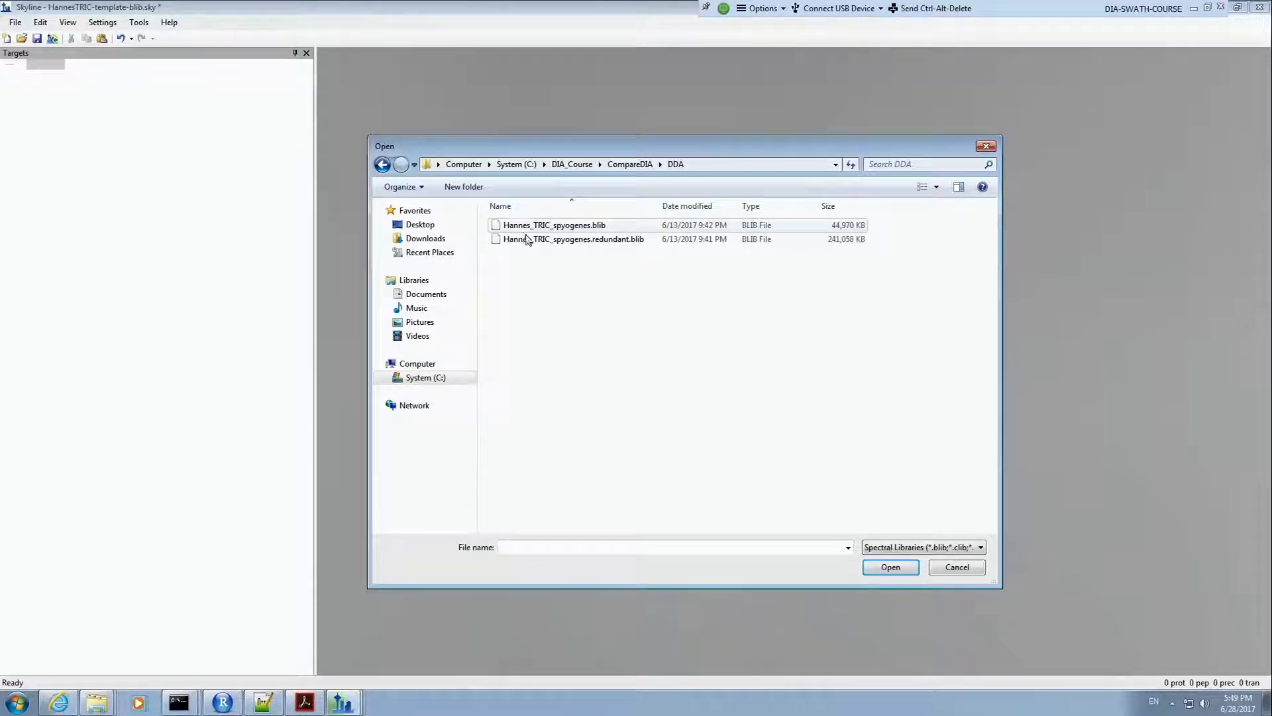
{"action": "left_click", "coordinate": [535, 229]}
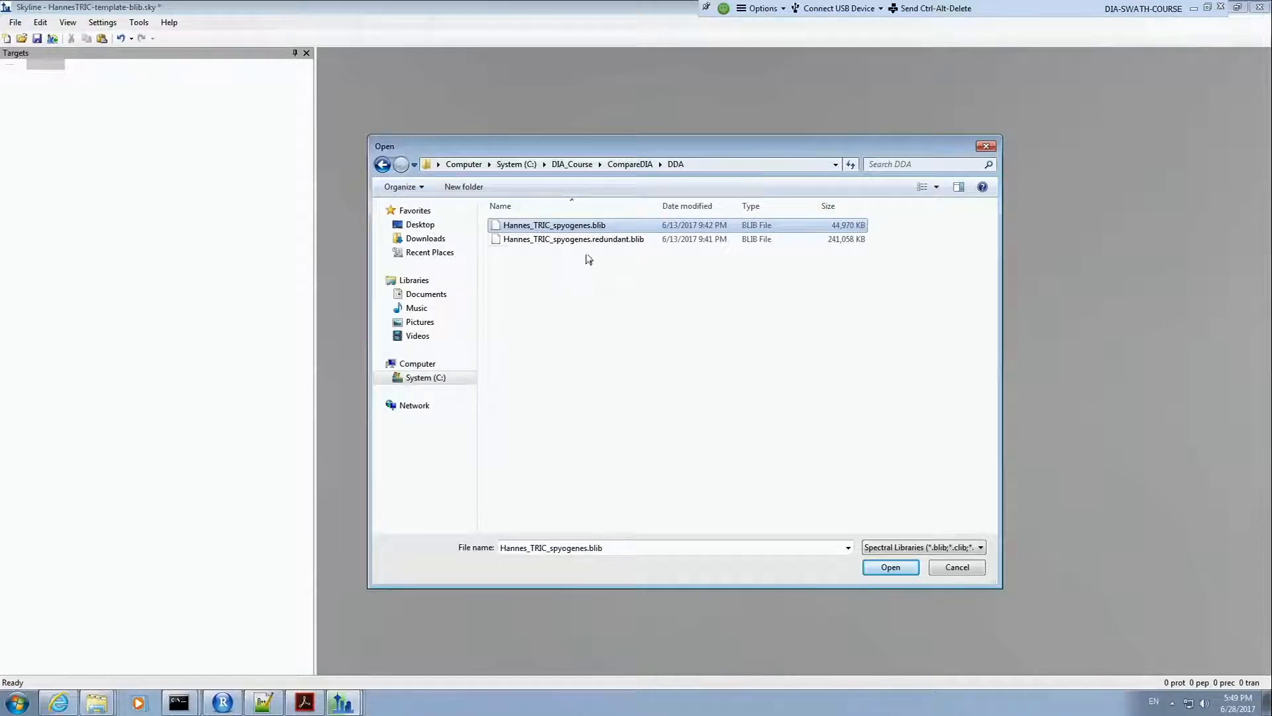
{"action": "double_click", "coordinate": [612, 226]}
Step: Name the new spectral library "Hannes Spyogenes" and accept the edited library list
{"action": "left_click", "coordinate": [595, 315]}
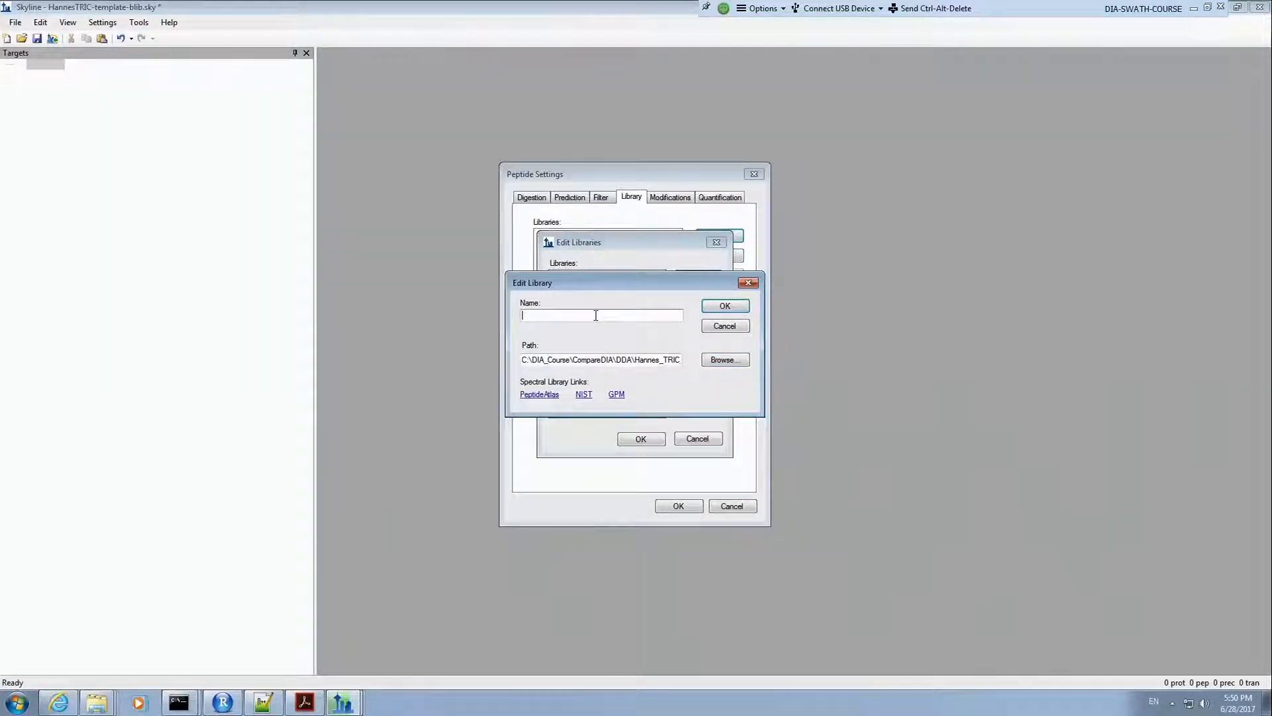
{"action": "type", "text": "Hannes Spyogenes"}
{"action": "left_click", "coordinate": [723, 310]}
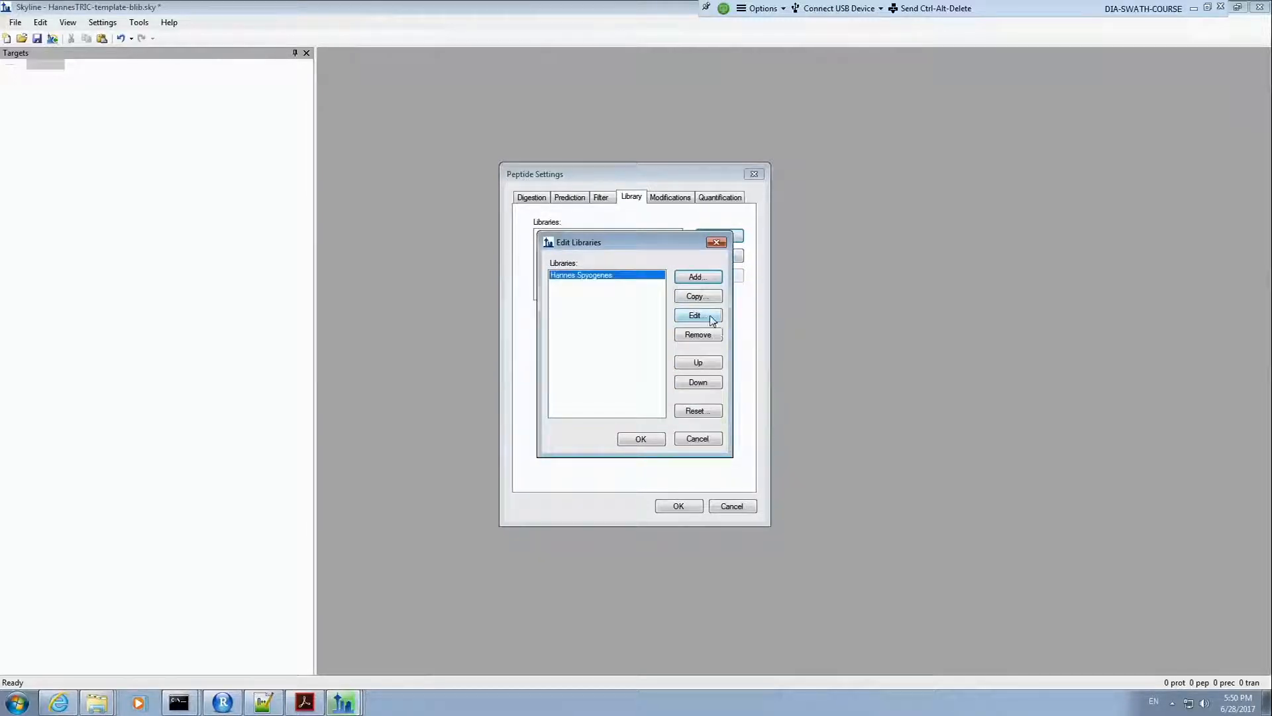
{"action": "left_click", "coordinate": [647, 440]}
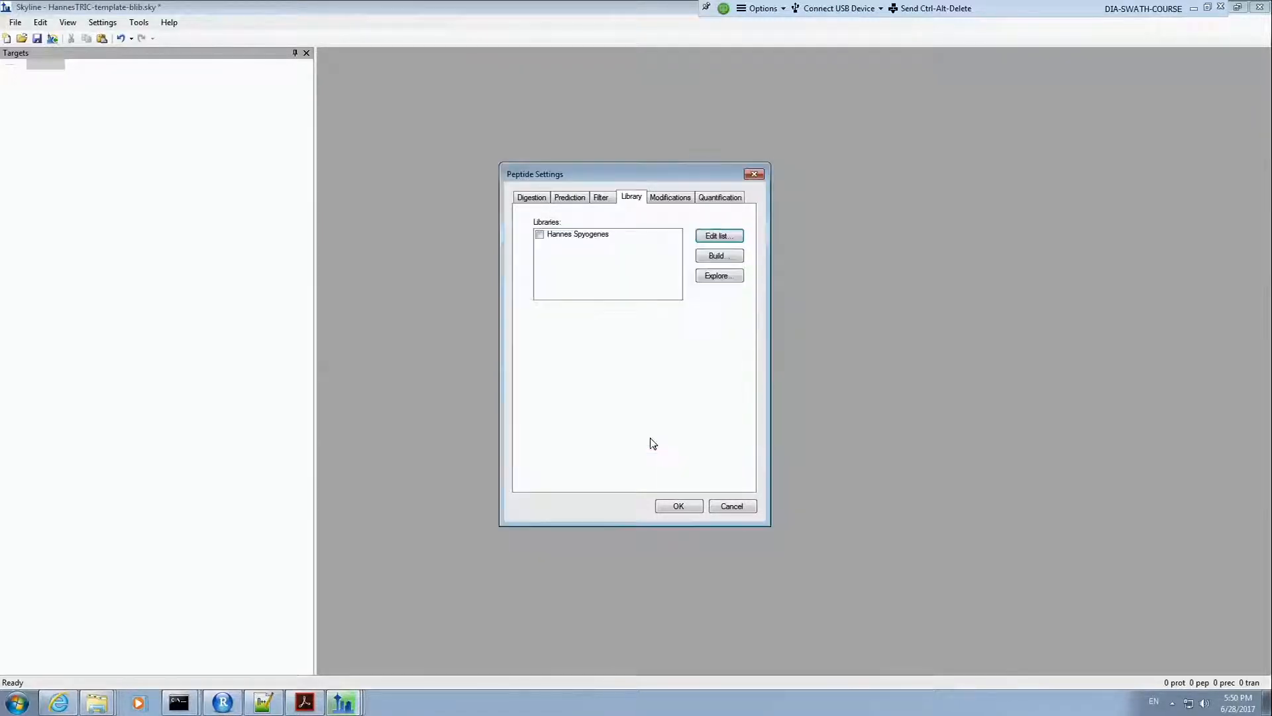
Step: Enable the Hannes Spyogenes library, check the structural modifications and accept the peptide settings
{"action": "left_click", "coordinate": [542, 236]}
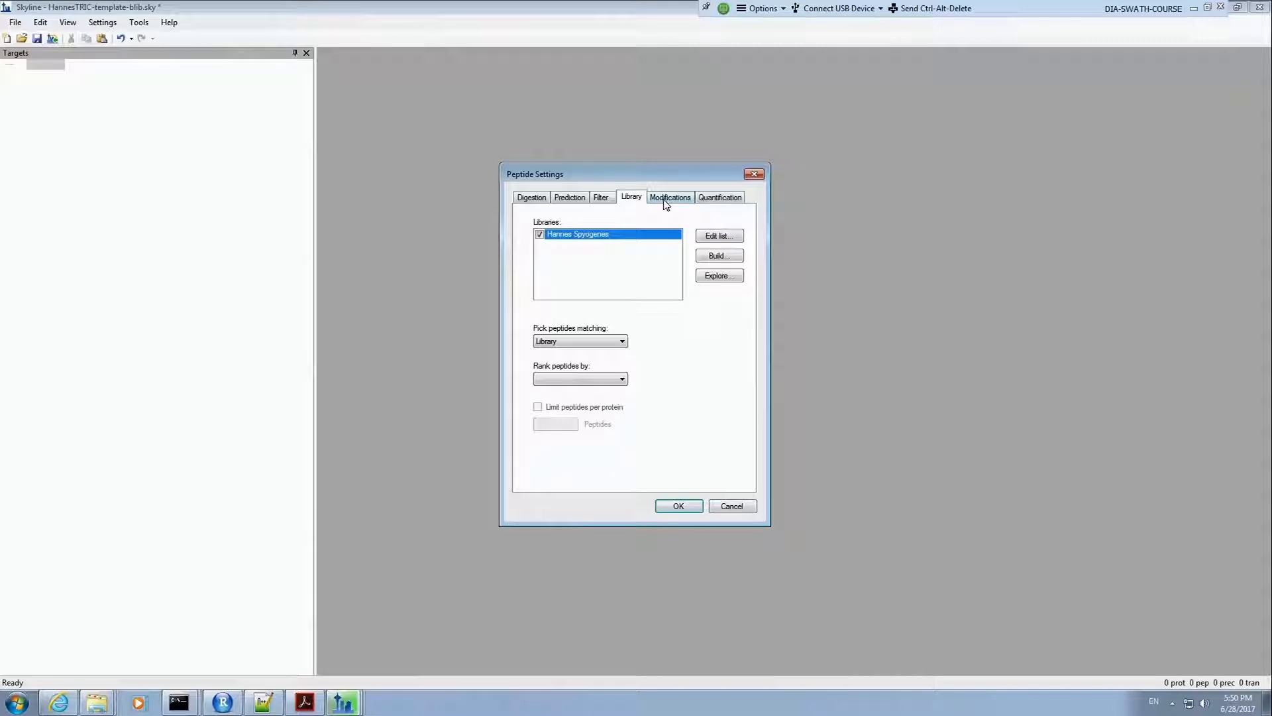
{"action": "left_click", "coordinate": [665, 202]}
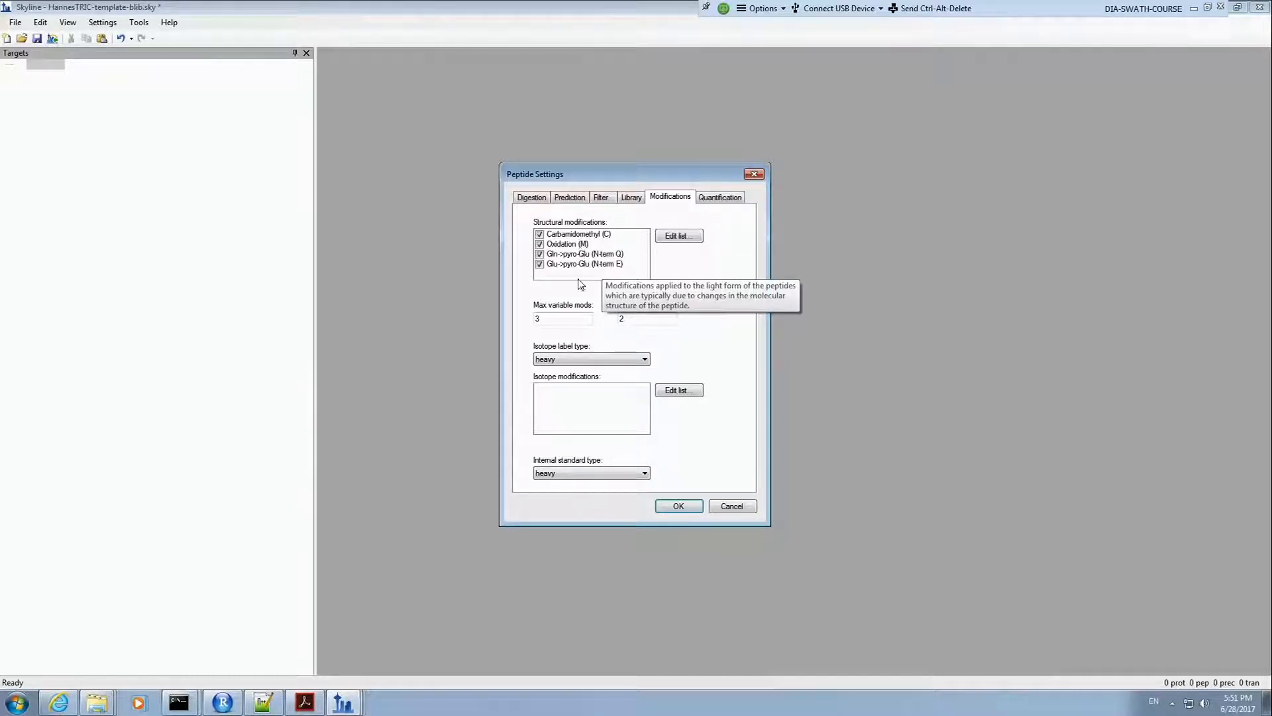
{"action": "left_click", "coordinate": [679, 506]}
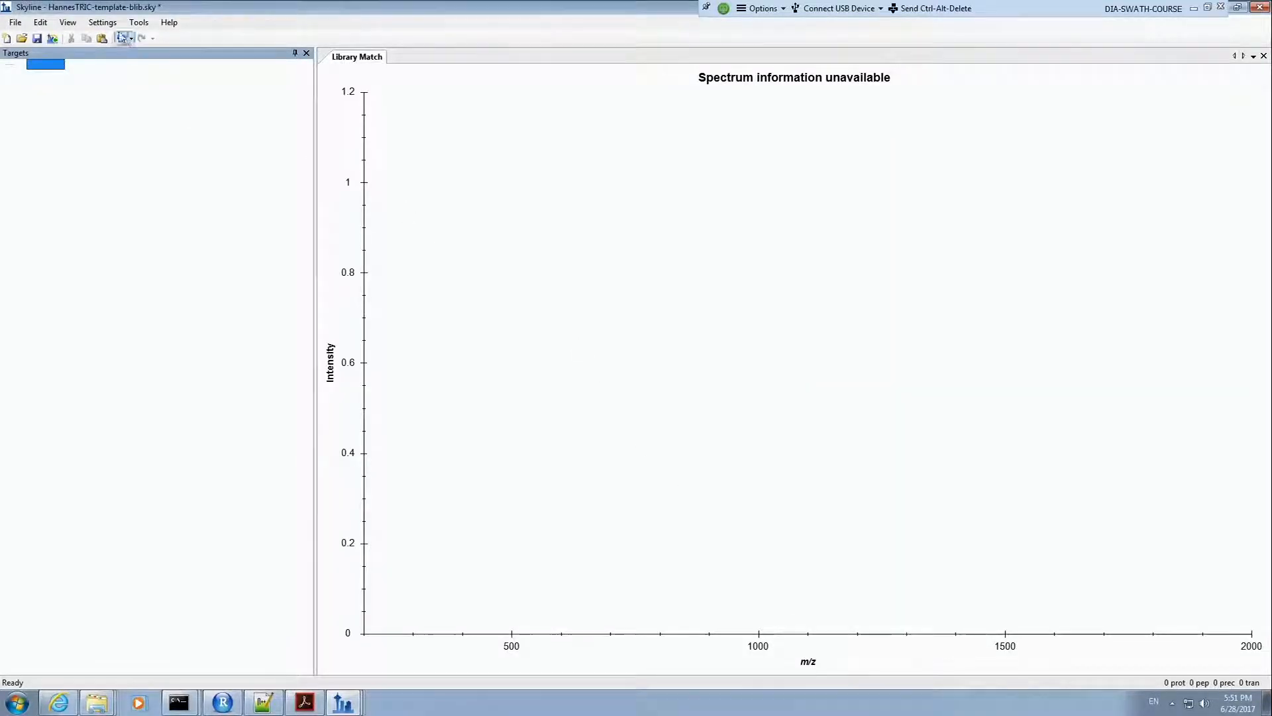
Step: Review the blib document's transition settings for prediction, filter, library, instrument and full-scan
{"action": "left_click", "coordinate": [103, 21]}
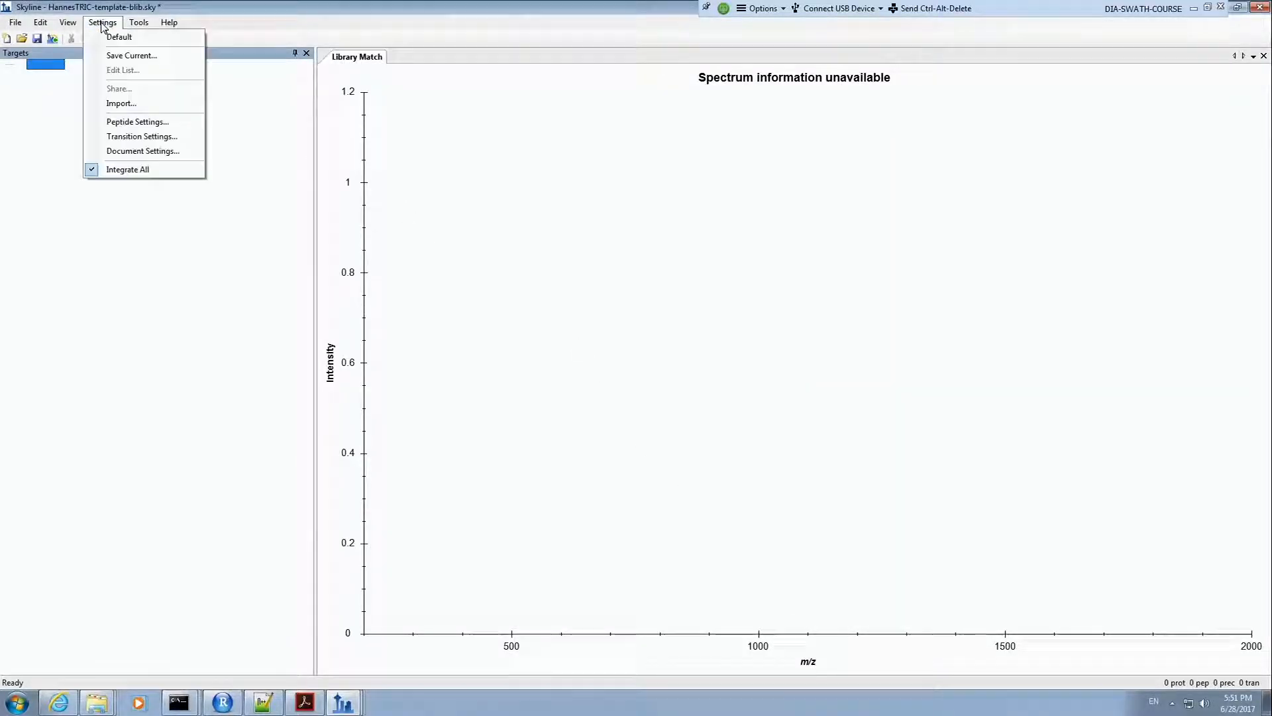
{"action": "left_click", "coordinate": [139, 137]}
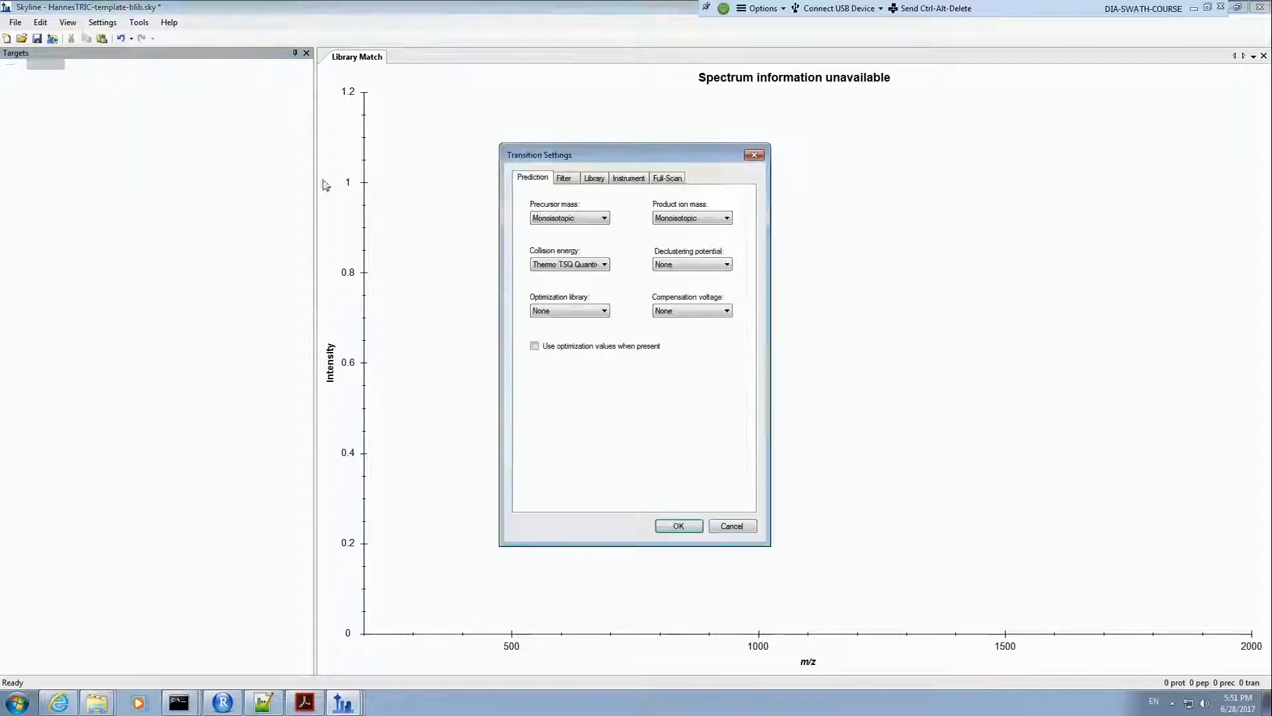
{"action": "left_click", "coordinate": [564, 178]}
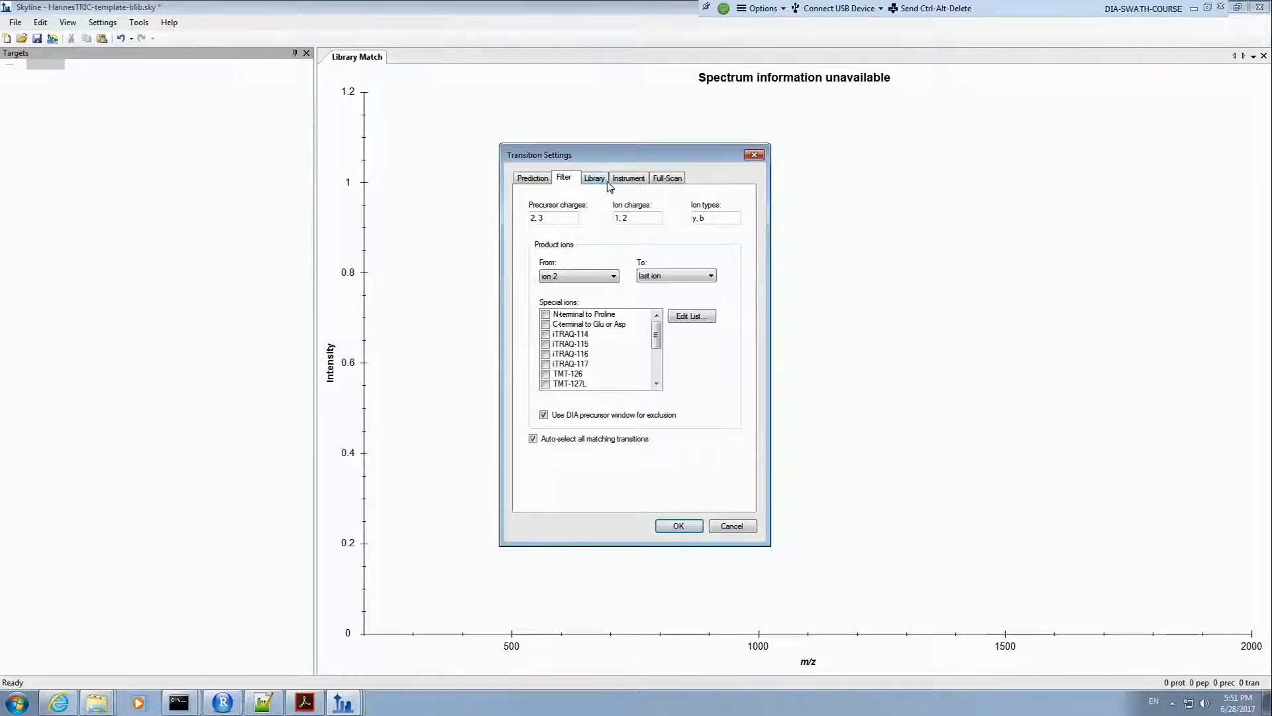
{"action": "left_click", "coordinate": [596, 180]}
{"action": "left_click", "coordinate": [616, 181]}
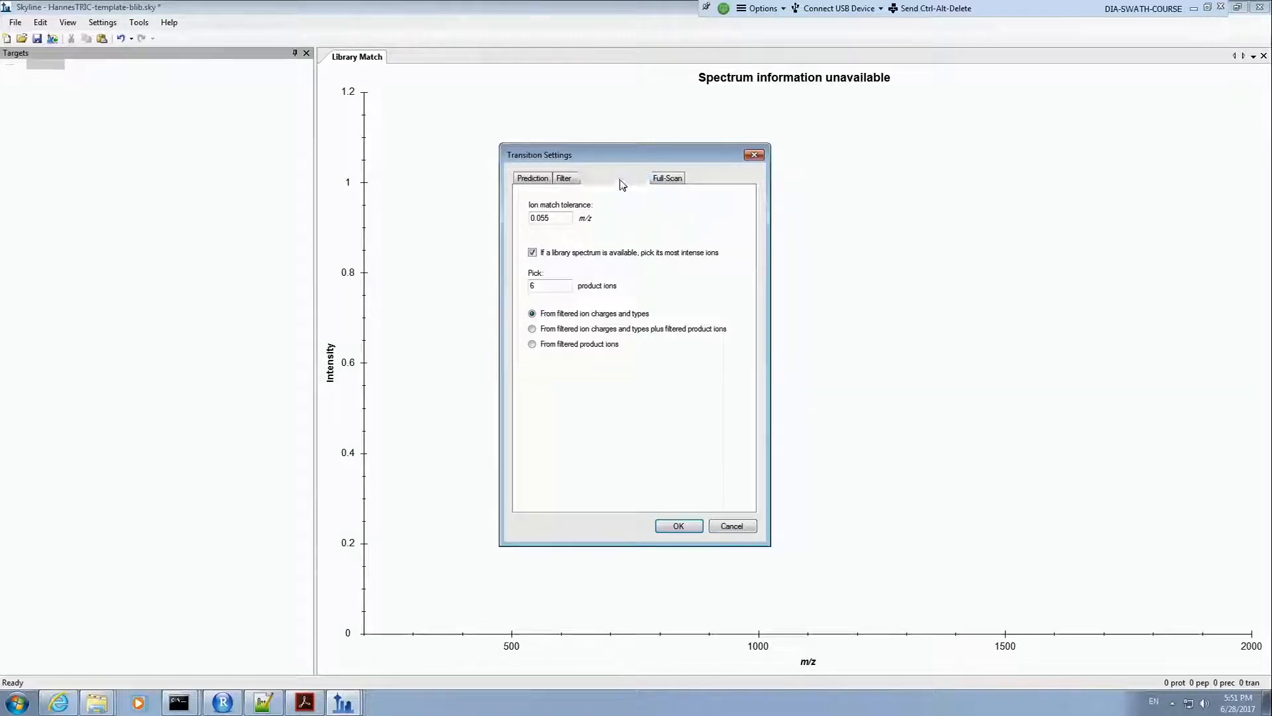
{"action": "left_click", "coordinate": [669, 179]}
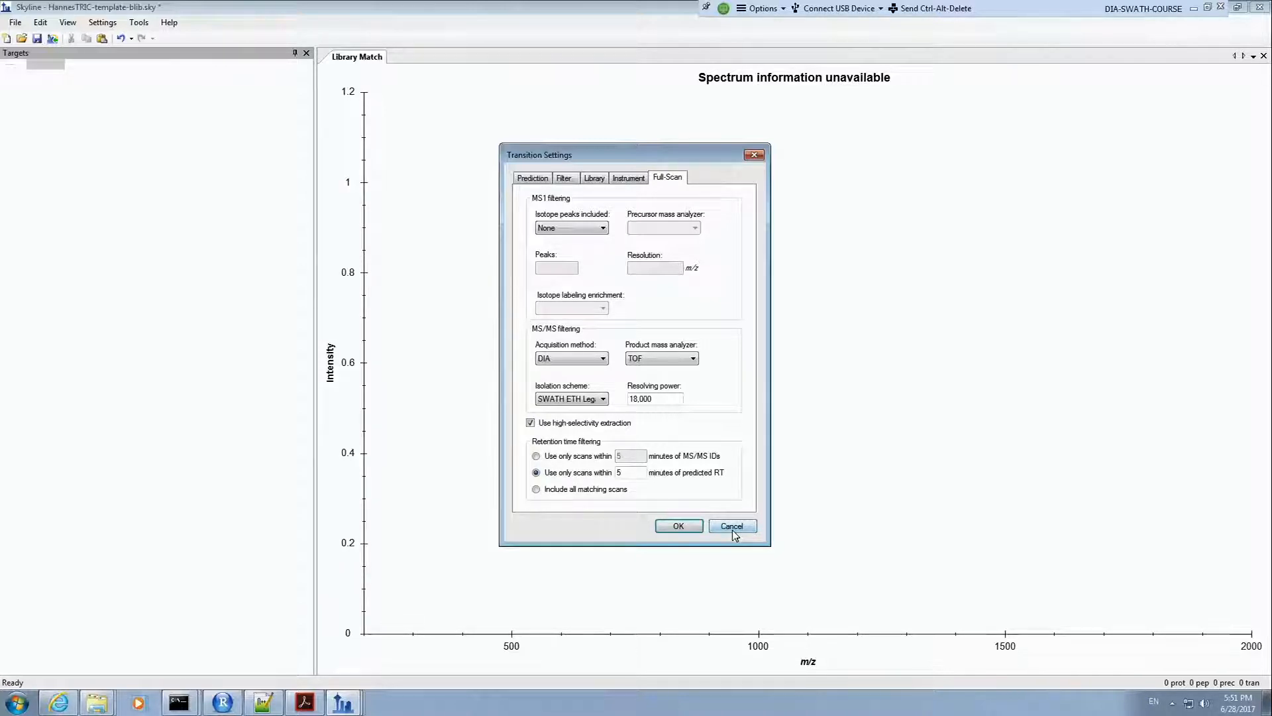
Step: Recheck the number of product ions picked and the ion charges and types, and accept the transition settings
{"action": "left_click", "coordinate": [617, 179]}
{"action": "left_click", "coordinate": [592, 183]}
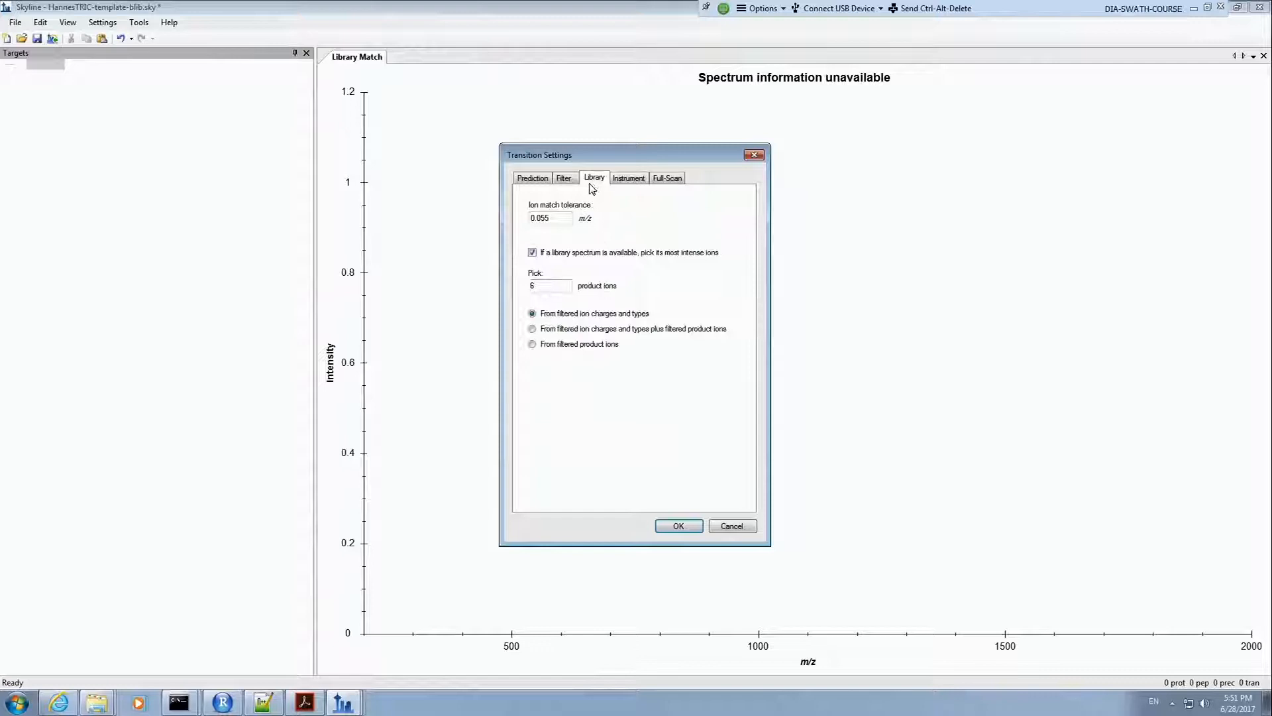
{"action": "left_click", "coordinate": [565, 180]}
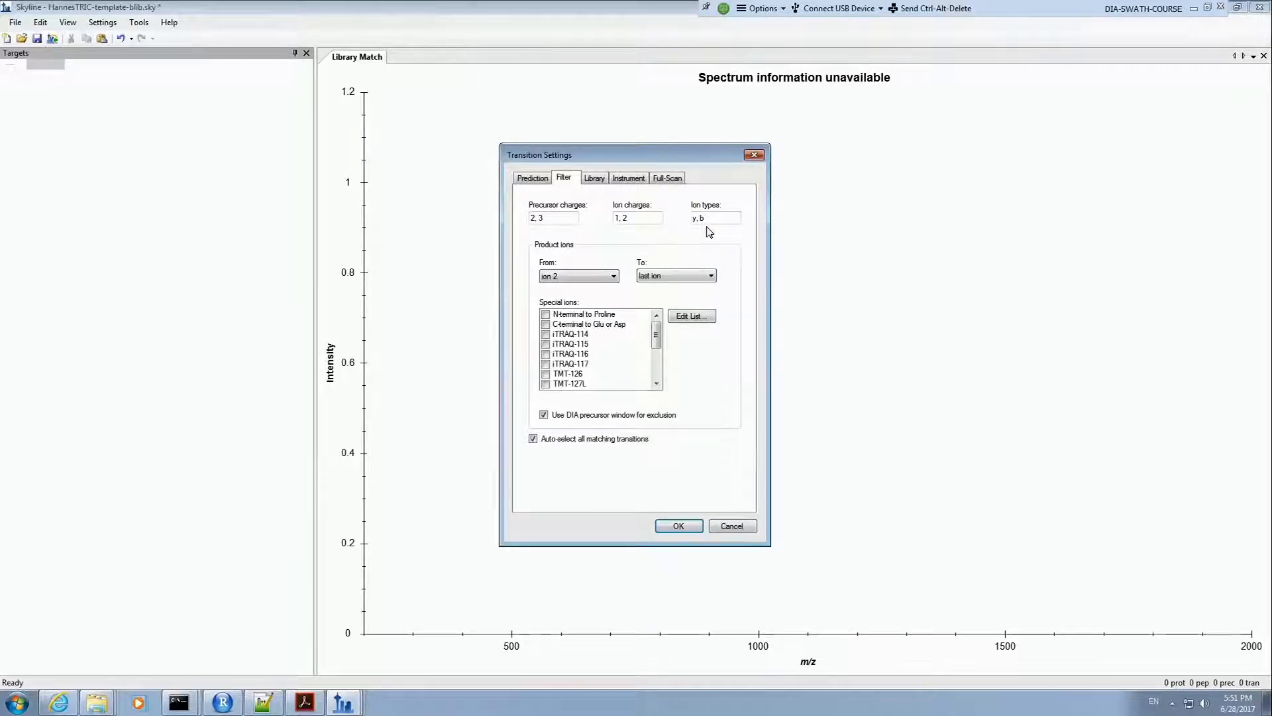
{"action": "left_click", "coordinate": [689, 527]}
Step: Switch to the HannesTRIC-template-alib document, review the transition import errors and their line text, and continue the import without the faulty transitions
{"action": "left_click", "coordinate": [350, 702]}
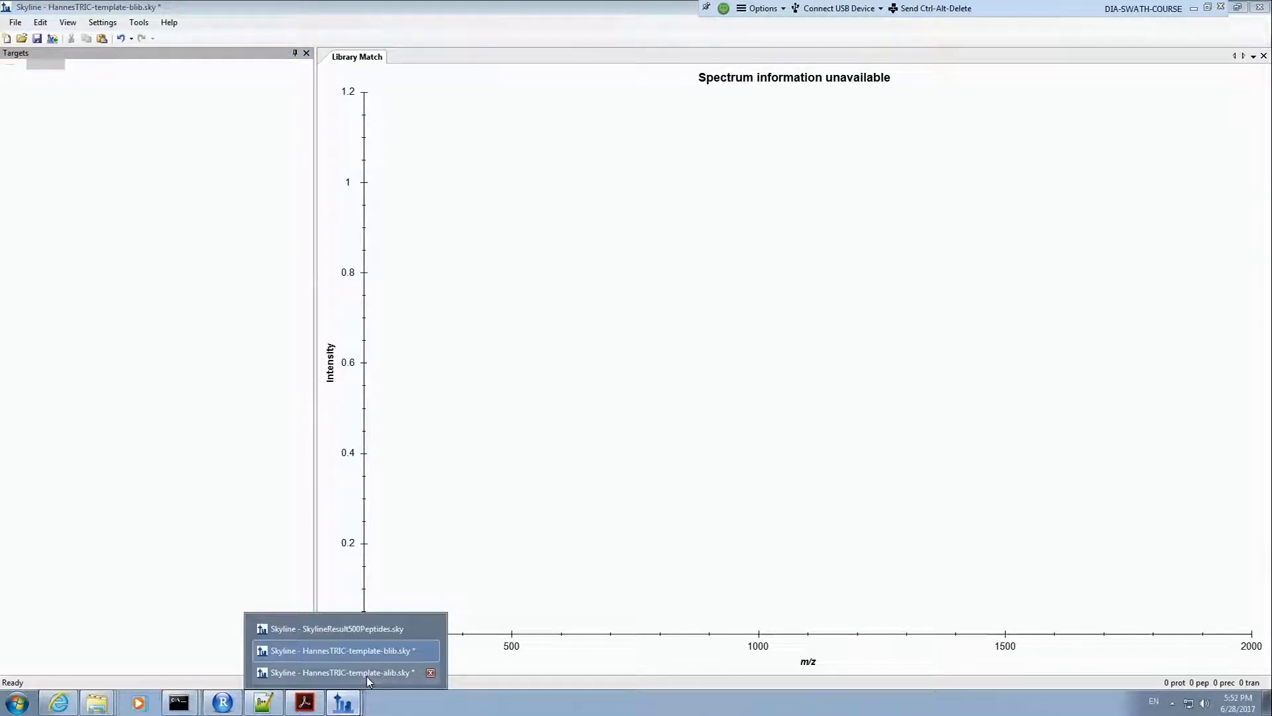
{"action": "left_click", "coordinate": [367, 674]}
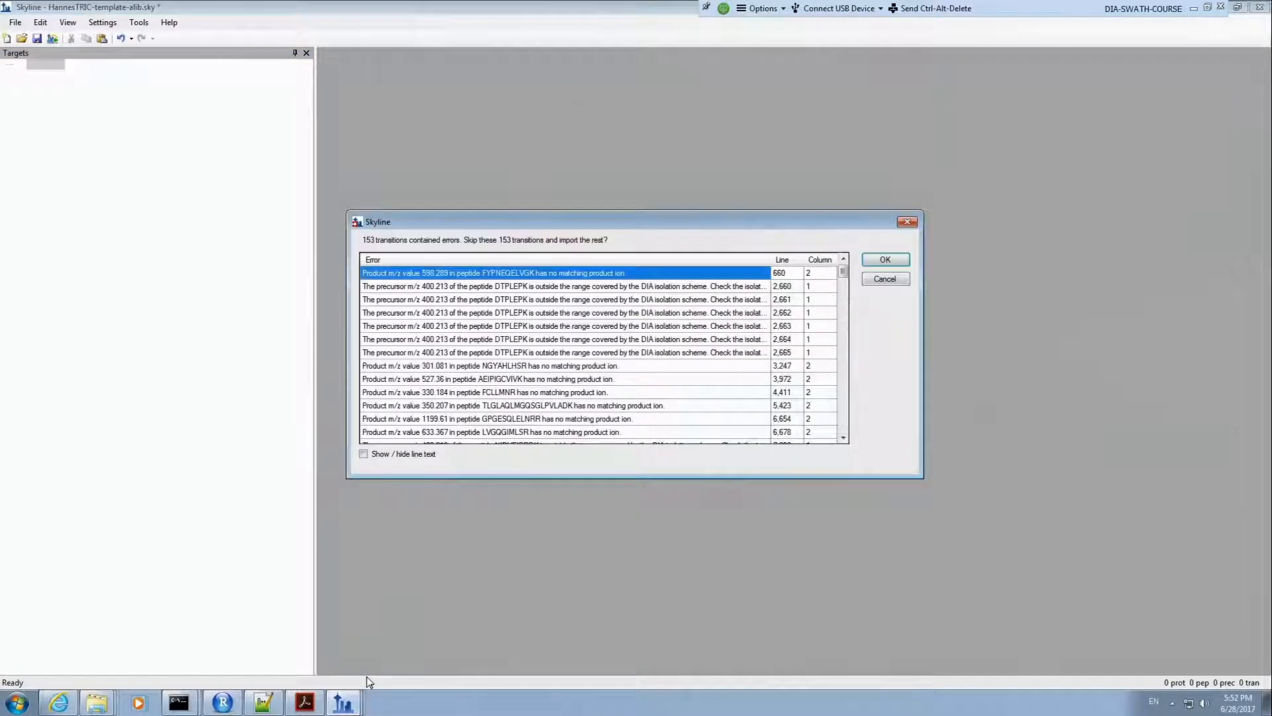
{"action": "left_click_drag", "start_coordinate": [695, 474], "coordinate": [670, 615]}
{"action": "left_click_drag", "start_coordinate": [658, 212], "coordinate": [662, 74]}
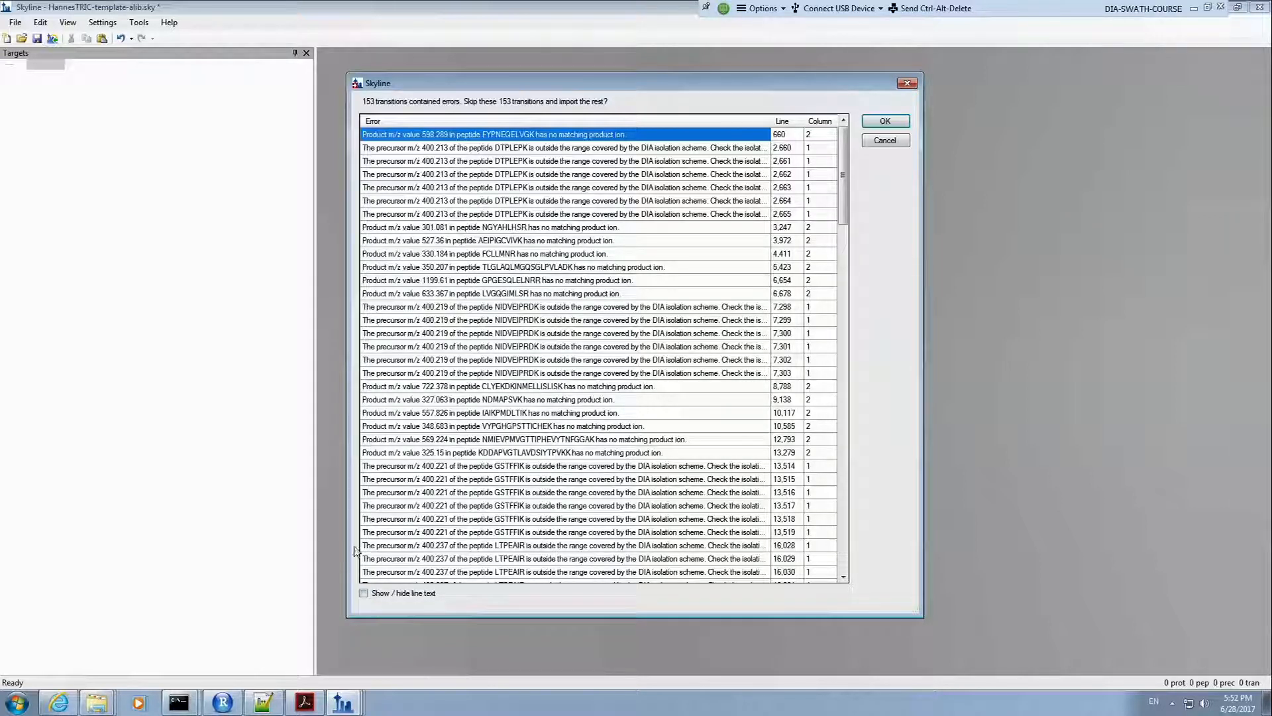
{"action": "left_click_drag", "start_coordinate": [349, 537], "coordinate": [174, 543]}
{"action": "left_click", "coordinate": [191, 593]}
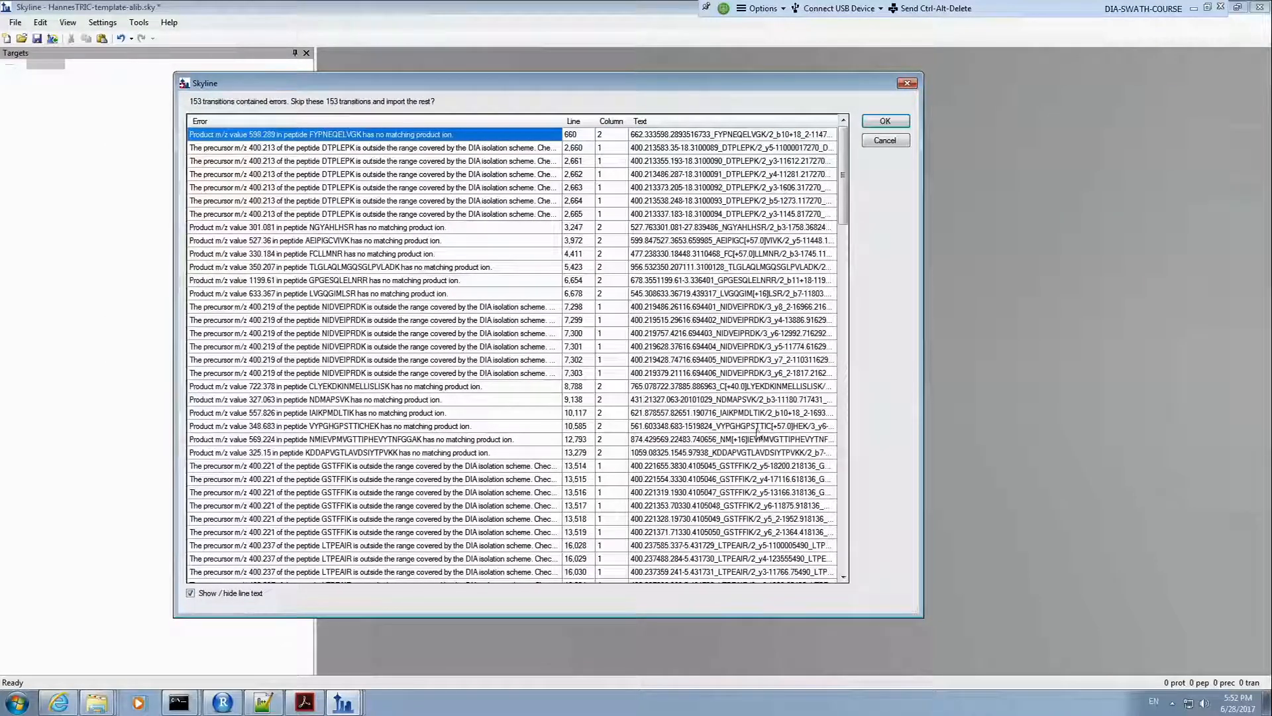
{"action": "left_click", "coordinate": [190, 593]}
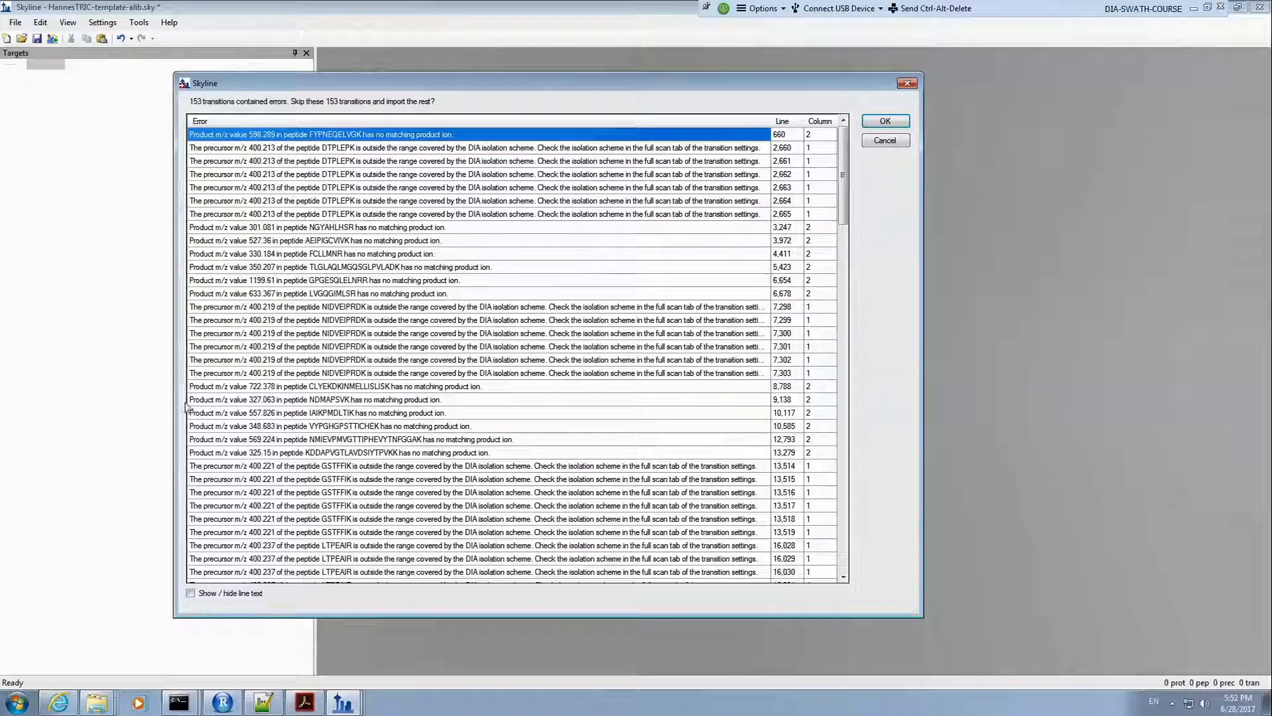
{"action": "left_click_drag", "start_coordinate": [175, 401], "coordinate": [366, 410]}
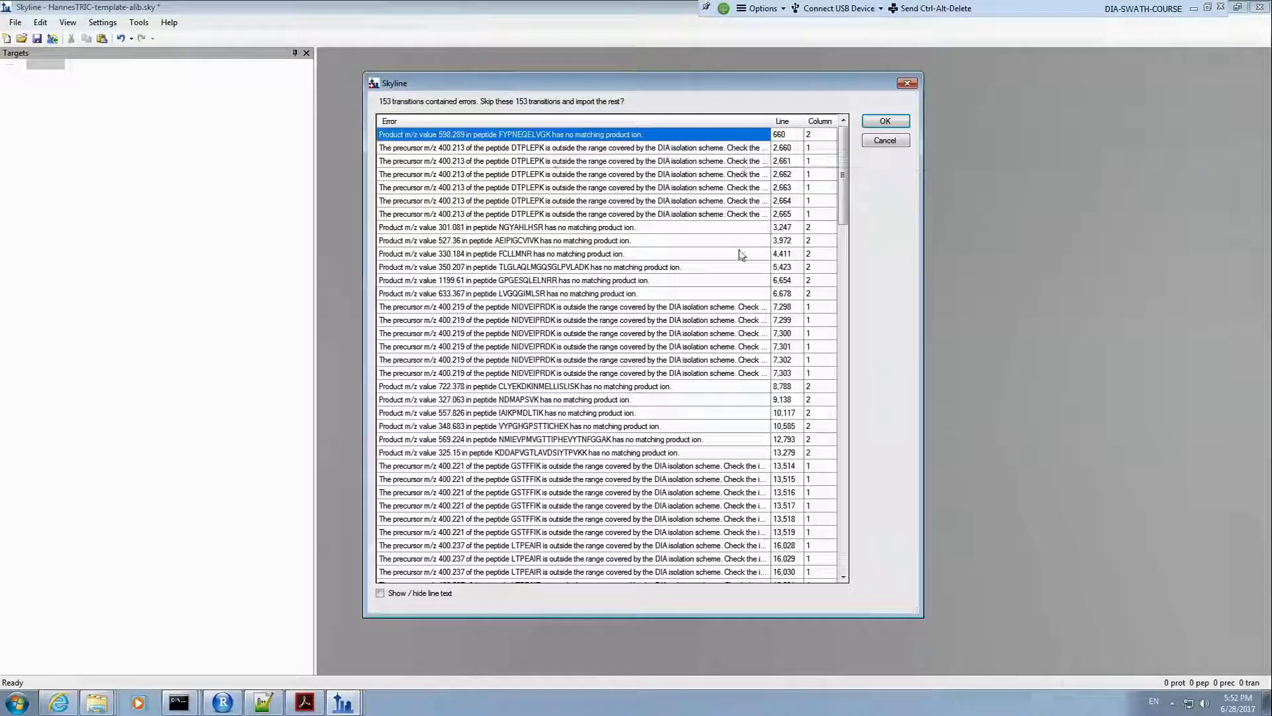
{"action": "left_click_drag", "start_coordinate": [844, 196], "coordinate": [810, 178]}
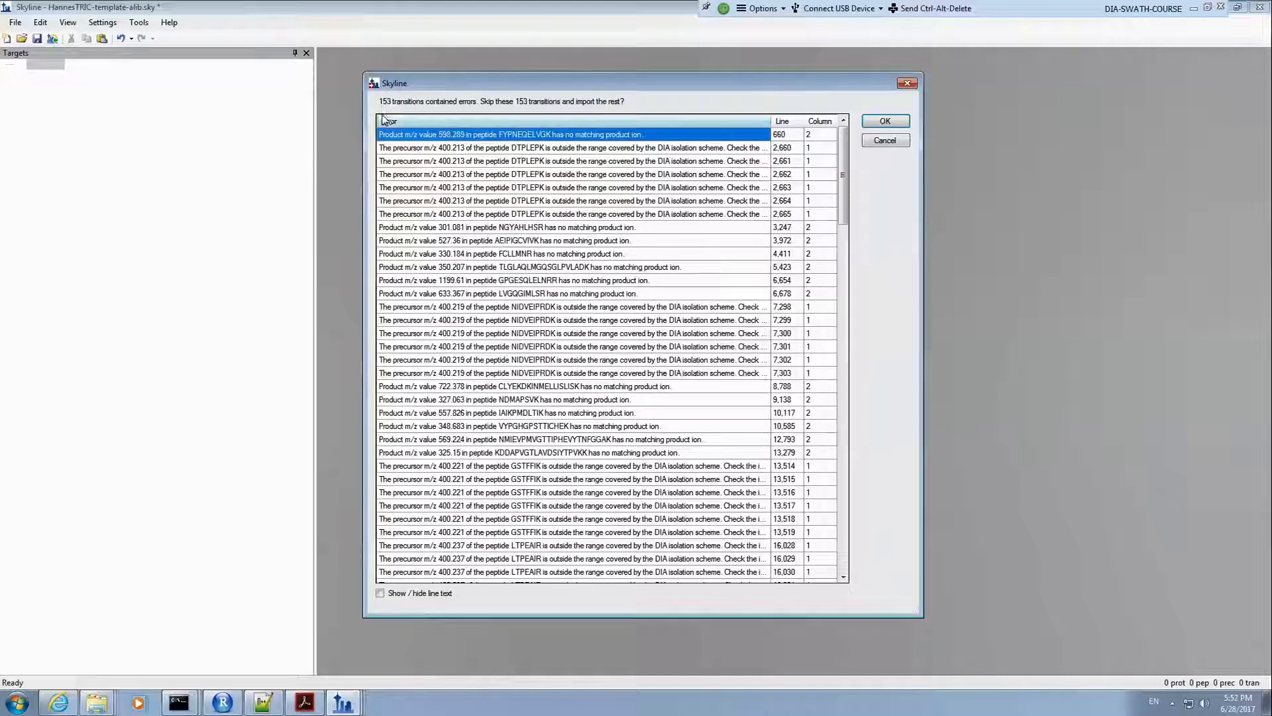
{"action": "left_click", "coordinate": [883, 123]}
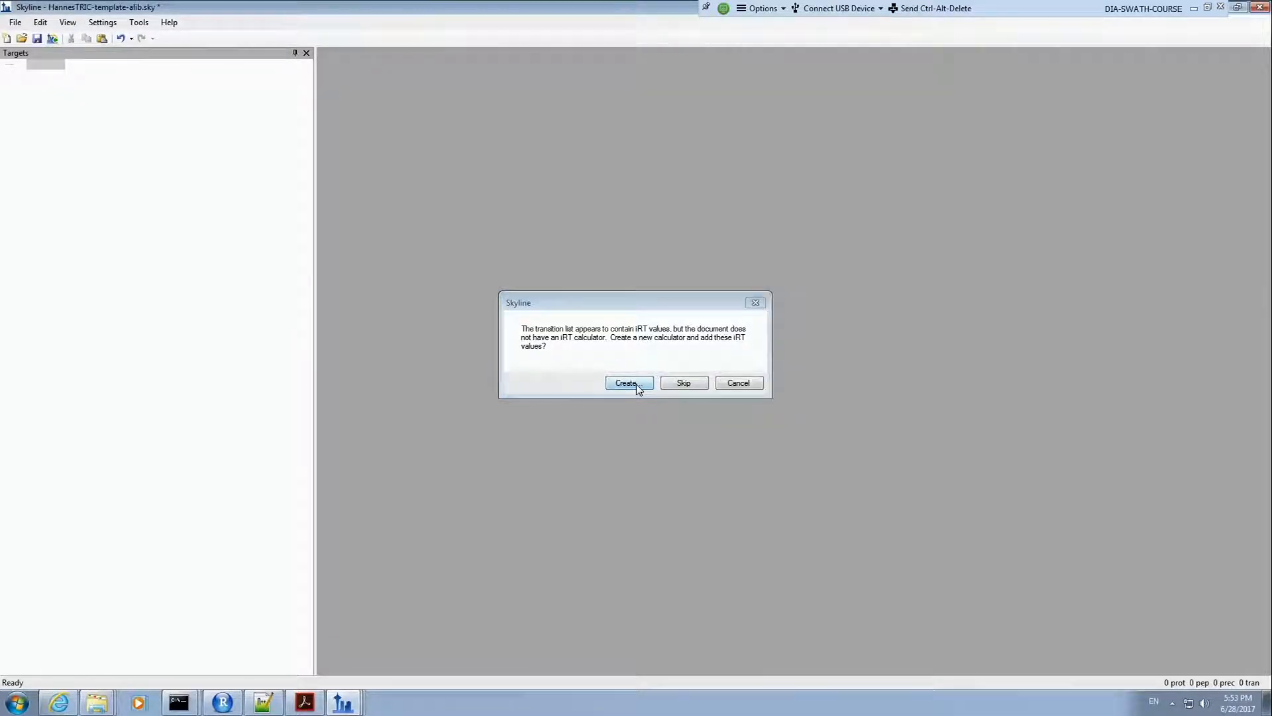
Step: Start creating an iRT calculator from a separate transition list, using strep_iRT_small_fixed_1prot.tsv in the TransitionLists folder
{"action": "left_click", "coordinate": [638, 386]}
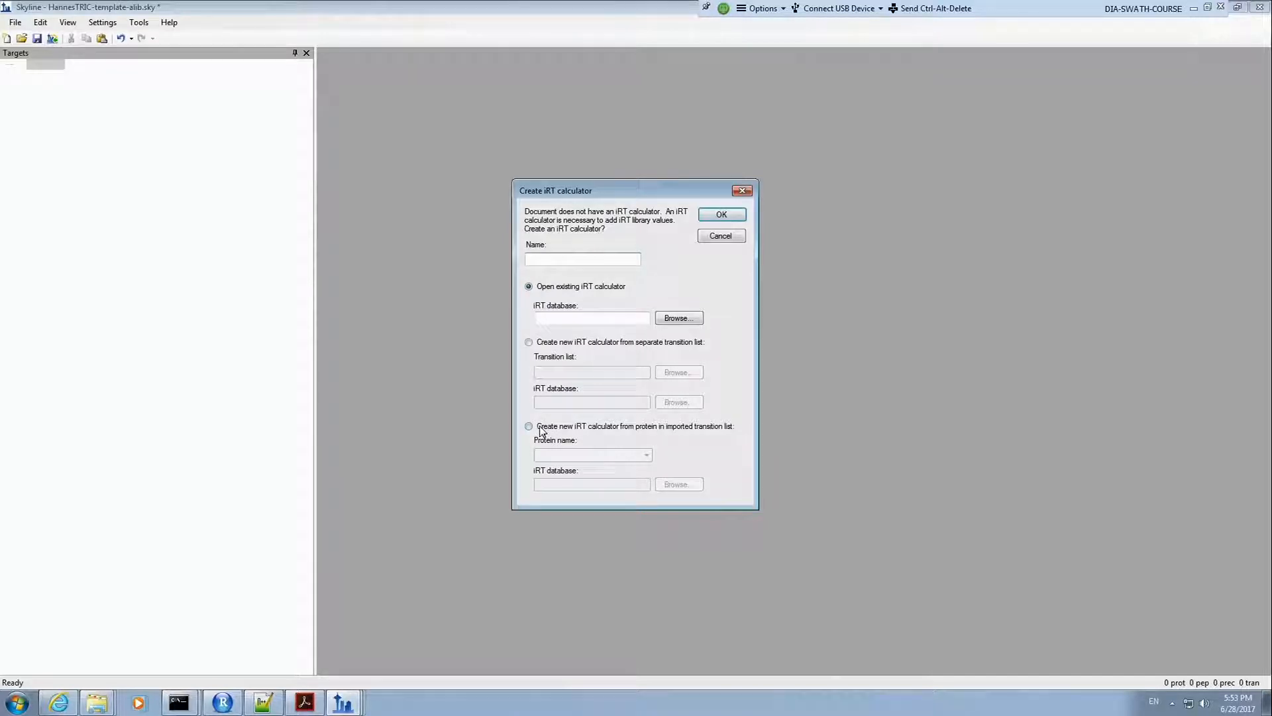
{"action": "left_click", "coordinate": [529, 344]}
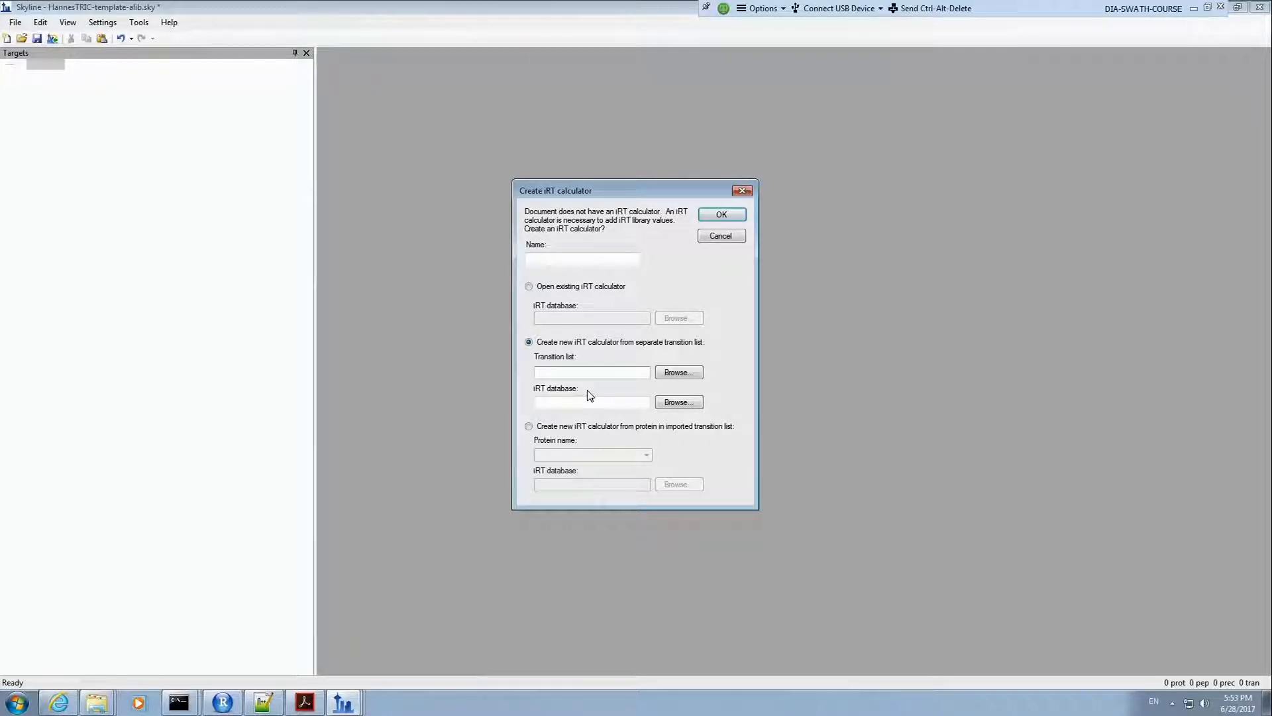
{"action": "left_click", "coordinate": [685, 377]}
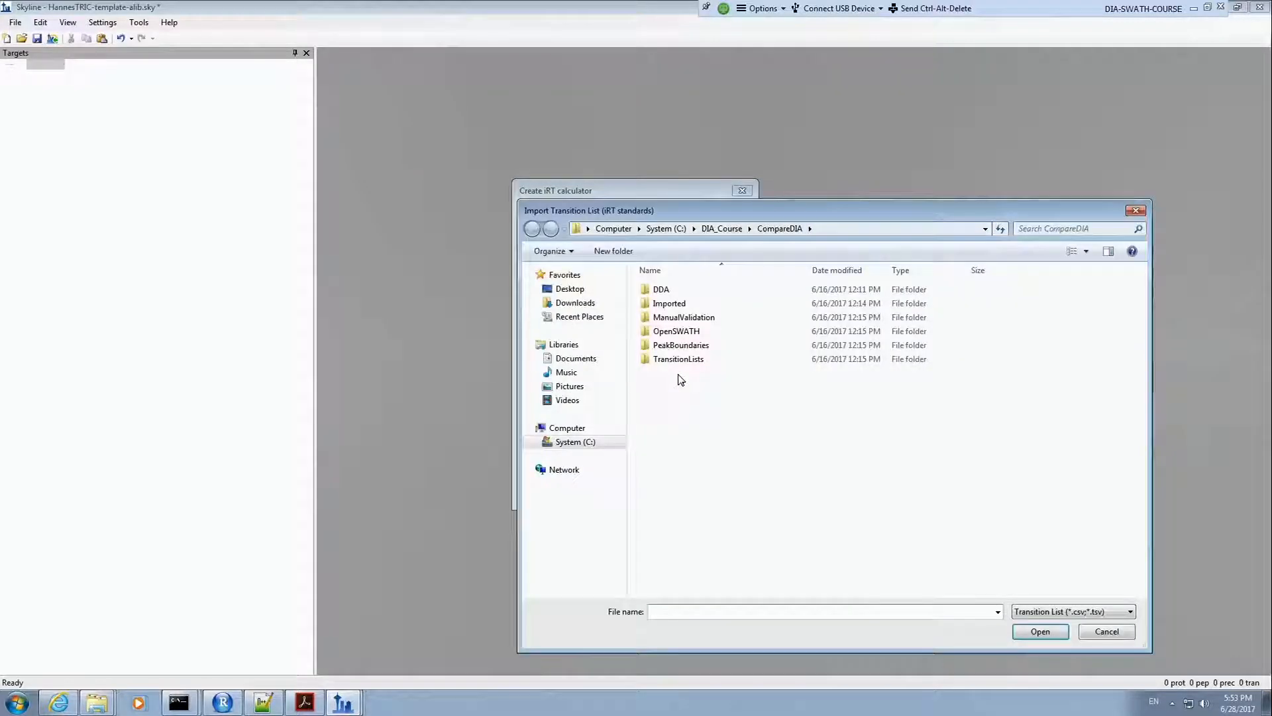
{"action": "double_click", "coordinate": [682, 362]}
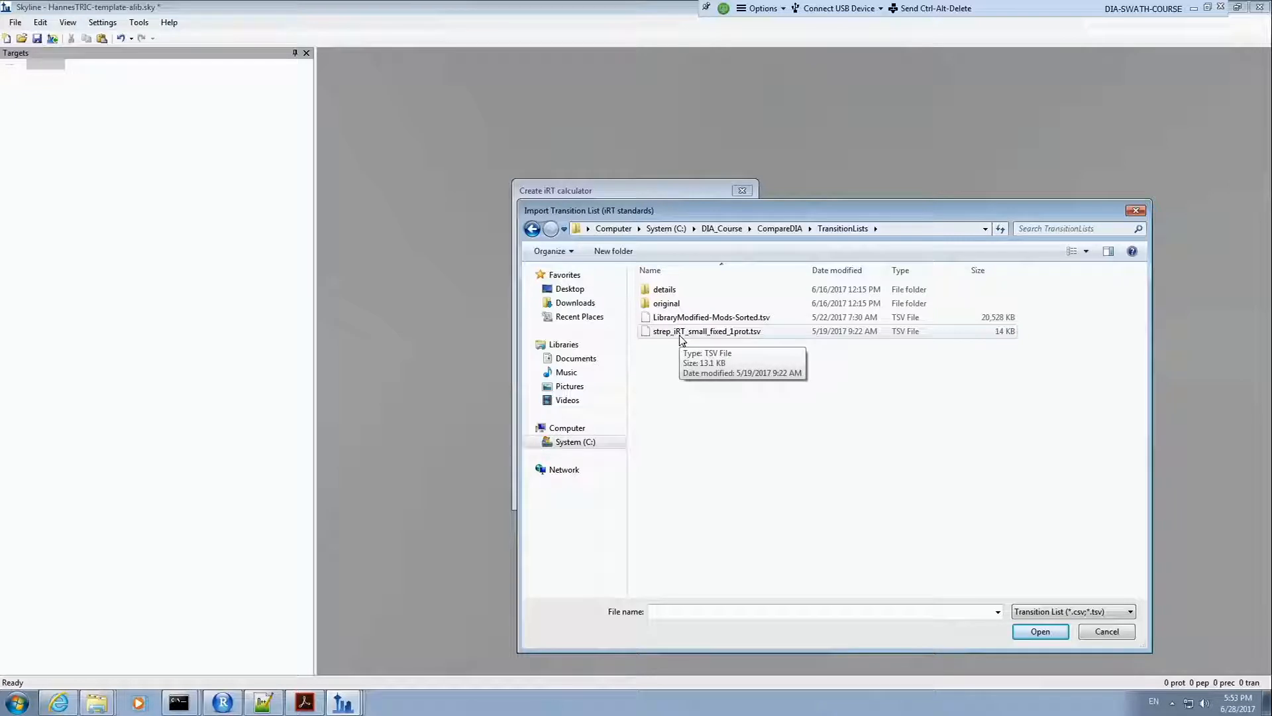
{"action": "double_click", "coordinate": [721, 334]}
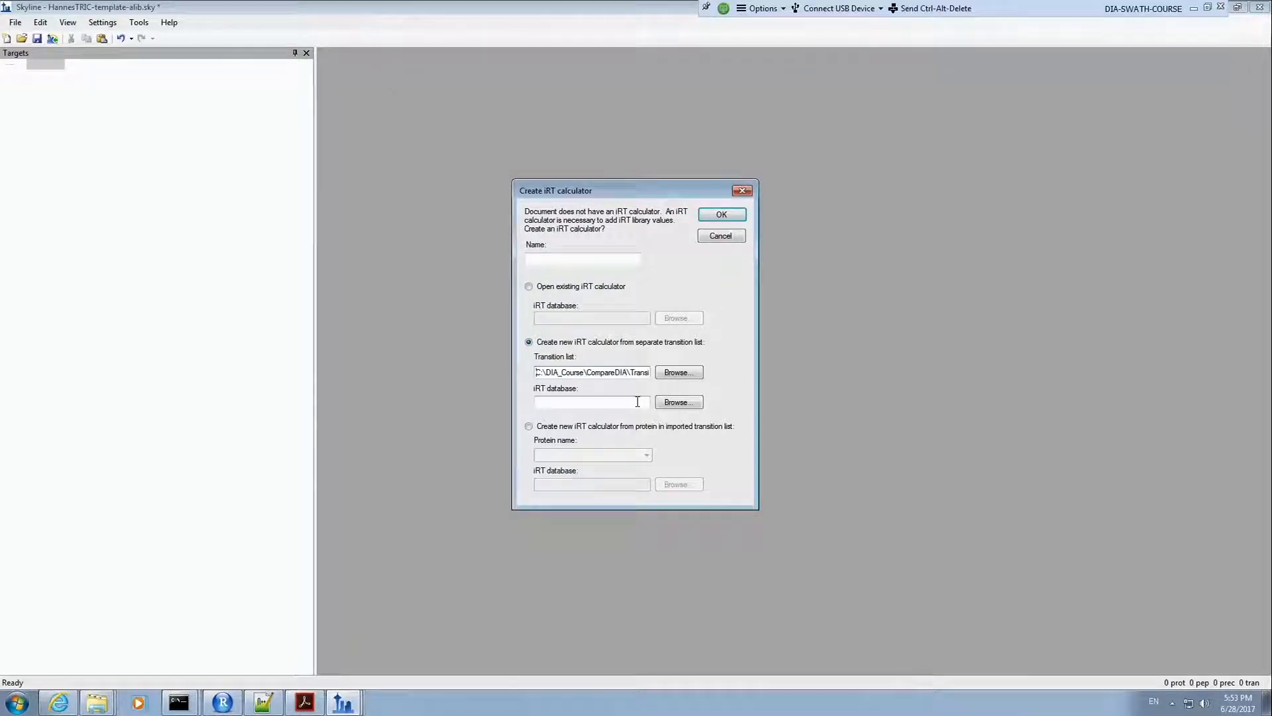
Step: Set the iRT database file to "Hannes Spoyogenes-alib" in the CompareDIA folder
{"action": "left_click", "coordinate": [678, 402]}
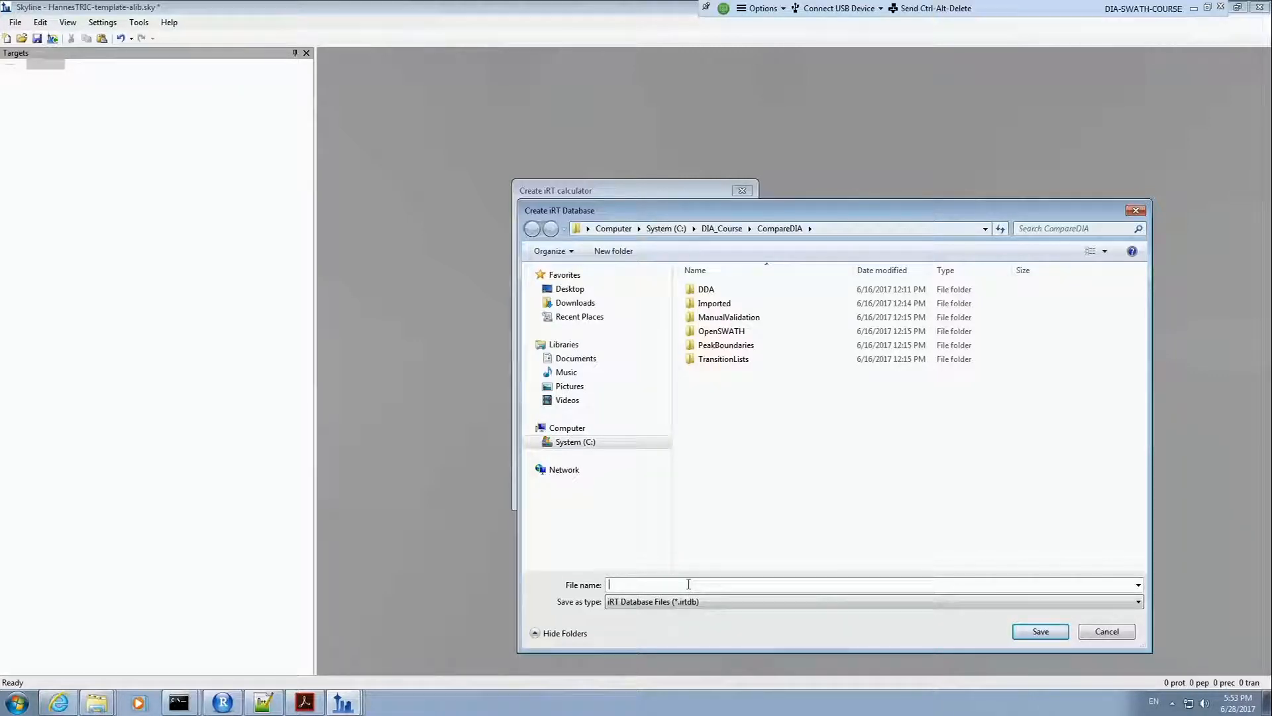
{"action": "type", "text": "y"}
{"action": "key", "text": "BackSpace"}
{"action": "type", "text": "H"}
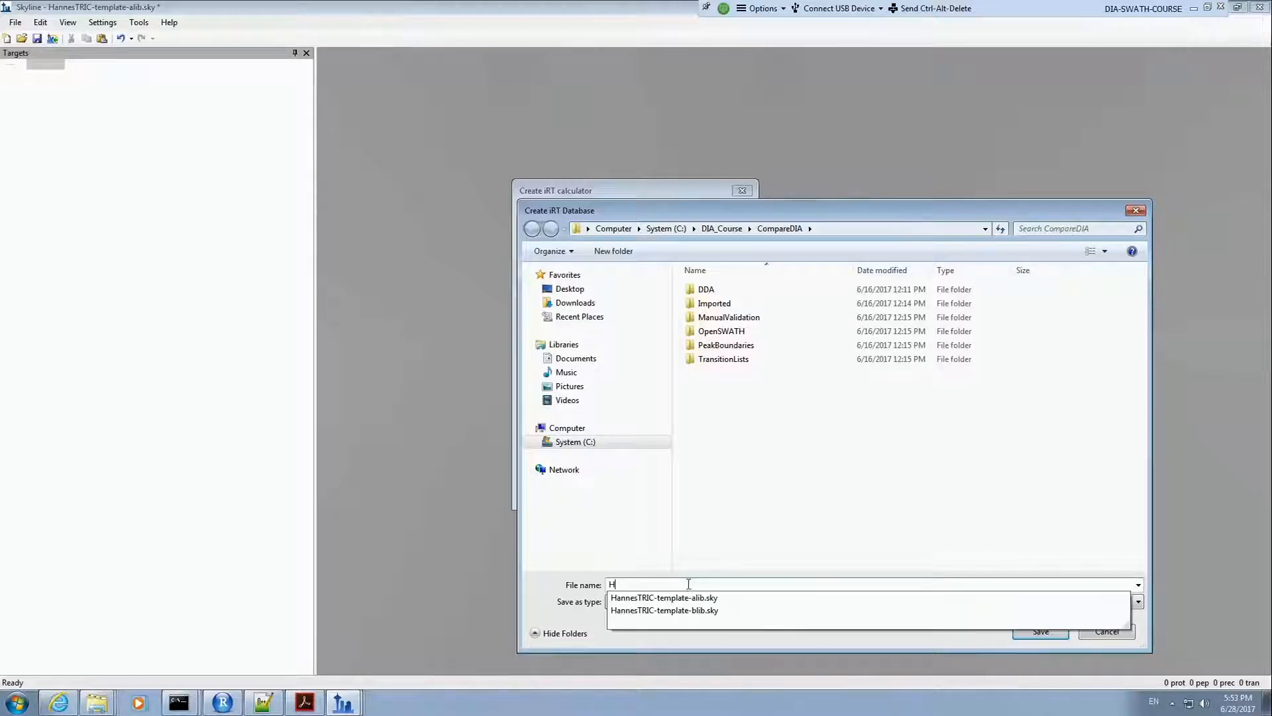
{"action": "type", "text": "annes "}
{"action": "type", "text": "S"}
{"action": "type", "text": "po"}
{"action": "type", "text": "yoge"}
{"action": "type", "text": "nese"}
{"action": "type", "text": "-alib"}
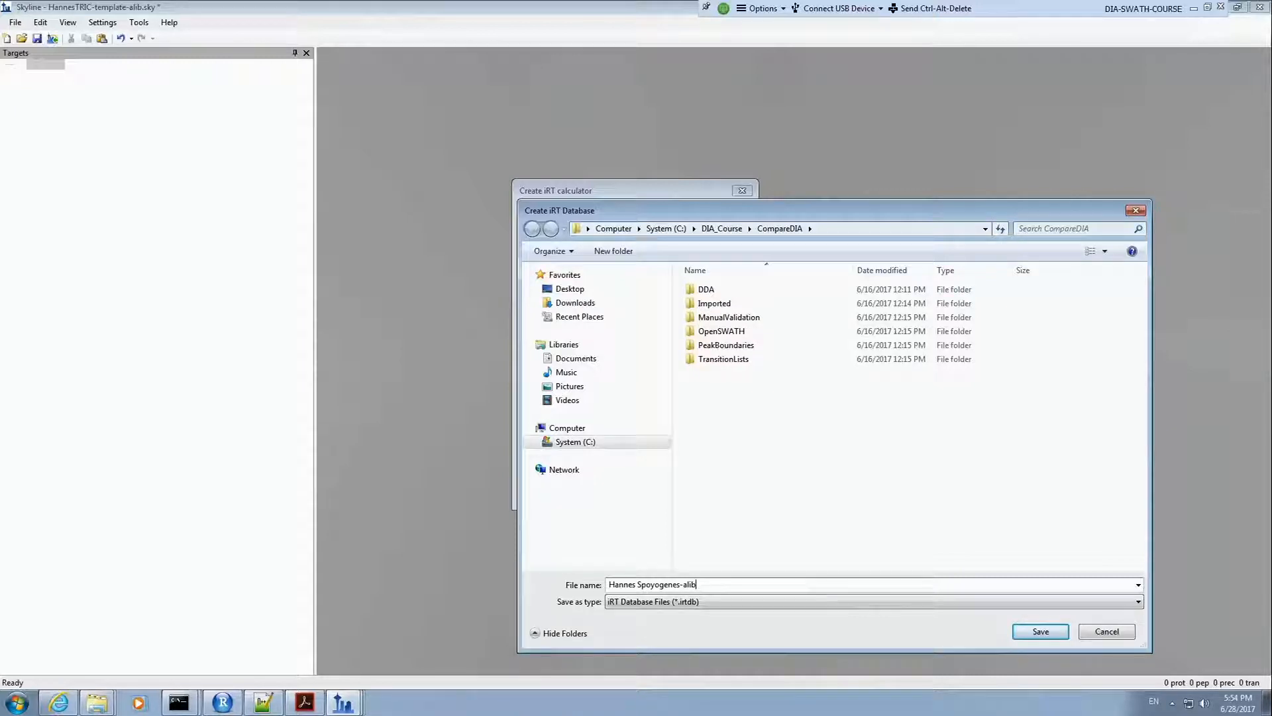
{"action": "left_click", "coordinate": [1040, 632]}
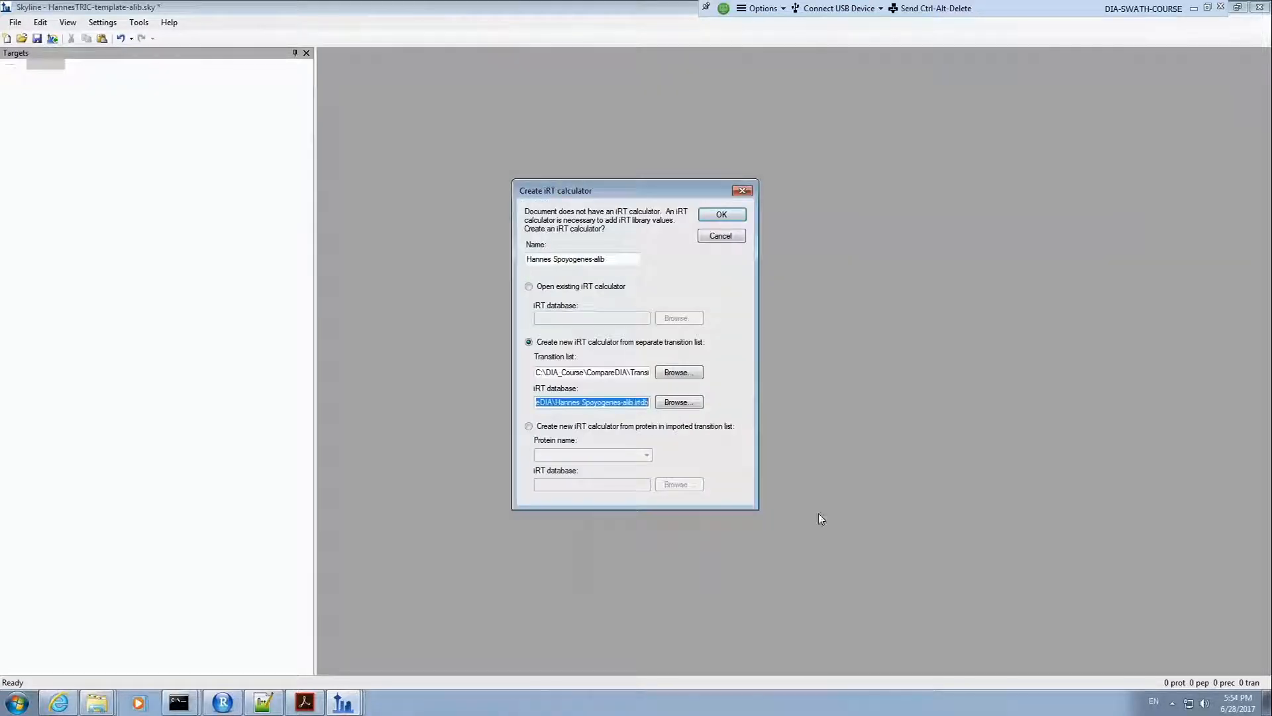
Step: Accept the new iRT calculator and create a document library from the transition list's spectral intensities
{"action": "left_click_drag", "start_coordinate": [625, 259], "coordinate": [511, 260]}
{"action": "left_click", "coordinate": [722, 214]}
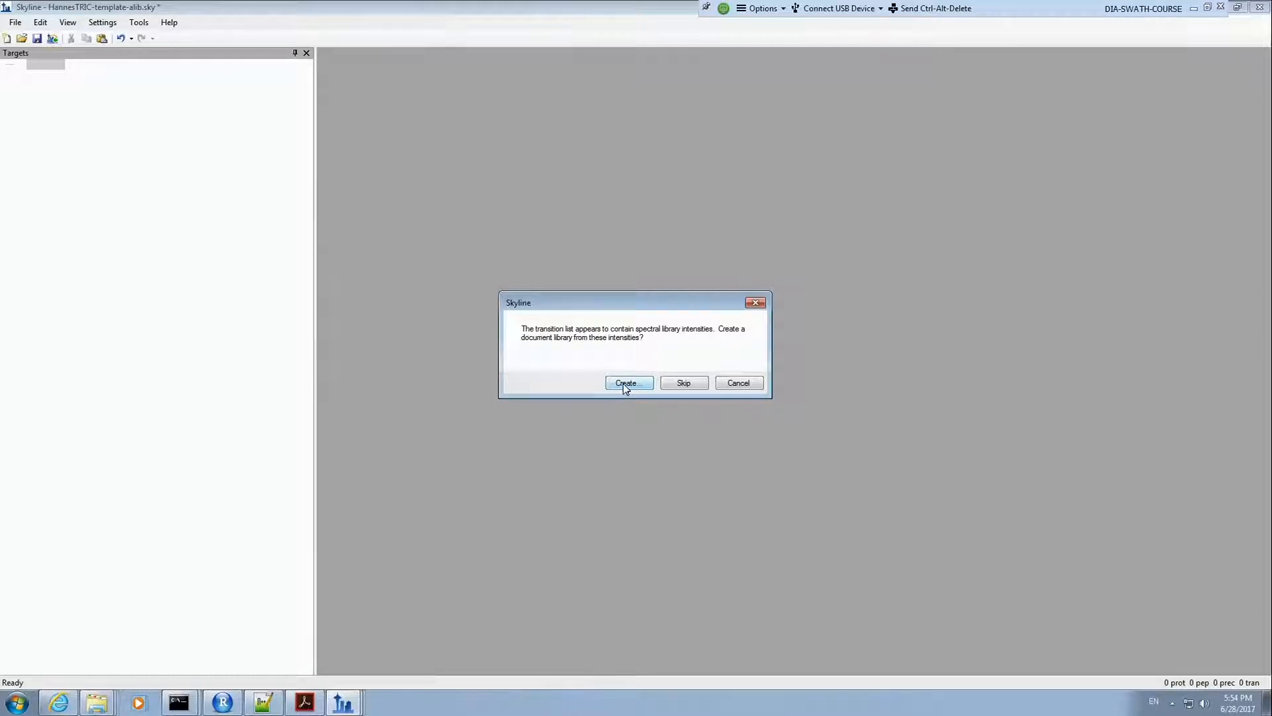
{"action": "left_click", "coordinate": [625, 384]}
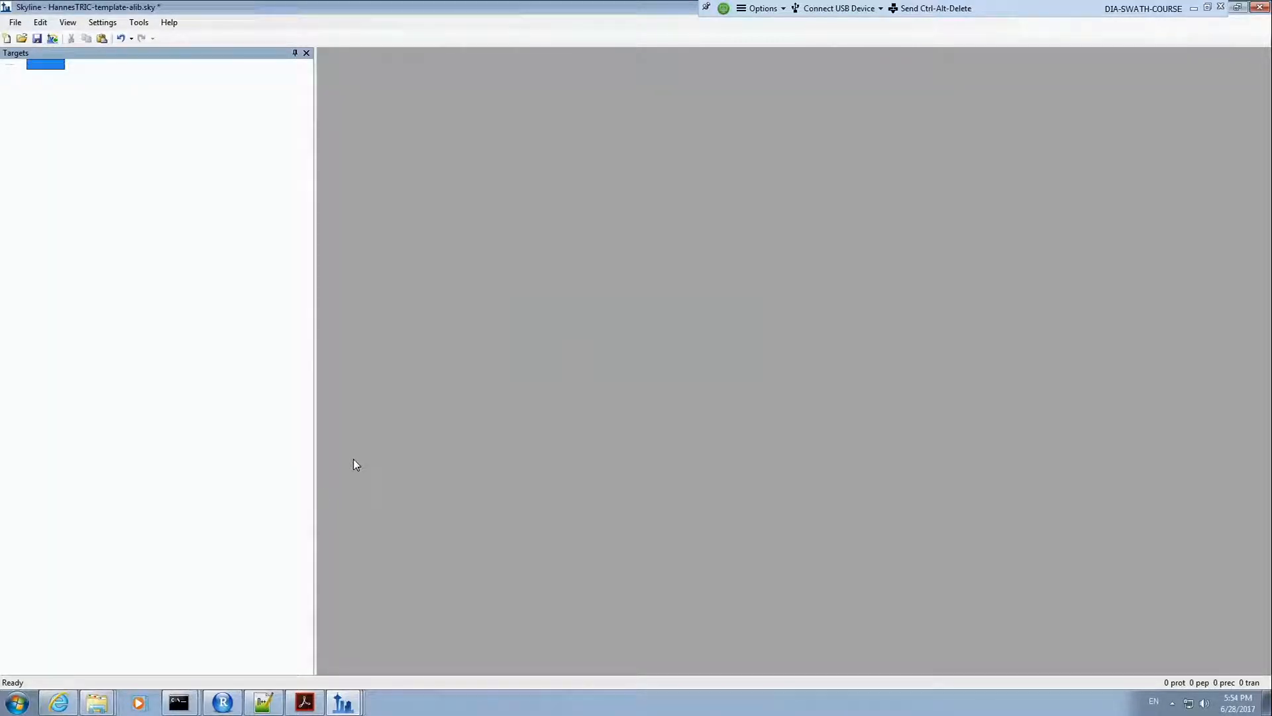
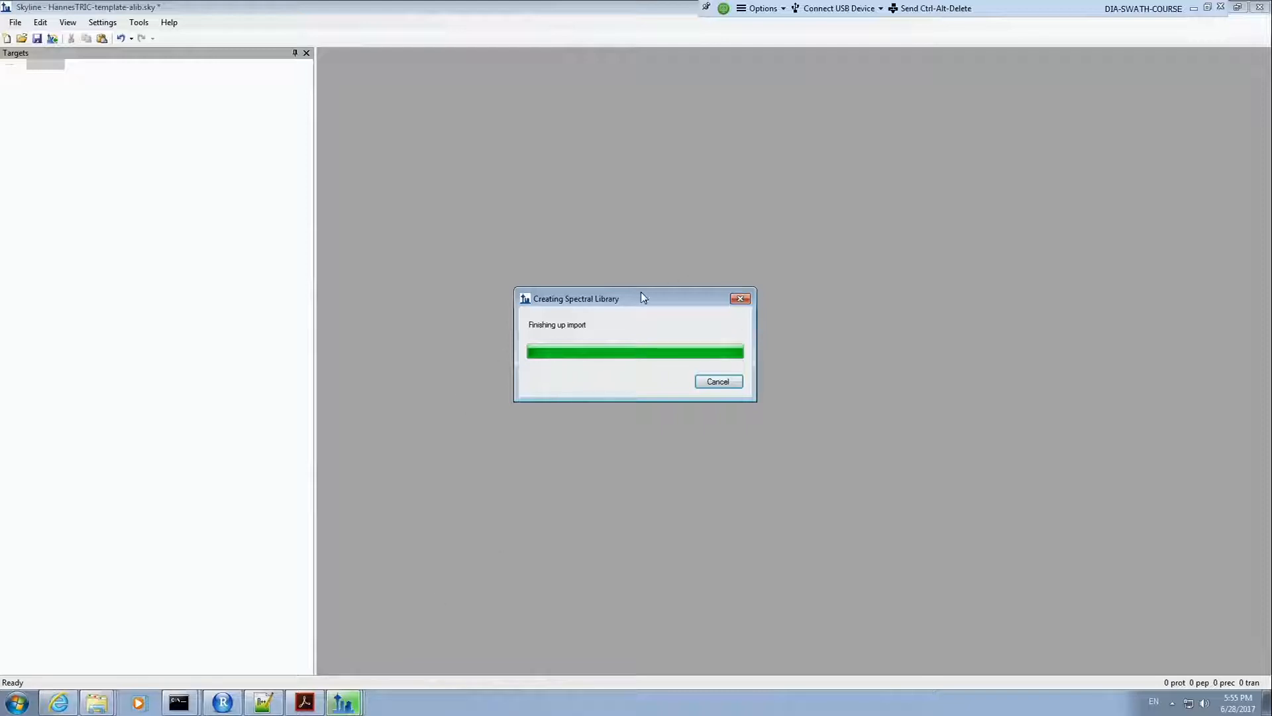
{"action": "left_click_drag", "start_coordinate": [647, 295], "coordinate": [657, 245]}
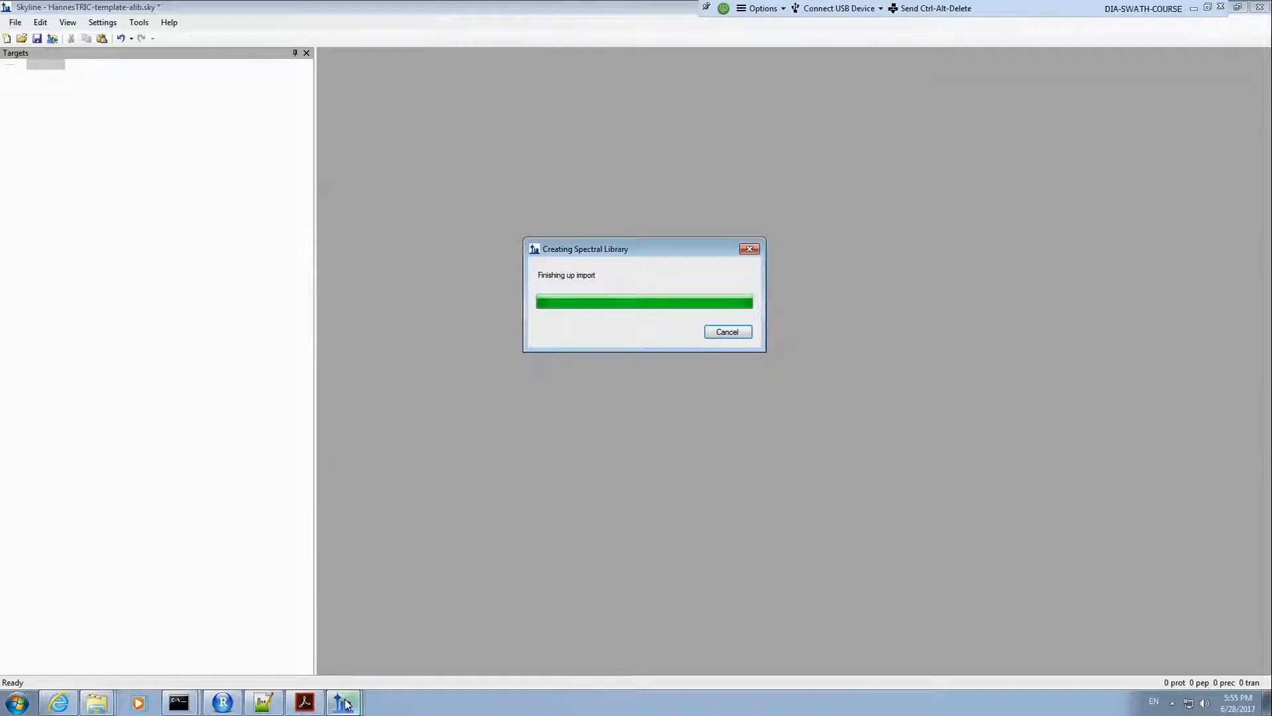
Step: Switch to the HannesTRIC-template-blib document and start a FASTA import
{"action": "mouse_move", "coordinate": [343, 699]}
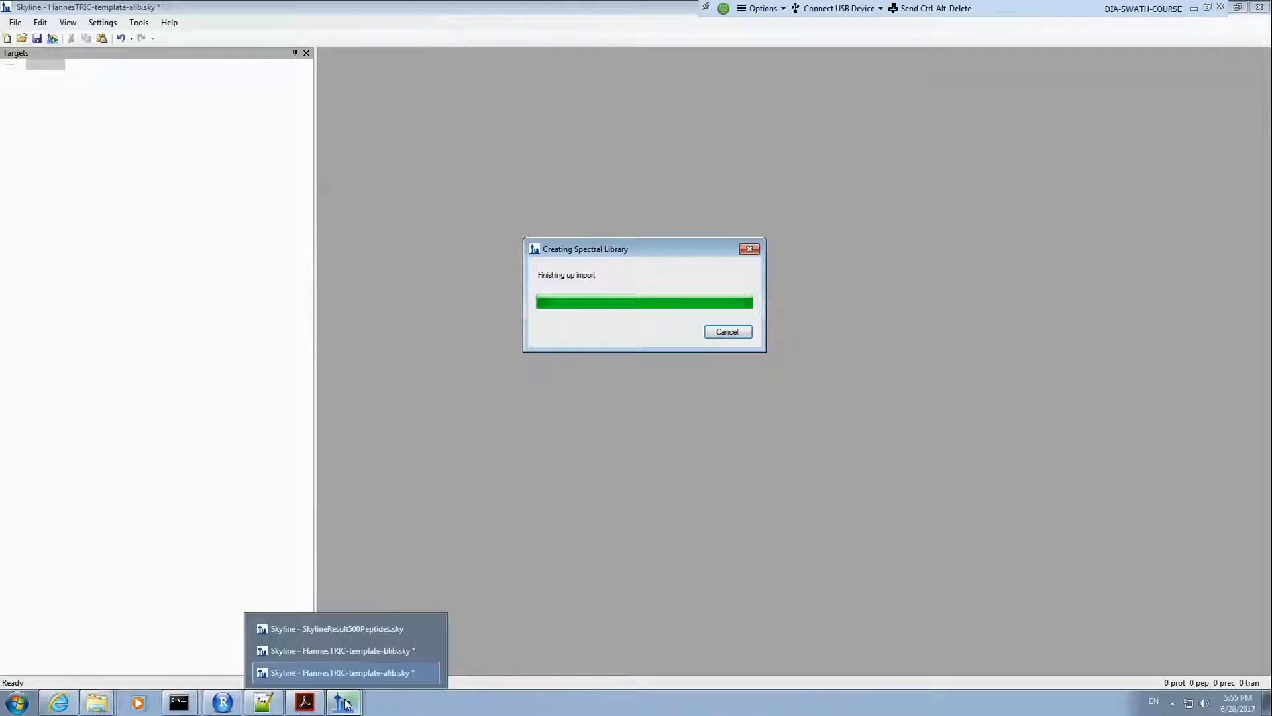
{"action": "left_click", "coordinate": [348, 657]}
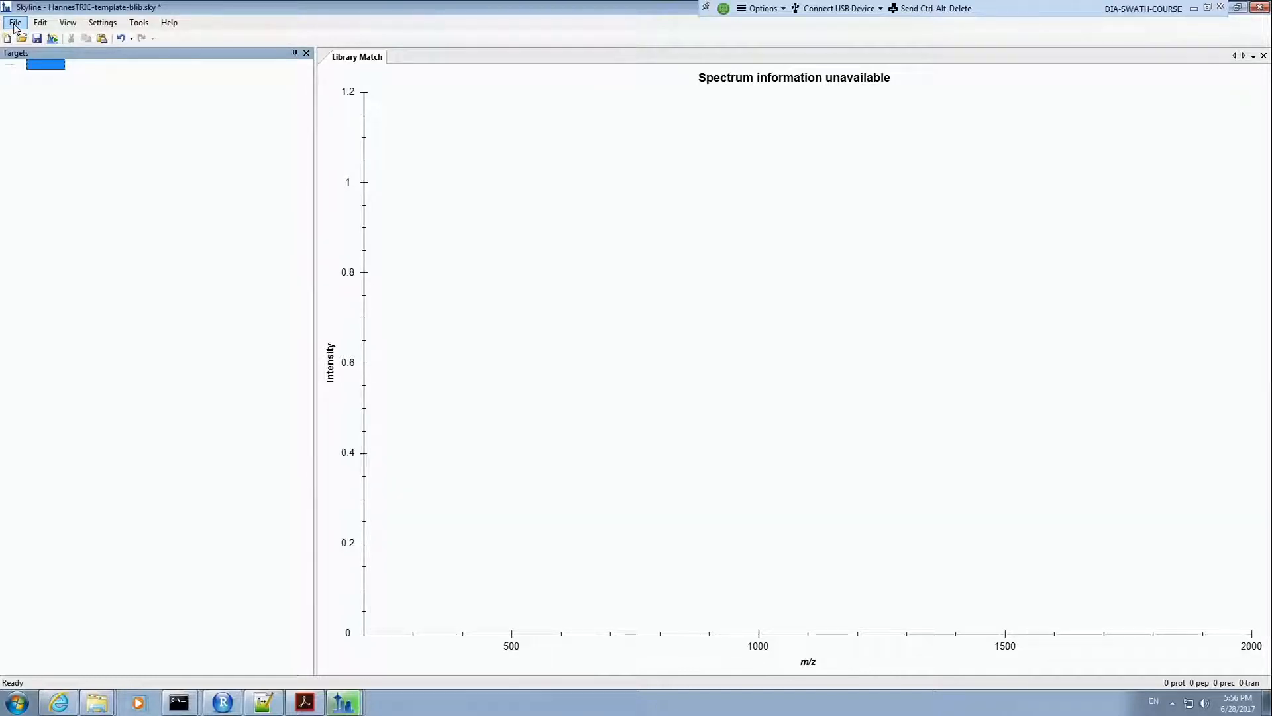
{"action": "left_click", "coordinate": [15, 25]}
{"action": "mouse_move", "coordinate": [46, 166]}
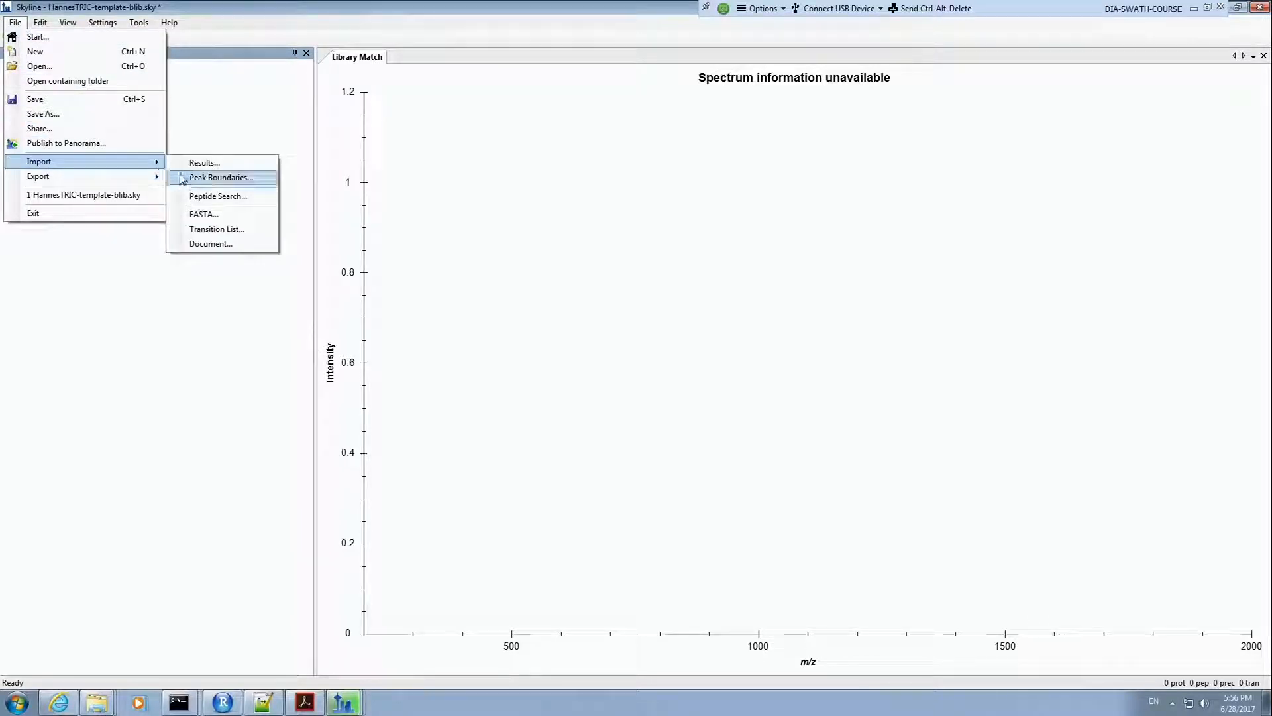
{"action": "left_click", "coordinate": [201, 215]}
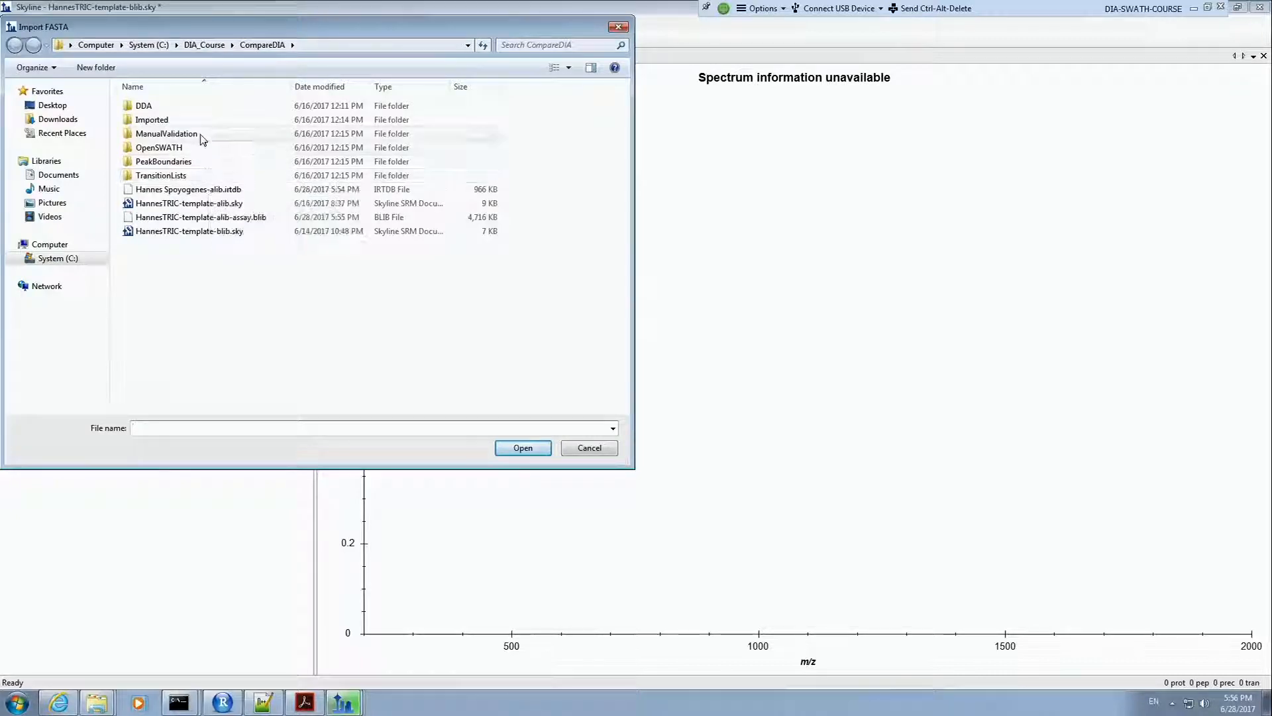
Step: Look through the DDA, Imported, ManualValidation, OpenSWATH, PeakBoundaries and TransitionLists folders for a FASTA file
{"action": "double_click", "coordinate": [194, 108]}
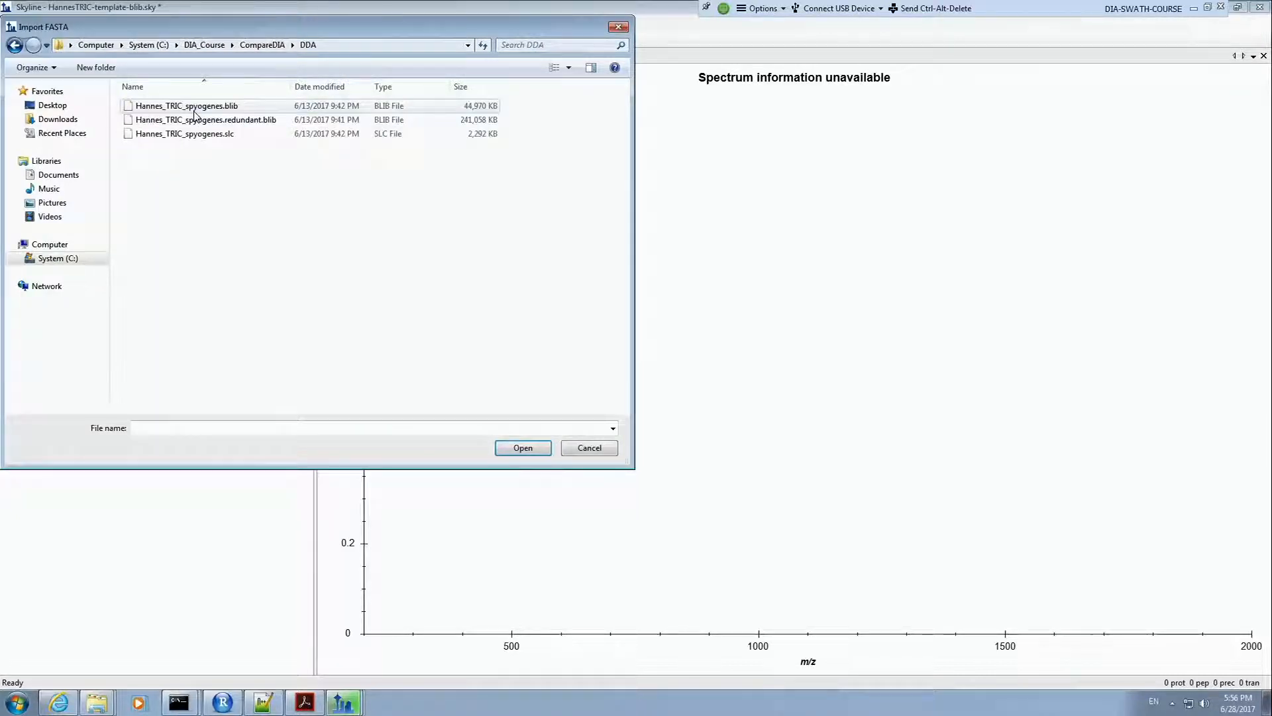
{"action": "left_click", "coordinate": [14, 45]}
{"action": "double_click", "coordinate": [166, 123]}
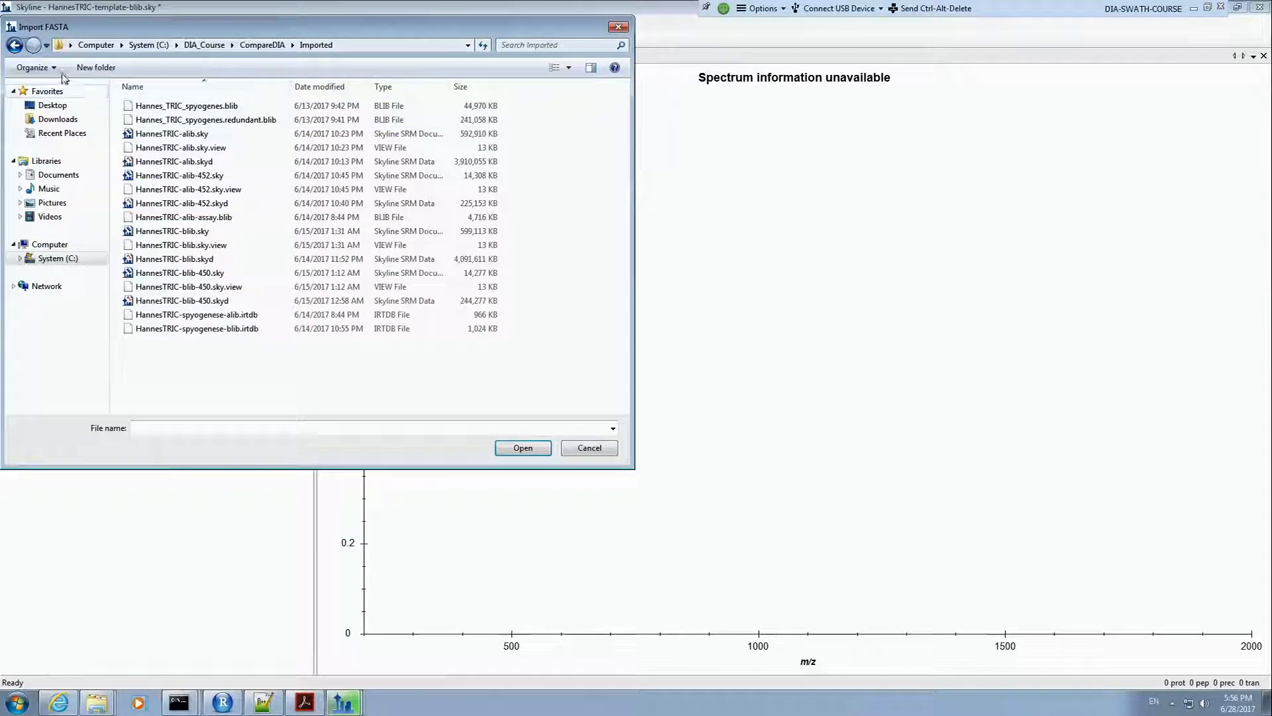
{"action": "left_click", "coordinate": [15, 45]}
{"action": "double_click", "coordinate": [161, 136]}
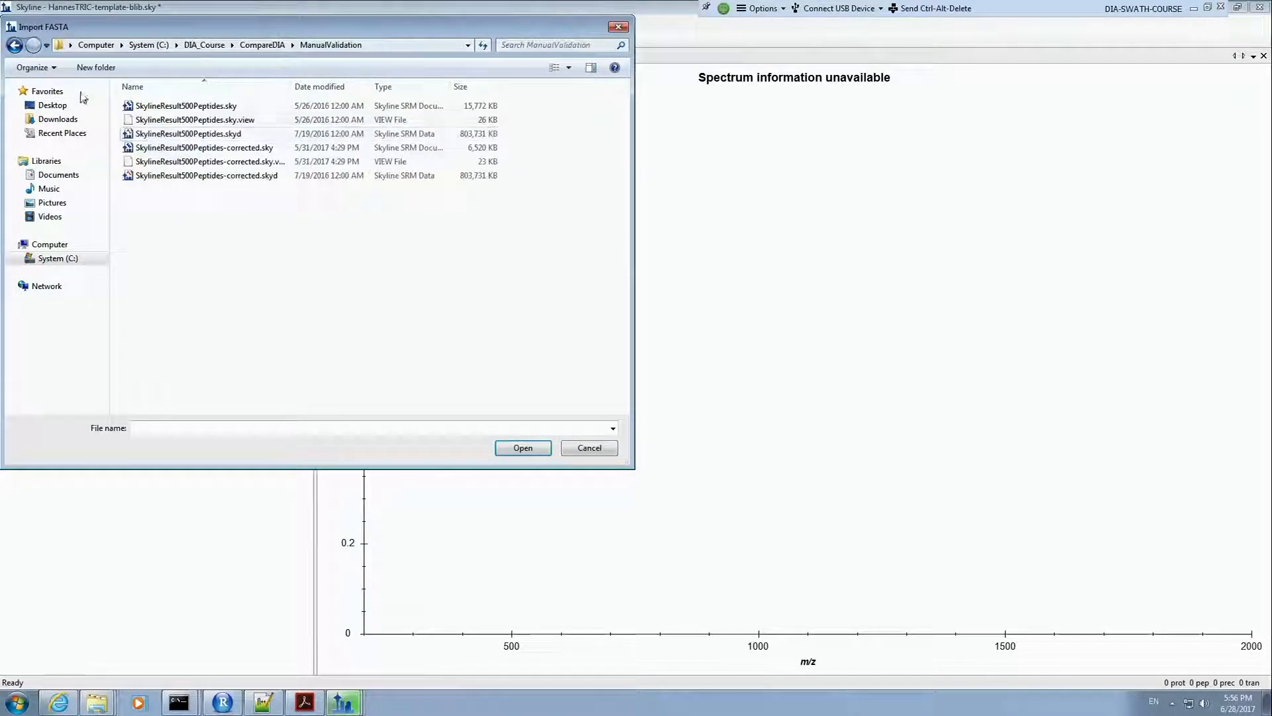
{"action": "left_click", "coordinate": [14, 45]}
{"action": "double_click", "coordinate": [173, 148]}
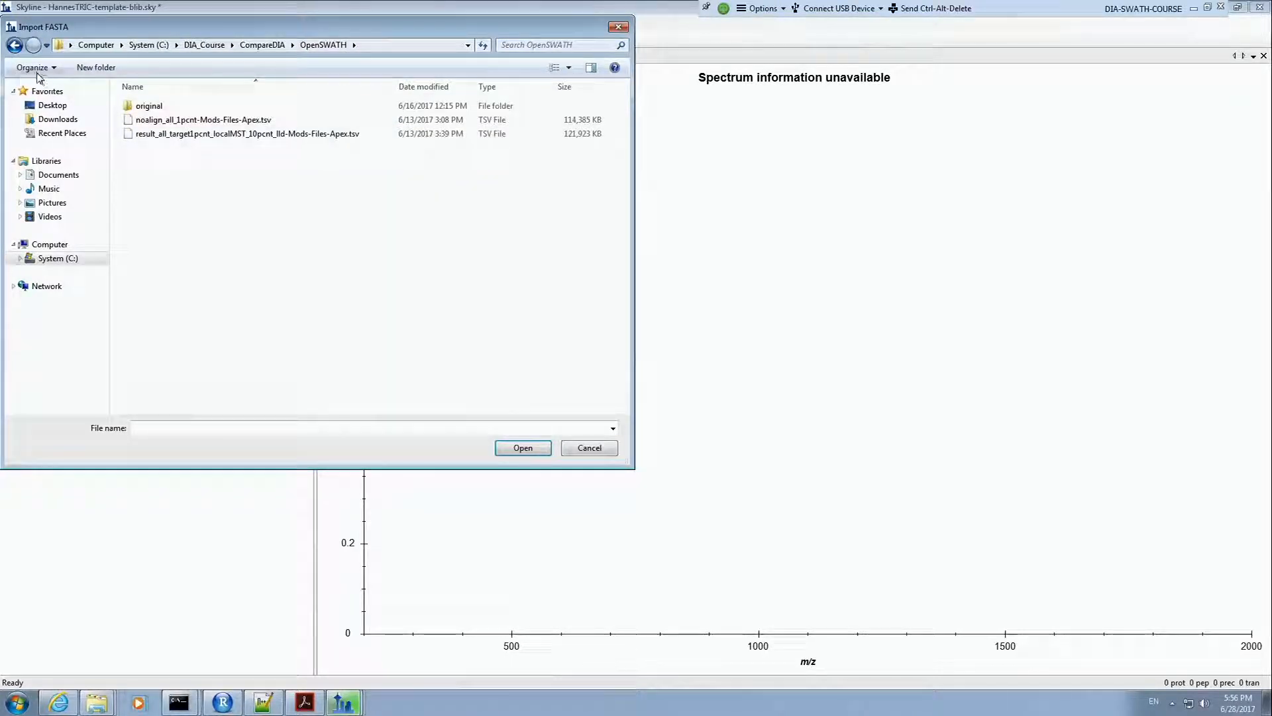
{"action": "double_click", "coordinate": [131, 108]}
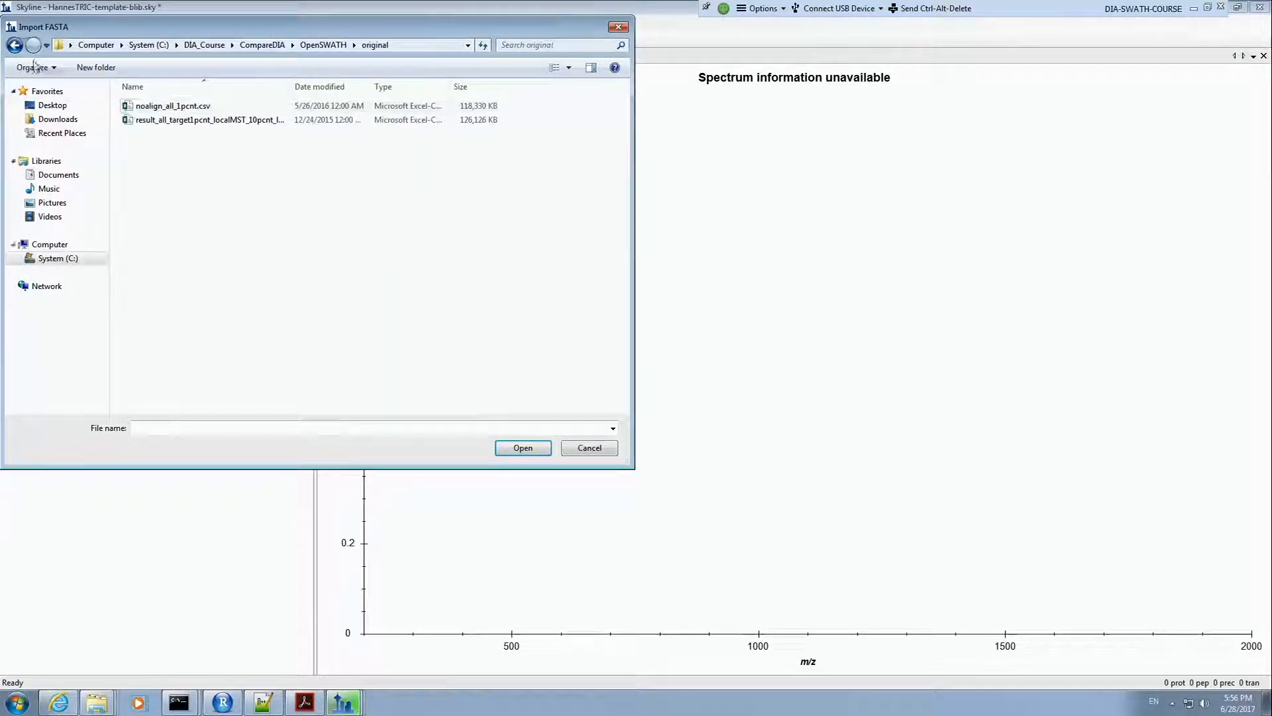
{"action": "left_click", "coordinate": [15, 45]}
{"action": "left_click", "coordinate": [15, 45]}
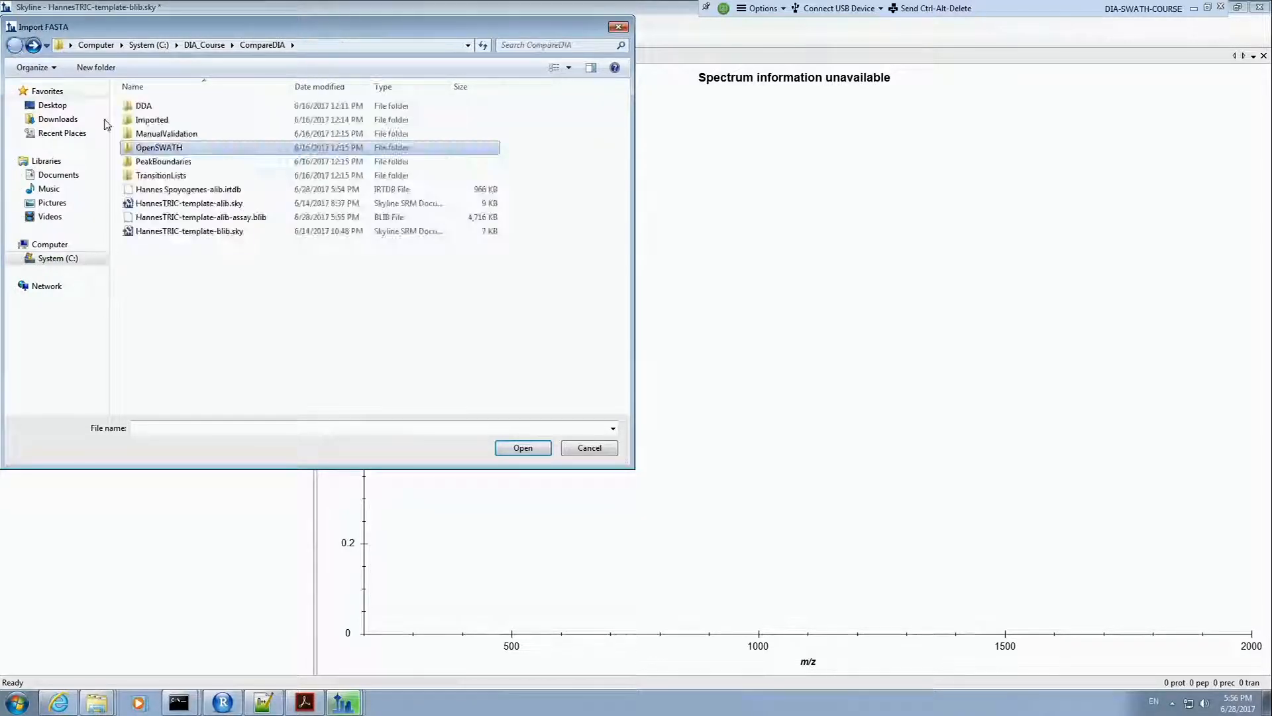
{"action": "double_click", "coordinate": [147, 161]}
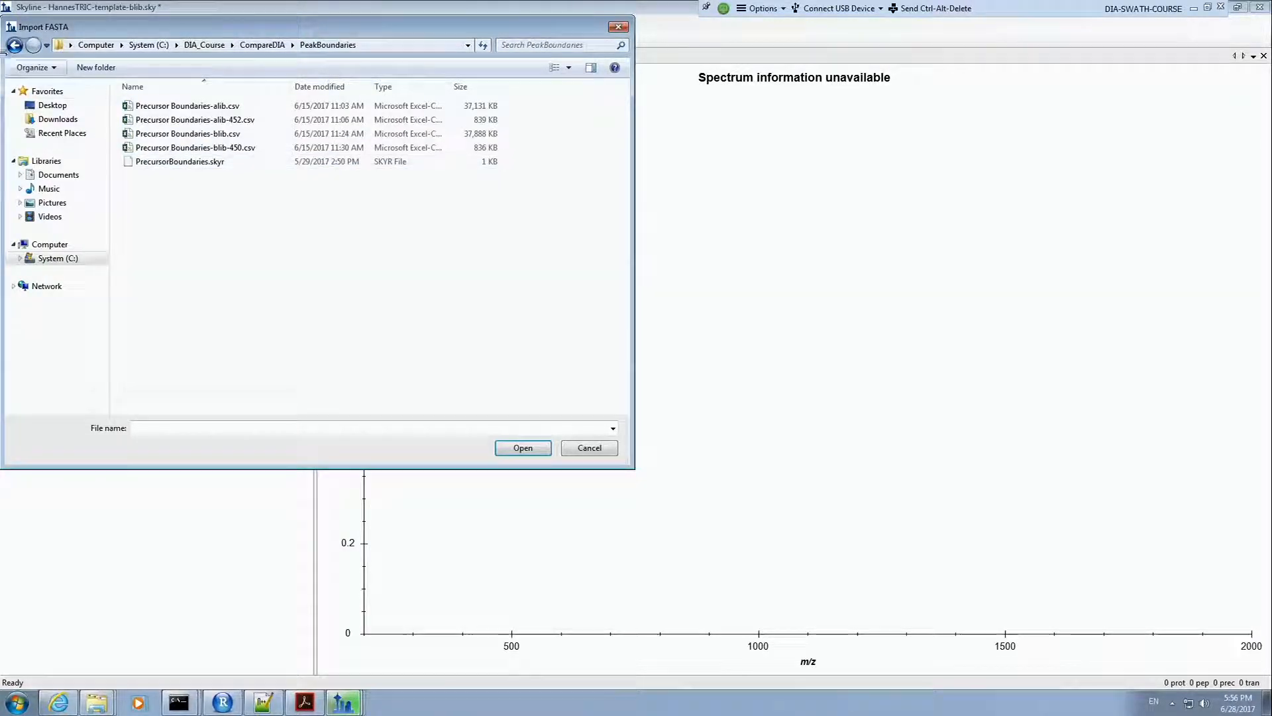
{"action": "left_click", "coordinate": [14, 45]}
{"action": "double_click", "coordinate": [161, 176]}
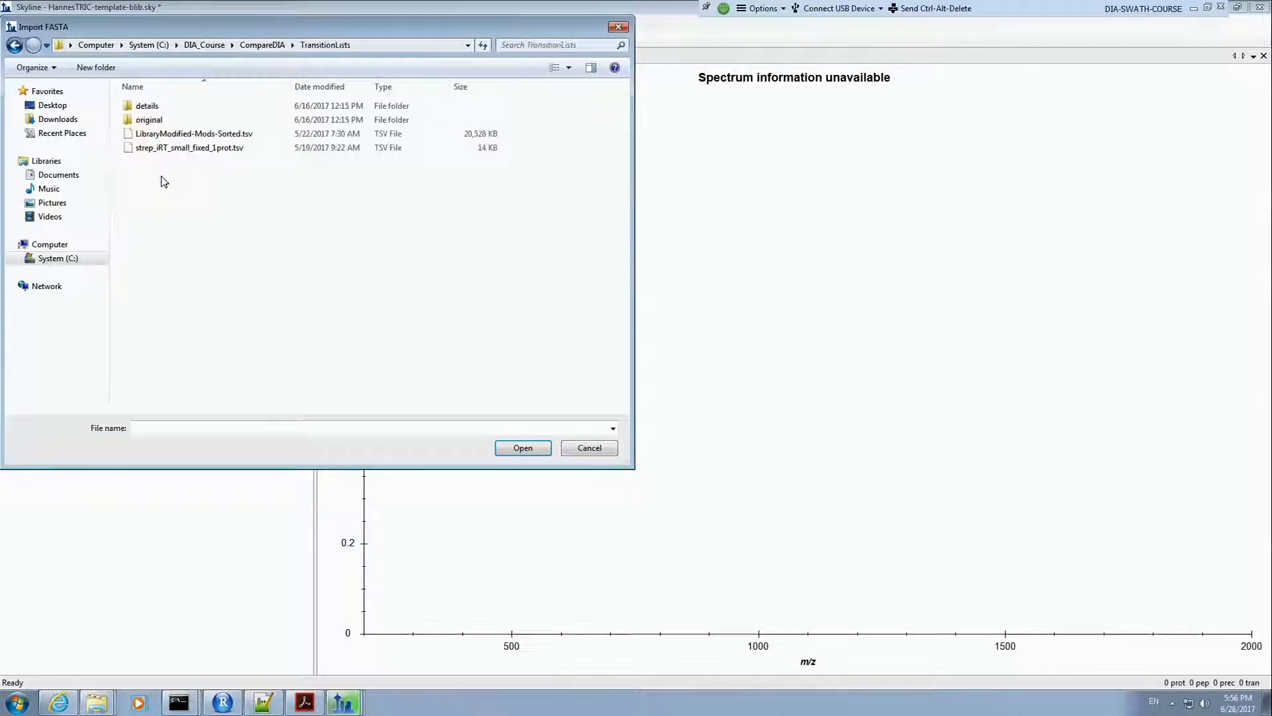
{"action": "left_click", "coordinate": [15, 45]}
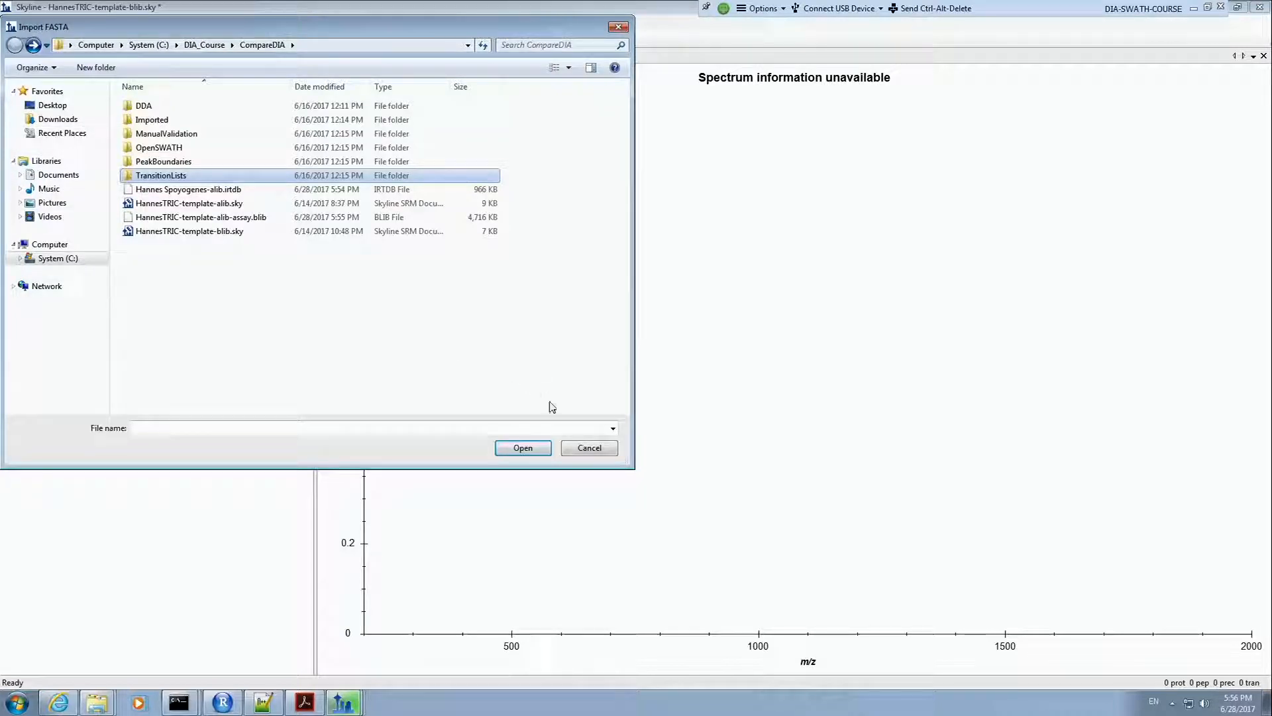
Step: Cancel the FASTA import and switch to the HannesTRIC-template-alib.sky document to check the progress of its spectral library build
{"action": "left_click", "coordinate": [588, 448]}
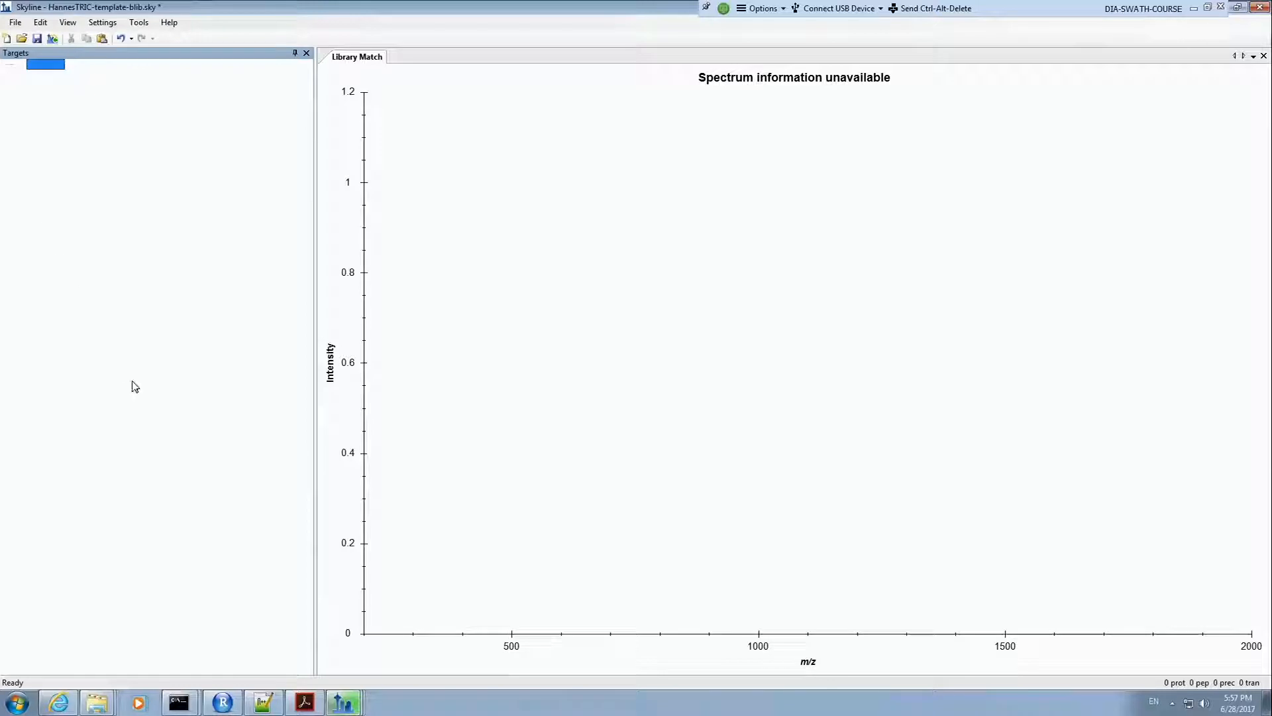
{"action": "mouse_move", "coordinate": [343, 708]}
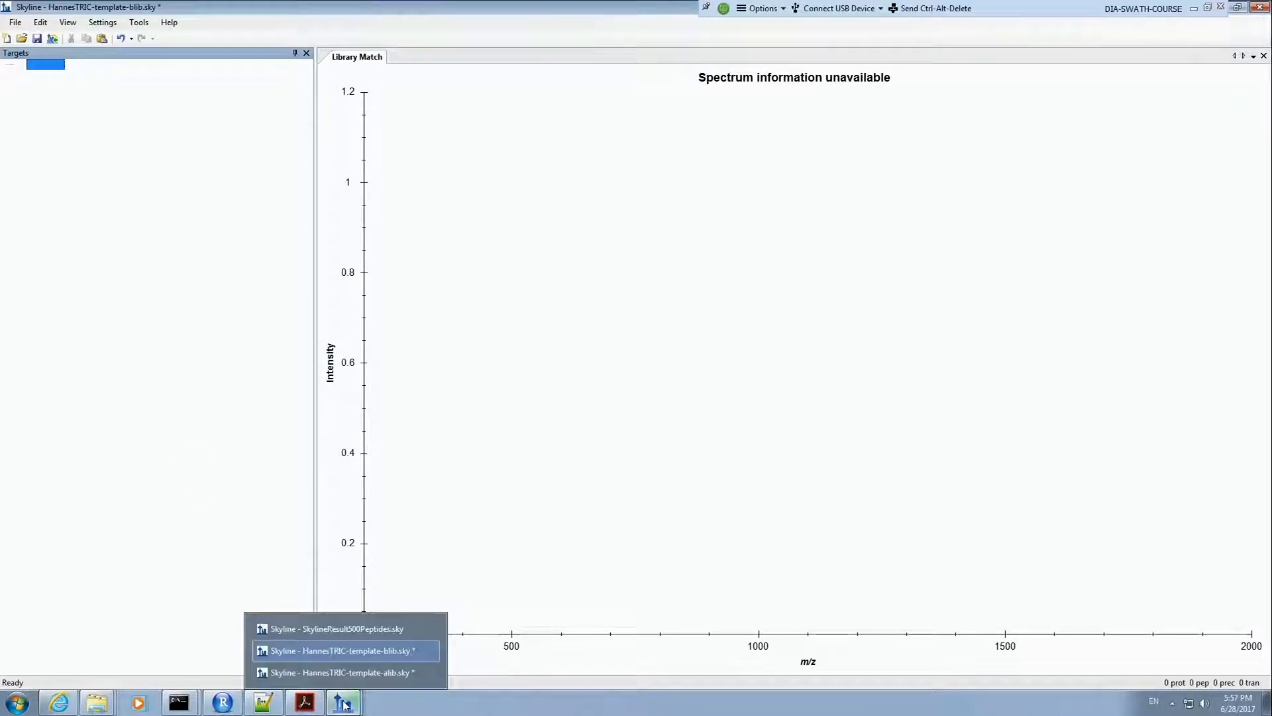
{"action": "left_click", "coordinate": [344, 673]}
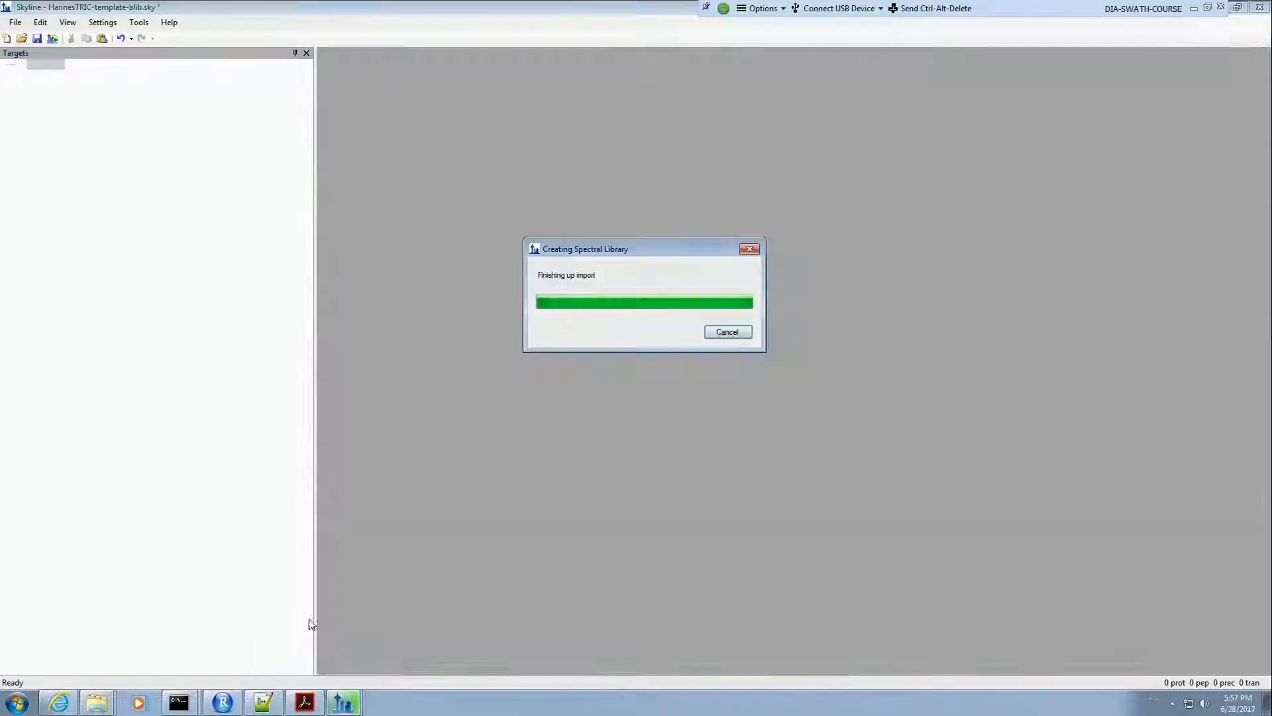
{"action": "mouse_move", "coordinate": [614, 251]}
{"action": "left_mouse_down"}
{"action": "mouse_move", "coordinate": [598, 289]}
{"action": "mouse_move", "coordinate": [612, 257]}
{"action": "left_mouse_up"}
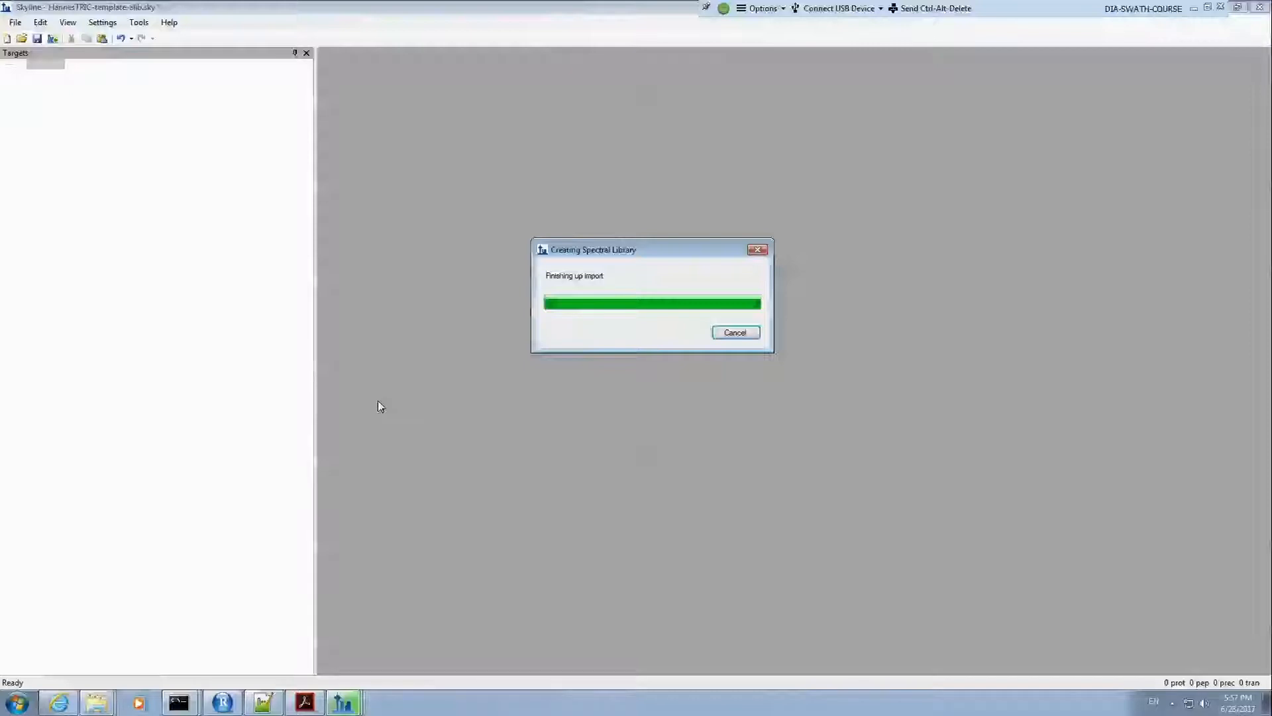
Step: Minimize the remote session, switch to the LogMeIn page in Chrome and connect to the first computer in the list
{"action": "left_click", "coordinate": [1192, 9]}
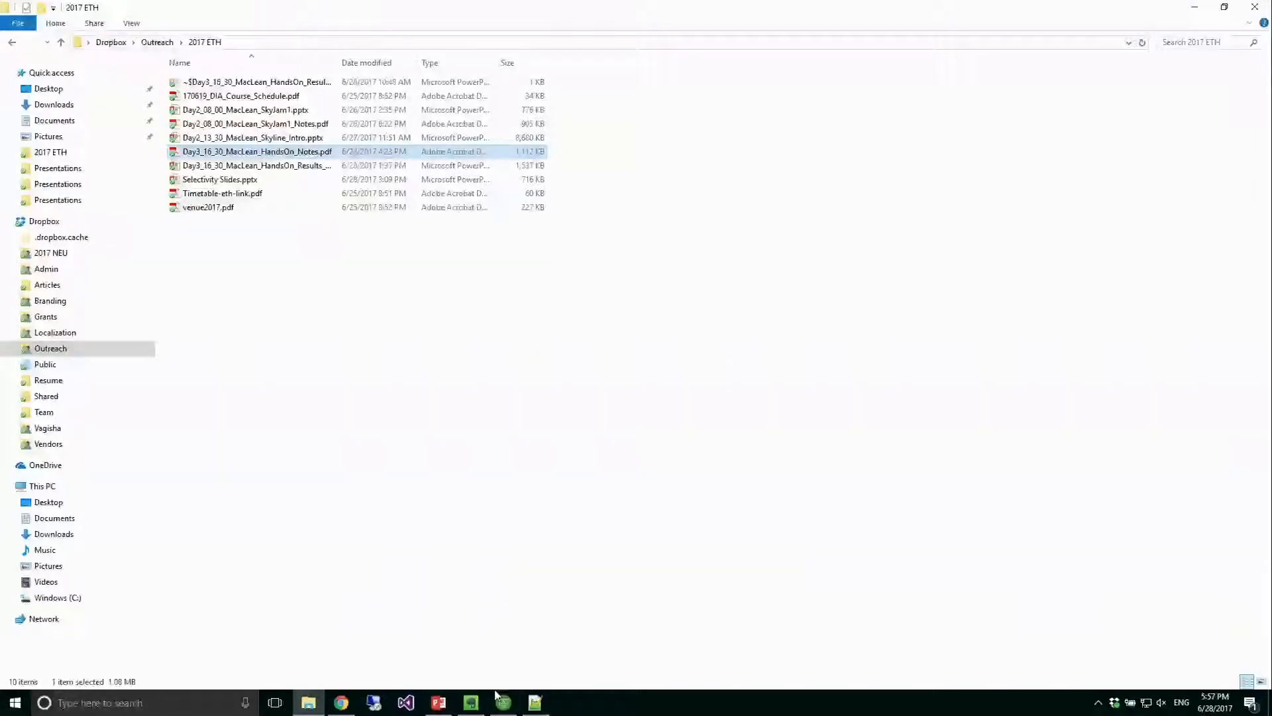
{"action": "left_click", "coordinate": [341, 702]}
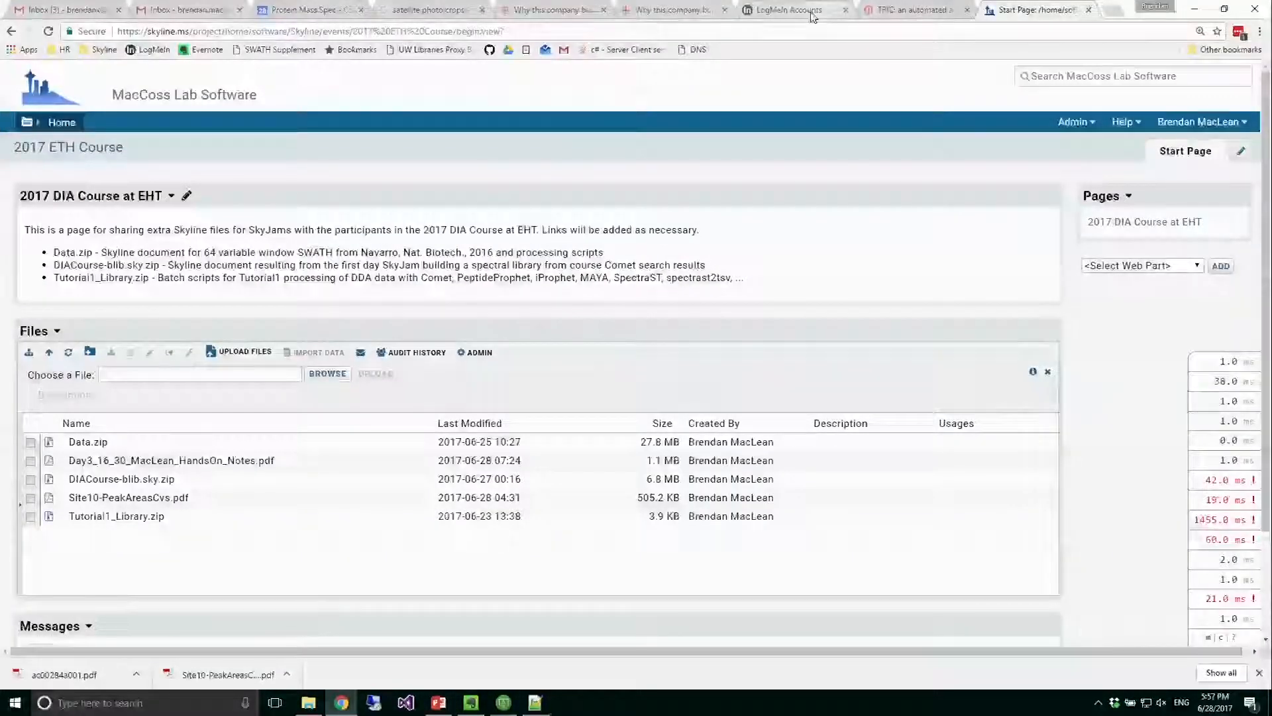
{"action": "left_click", "coordinate": [789, 11]}
{"action": "left_click", "coordinate": [380, 289]}
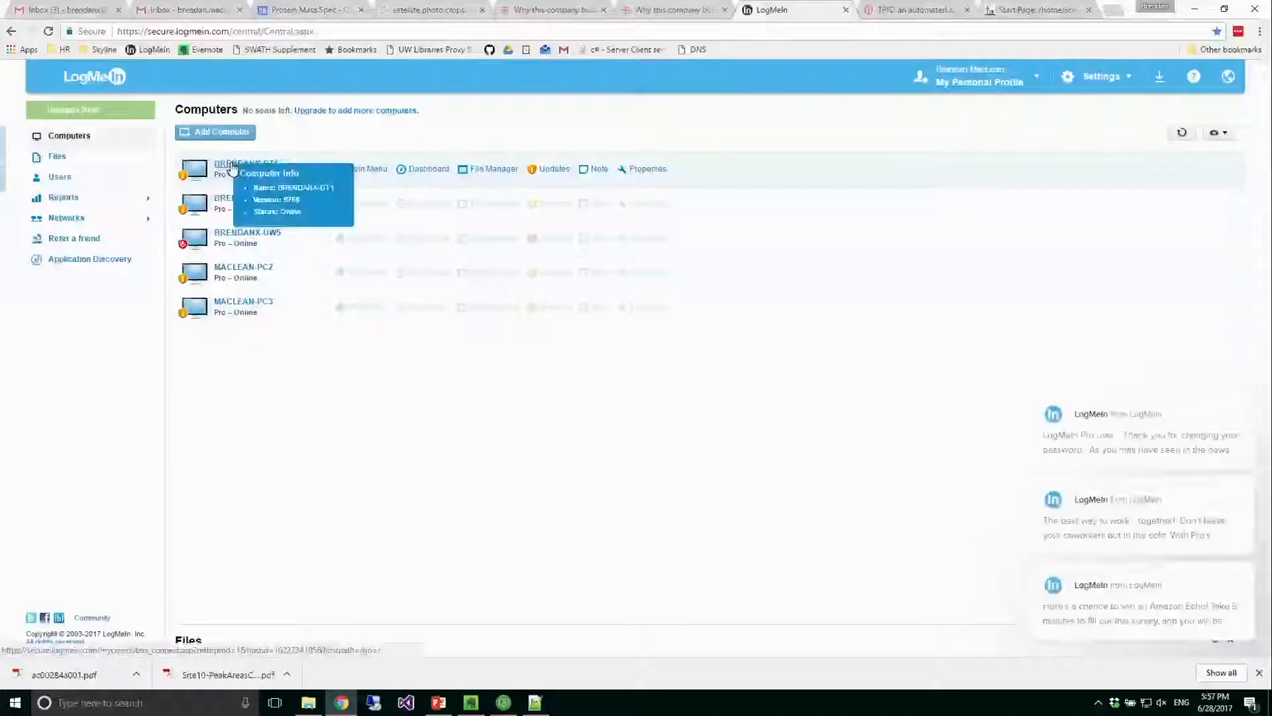
{"action": "left_click", "coordinate": [232, 167]}
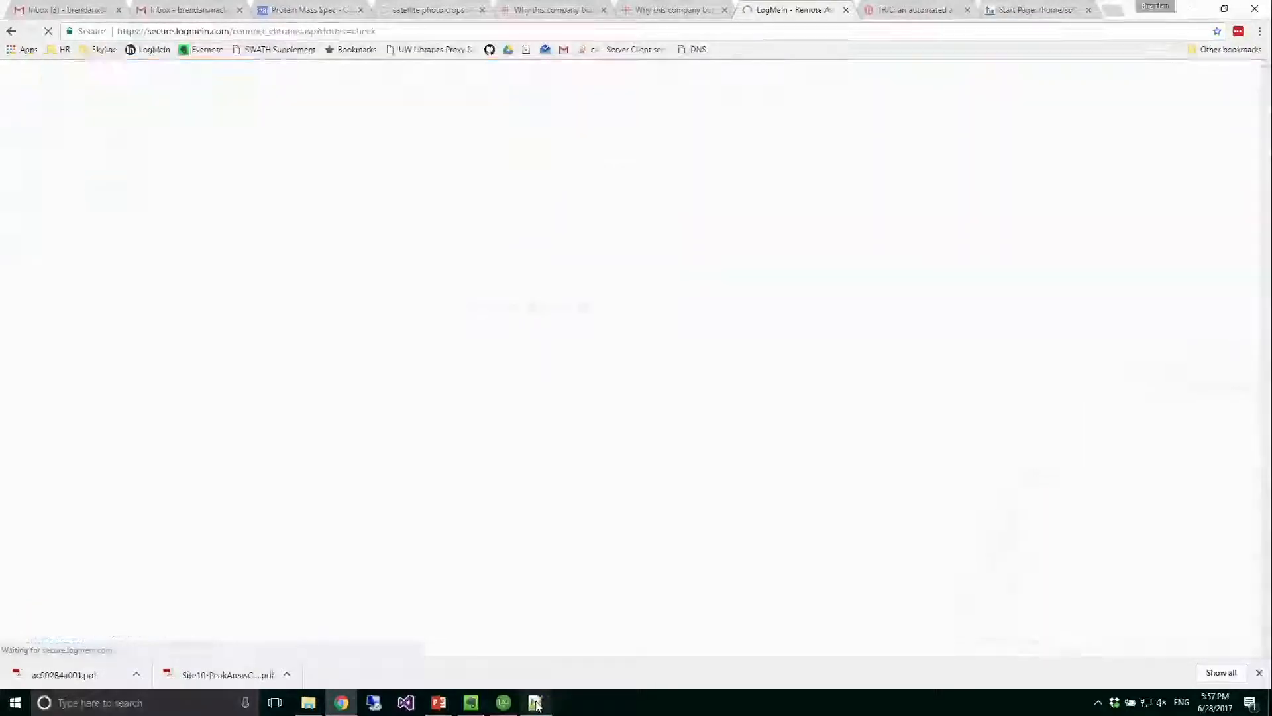
Step: Sign in to the remote computer with the Windows user name and password and start a logged-in Remote Control session
{"action": "mouse_move", "coordinate": [535, 704]}
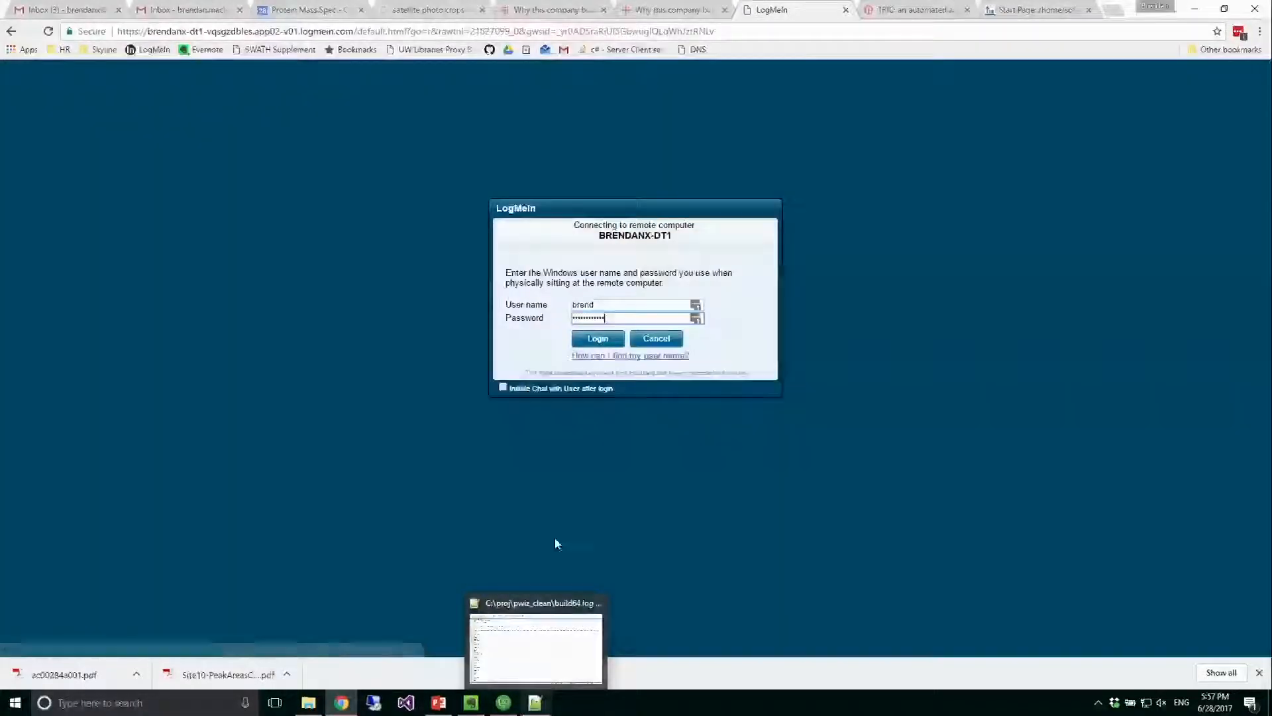
{"action": "left_click", "coordinate": [595, 339]}
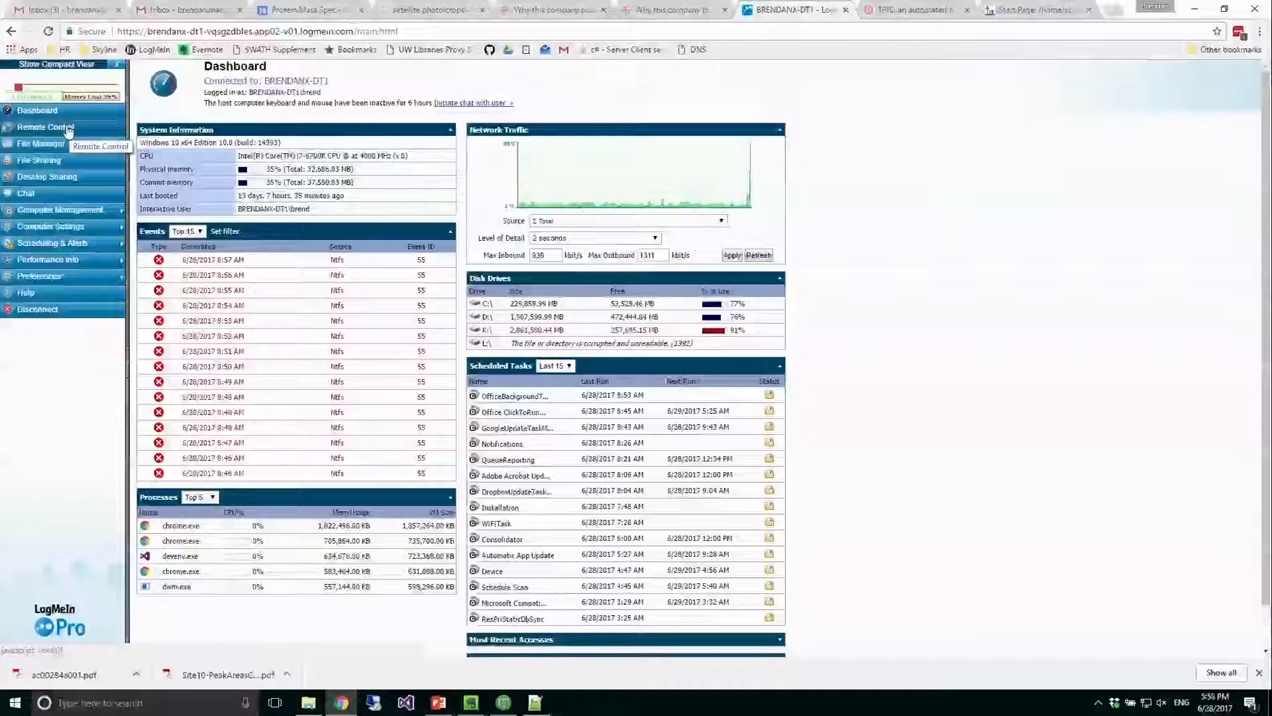
{"action": "left_click", "coordinate": [67, 128]}
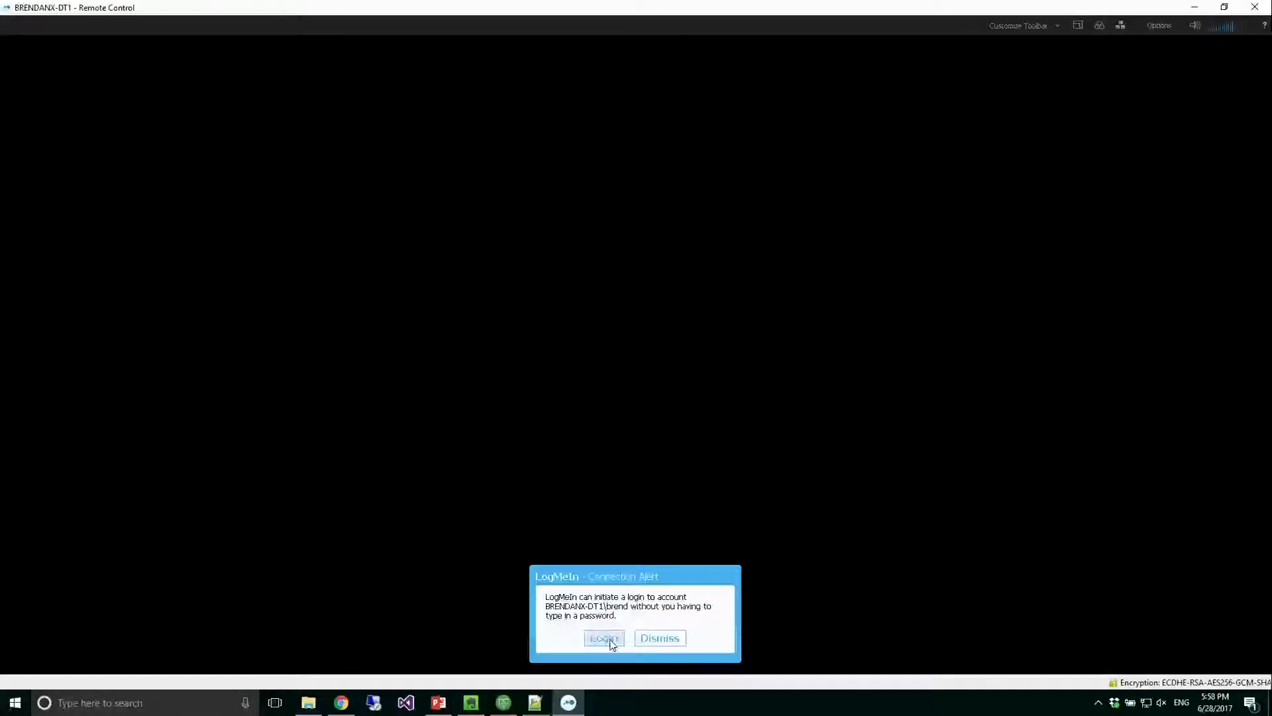
{"action": "left_click", "coordinate": [603, 638]}
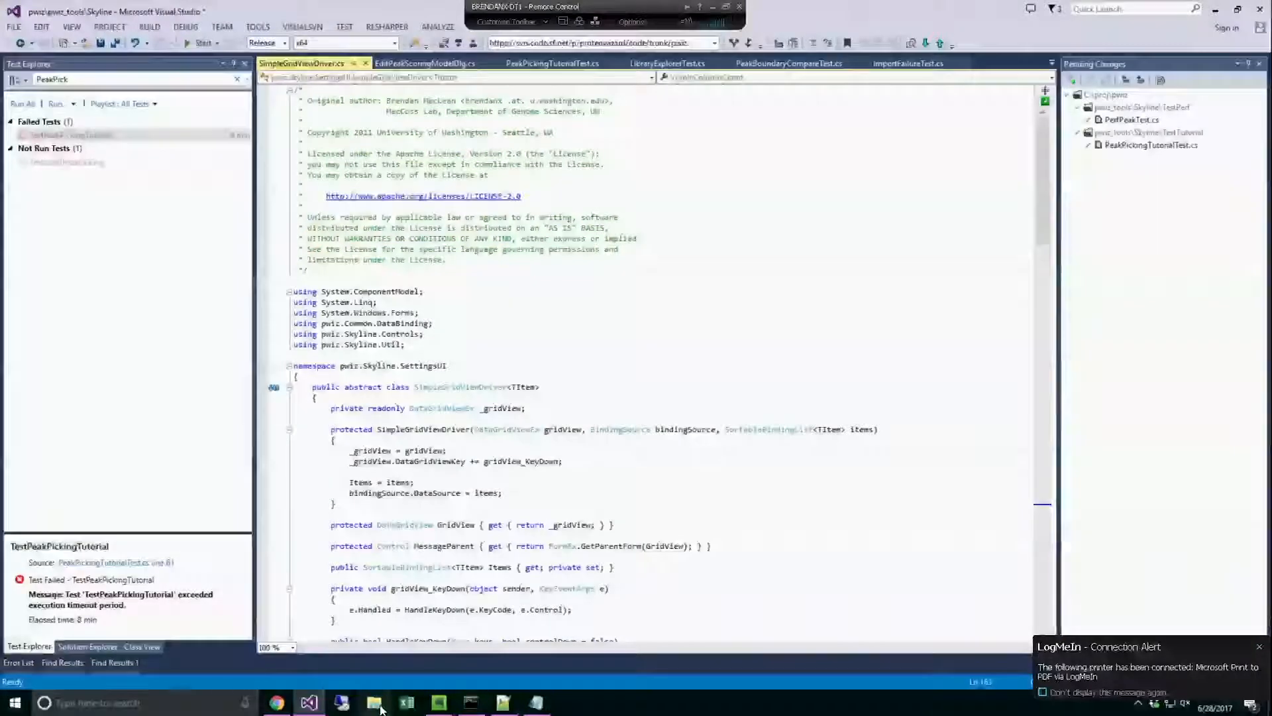
Step: Switch to File Explorer on the remote computer and open the D:\test\20160617_Hannes_TRIC folder
{"action": "key", "text": "super+e"}
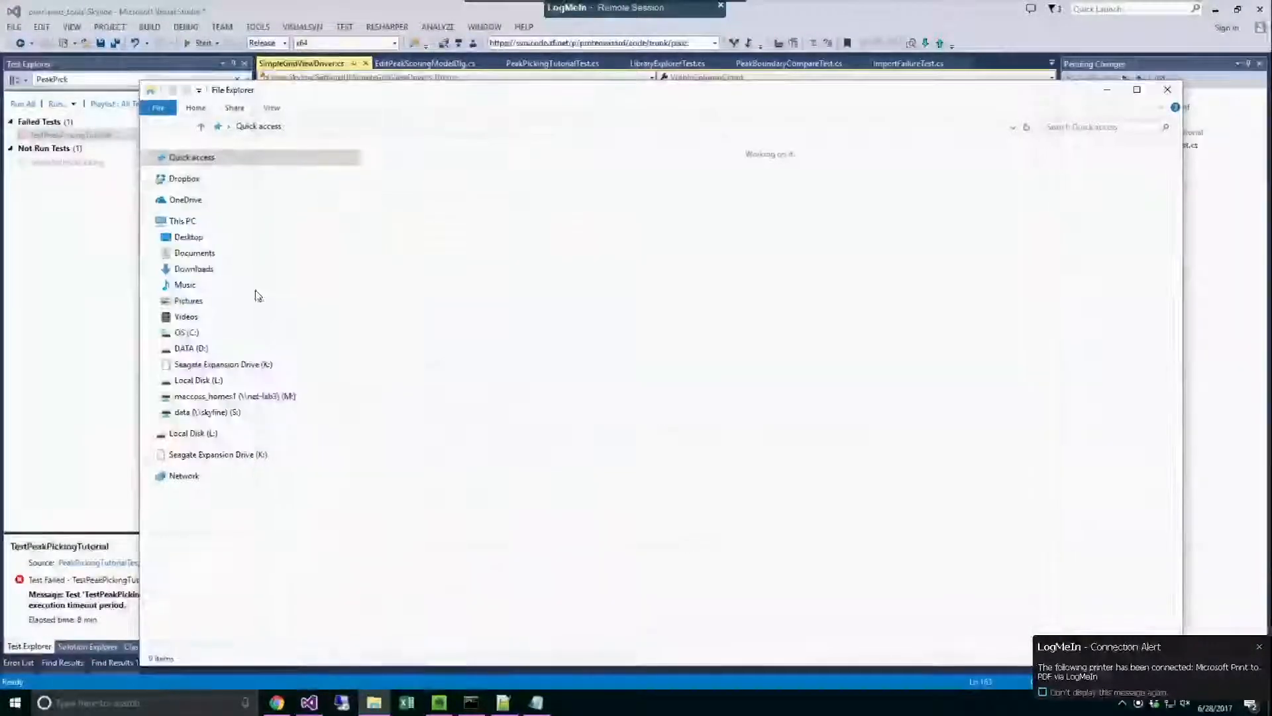
{"action": "left_click", "coordinate": [196, 348]}
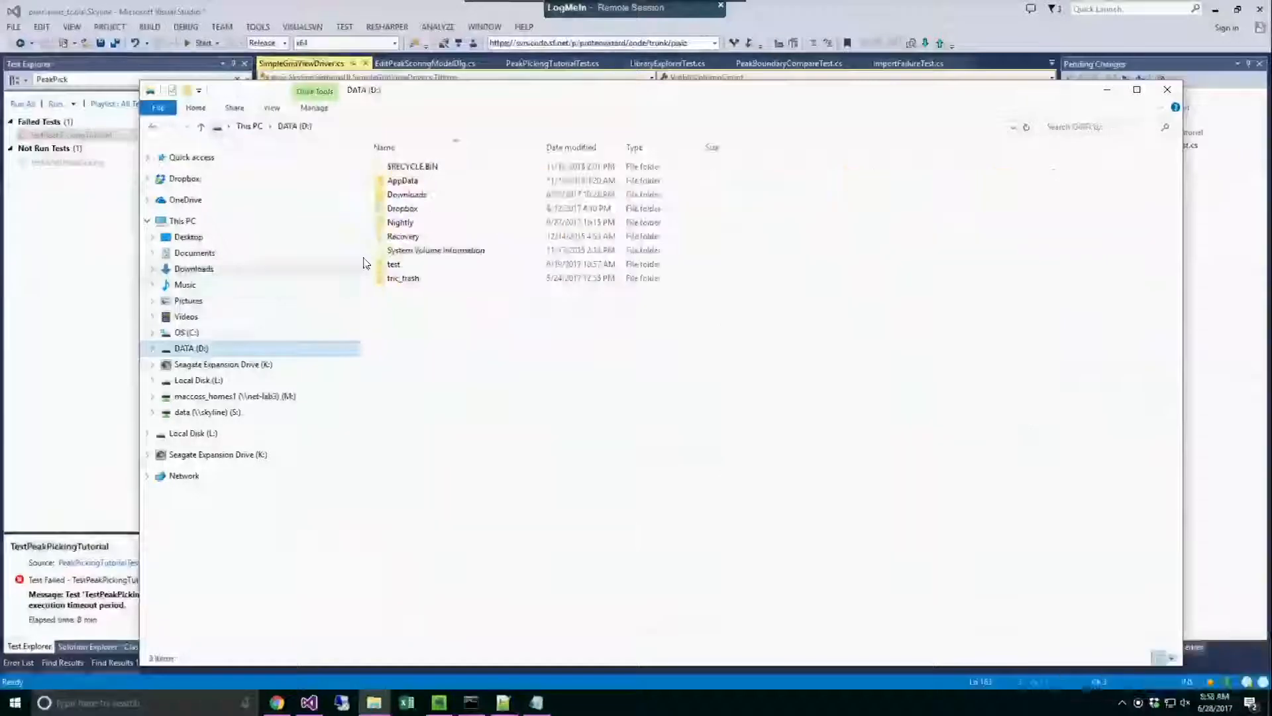
{"action": "double_click", "coordinate": [400, 264]}
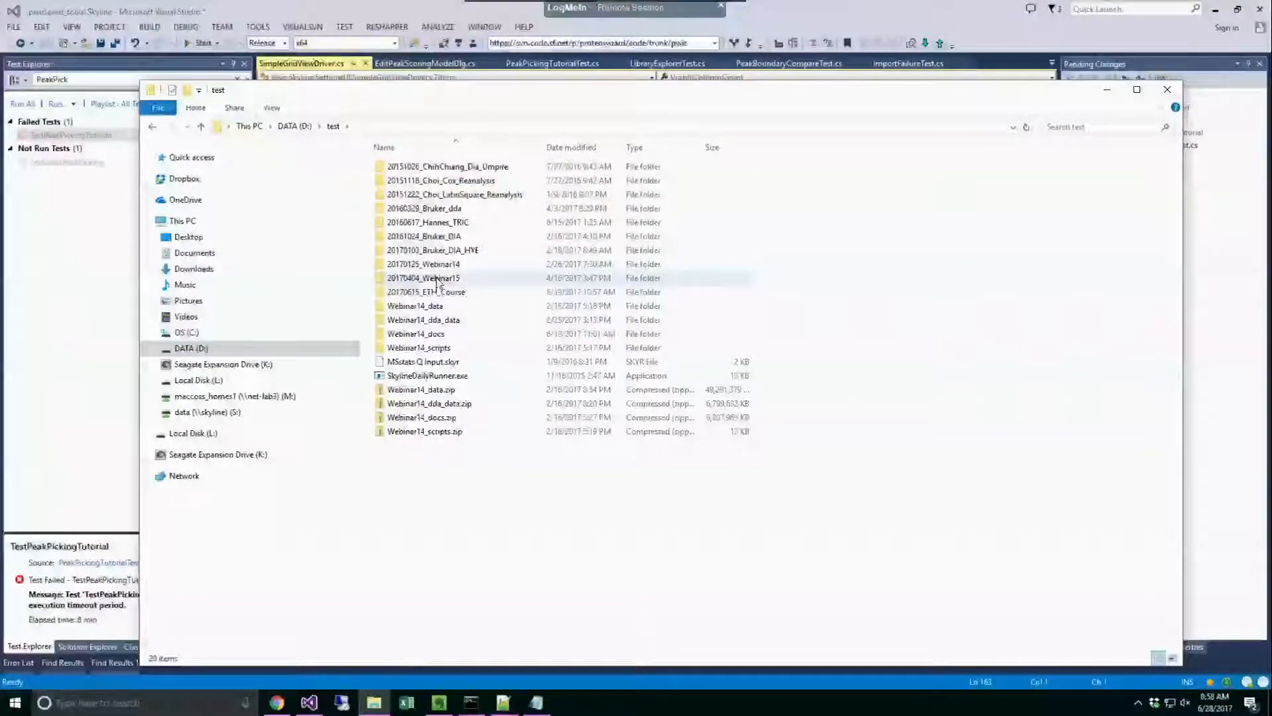
{"action": "left_click", "coordinate": [431, 226]}
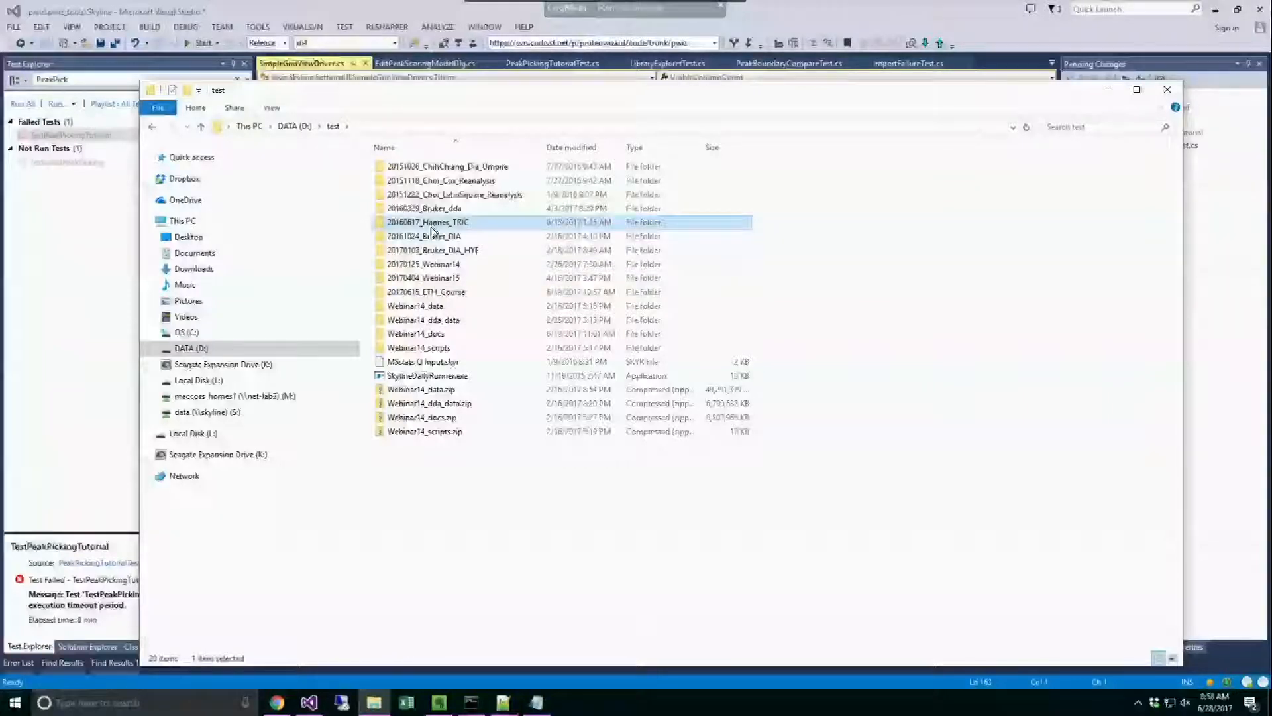
{"action": "double_click", "coordinate": [432, 232]}
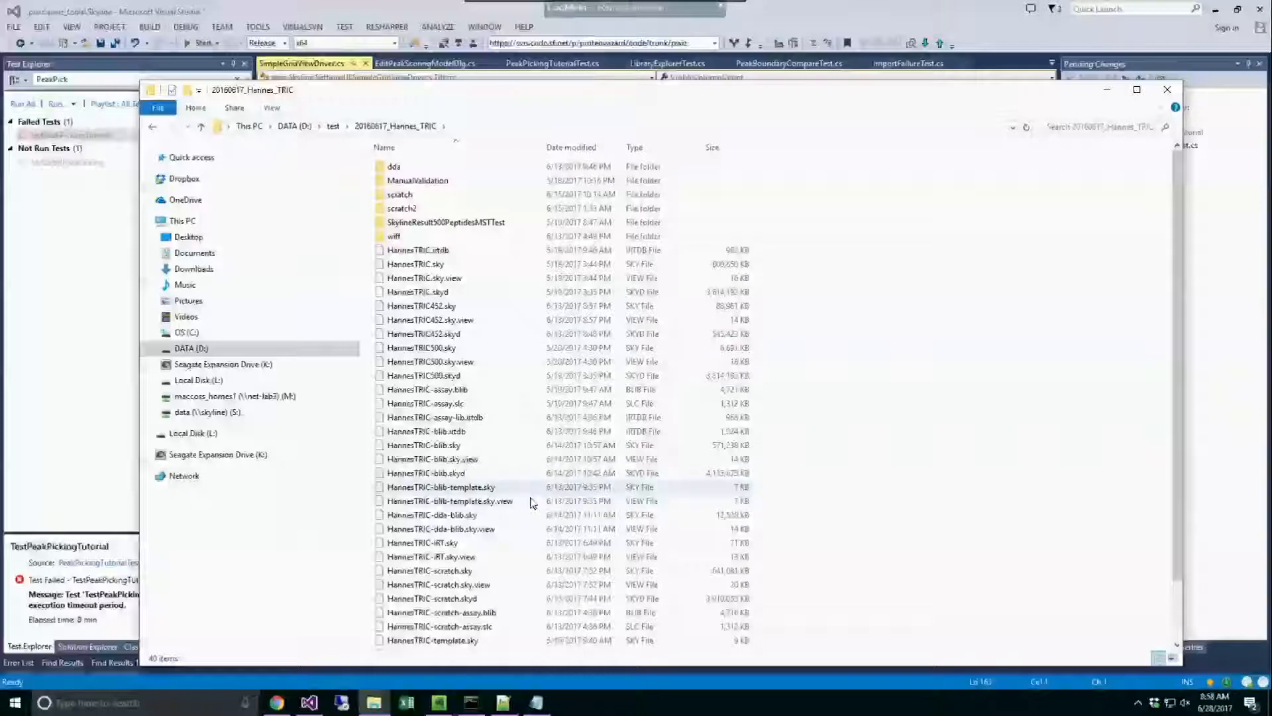
Step: Search the 20160617_Hannes_TRIC folder for *.fasta files, clear the search and check the dda subfolder
{"action": "scroll", "coordinate": [530, 514], "scroll_direction": "down", "scroll_amount": 1}
{"action": "scroll", "coordinate": [530, 513], "scroll_direction": "down", "scroll_amount": 1}
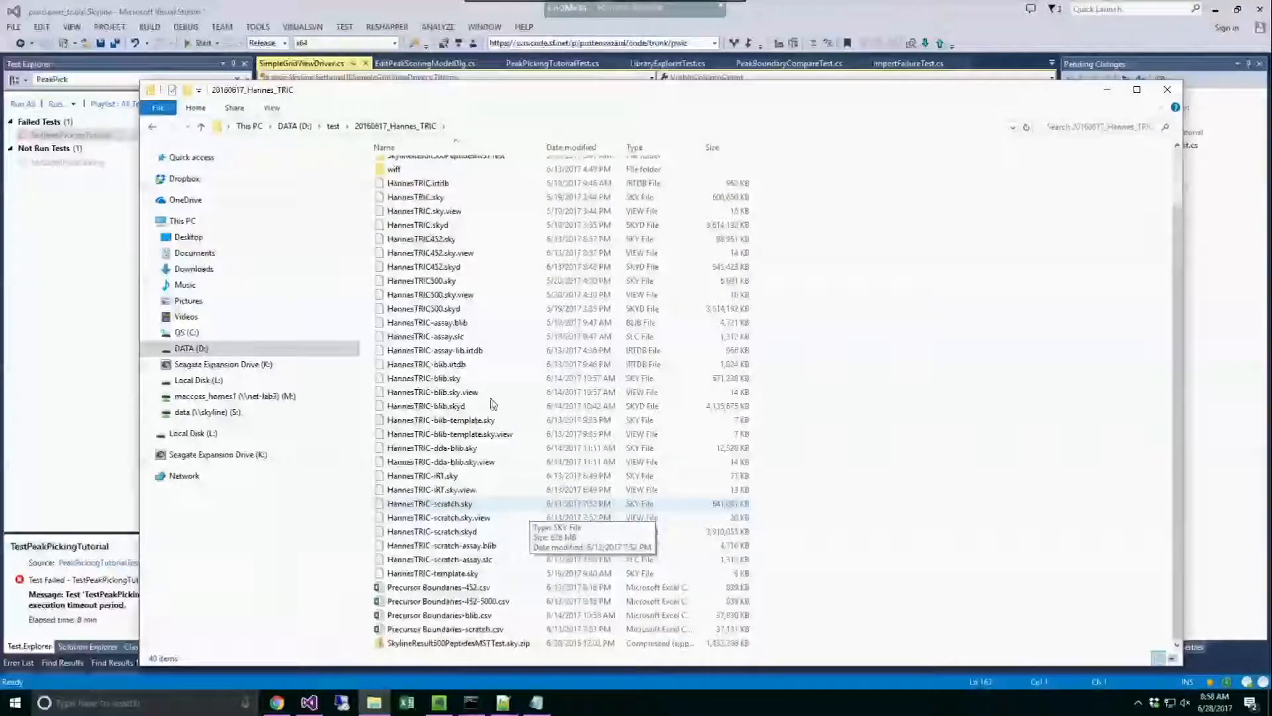
{"action": "scroll", "coordinate": [492, 403], "scroll_direction": "up", "scroll_amount": 2}
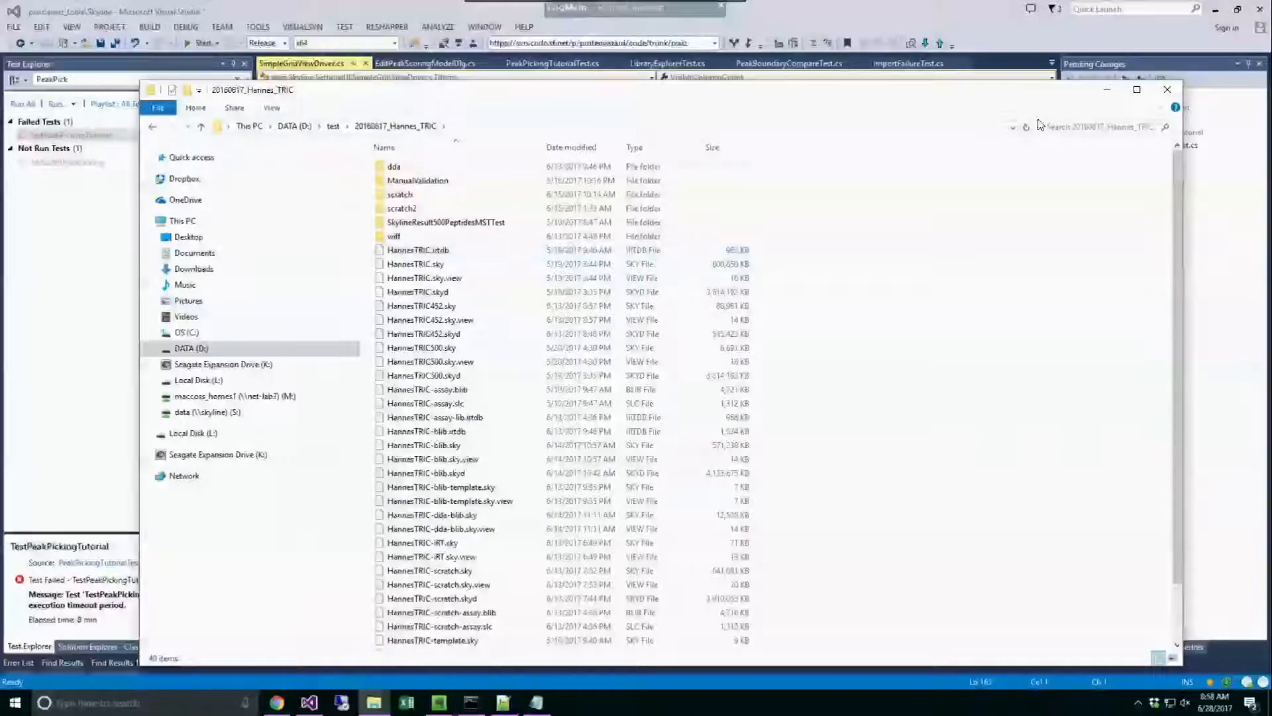
{"action": "left_click", "coordinate": [1062, 128]}
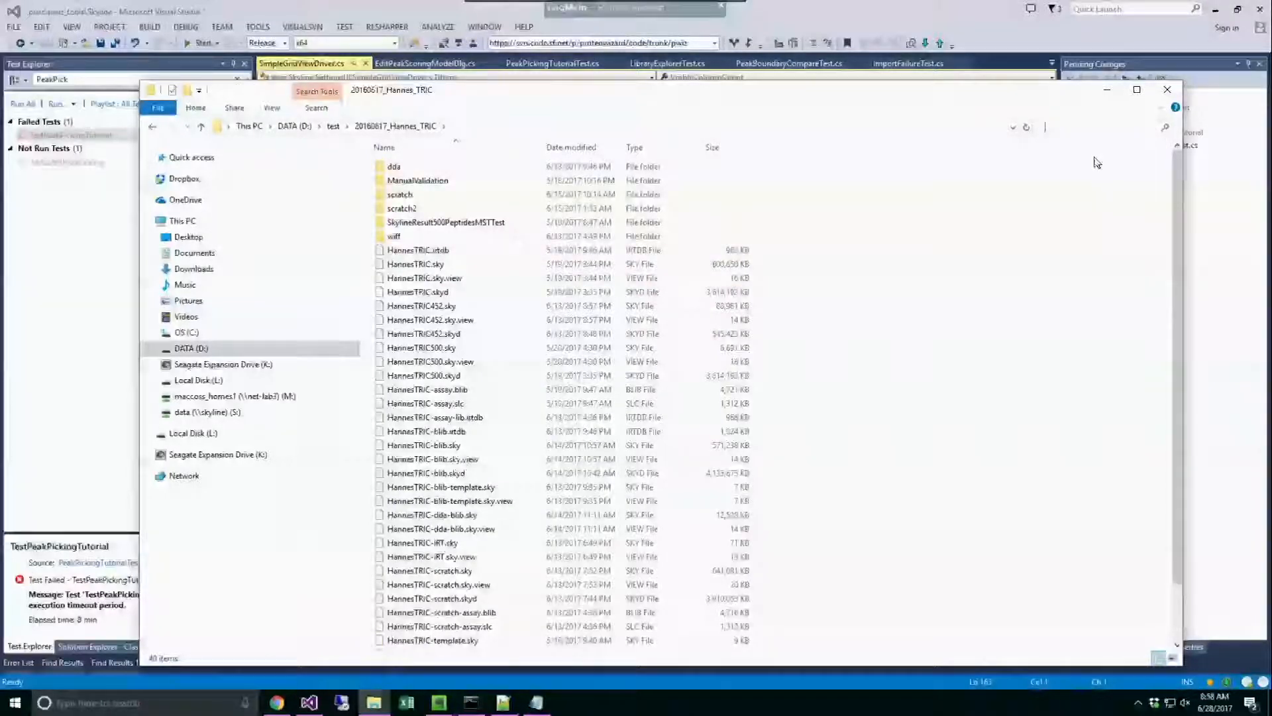
{"action": "type", "text": "*.fast"}
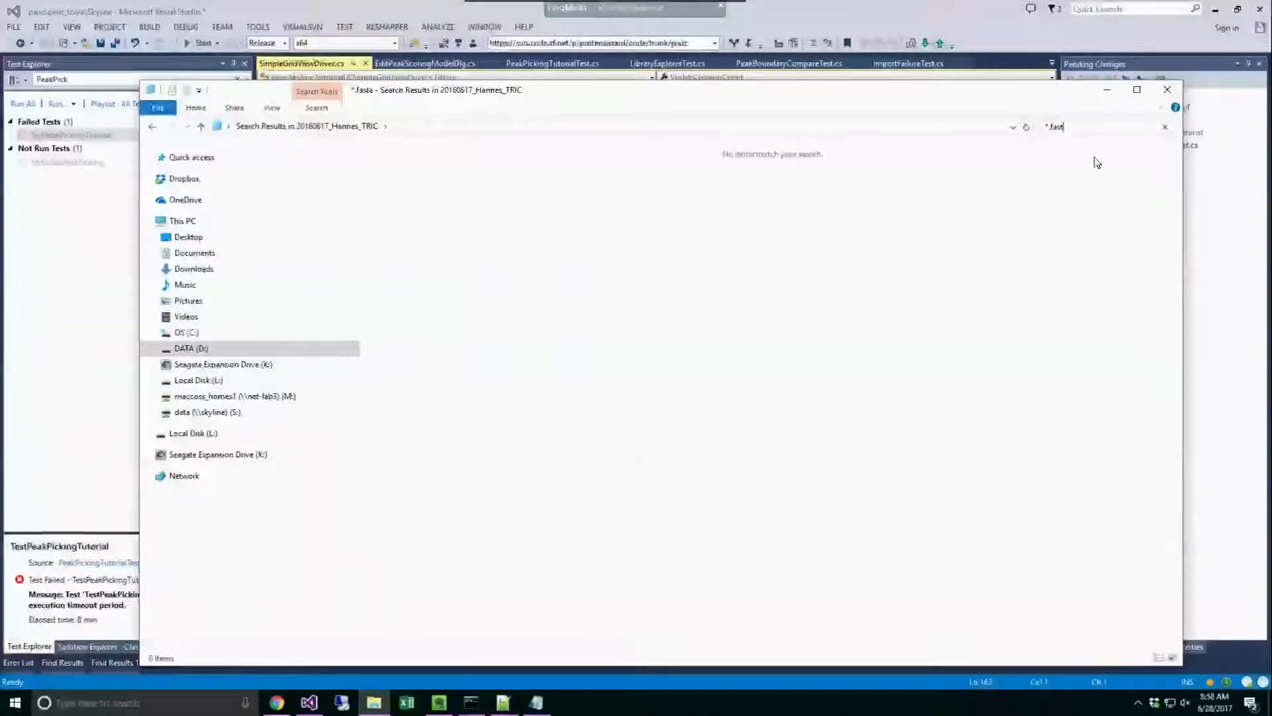
{"action": "key", "text": "BackSpace"}
{"action": "key", "text": "BackSpace"}
{"action": "key", "text": "BackSpace"}
{"action": "key", "text": "BackSpace"}
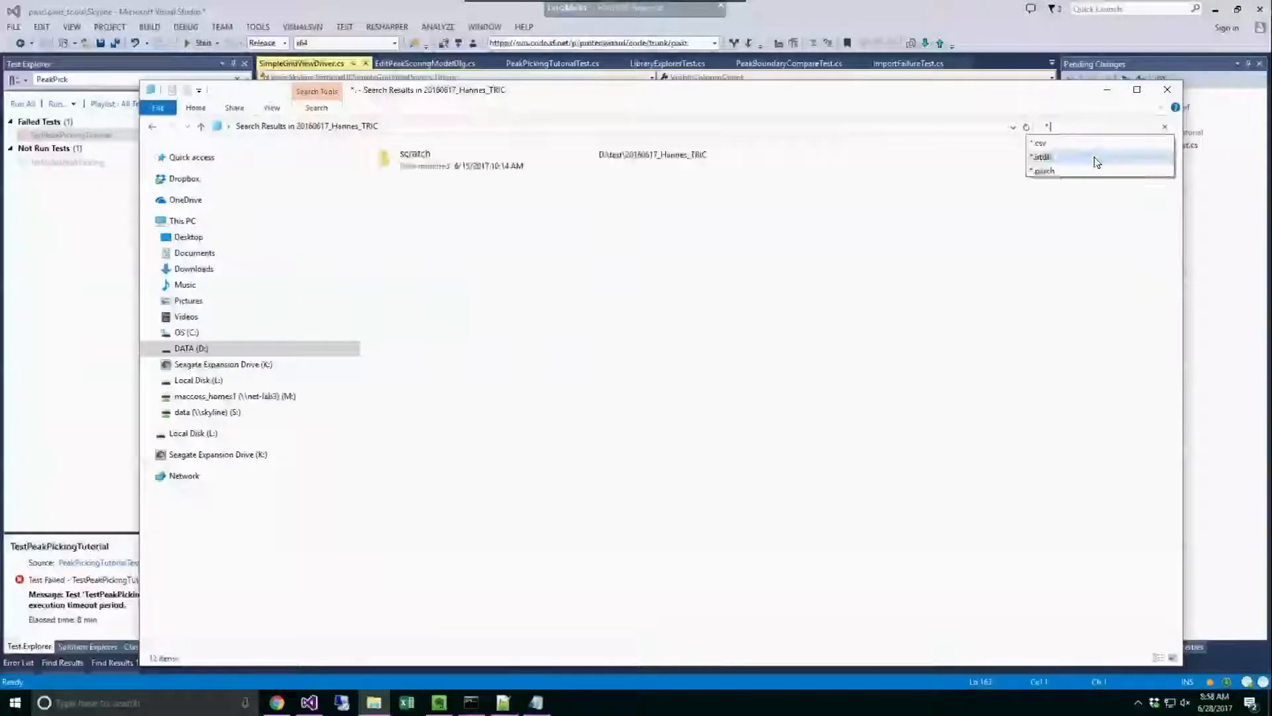
{"action": "key", "text": "BackSpace"}
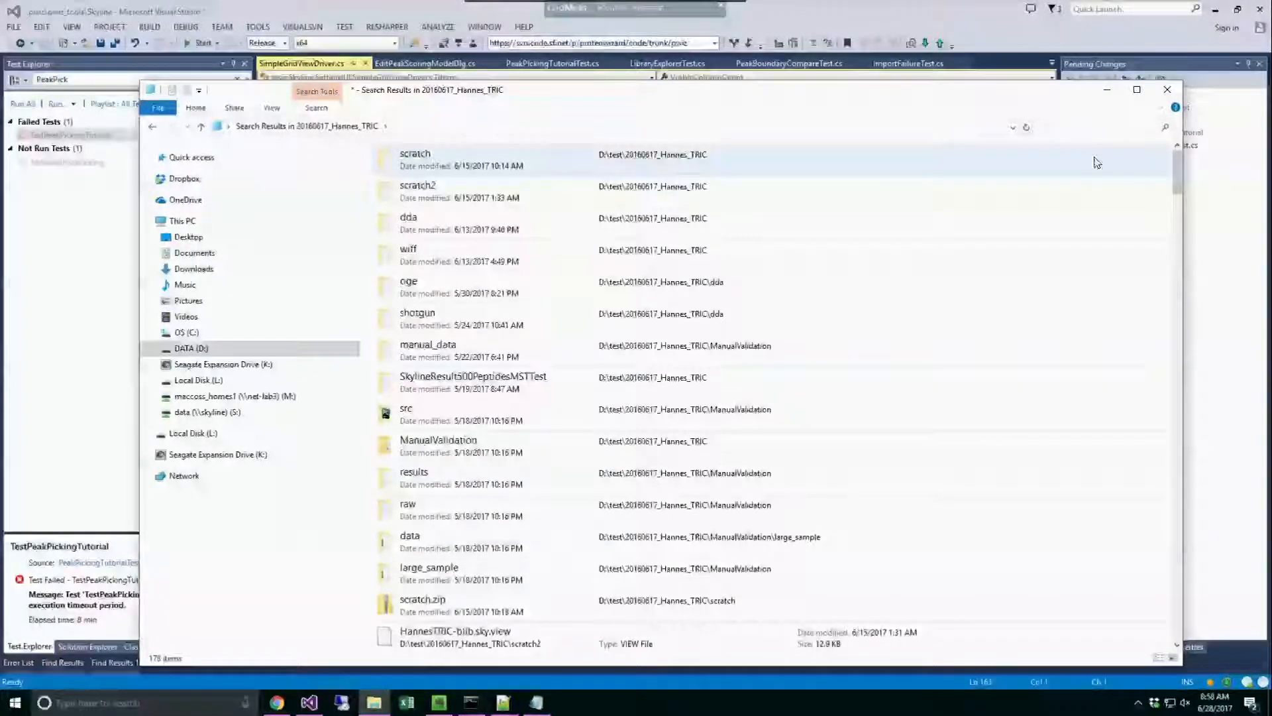
{"action": "left_click", "coordinate": [1095, 161]}
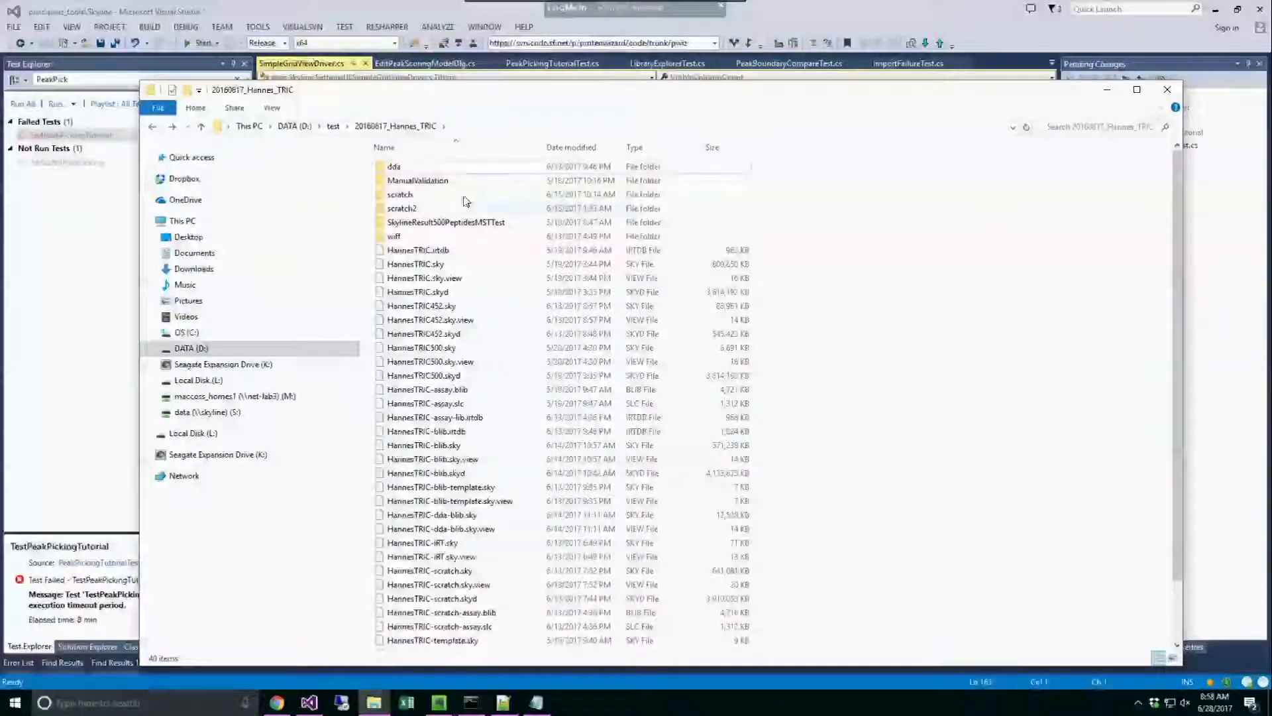
{"action": "double_click", "coordinate": [427, 167]}
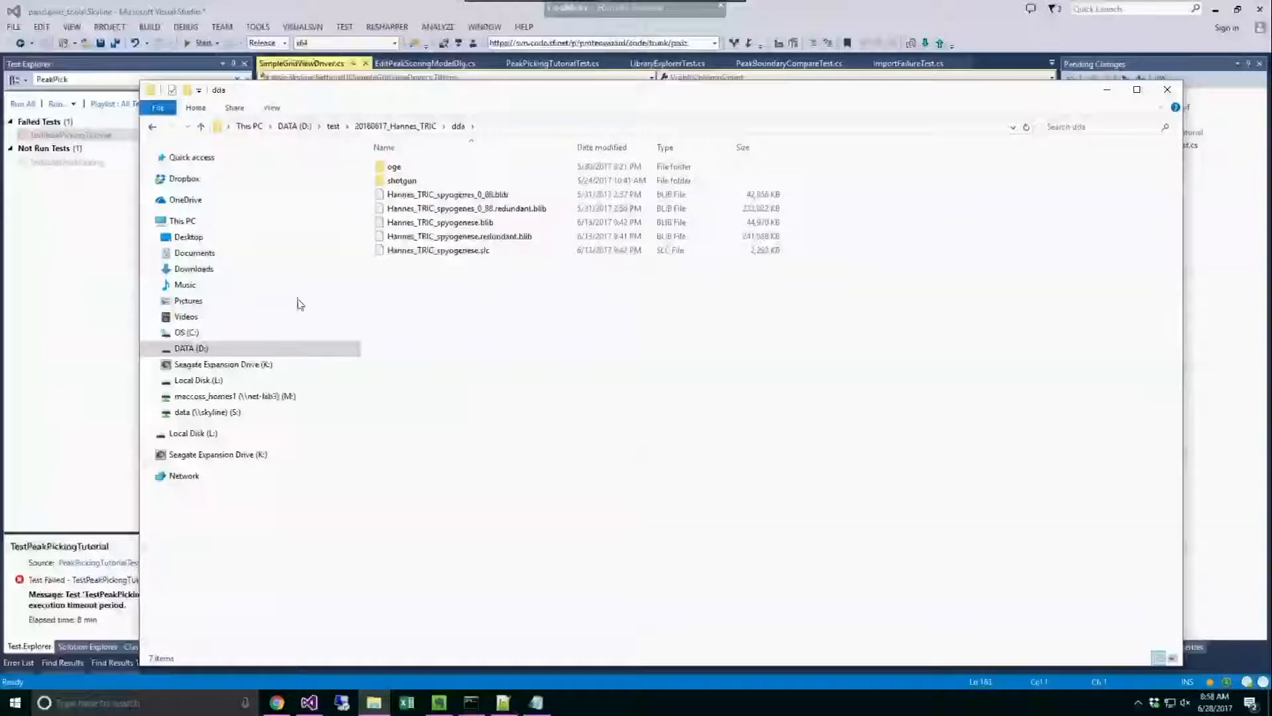
Step: On the maccoss_homes1 network drive (M:), open the data\MacCoss\MProphet folder inside the account's own home folder
{"action": "left_click", "coordinate": [232, 397]}
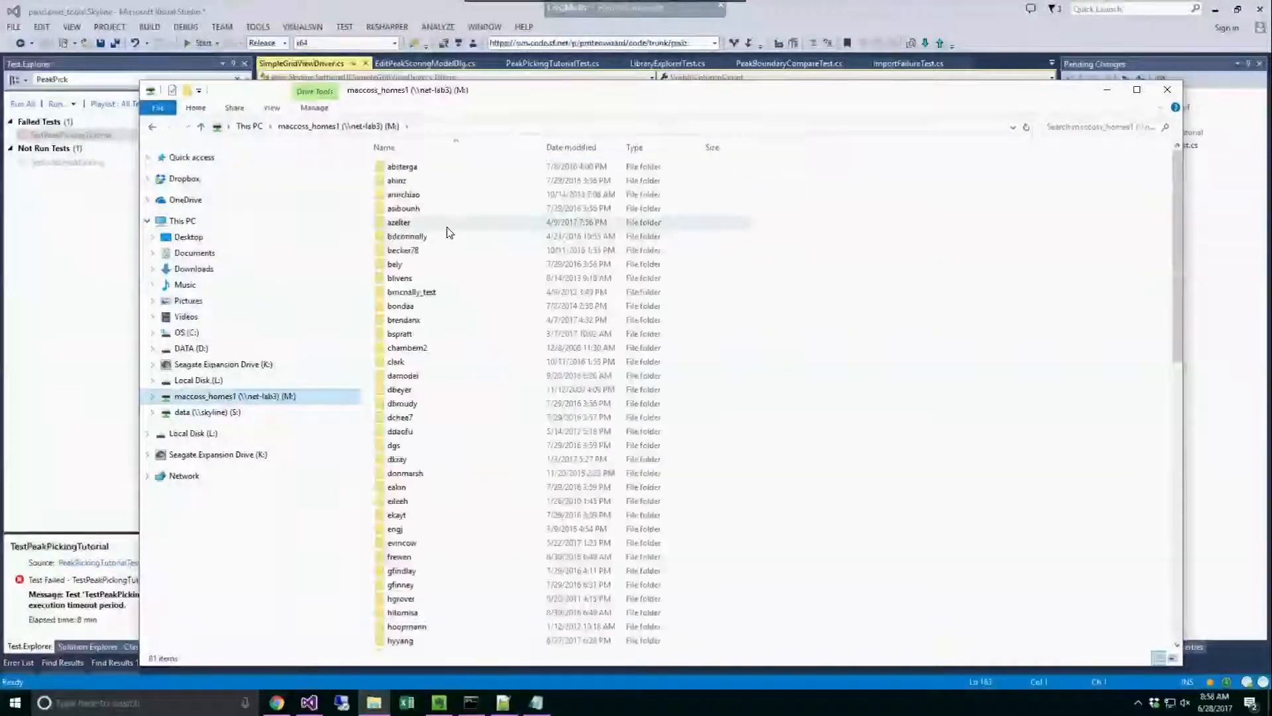
{"action": "double_click", "coordinate": [401, 320]}
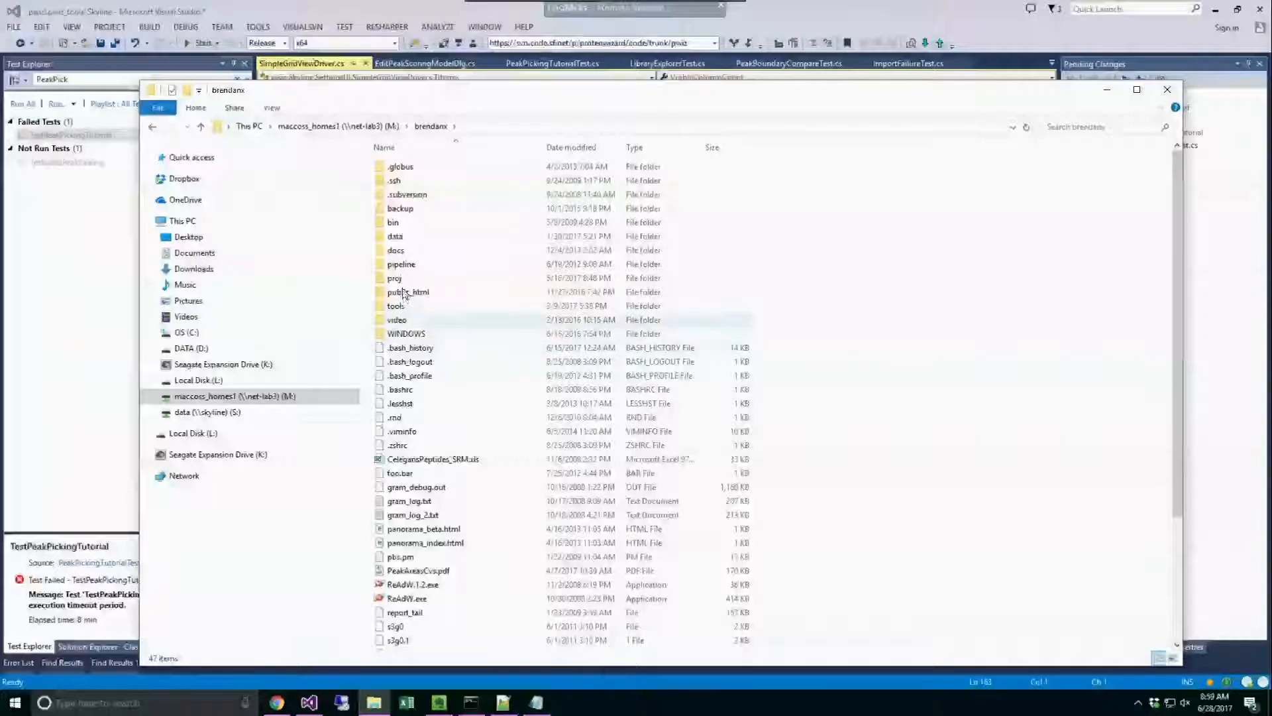
{"action": "double_click", "coordinate": [396, 237]}
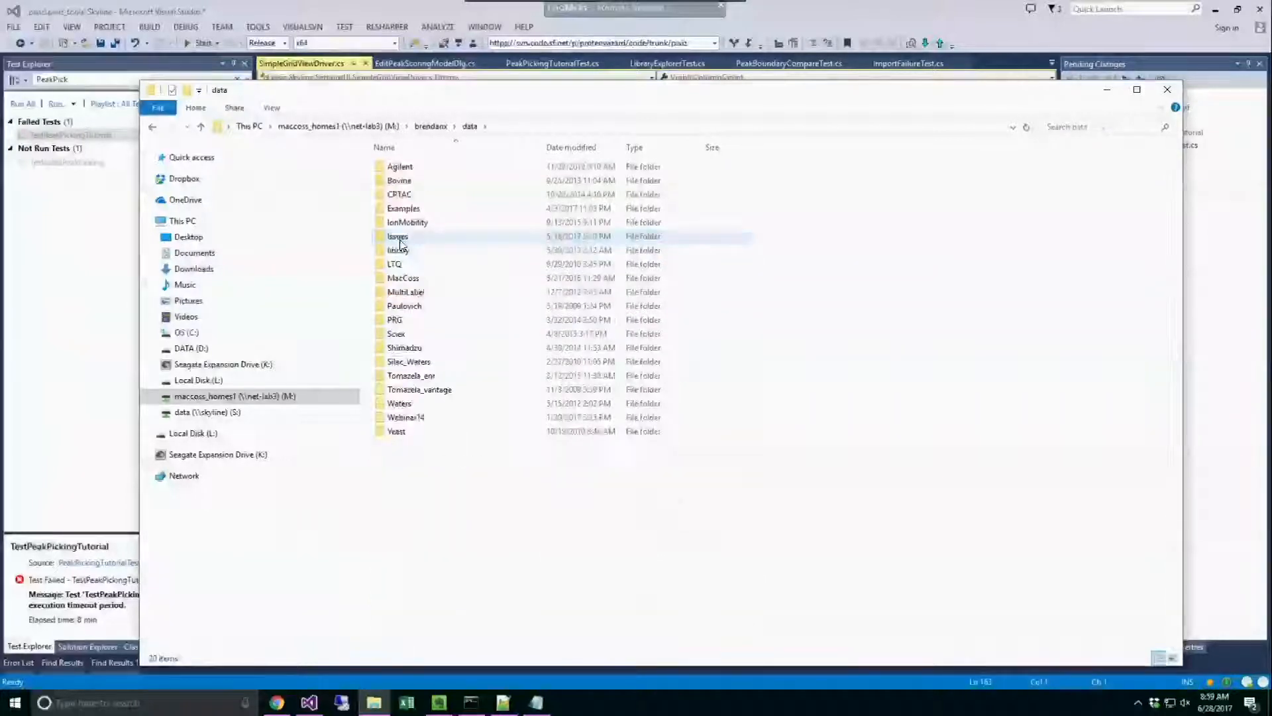
{"action": "double_click", "coordinate": [406, 281]}
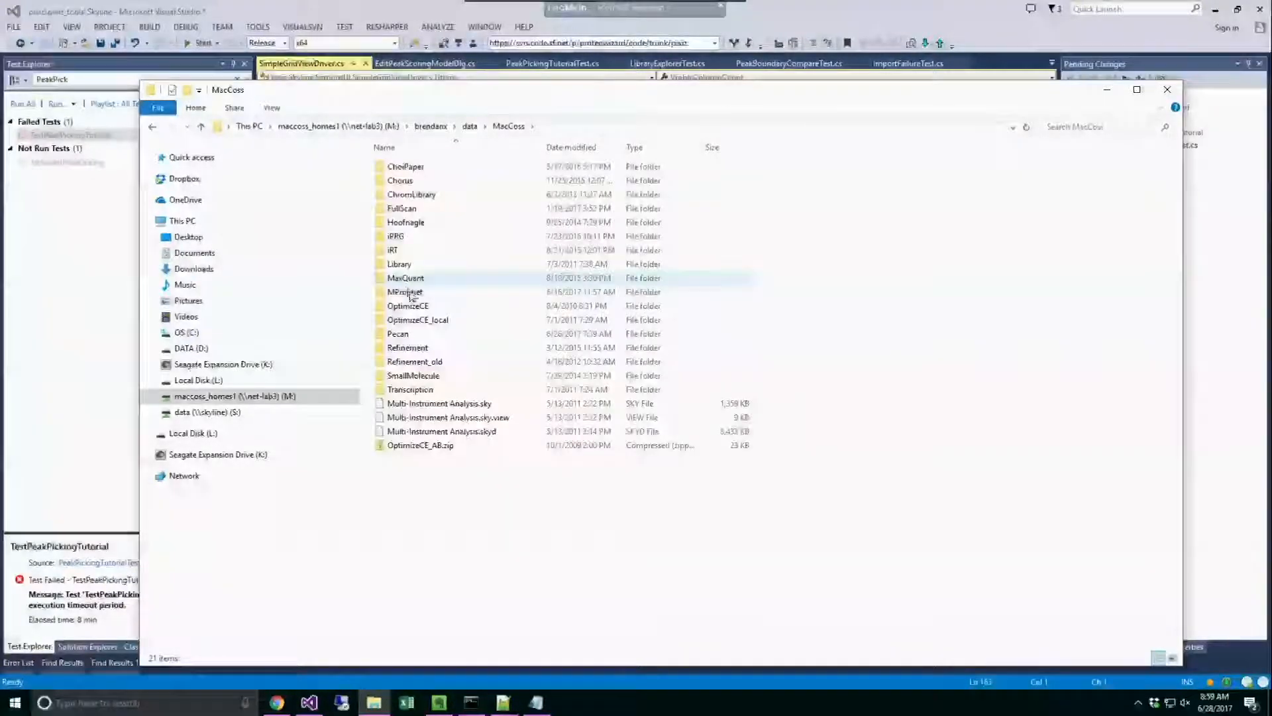
{"action": "left_click", "coordinate": [410, 293]}
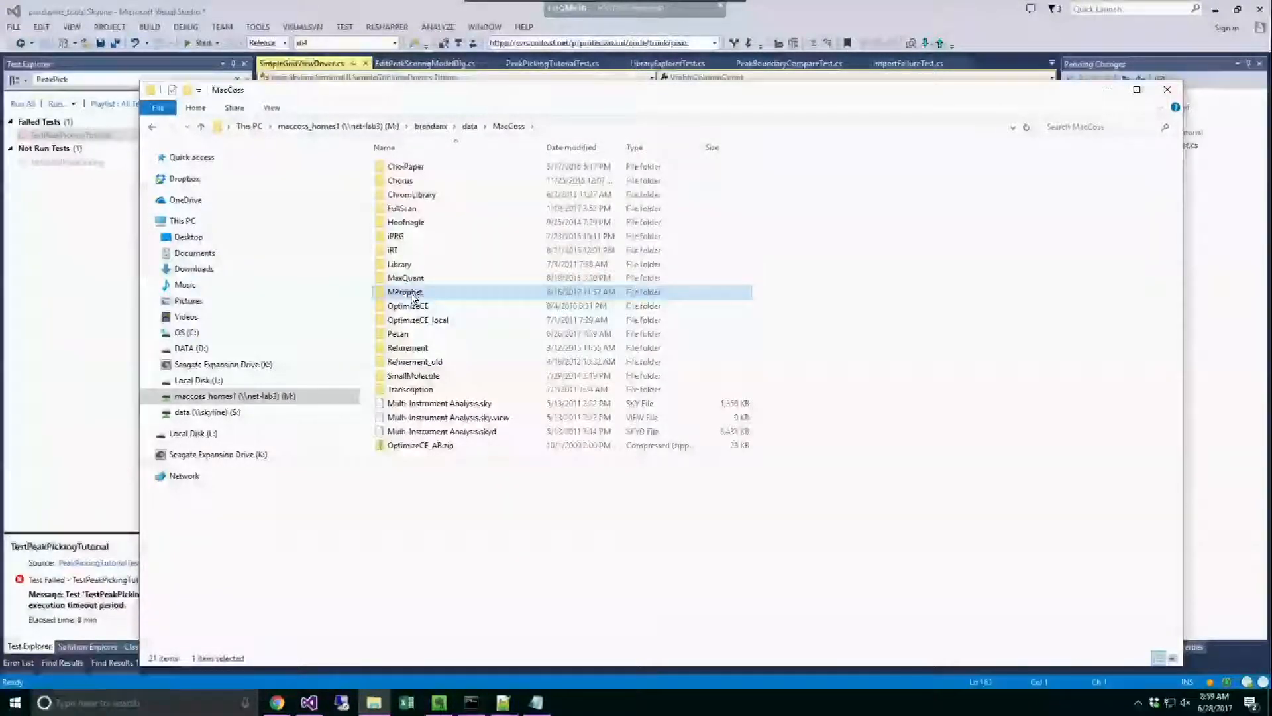
{"action": "double_click", "coordinate": [411, 292]}
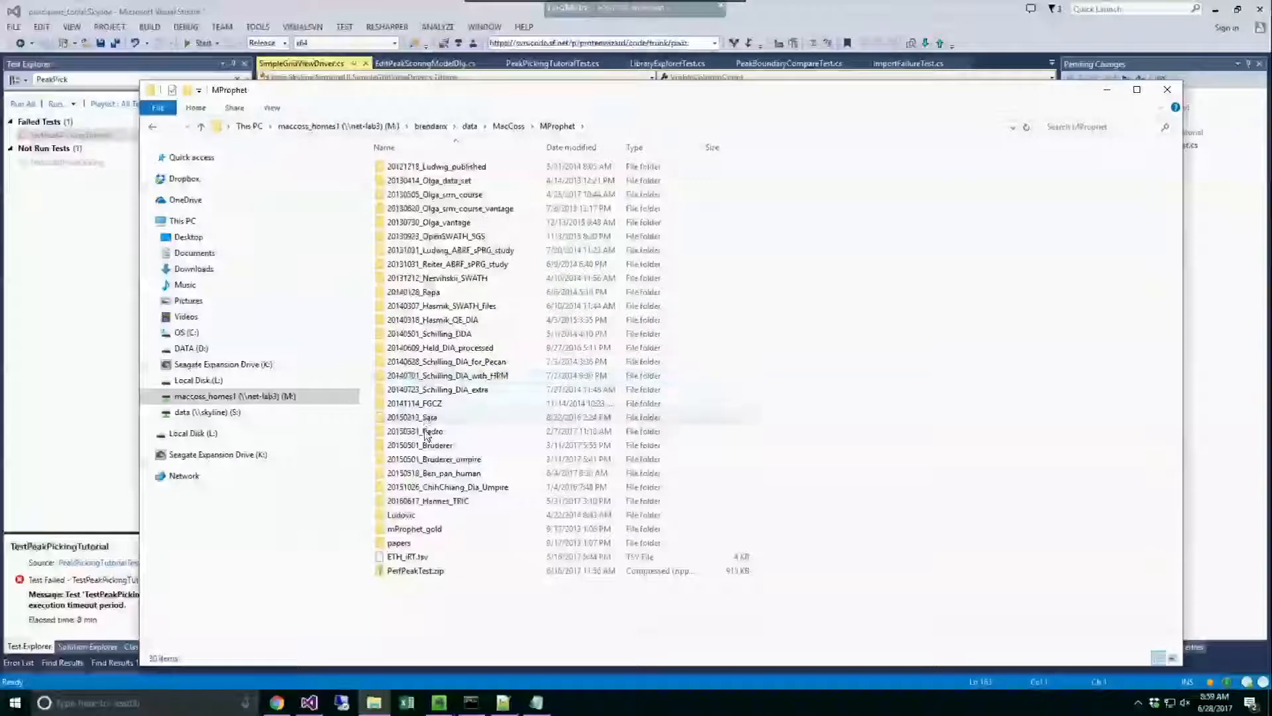
Step: Open the Atlas subfolder of 20160617_Hannes_TRIC within the MProphet folder
{"action": "left_click", "coordinate": [438, 501]}
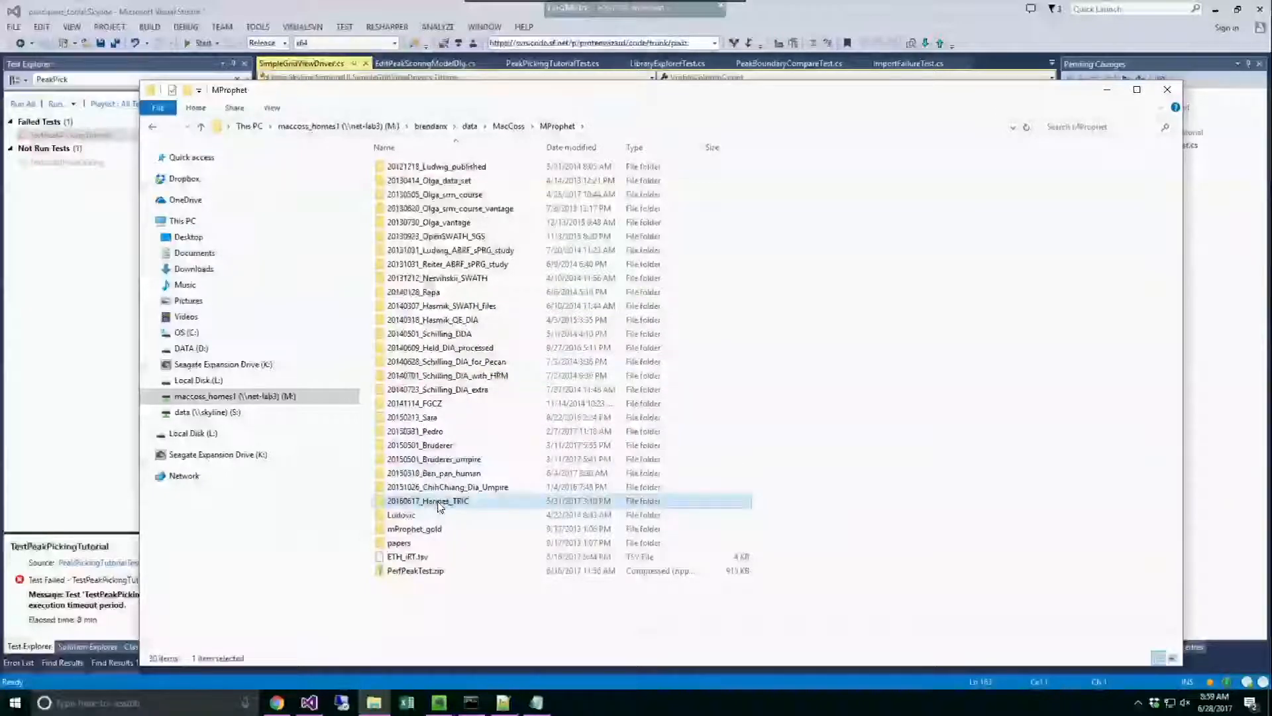
{"action": "double_click", "coordinate": [438, 501]}
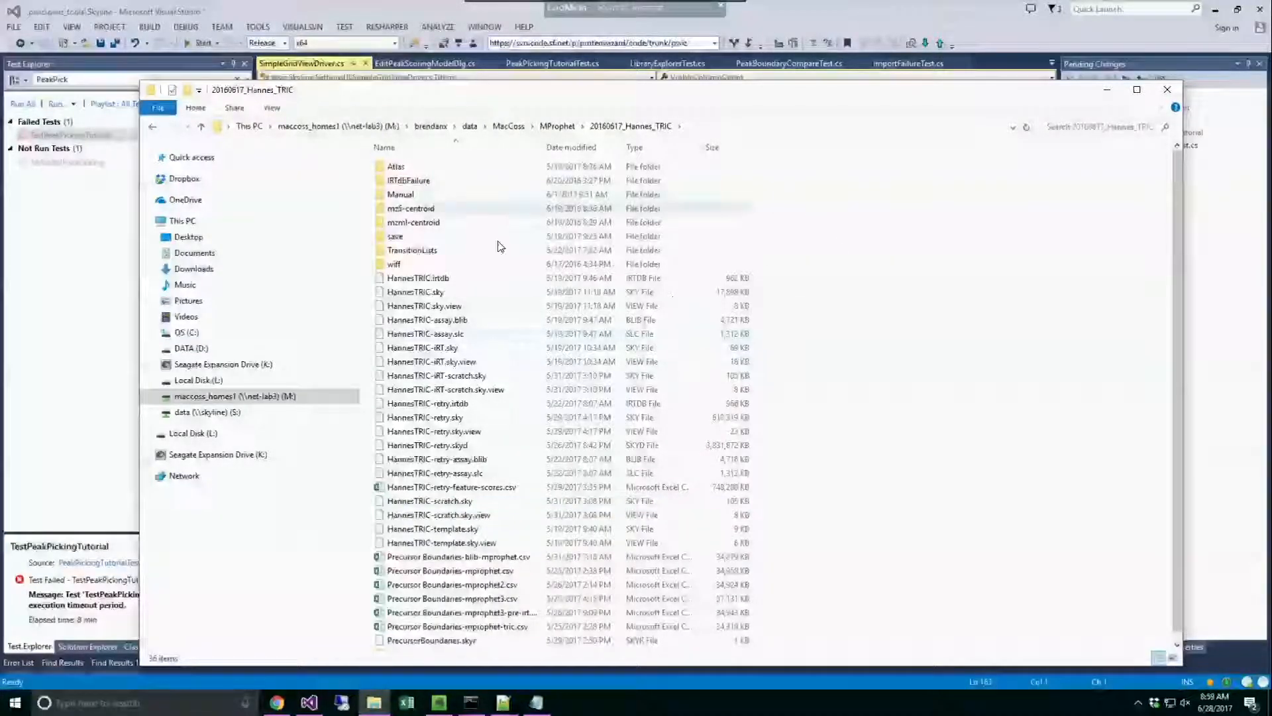
{"action": "left_click", "coordinate": [404, 170]}
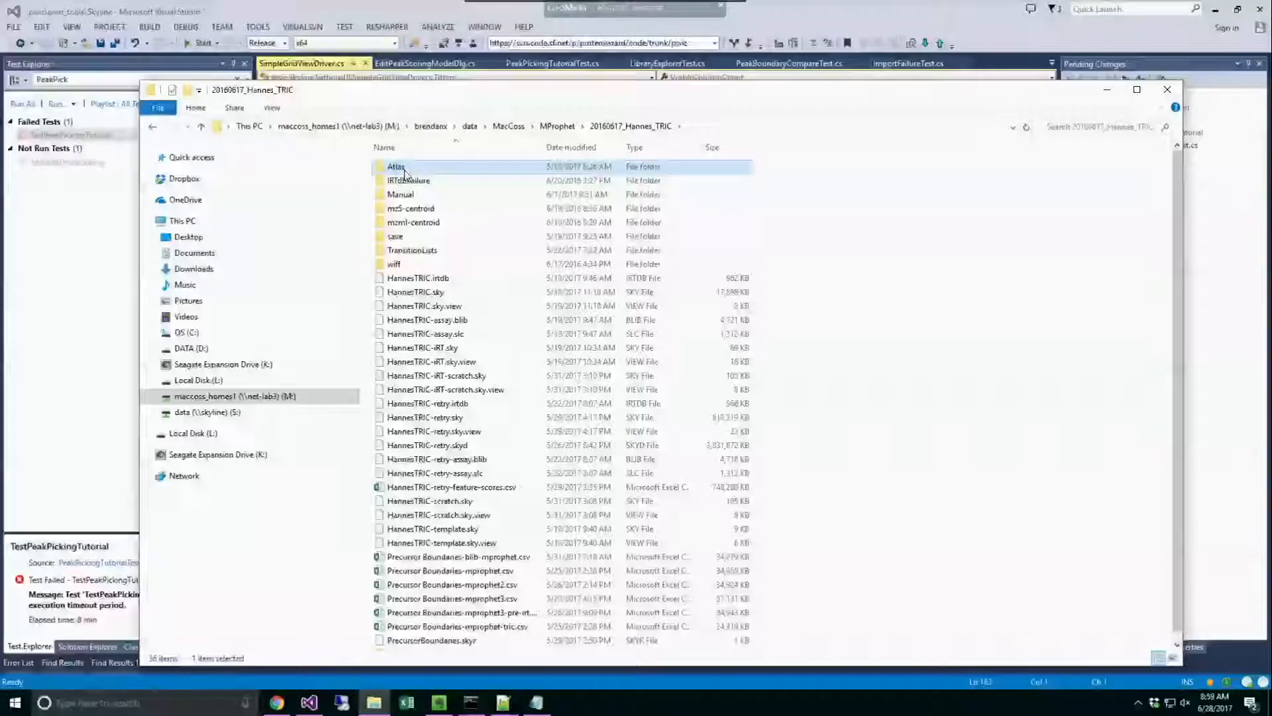
{"action": "double_click", "coordinate": [405, 169]}
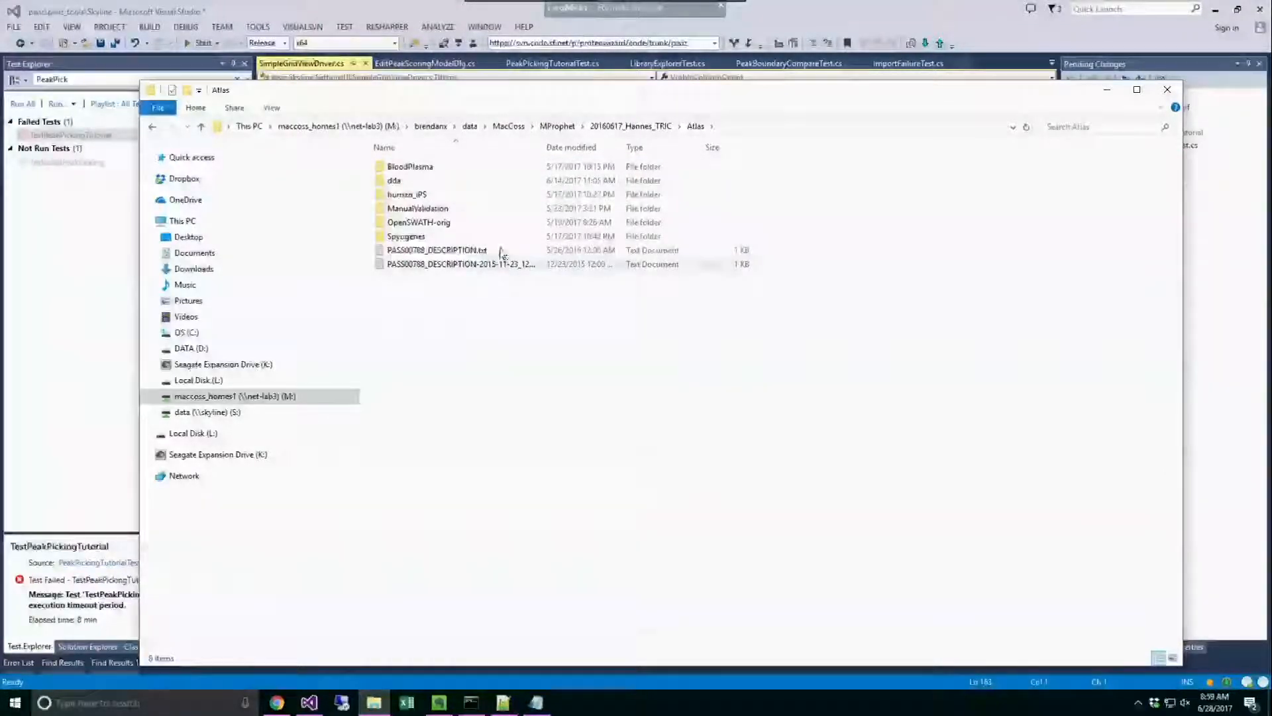
Step: Check the Spyogenes subfolder, return to Atlas, open its dda subfolder and select the shotgun_output_xinteract_iPr.iproph.pep.xml.gz file
{"action": "double_click", "coordinate": [424, 241]}
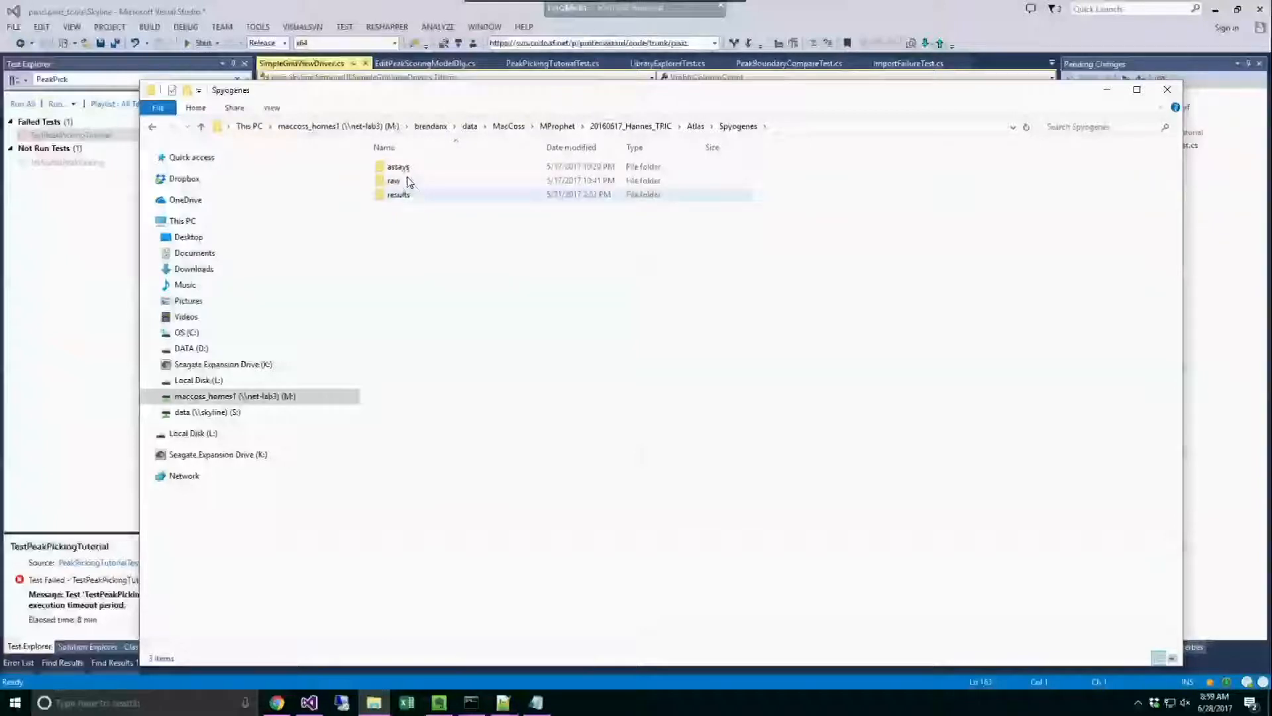
{"action": "left_click", "coordinate": [156, 128]}
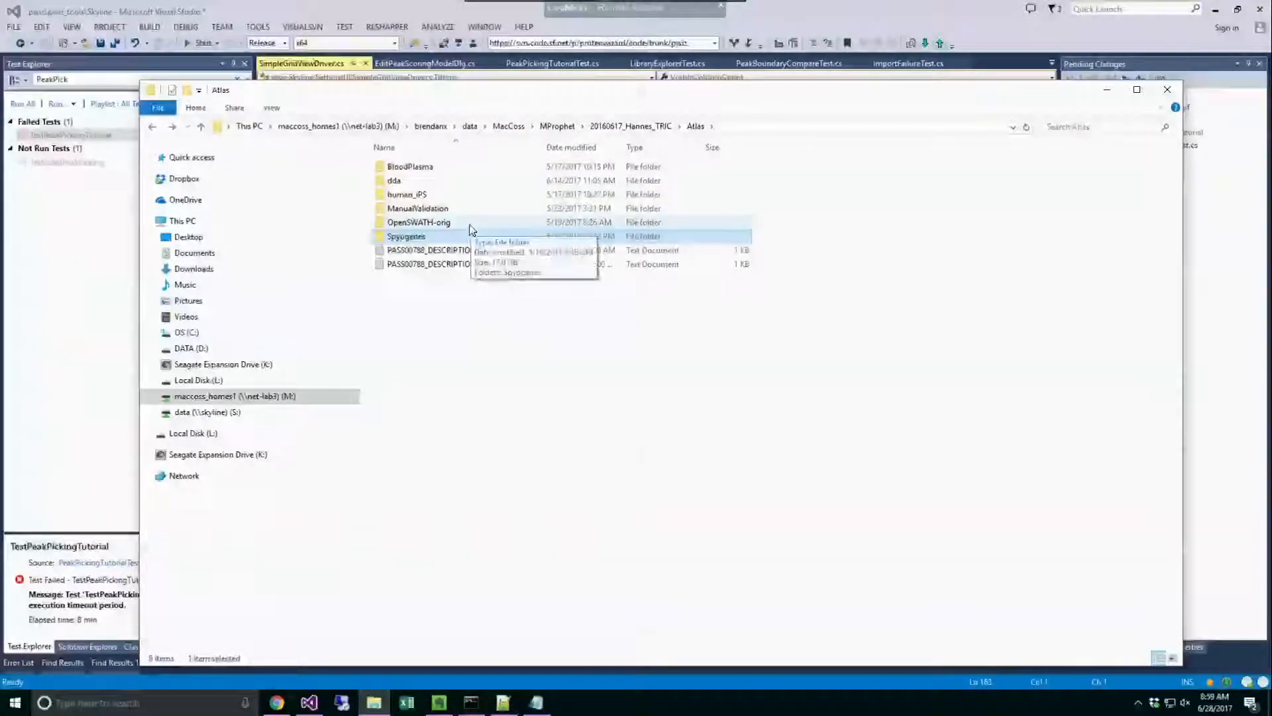
{"action": "double_click", "coordinate": [435, 183]}
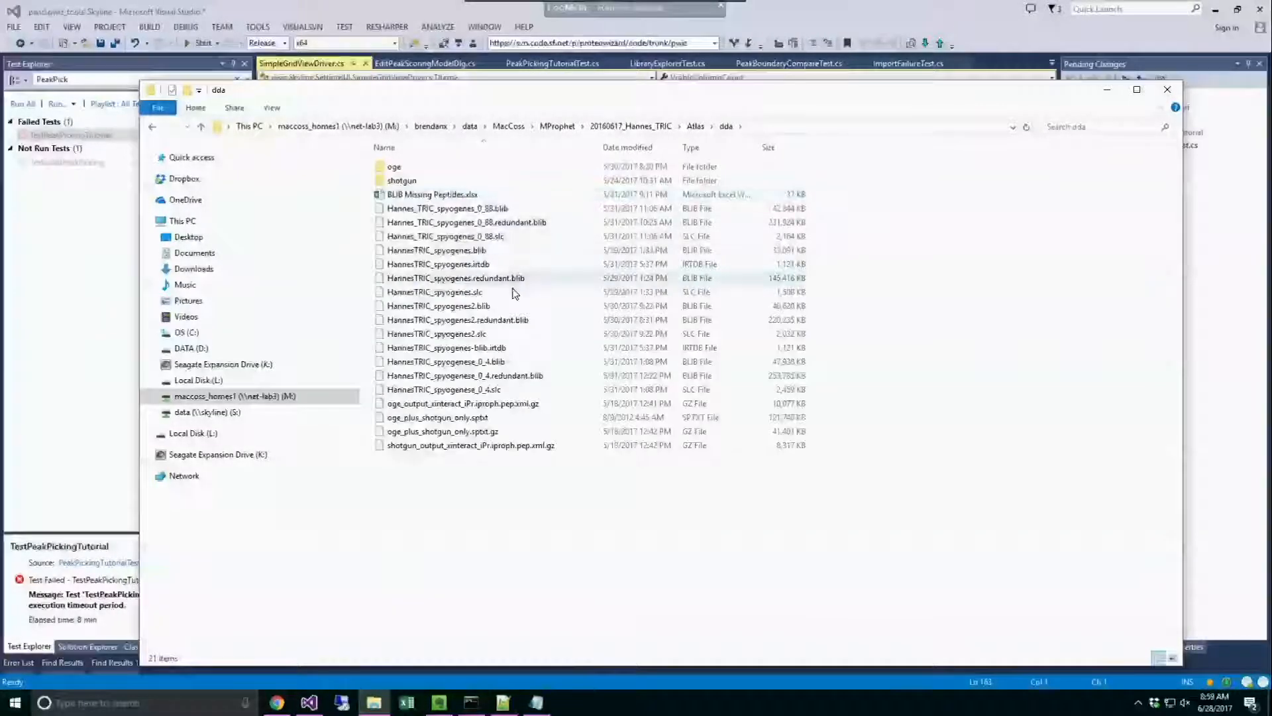
{"action": "left_click", "coordinate": [521, 446]}
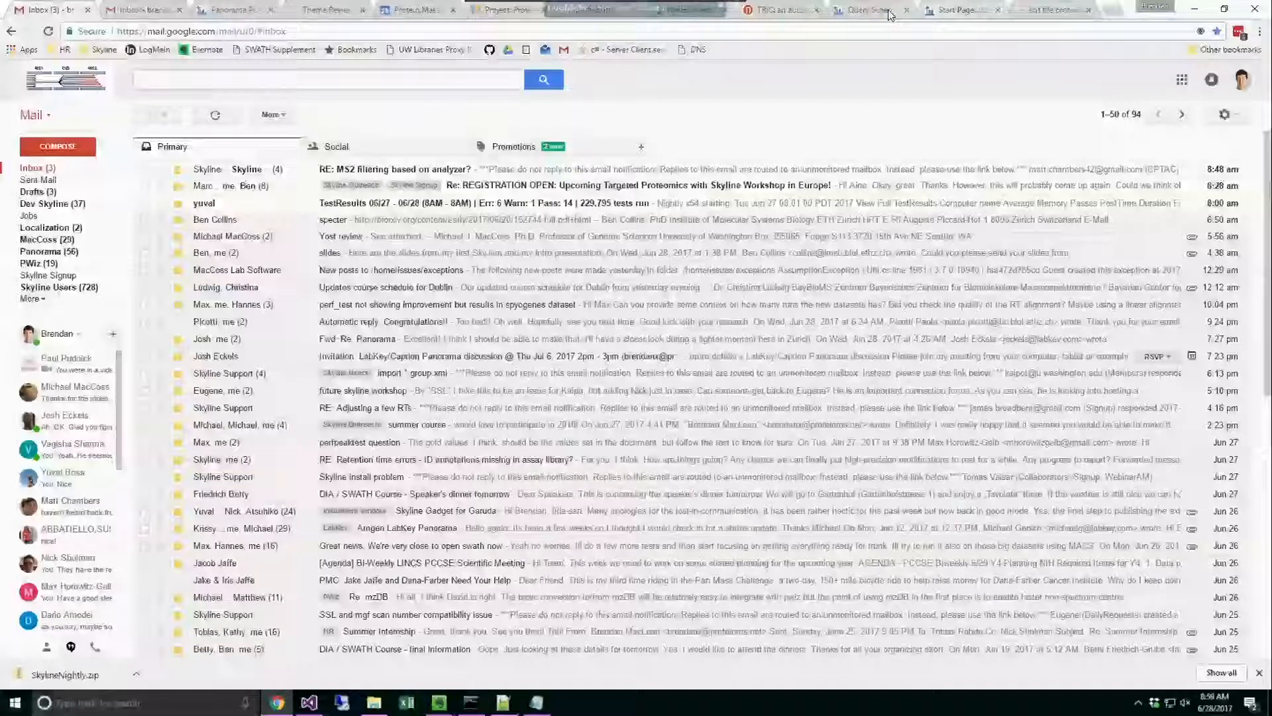
Step: Switch to the 2017 ETH Course page in Chrome and start browsing for a file to upload
{"action": "left_click", "coordinate": [941, 11]}
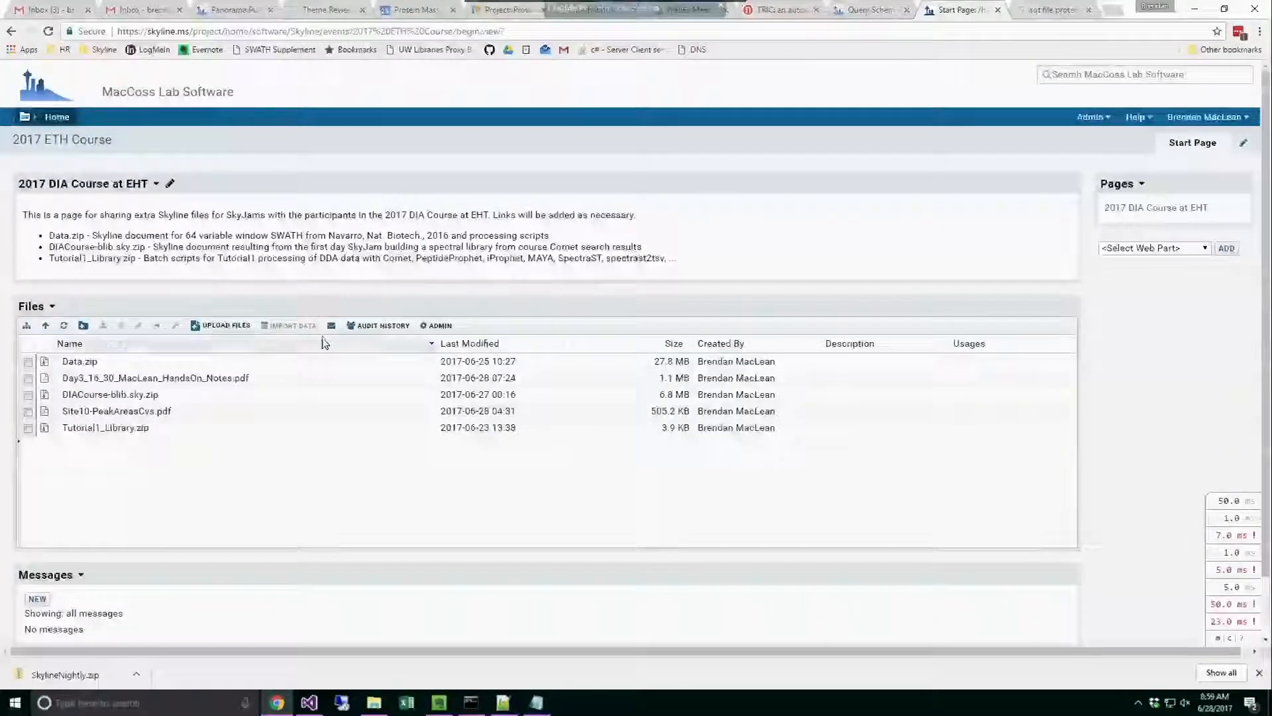
{"action": "left_click", "coordinate": [230, 326]}
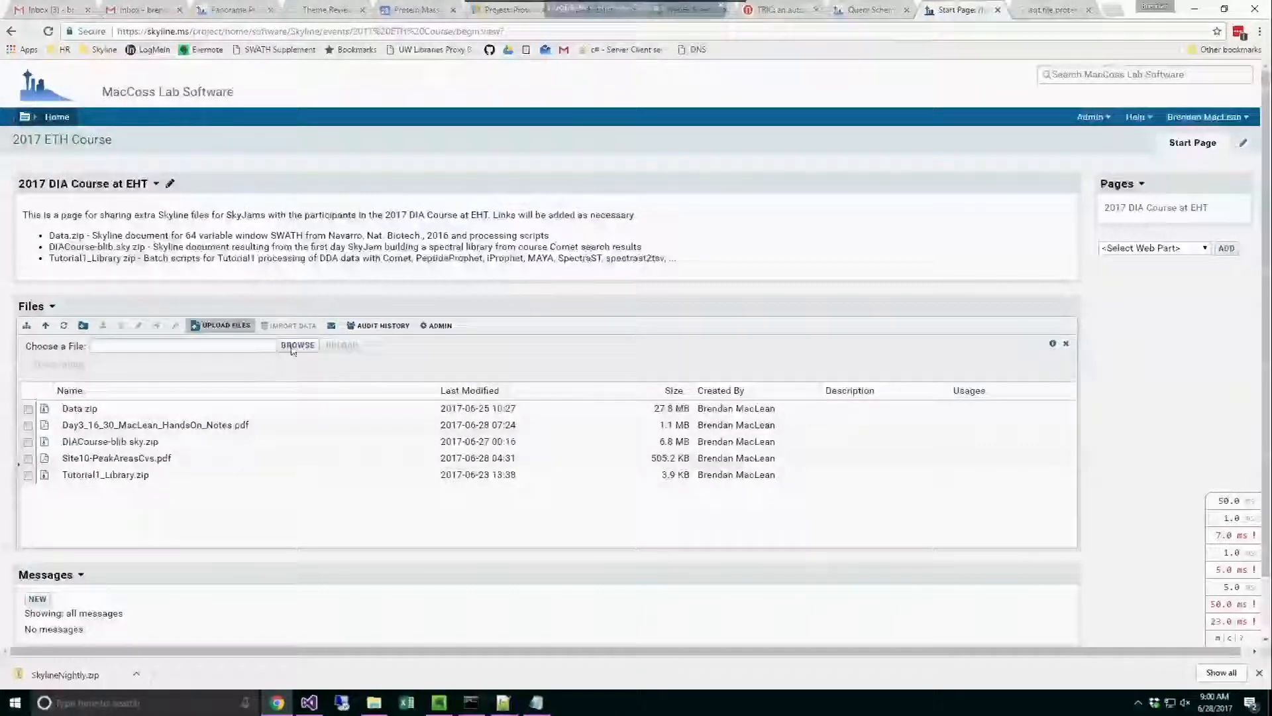
{"action": "left_click", "coordinate": [297, 346]}
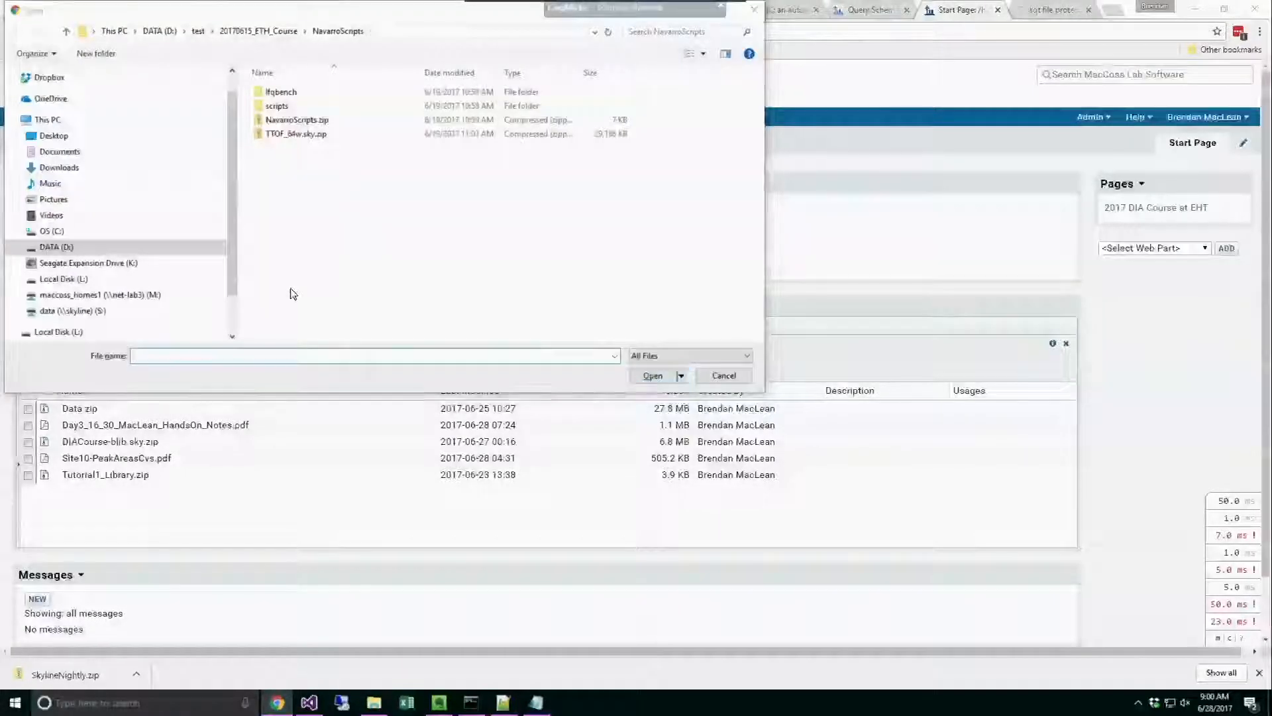
Step: Copy the path of the Atlas\dda folder from File Explorer and open that folder in Chrome's upload file browser
{"action": "key", "text": "alt+Tab"}
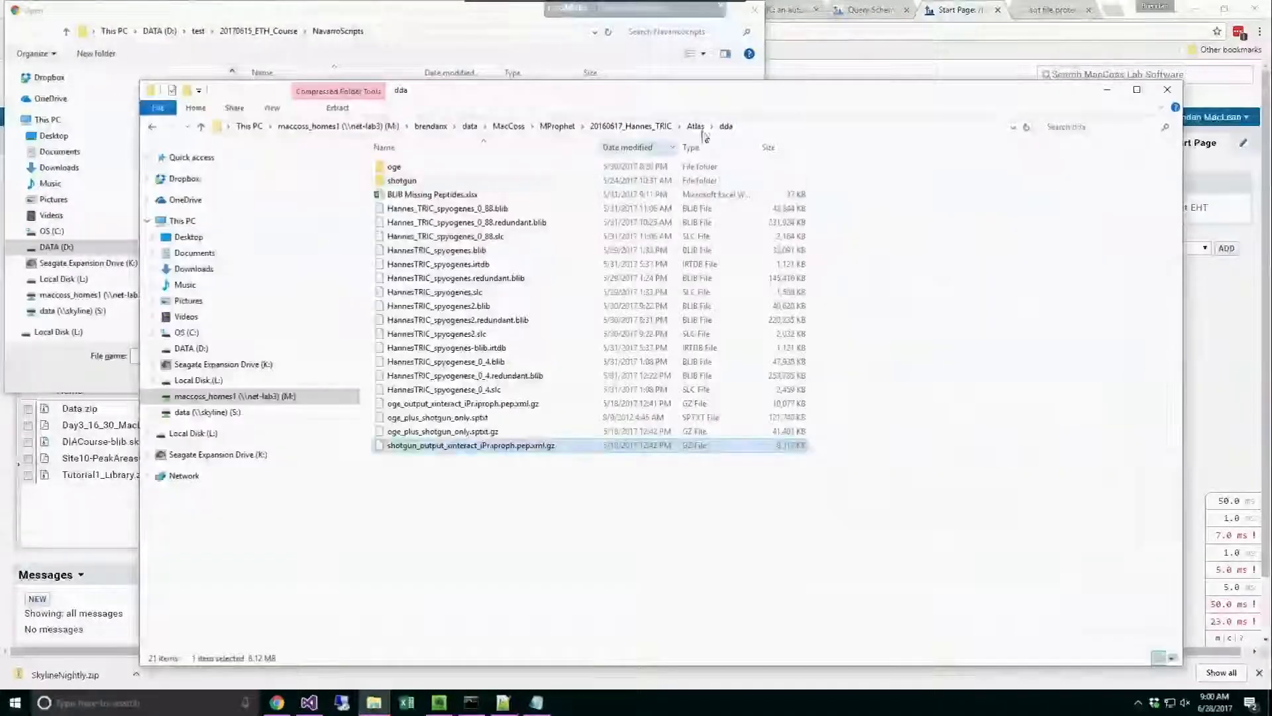
{"action": "left_click", "coordinate": [760, 128]}
{"action": "key", "text": "ctrl+c"}
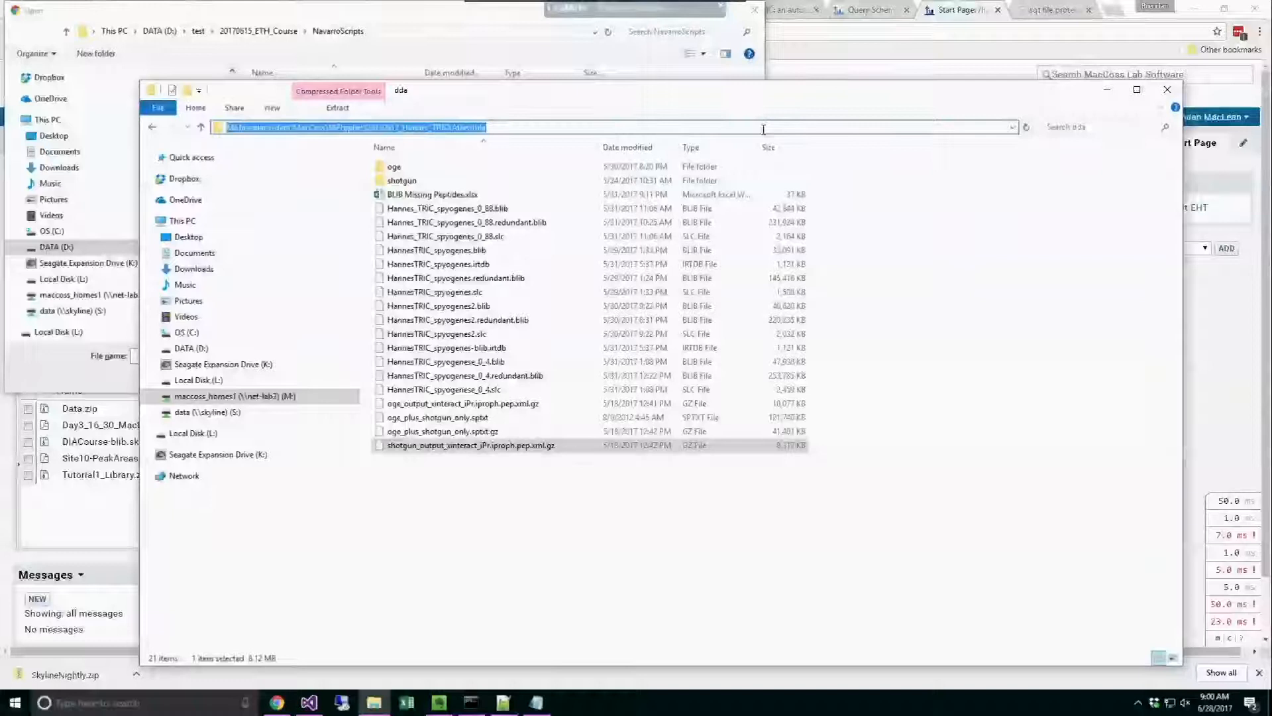
{"action": "key", "text": "alt+Tab"}
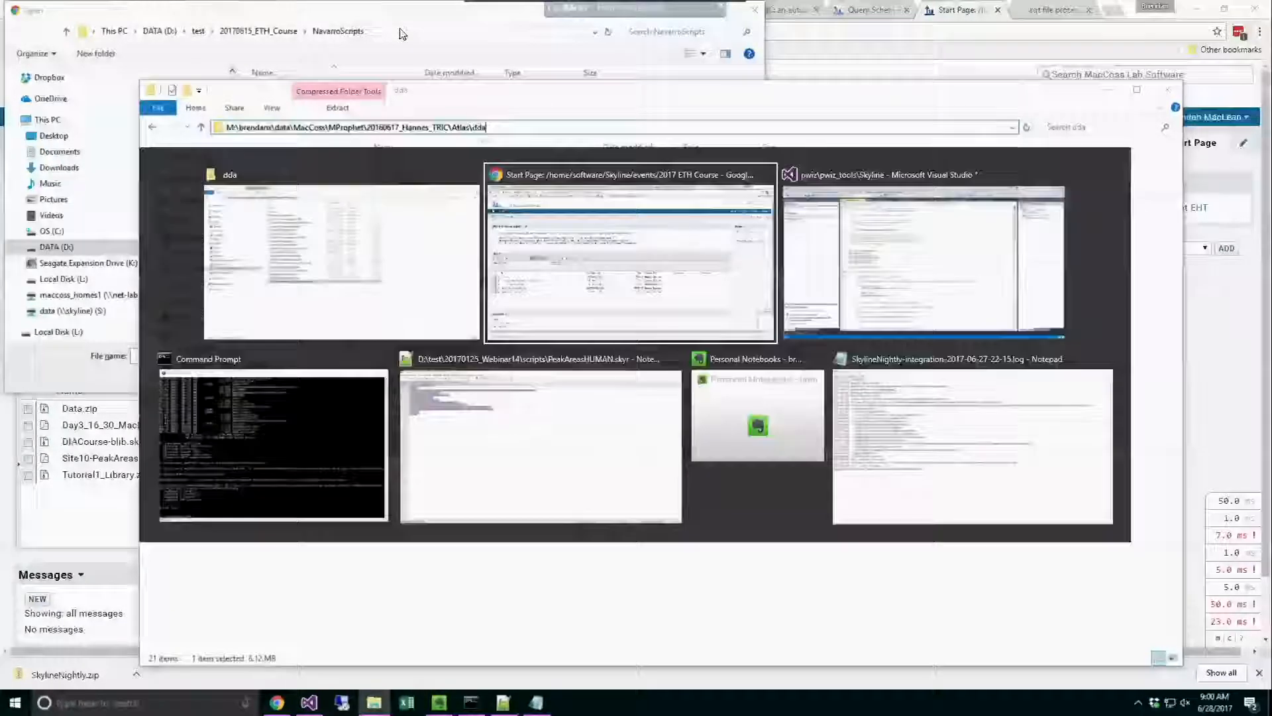
{"action": "left_click", "coordinate": [404, 32]}
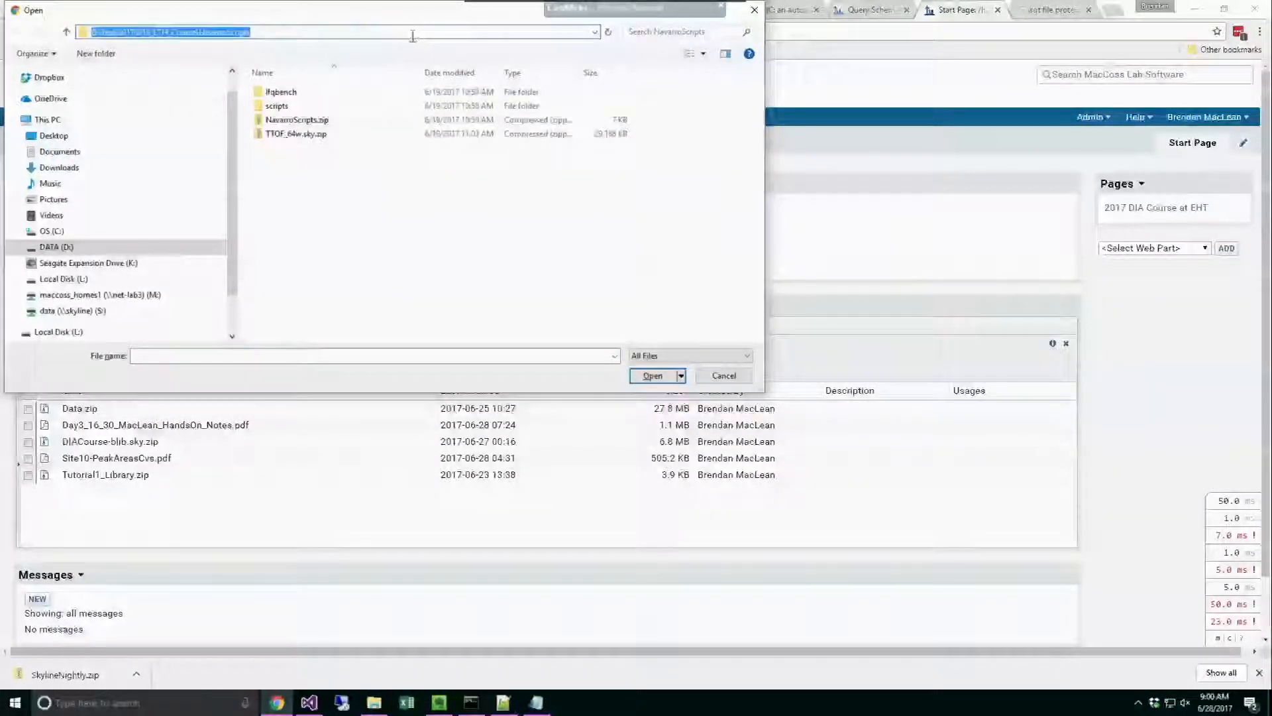
{"action": "key", "text": "ctrl+v"}
{"action": "key", "text": "Return"}
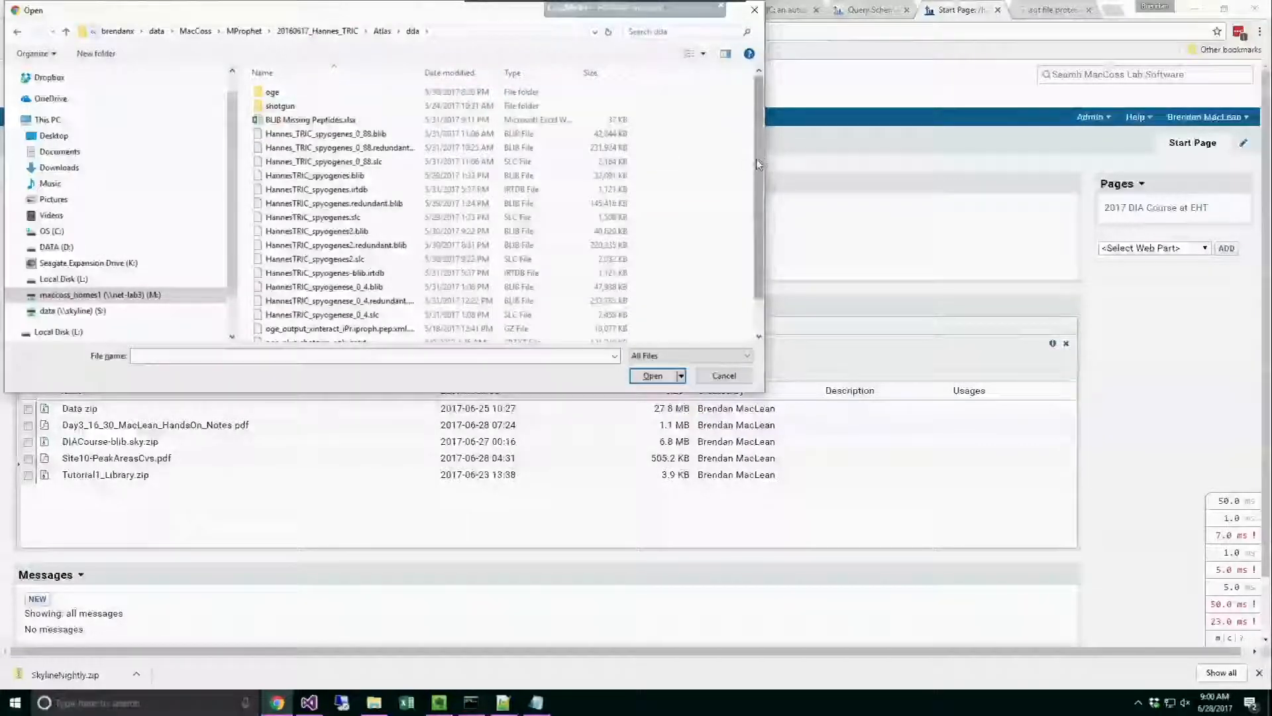
Step: Look through the dda files with a wider name column, check the shotgun subfolder and return to dda
{"action": "scroll", "coordinate": [767, 227], "scroll_direction": "down", "scroll_amount": 1}
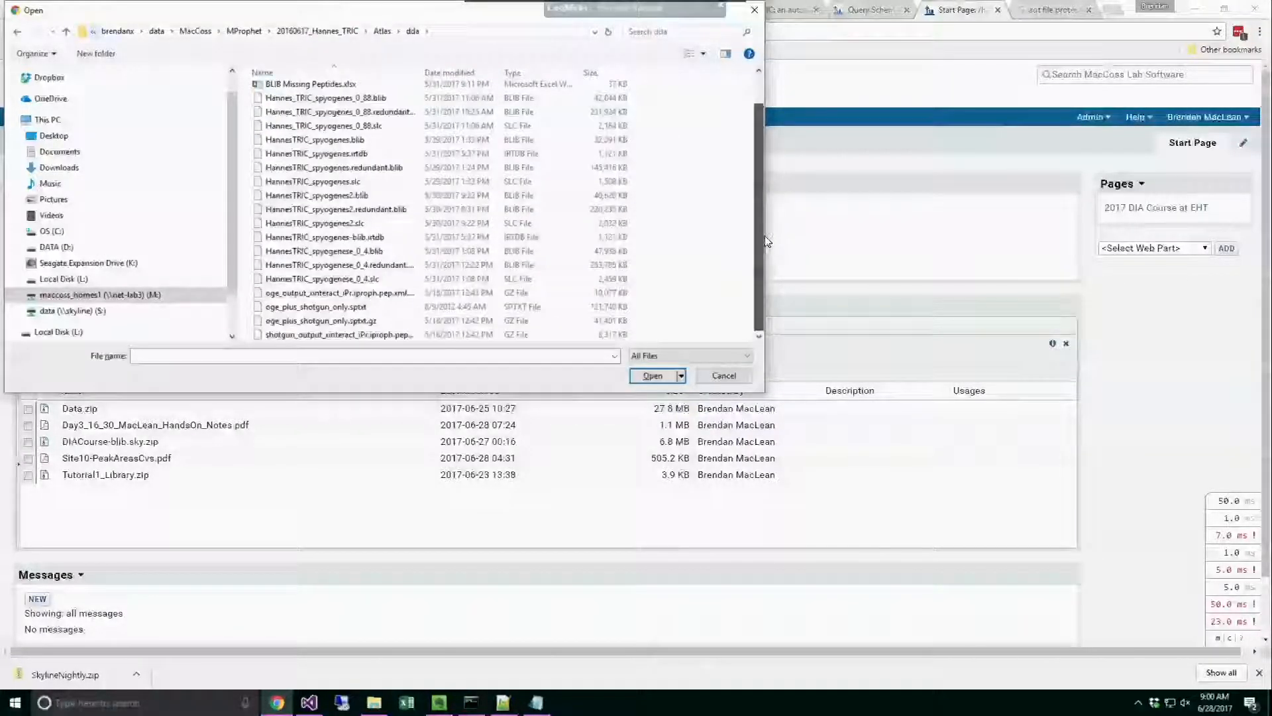
{"action": "scroll", "coordinate": [770, 178], "scroll_direction": "up", "scroll_amount": 1}
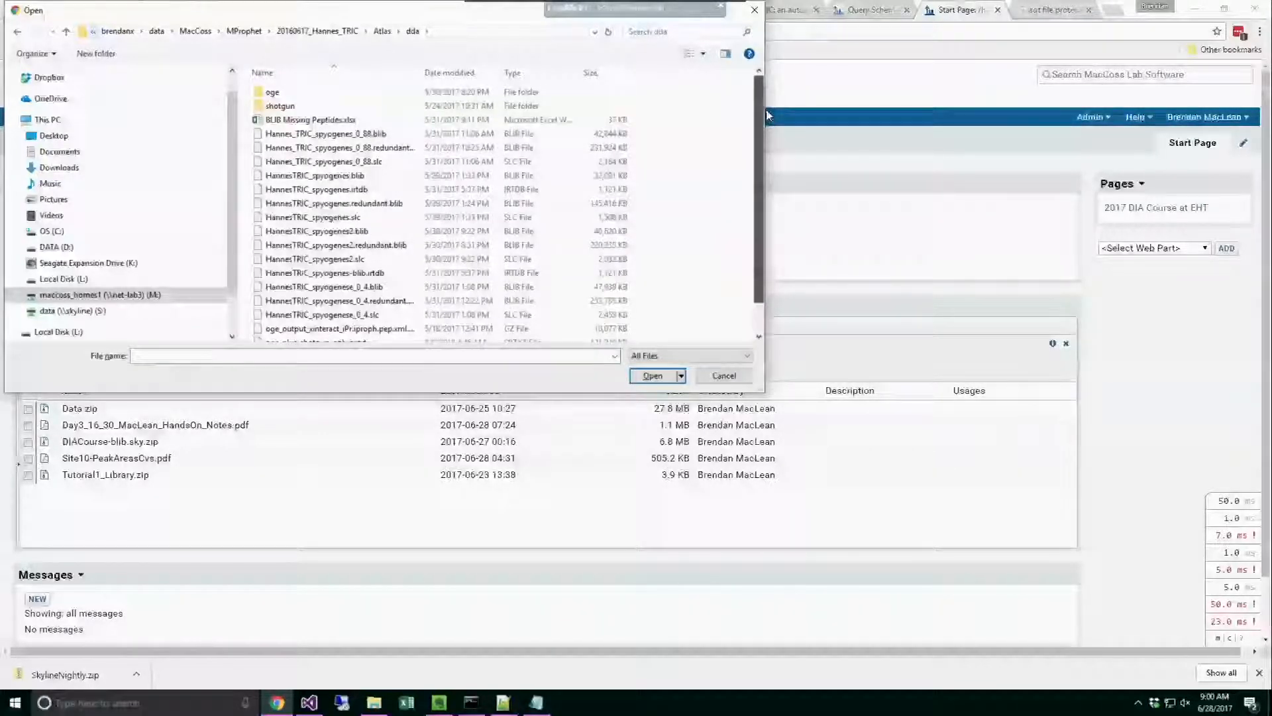
{"action": "scroll", "coordinate": [769, 225], "scroll_direction": "down", "scroll_amount": 1}
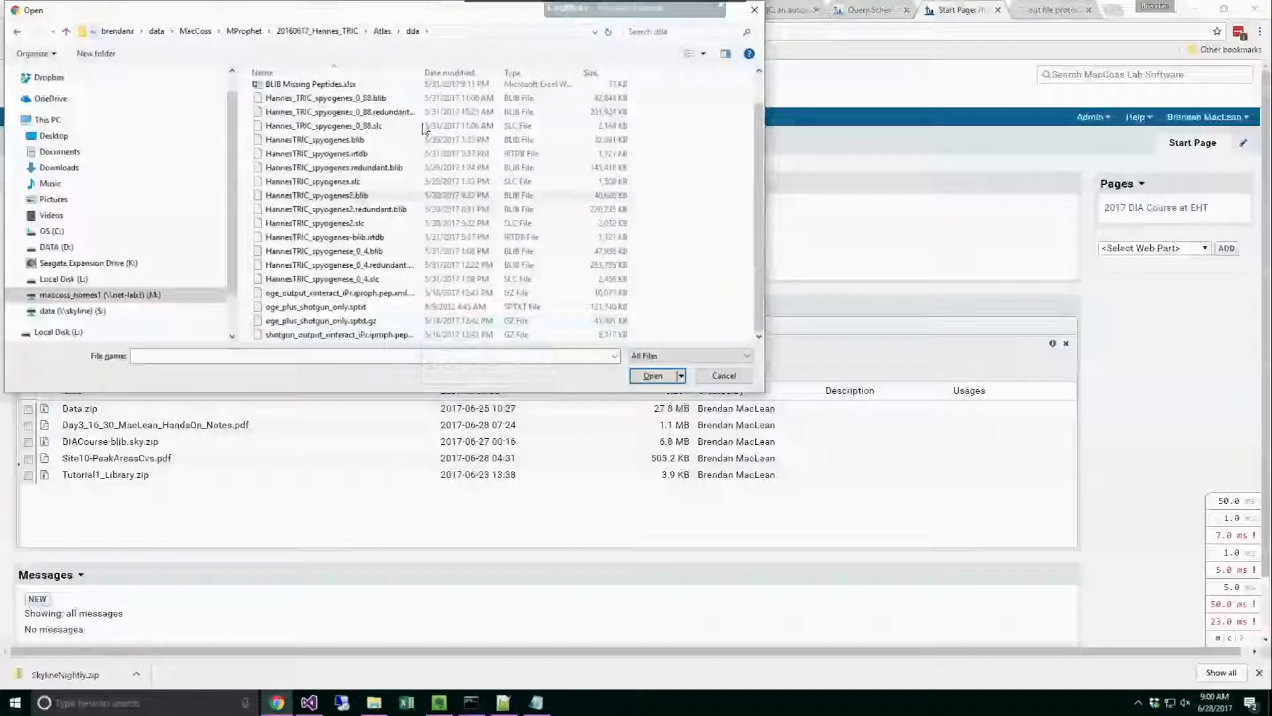
{"action": "left_click_drag", "start_coordinate": [424, 73], "coordinate": [497, 79]}
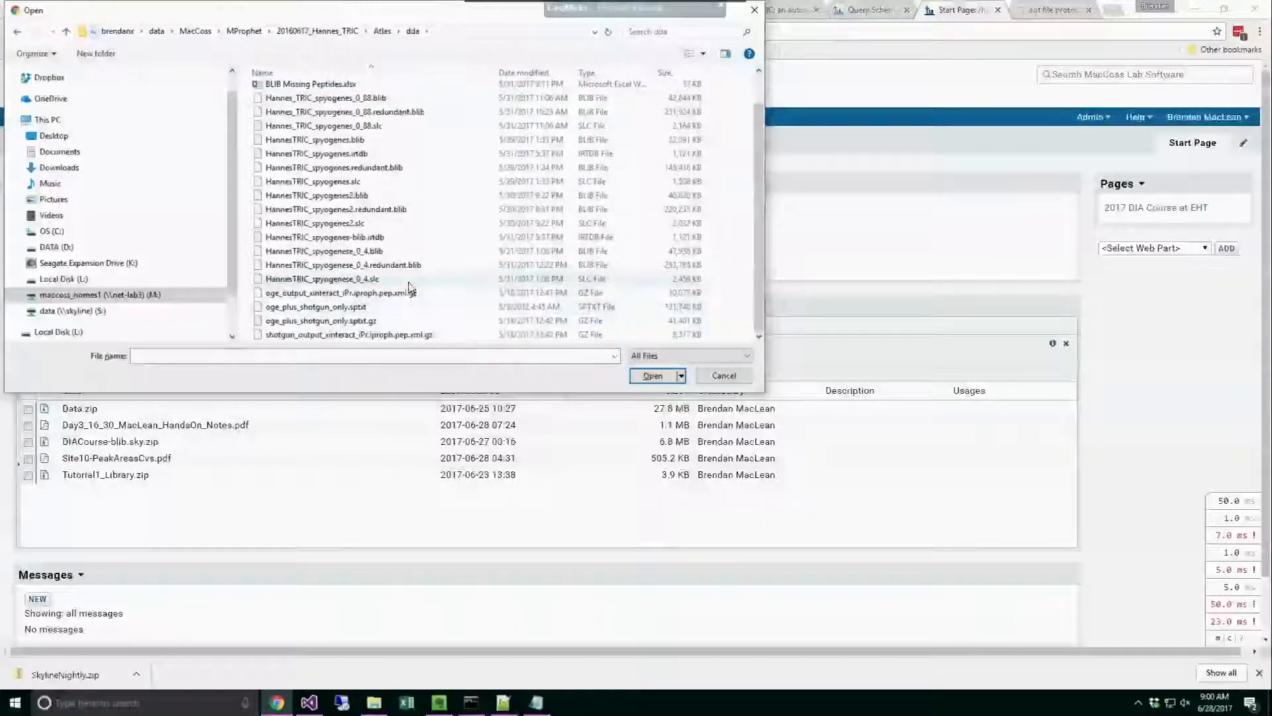
{"action": "scroll", "coordinate": [400, 246], "scroll_direction": "up", "scroll_amount": 1}
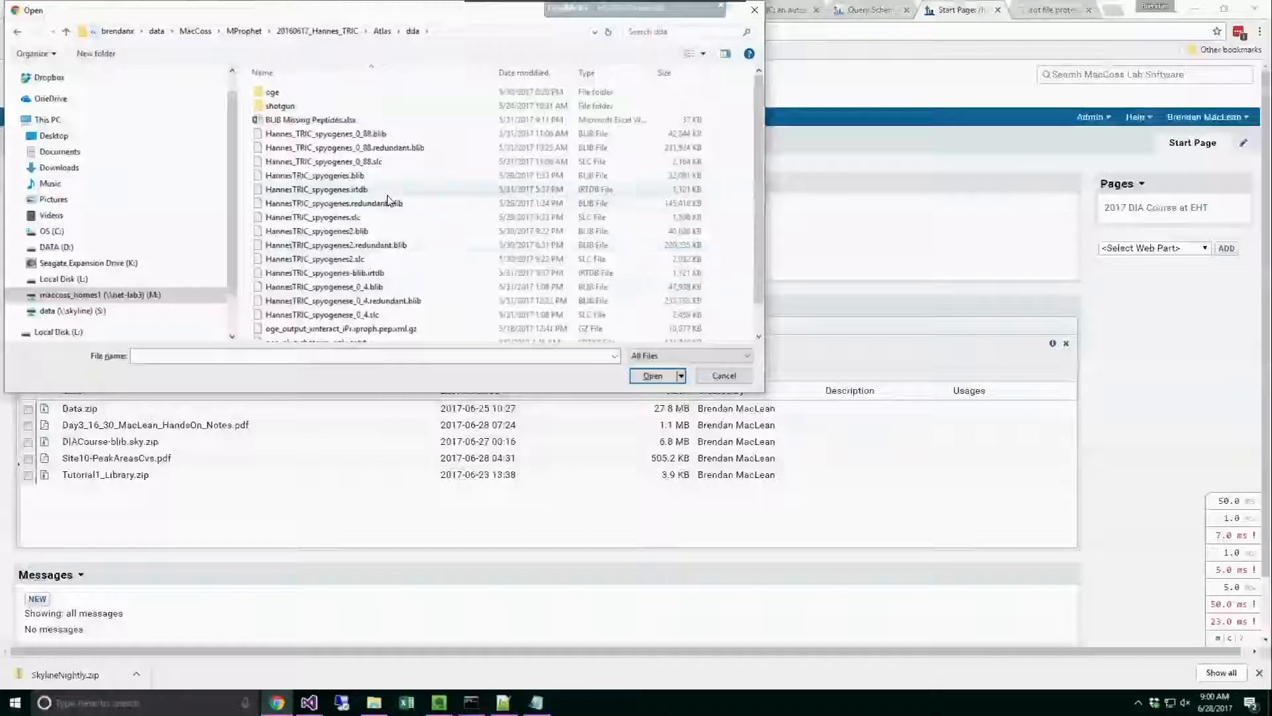
{"action": "left_click", "coordinate": [295, 109]}
{"action": "double_click", "coordinate": [296, 108]}
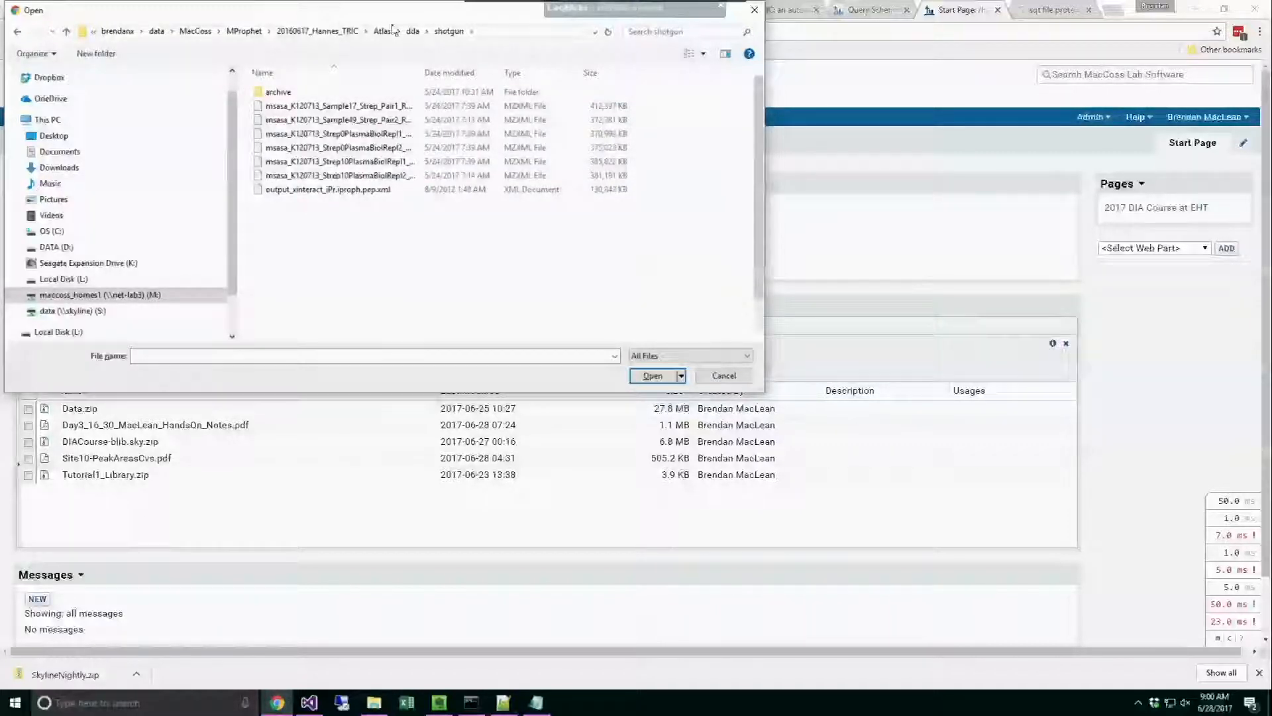
{"action": "left_click", "coordinate": [412, 32]}
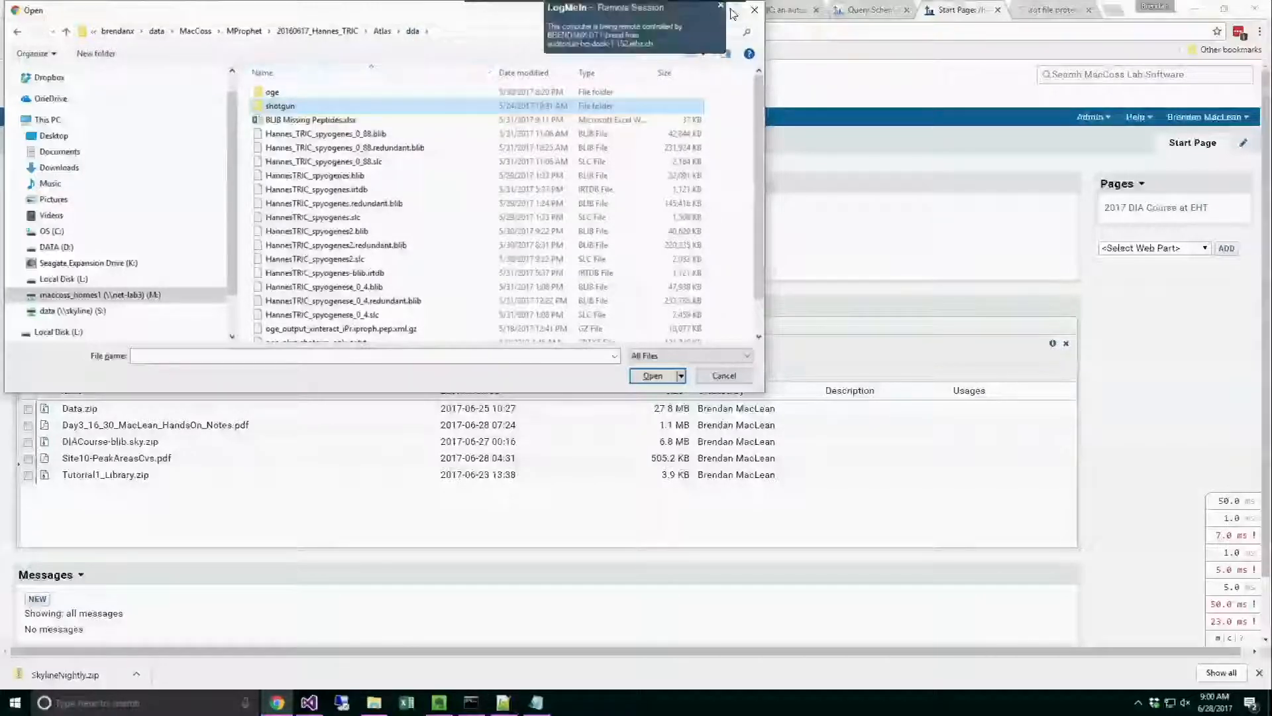
Step: Move the file browser clear of the remote session bar and switch back to Skyline on the DIA-SWATH-COURSE computer
{"action": "left_click_drag", "start_coordinate": [340, 12], "coordinate": [562, 151]}
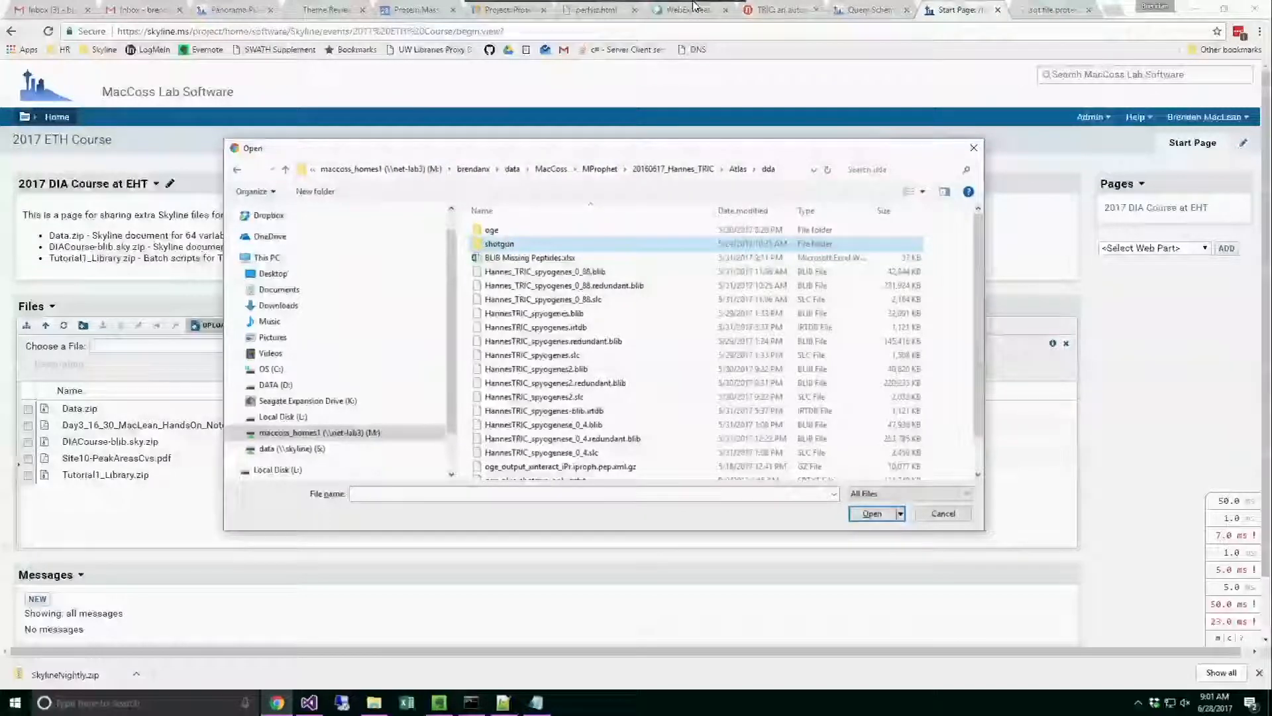
{"action": "mouse_move", "coordinate": [697, 7]}
{"action": "left_click", "coordinate": [738, 8]}
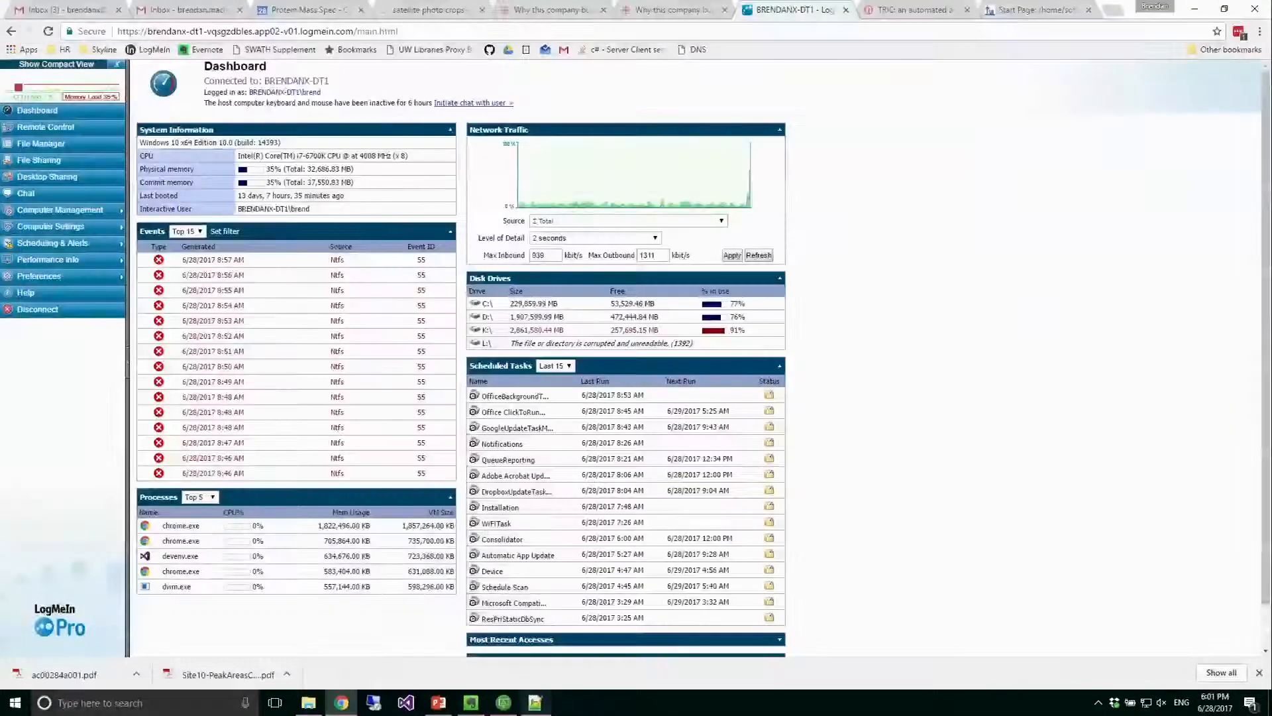
{"action": "left_click", "coordinate": [504, 702]}
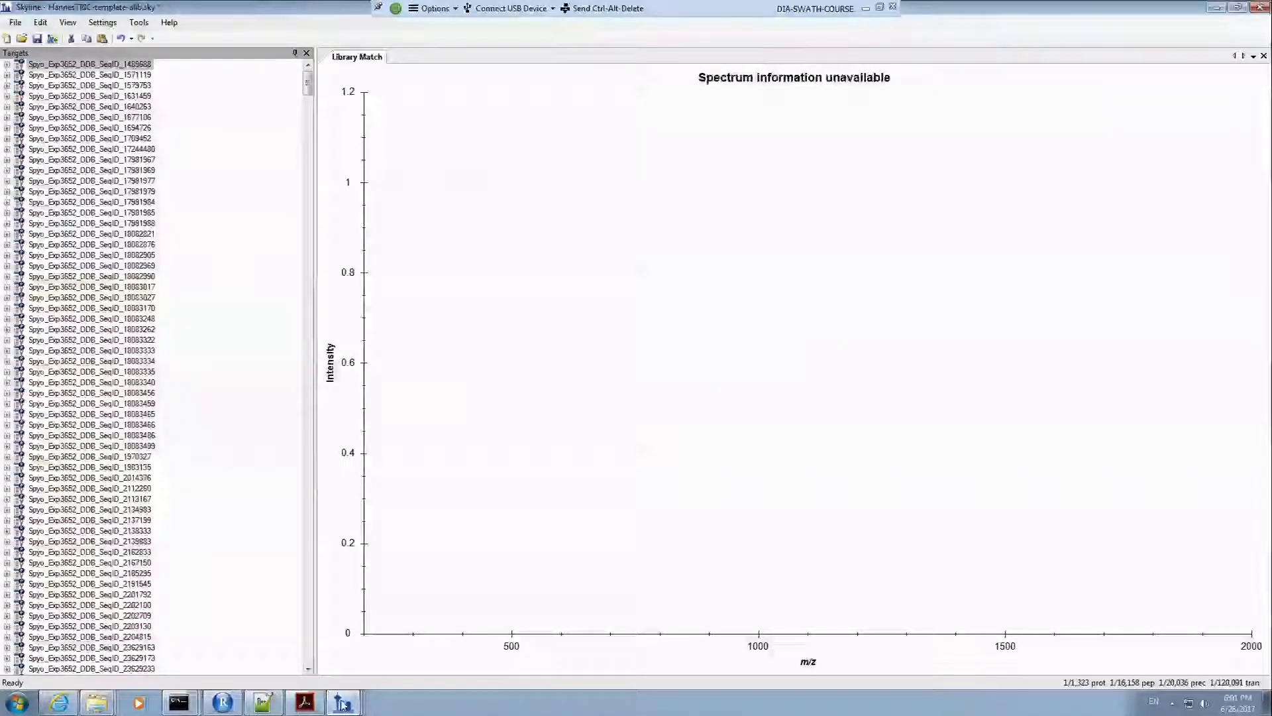
Step: From the CompareDIA folder in File Explorer, open Peptides Insert.csv in TransitionLists\details with Excel
{"action": "left_click_drag", "start_coordinate": [309, 83], "coordinate": [313, 75]}
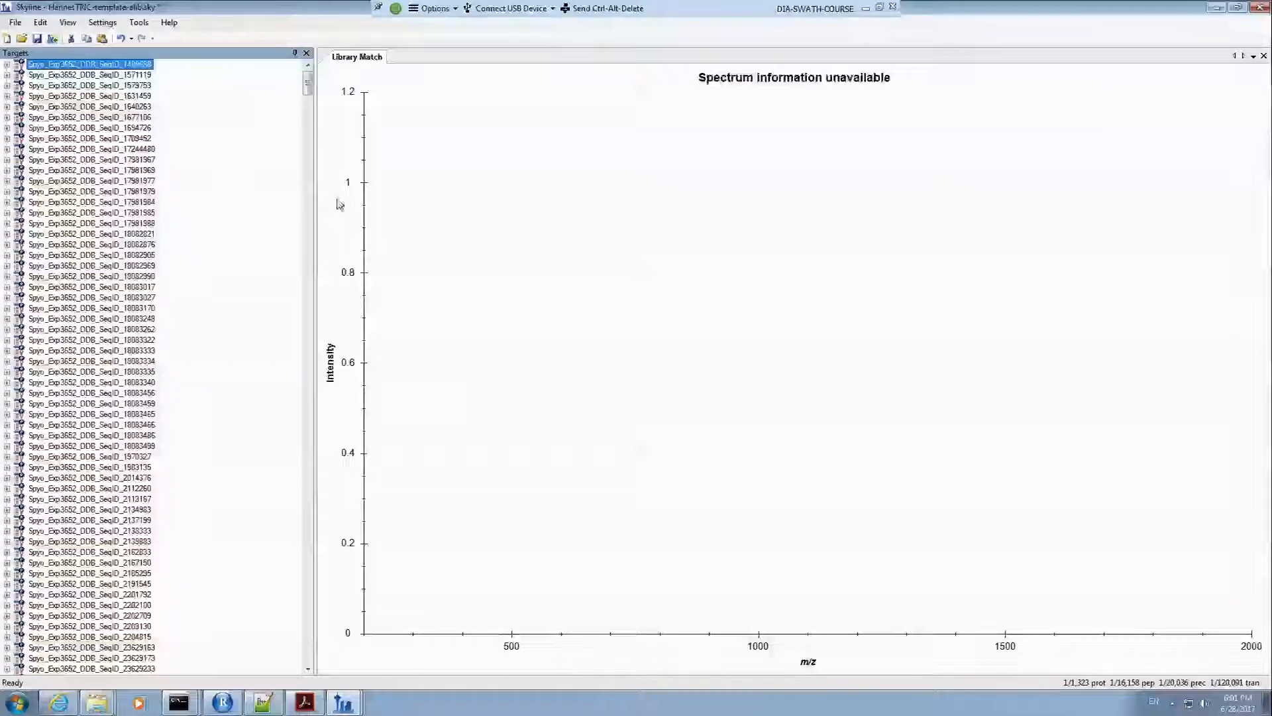
{"action": "right_click", "coordinate": [101, 705]}
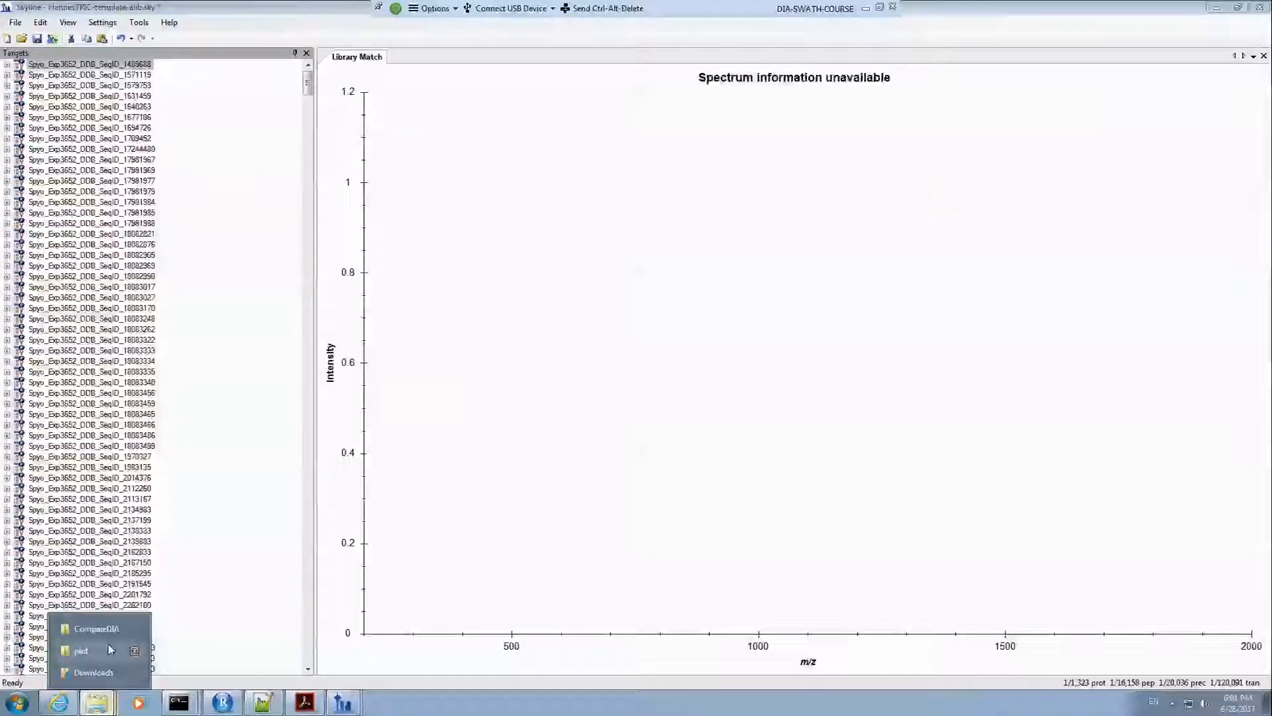
{"action": "left_click", "coordinate": [96, 628]}
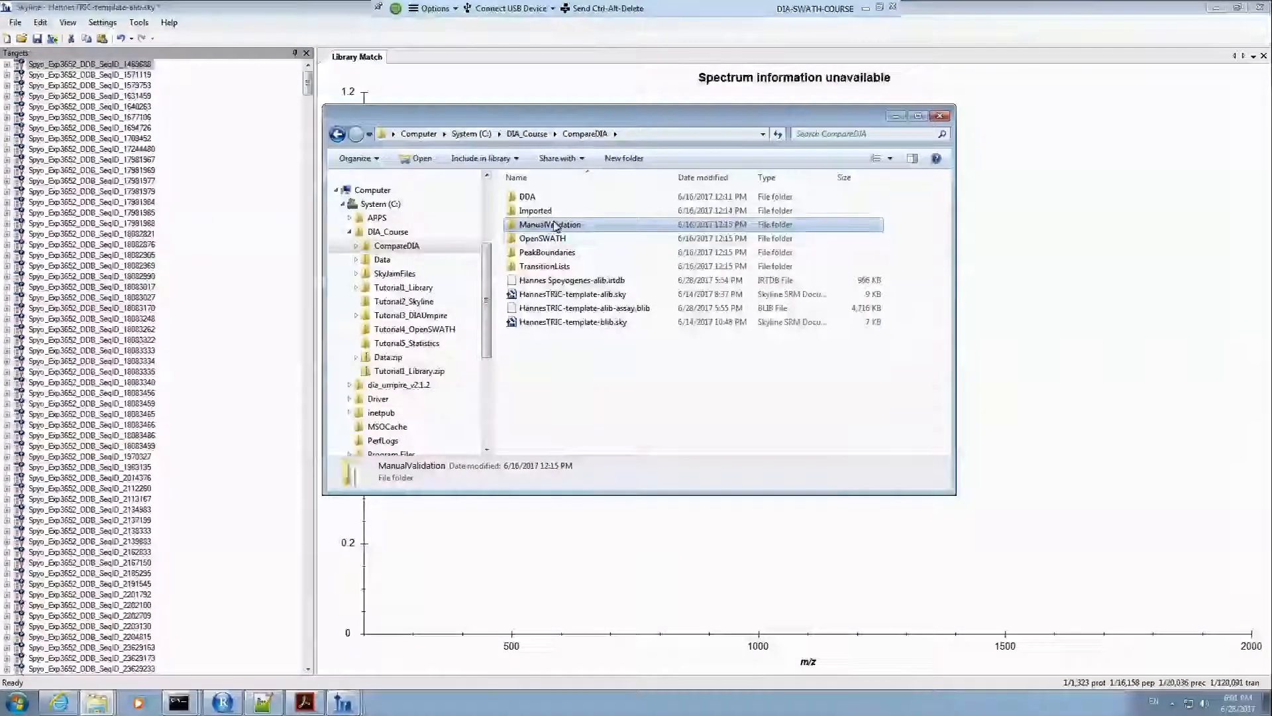
{"action": "double_click", "coordinate": [562, 266]}
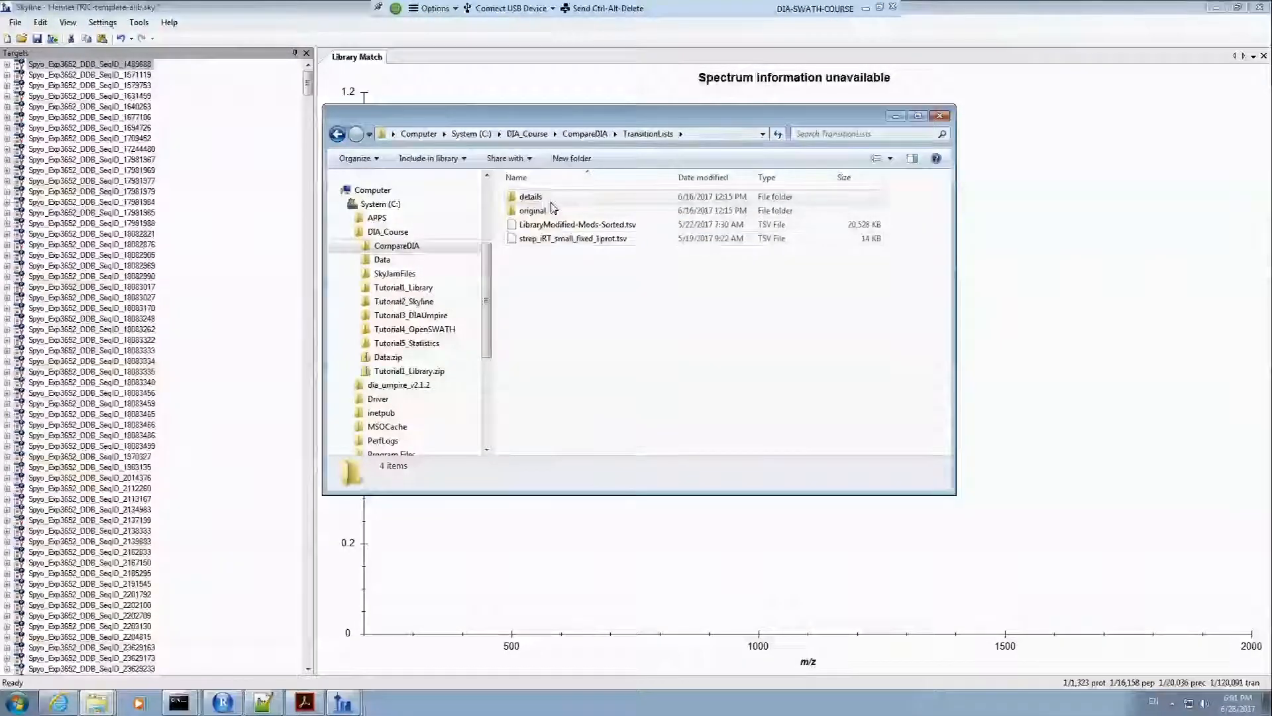
{"action": "double_click", "coordinate": [550, 200]}
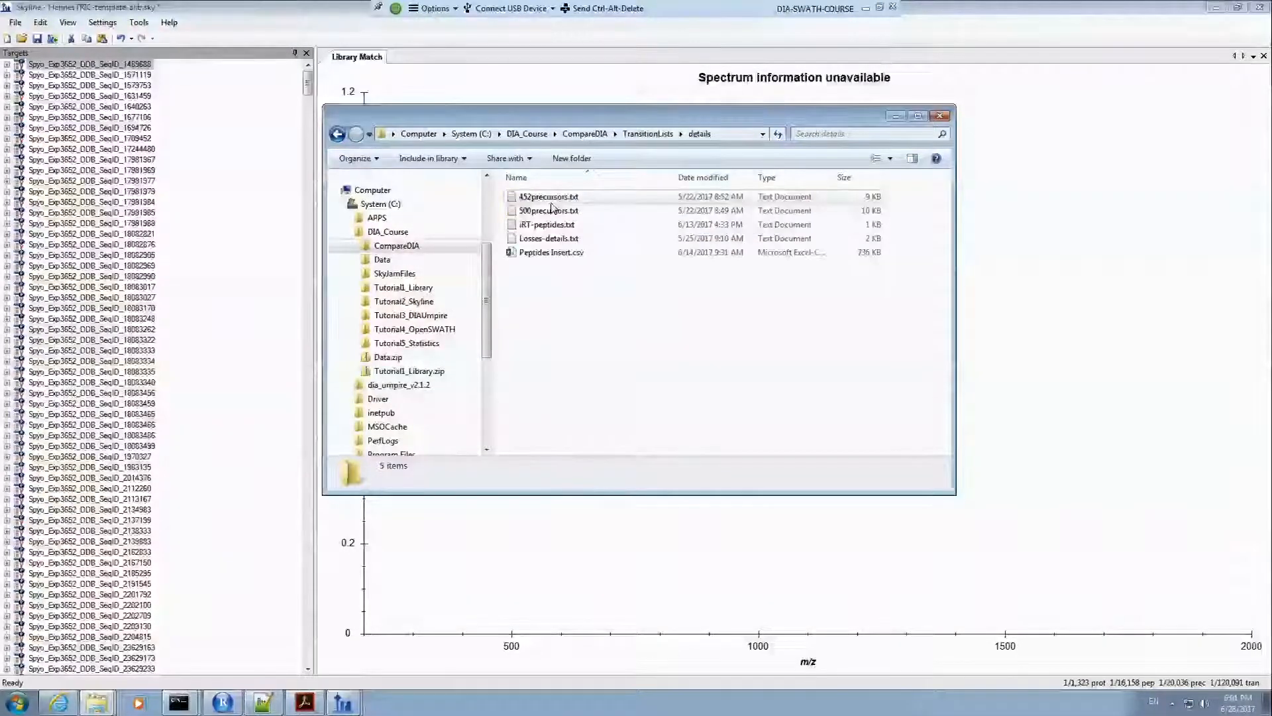
{"action": "left_click", "coordinate": [560, 259]}
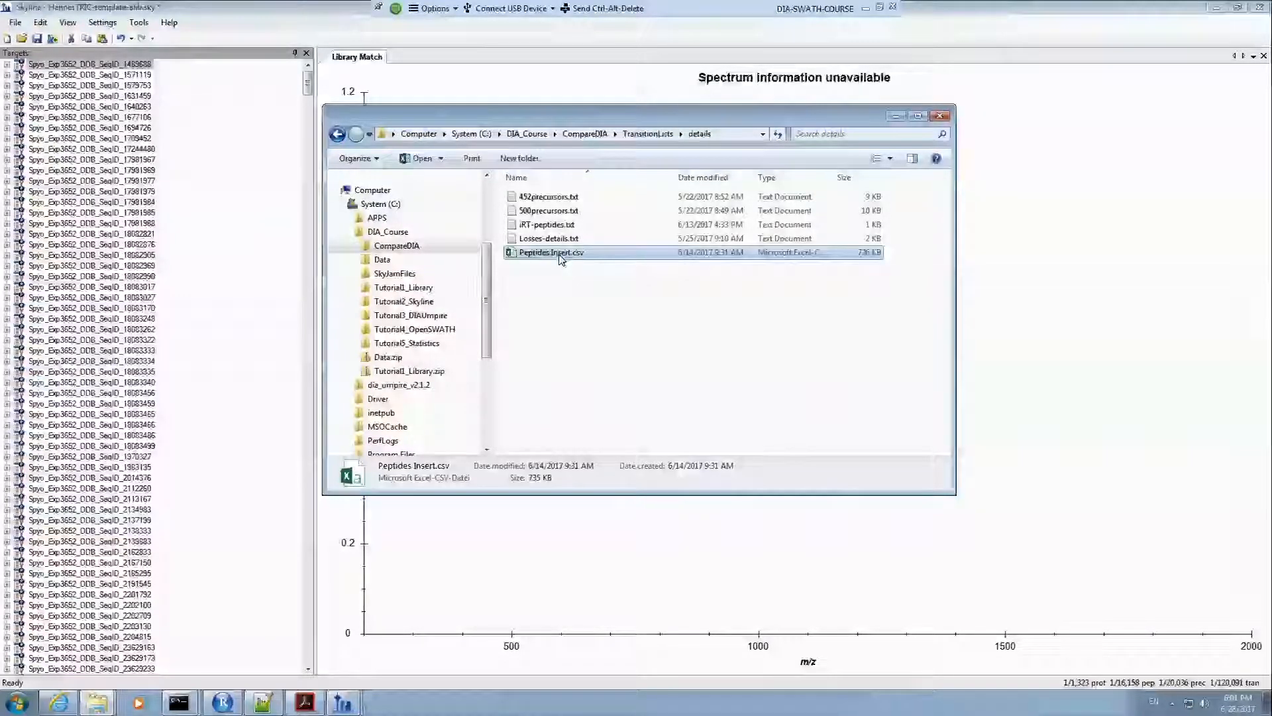
{"action": "double_click", "coordinate": [560, 257]}
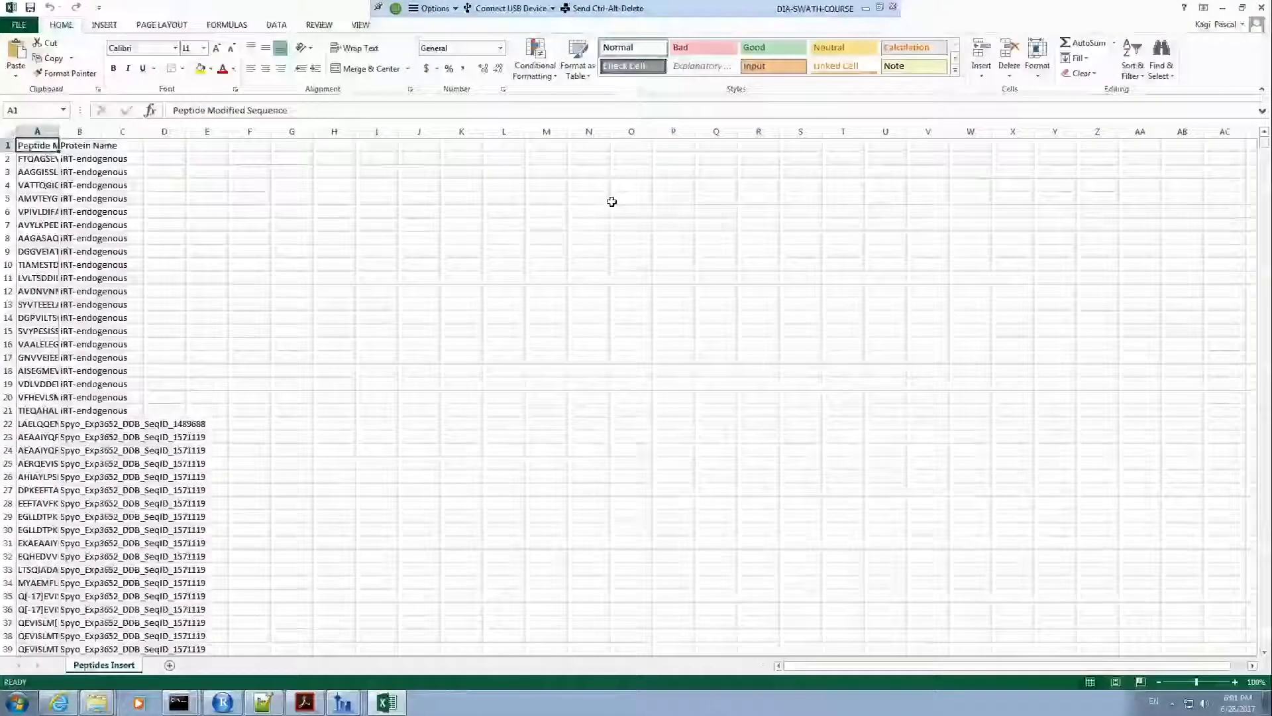
Step: Check the File Explorer folder that holds Peptides Insert.csv and return to the open spreadsheet
{"action": "key", "text": "alt+Tab"}
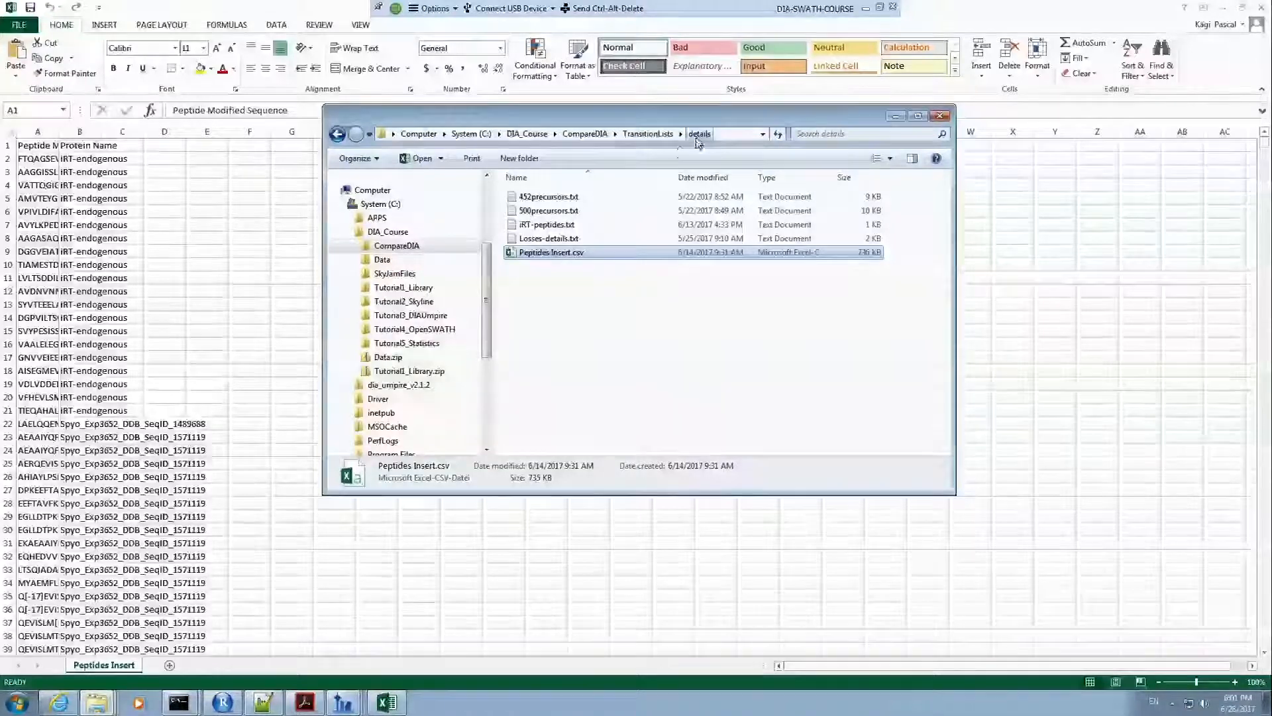
{"action": "key", "text": "alt+Tab"}
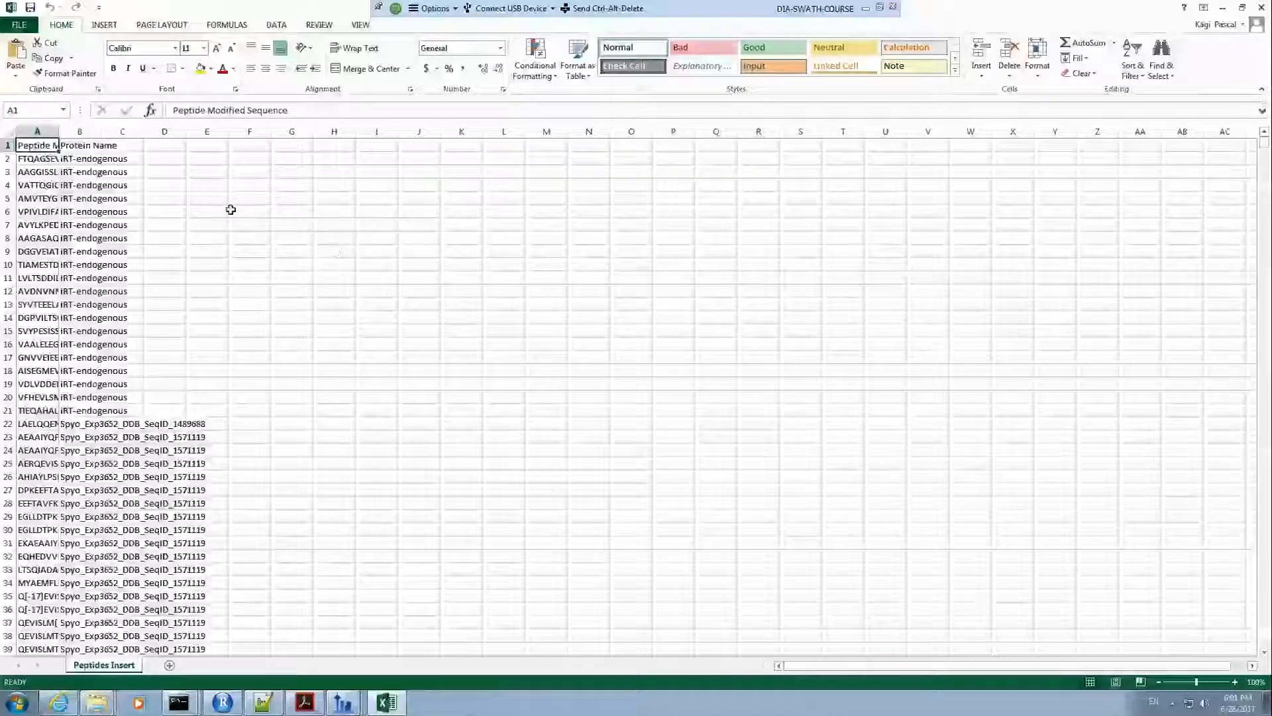
{"action": "mouse_move", "coordinate": [1264, 143]}
{"action": "left_mouse_down"}
{"action": "mouse_move", "coordinate": [1266, 533]}
{"action": "mouse_move", "coordinate": [1266, 142]}
{"action": "left_mouse_up"}
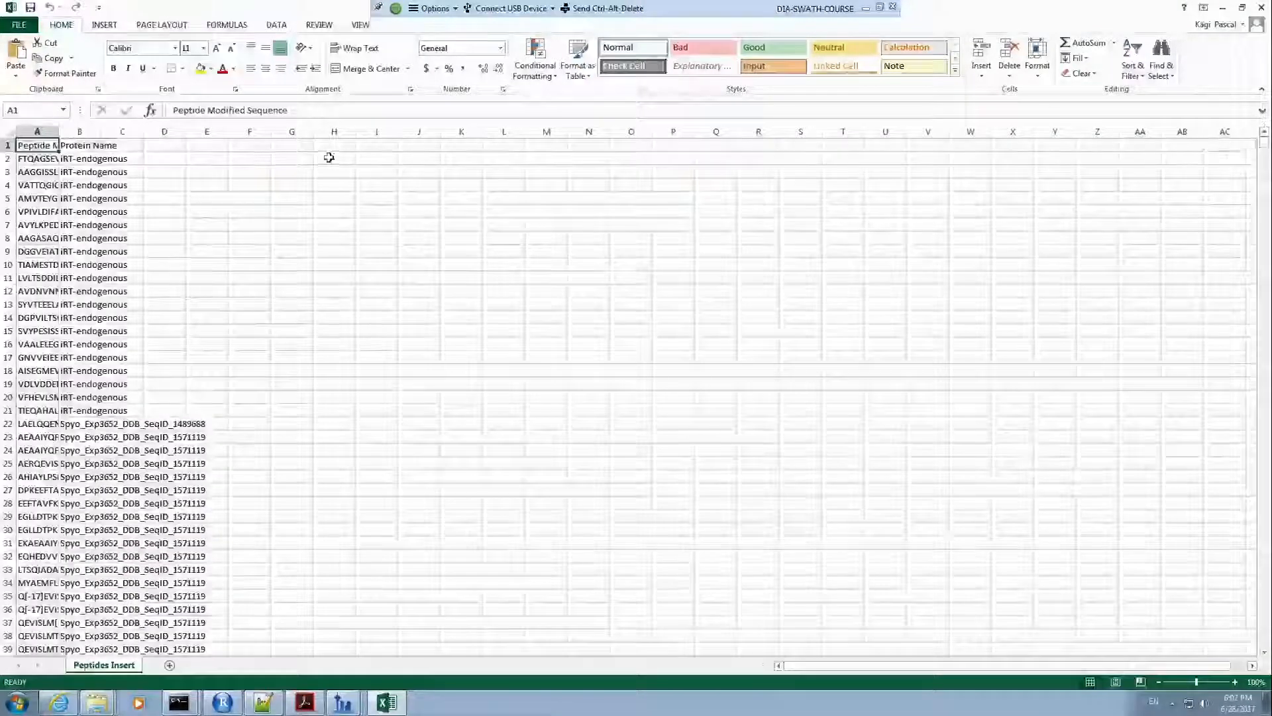
Step: Copy the whole peptide and protein name table from Peptides Insert.csv and switch to the HannesTRIC-template-blib document in Skyline
{"action": "left_click", "coordinate": [48, 158]}
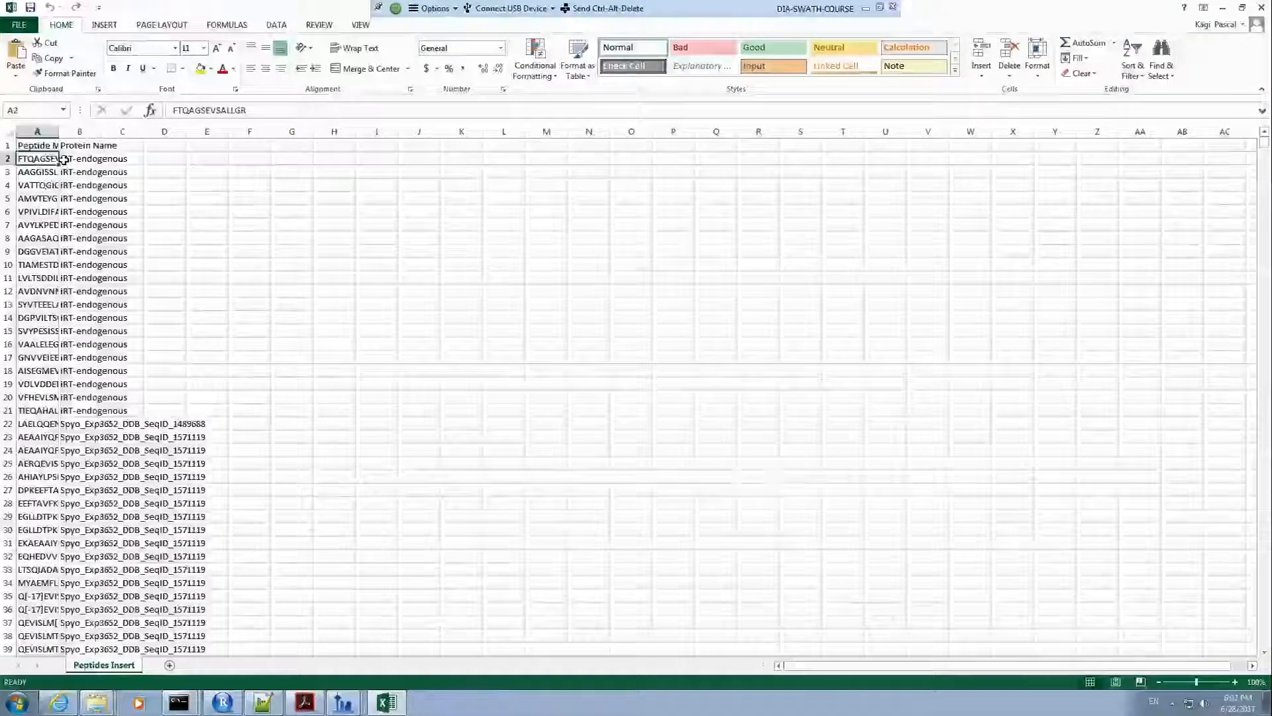
{"action": "left_click", "coordinate": [63, 159], "text": "shift"}
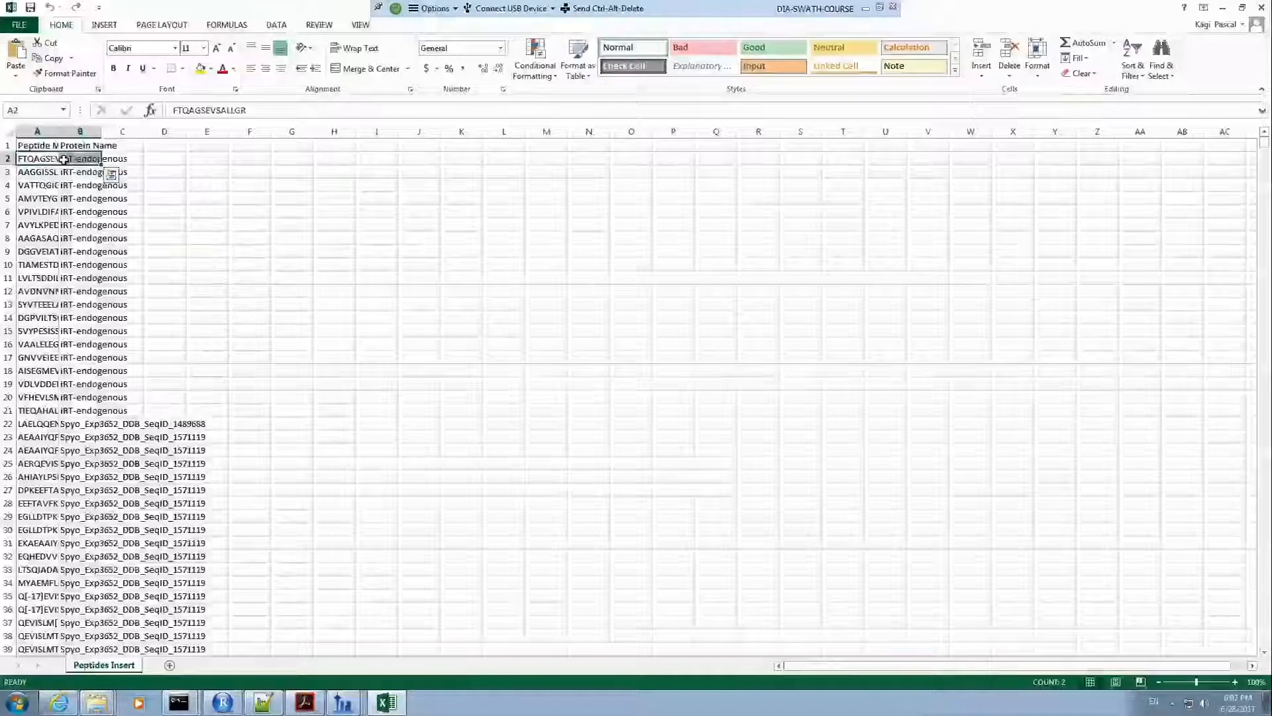
{"action": "left_click", "coordinate": [63, 159]}
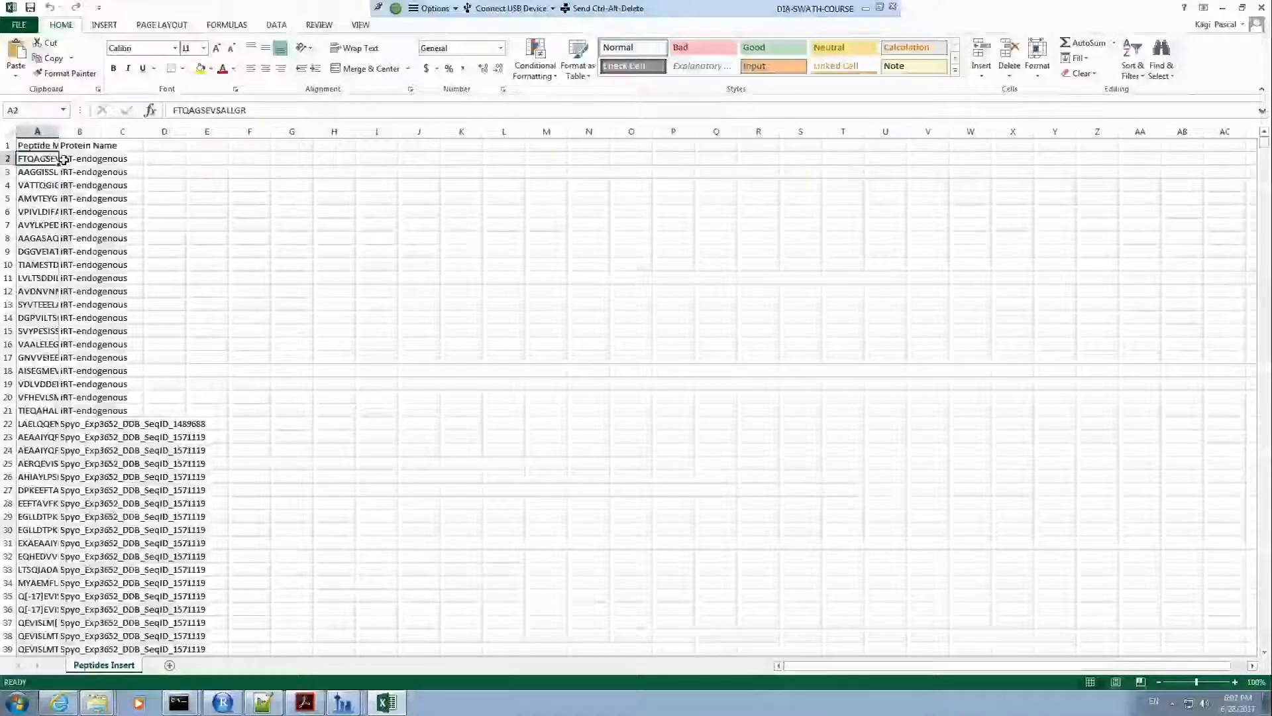
{"action": "key", "text": "ctrl+a"}
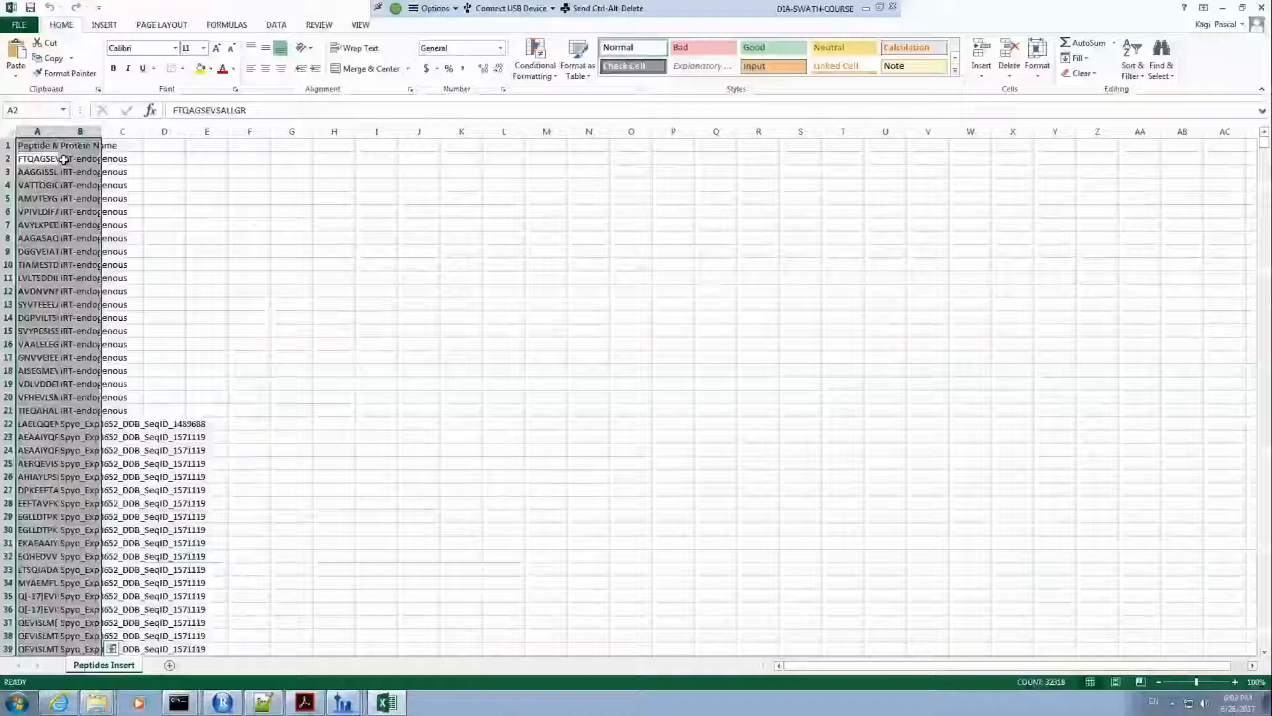
{"action": "key", "text": "ctrl+c"}
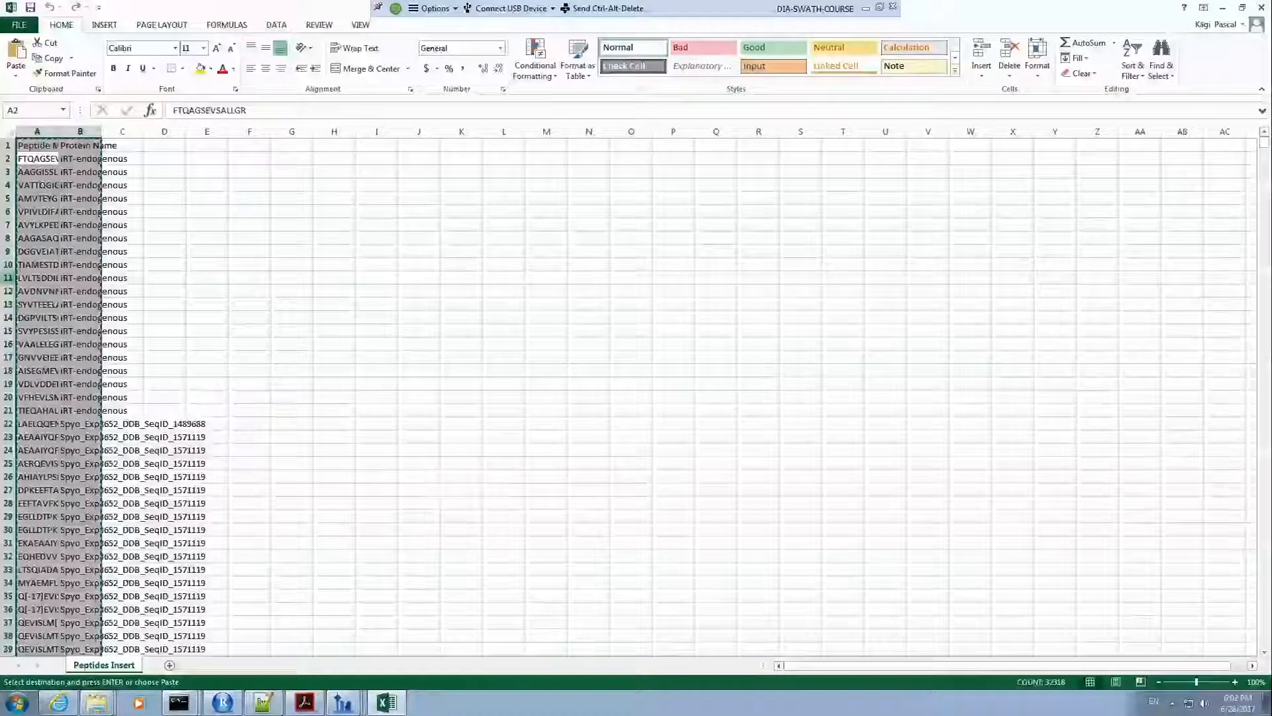
{"action": "left_click", "coordinate": [348, 704]}
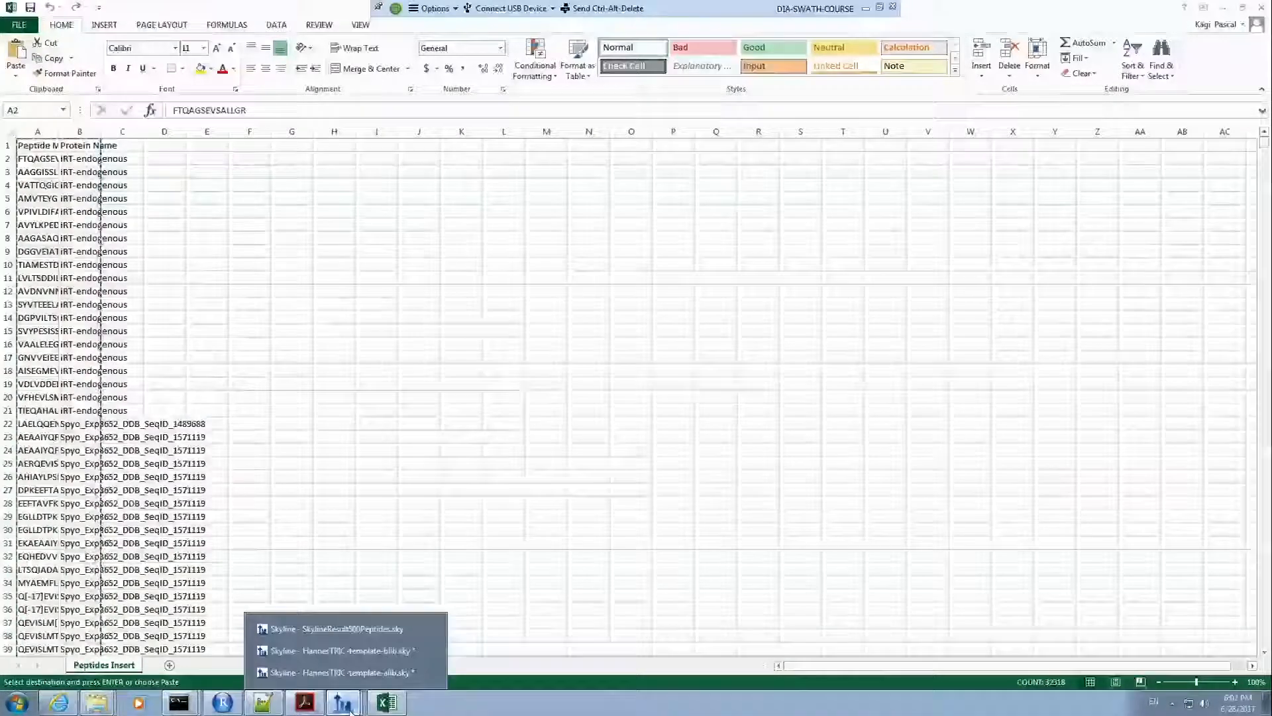
{"action": "left_click", "coordinate": [336, 651]}
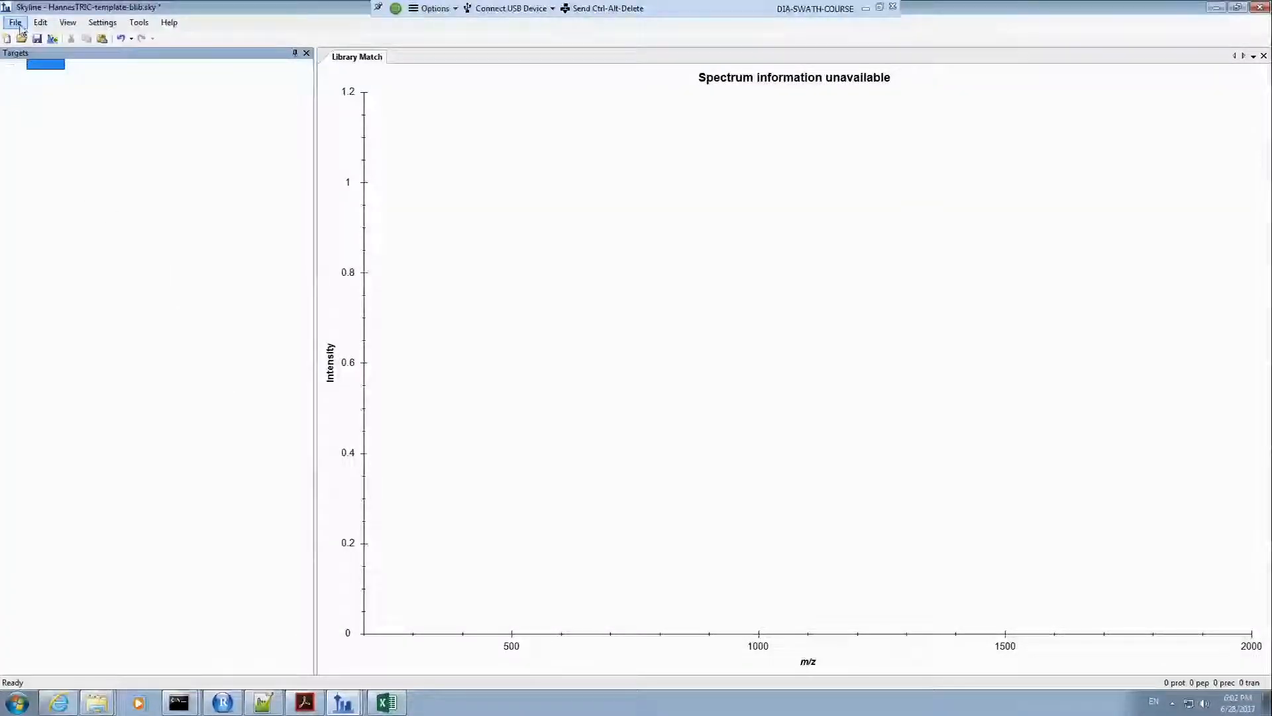
Step: Review in File Explorer the path from CompareDIA through TransitionLists to the details folder containing the peptide list
{"action": "left_click", "coordinate": [15, 23]}
{"action": "mouse_move", "coordinate": [40, 24]}
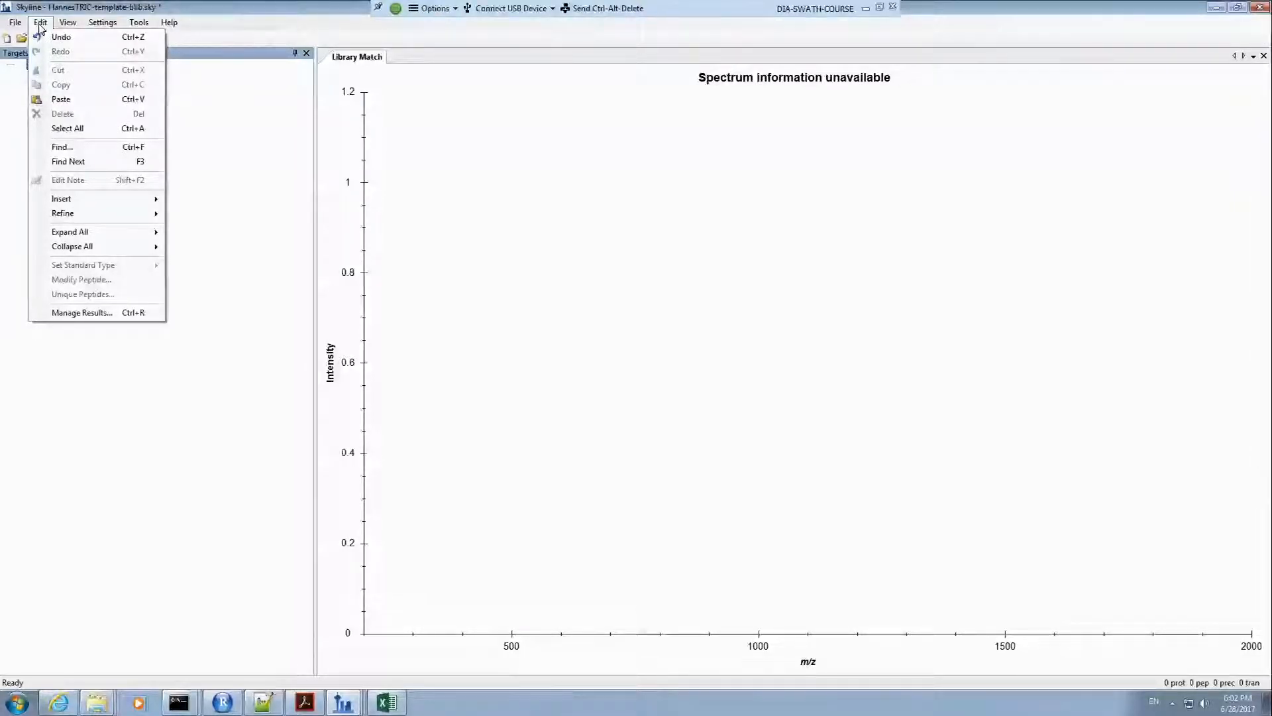
{"action": "key", "text": "alt+Tab"}
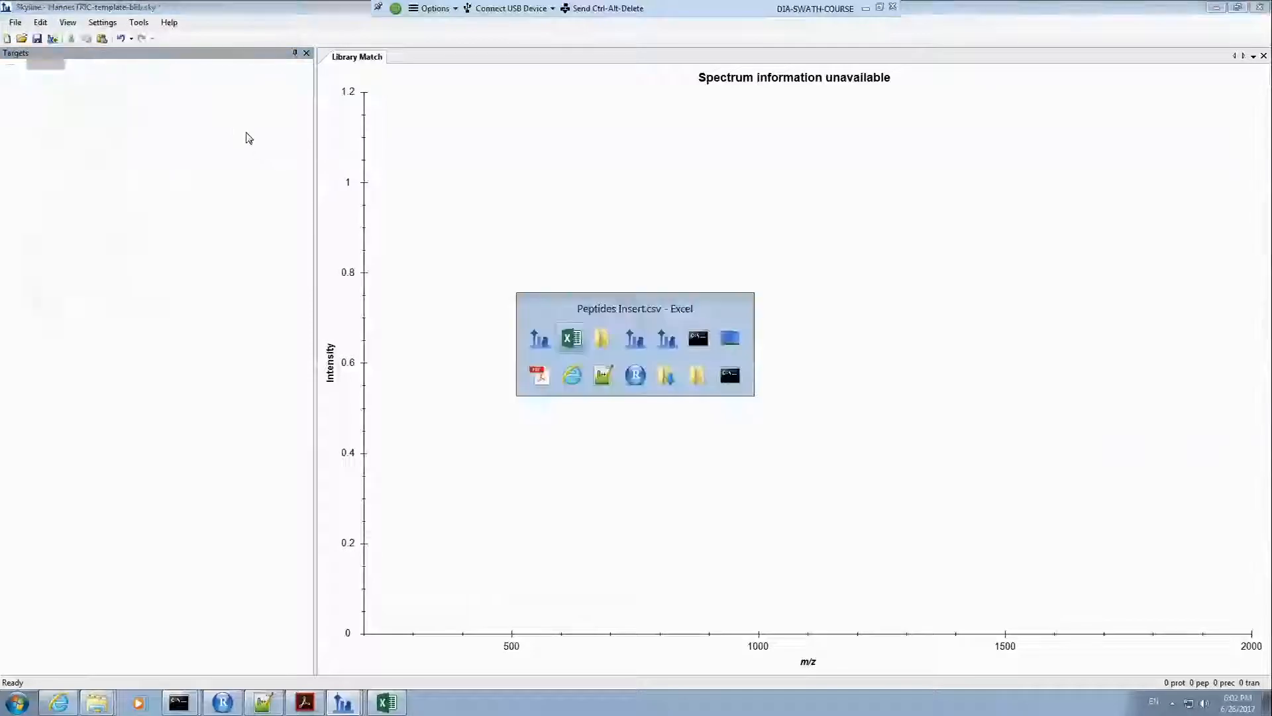
{"action": "key", "text": "alt+Tab"}
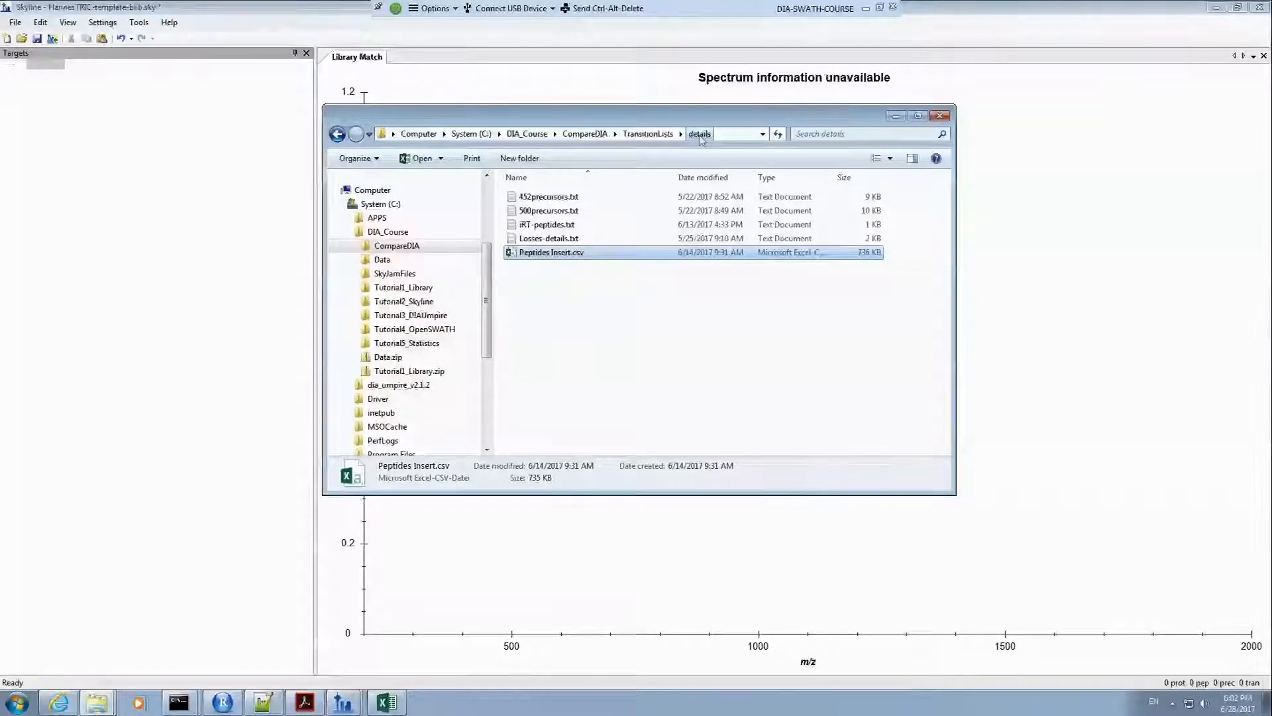
{"action": "left_click", "coordinate": [603, 135]}
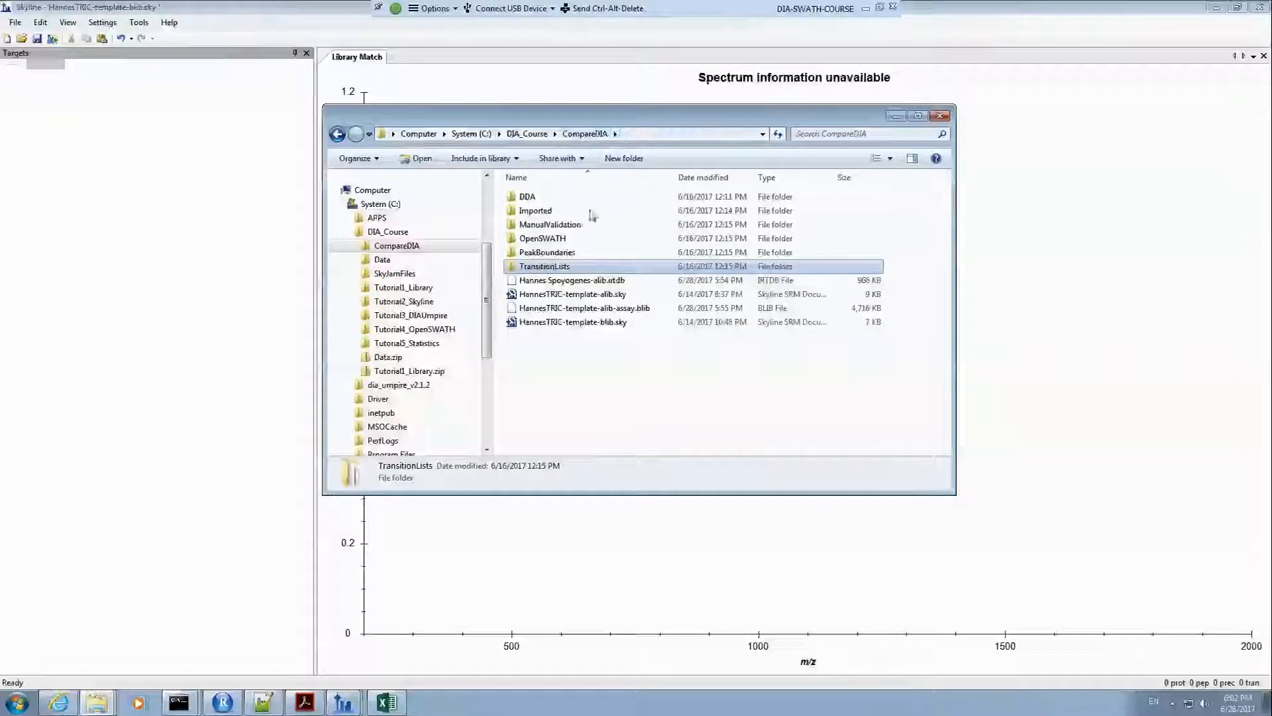
{"action": "double_click", "coordinate": [539, 265]}
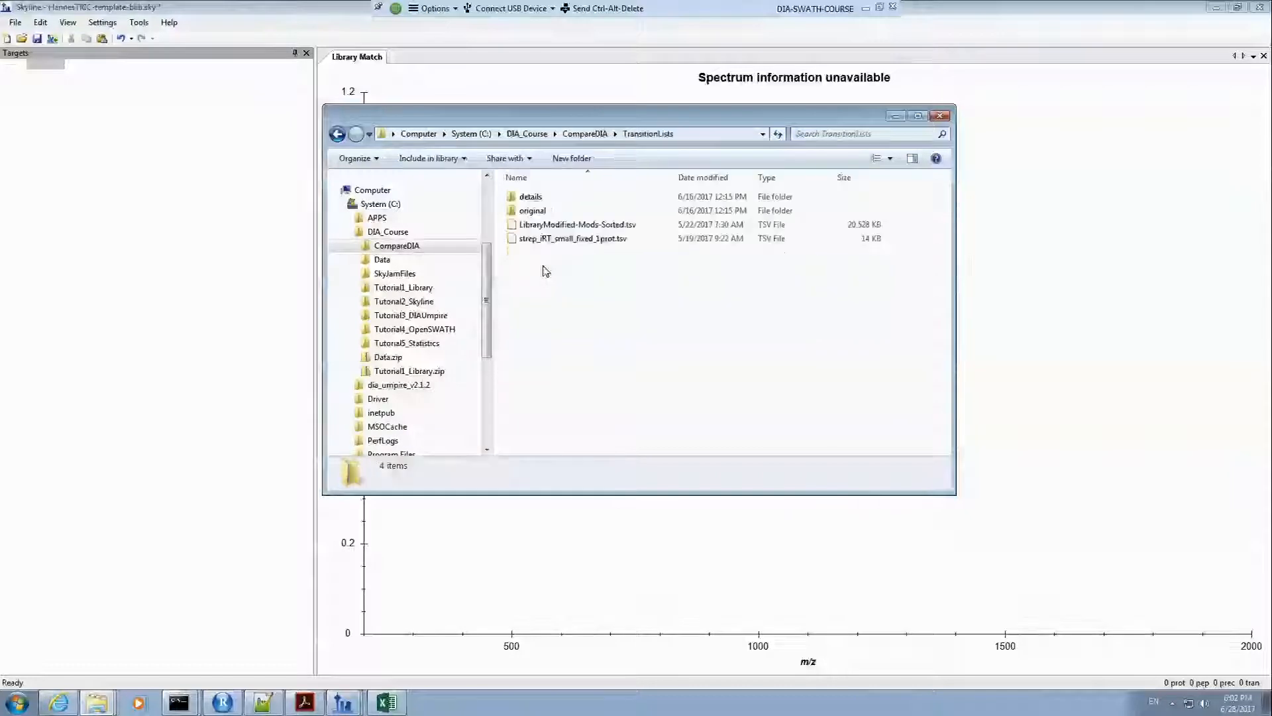
{"action": "double_click", "coordinate": [531, 198]}
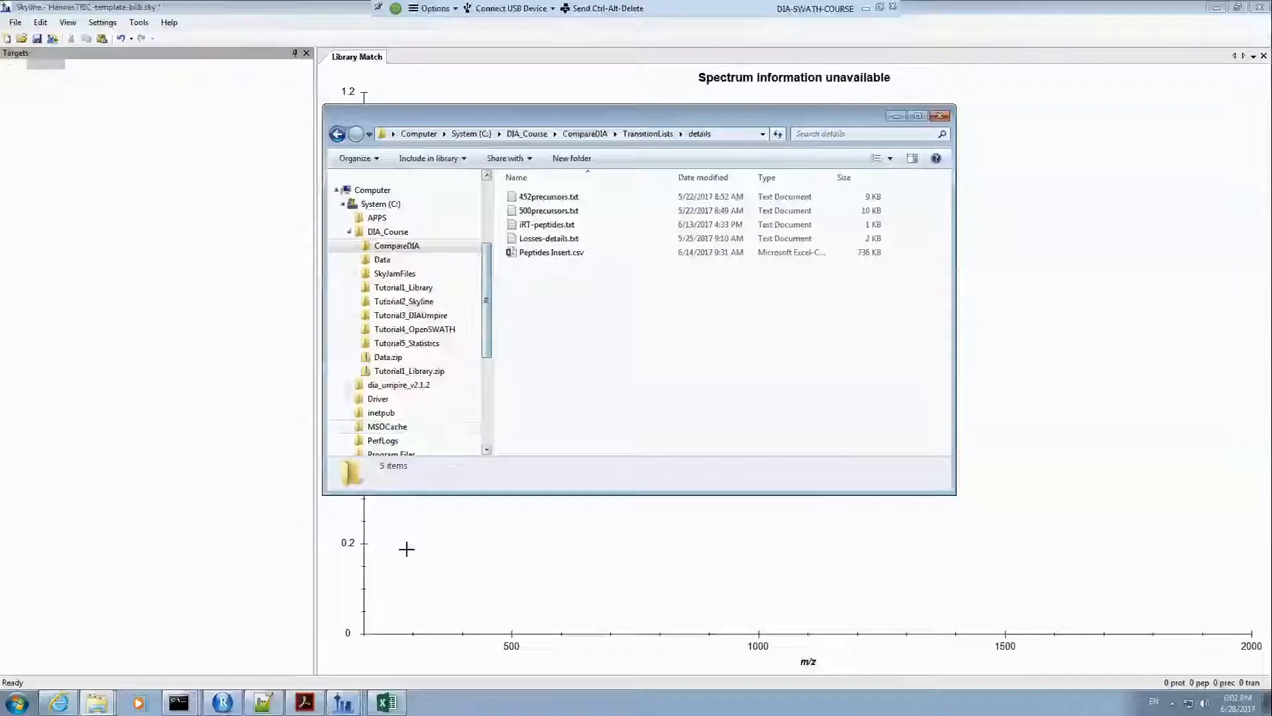
Step: Return to the HannesTRIC-template-blib document and paste the copied peptides and protein names into a new peptide list insertion
{"action": "left_click", "coordinate": [240, 13]}
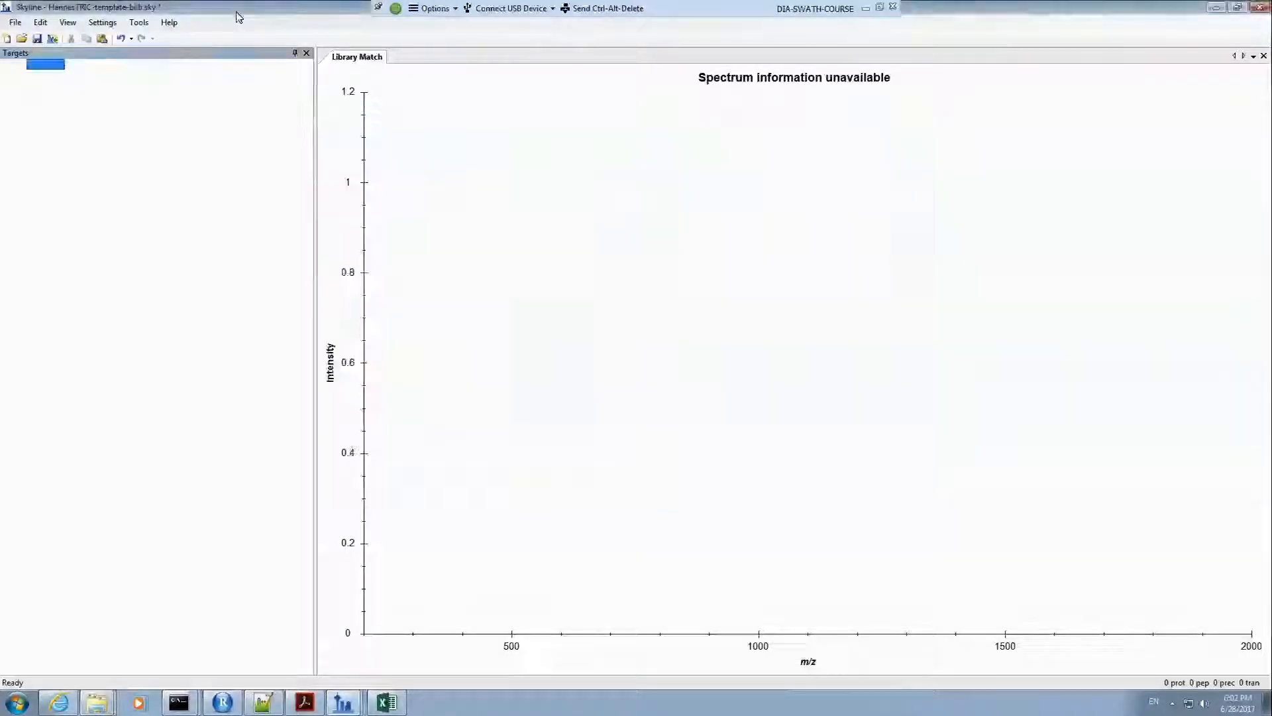
{"action": "left_click", "coordinate": [40, 22]}
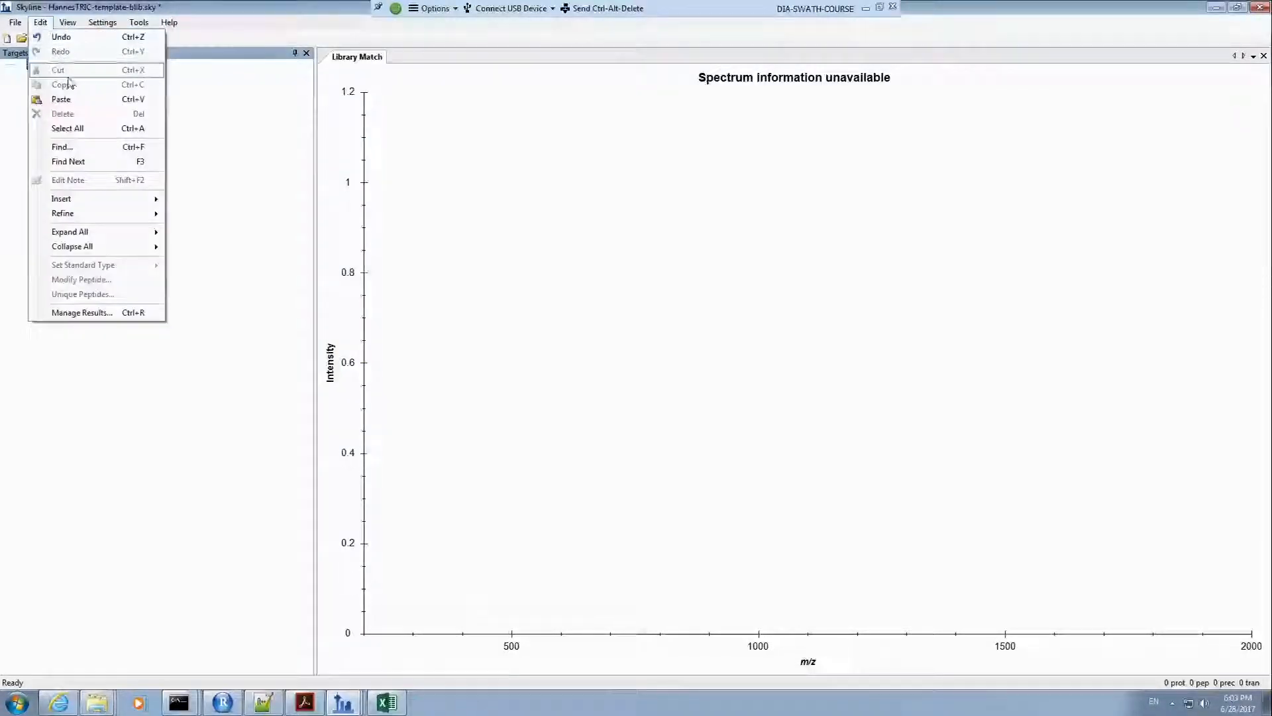
{"action": "mouse_move", "coordinate": [96, 202]}
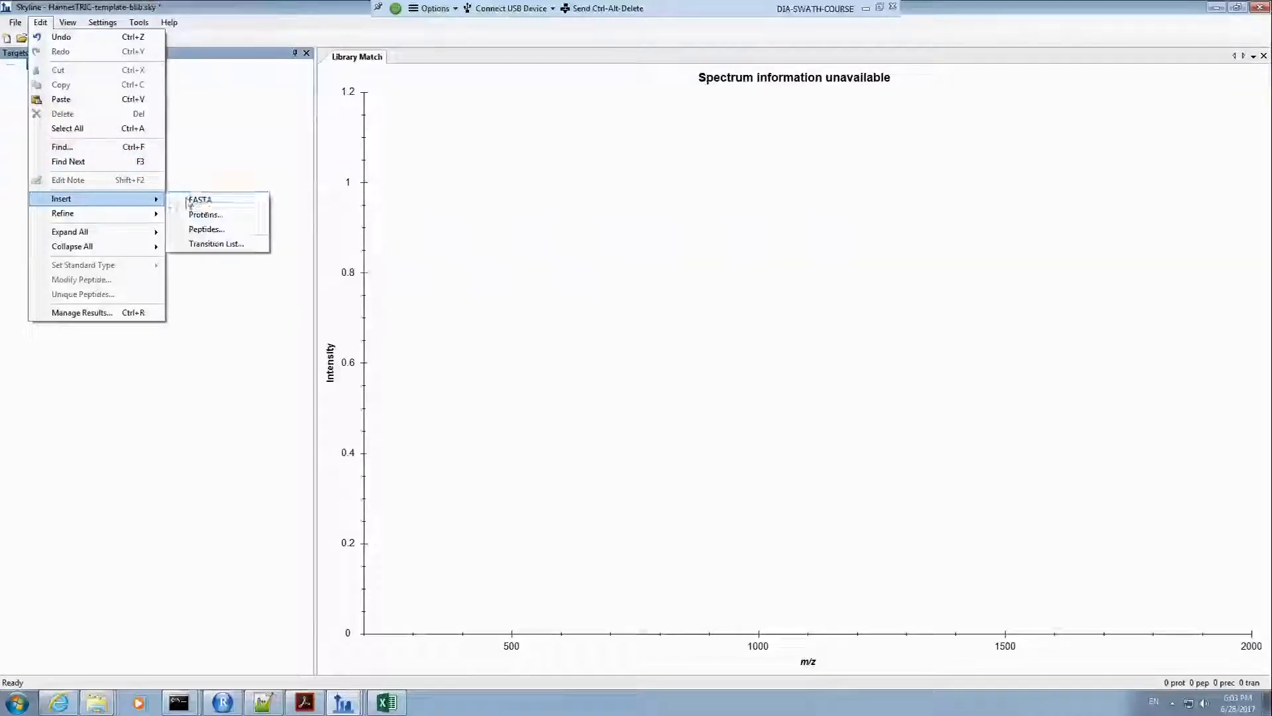
{"action": "left_click", "coordinate": [220, 235]}
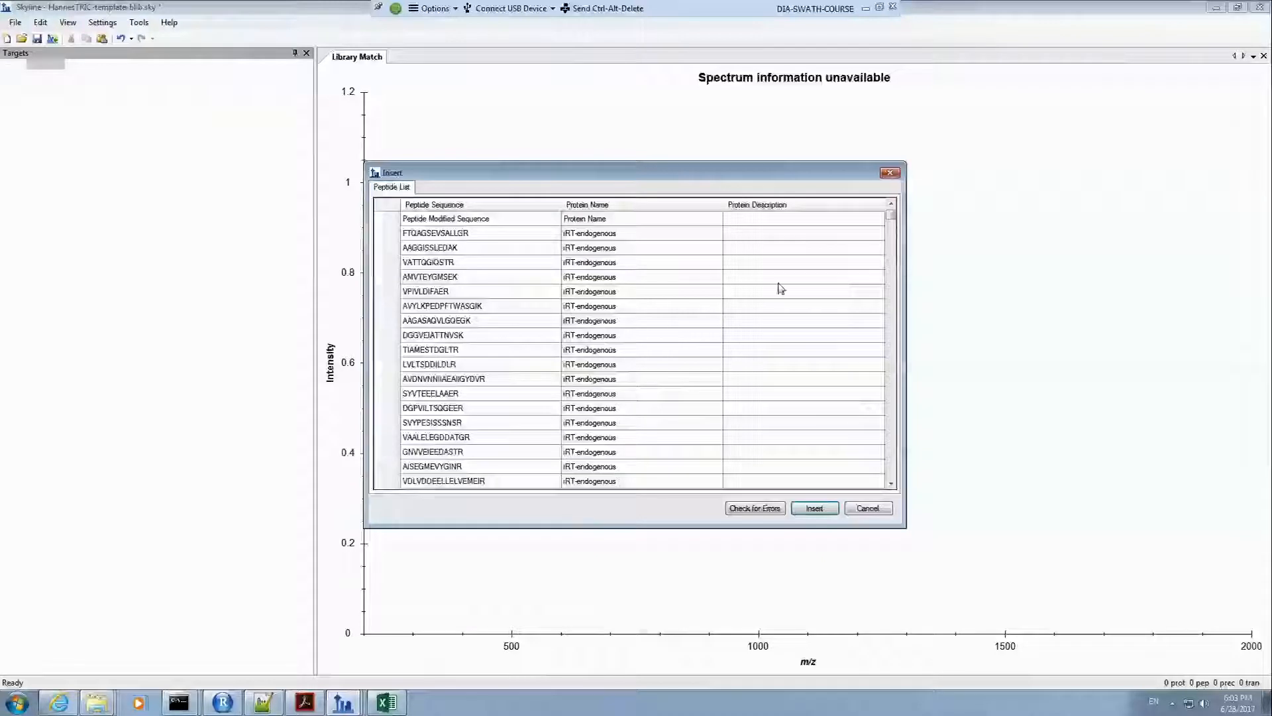
Step: Delete the header row from the pasted peptide list and insert it, accepting the Unimod definition for Pyro-carbamidomethyl (N-term C)
{"action": "mouse_move", "coordinate": [892, 220]}
{"action": "left_mouse_down"}
{"action": "mouse_move", "coordinate": [894, 233]}
{"action": "mouse_move", "coordinate": [892, 215]}
{"action": "left_mouse_up"}
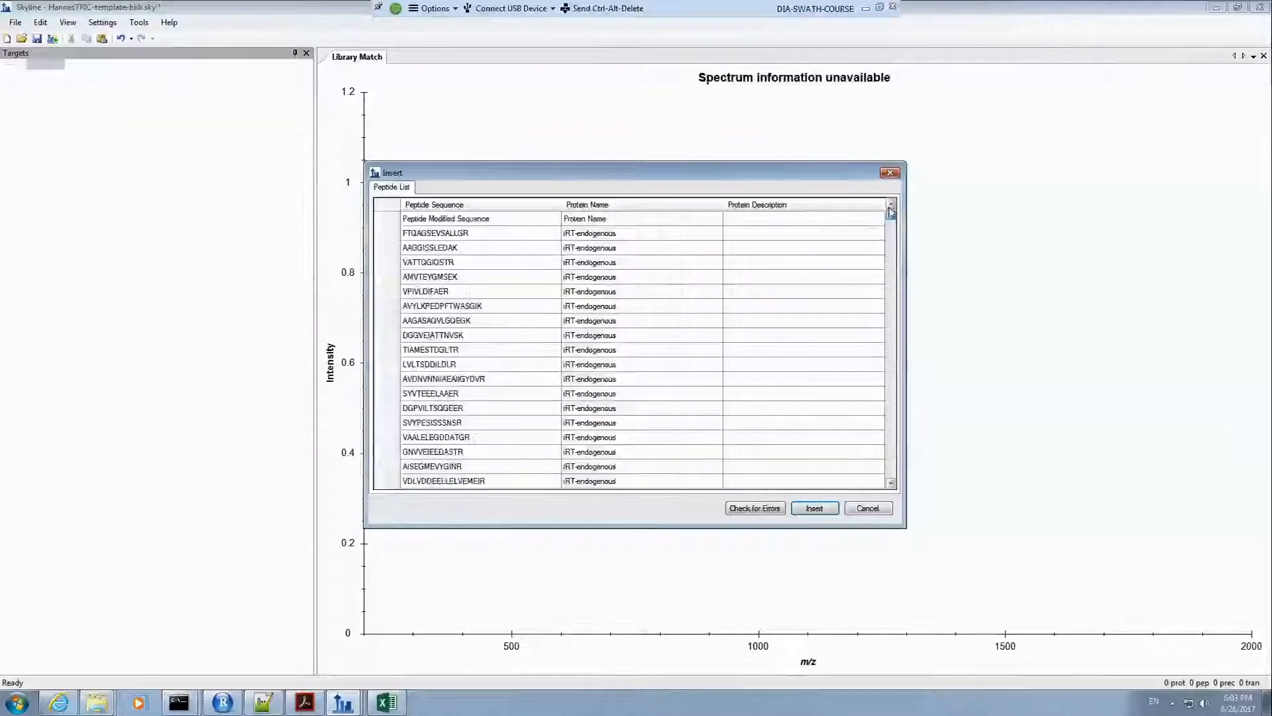
{"action": "left_click", "coordinate": [386, 224]}
{"action": "key", "text": "Delete"}
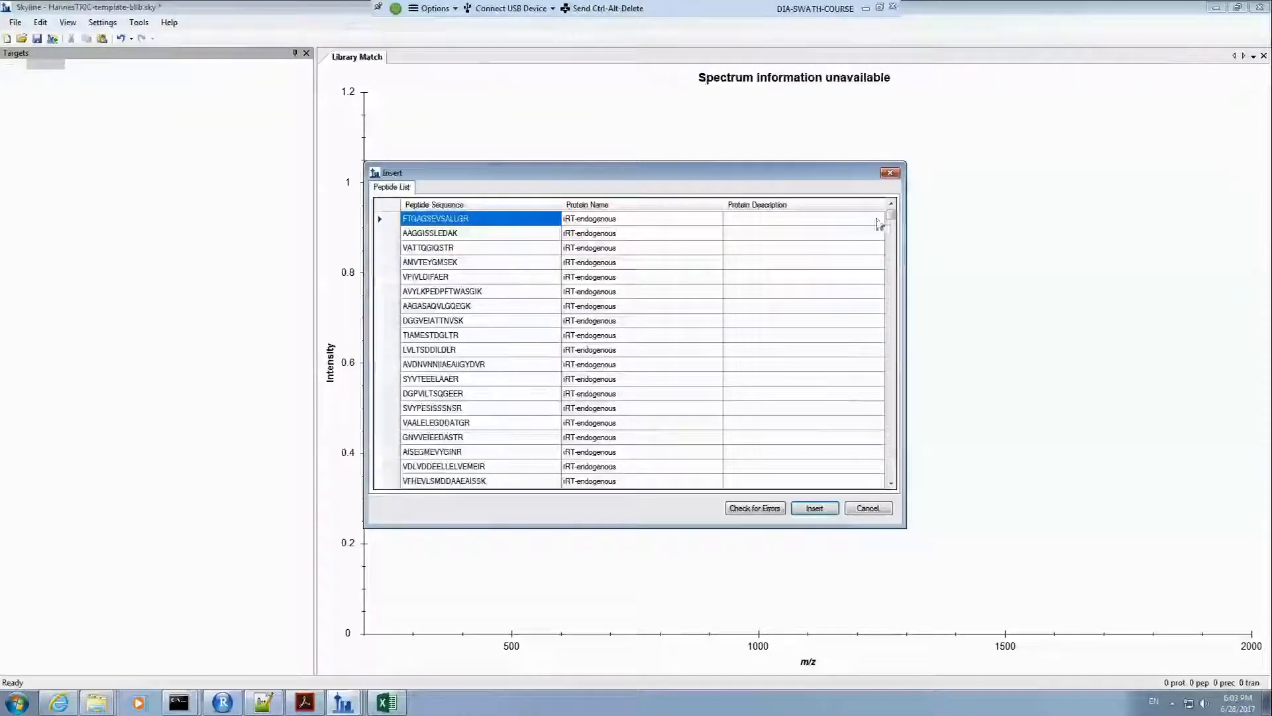
{"action": "mouse_move", "coordinate": [890, 220]}
{"action": "left_mouse_down"}
{"action": "mouse_move", "coordinate": [894, 409]}
{"action": "mouse_move", "coordinate": [886, 201]}
{"action": "left_mouse_up"}
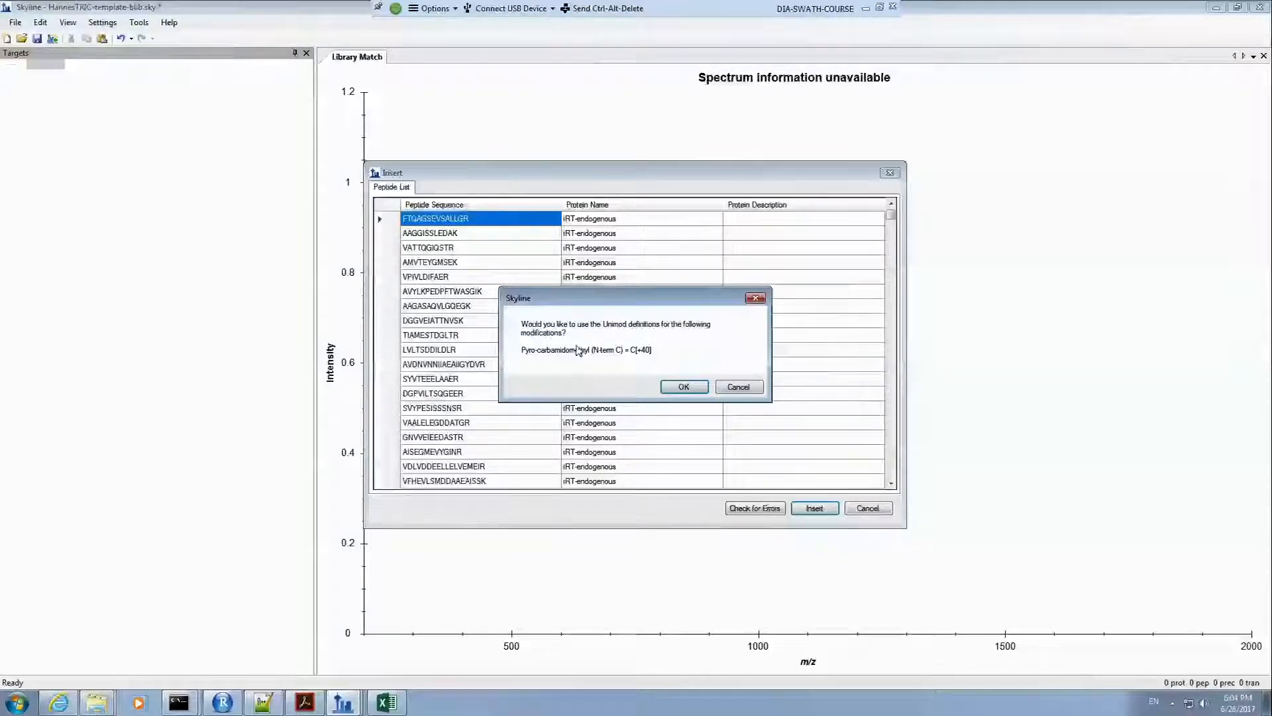
{"action": "left_click", "coordinate": [689, 391]}
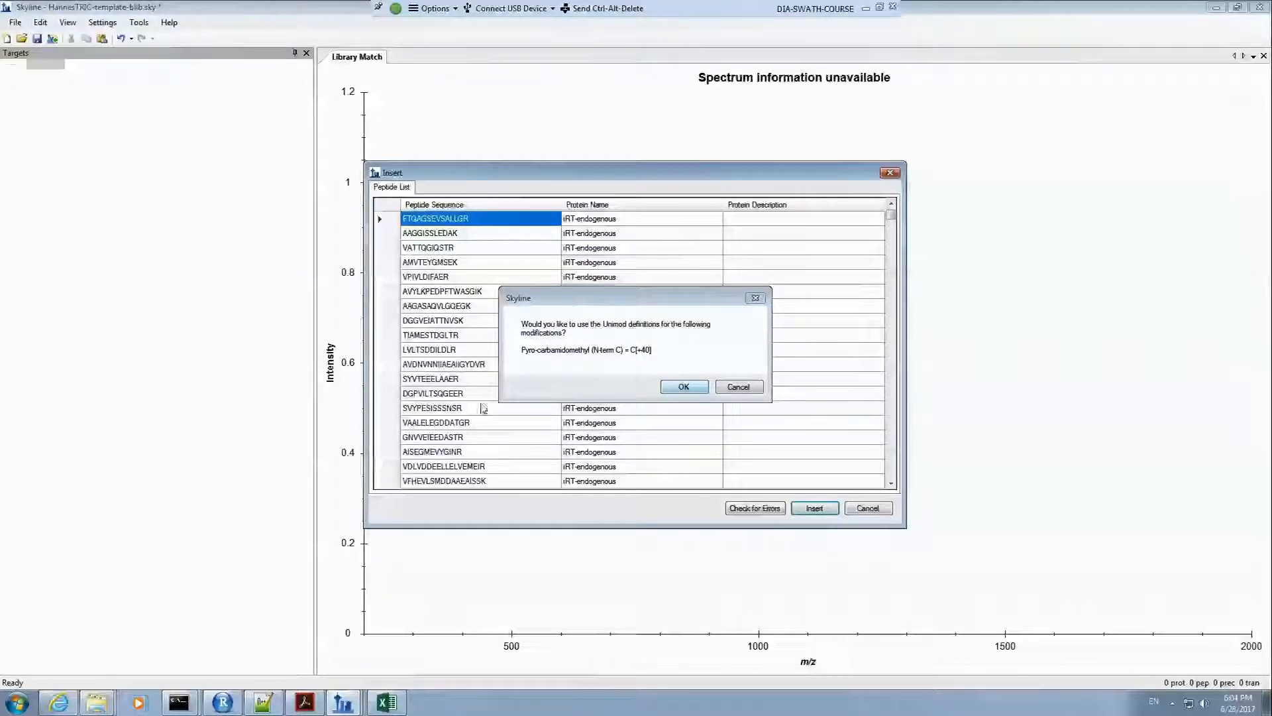
Step: Switch to the HannesTRIC-template-alib document and move the iRT-endogenous group from the end of the targets to above the first protein
{"action": "left_click", "coordinate": [342, 702]}
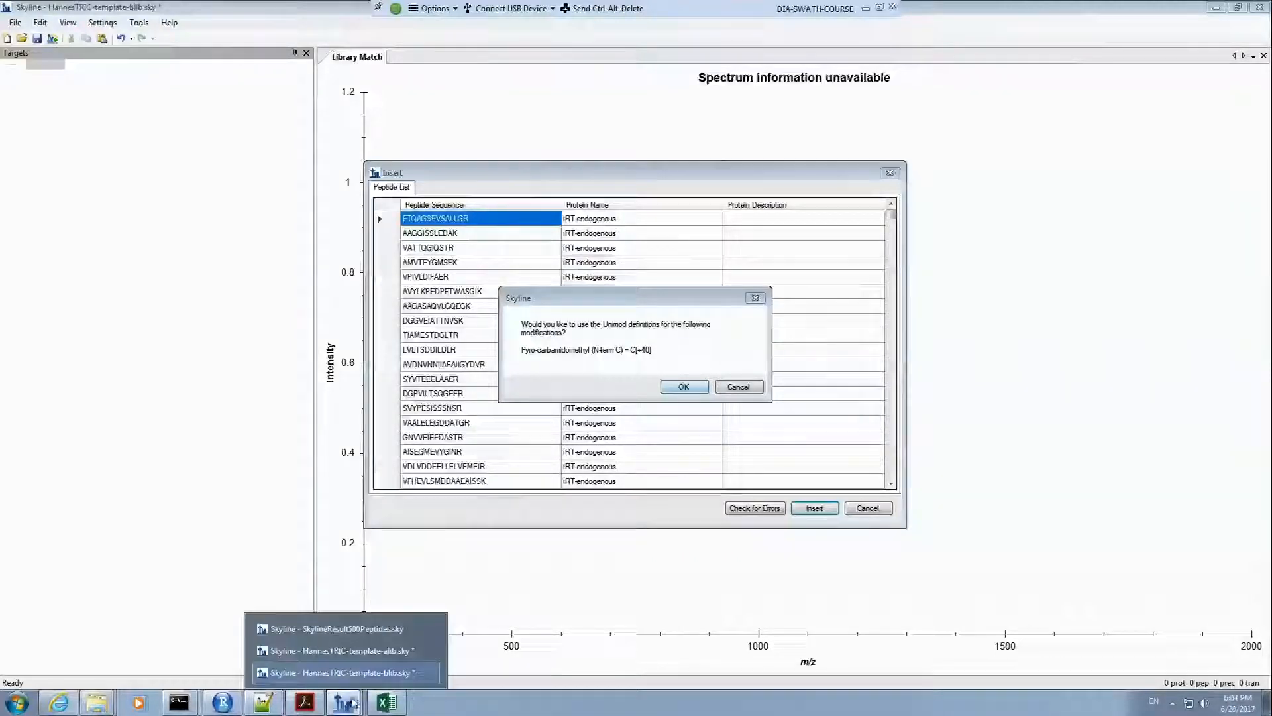
{"action": "left_click", "coordinate": [350, 654]}
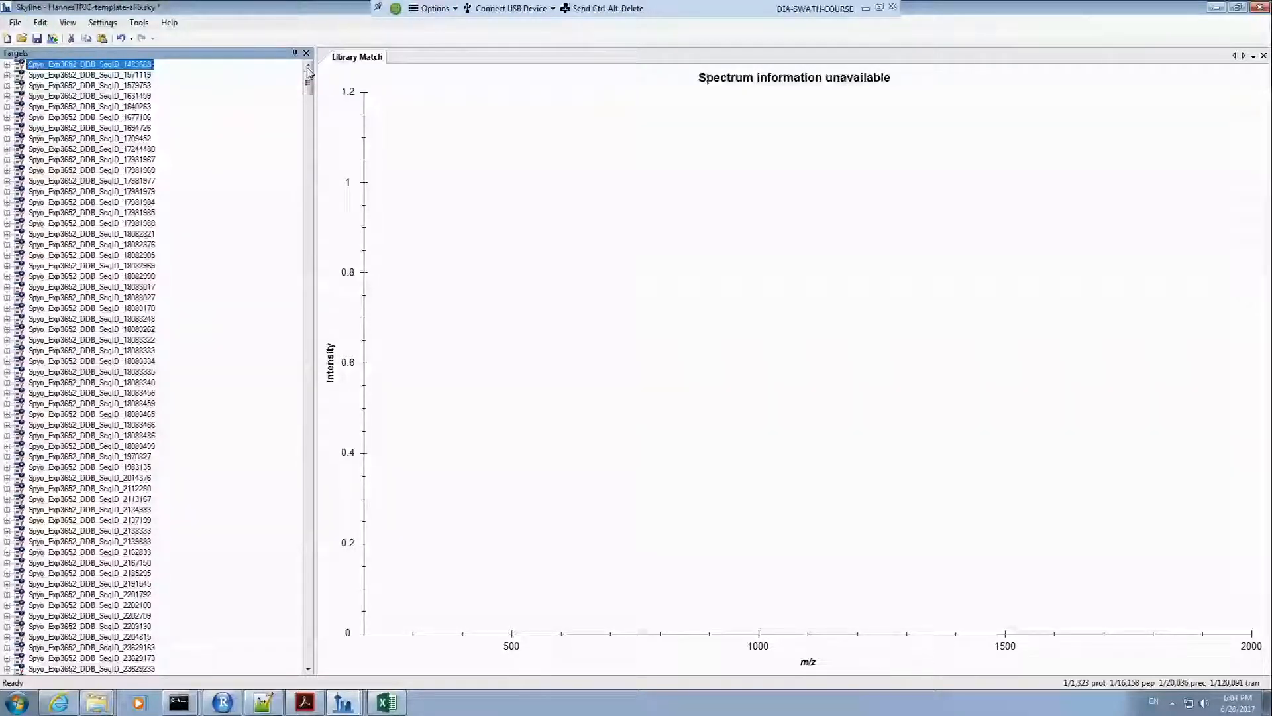
{"action": "left_click_drag", "start_coordinate": [309, 78], "coordinate": [312, 659]}
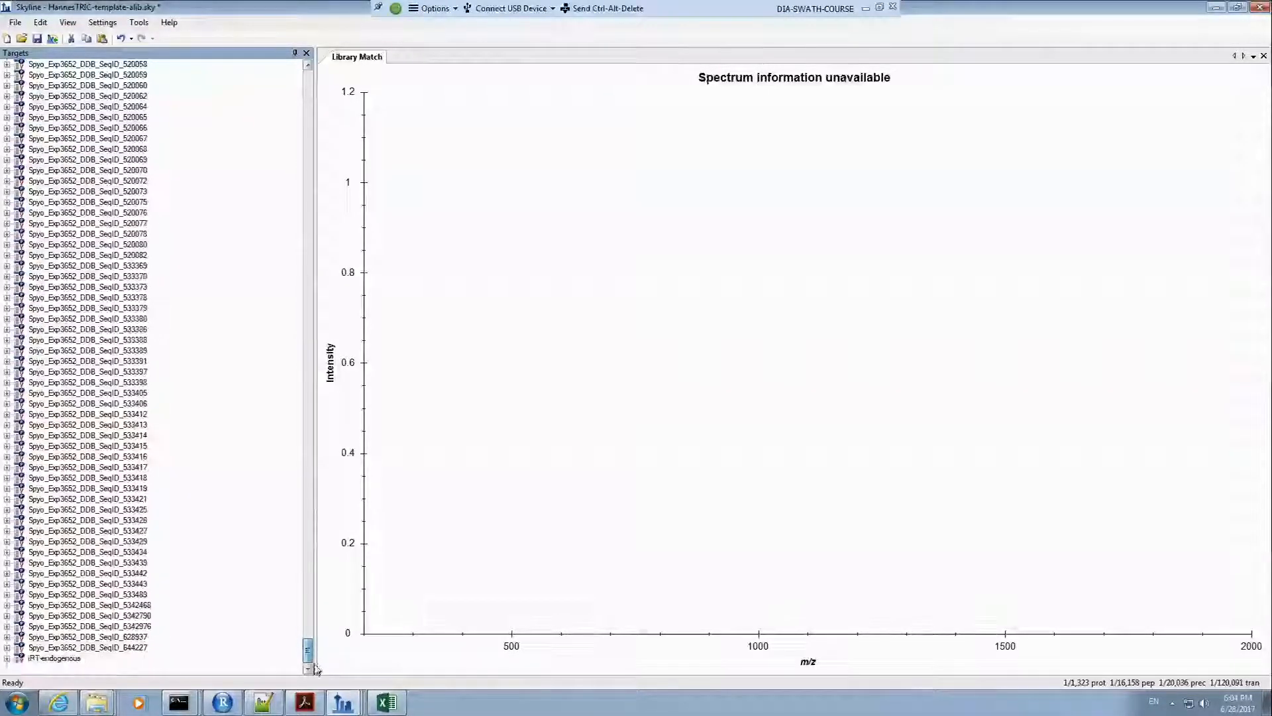
{"action": "left_click", "coordinate": [63, 660]}
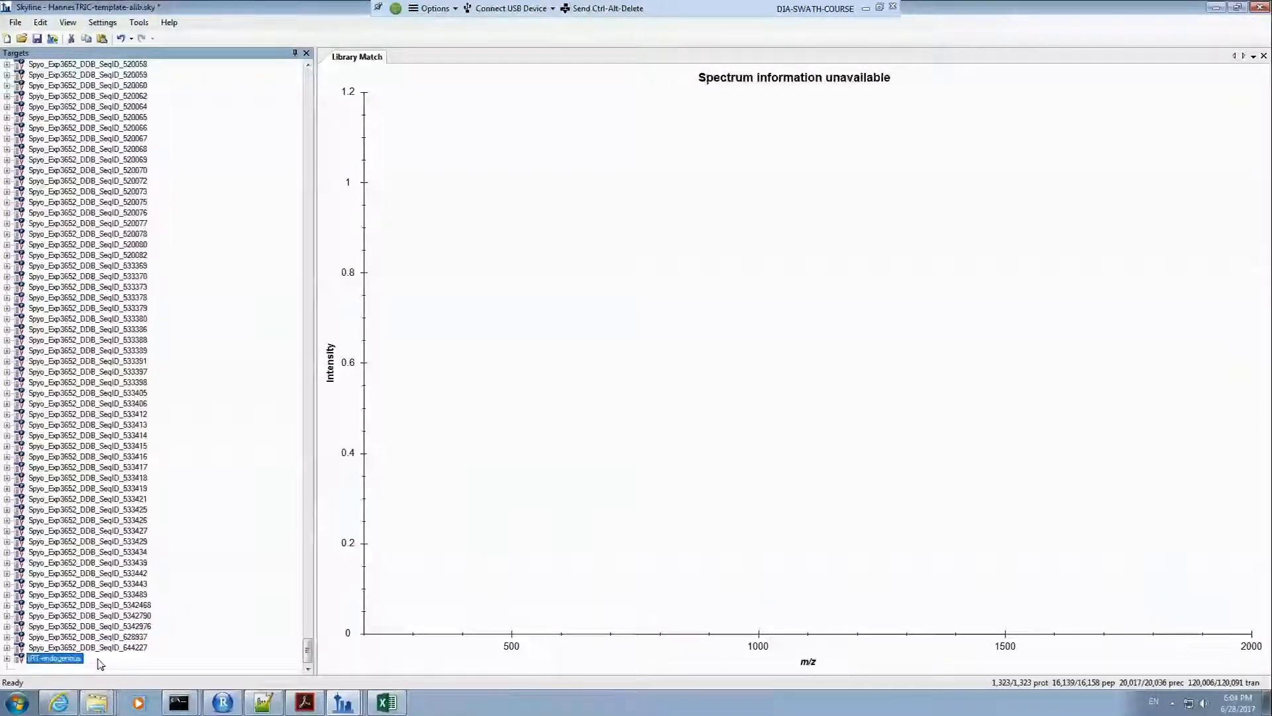
{"action": "key", "text": "Delete"}
{"action": "left_click_drag", "start_coordinate": [306, 650], "coordinate": [326, 81]}
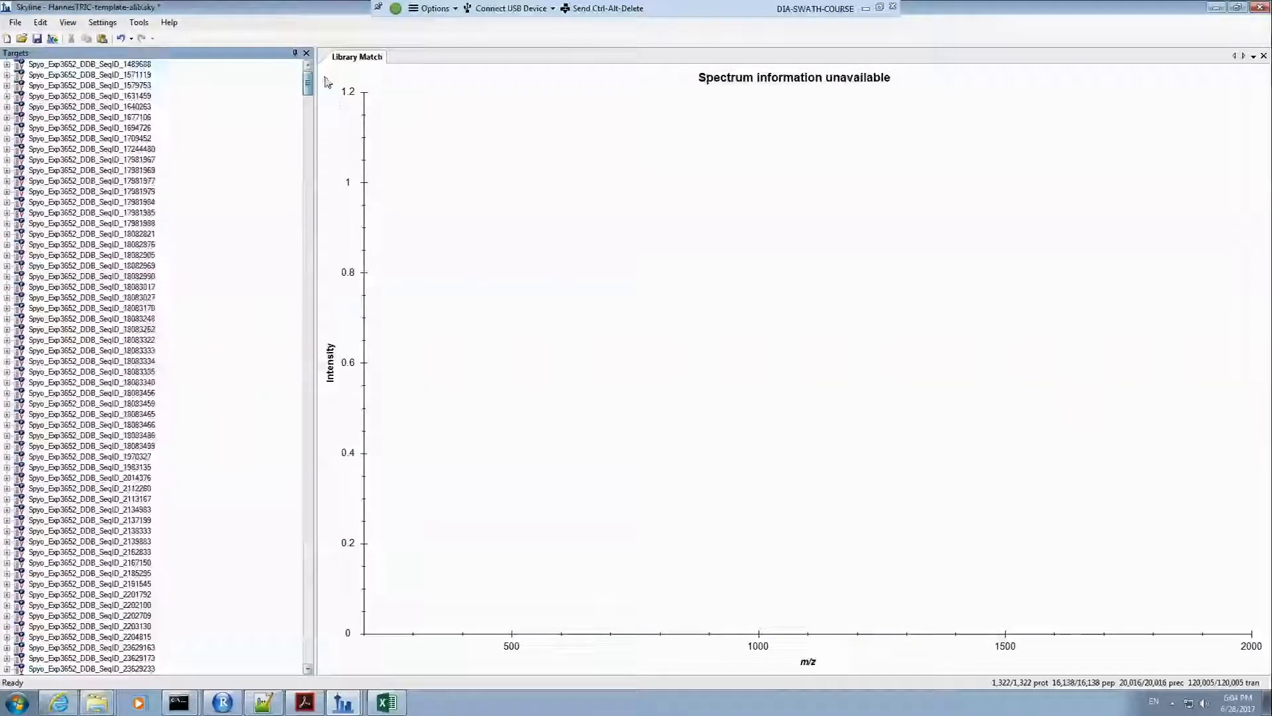
{"action": "left_click", "coordinate": [126, 65]}
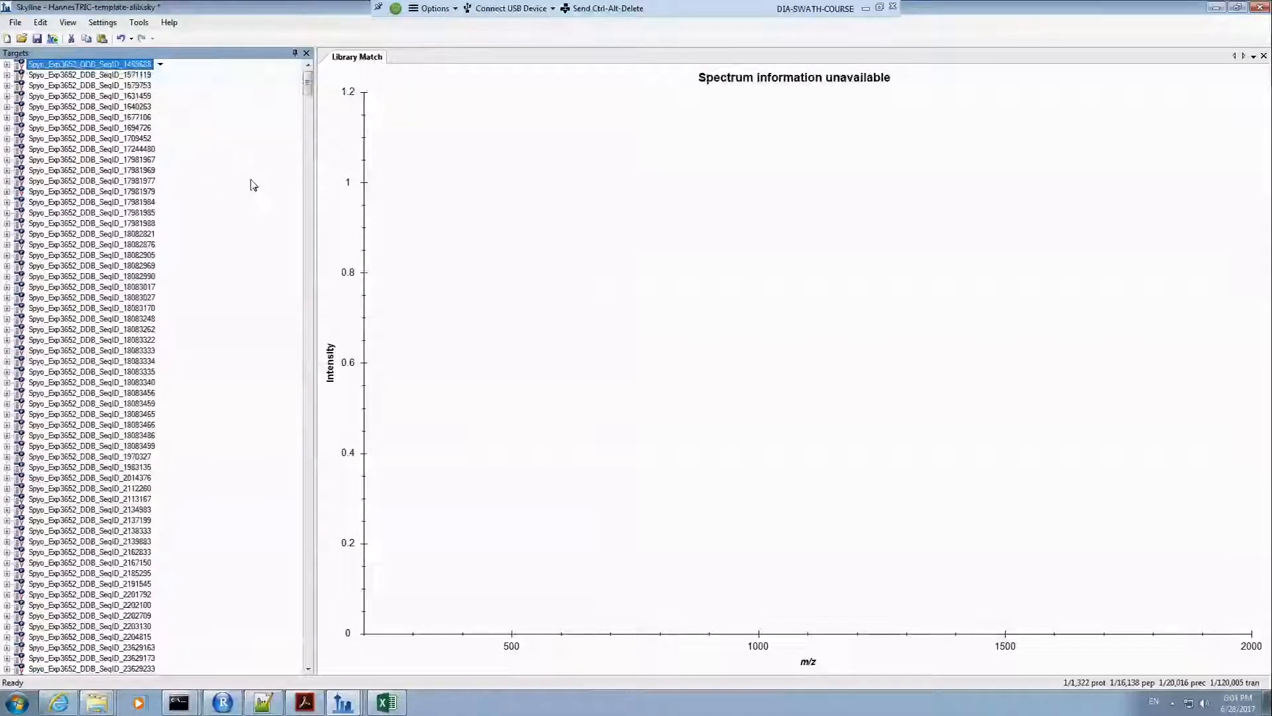
{"action": "key", "text": "ctrl+v"}
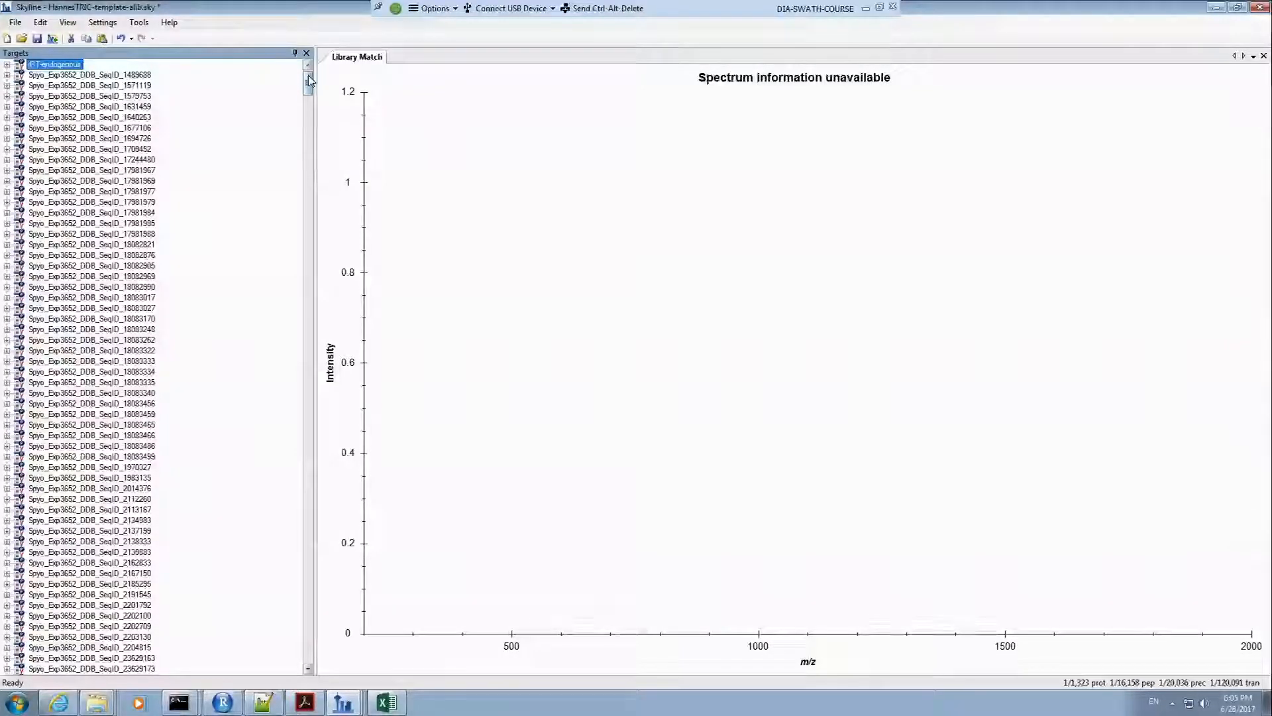
Step: Add the suggested number of decoy peptides to the alib document using the Shuffle Sequence generation method
{"action": "left_click", "coordinate": [45, 25]}
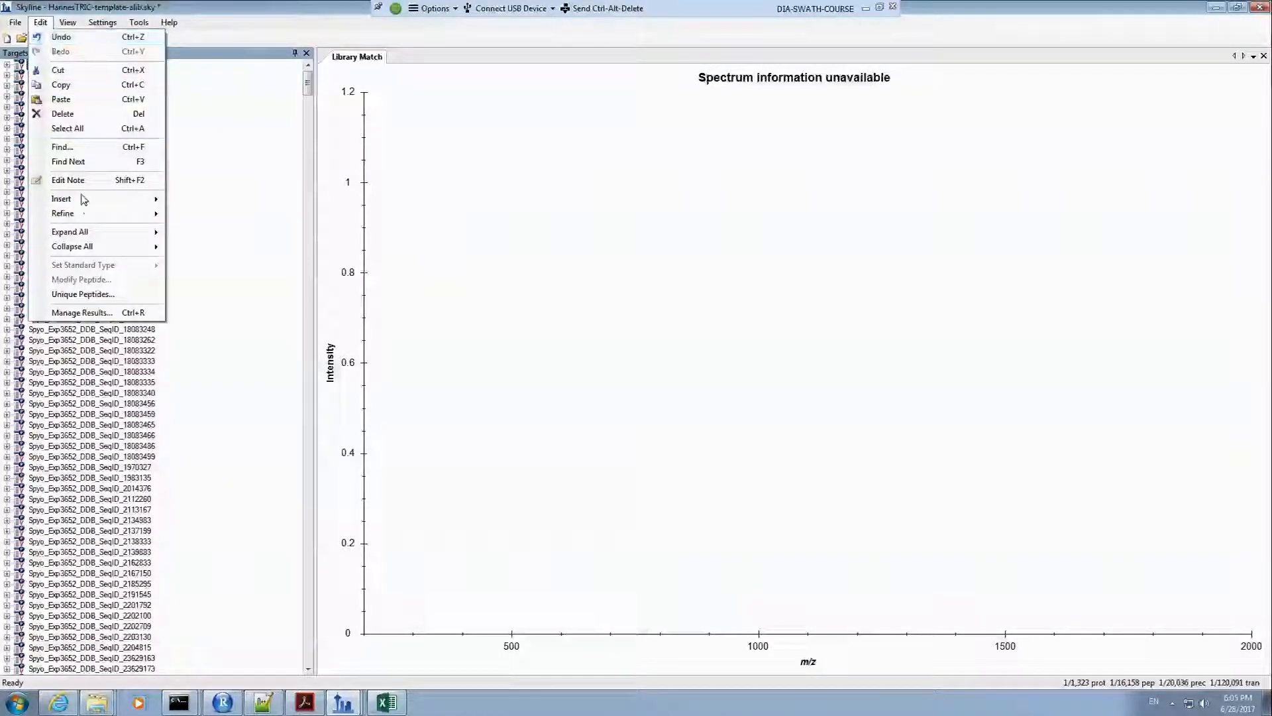
{"action": "mouse_move", "coordinate": [91, 218]}
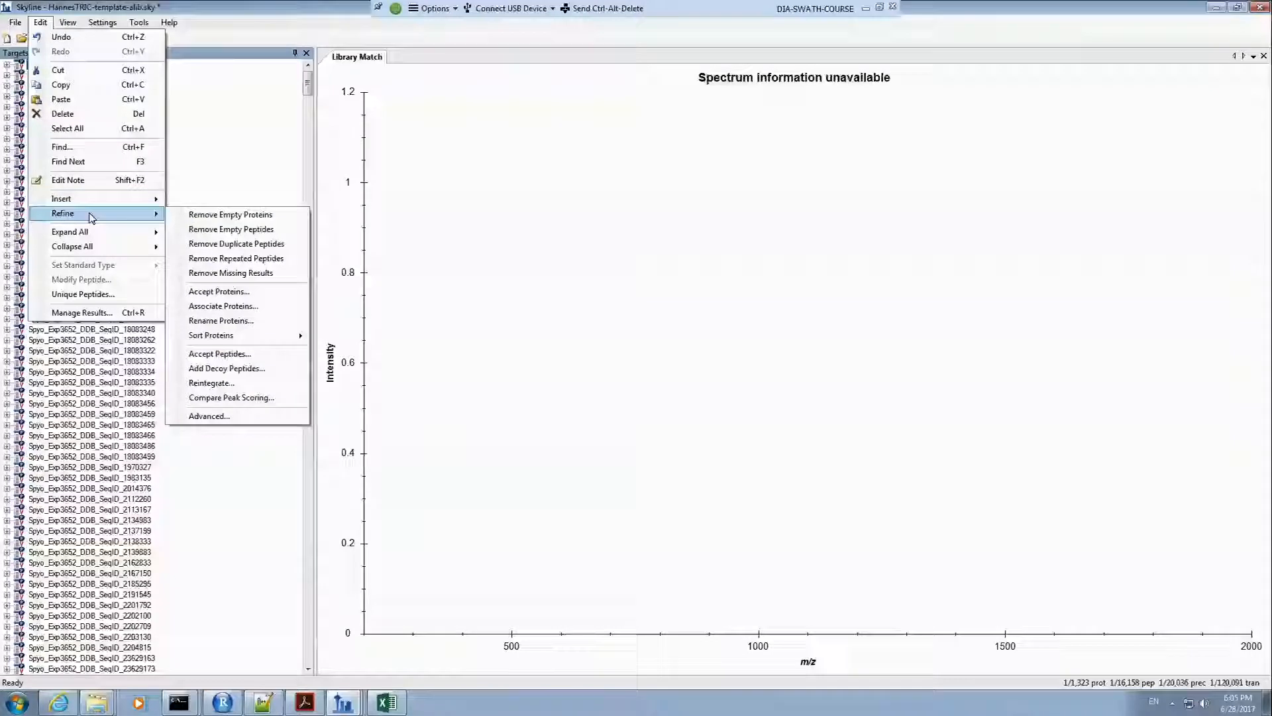
{"action": "left_click", "coordinate": [237, 369]}
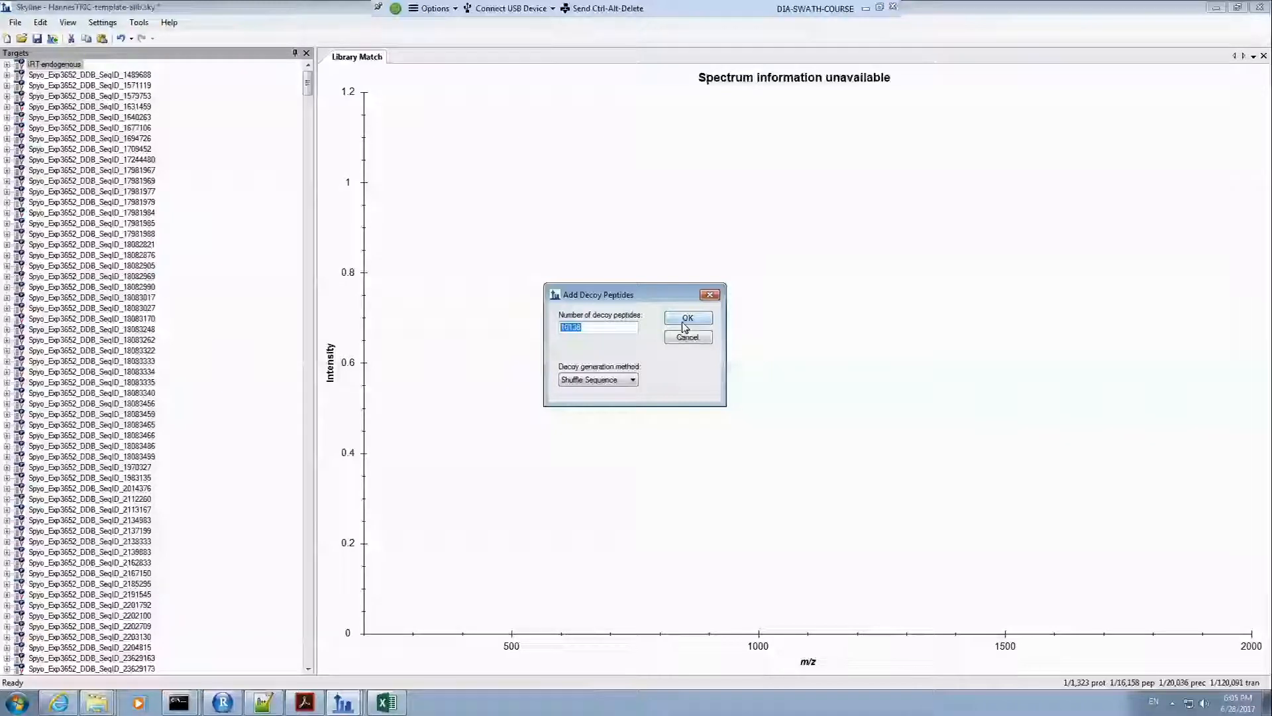
{"action": "left_click", "coordinate": [686, 320]}
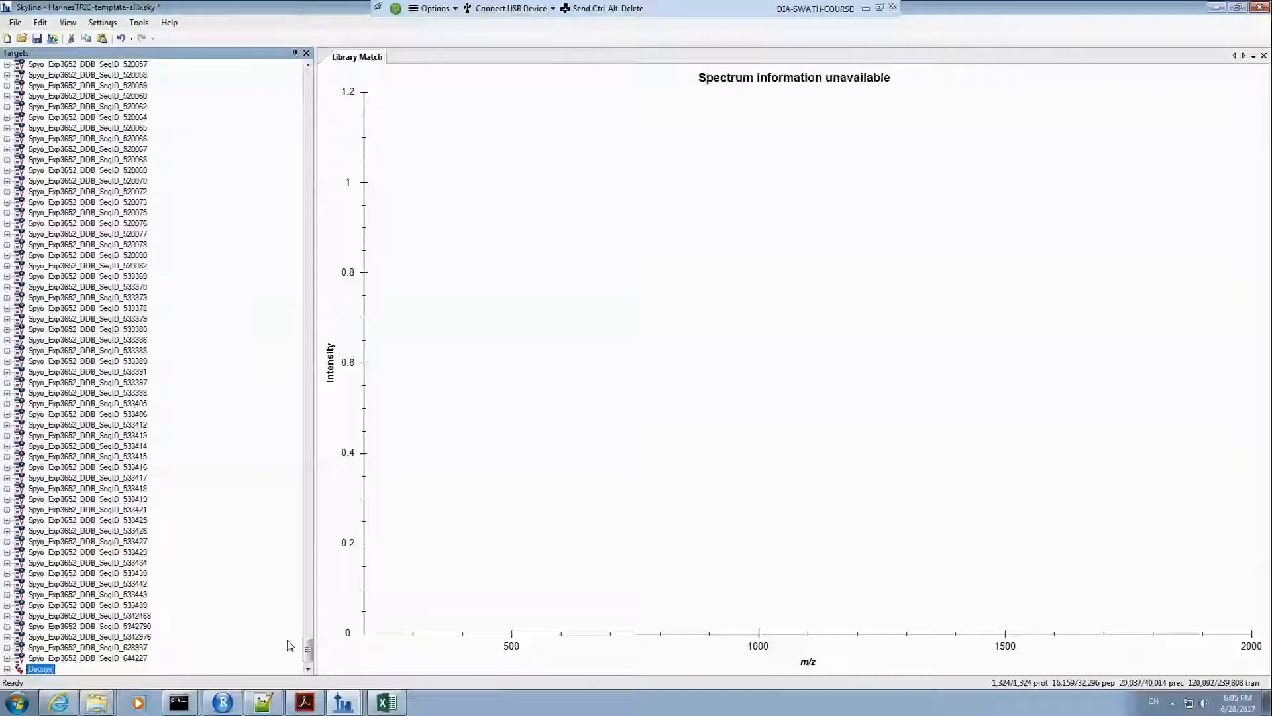
Step: Save the alib document under the new name HannesTRIC-alib.sky with the iRT-endogenous group selected, and close its window
{"action": "left_click_drag", "start_coordinate": [309, 656], "coordinate": [309, 63]}
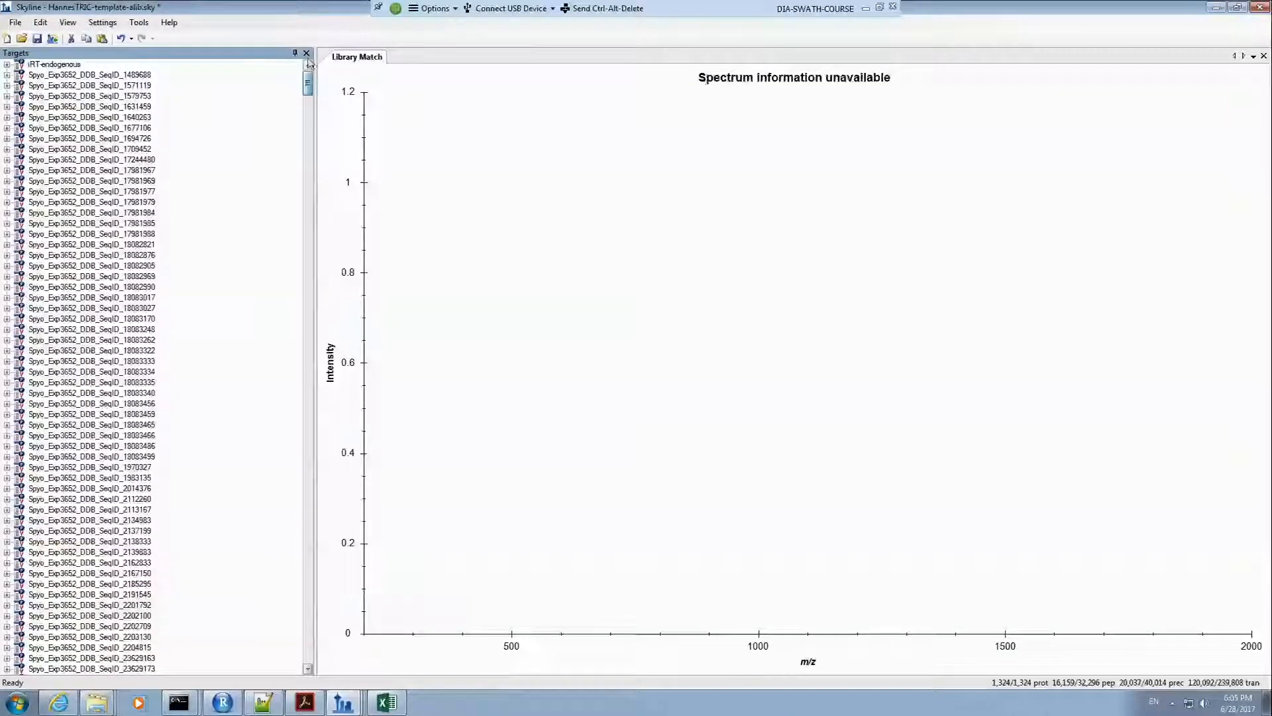
{"action": "left_click", "coordinate": [60, 65]}
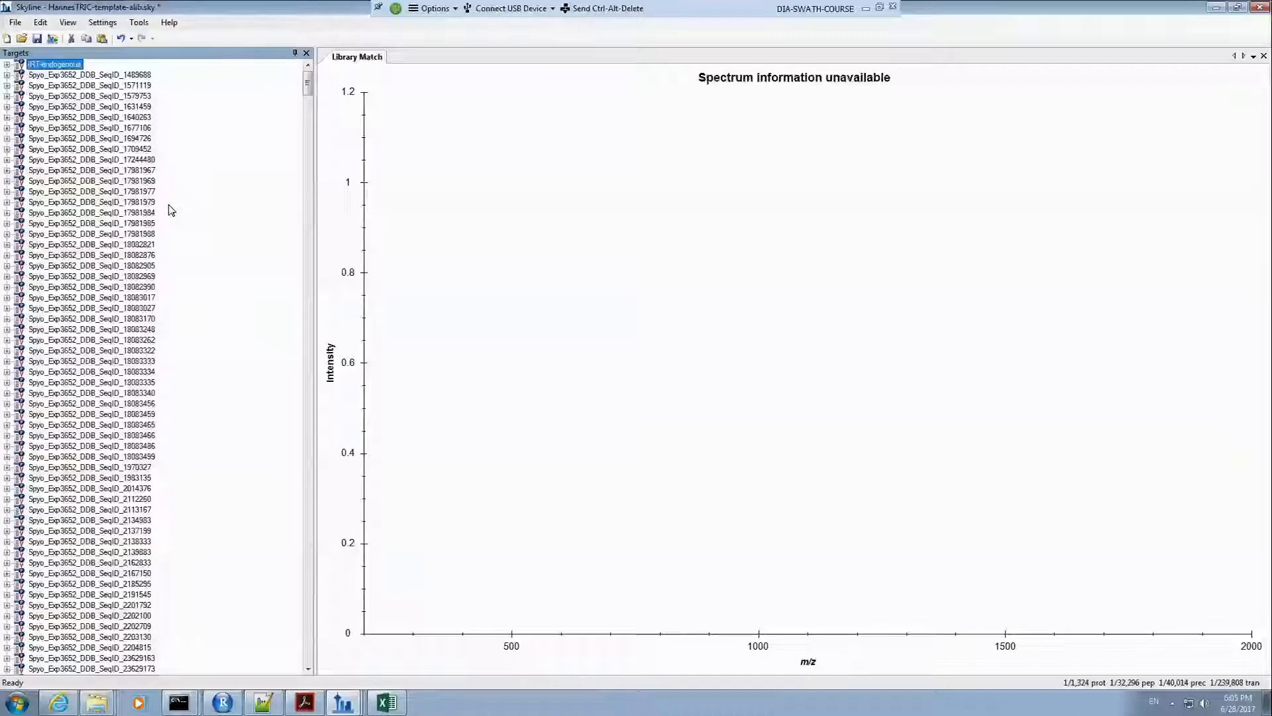
{"action": "left_click", "coordinate": [15, 22]}
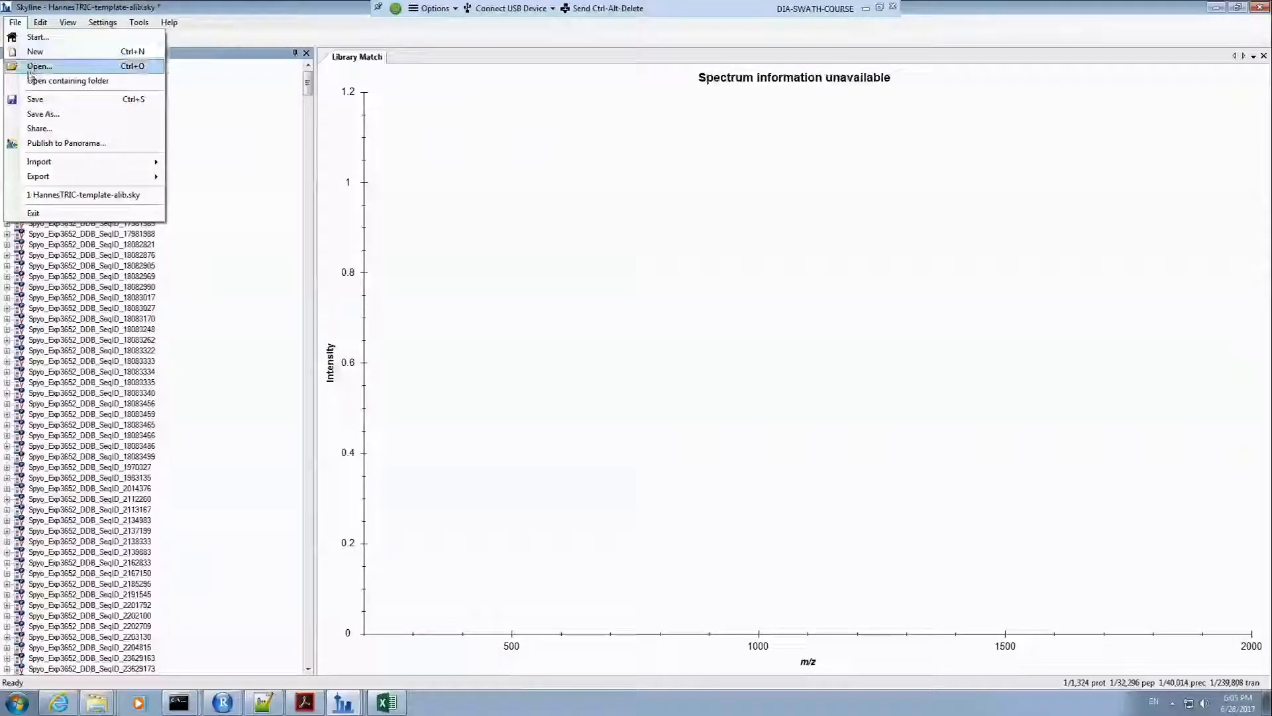
{"action": "left_click", "coordinate": [43, 114]}
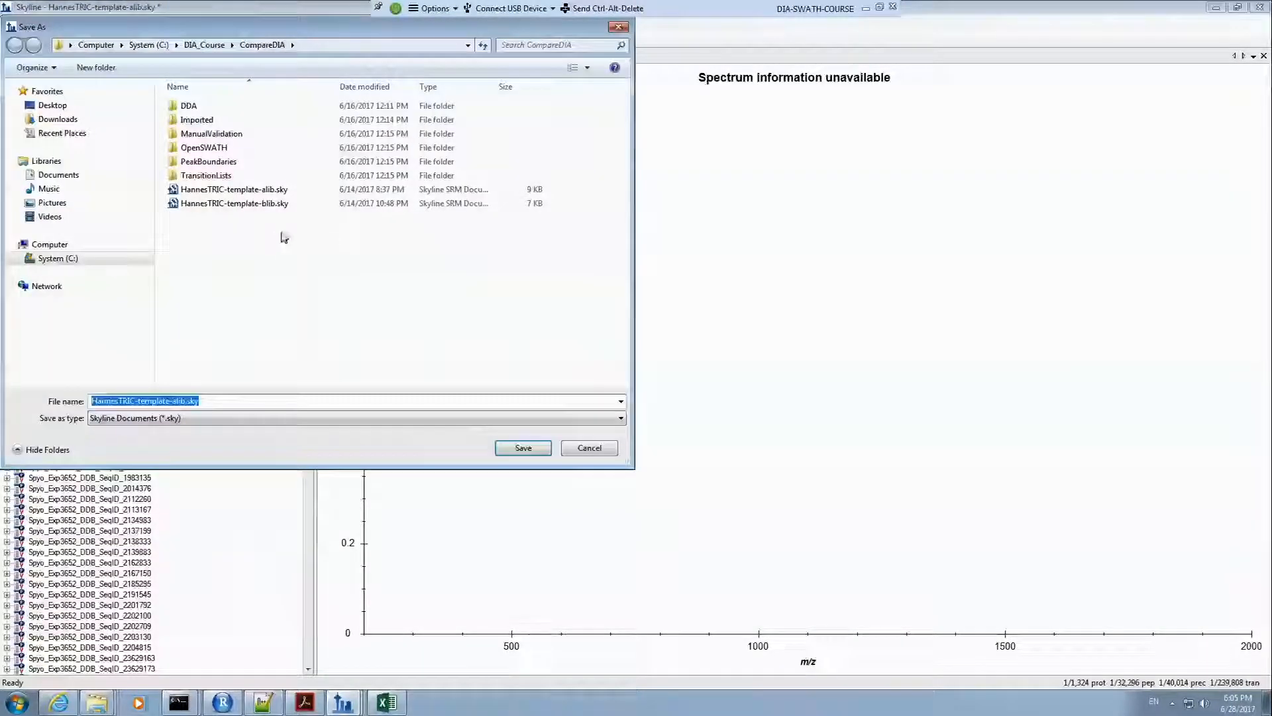
{"action": "left_click", "coordinate": [175, 402]}
{"action": "key", "text": "BackSpace"}
{"action": "key", "text": "BackSpace"}
{"action": "key", "text": "BackSpace"}
{"action": "key", "text": "BackSpace"}
{"action": "key", "text": "BackSpace"}
{"action": "key", "text": "BackSpace"}
{"action": "key", "text": "BackSpace"}
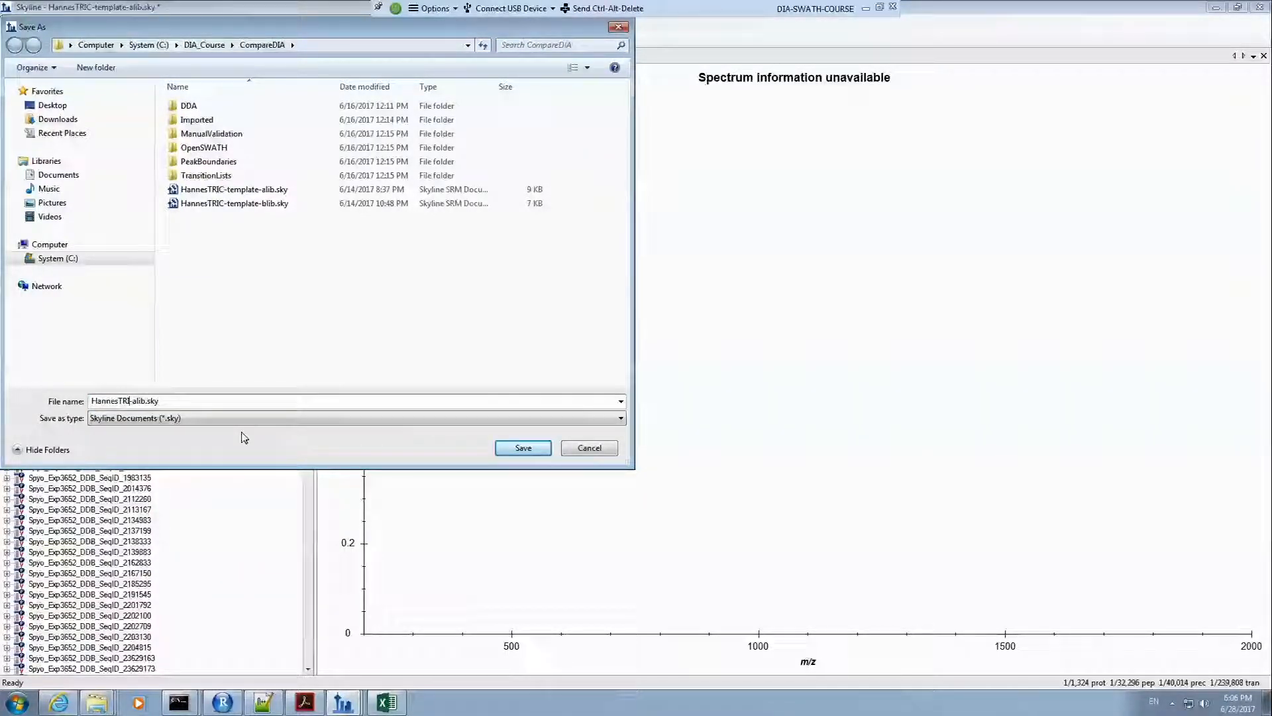
{"action": "left_click", "coordinate": [523, 449]}
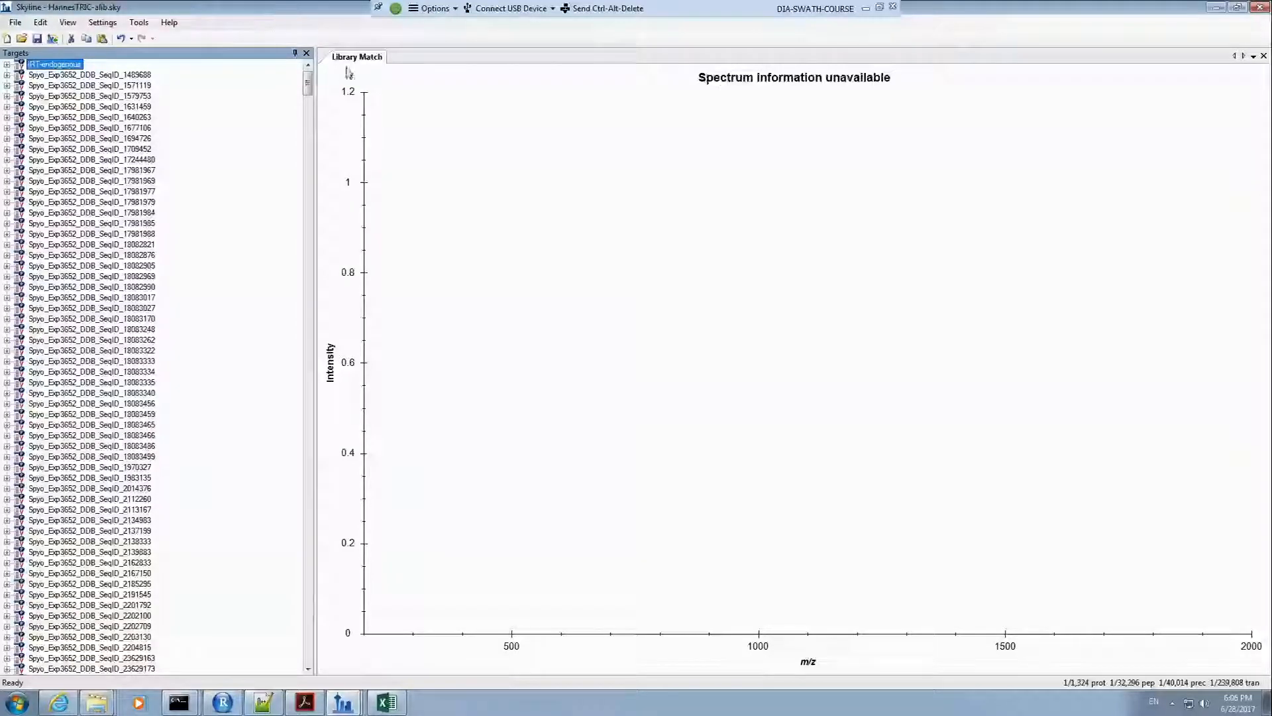
{"action": "left_click", "coordinate": [1260, 7]}
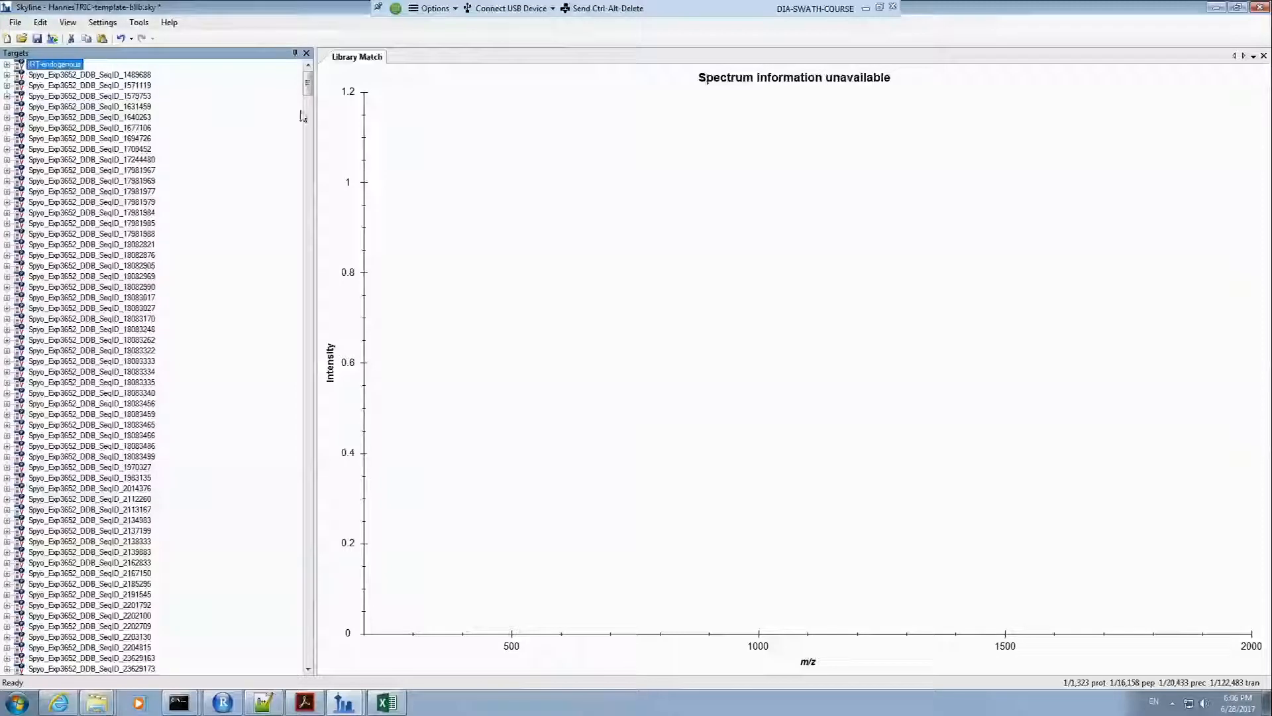
Step: Expand the iRT-endogenous group in the HannesTRIC-template-blib document and examine the library spectra of its first ten peptides
{"action": "left_click", "coordinate": [7, 65]}
{"action": "left_click", "coordinate": [63, 75]}
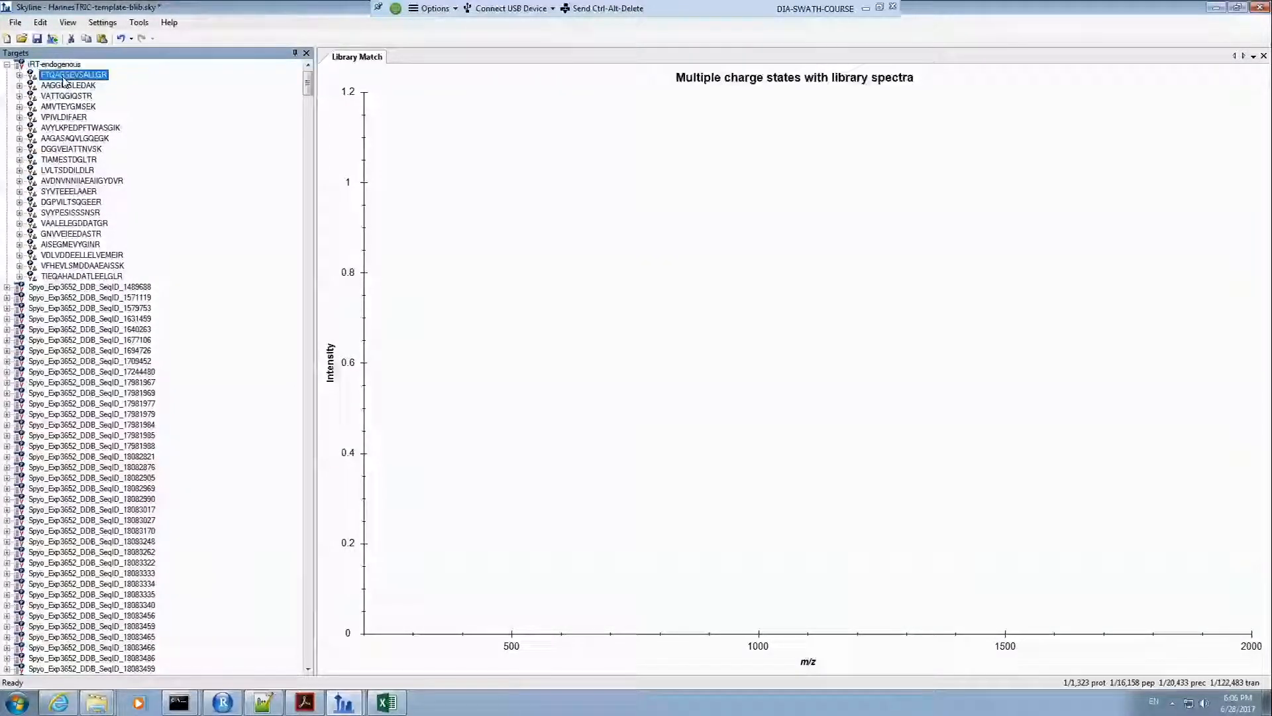
{"action": "key", "text": "Down"}
{"action": "key", "text": "Down"}
{"action": "key", "text": "Down"}
{"action": "key", "text": "Down"}
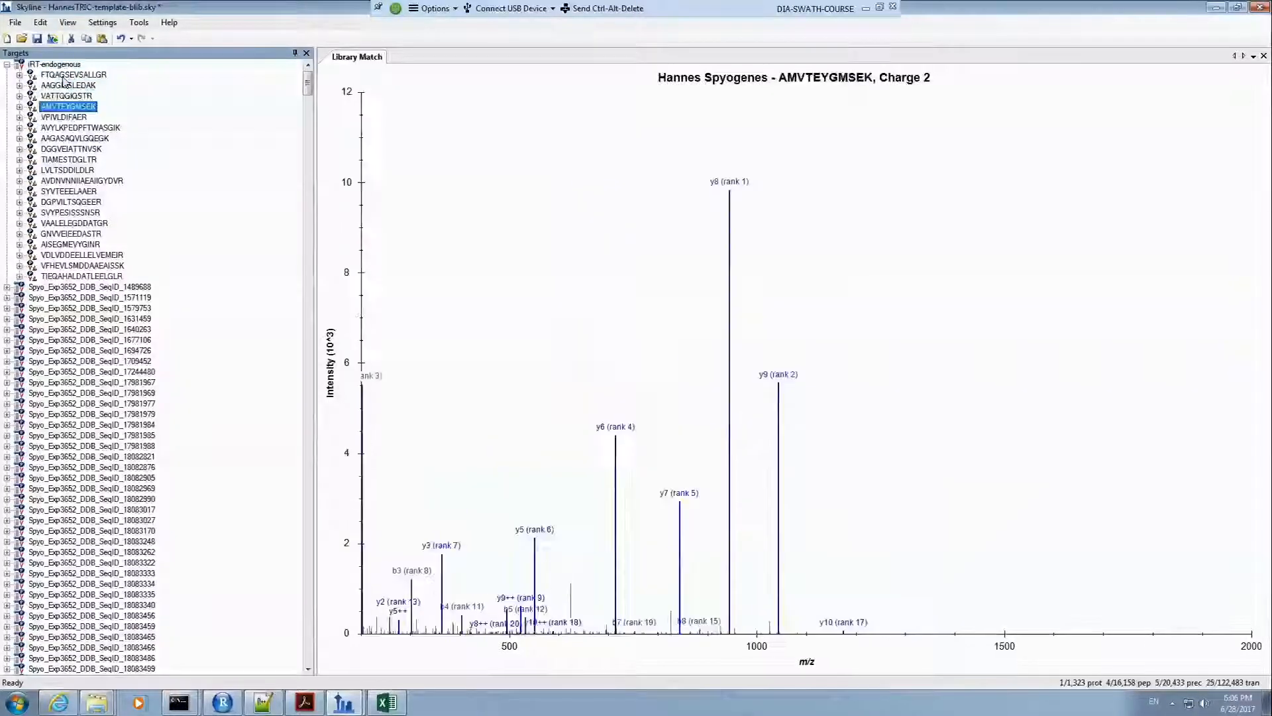
{"action": "key", "text": "Down"}
{"action": "key", "text": "Down"}
{"action": "key", "text": "Down"}
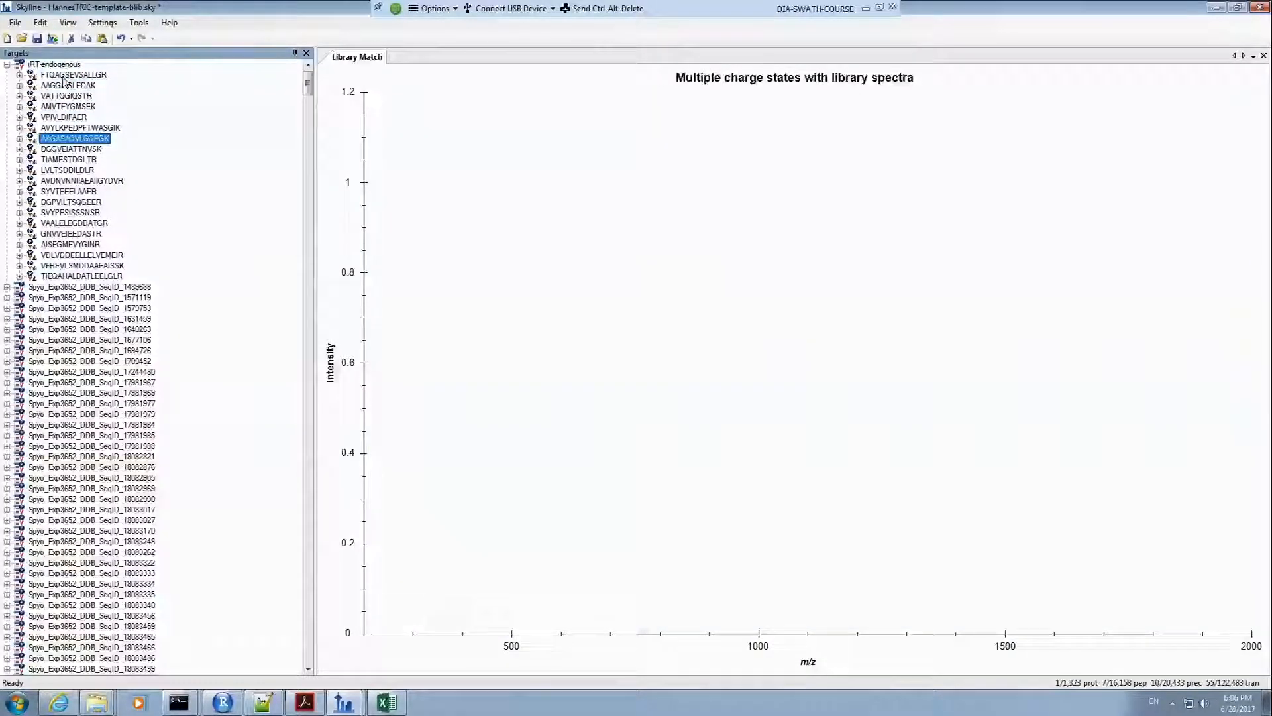
{"action": "key", "text": "Down"}
{"action": "key", "text": "Down"}
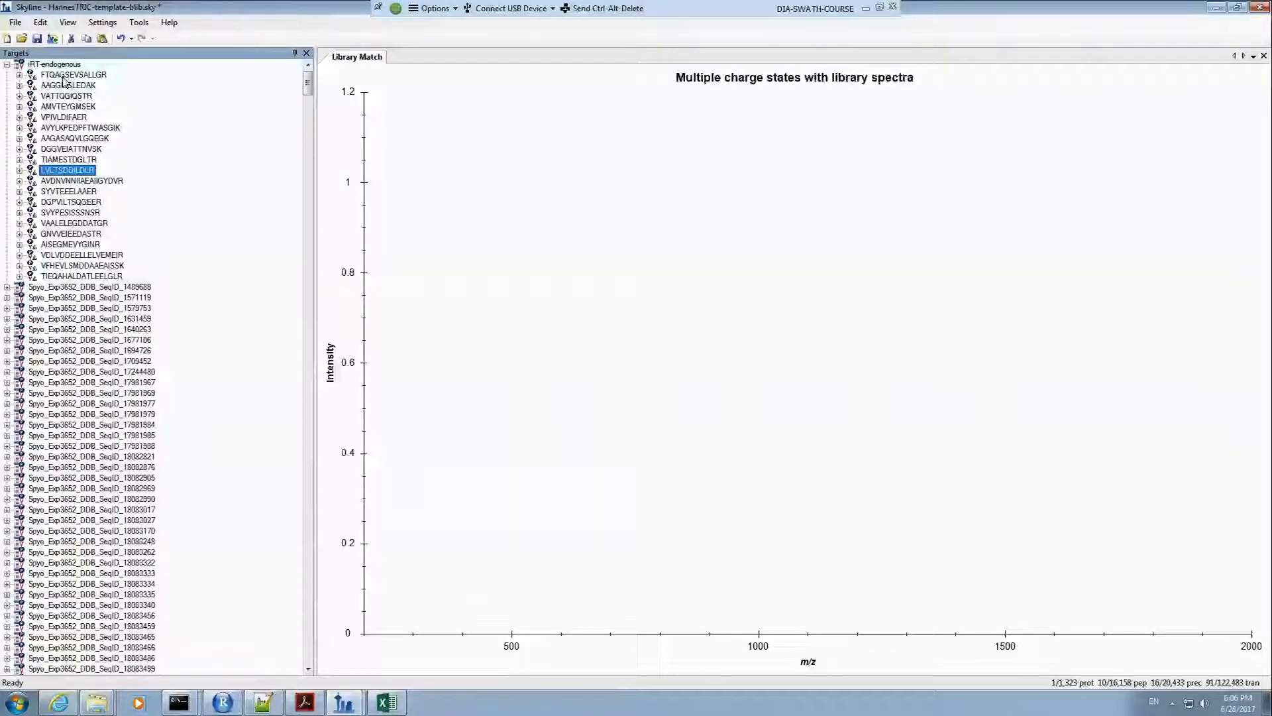
Step: Expand the peptide LVLTSDDILDLR and compare the library spectra of its charge 2 and charge 3 precursors
{"action": "key", "text": "Right"}
{"action": "key", "text": "Down"}
{"action": "key", "text": "Down"}
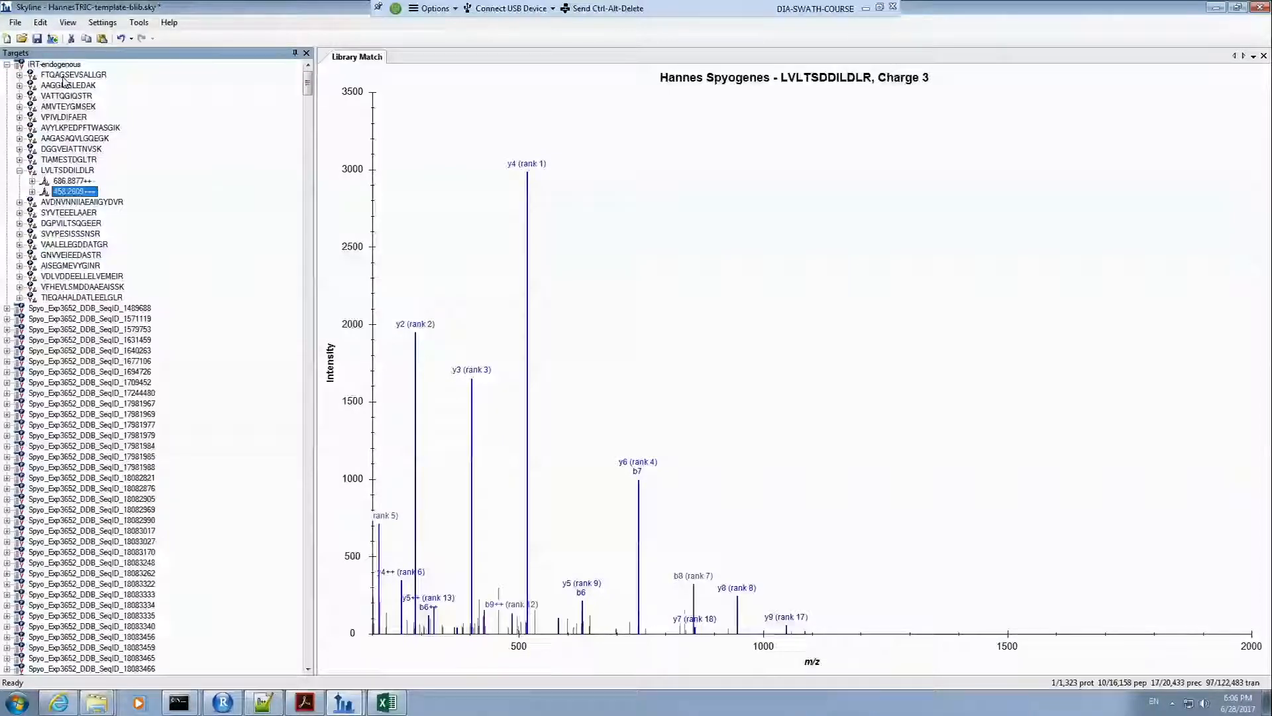
{"action": "key", "text": "Up"}
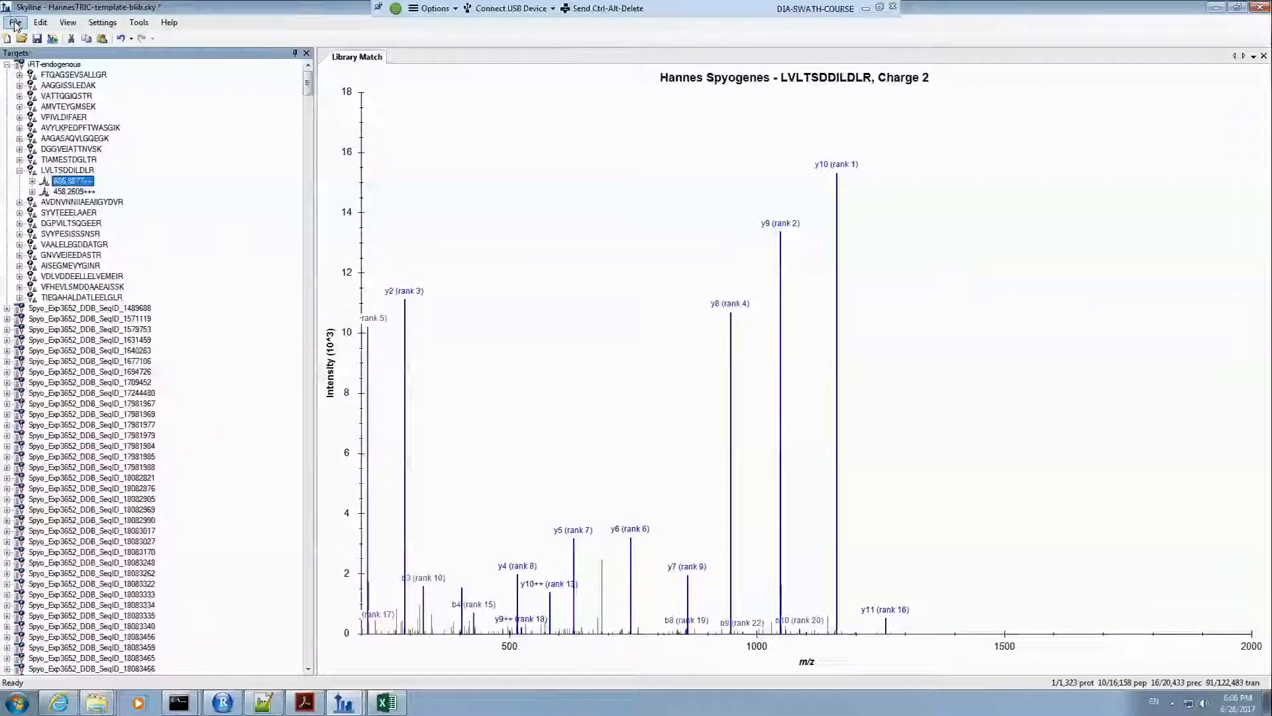
Step: Start another Skyline instance and open the recent document HannesTRIC-alib.sky in it
{"action": "left_click", "coordinate": [18, 707]}
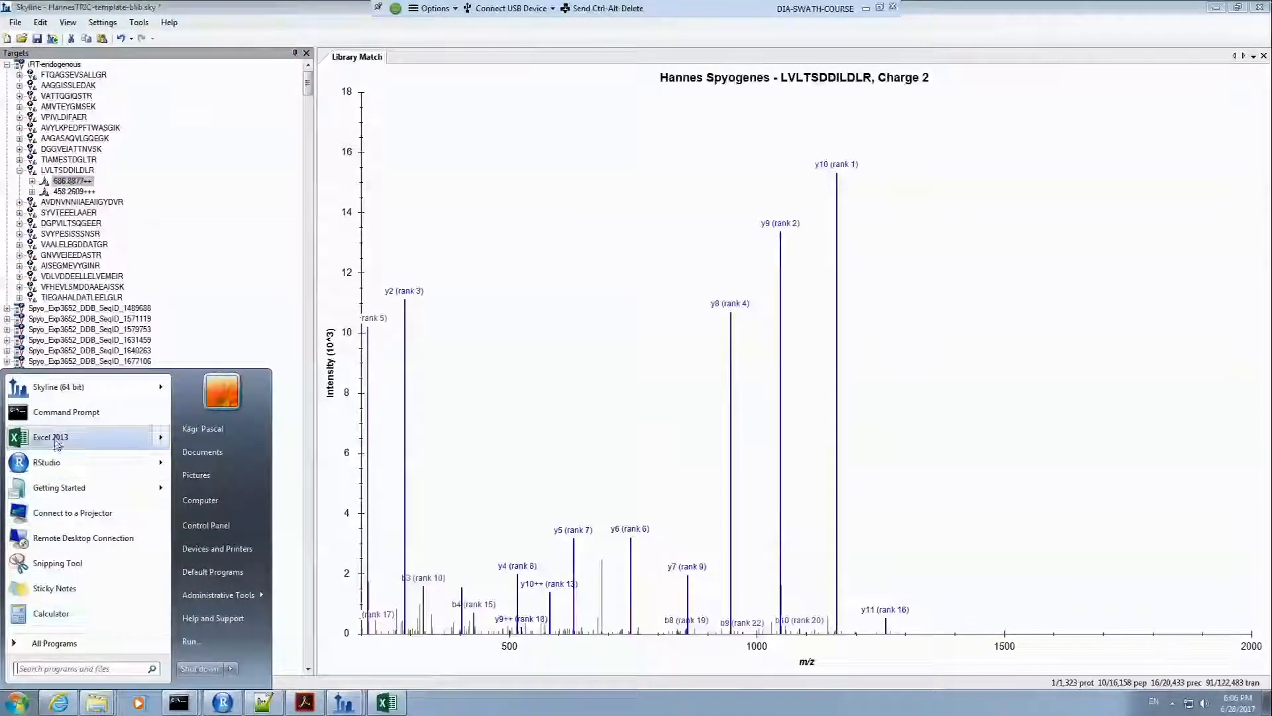
{"action": "left_click", "coordinate": [58, 388]}
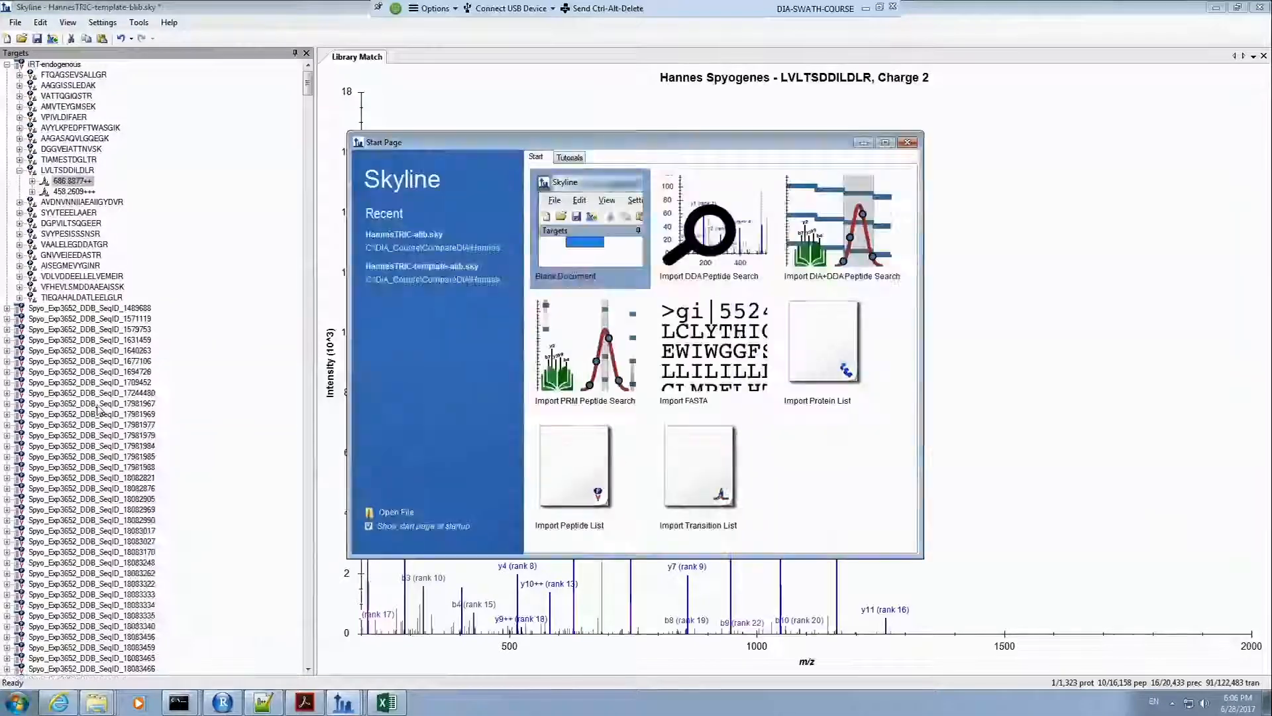
{"action": "left_click", "coordinate": [432, 246]}
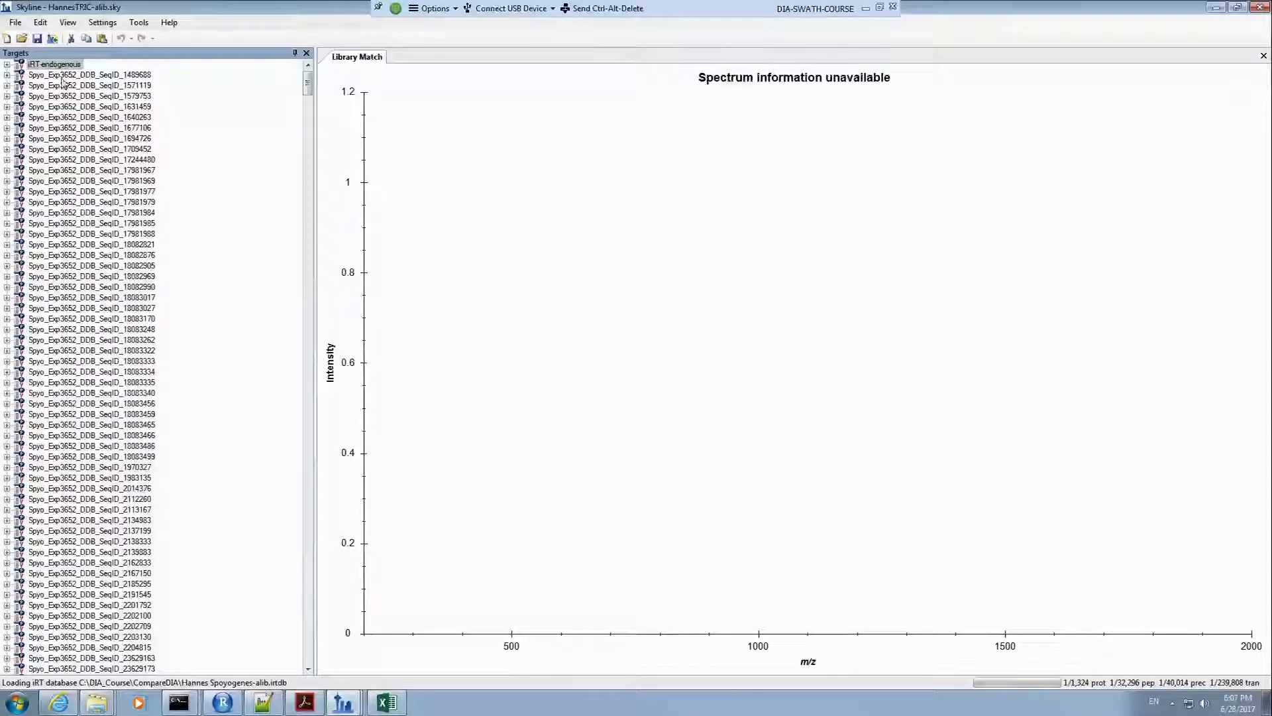
Step: Expand the iRT-endogenous group in HannesTRIC-alib and examine the assay library spectra of its first peptides
{"action": "left_click", "coordinate": [7, 64]}
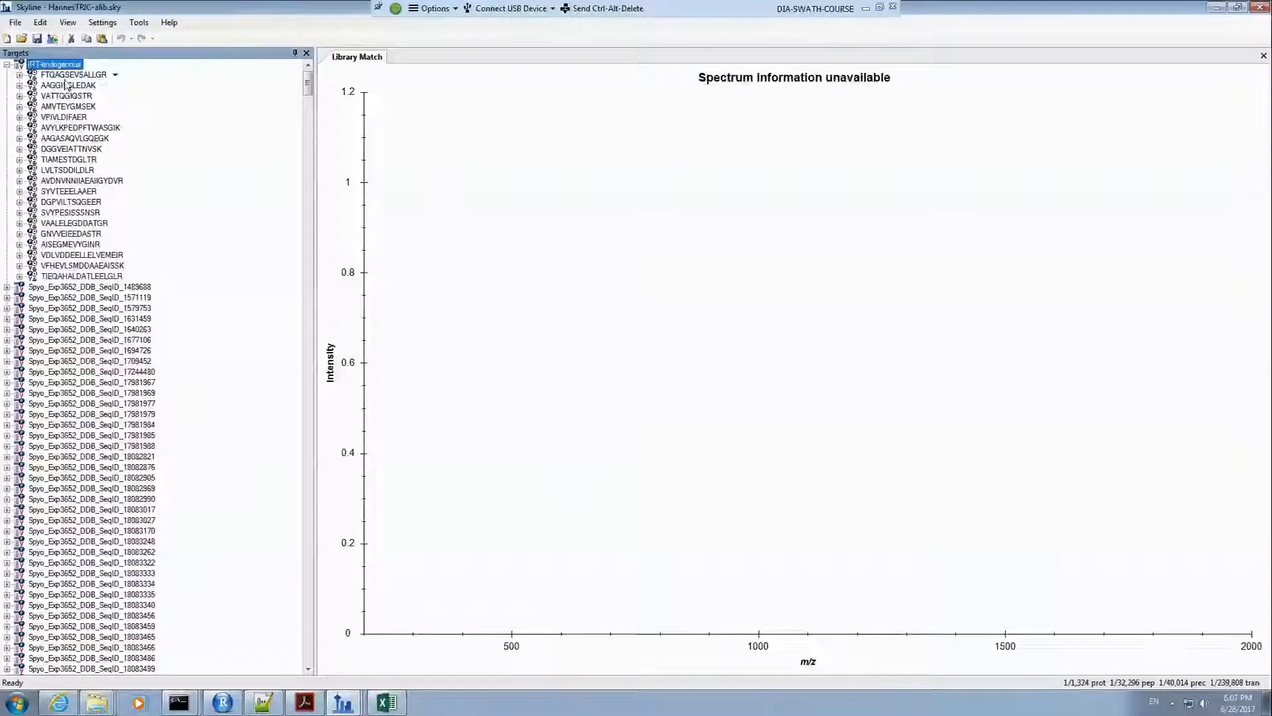
{"action": "key", "text": "Down"}
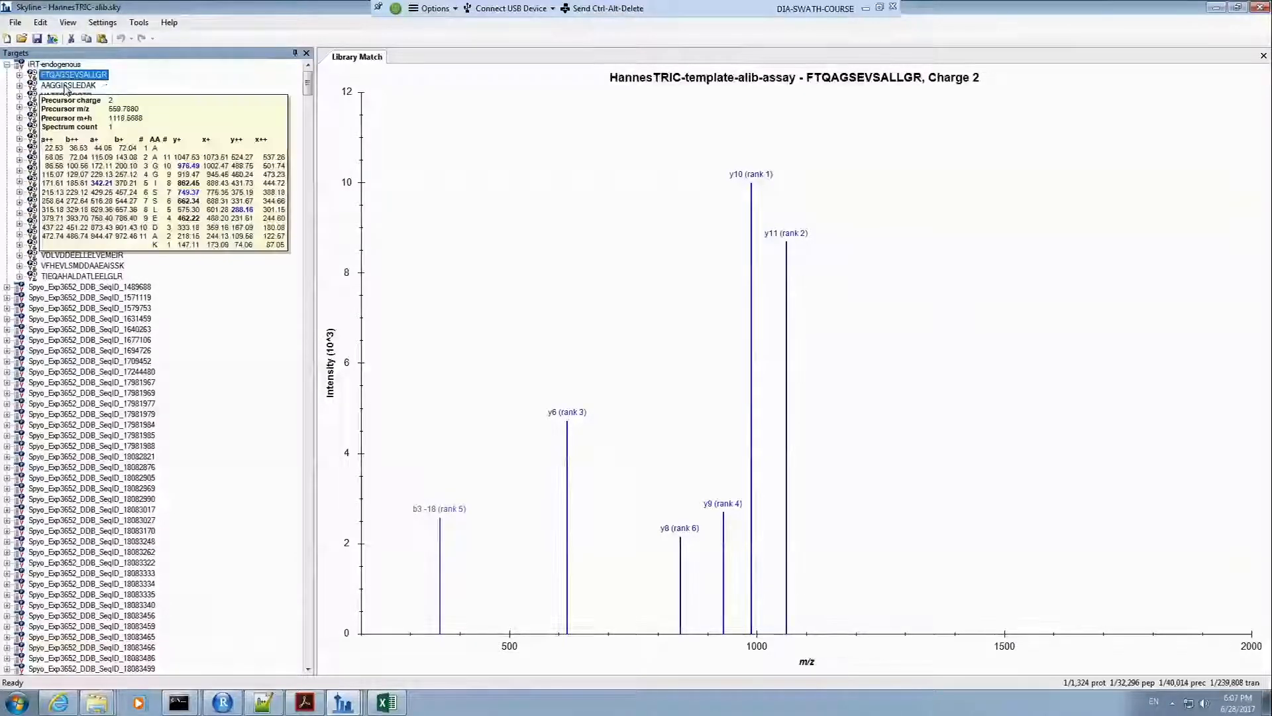
{"action": "key", "text": "Down"}
{"action": "key", "text": "Down"}
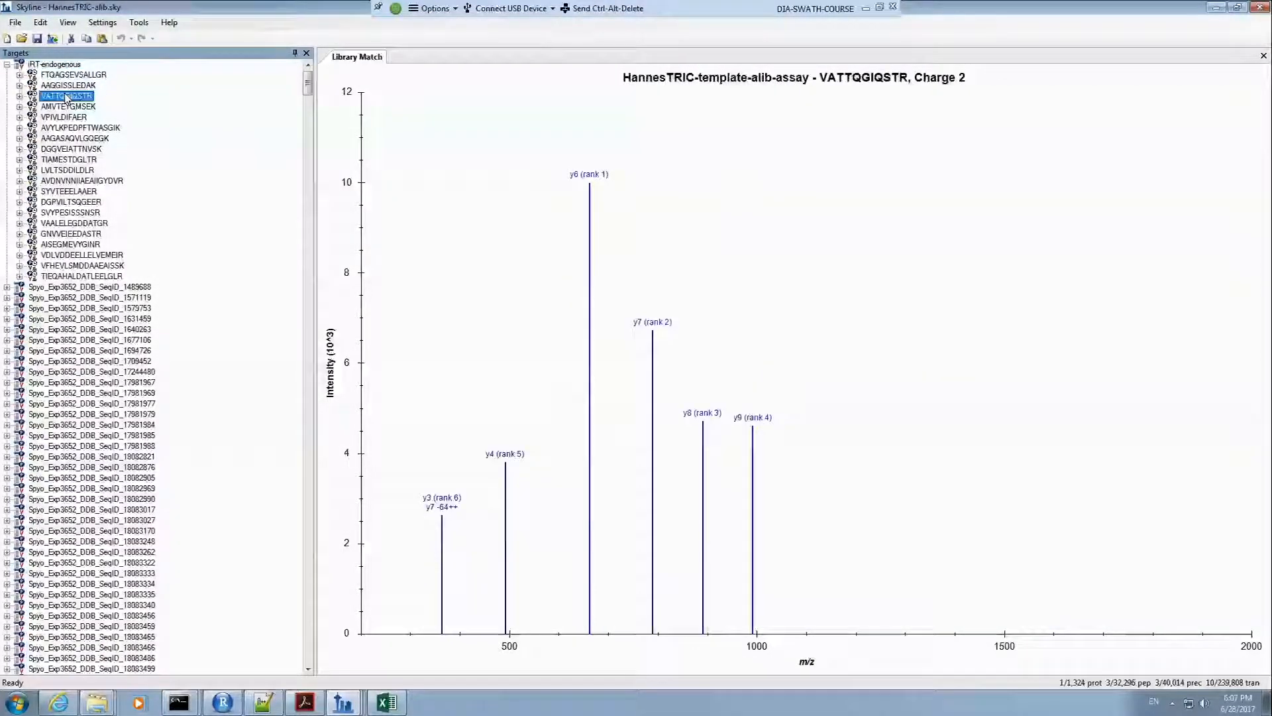
{"action": "key", "text": "Down"}
{"action": "key", "text": "Down"}
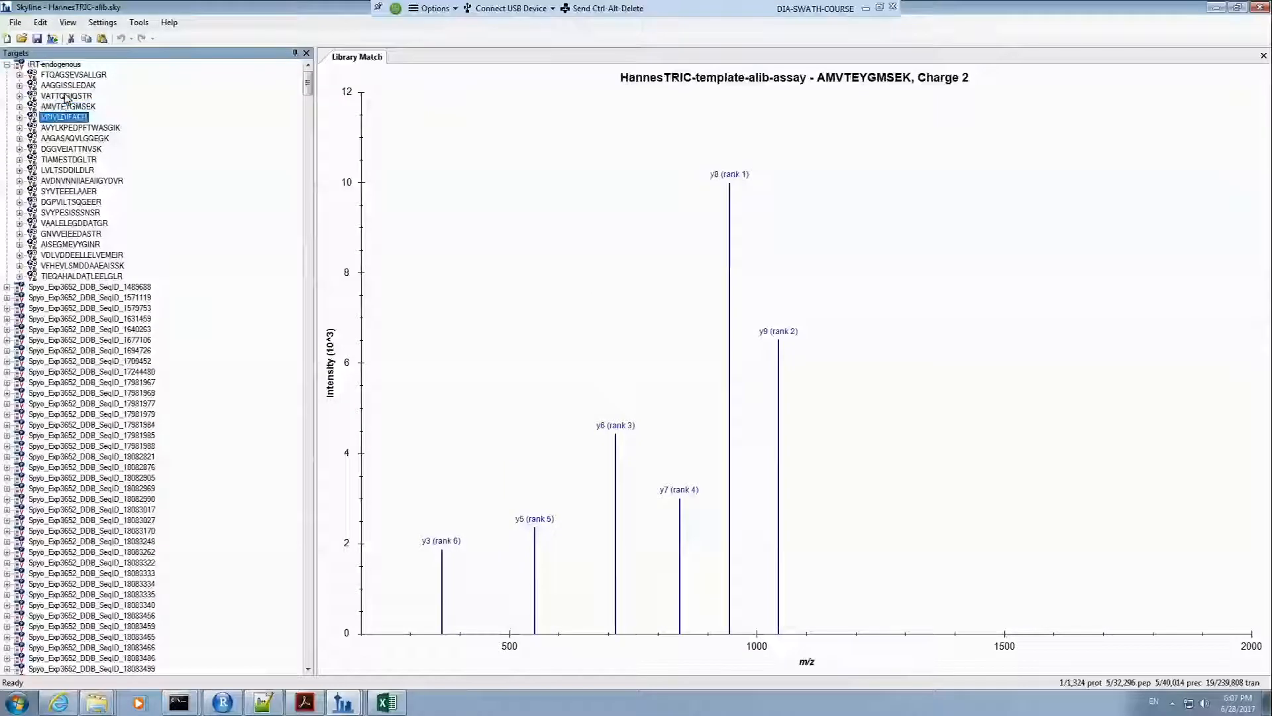
{"action": "key", "text": "Down"}
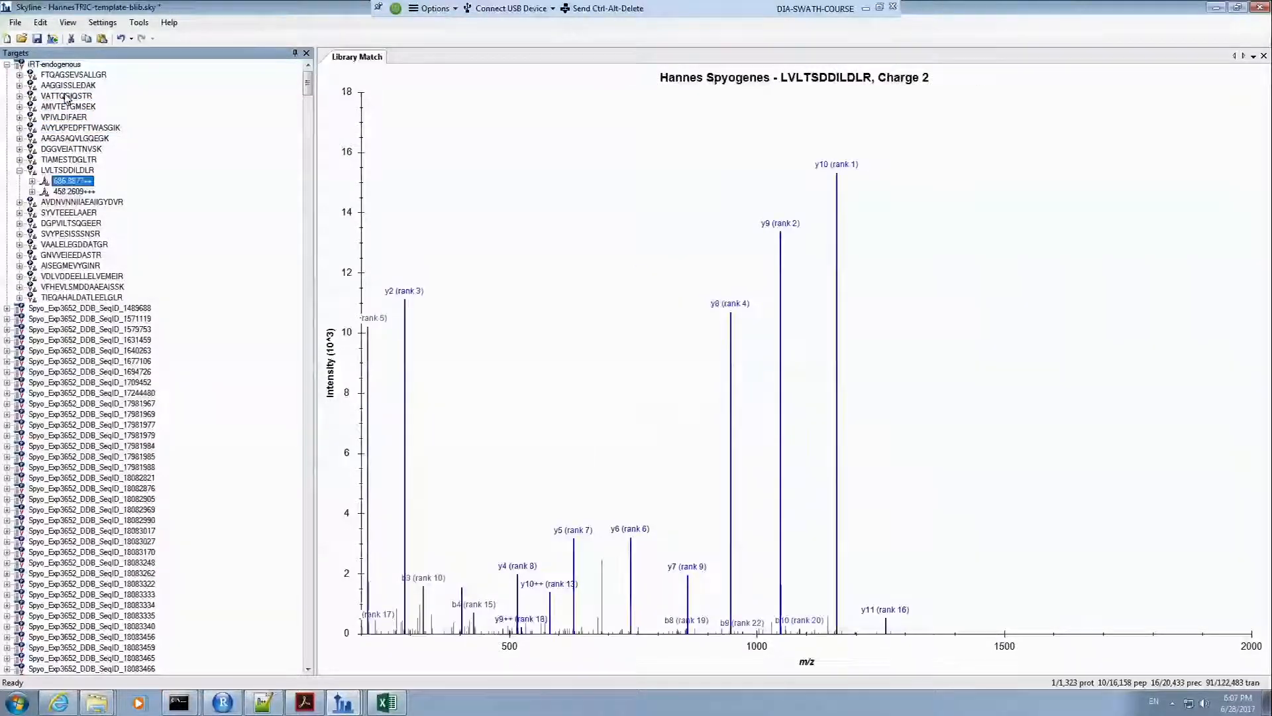
Step: In HannesTRIC-template-blib, view the charge 2 library spectrum of AVDNVNNIIAEAIIGYDVR and collapse the expanded peptides
{"action": "key", "text": "Down"}
{"action": "key", "text": "Down"}
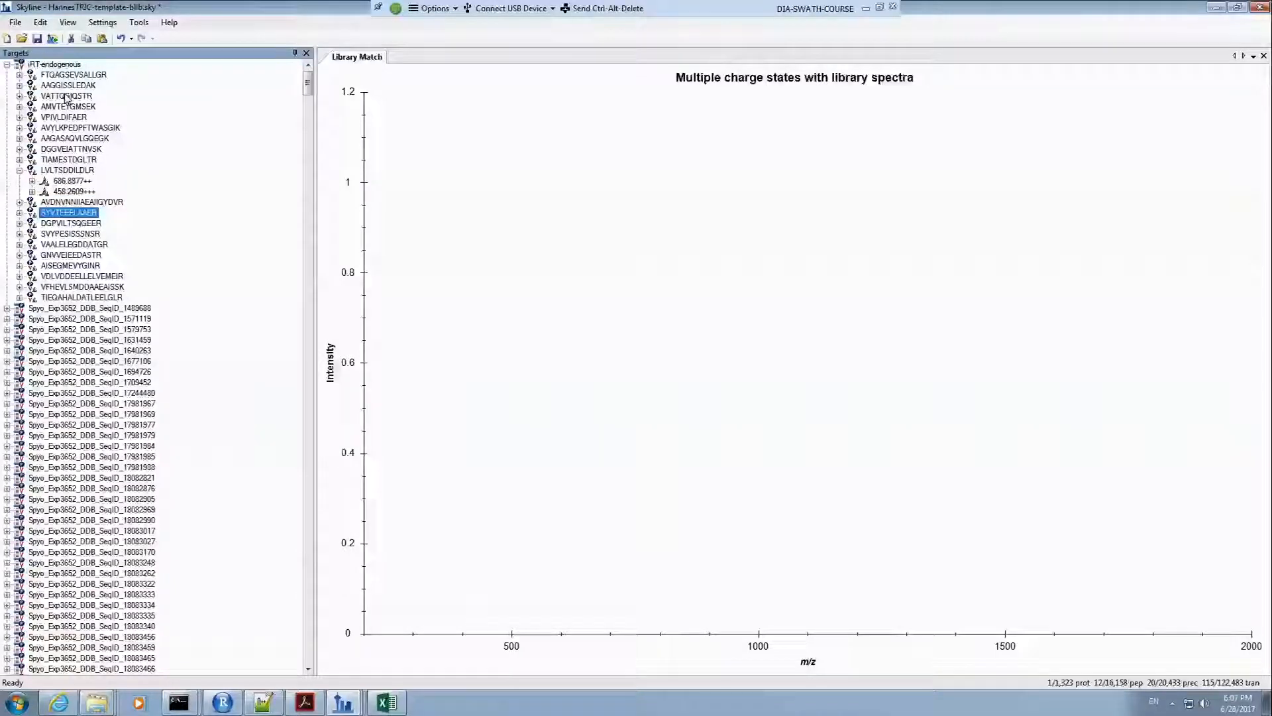
{"action": "key", "text": "Right"}
{"action": "key", "text": "Down"}
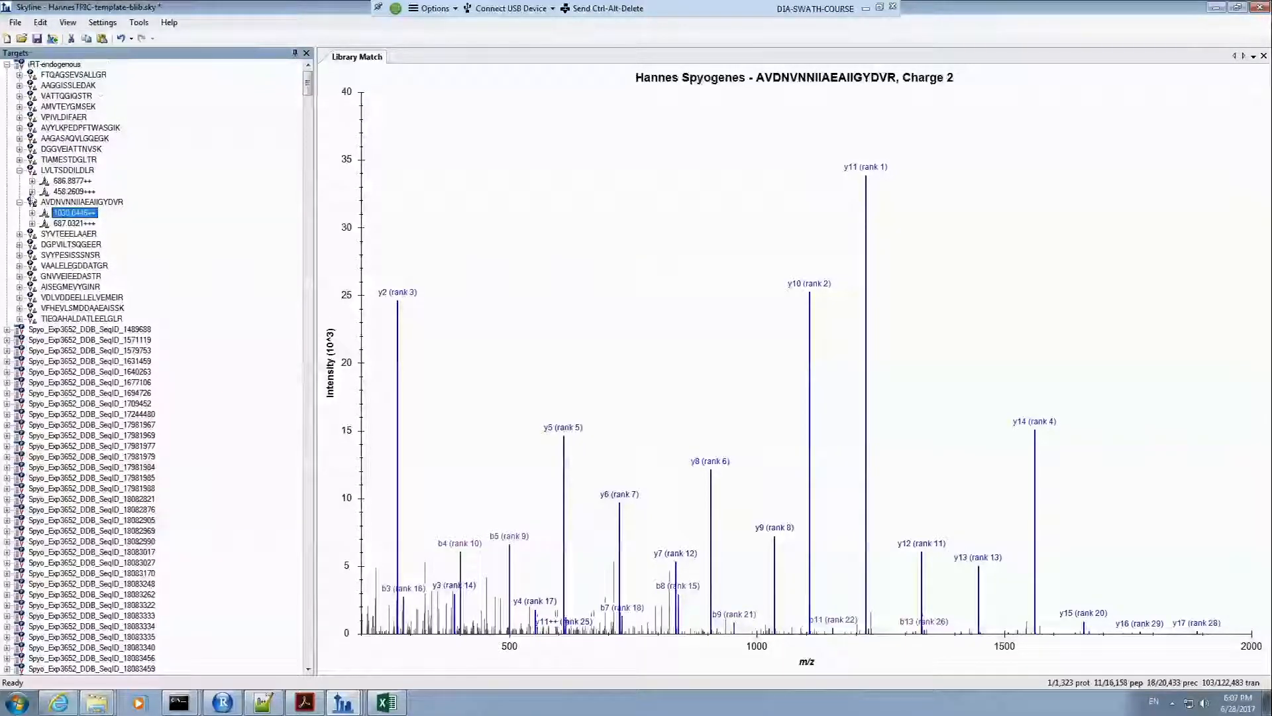
{"action": "left_click", "coordinate": [19, 201]}
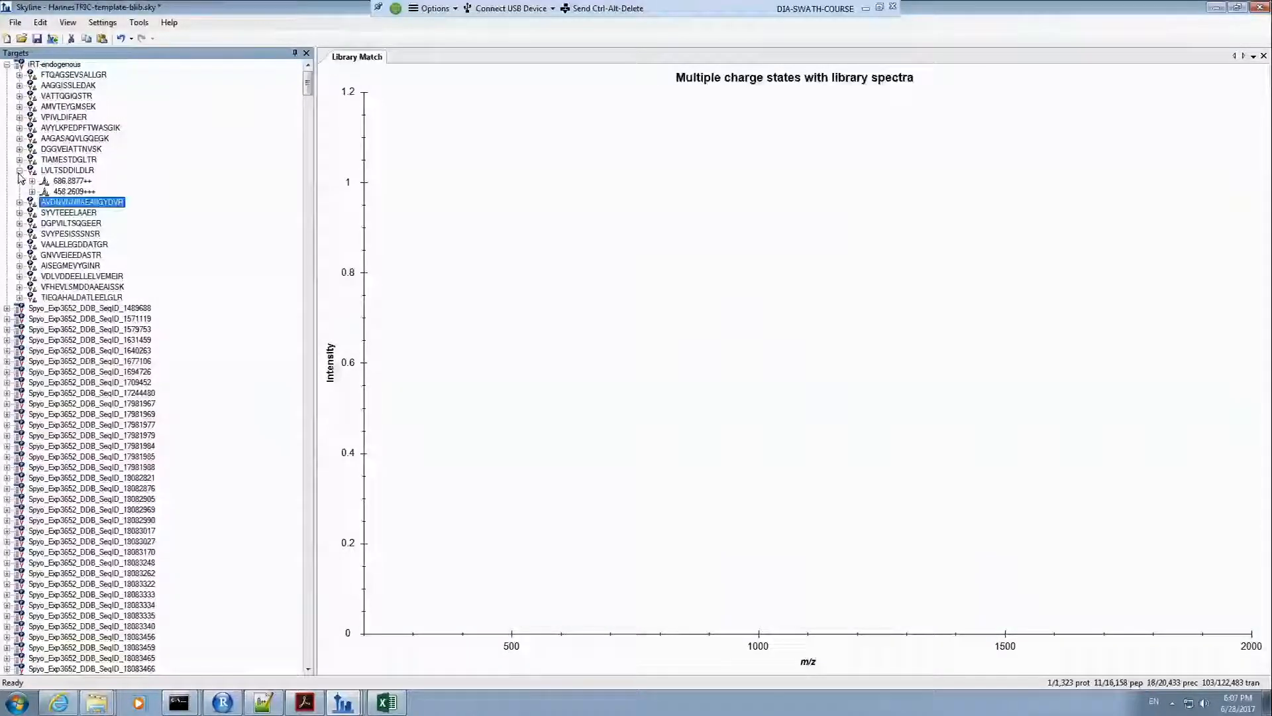
{"action": "left_click", "coordinate": [20, 169]}
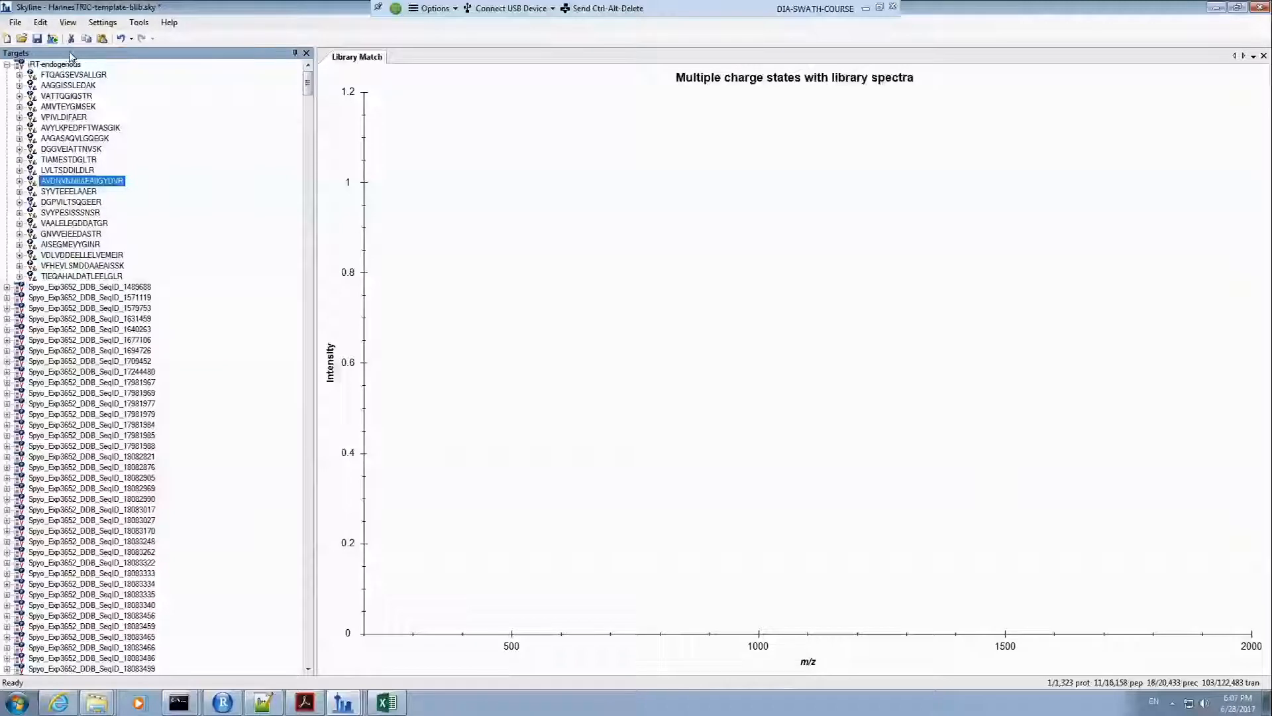
{"action": "scroll", "coordinate": [311, 196], "scroll_direction": "down", "scroll_amount": 5}
{"action": "left_click_drag", "start_coordinate": [309, 192], "coordinate": [310, 344]}
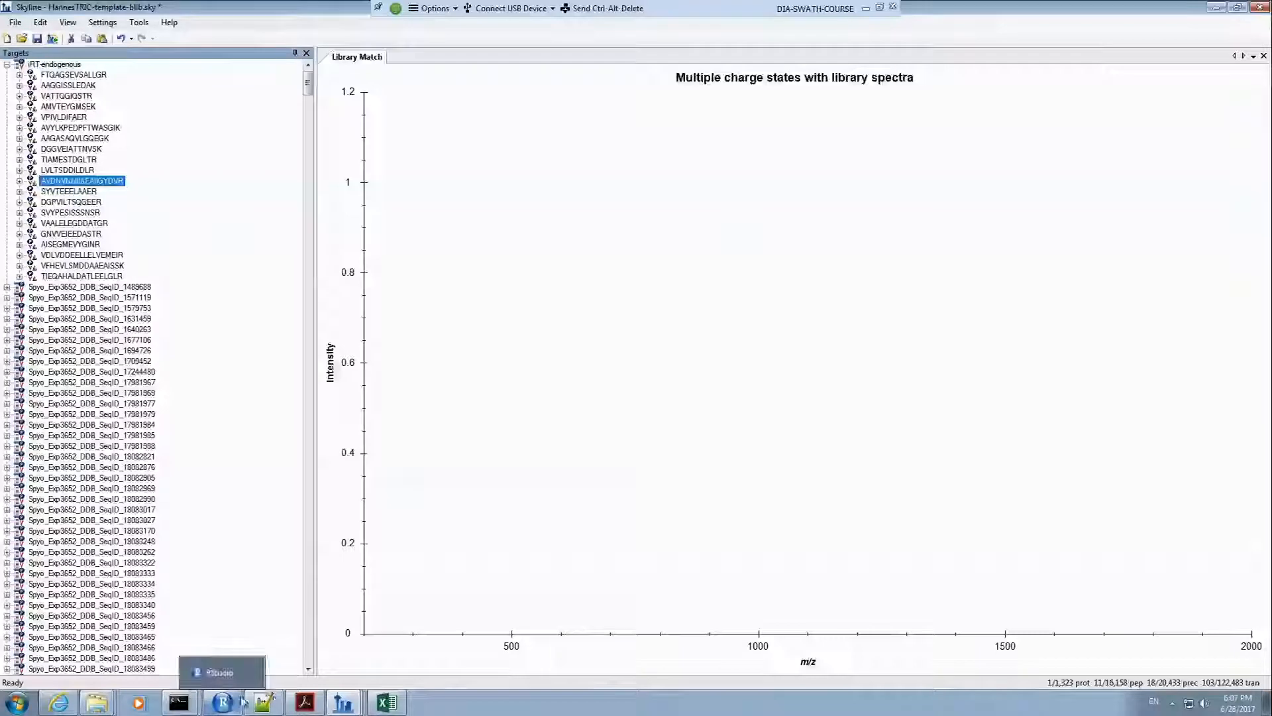
Step: Switch to the hands-on notes PDF in Adobe Acrobat Reader and check the bulleted workflow instructions on page 5
{"action": "mouse_move", "coordinate": [306, 704]}
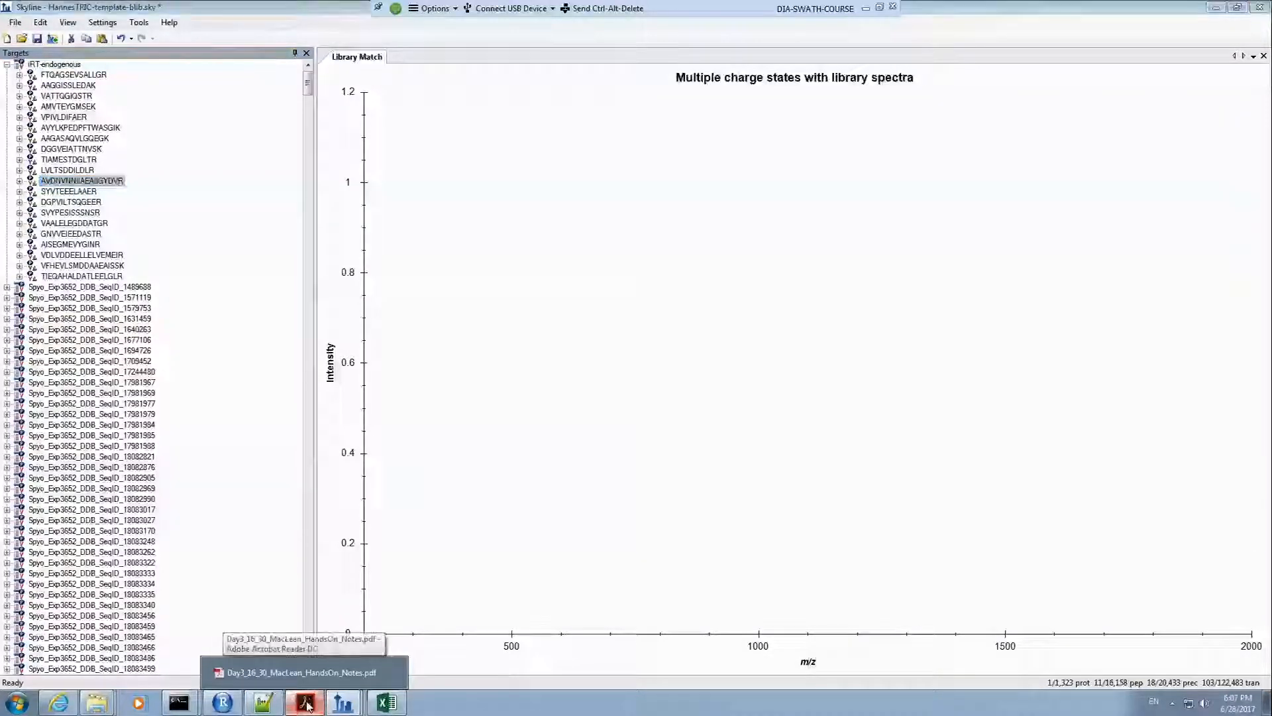
{"action": "left_click", "coordinate": [306, 705]}
{"action": "scroll", "coordinate": [600, 325], "scroll_direction": "down", "scroll_amount": 3}
{"action": "scroll", "coordinate": [600, 328], "scroll_direction": "down", "scroll_amount": 10}
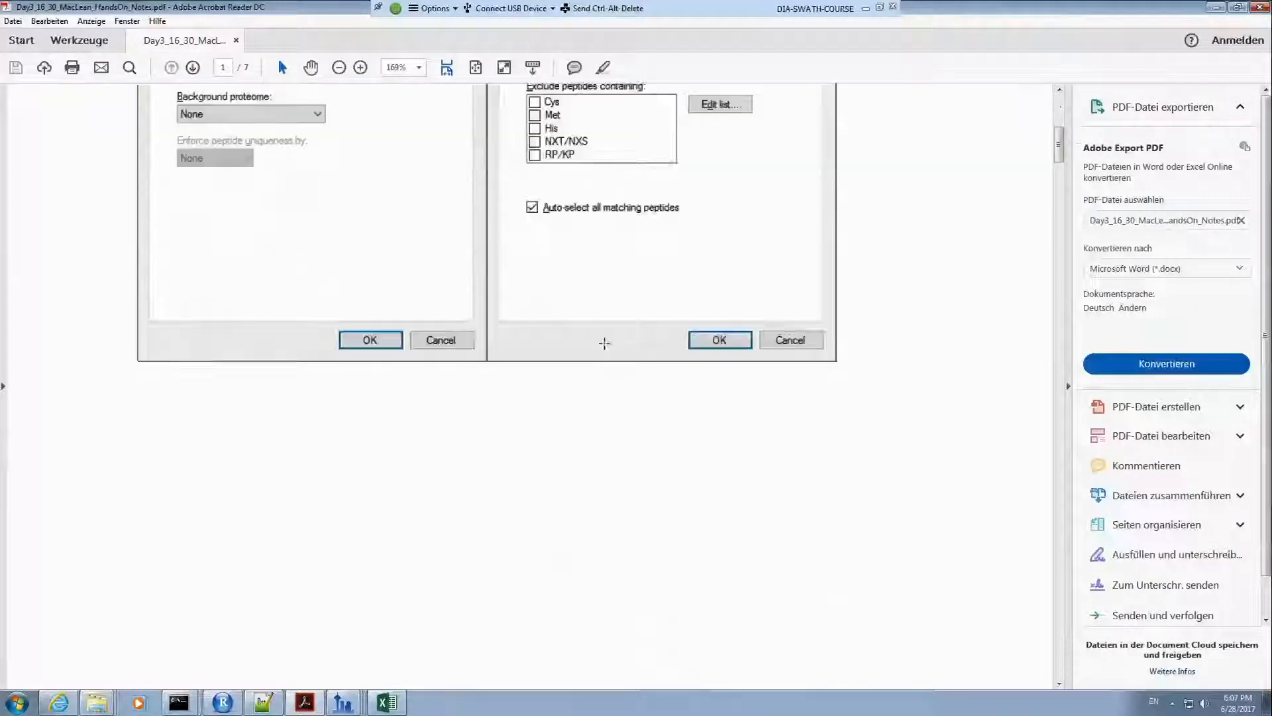
{"action": "left_click_drag", "start_coordinate": [1060, 180], "coordinate": [1078, 434]}
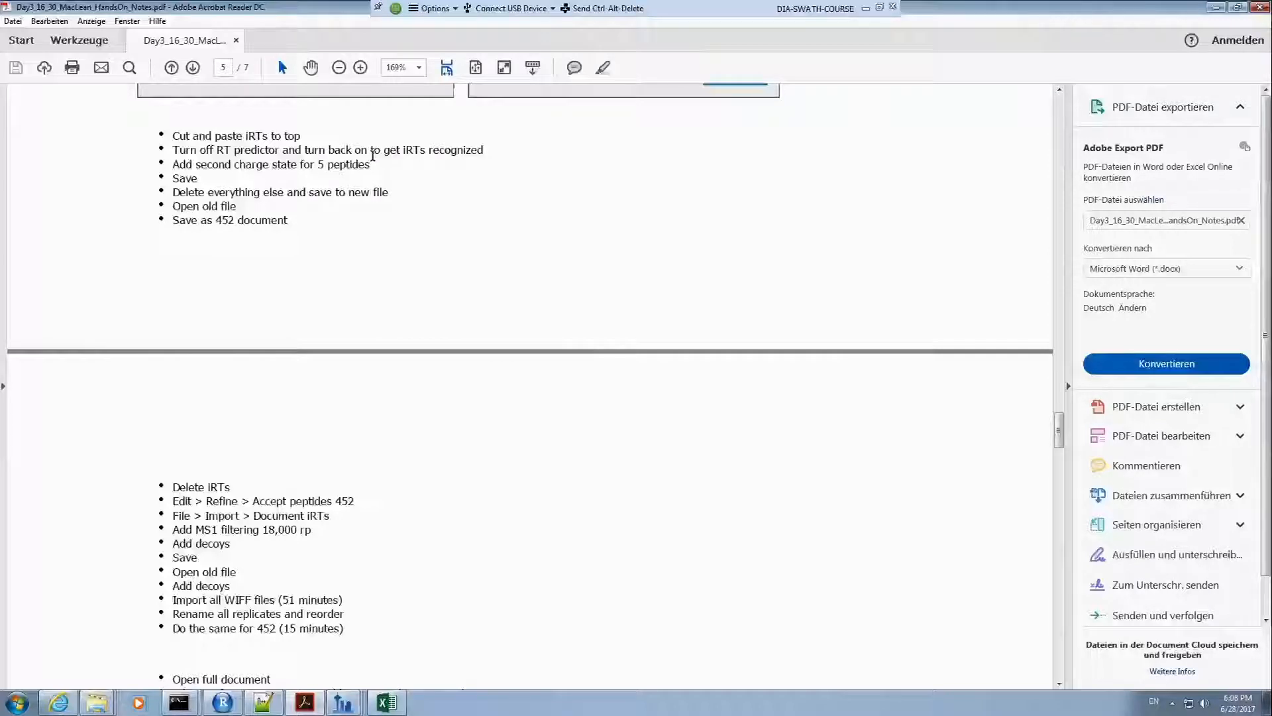
{"action": "scroll", "coordinate": [377, 162], "scroll_direction": "up", "scroll_amount": 1}
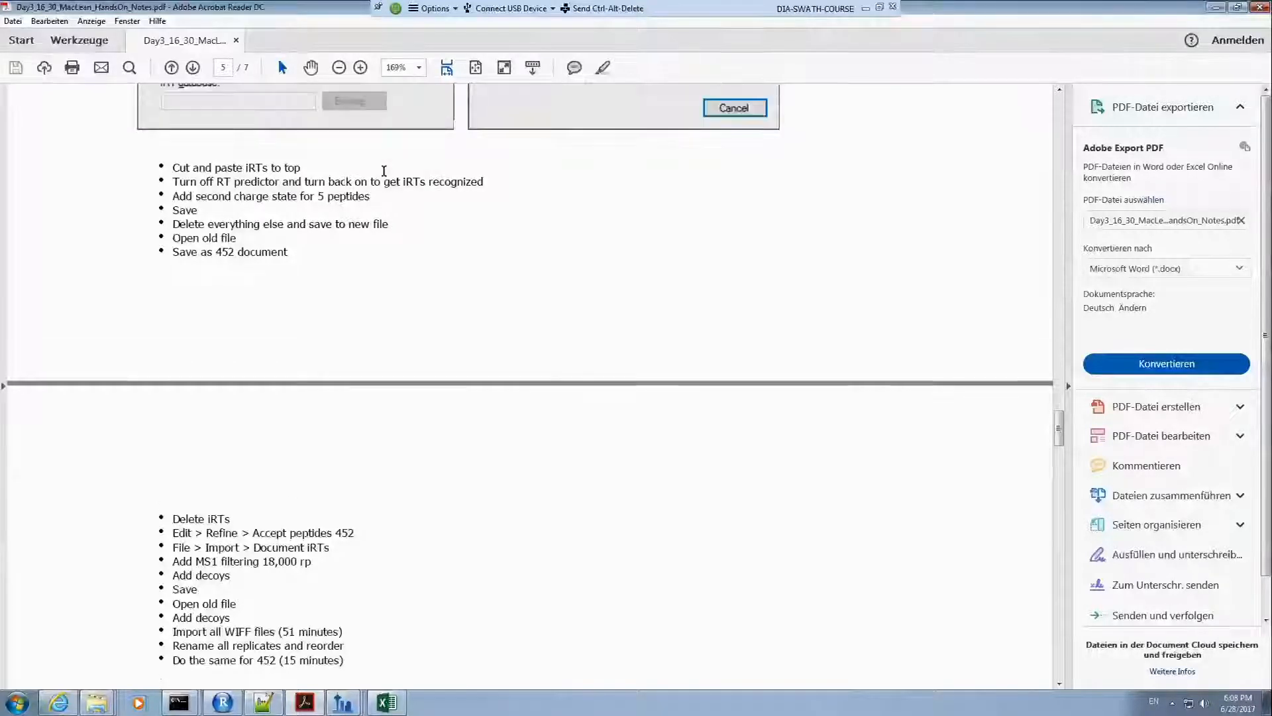
Step: Return to HannesTRIC-template-blib in Skyline, add decoy peptides with the offered settings, and select the iRT-endogenous group at the start of the targets
{"action": "key", "text": "alt+Tab"}
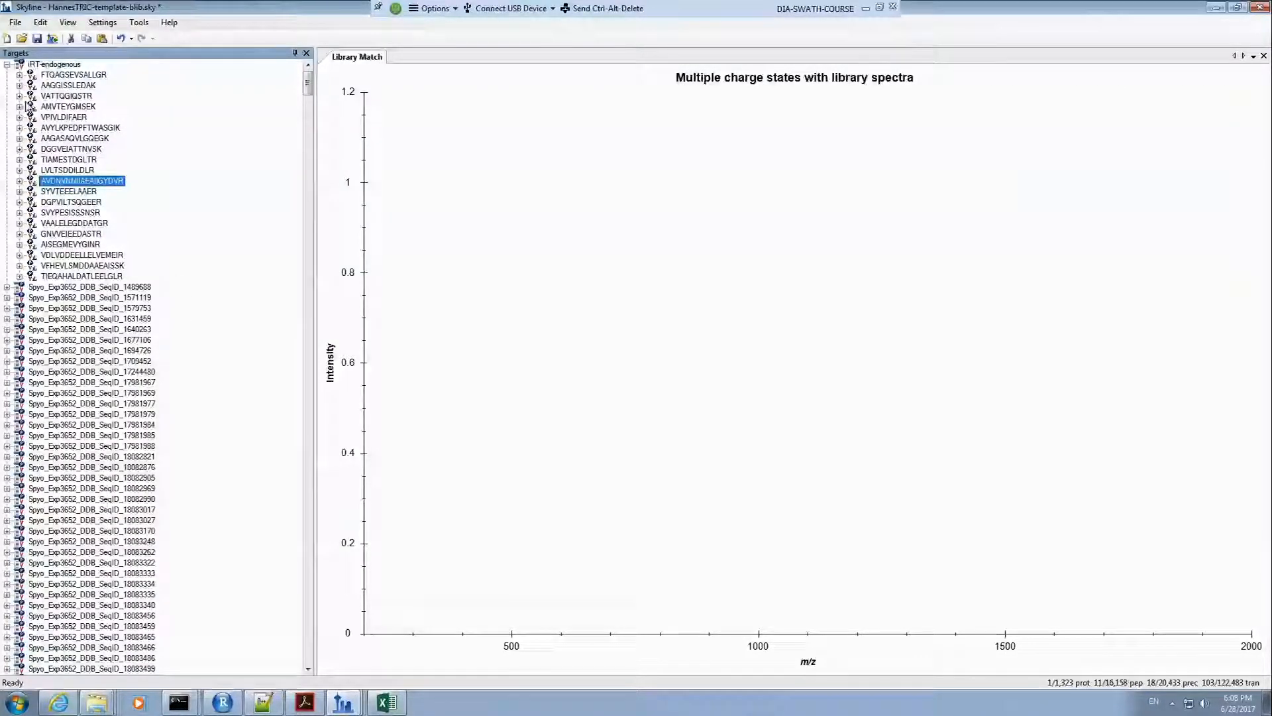
{"action": "left_click", "coordinate": [41, 24]}
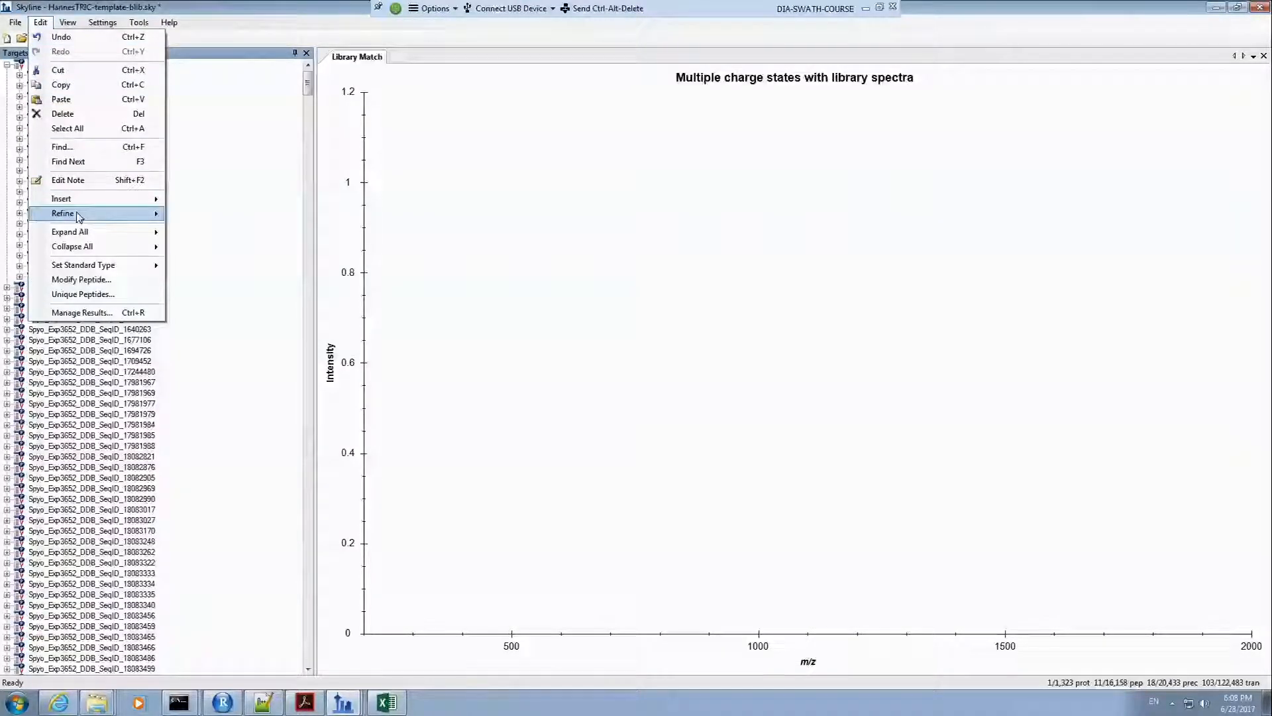
{"action": "mouse_move", "coordinate": [78, 217]}
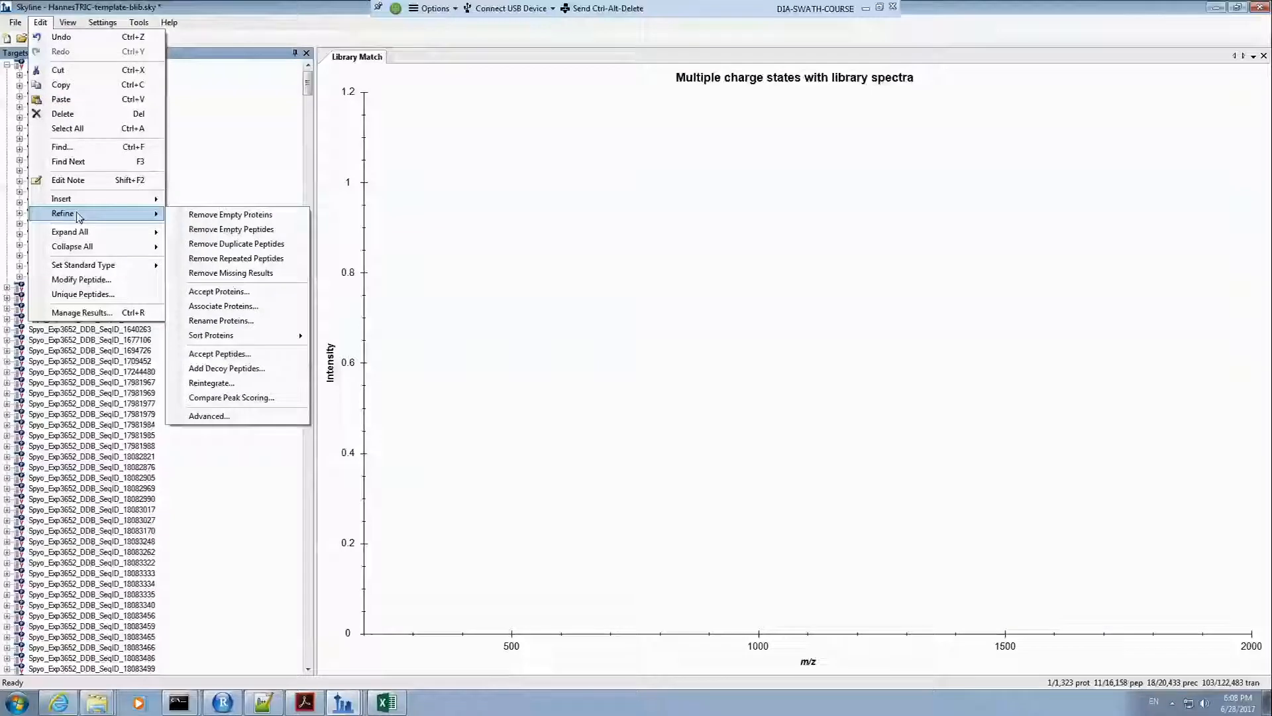
{"action": "left_click", "coordinate": [226, 368]}
{"action": "left_click", "coordinate": [688, 318]}
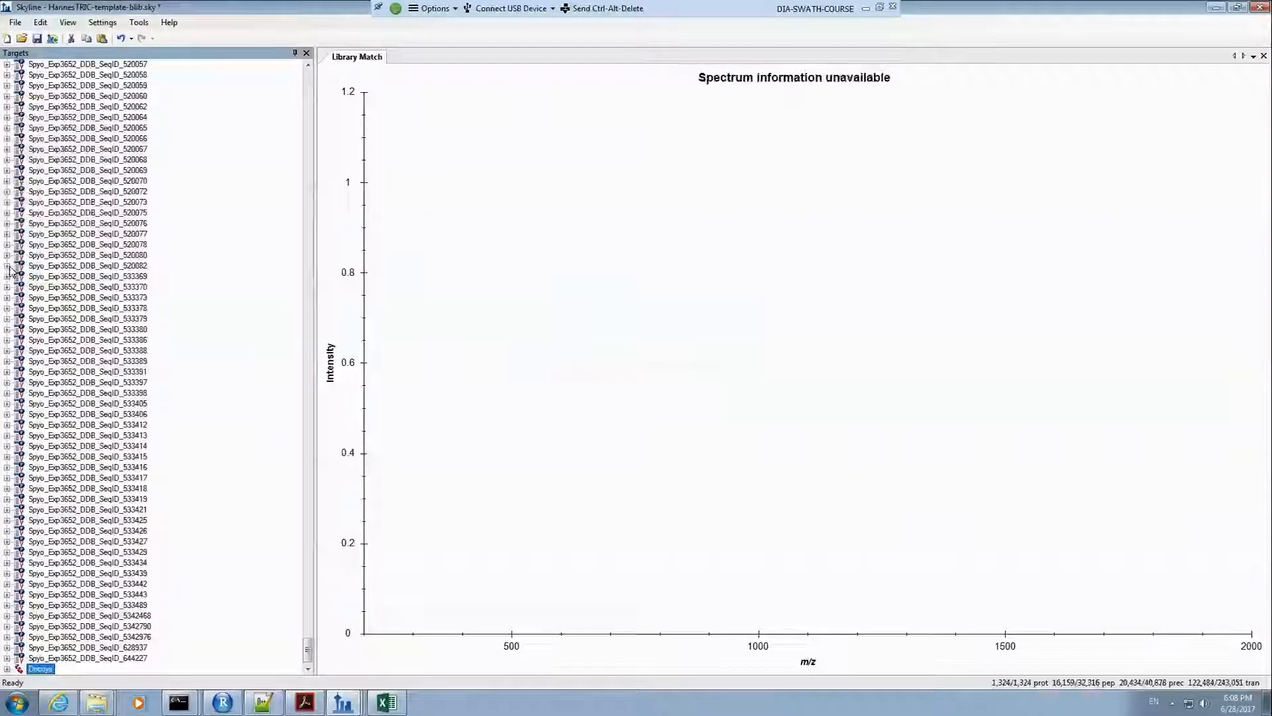
{"action": "key", "text": "ctrl+Home"}
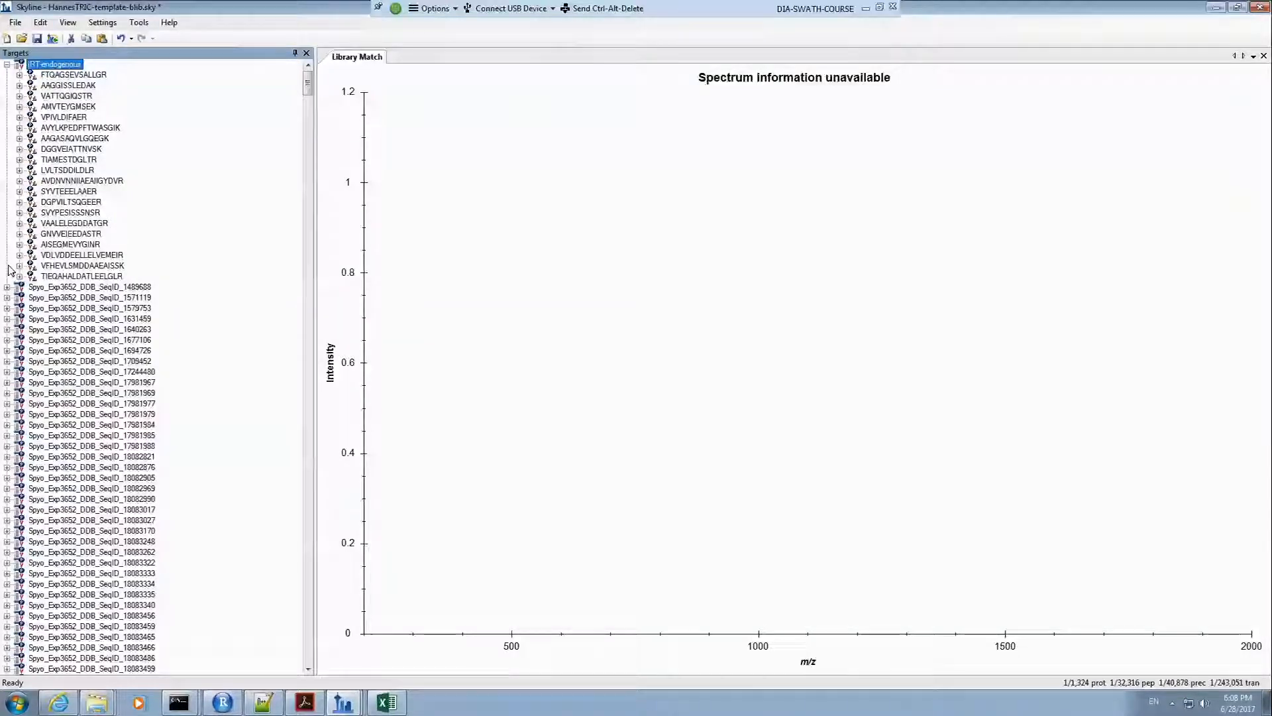
Step: Refine the HannesTRIC-template-blib document with a minimum of 6 transitions per precursor
{"action": "mouse_move", "coordinate": [49, 61]}
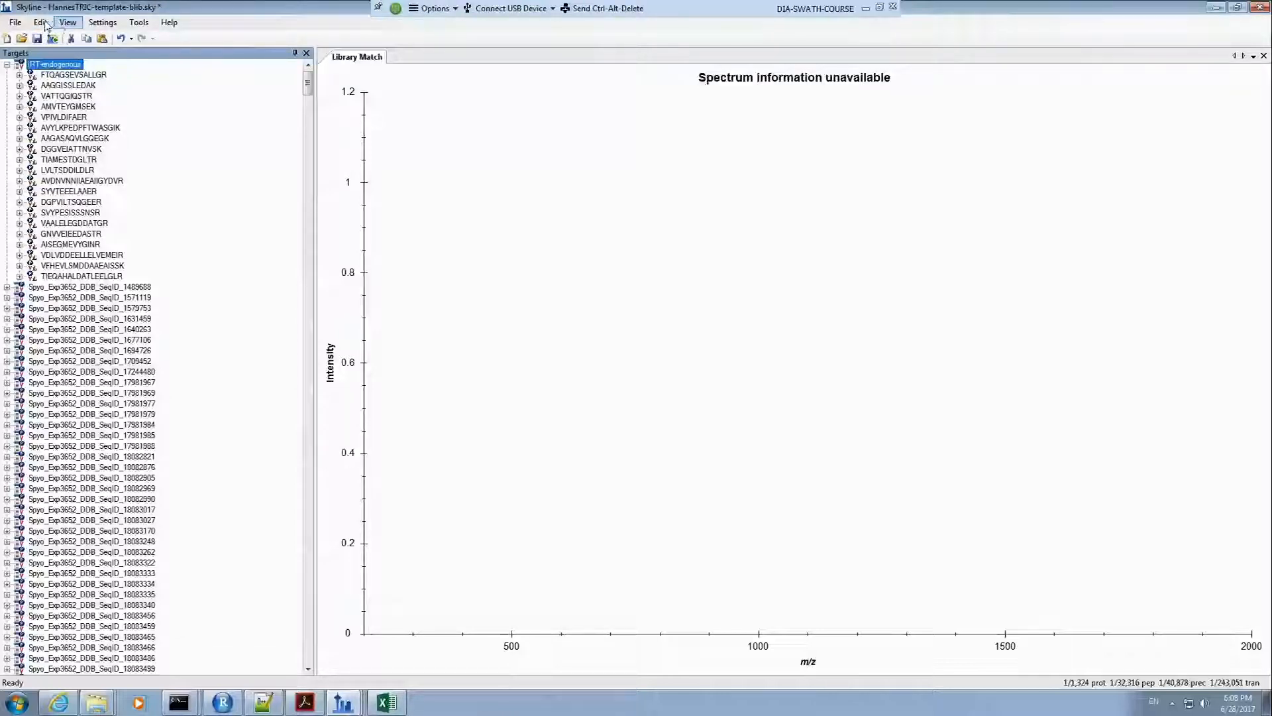
{"action": "left_click", "coordinate": [41, 22]}
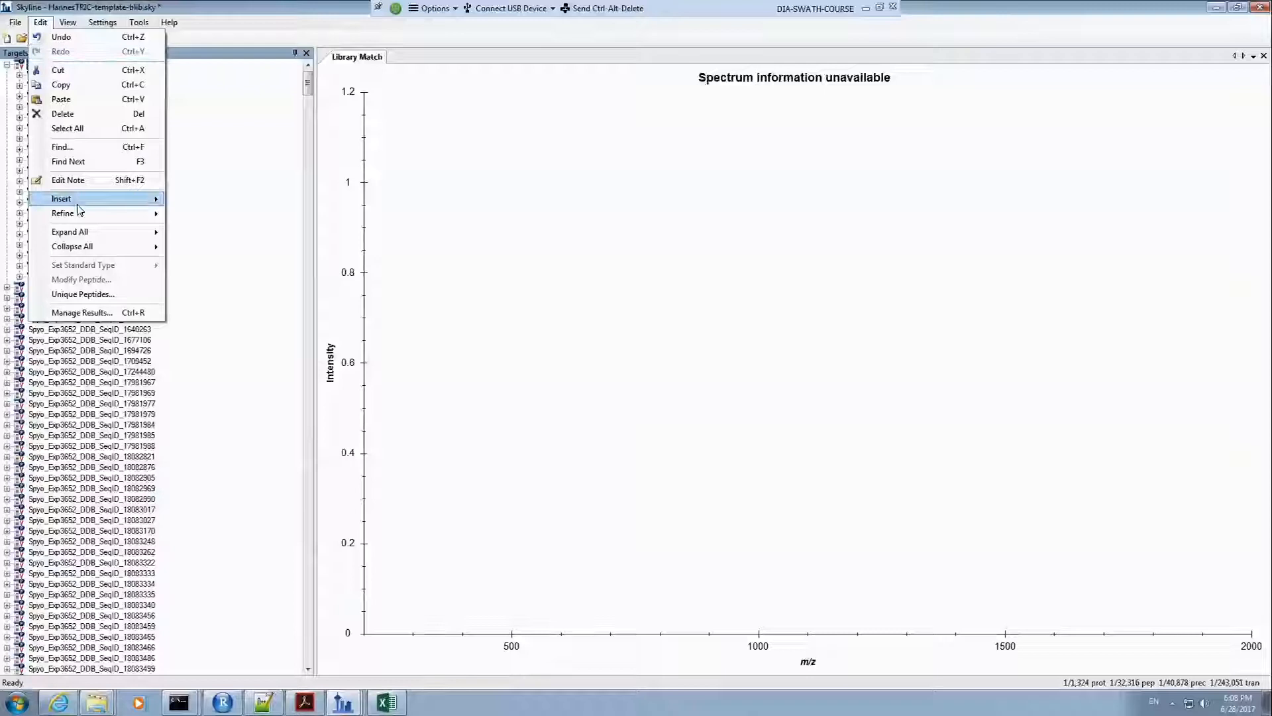
{"action": "mouse_move", "coordinate": [86, 213]}
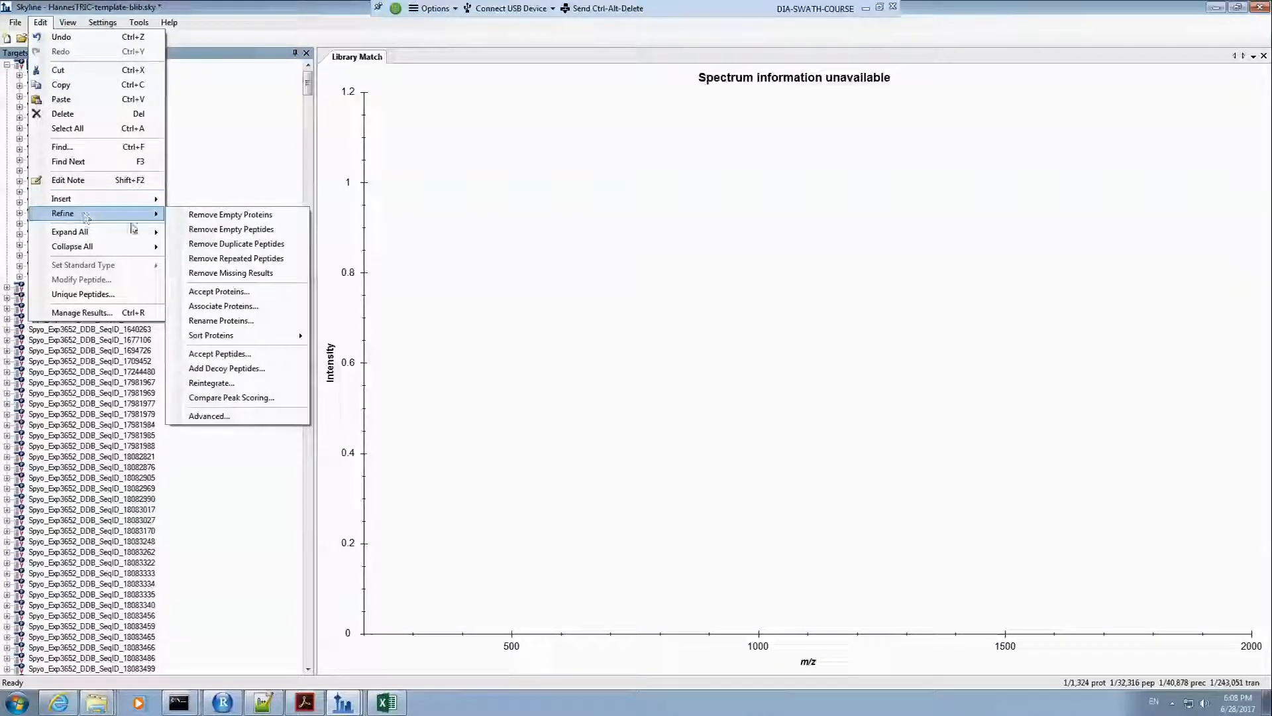
{"action": "left_click", "coordinate": [209, 415]}
{"action": "left_click", "coordinate": [541, 313]}
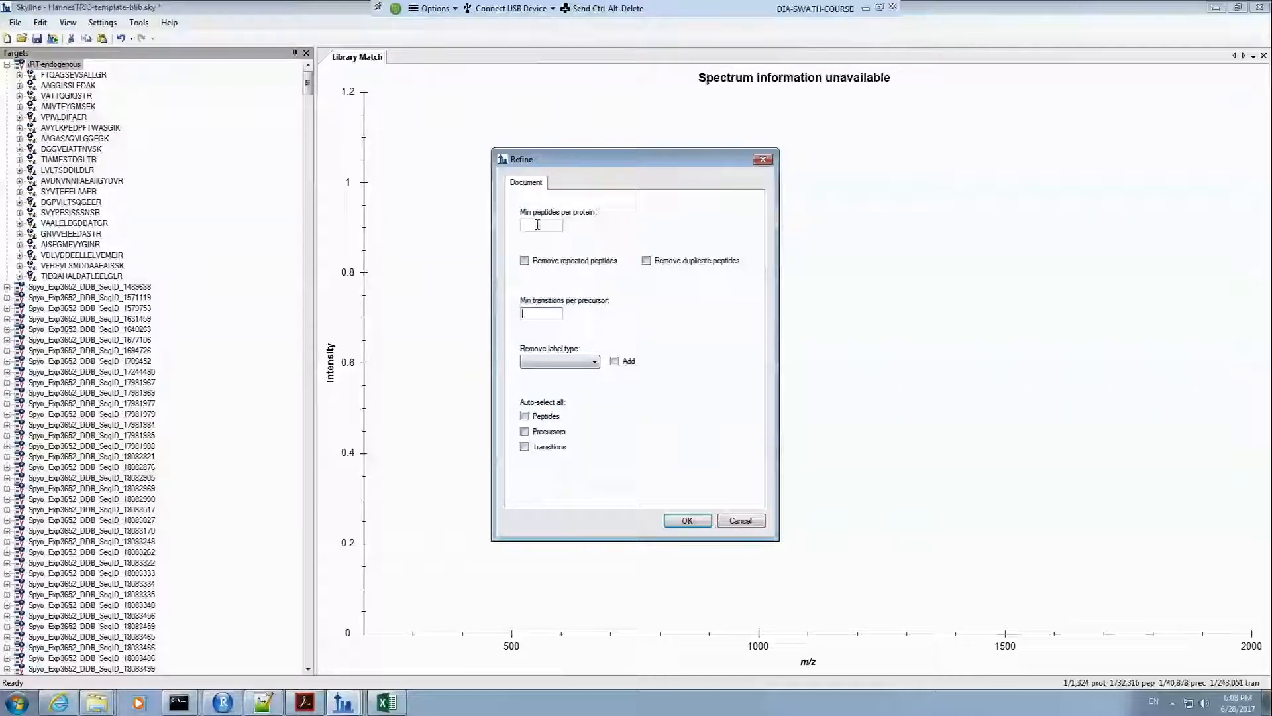
{"action": "type", "text": "6"}
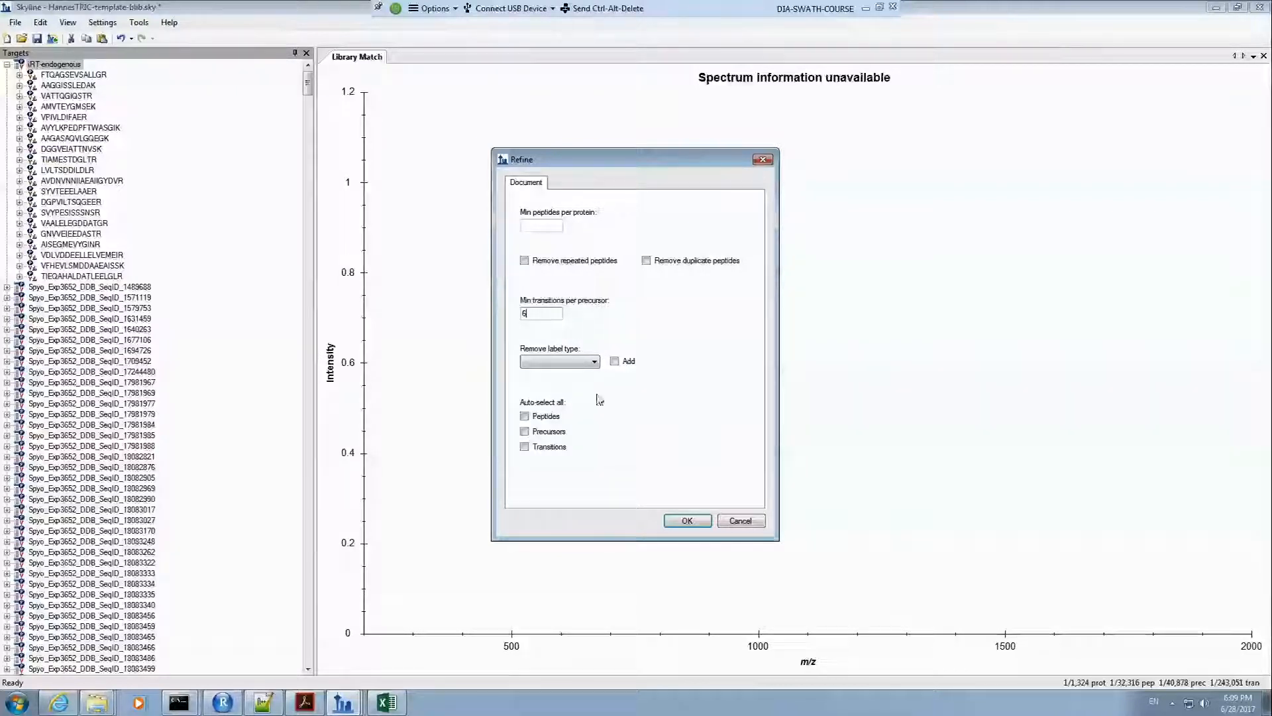
{"action": "left_click", "coordinate": [688, 522]}
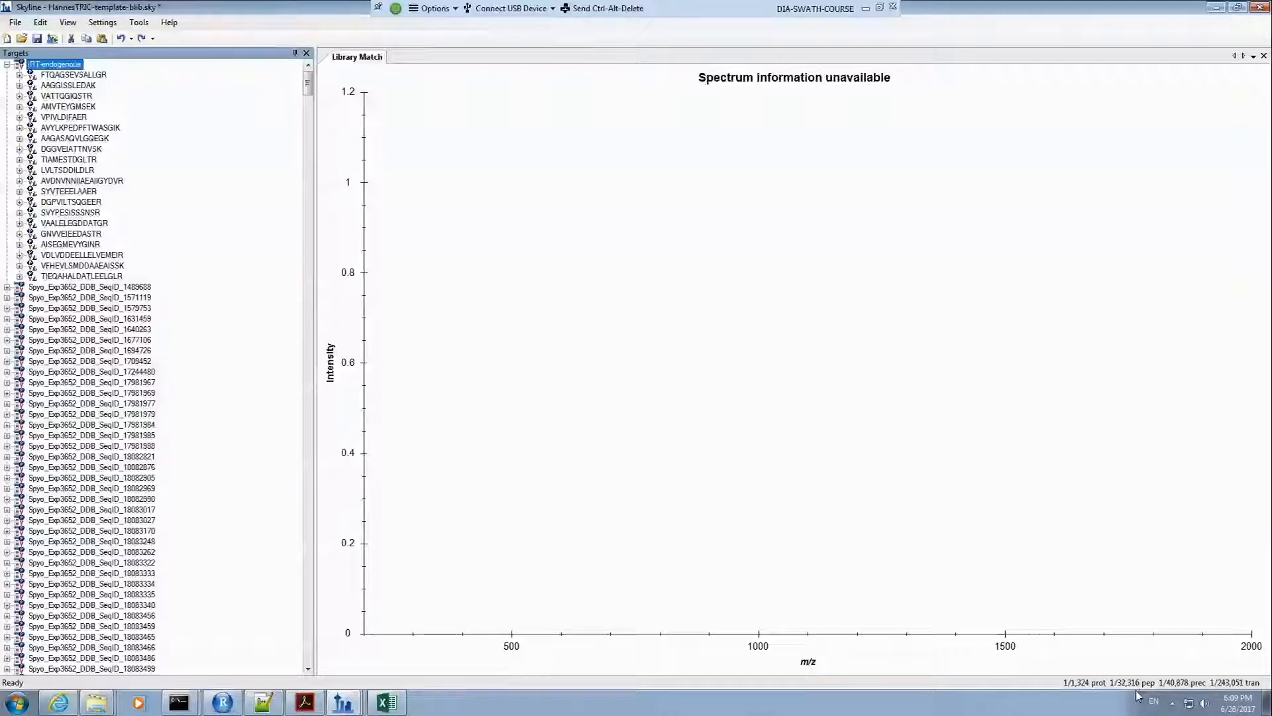
Step: Undo and reapply the refinement to compare the document's peptide, precursor and transition counts, leaving it applied
{"action": "key", "text": "ctrl+y"}
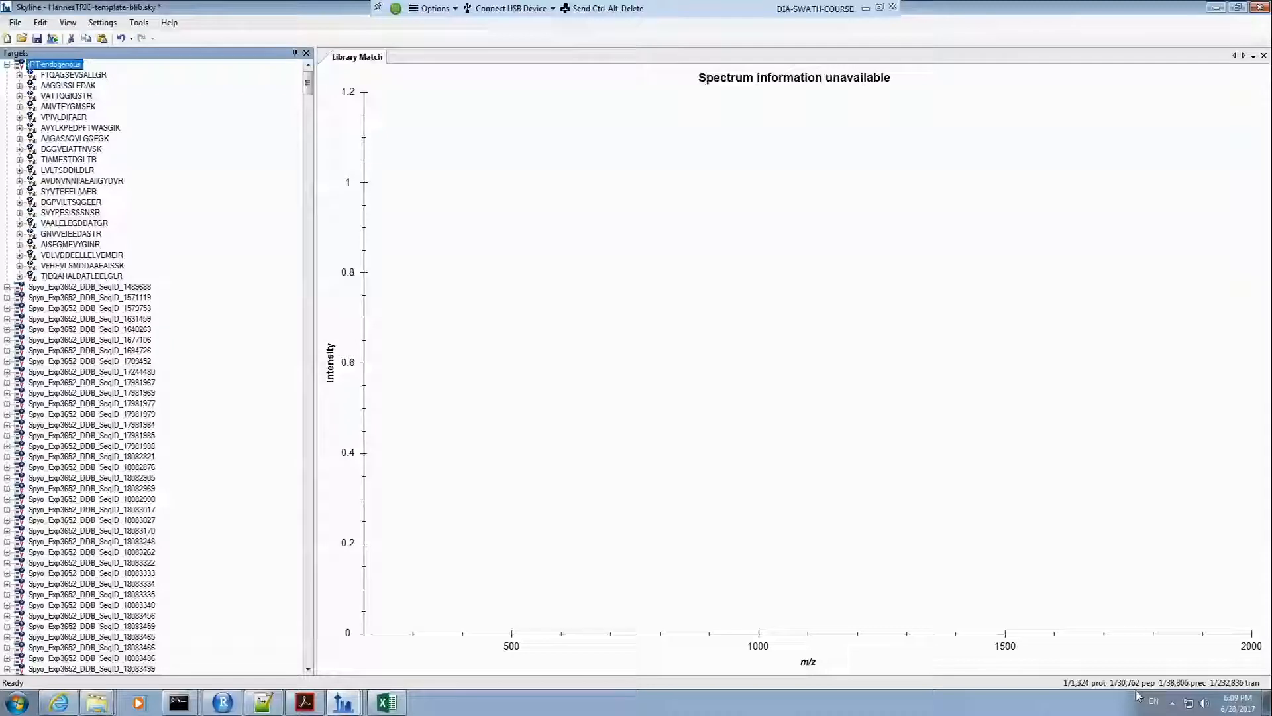
{"action": "key", "text": "ctrl+z"}
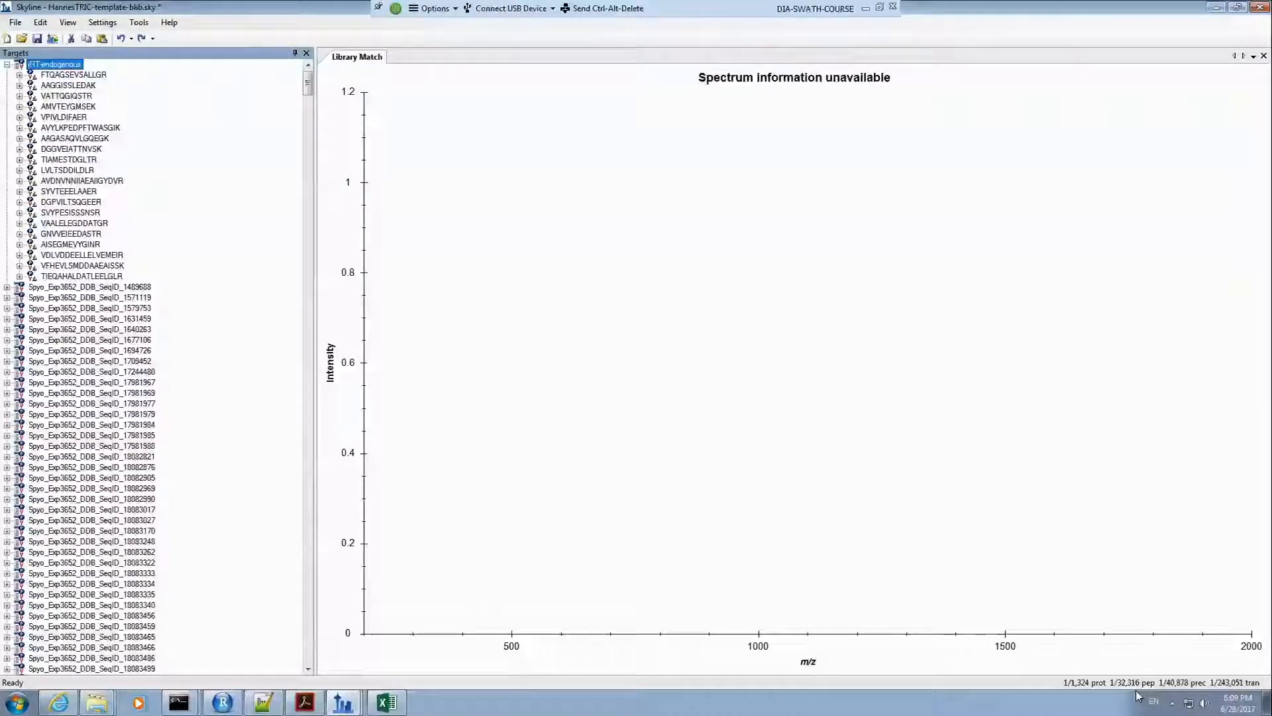
{"action": "key", "text": "ctrl+y"}
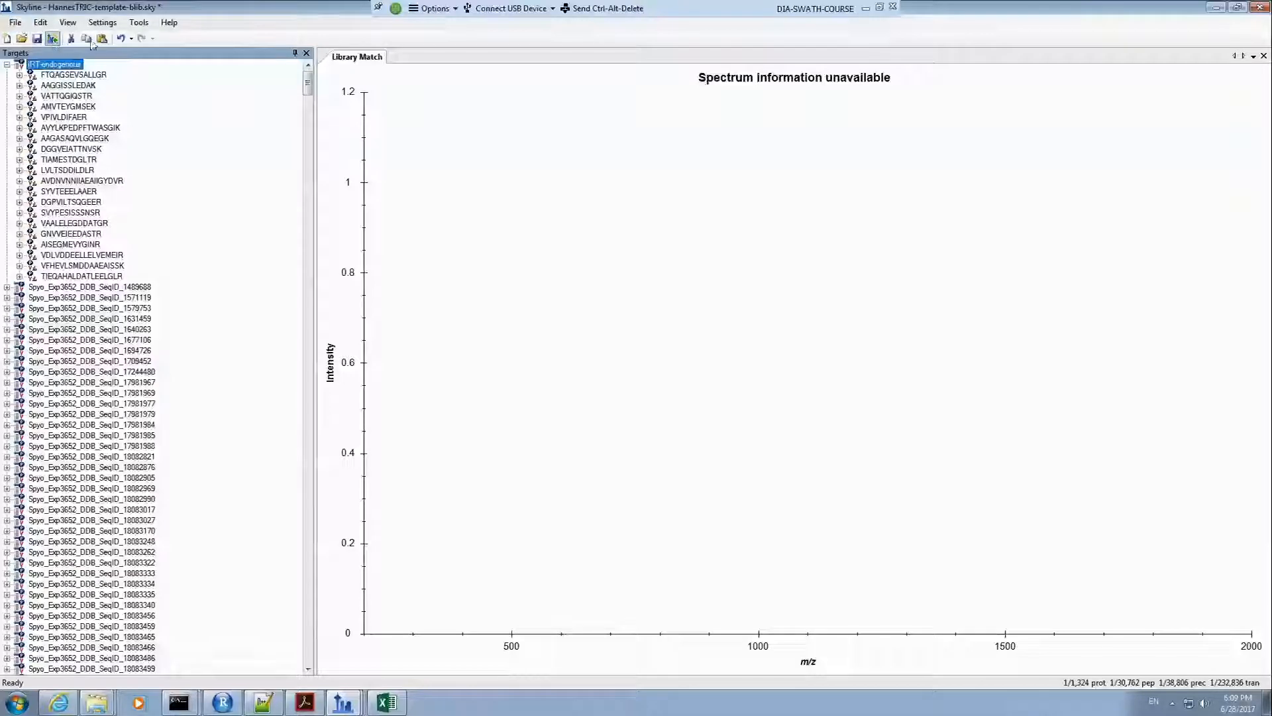
Step: Save the refined document under the new name HannesTRIC-blib.sky in the CompareDIA folder
{"action": "left_click", "coordinate": [15, 22]}
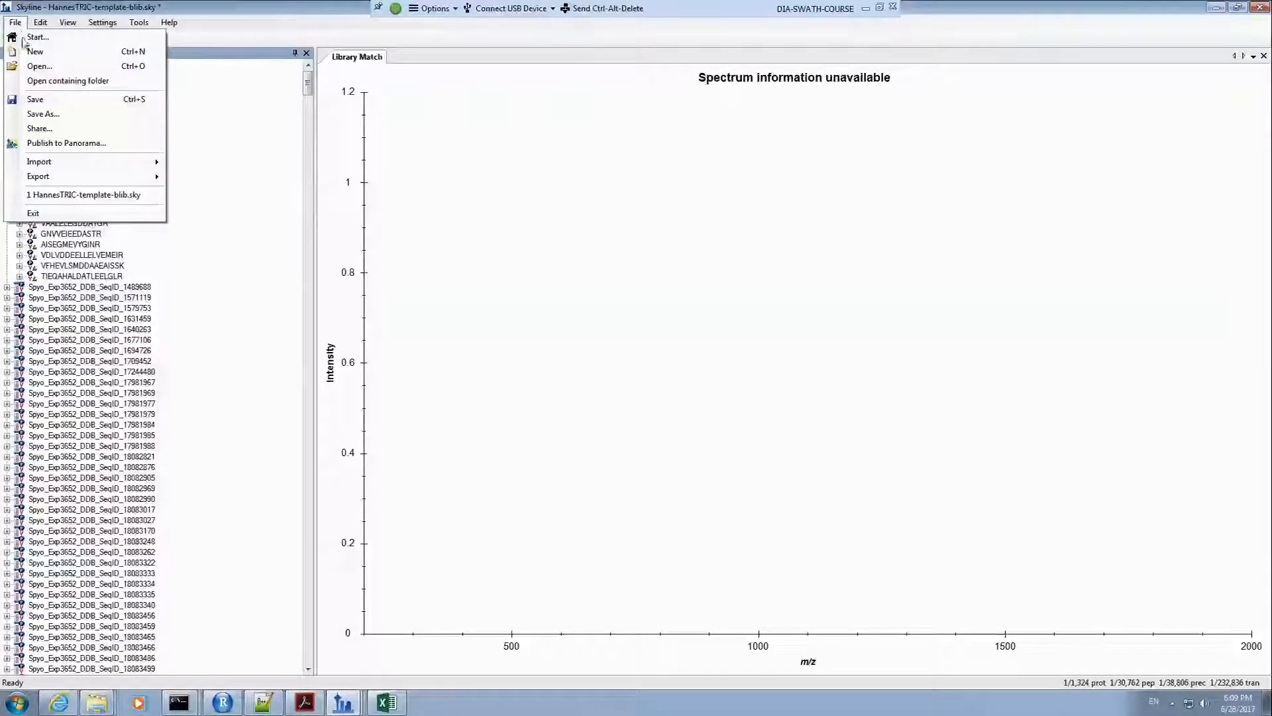
{"action": "left_click", "coordinate": [36, 116]}
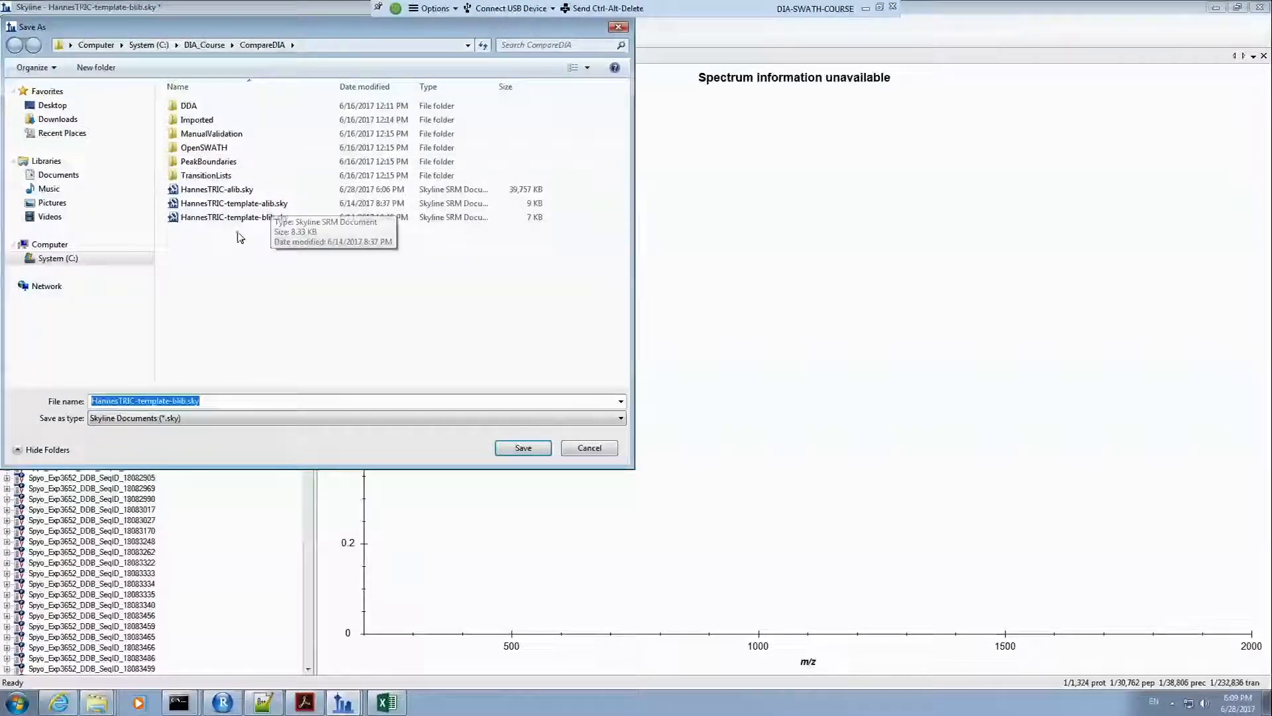
{"action": "left_click", "coordinate": [182, 401]}
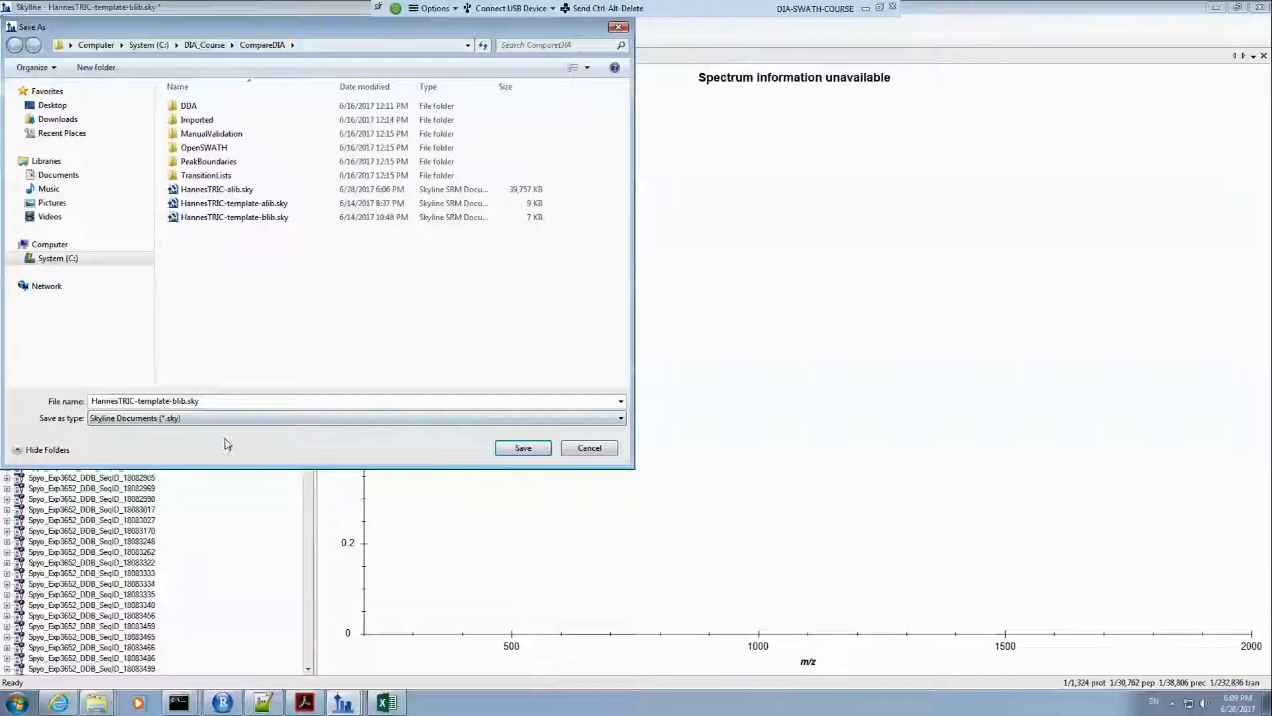
{"action": "key", "text": "BackSpace"}
{"action": "key", "text": "BackSpace"}
{"action": "key", "text": "BackSpace"}
{"action": "key", "text": "BackSpace"}
{"action": "key", "text": "BackSpace"}
{"action": "key", "text": "BackSpace"}
{"action": "key", "text": "BackSpace"}
{"action": "key", "text": "BackSpace"}
{"action": "key", "text": "BackSpace"}
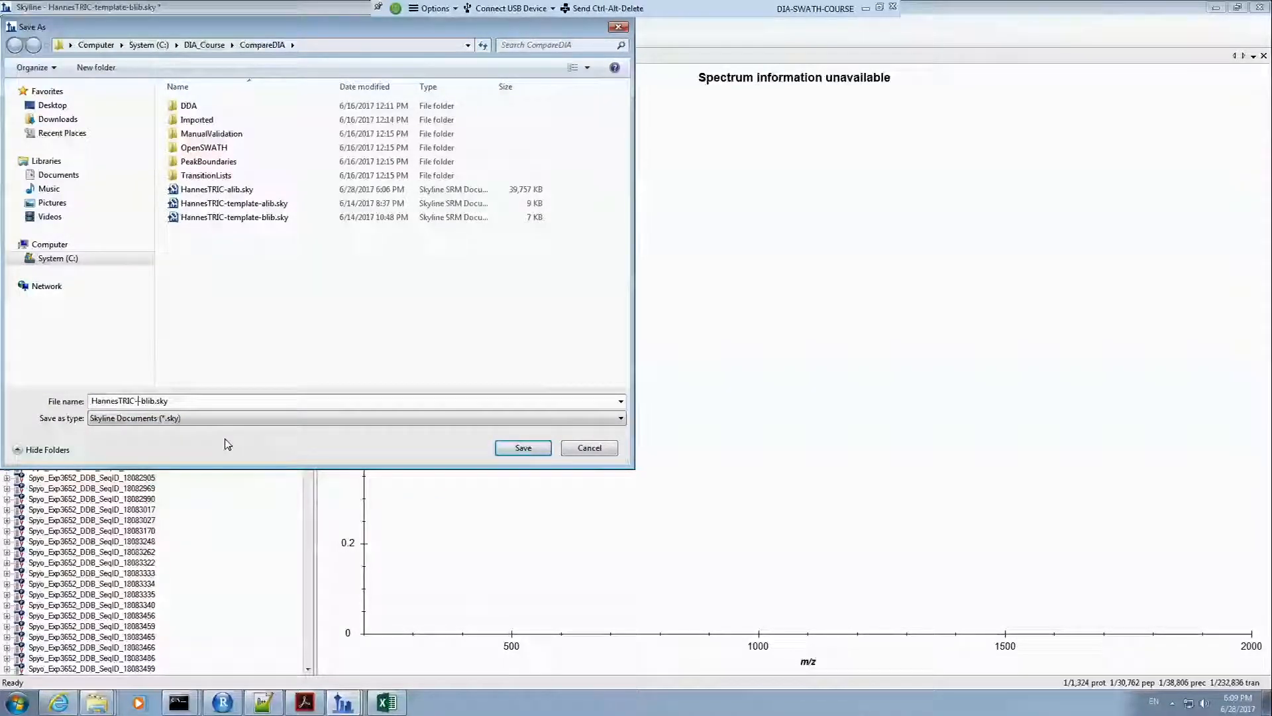
{"action": "key", "text": "Return"}
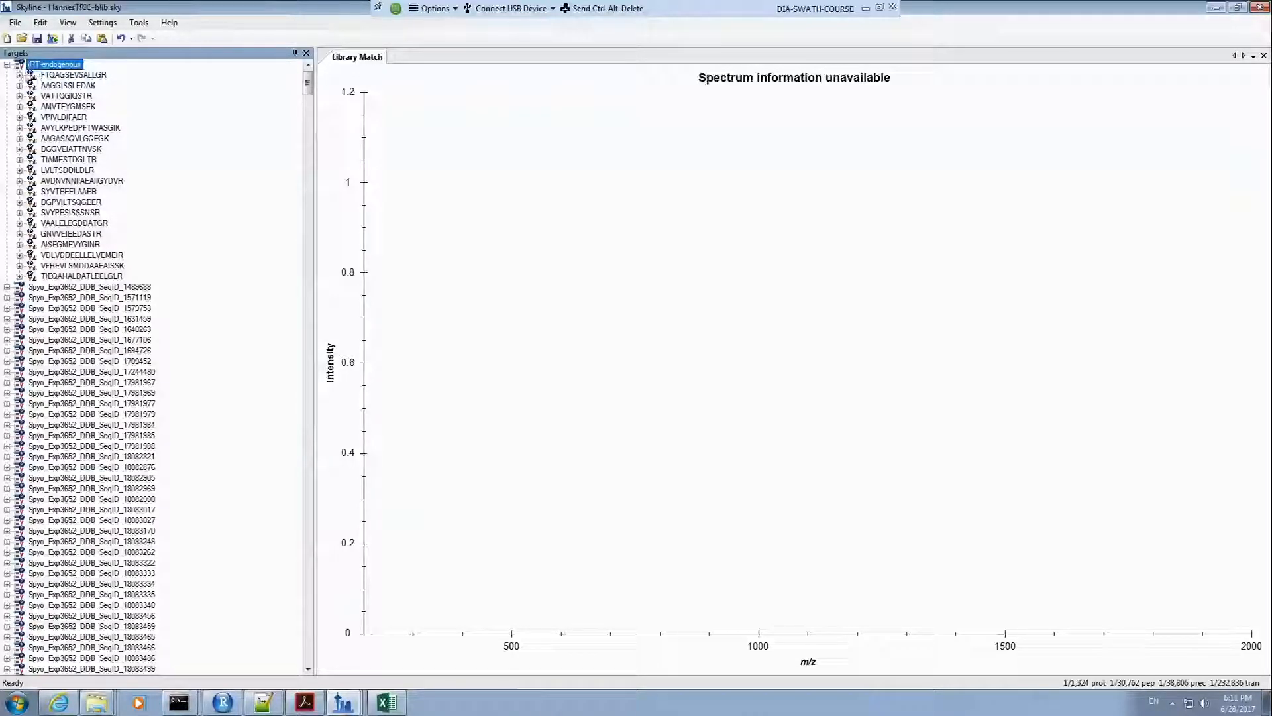
Step: Select peptide FTQAGSEVSALLGR, switch to Windows Explorer and examine the files in the CompareDIA folder's Imported subfolder
{"action": "left_click", "coordinate": [62, 76]}
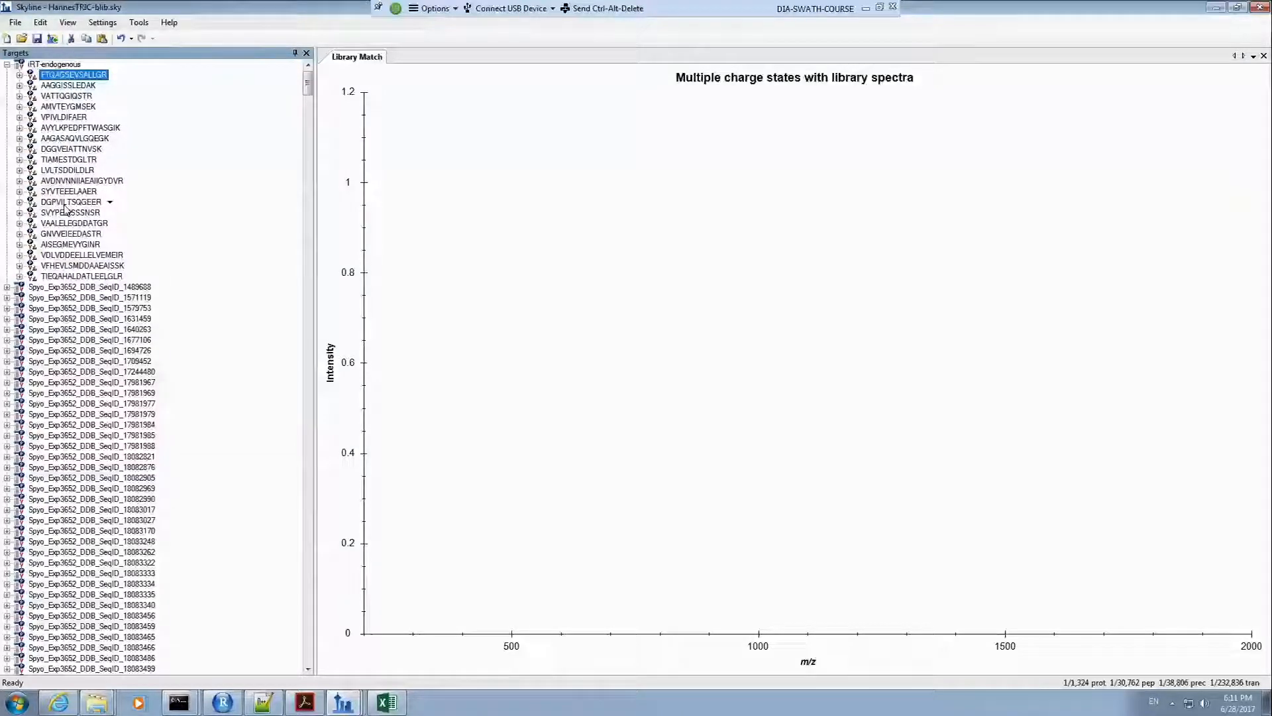
{"action": "mouse_move", "coordinate": [64, 210]}
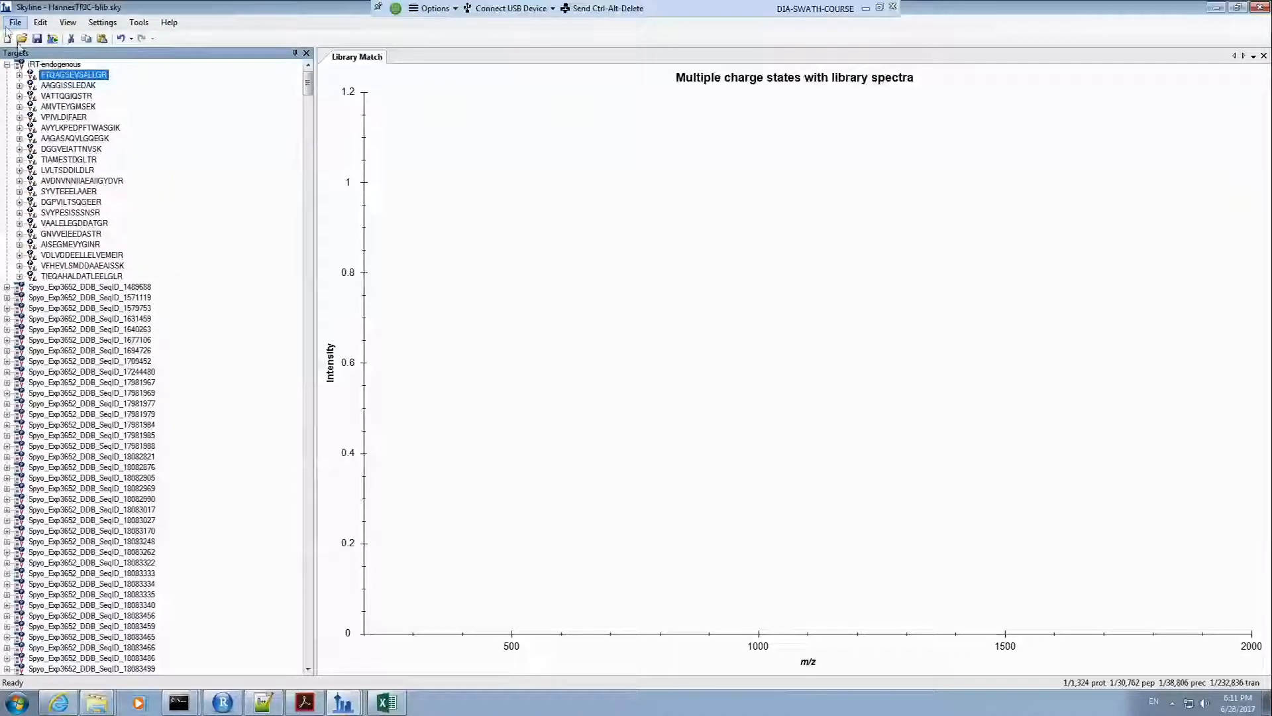
{"action": "left_click", "coordinate": [93, 705]}
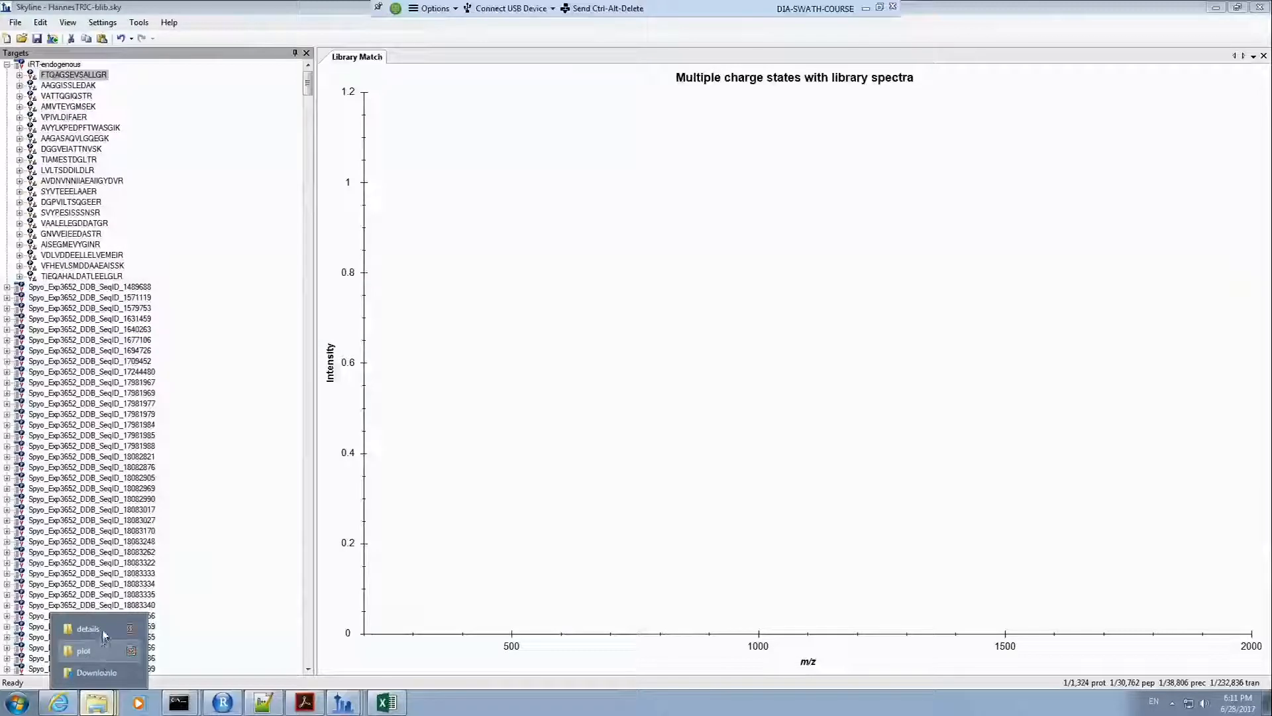
{"action": "left_click", "coordinate": [102, 628]}
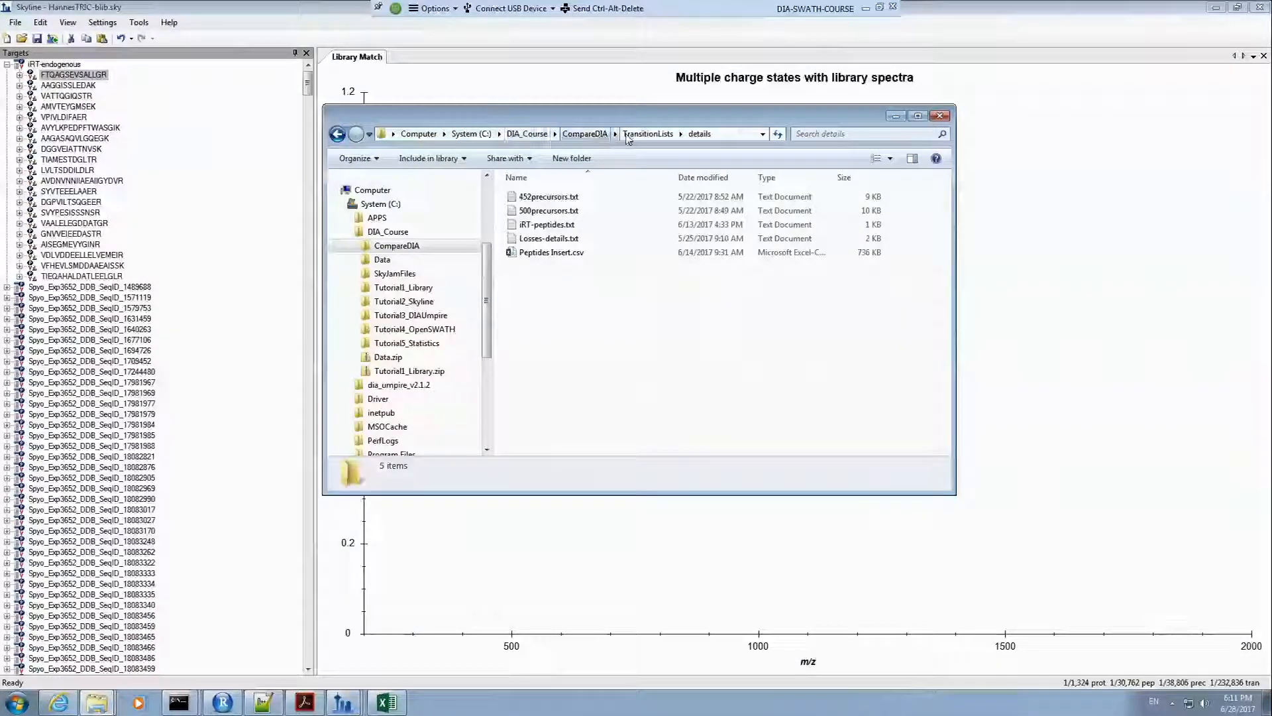
{"action": "left_click", "coordinate": [592, 134]}
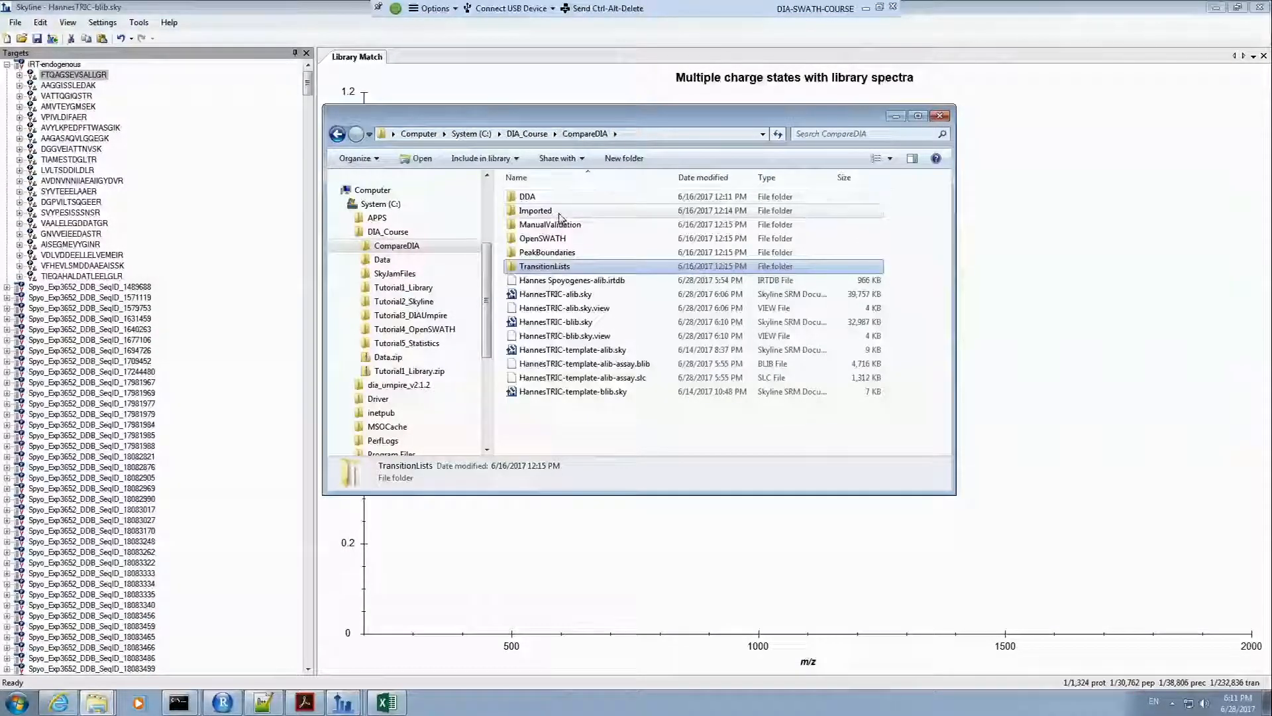
{"action": "double_click", "coordinate": [559, 212]}
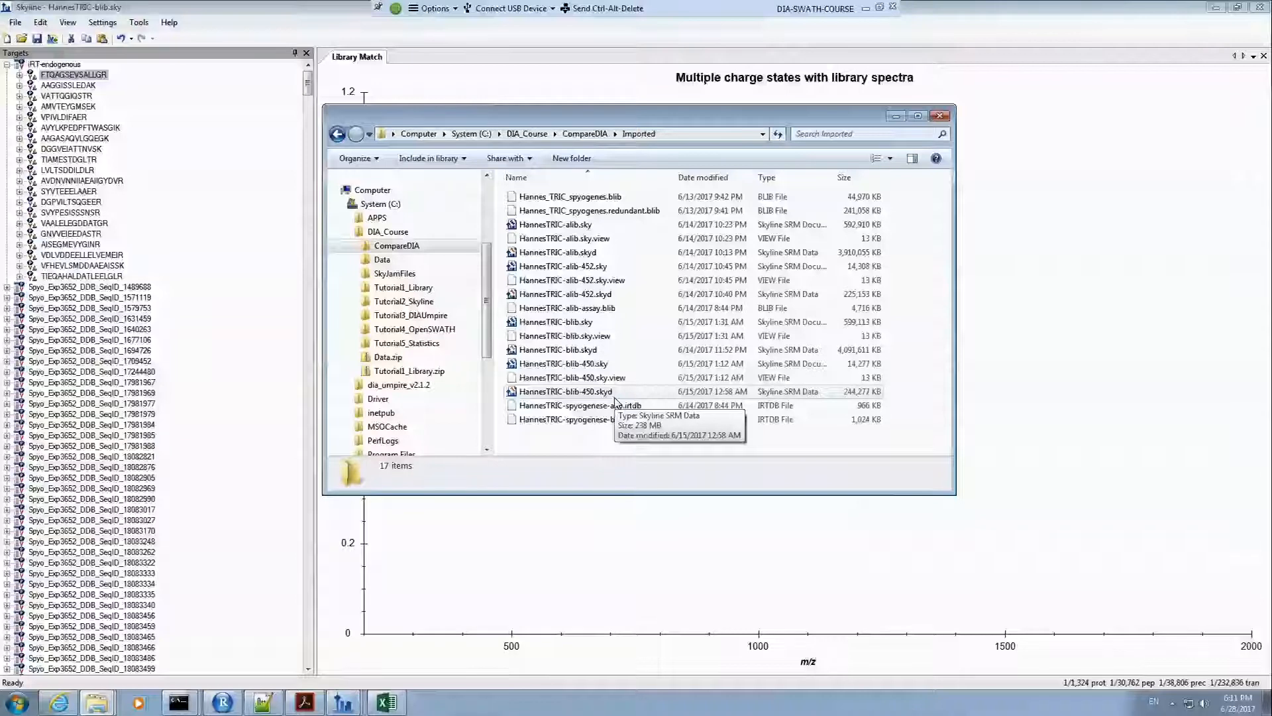
Step: Go to the TransitionLists\details folder within CompareDIA and open 452precursors.txt in Notepad++
{"action": "left_click", "coordinate": [585, 134]}
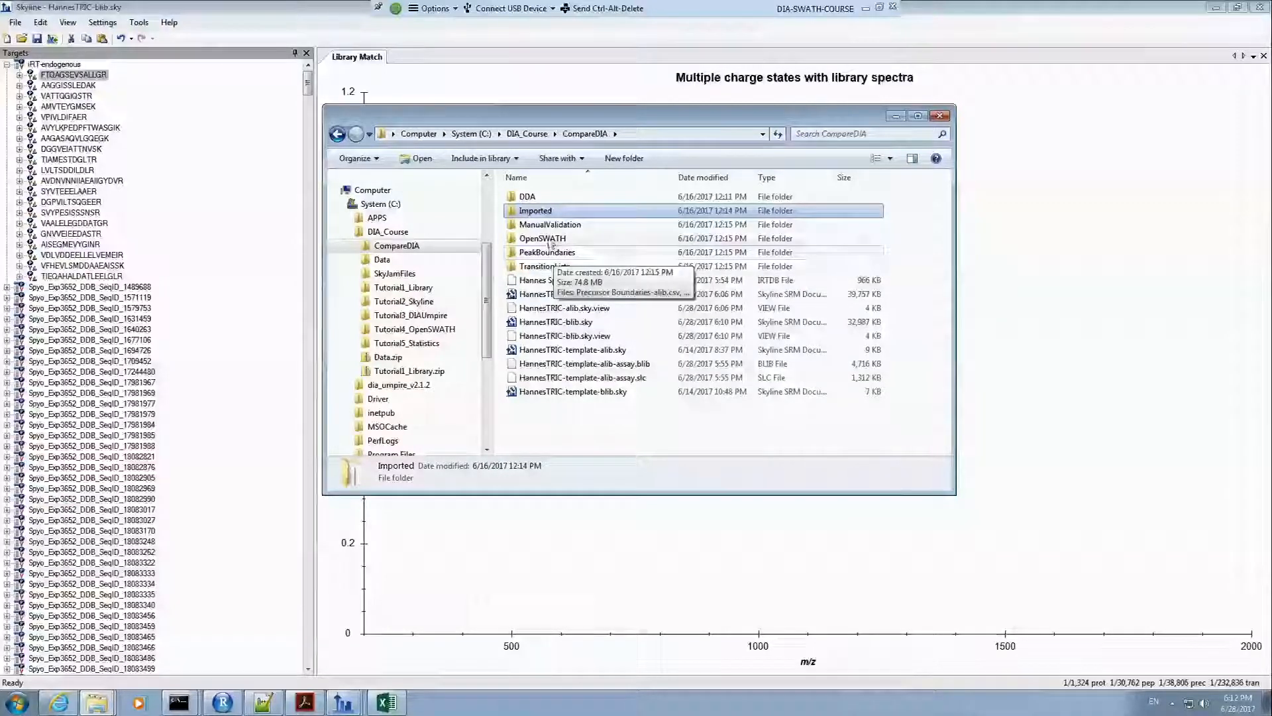
{"action": "double_click", "coordinate": [558, 267]}
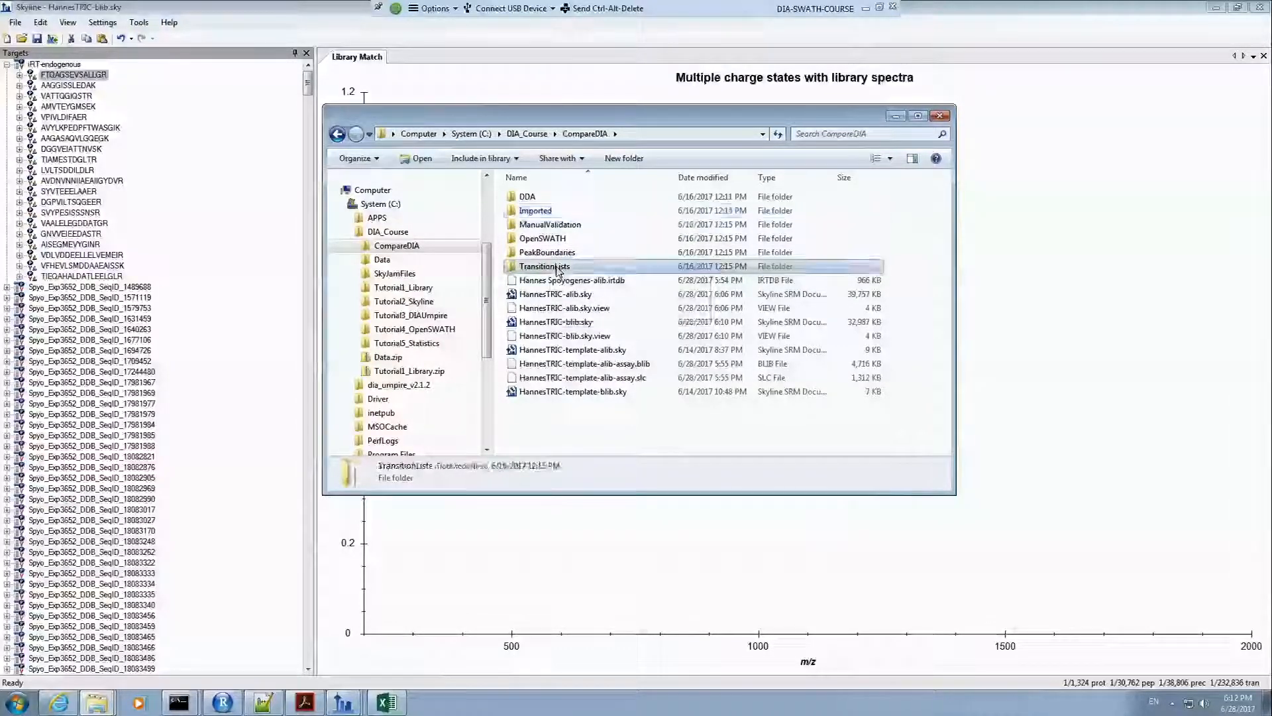
{"action": "double_click", "coordinate": [535, 198]}
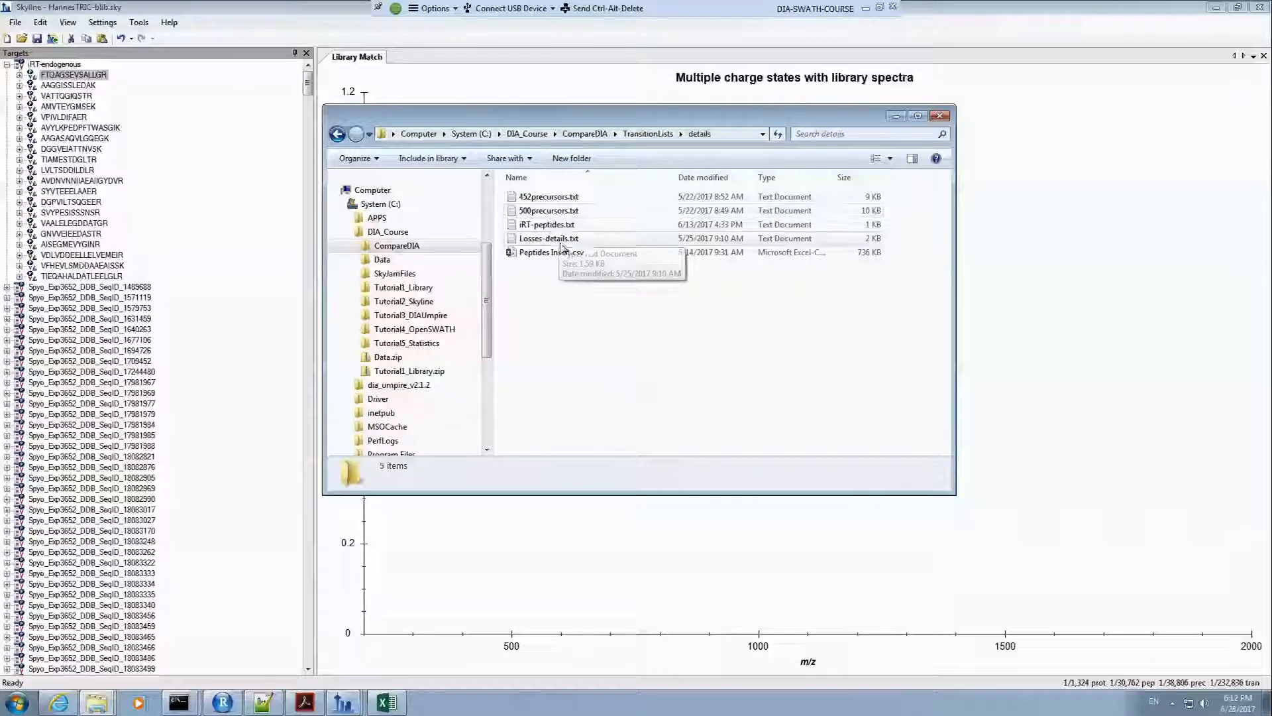
{"action": "left_click", "coordinate": [549, 198]}
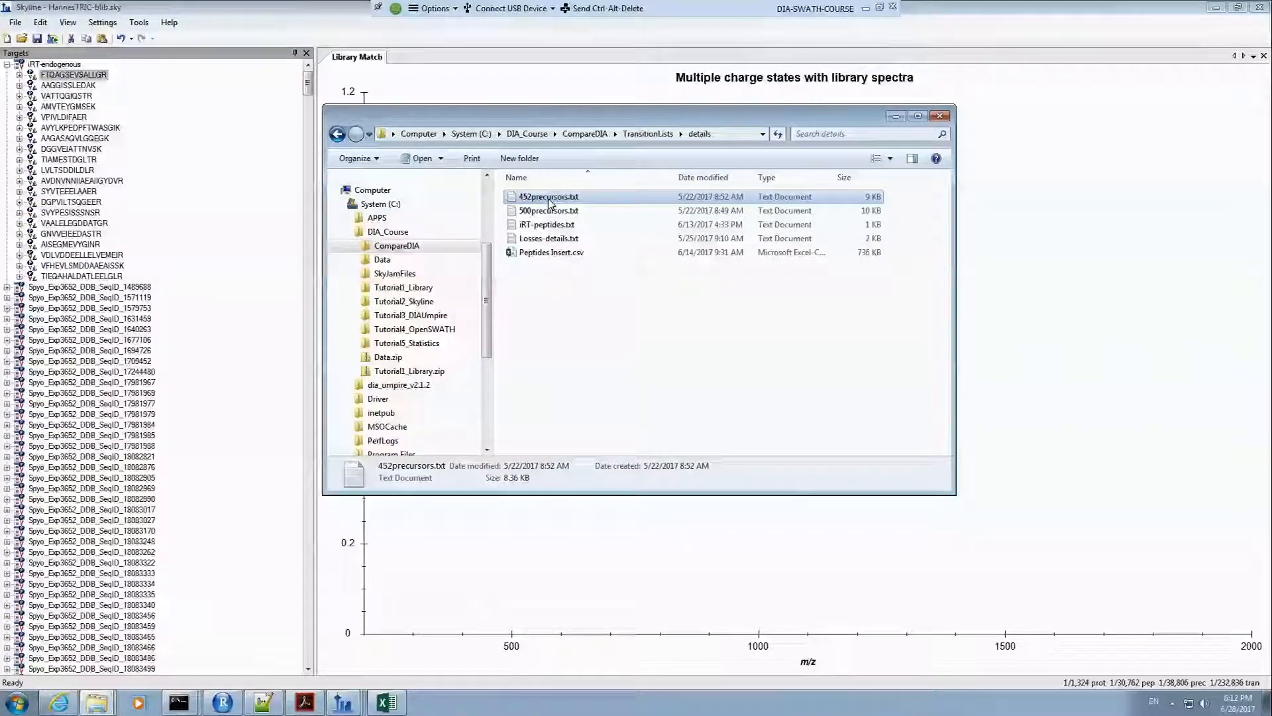
{"action": "right_click", "coordinate": [550, 202]}
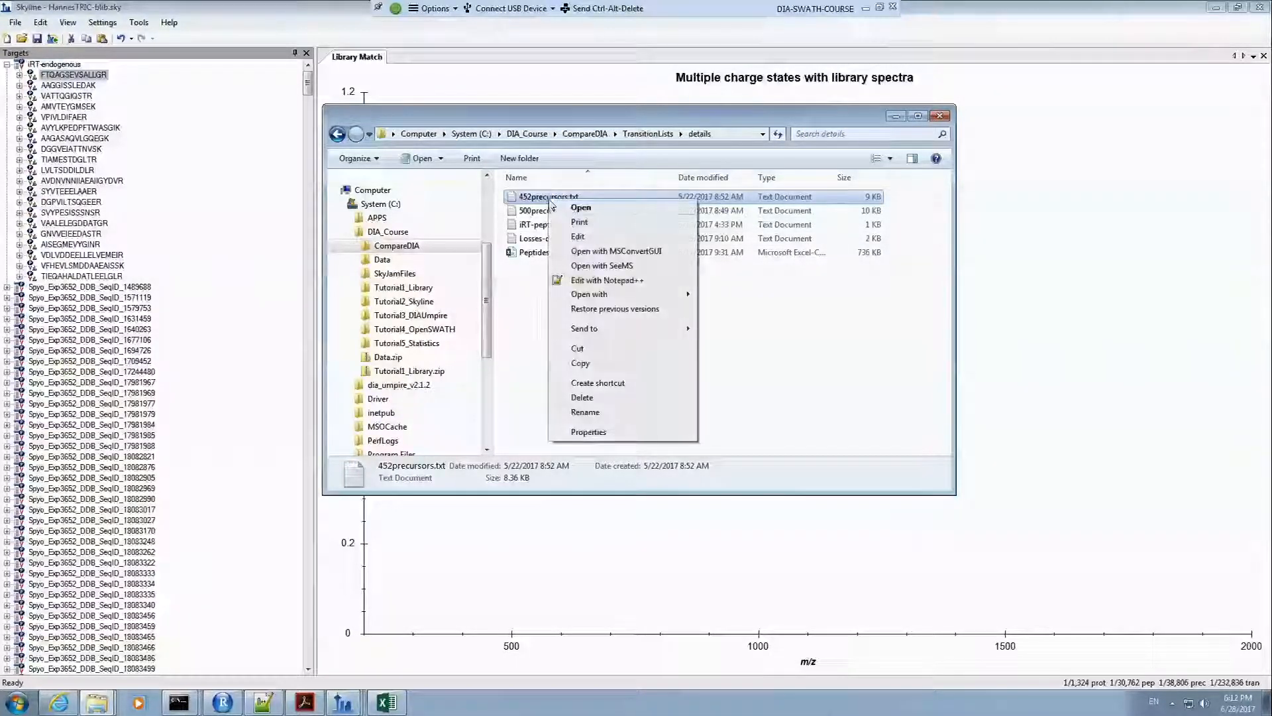
{"action": "left_click", "coordinate": [597, 281]}
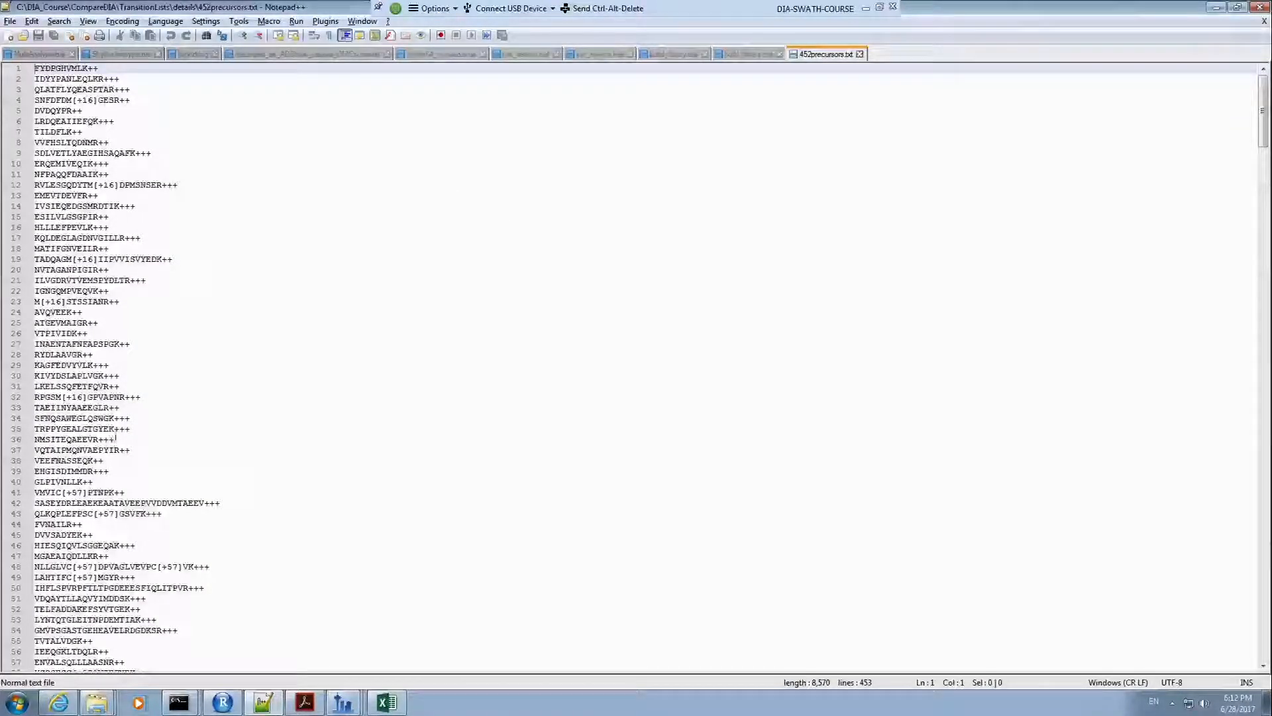
Step: Examine the precursor list in 452precursors.txt, including the charge notation after the peptide KIVYDSLAPLVGK
{"action": "left_click_drag", "start_coordinate": [121, 377], "coordinate": [103, 377]}
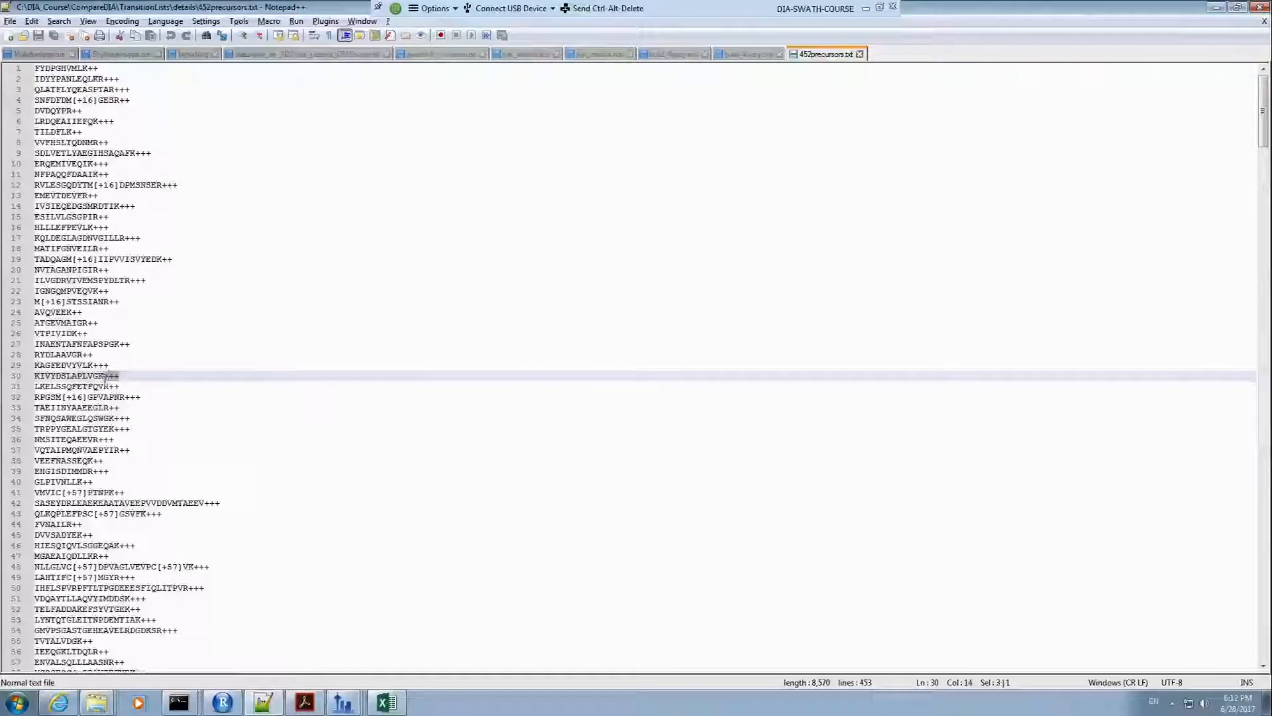
{"action": "scroll", "coordinate": [279, 350], "scroll_direction": "down", "scroll_amount": 4}
{"action": "scroll", "coordinate": [280, 350], "scroll_direction": "down", "scroll_amount": 20}
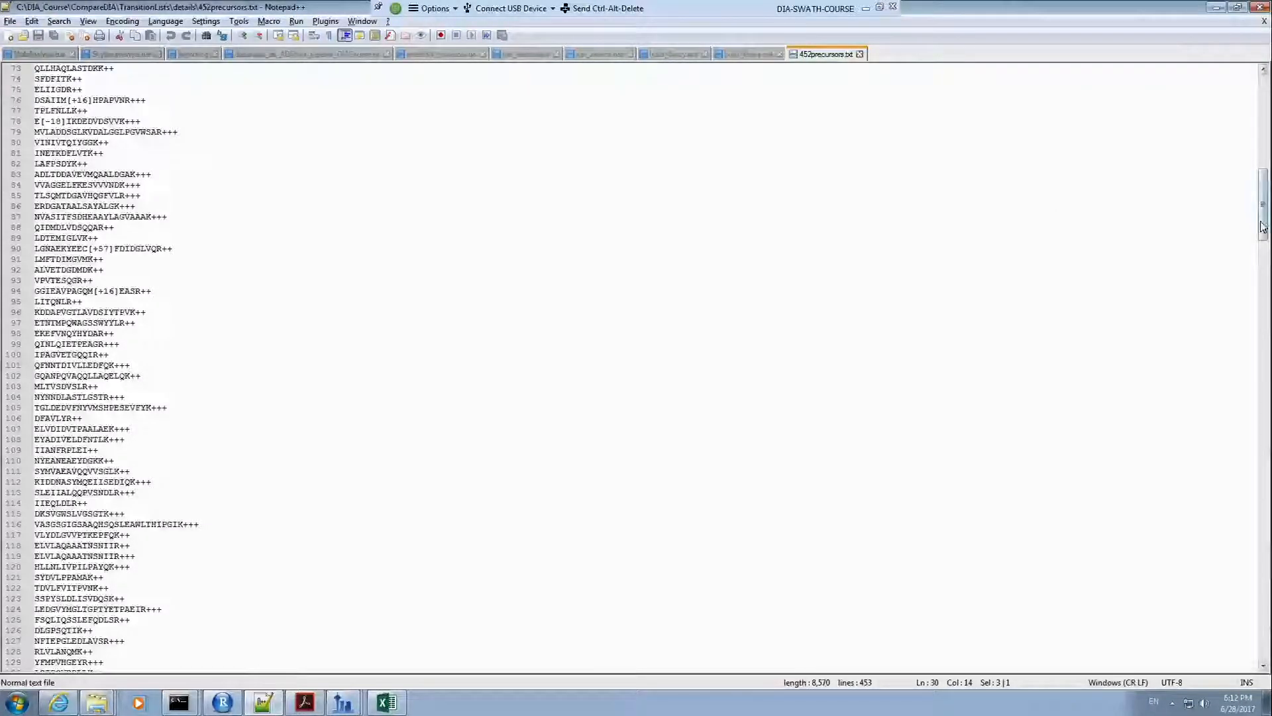
{"action": "left_click_drag", "start_coordinate": [1262, 227], "coordinate": [1263, 122]}
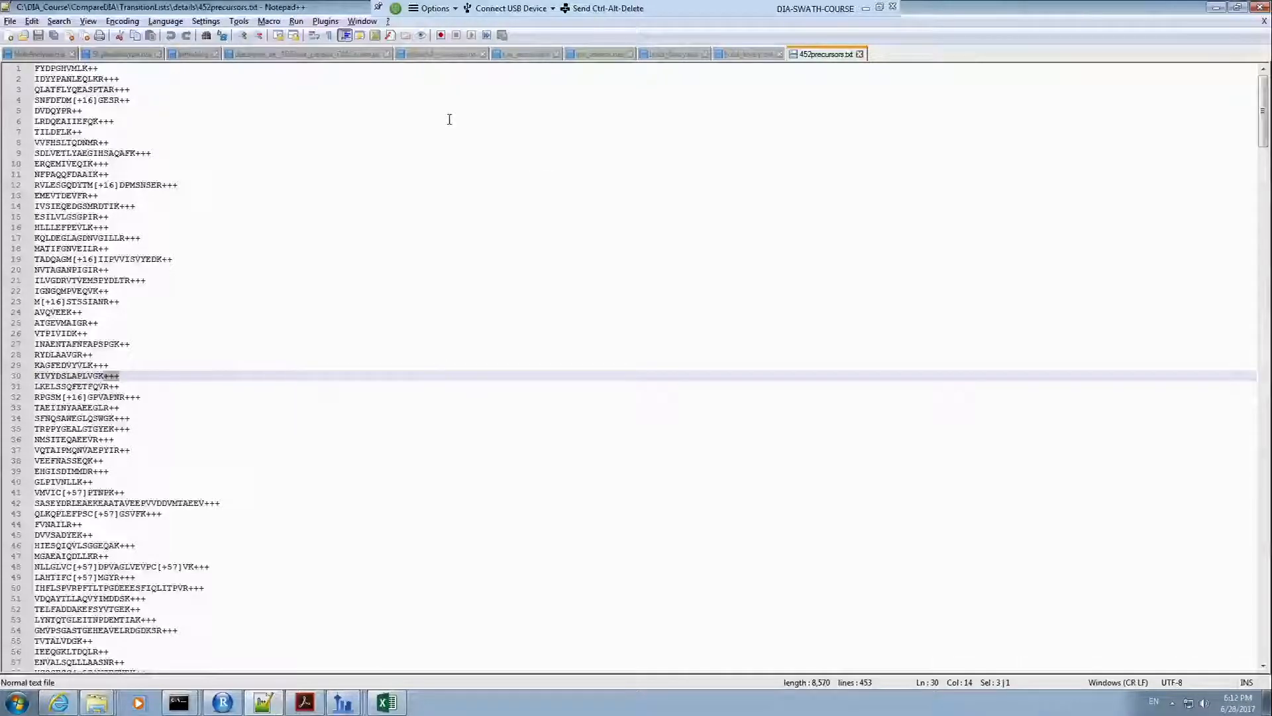
Step: Switch back to HannesTRIC-blib in Skyline and delete every target after the iRT-endogenous group, including the decoys
{"action": "mouse_move", "coordinate": [345, 707]}
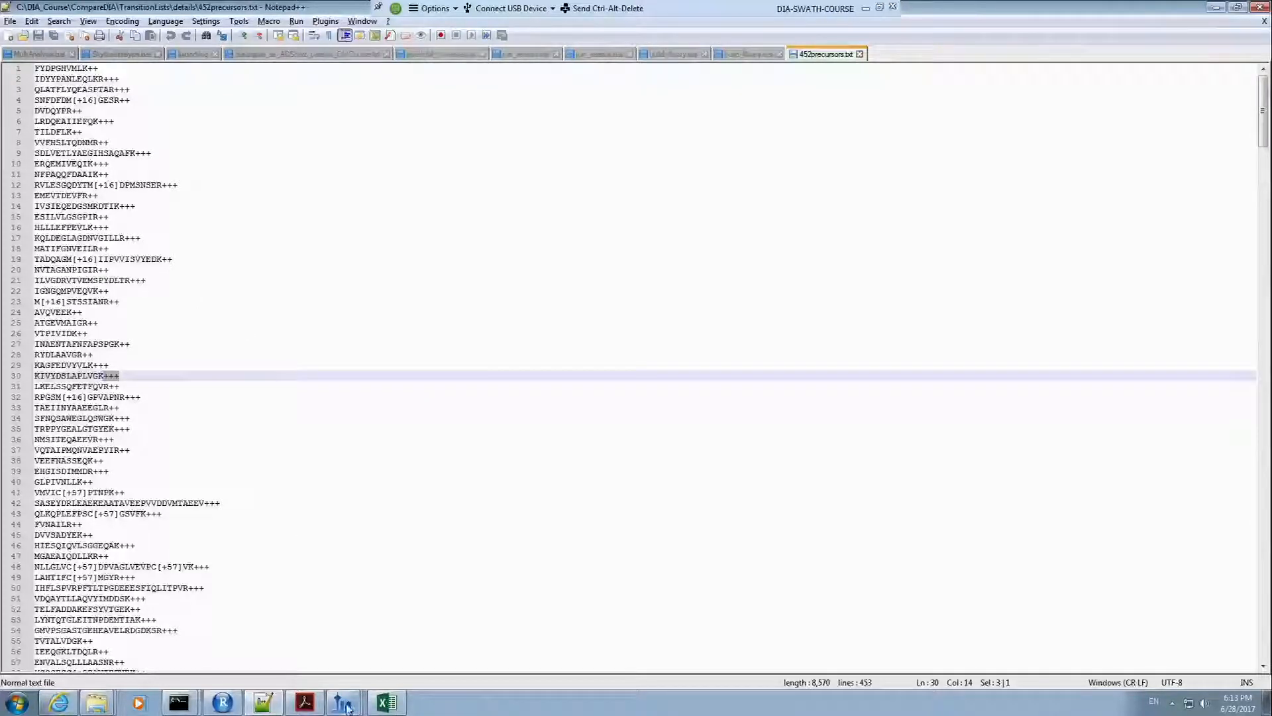
{"action": "left_click", "coordinate": [328, 651]}
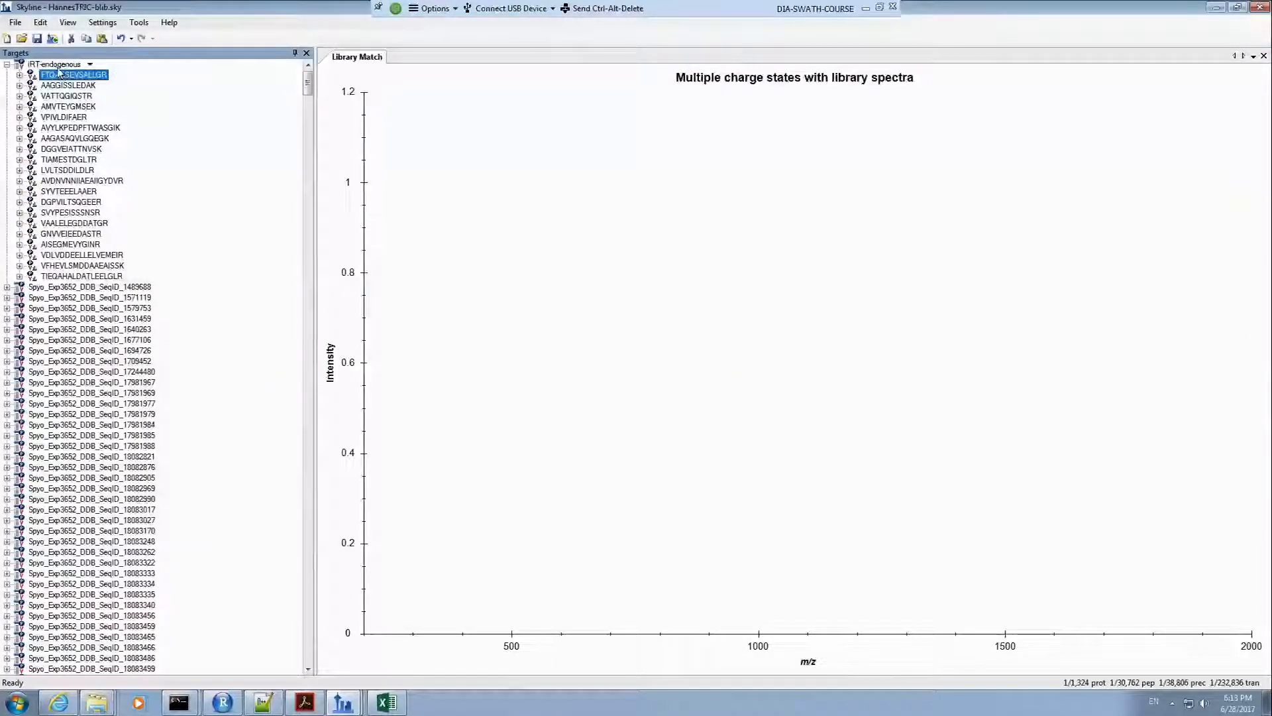
{"action": "left_click", "coordinate": [76, 287]}
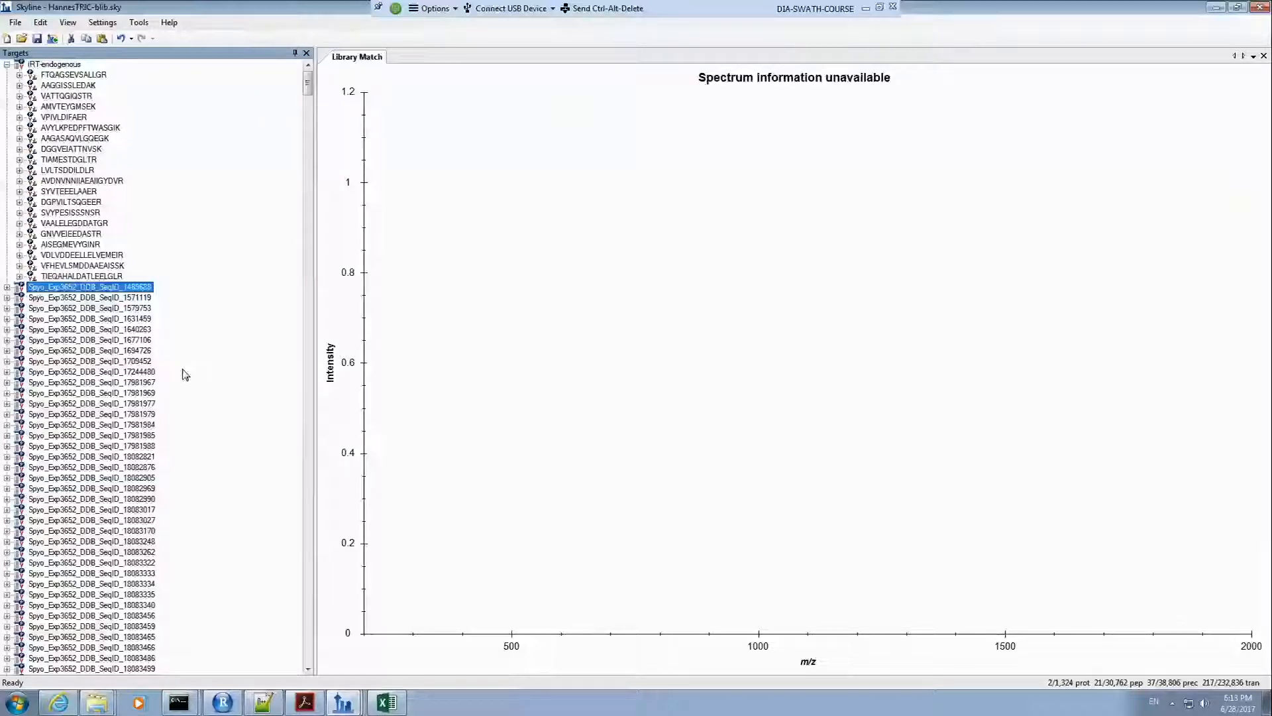
{"action": "key", "text": "shift+End"}
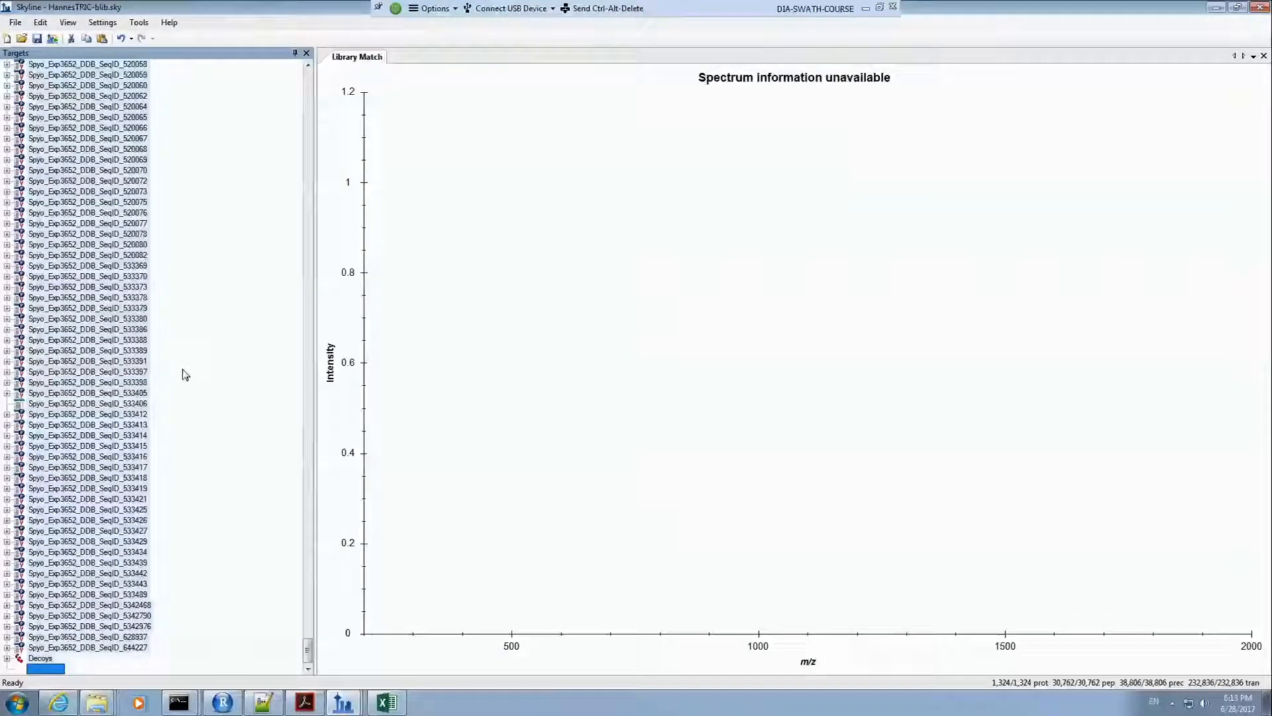
{"action": "key", "text": "Delete"}
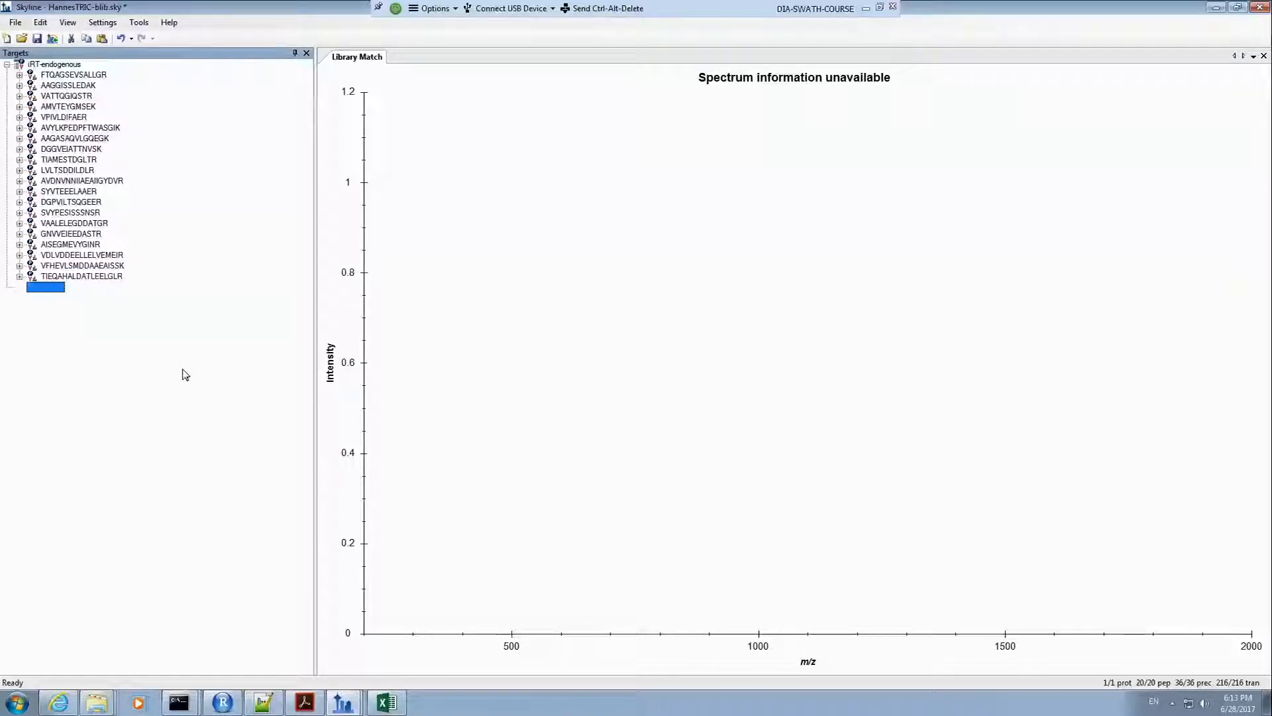
Step: Save the document containing only the iRT-endogenous group as a new file named HannesTRIC-blib-irts.sky in the CompareDIA folder
{"action": "left_click", "coordinate": [16, 23]}
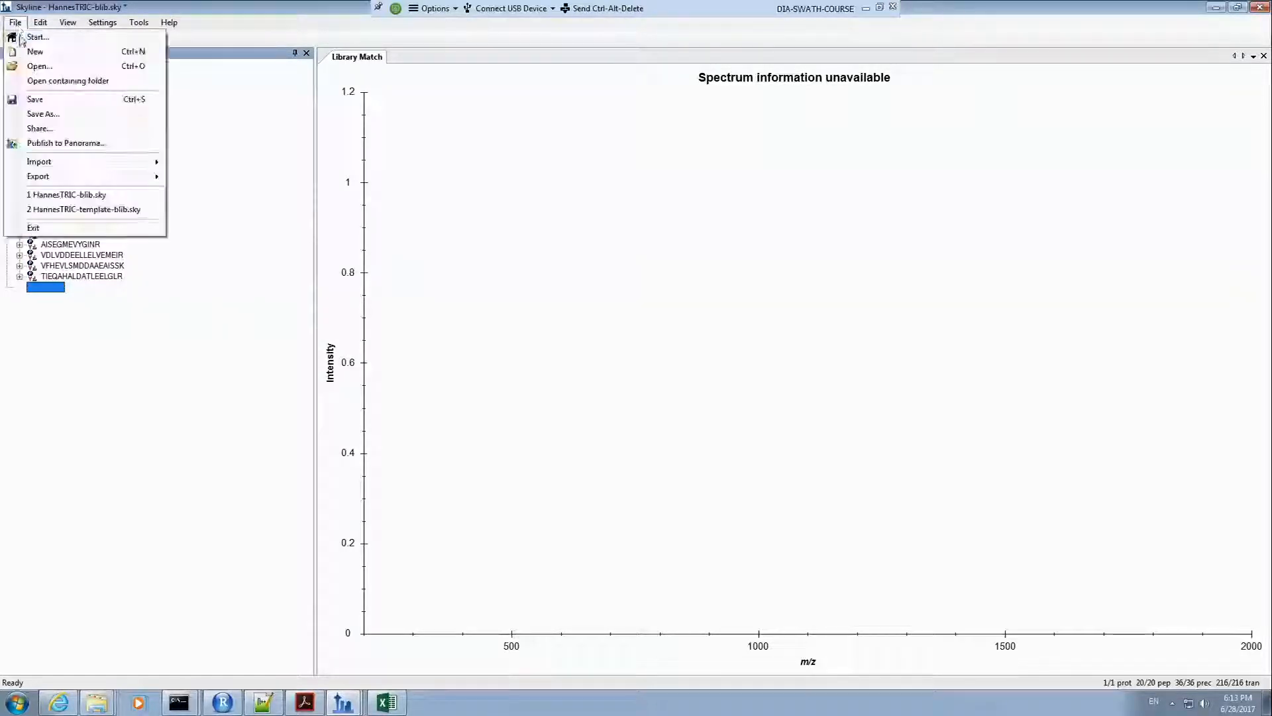
{"action": "left_click", "coordinate": [43, 114]}
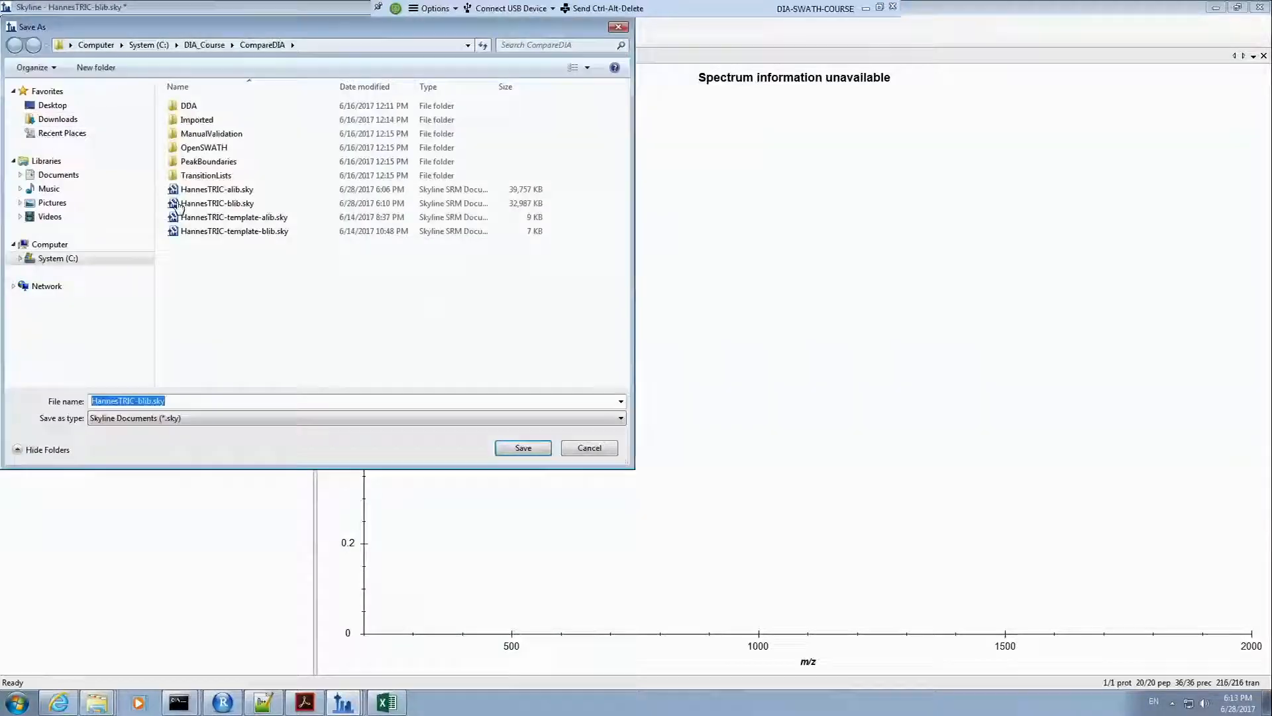
{"action": "left_click", "coordinate": [155, 402]}
{"action": "type", "text": "-irts"}
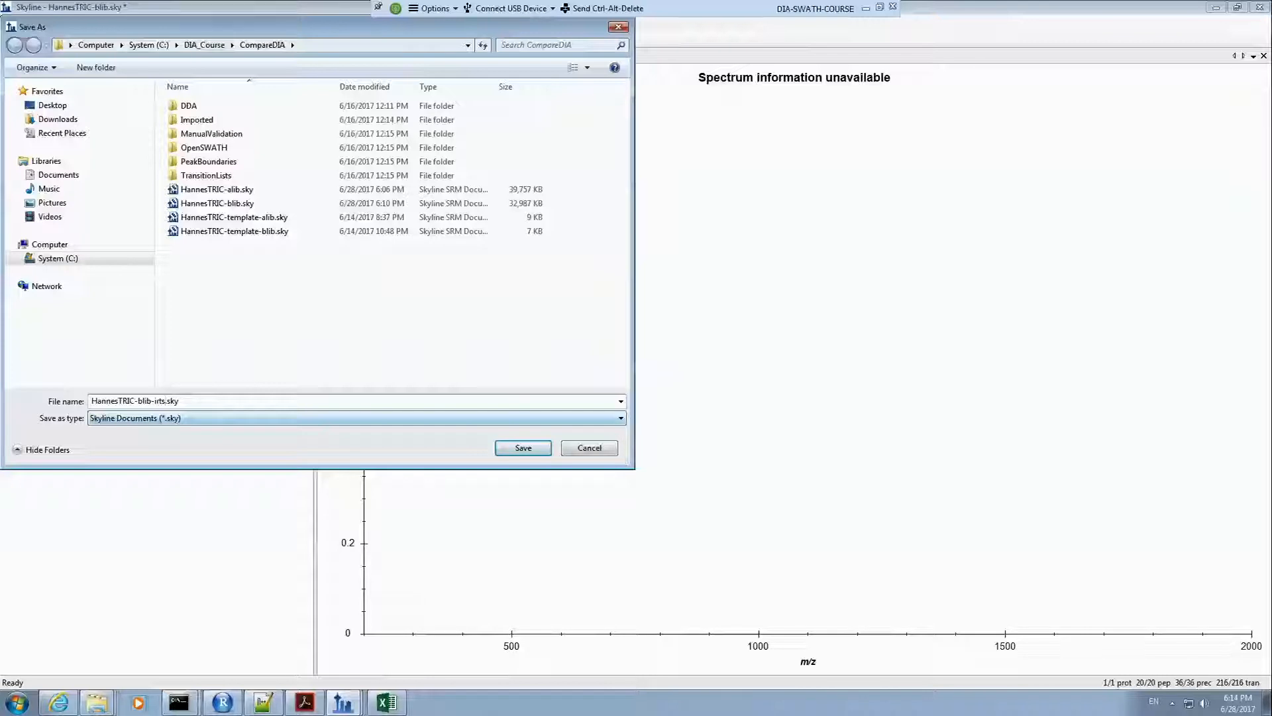
{"action": "key", "text": "Return"}
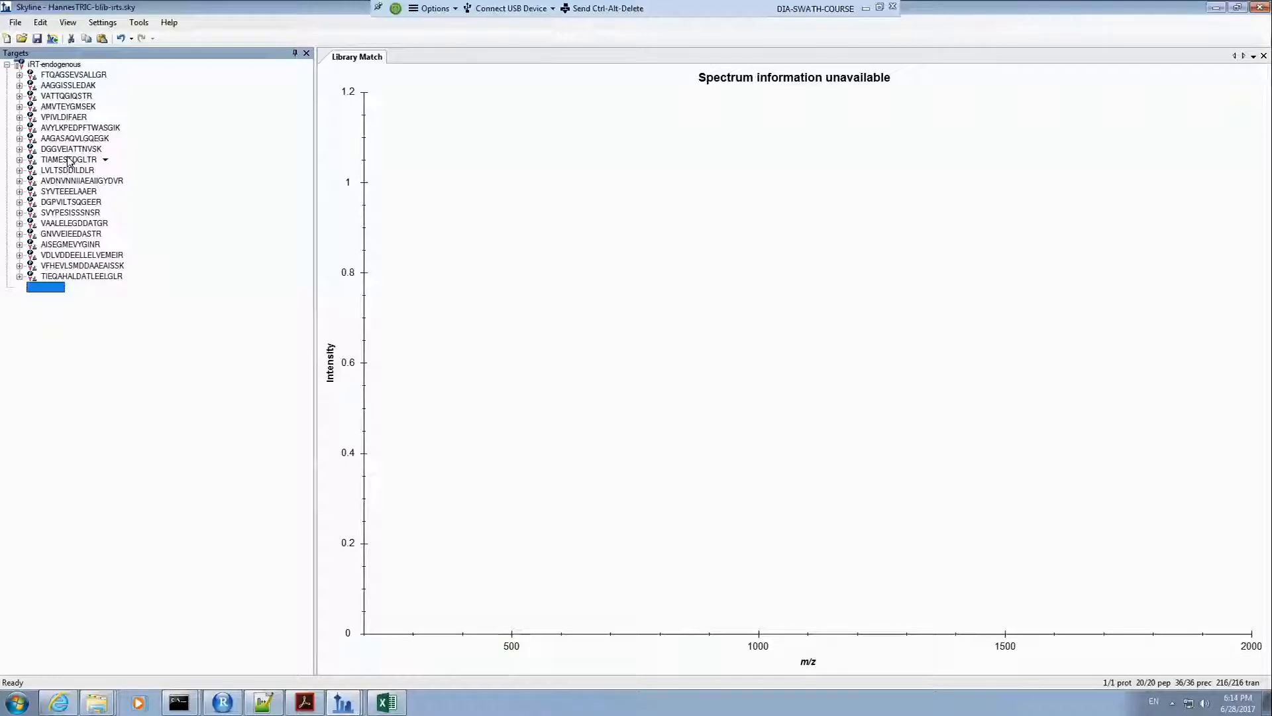
Step: Reopen the full HannesTRIC-blib.sky document from the recent files
{"action": "left_click", "coordinate": [16, 23]}
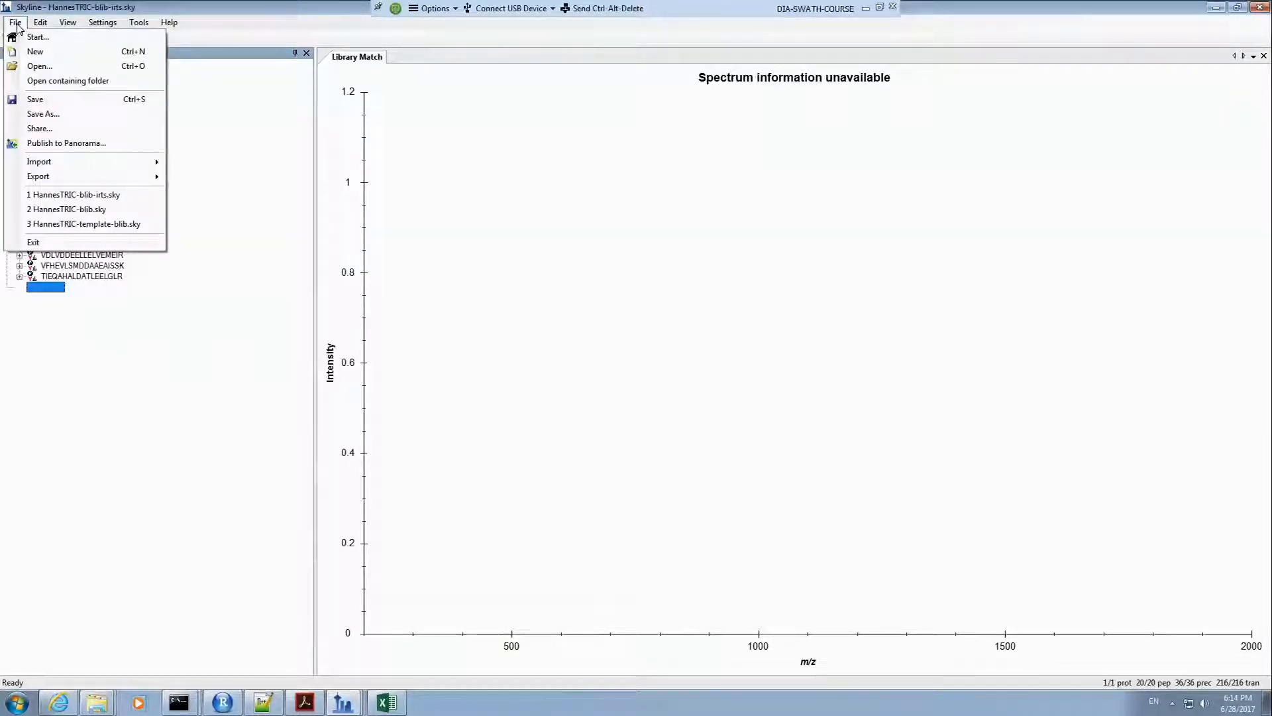
{"action": "mouse_move", "coordinate": [51, 176]}
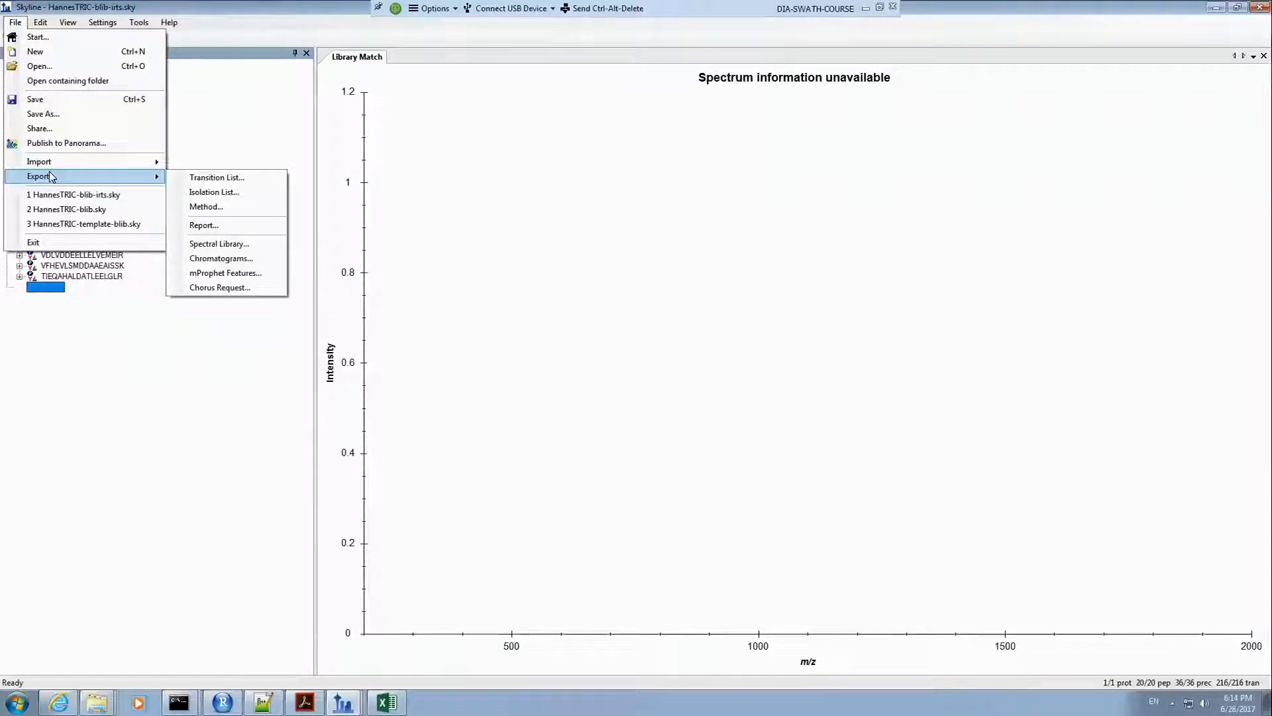
{"action": "left_click", "coordinate": [66, 209]}
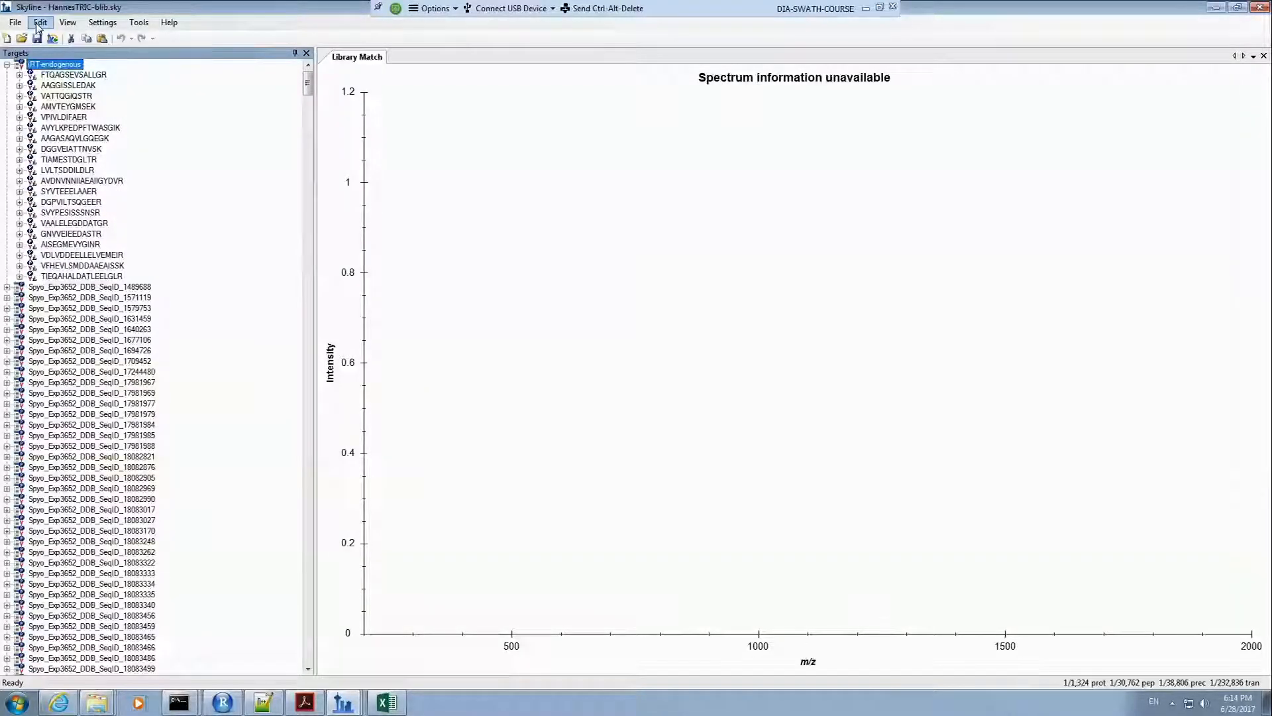
Step: Delete the Decoys group at the end of the target list
{"action": "left_click_drag", "start_coordinate": [307, 83], "coordinate": [298, 669]}
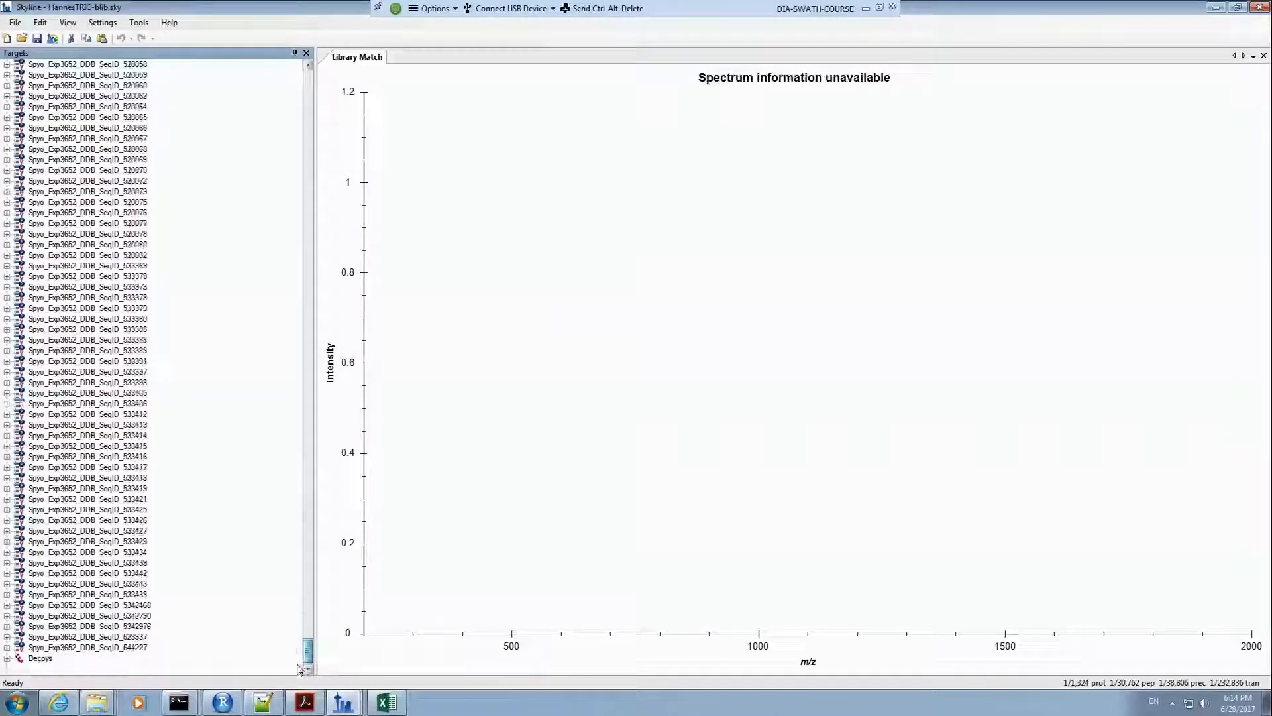
{"action": "left_click", "coordinate": [41, 658]}
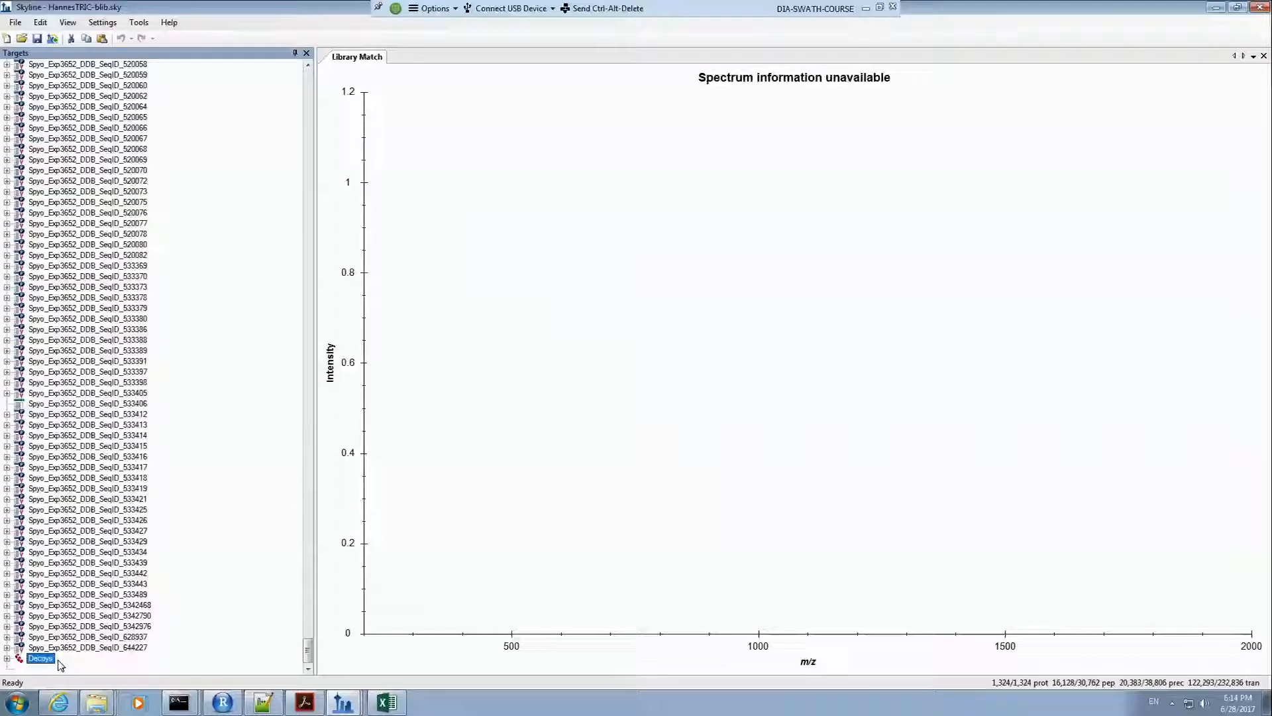
{"action": "key", "text": "Delete"}
{"action": "left_click_drag", "start_coordinate": [307, 648], "coordinate": [302, 62]}
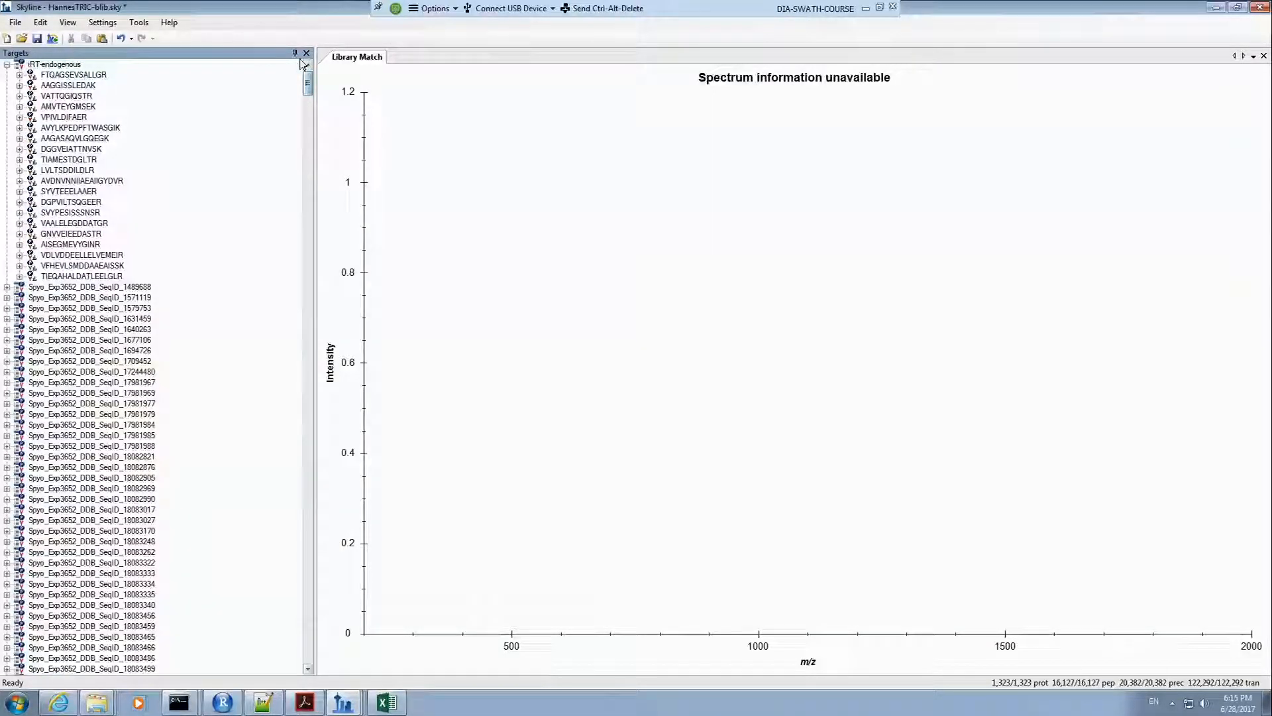
Step: Use Accept Peptides to keep only the full list copied from 452precursors.txt in Notepad++, matching modified sequences and removing empty proteins
{"action": "left_click", "coordinate": [39, 23]}
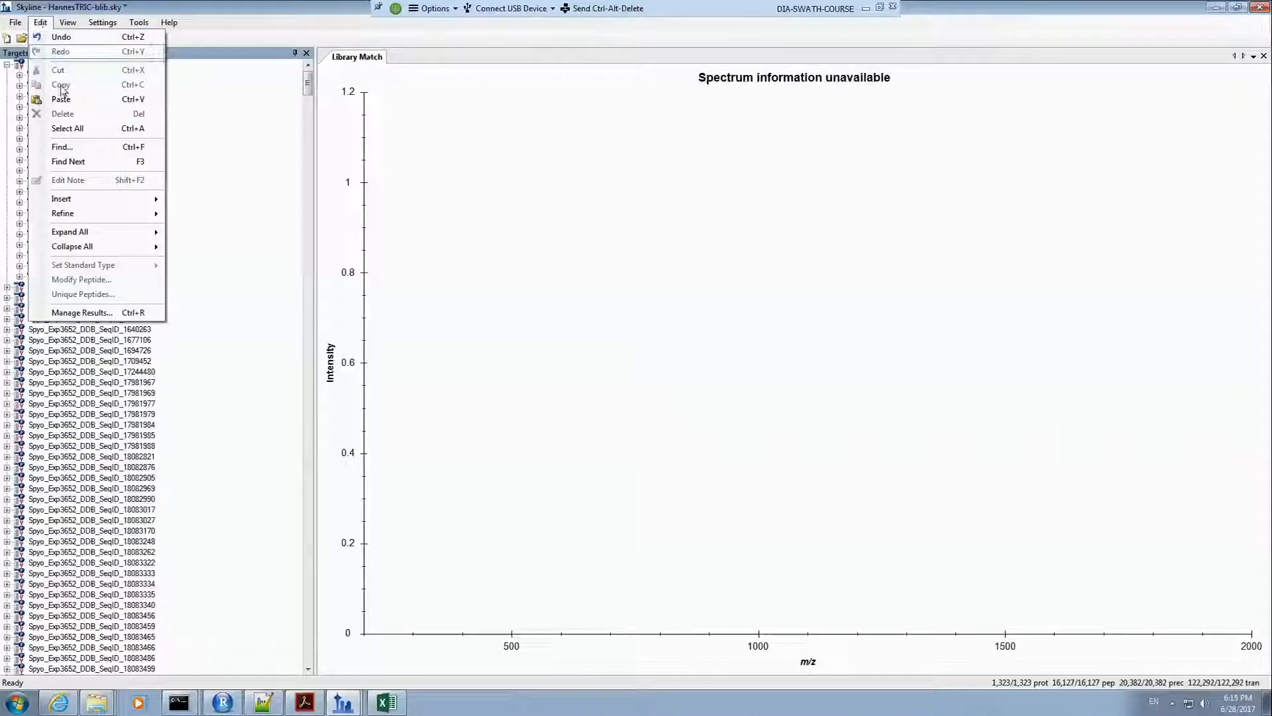
{"action": "mouse_move", "coordinate": [72, 215]}
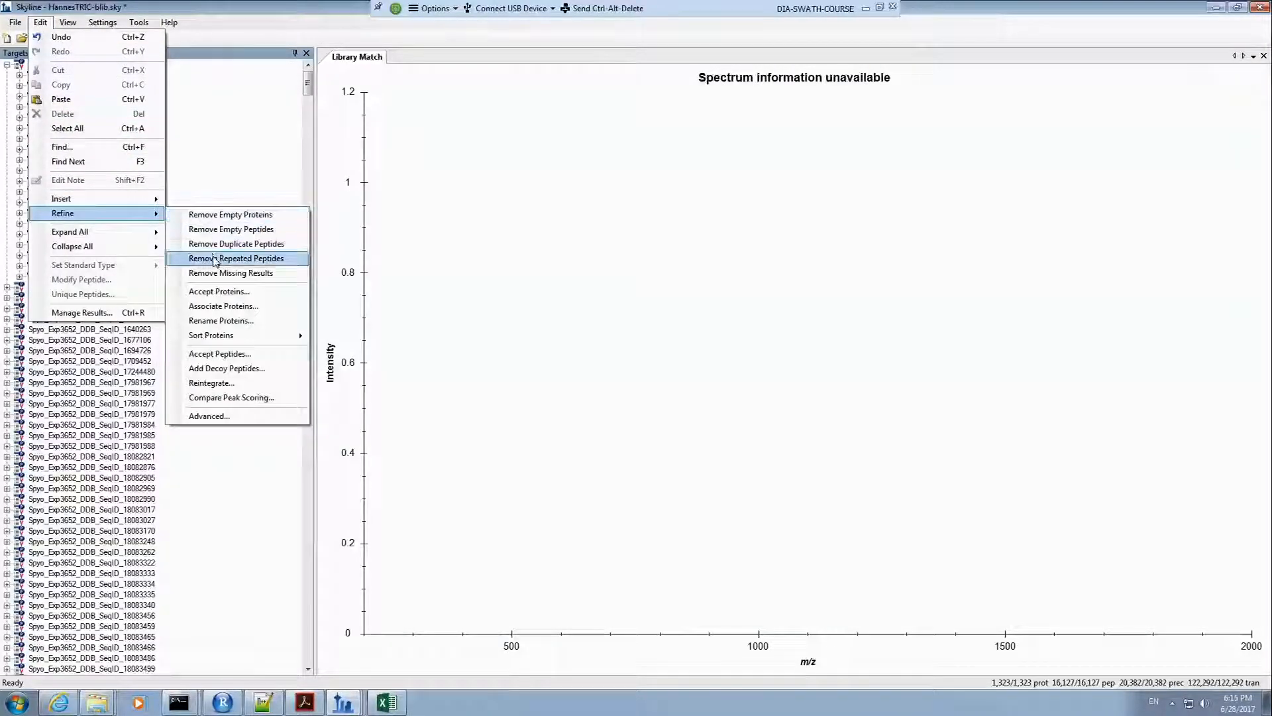
{"action": "left_click", "coordinate": [220, 353]}
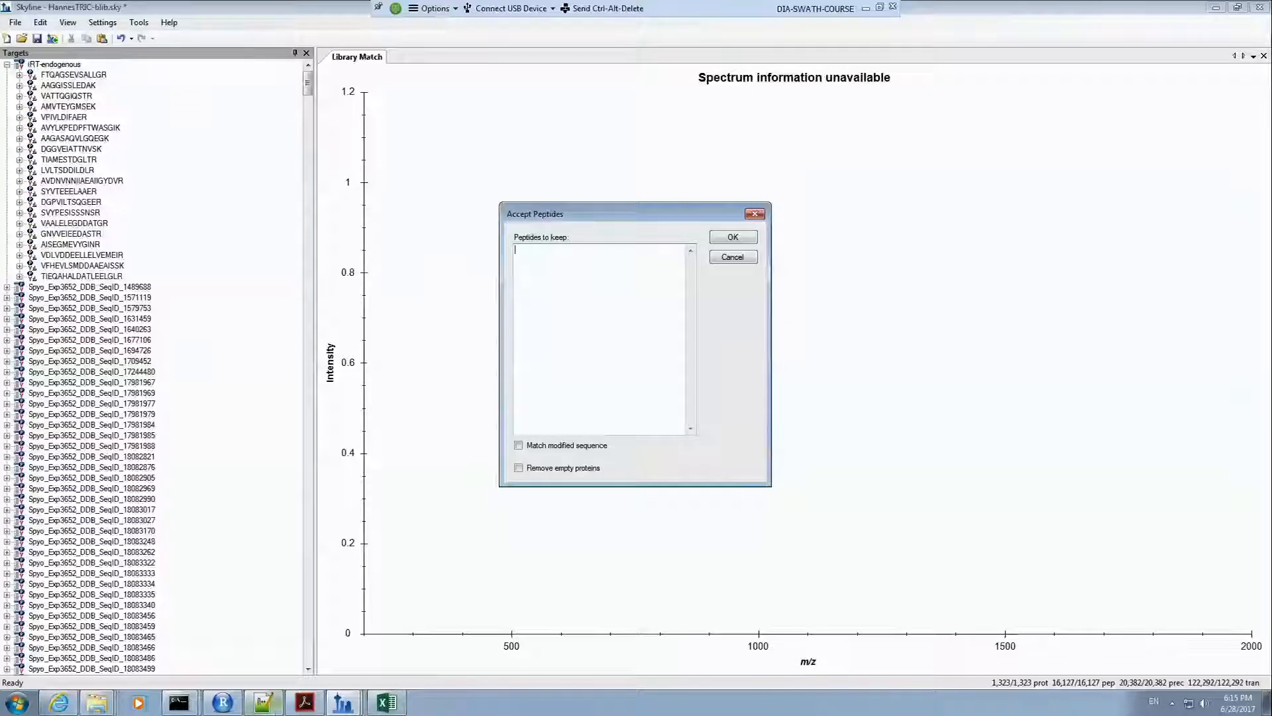
{"action": "left_click", "coordinate": [279, 696]}
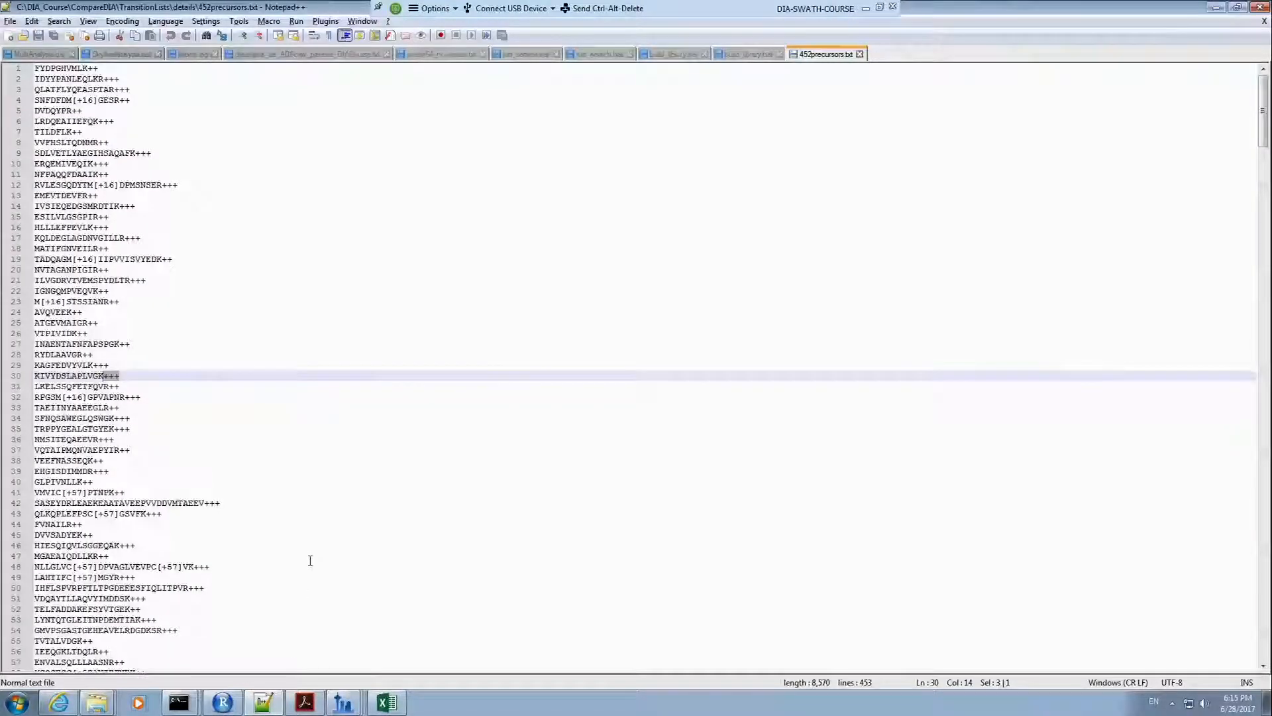
{"action": "key", "text": "ctrl+a"}
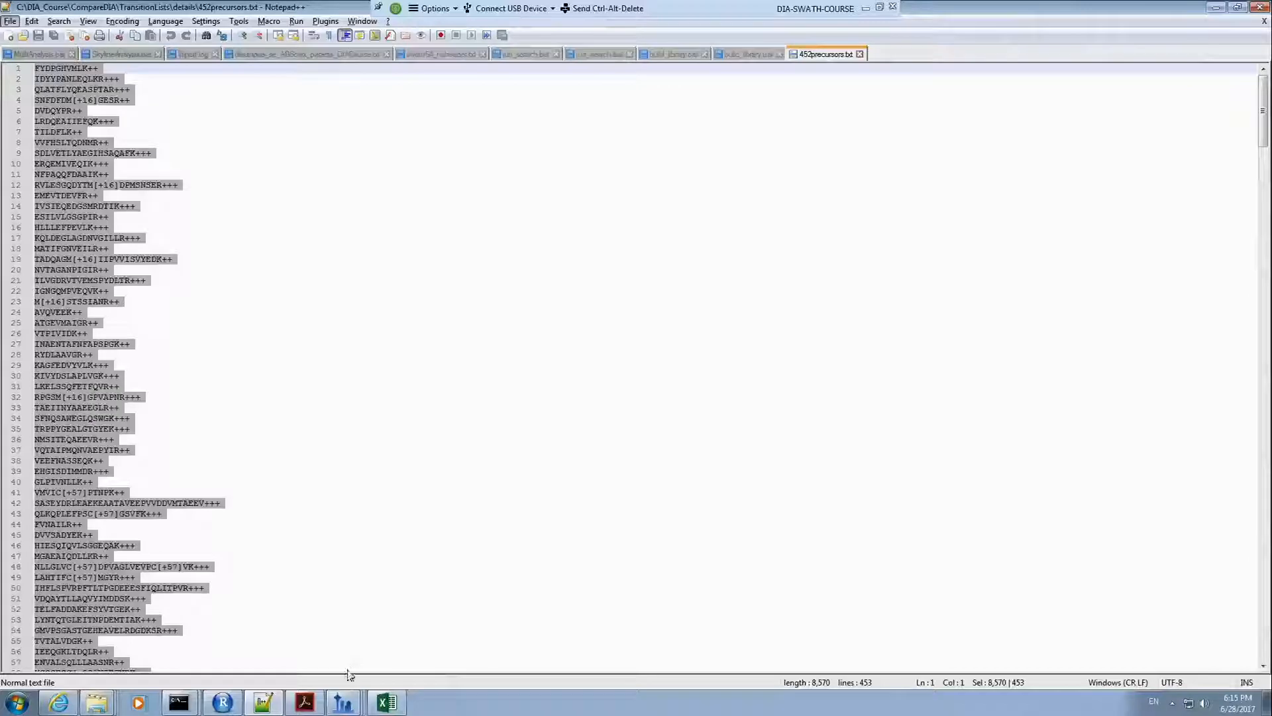
{"action": "left_click", "coordinate": [343, 703]}
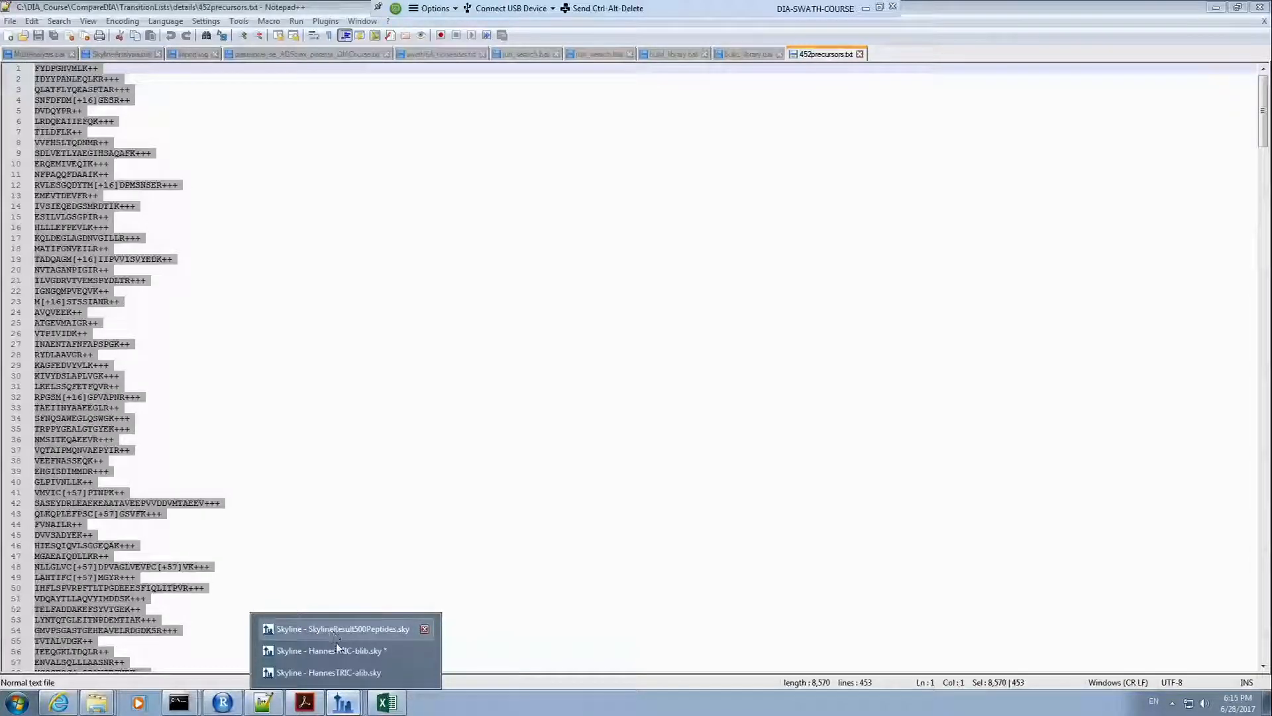
{"action": "left_click", "coordinate": [337, 649]}
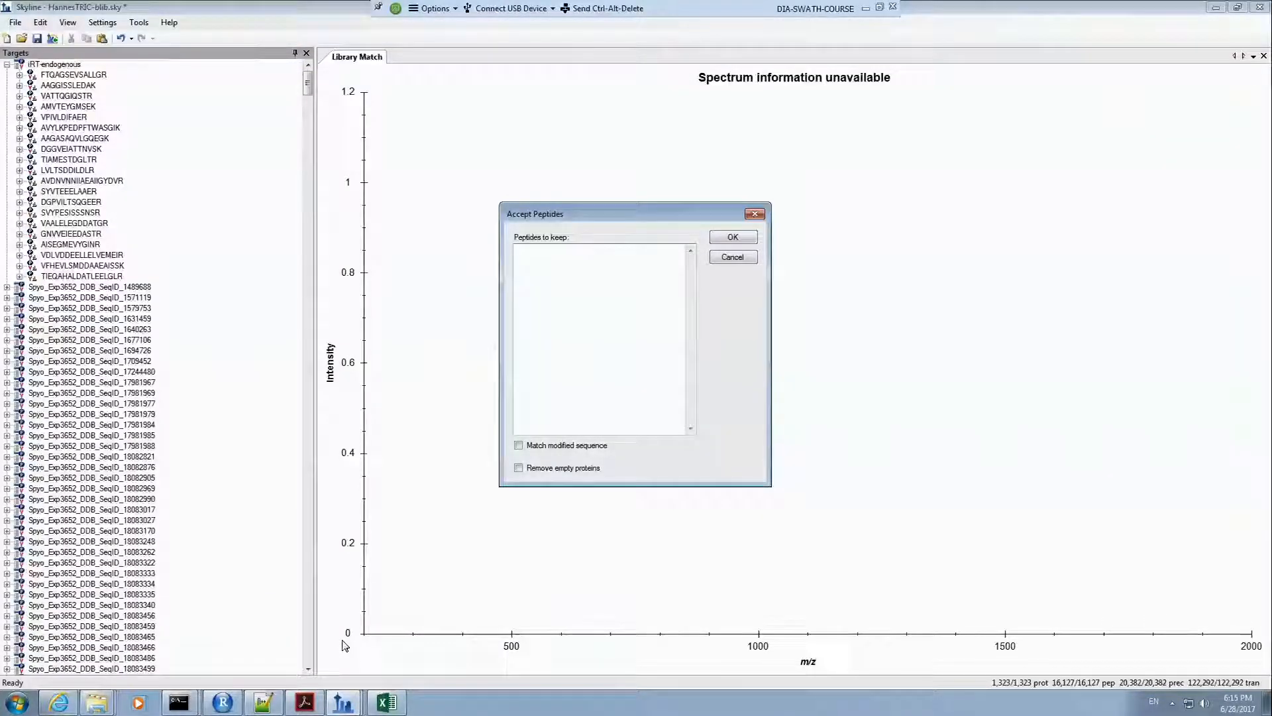
{"action": "key", "text": "ctrl+v"}
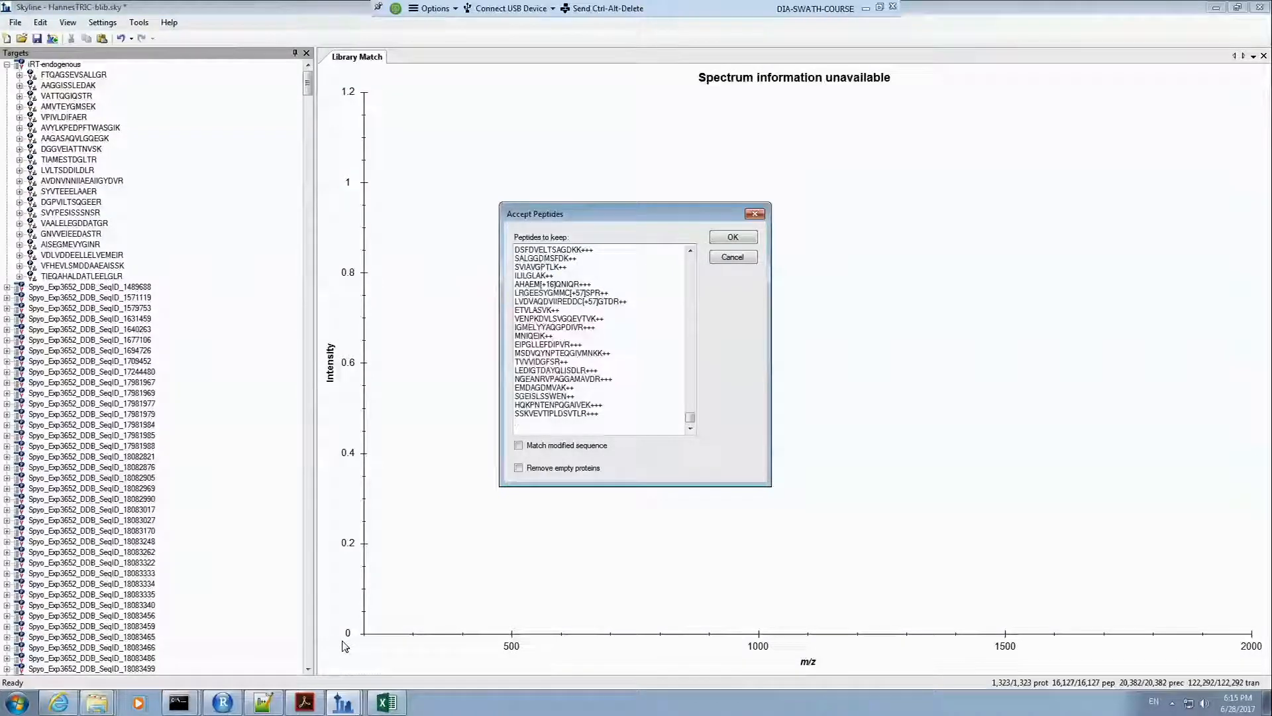
{"action": "left_click", "coordinate": [518, 446]}
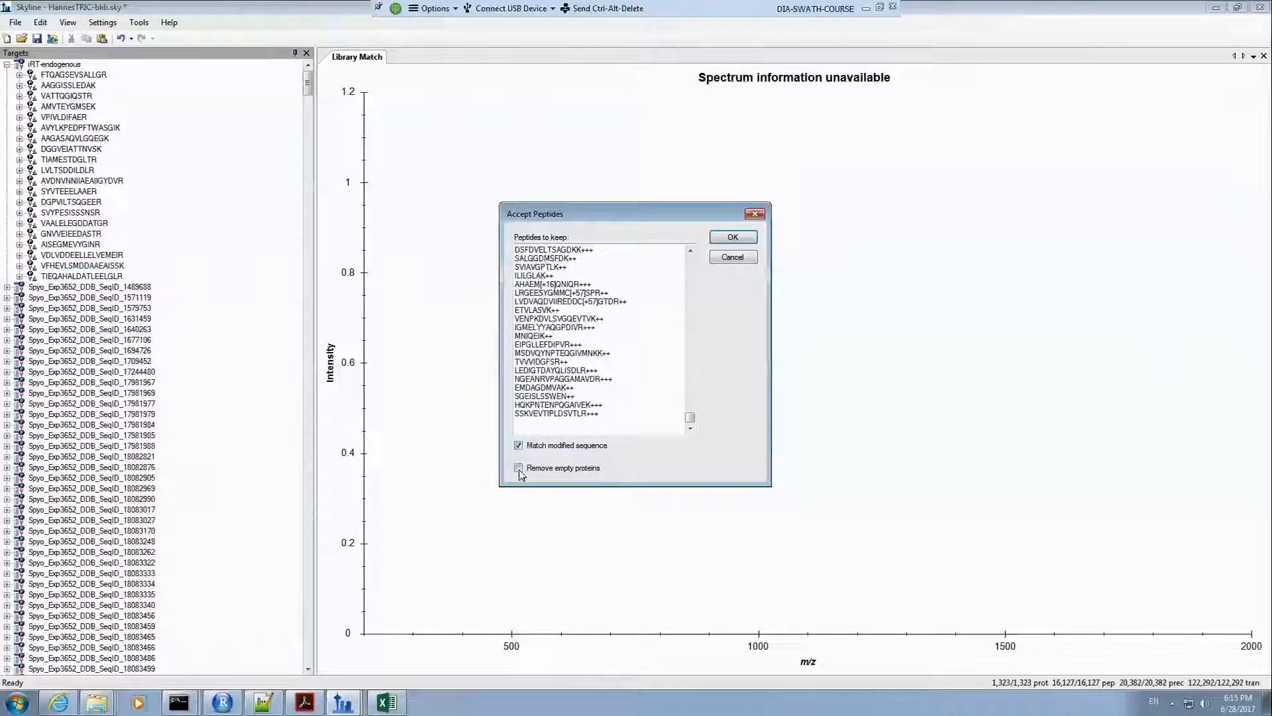
{"action": "left_click", "coordinate": [731, 238]}
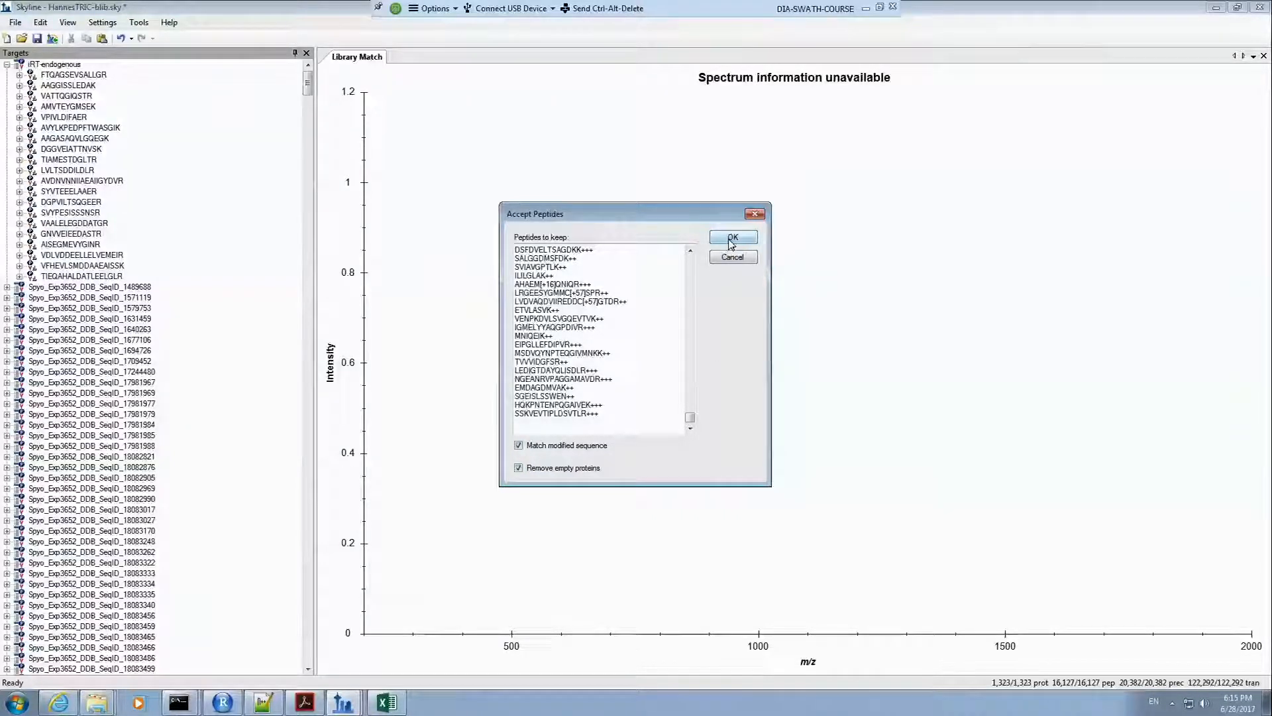
Step: Collapse the iRT-endogenous group and delete it from the filtered target list
{"action": "left_click_drag", "start_coordinate": [311, 146], "coordinate": [159, 93]}
{"action": "left_click", "coordinate": [7, 65]}
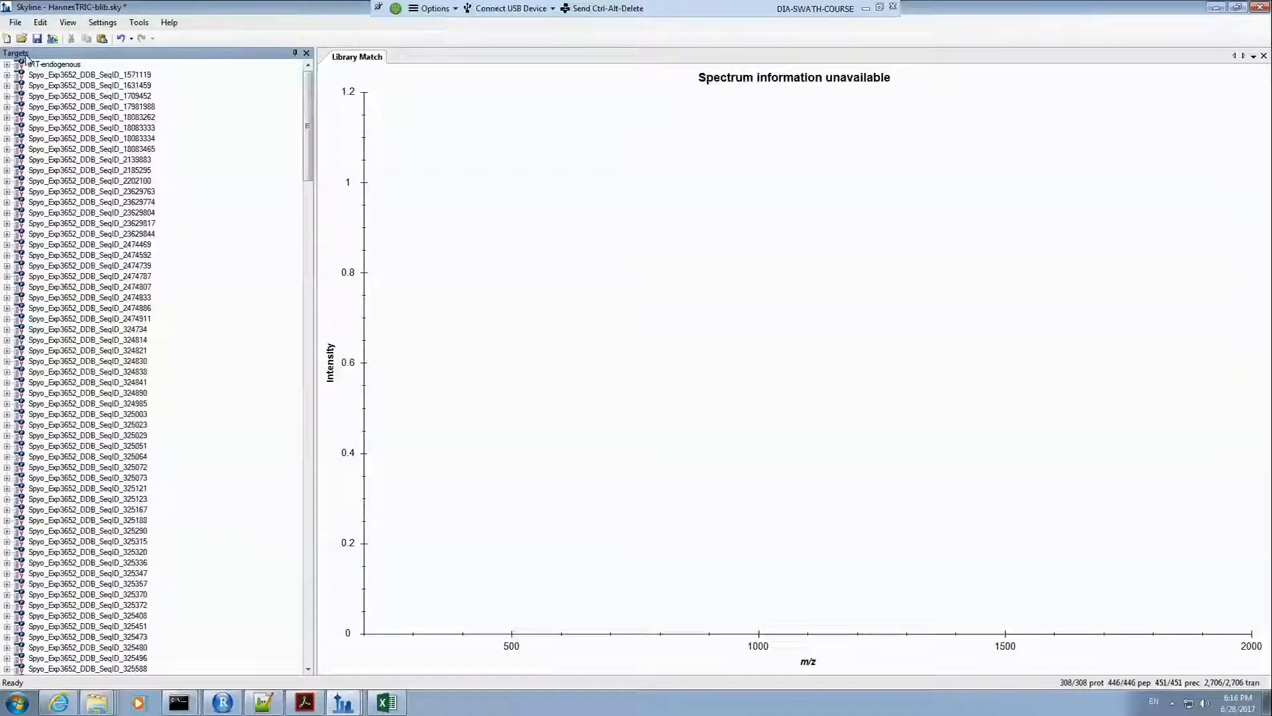
{"action": "left_click", "coordinate": [63, 66]}
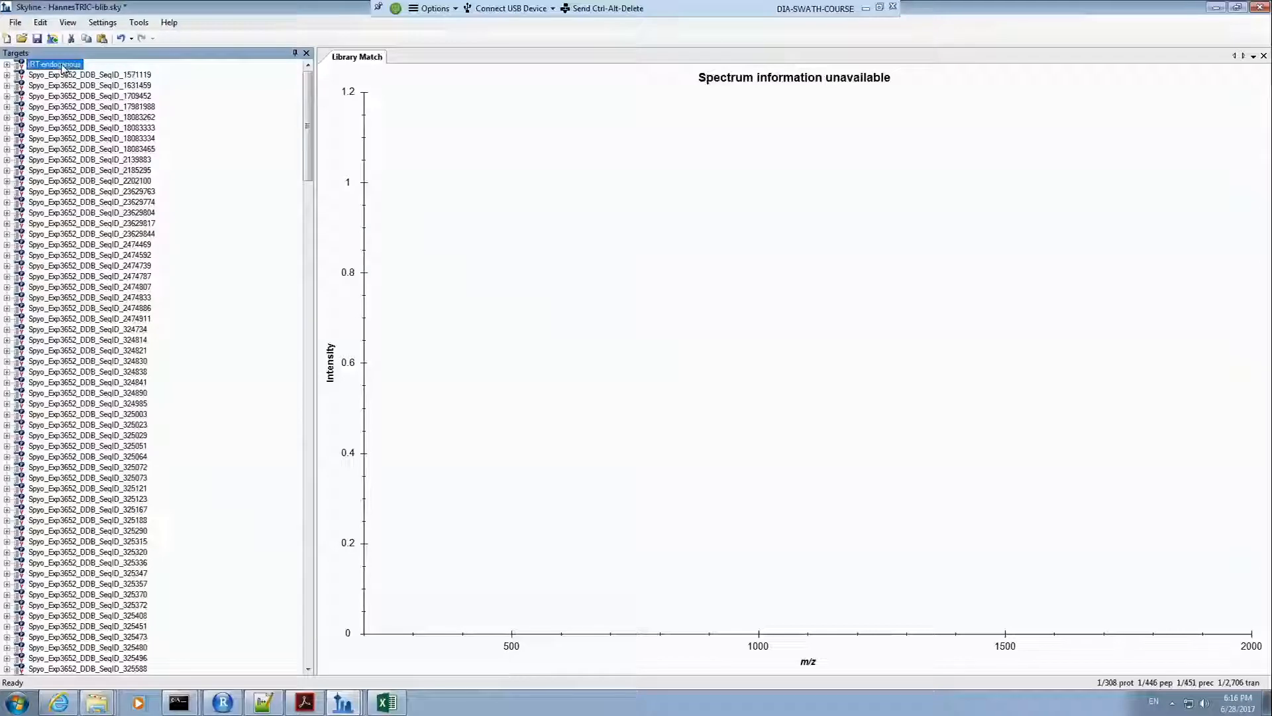
{"action": "key", "text": "Delete"}
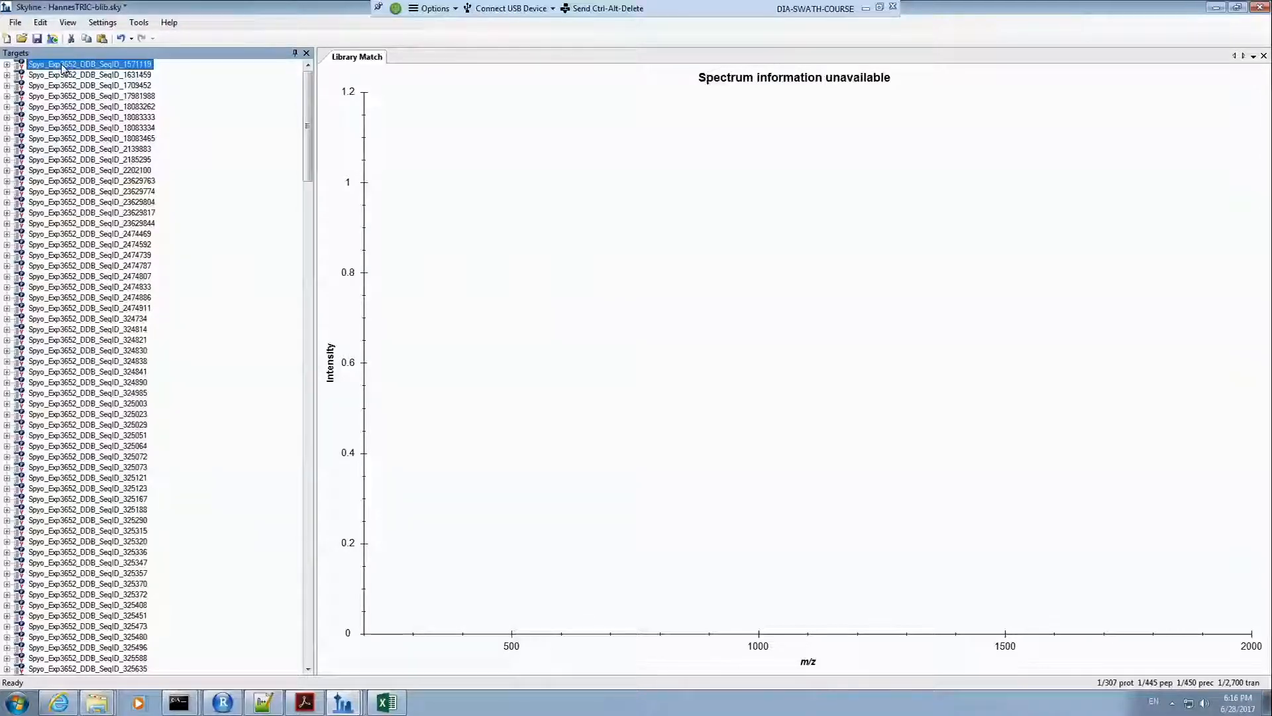
{"action": "left_click", "coordinate": [14, 22]}
{"action": "mouse_move", "coordinate": [56, 165]}
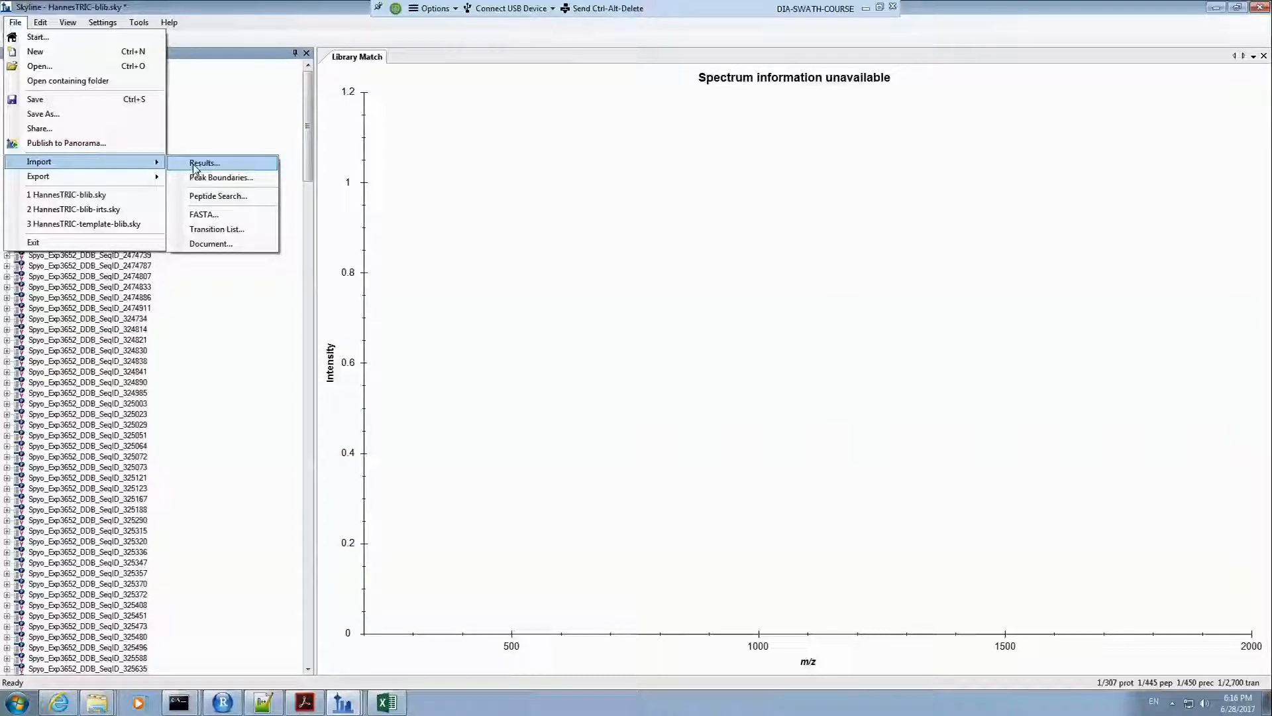
{"action": "left_click", "coordinate": [200, 21]}
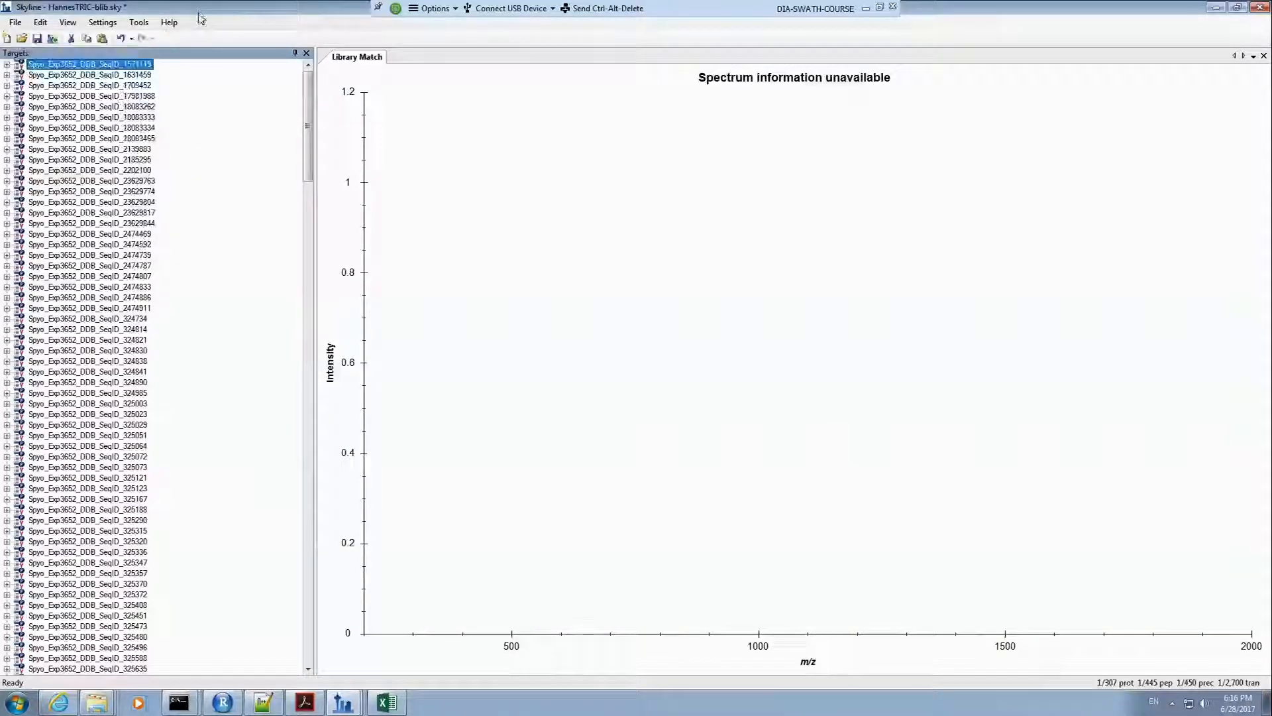
{"action": "left_click", "coordinate": [21, 25]}
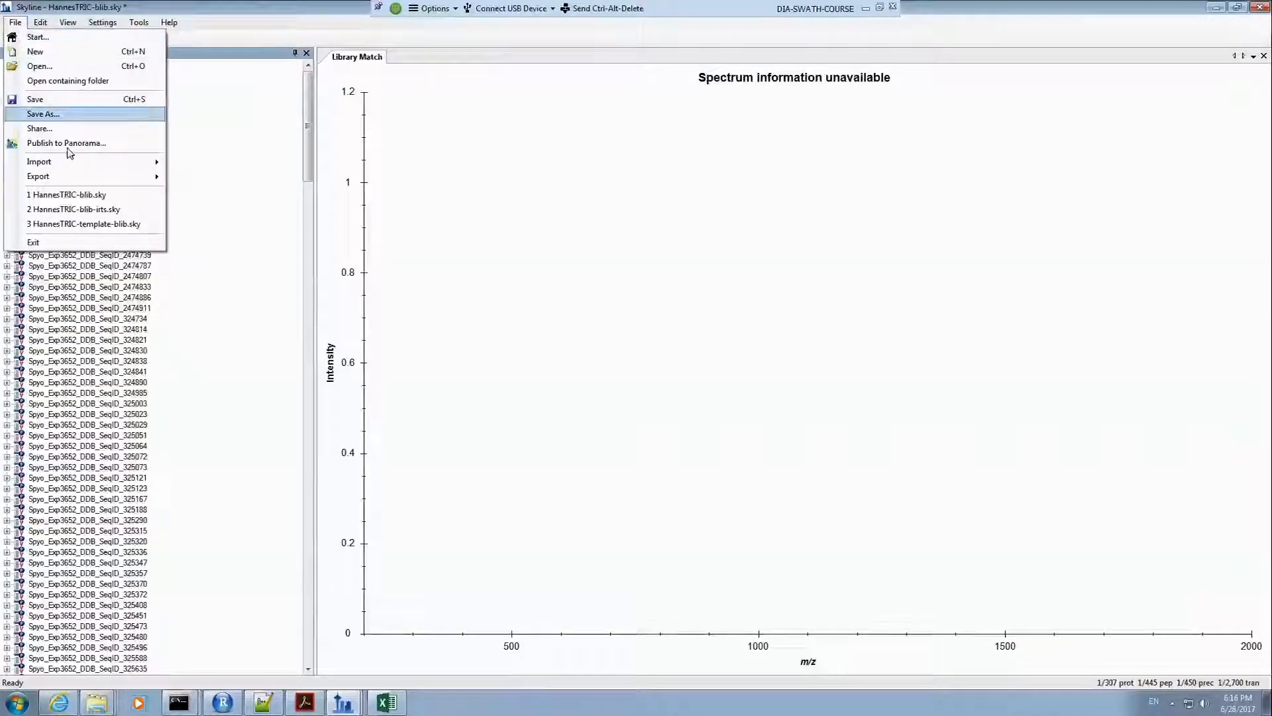
{"action": "left_click", "coordinate": [108, 211]}
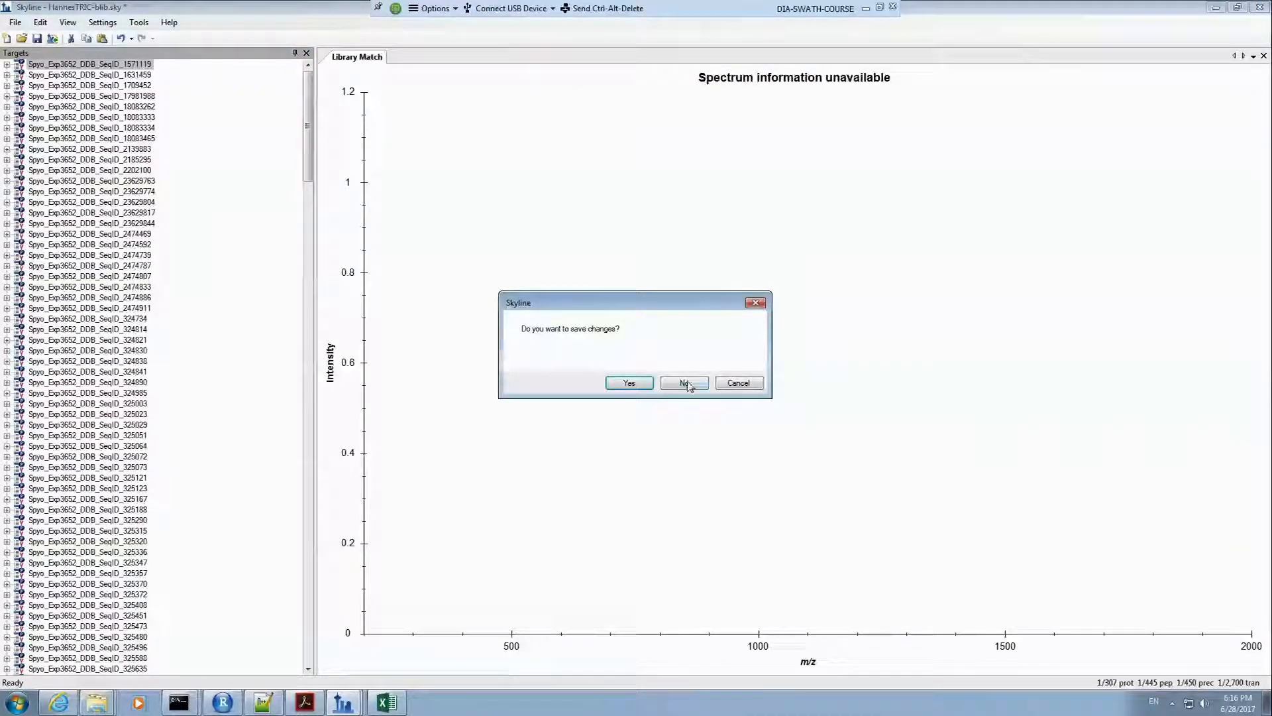
{"action": "left_click", "coordinate": [737, 384]}
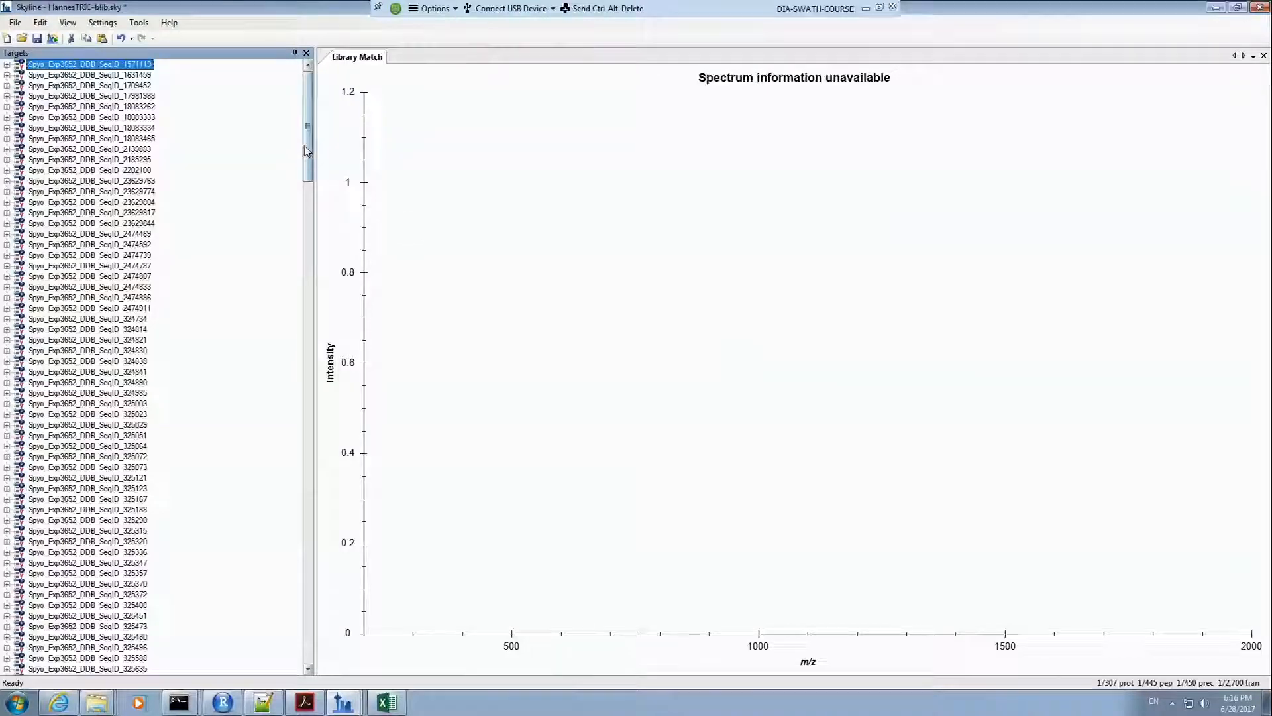
Step: Import the document HannesTRIC-blib-irts.sky from the CompareDIA folder into the filtered document
{"action": "left_click", "coordinate": [15, 22]}
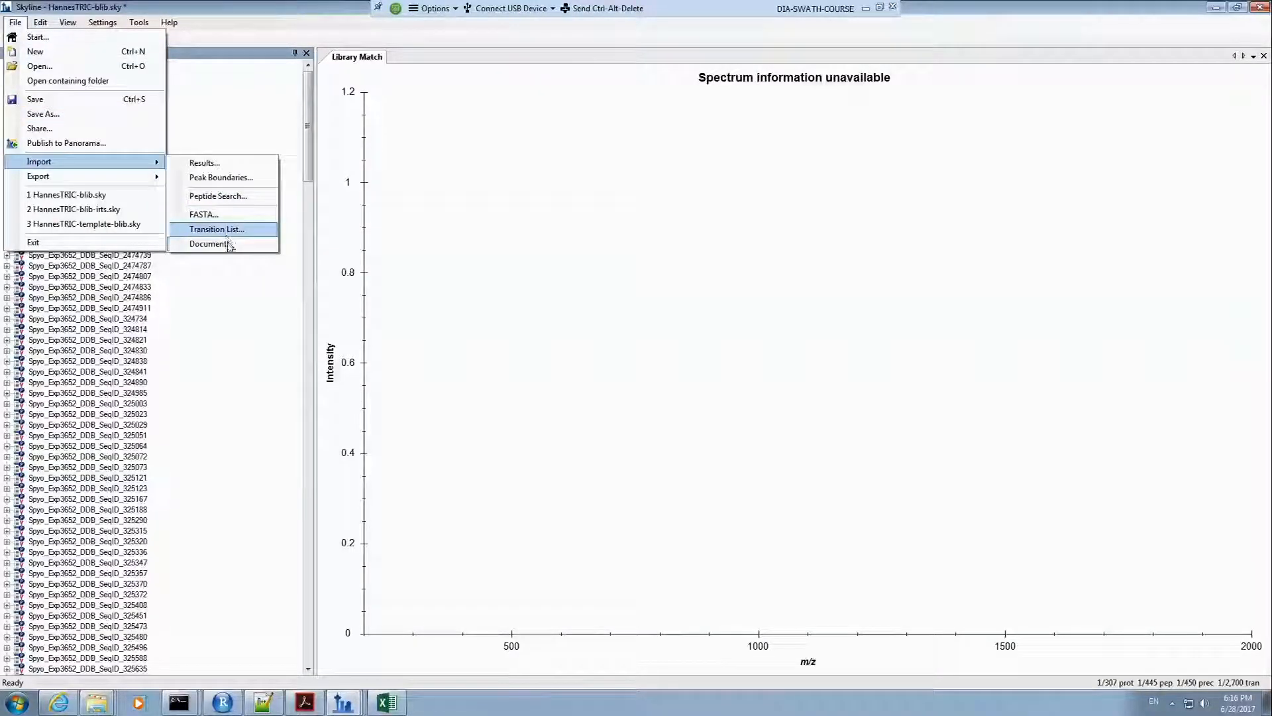
{"action": "left_click", "coordinate": [209, 244]}
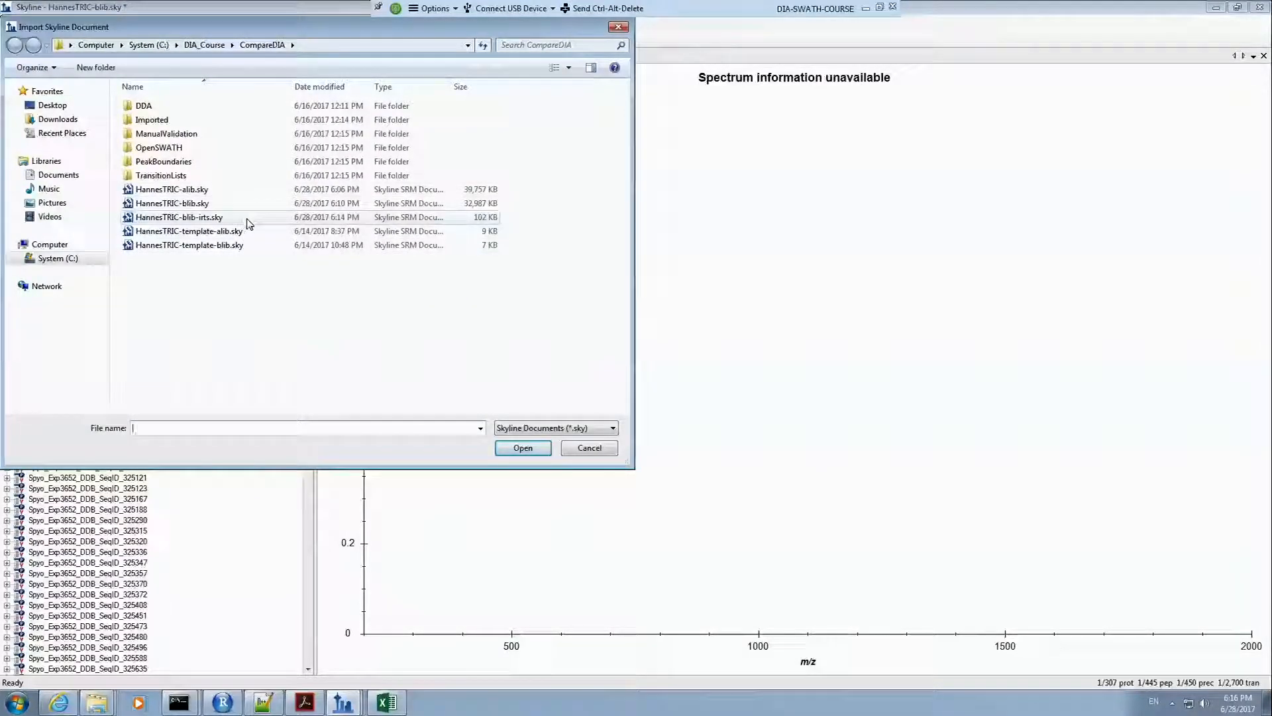
{"action": "double_click", "coordinate": [249, 219]}
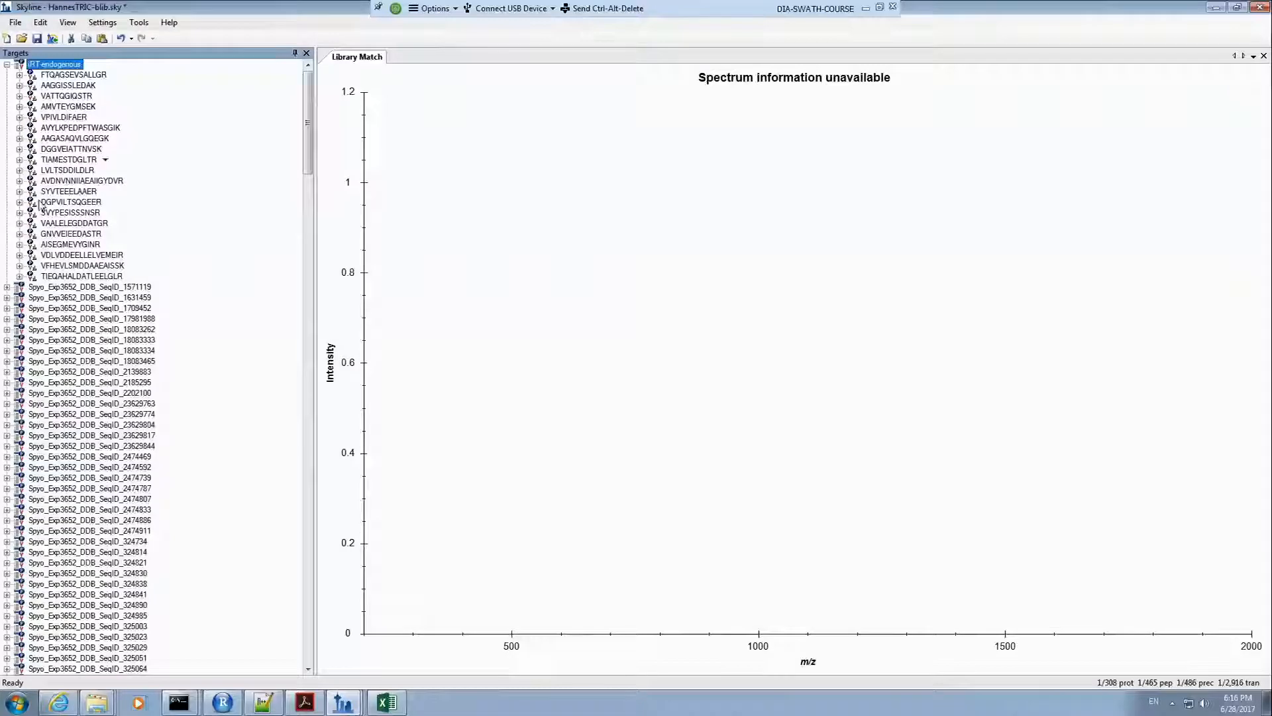
{"action": "left_click_drag", "start_coordinate": [307, 120], "coordinate": [265, 93]}
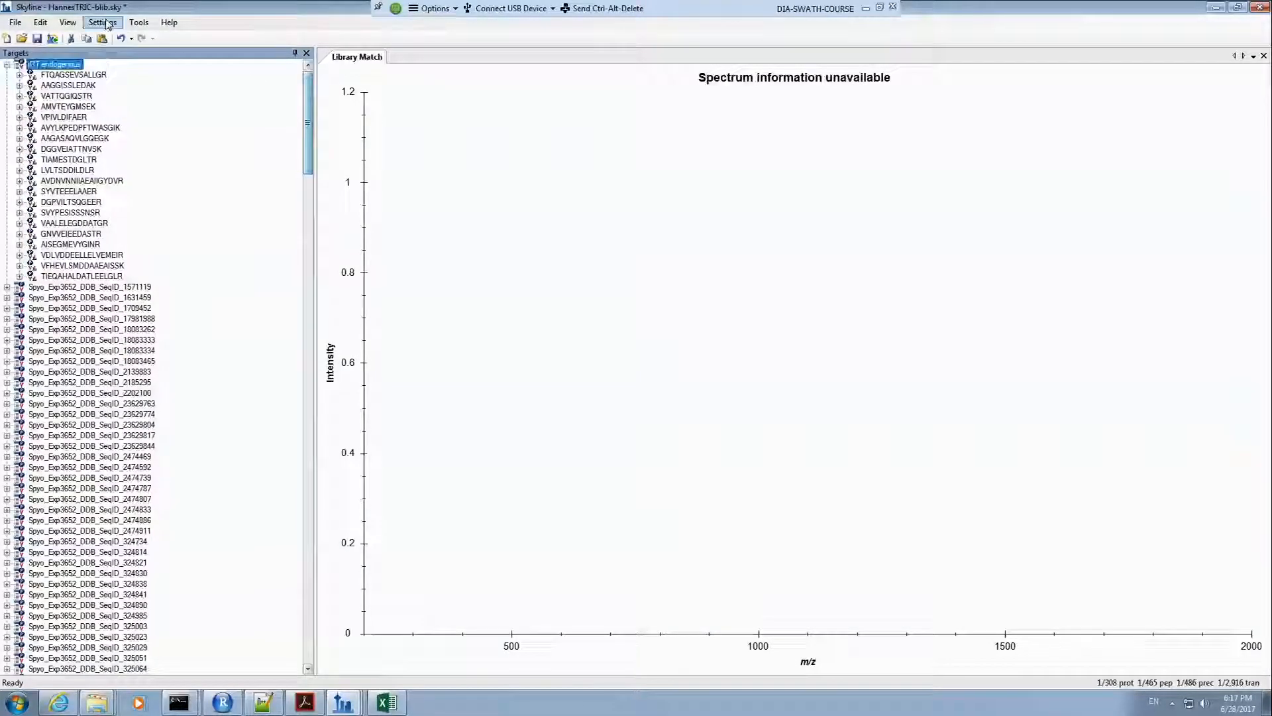
Step: Add 465 decoy peptides to the document using the Shuffle Sequence generation method
{"action": "left_click", "coordinate": [40, 22]}
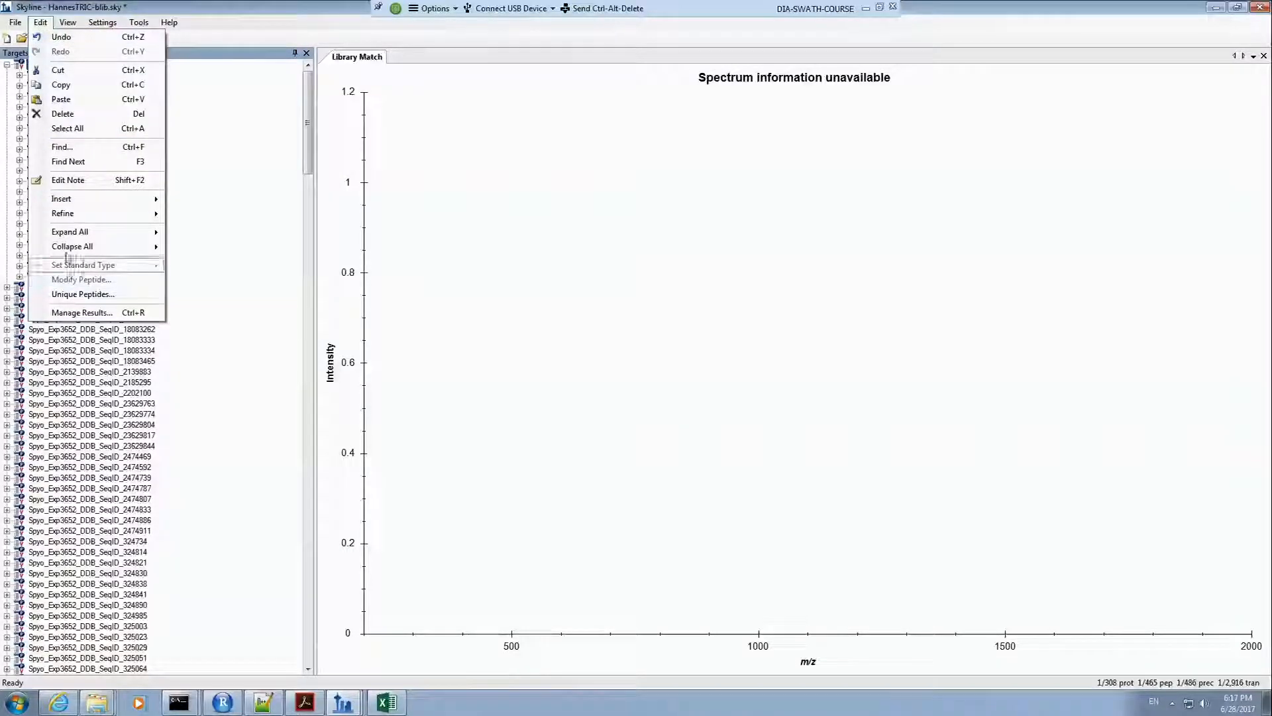
{"action": "mouse_move", "coordinate": [68, 218]}
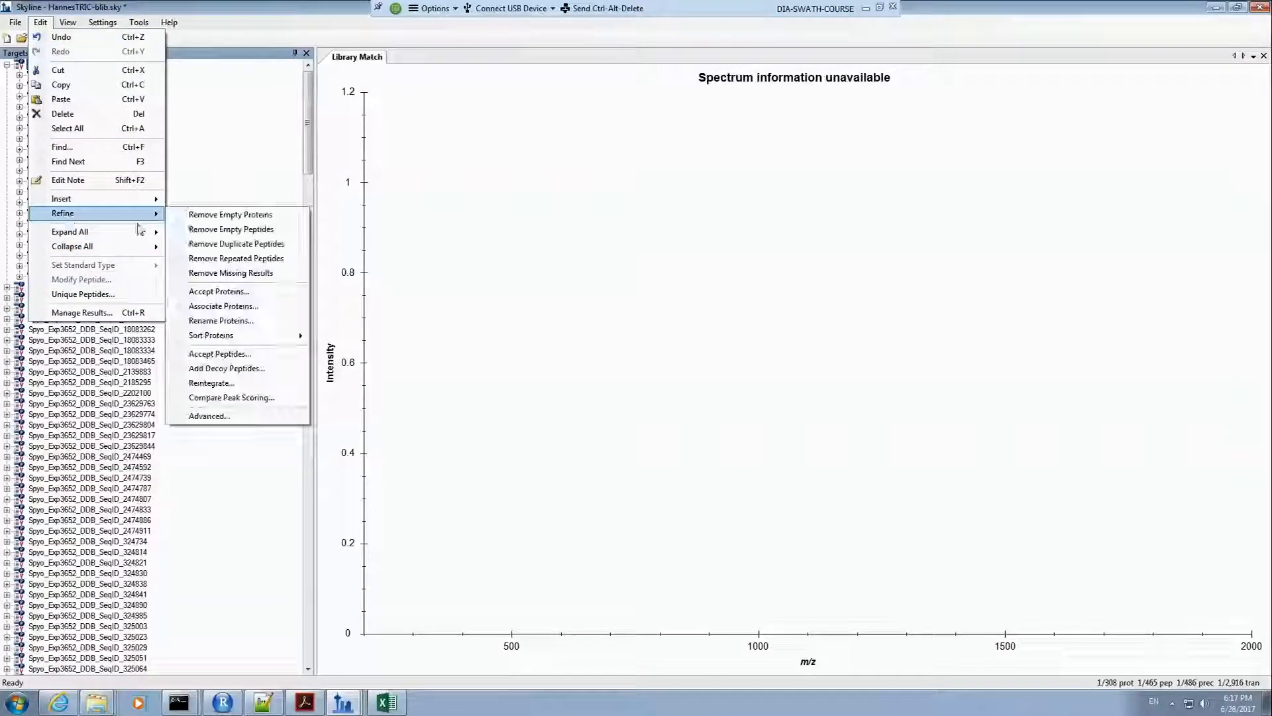
{"action": "left_click", "coordinate": [228, 369]}
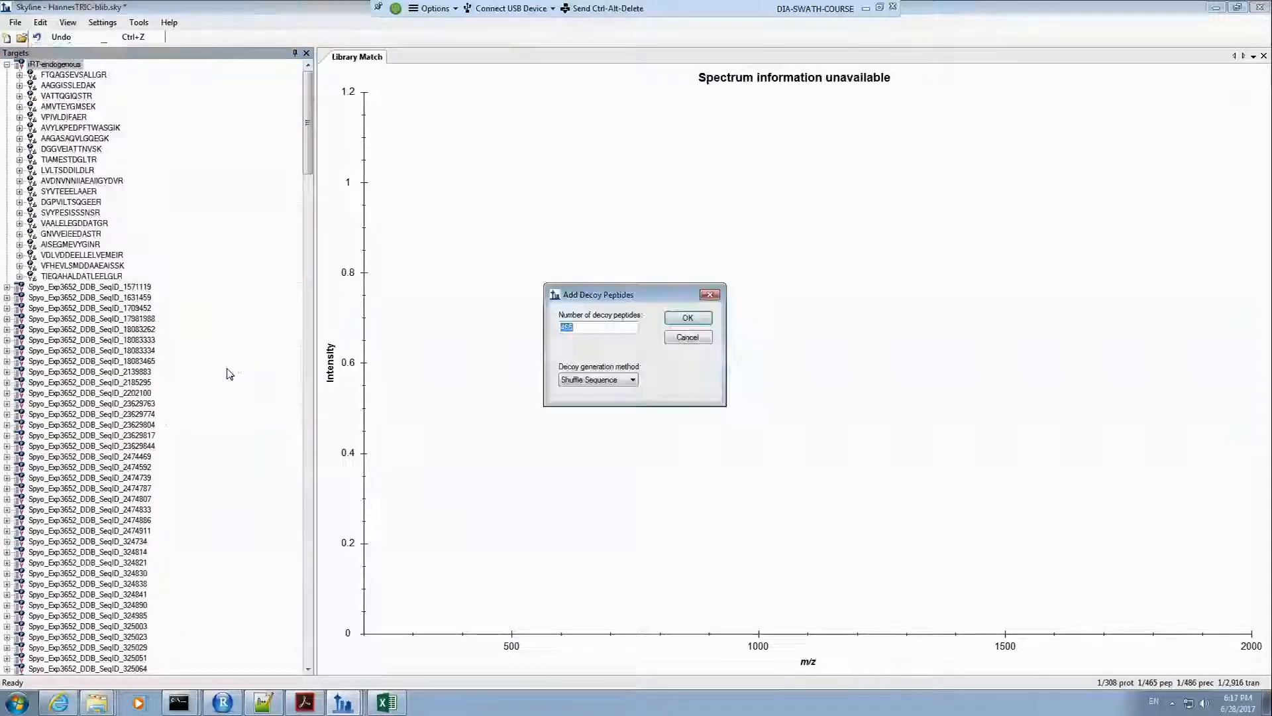
{"action": "double_click", "coordinate": [578, 328]}
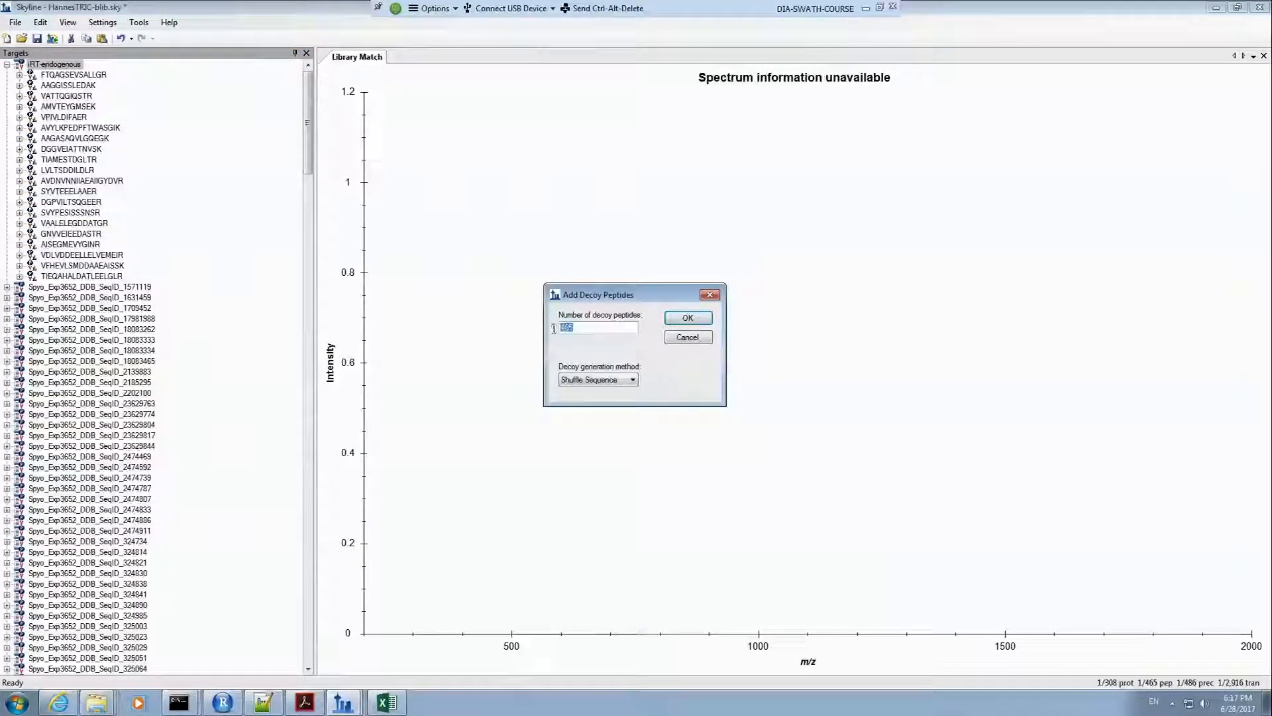
{"action": "left_click", "coordinate": [687, 319]}
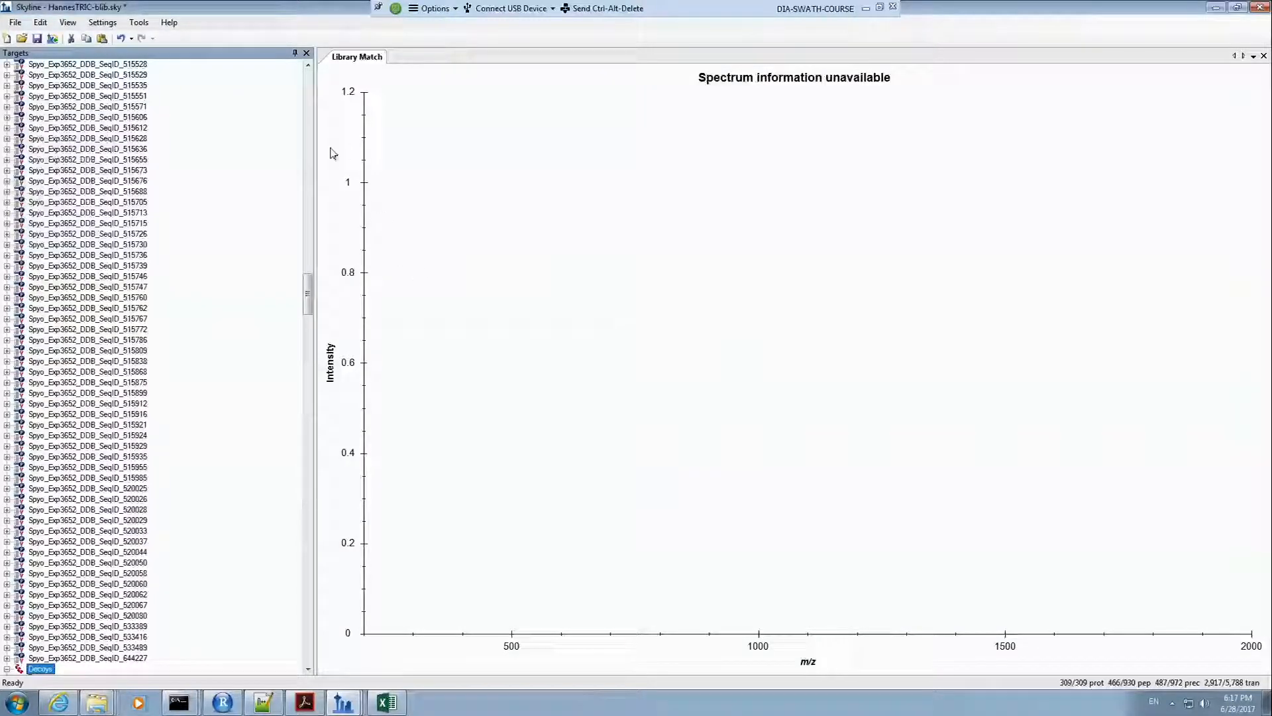
{"action": "left_click_drag", "start_coordinate": [308, 305], "coordinate": [303, 125]}
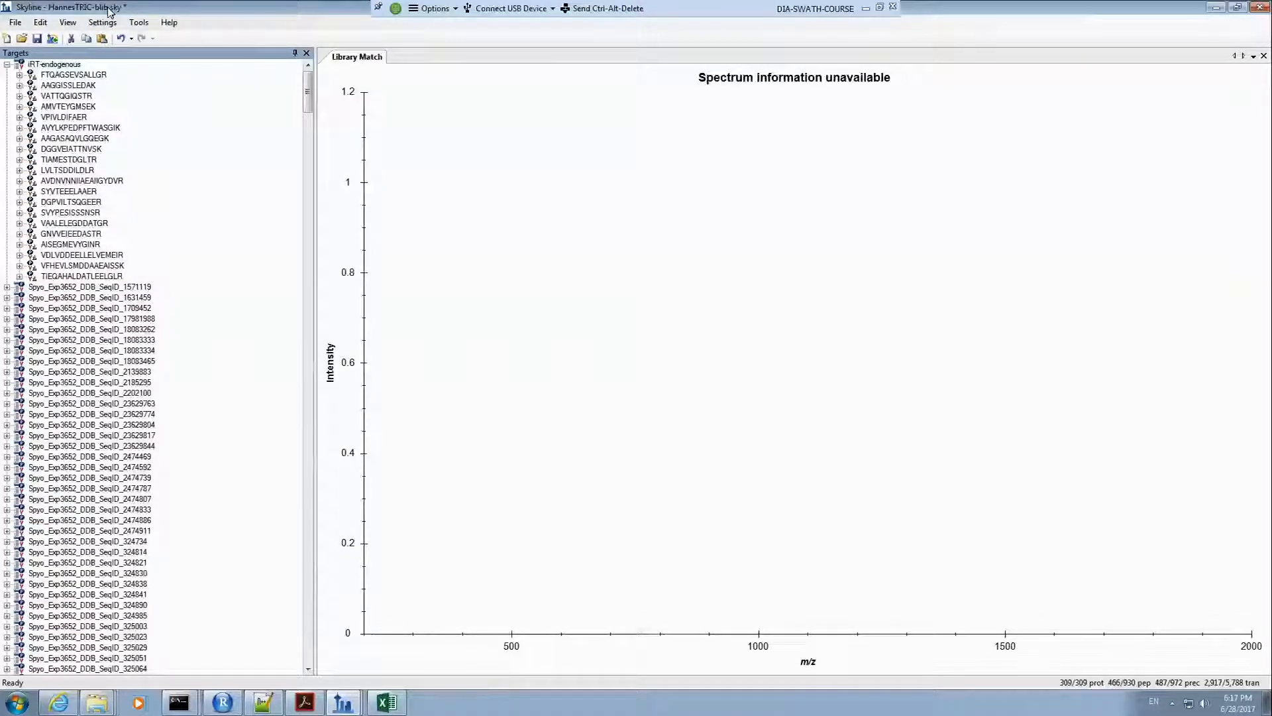
Step: Save the document in the CompareDIA folder under the new name HannesTRIC-blib-450.sky
{"action": "left_click", "coordinate": [16, 23]}
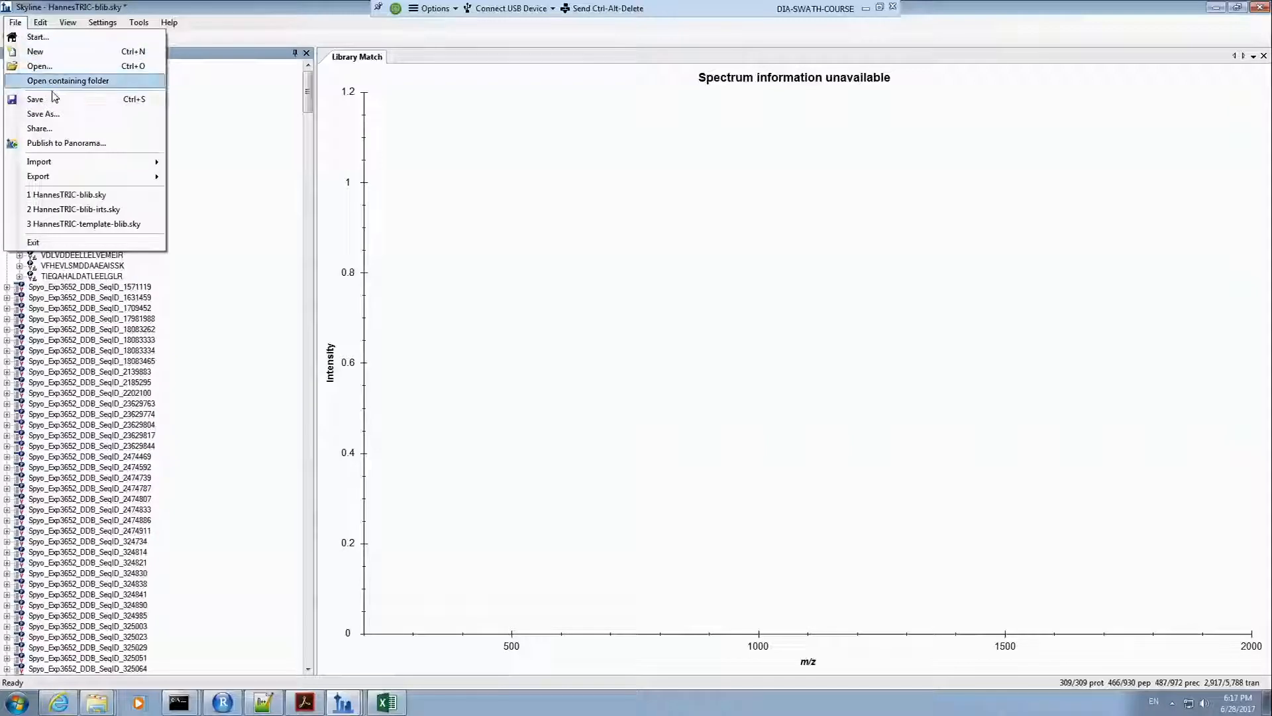
{"action": "left_click", "coordinate": [42, 113]}
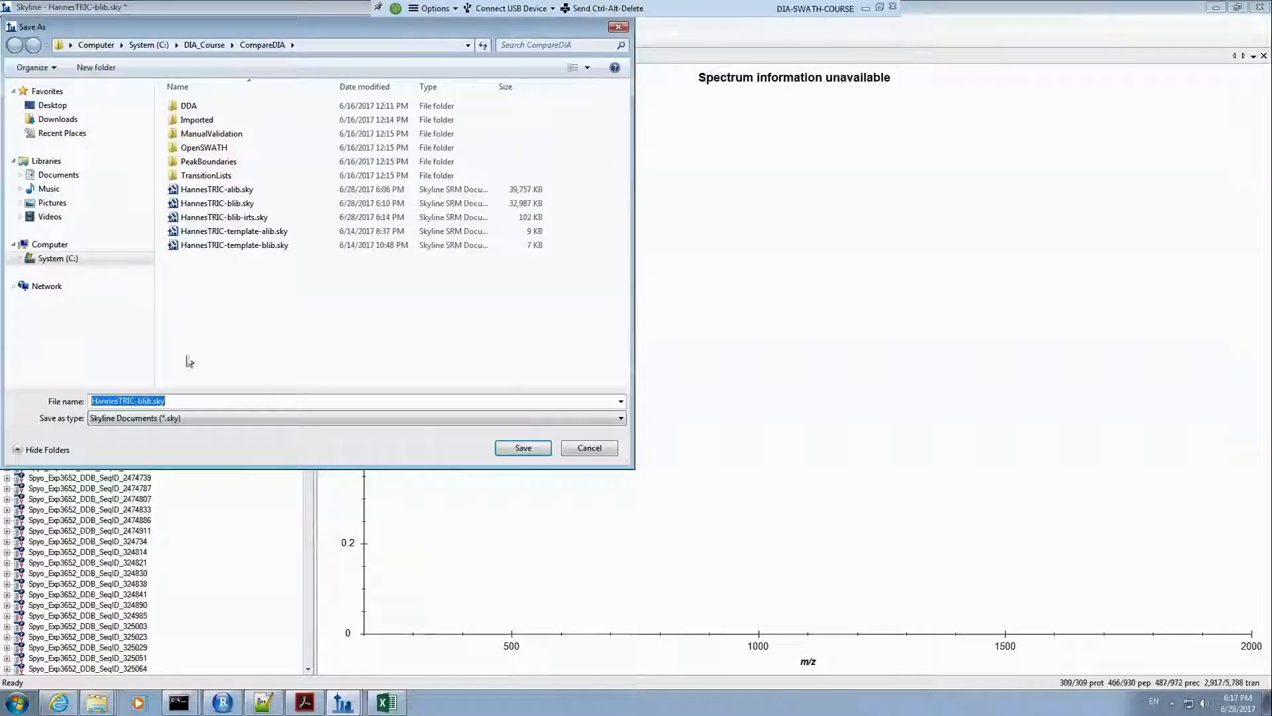
{"action": "left_click", "coordinate": [153, 400]}
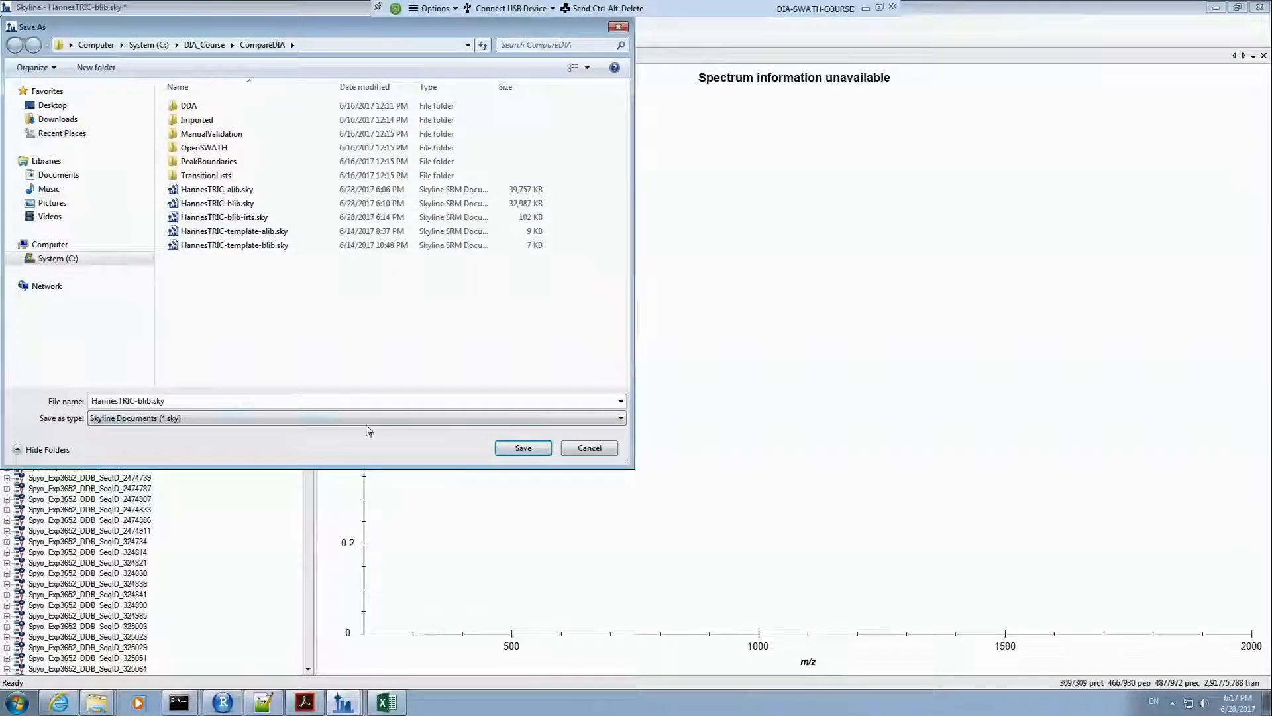
{"action": "type", "text": "-450"}
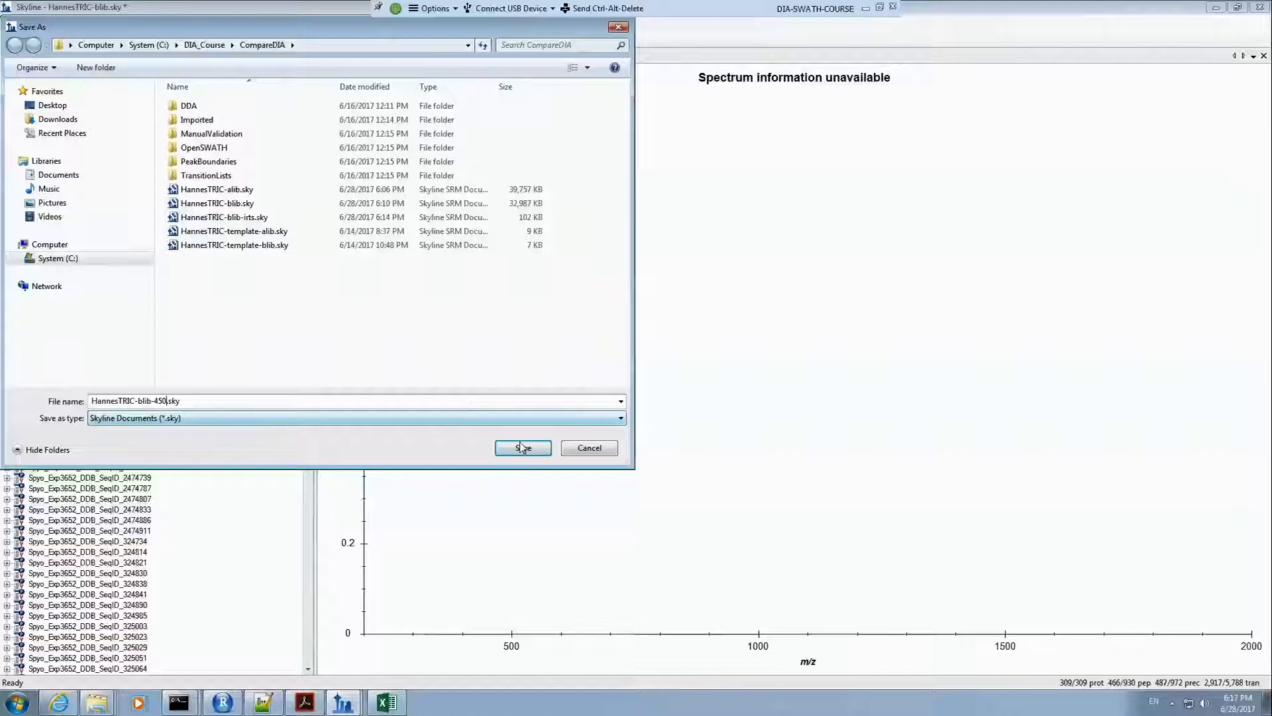
{"action": "left_click", "coordinate": [522, 447]}
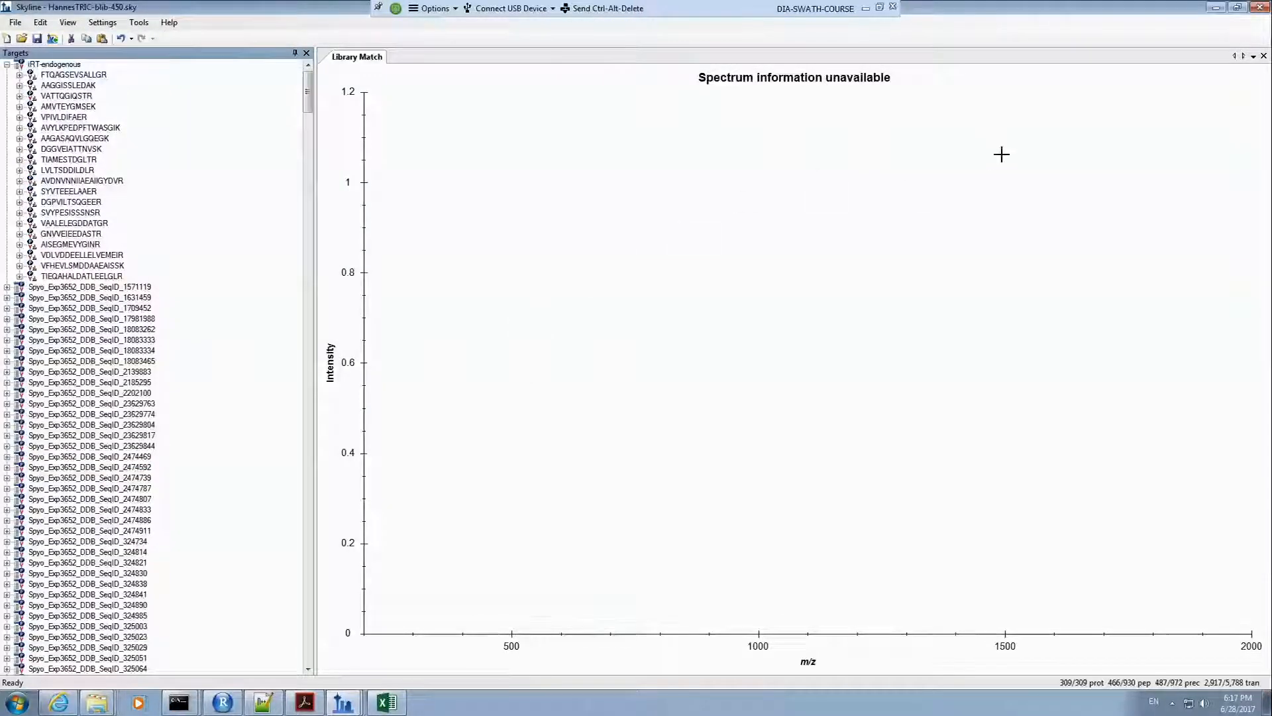
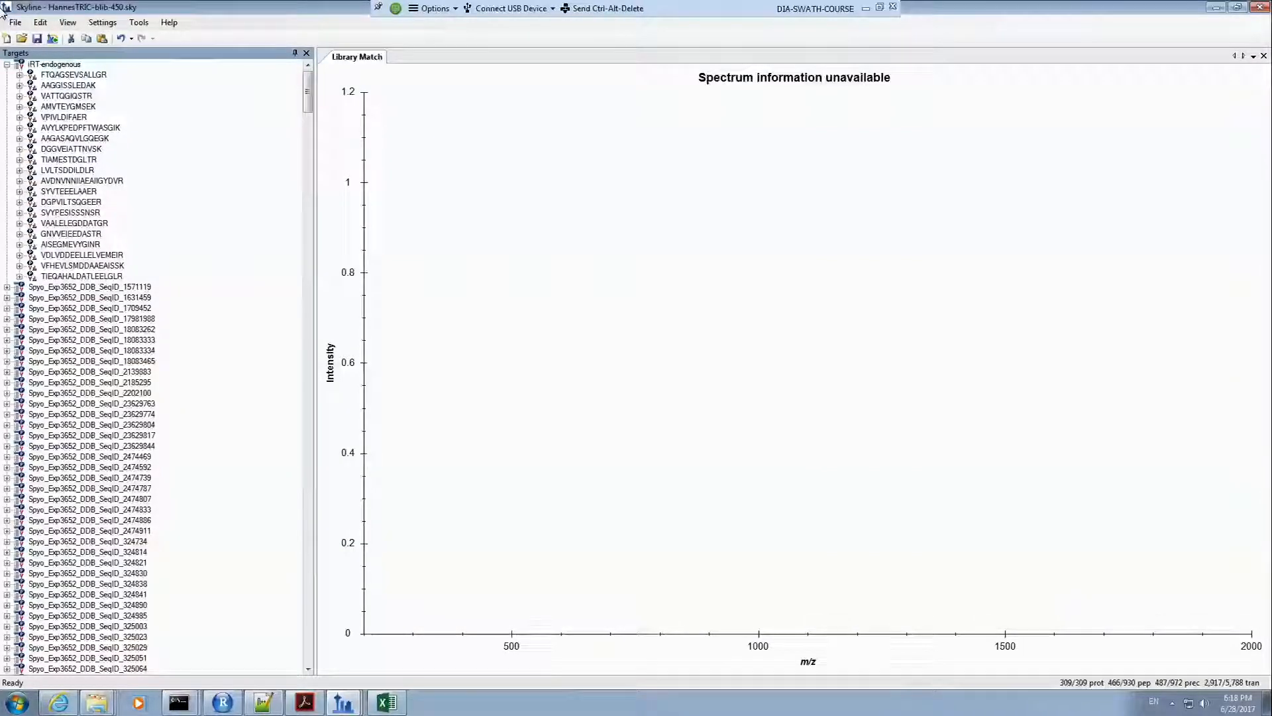
Step: Review the history of undoable actions that built the reduced document
{"action": "left_click", "coordinate": [15, 22]}
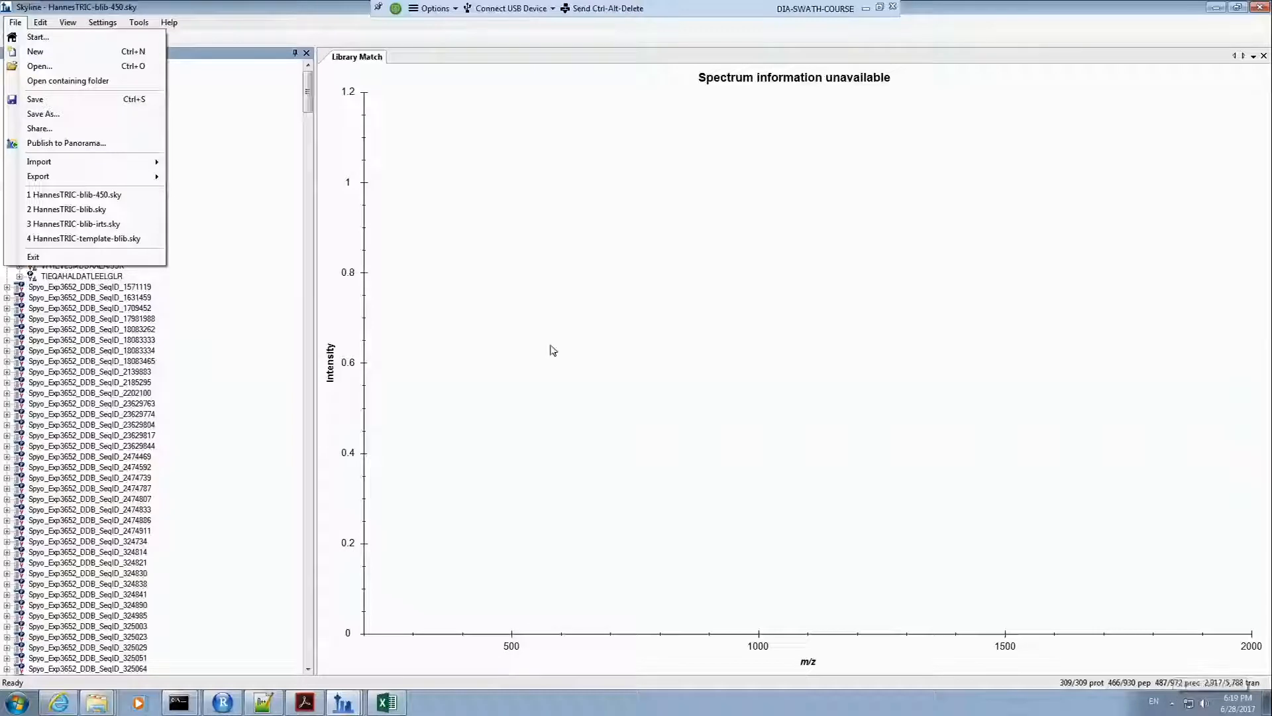
{"action": "left_click", "coordinate": [275, 14]}
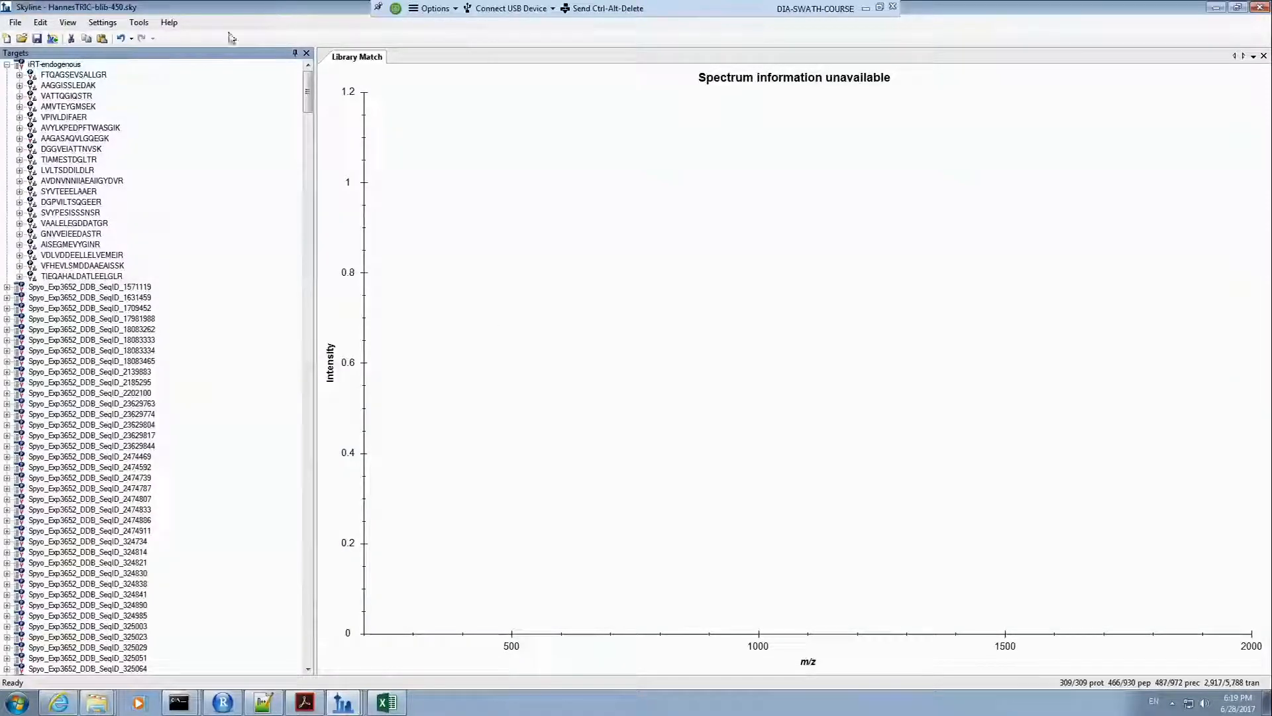
{"action": "left_click", "coordinate": [131, 39]}
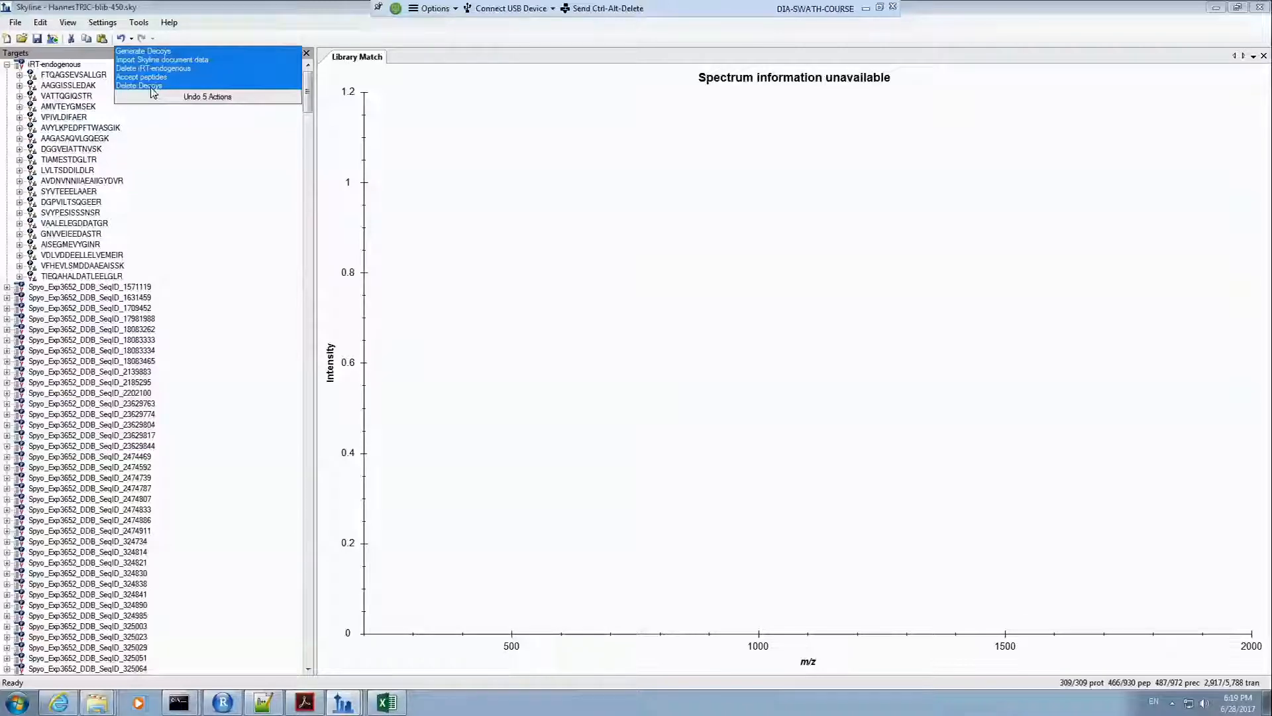
{"action": "left_click", "coordinate": [216, 18]}
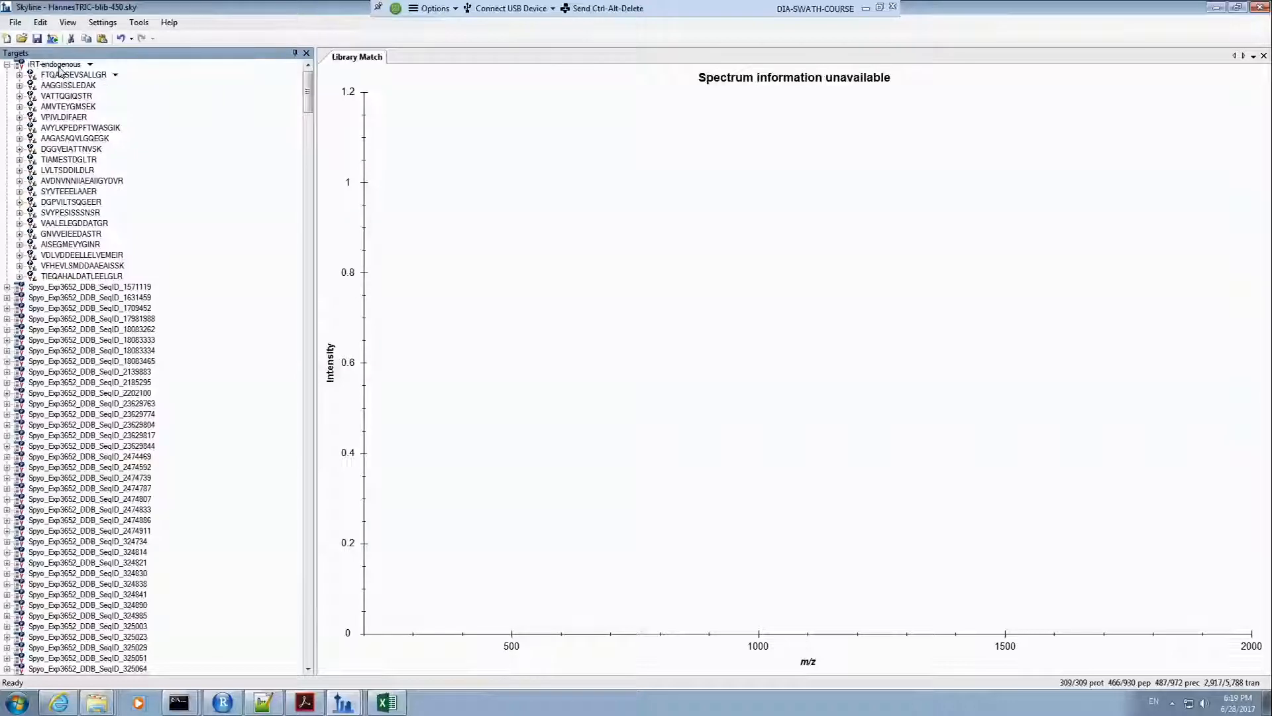
{"action": "left_click_drag", "start_coordinate": [307, 93], "coordinate": [88, 57]}
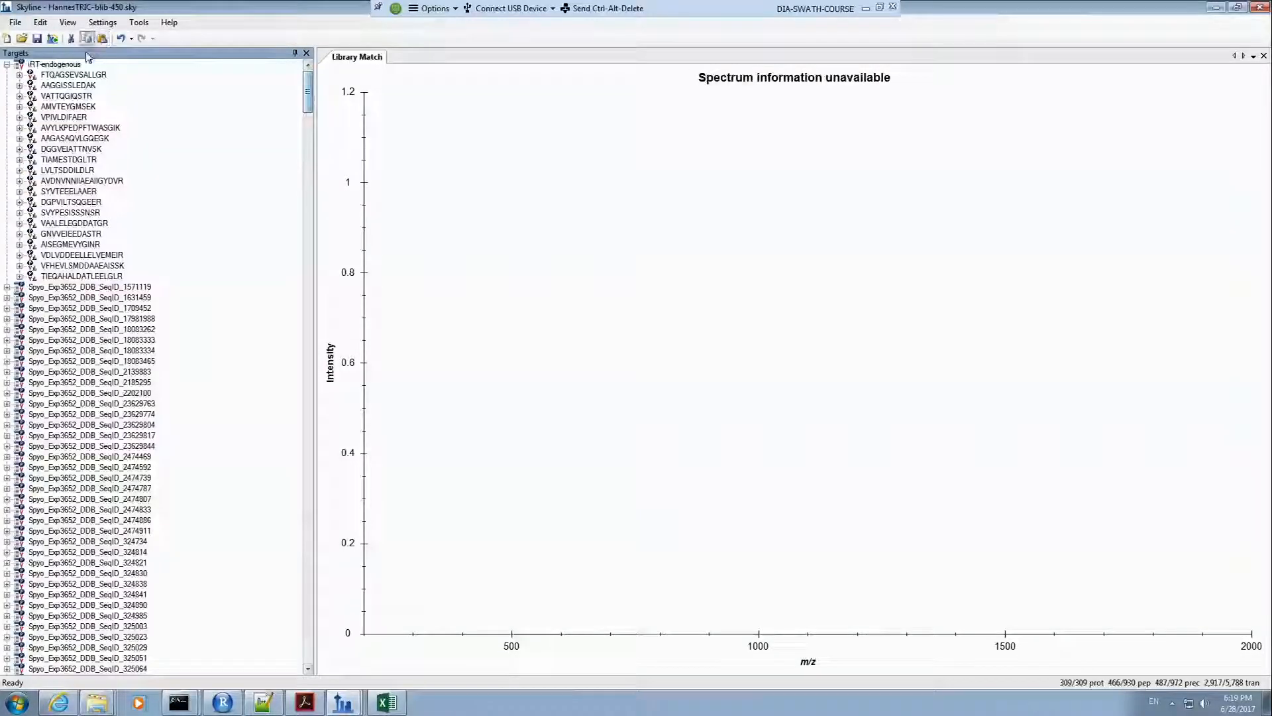
Step: Try adding all matching peptides from the Hannes Spyogenes spectral library to the iRT-endogenous group
{"action": "left_click", "coordinate": [70, 65]}
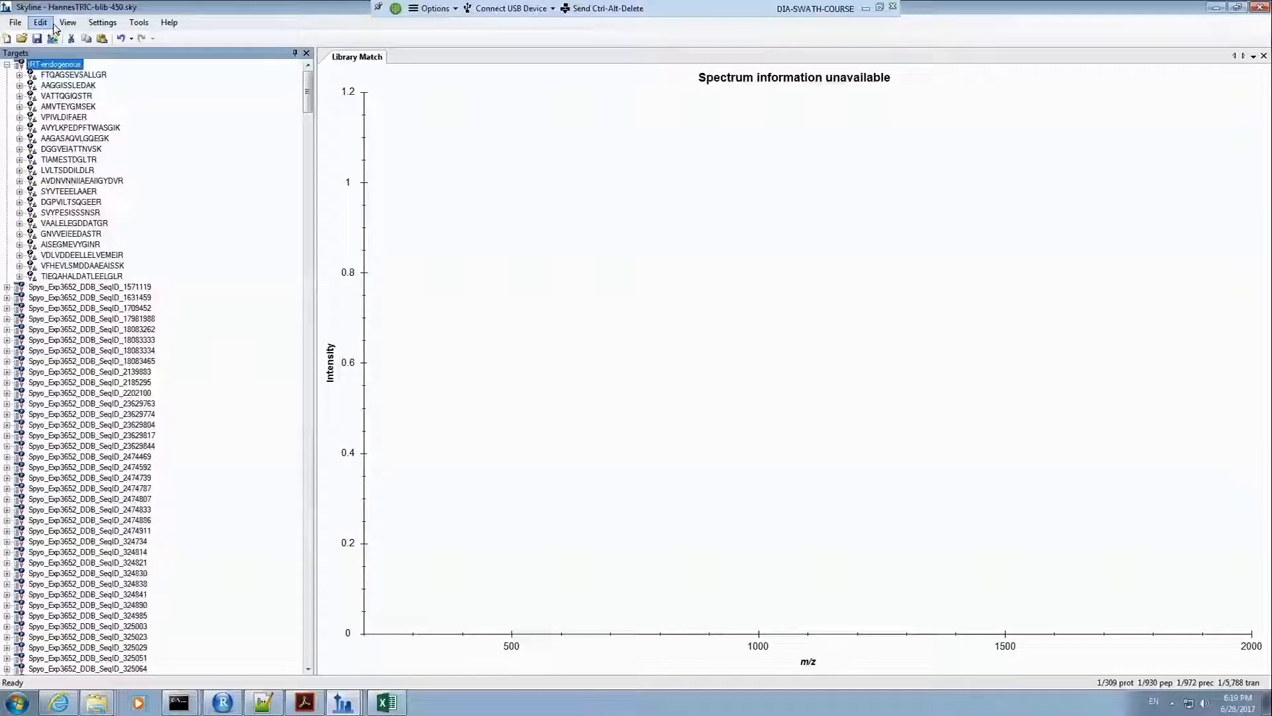
{"action": "left_click", "coordinate": [68, 22]}
{"action": "left_click", "coordinate": [106, 71]}
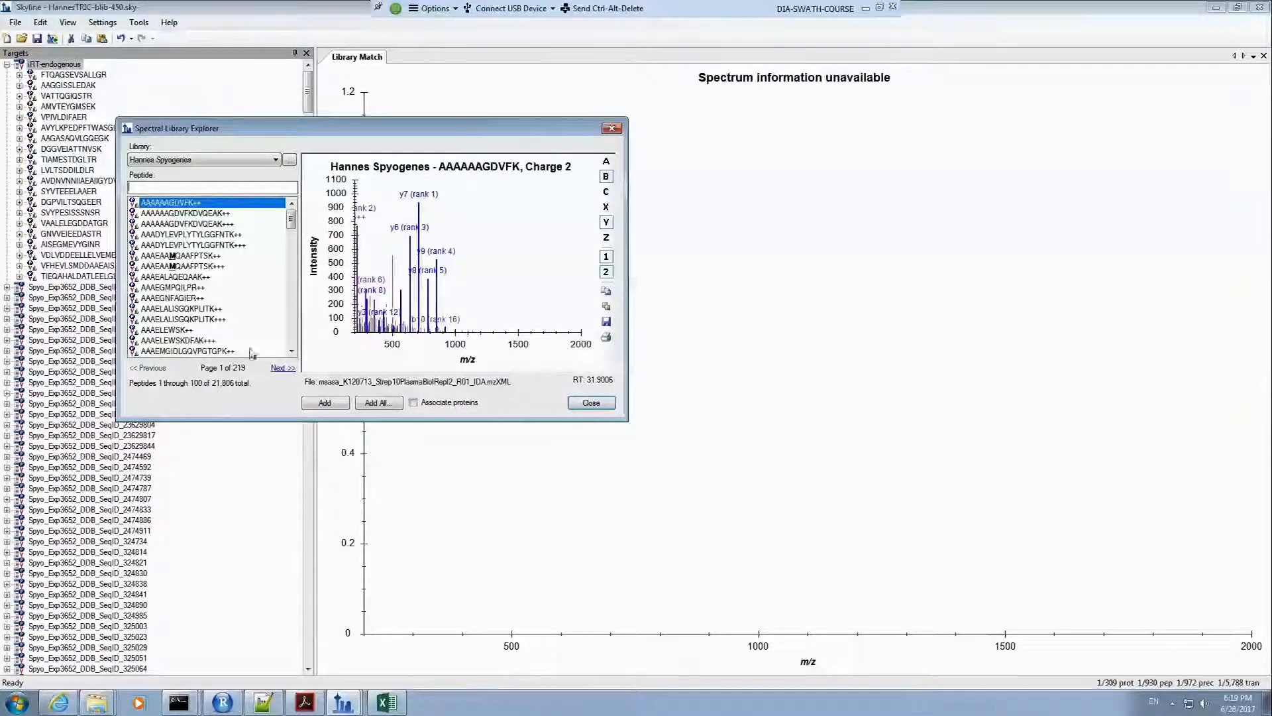
{"action": "left_click", "coordinate": [378, 403]}
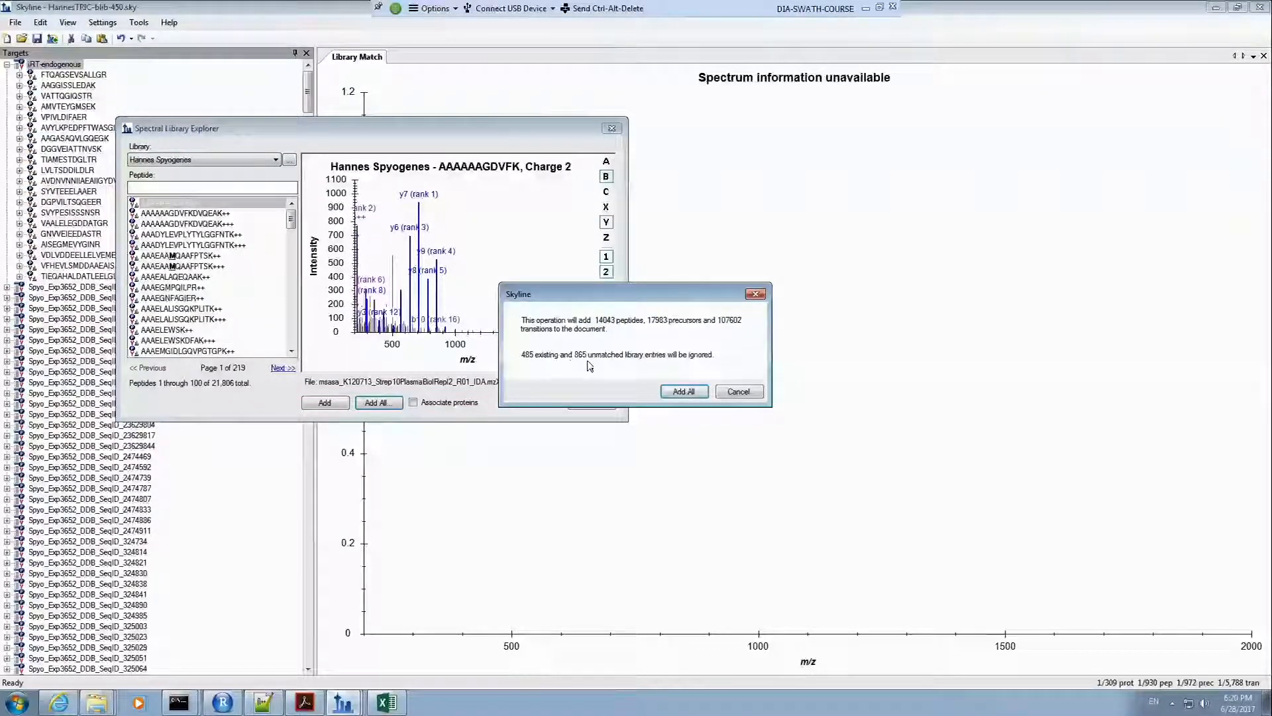
{"action": "left_click", "coordinate": [683, 392]}
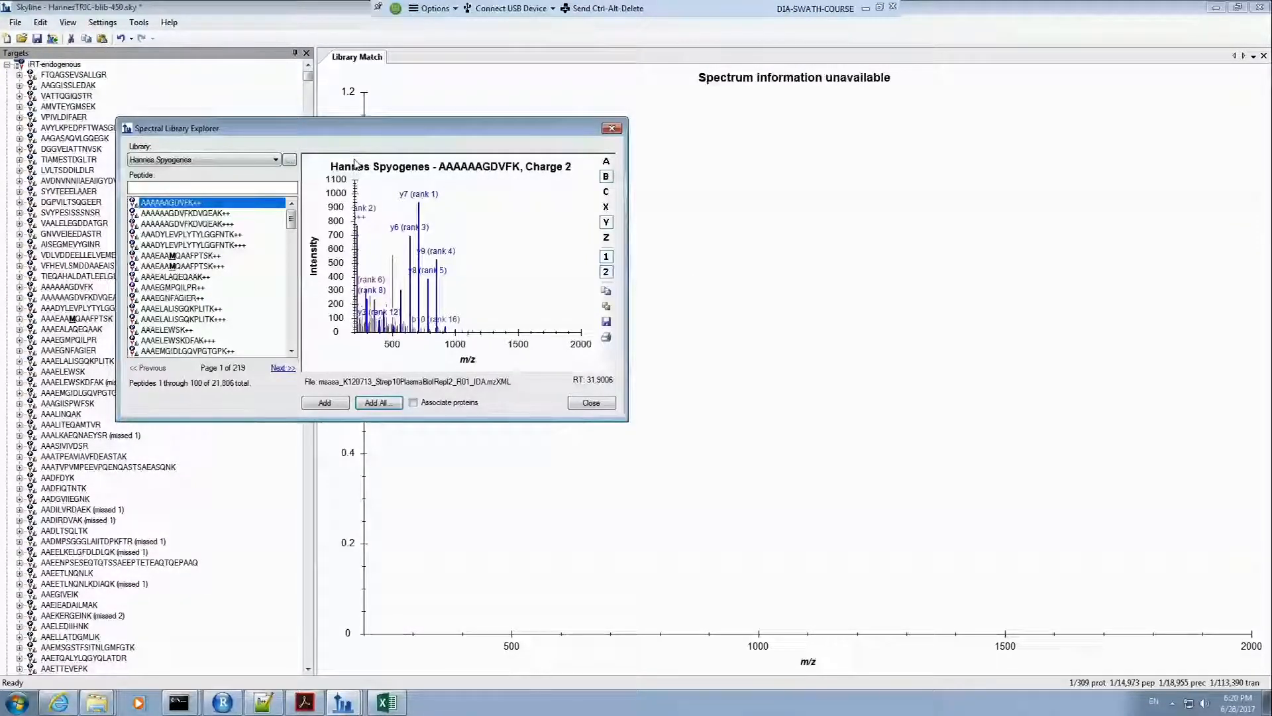
{"action": "left_click_drag", "start_coordinate": [339, 132], "coordinate": [384, 136]}
{"action": "left_click_drag", "start_coordinate": [459, 158], "coordinate": [766, 165]}
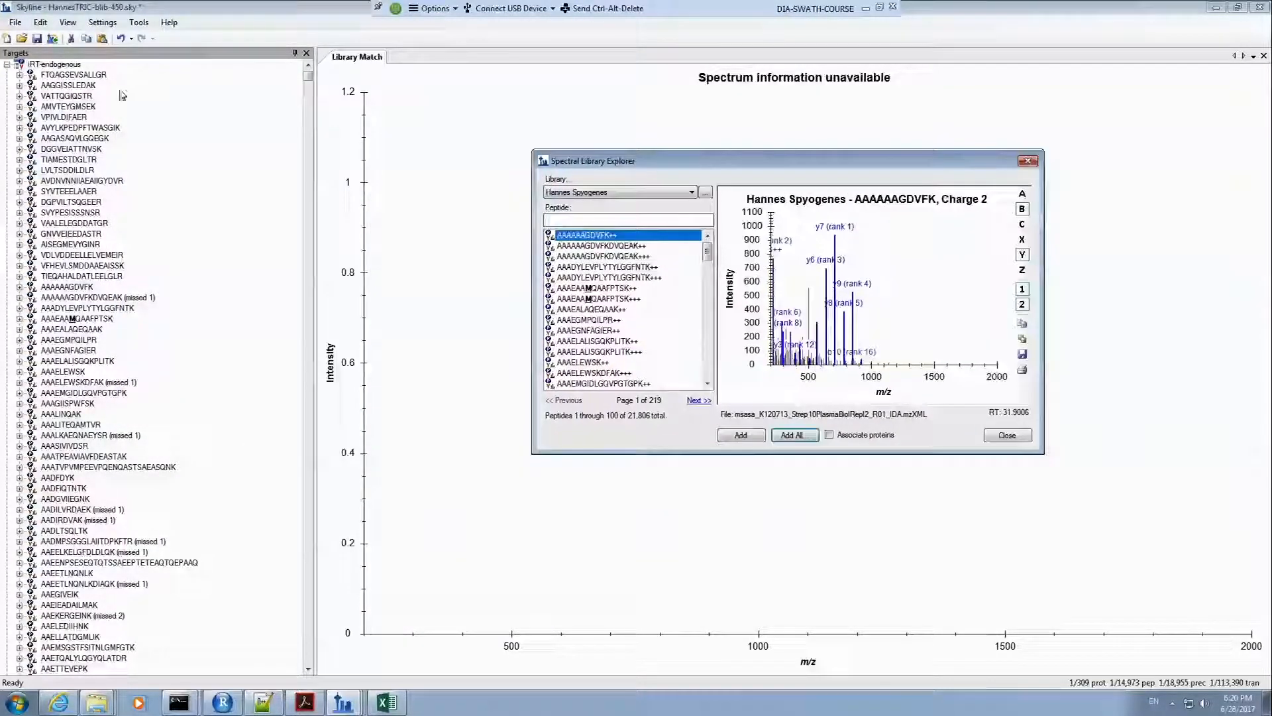
{"action": "mouse_move", "coordinate": [306, 75]}
{"action": "left_mouse_down"}
{"action": "mouse_move", "coordinate": [341, 246]}
{"action": "mouse_move", "coordinate": [310, 69]}
{"action": "left_mouse_up"}
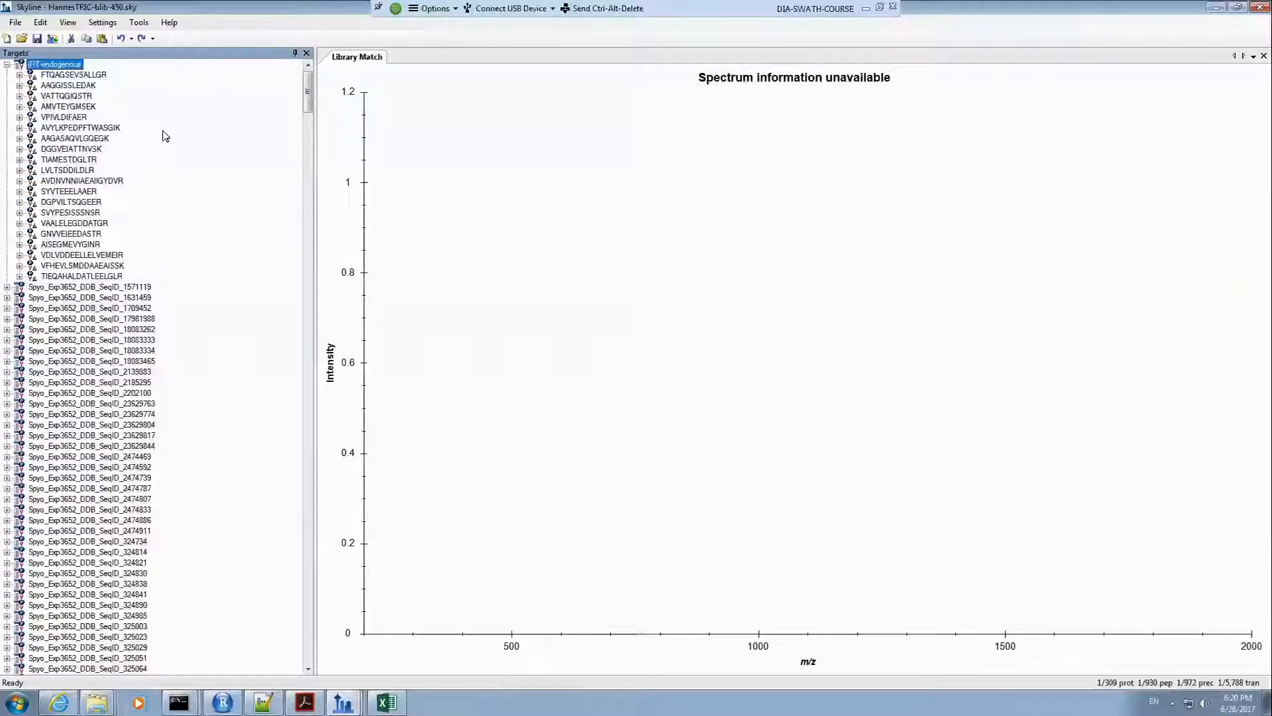
Step: Check the digestion and background proteome options in the peptide settings without changing them
{"action": "left_click", "coordinate": [102, 23]}
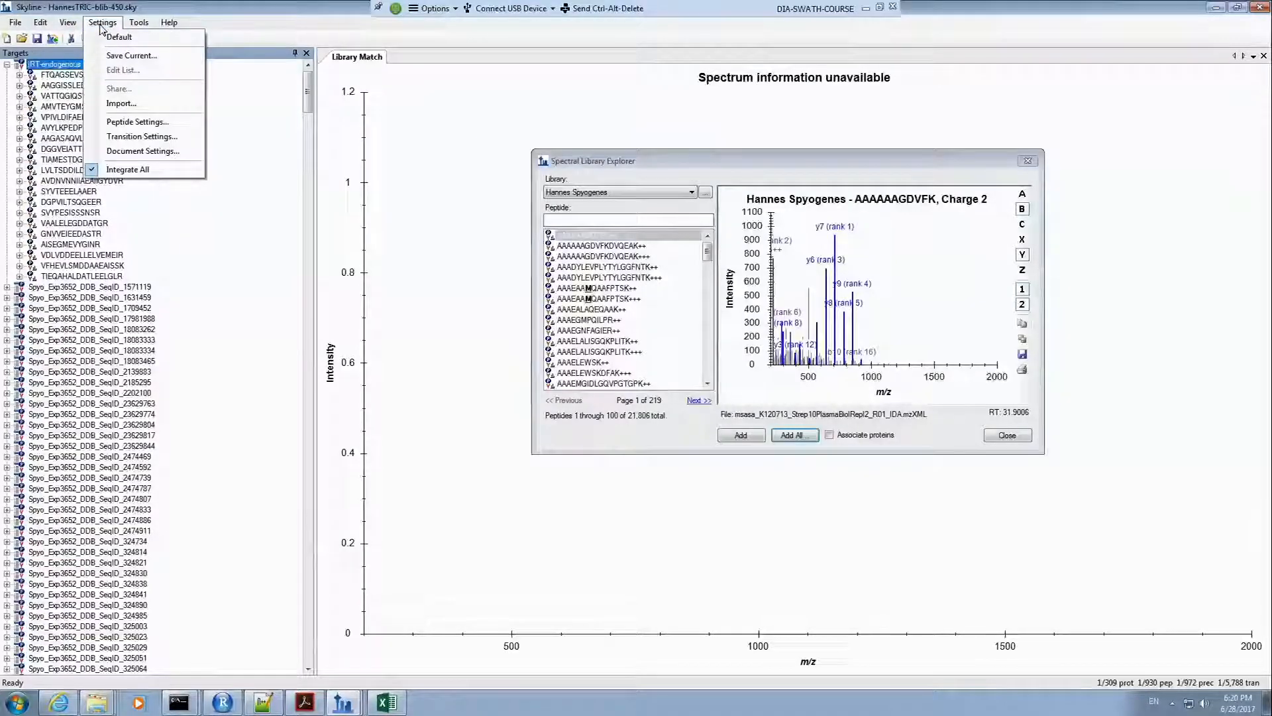
{"action": "left_click", "coordinate": [139, 121]}
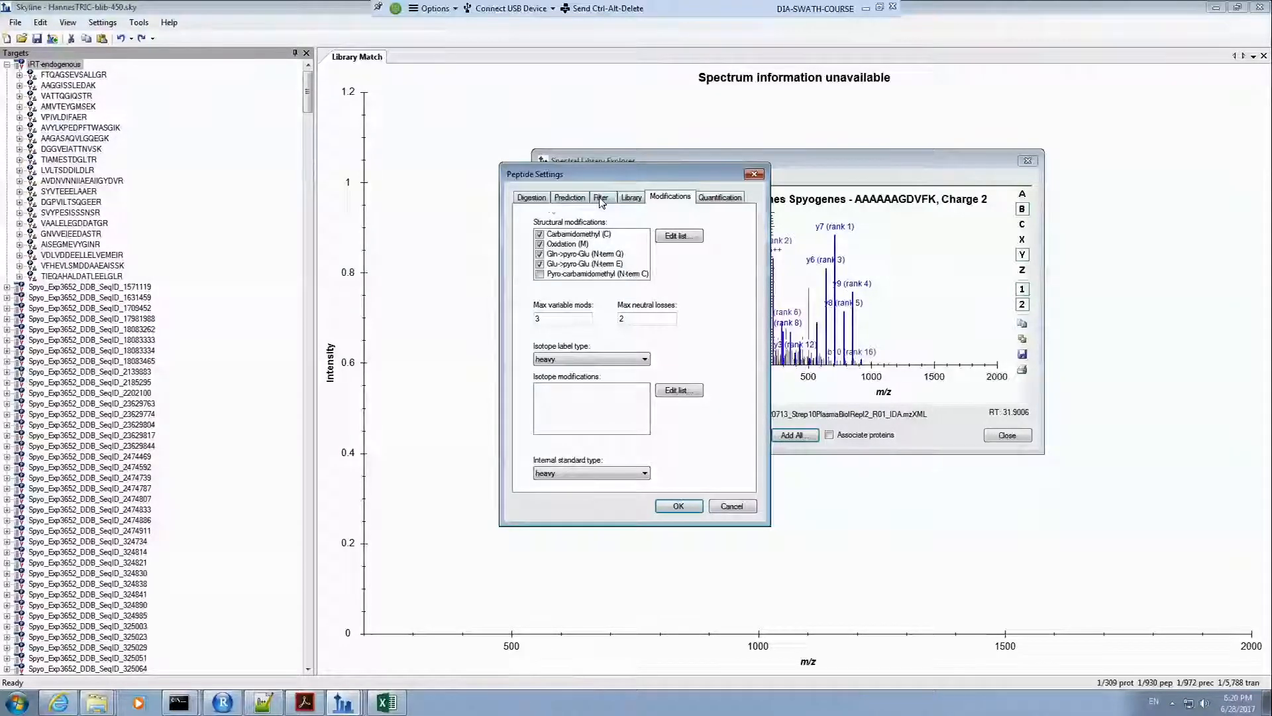
{"action": "left_click", "coordinate": [532, 198]}
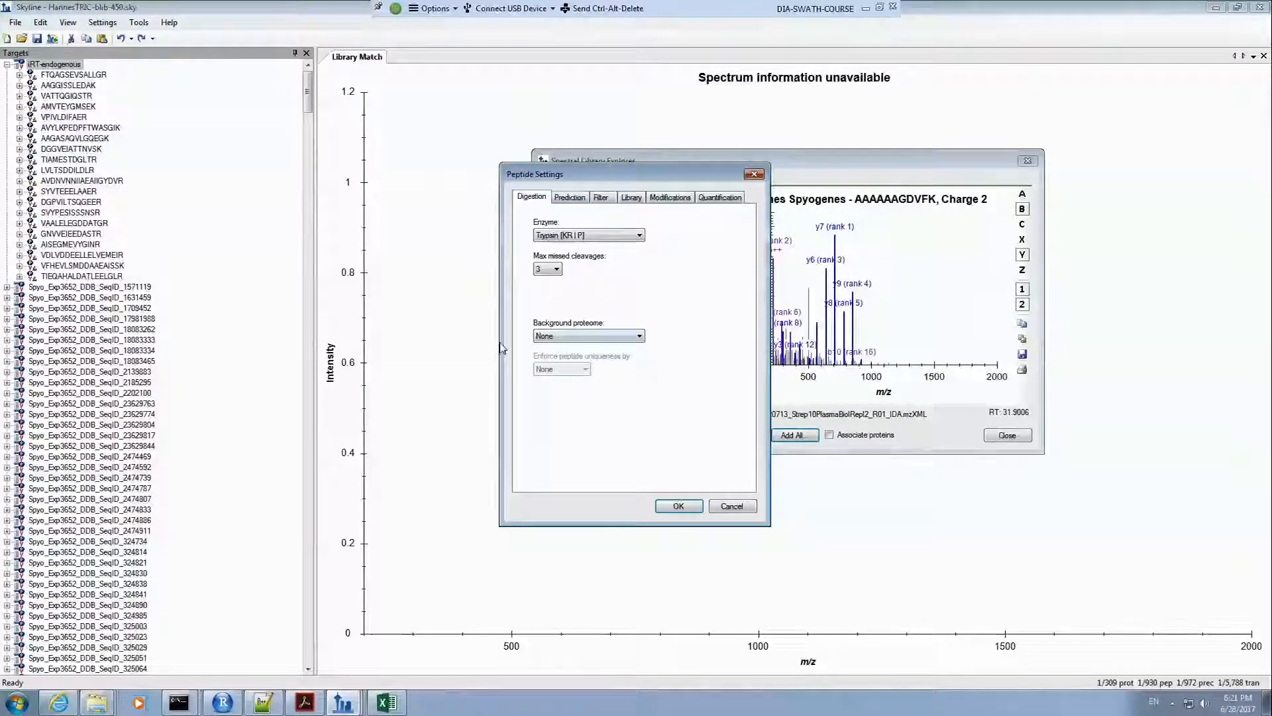
{"action": "left_click", "coordinate": [732, 506]}
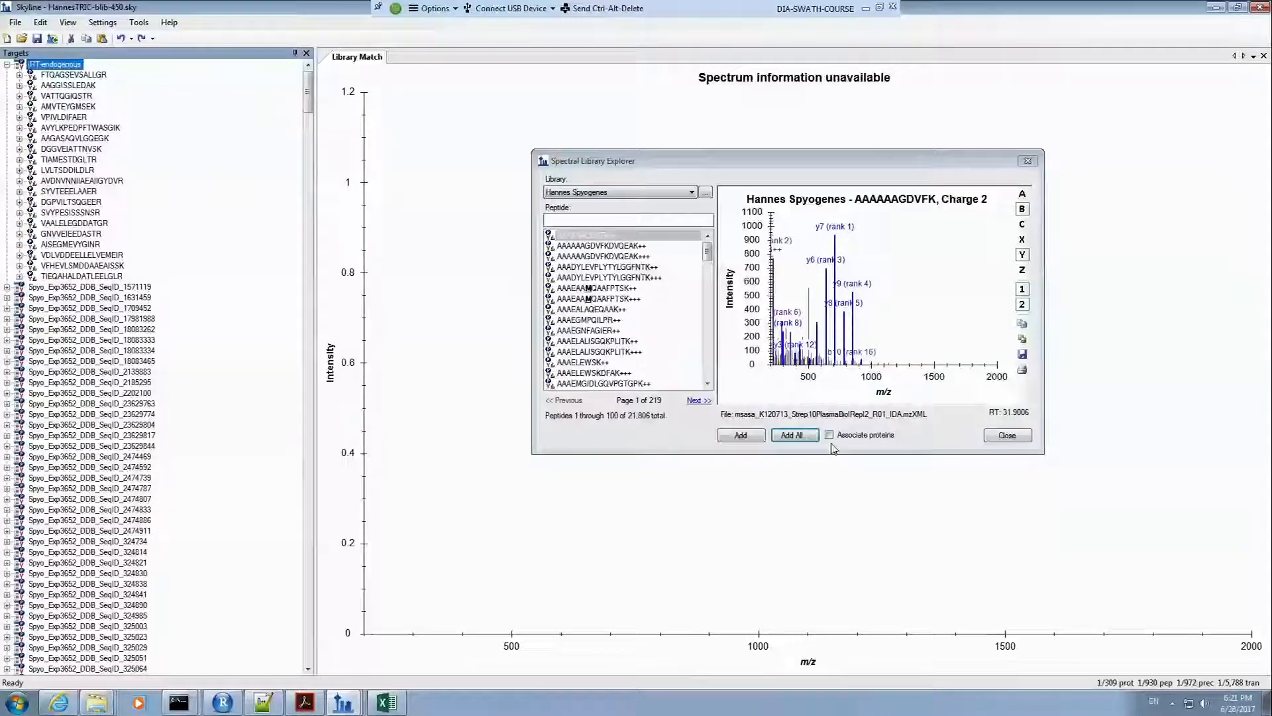
Step: Try to add the selected Hannes Spyogenes library peptide with protein association enabled, and close the library explorer
{"action": "left_click", "coordinate": [828, 435]}
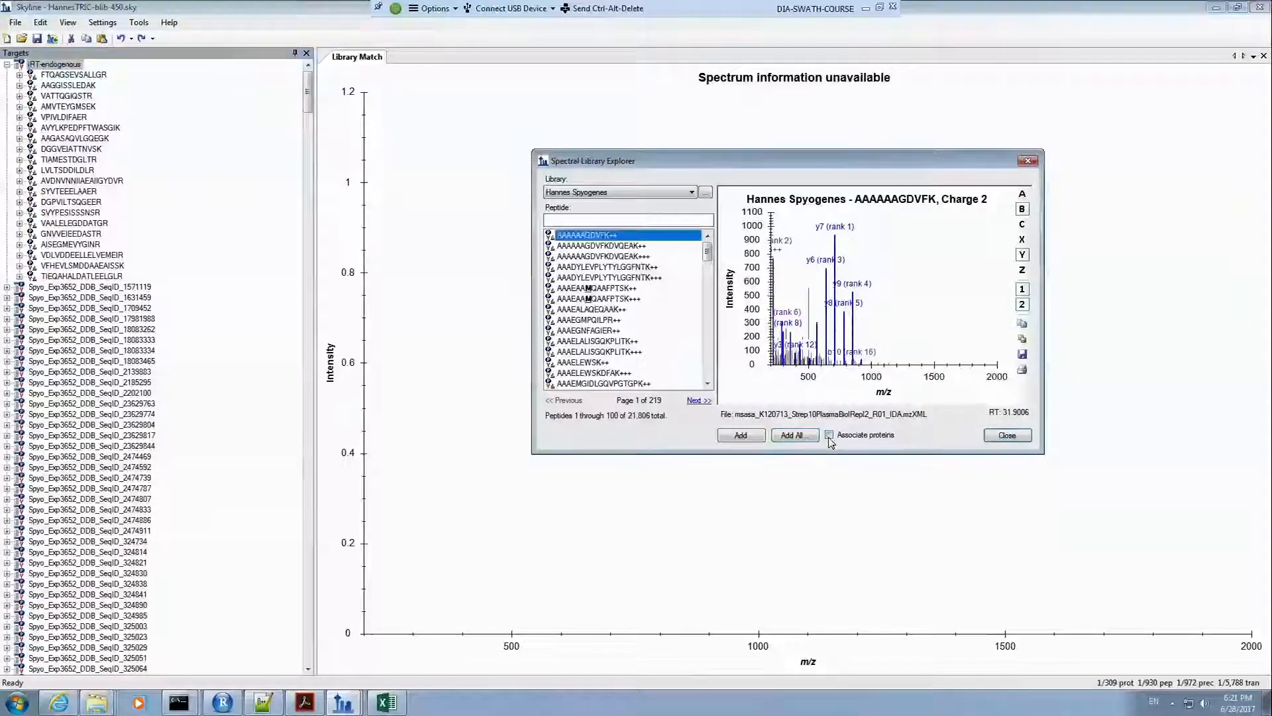
{"action": "left_click", "coordinate": [753, 439]}
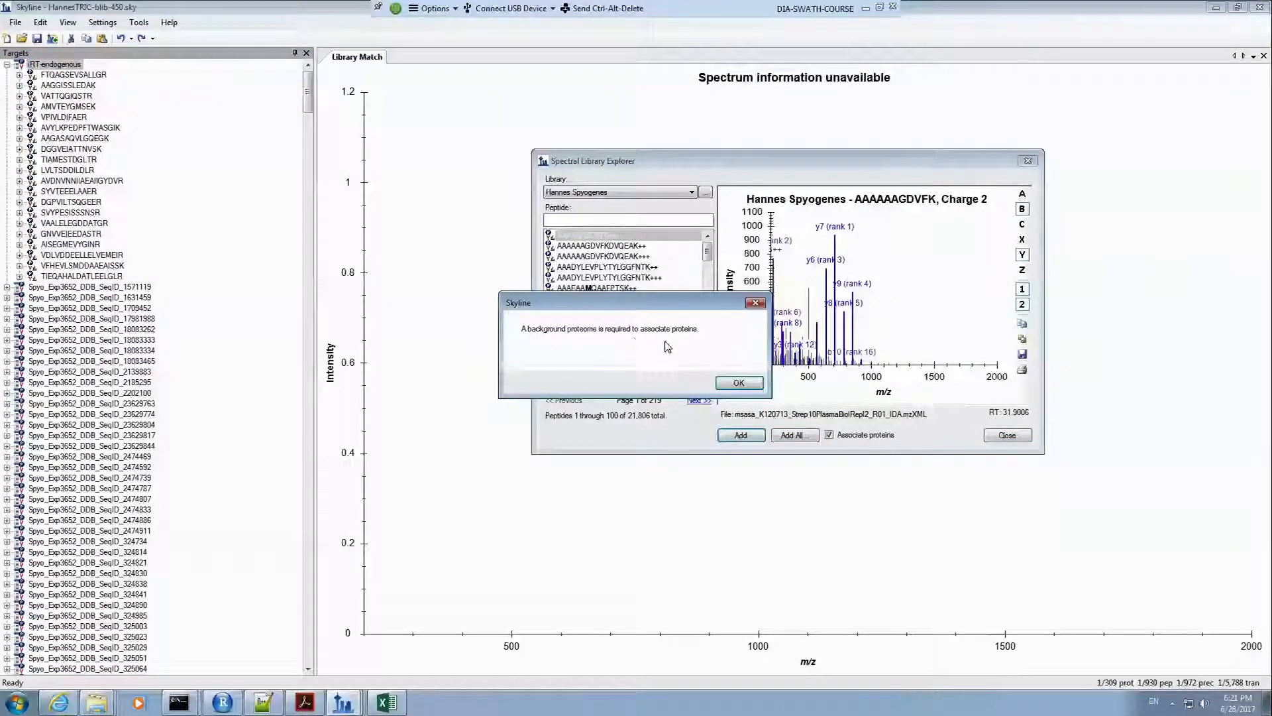
{"action": "left_click", "coordinate": [752, 305]}
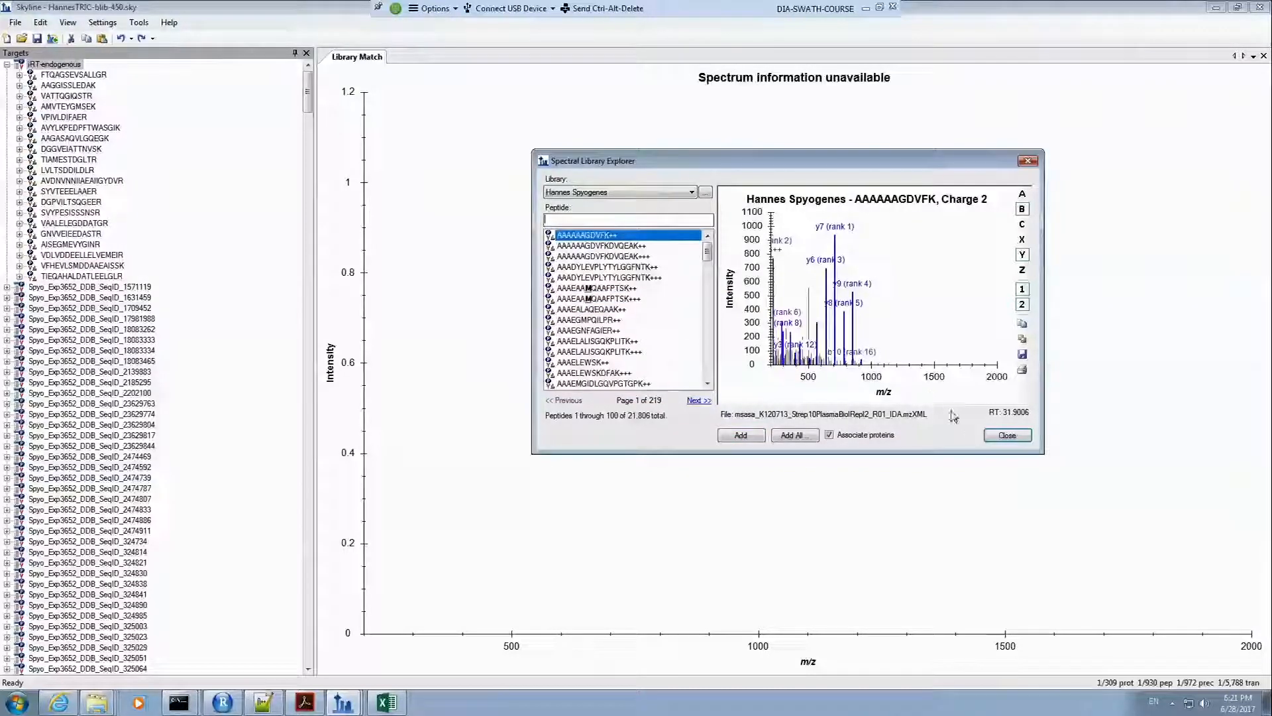
{"action": "left_click", "coordinate": [1007, 435]}
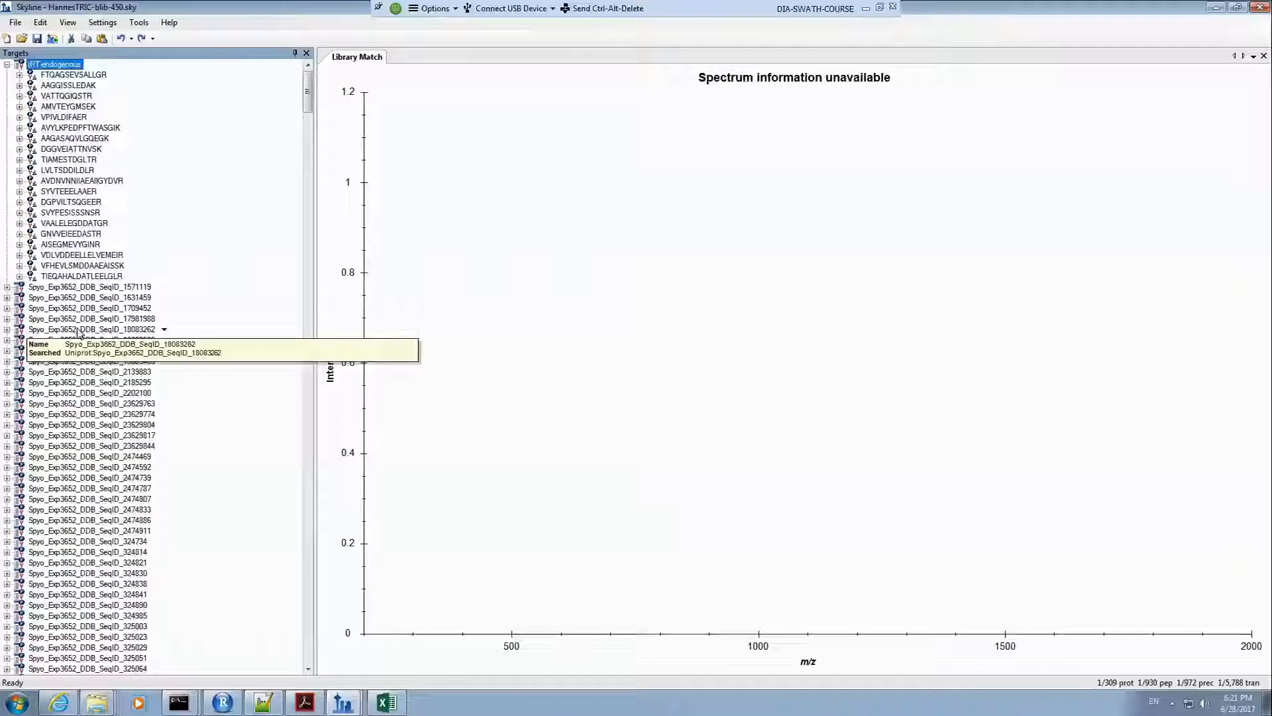
Step: Collapse the iRT-endogenous group and open HannesTRIC-alib.sky from the Imported folder
{"action": "left_click", "coordinate": [7, 65]}
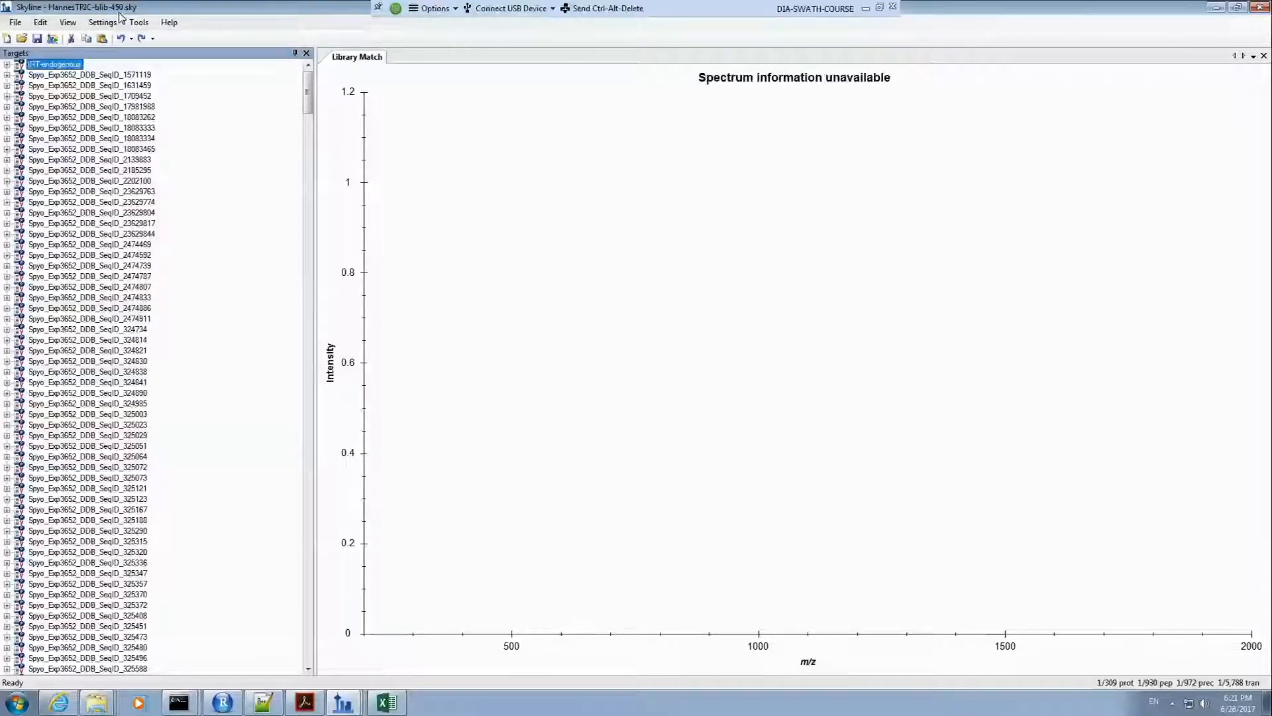
{"action": "left_click", "coordinate": [15, 22]}
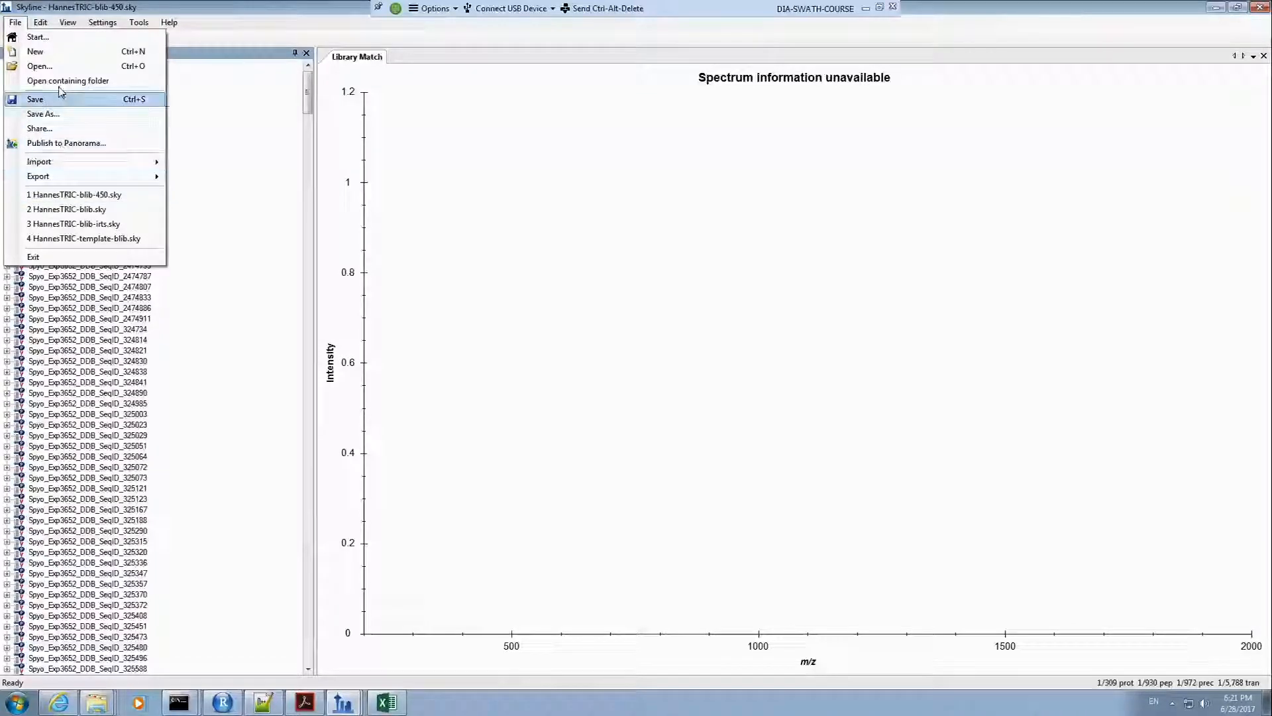
{"action": "left_click", "coordinate": [58, 66]}
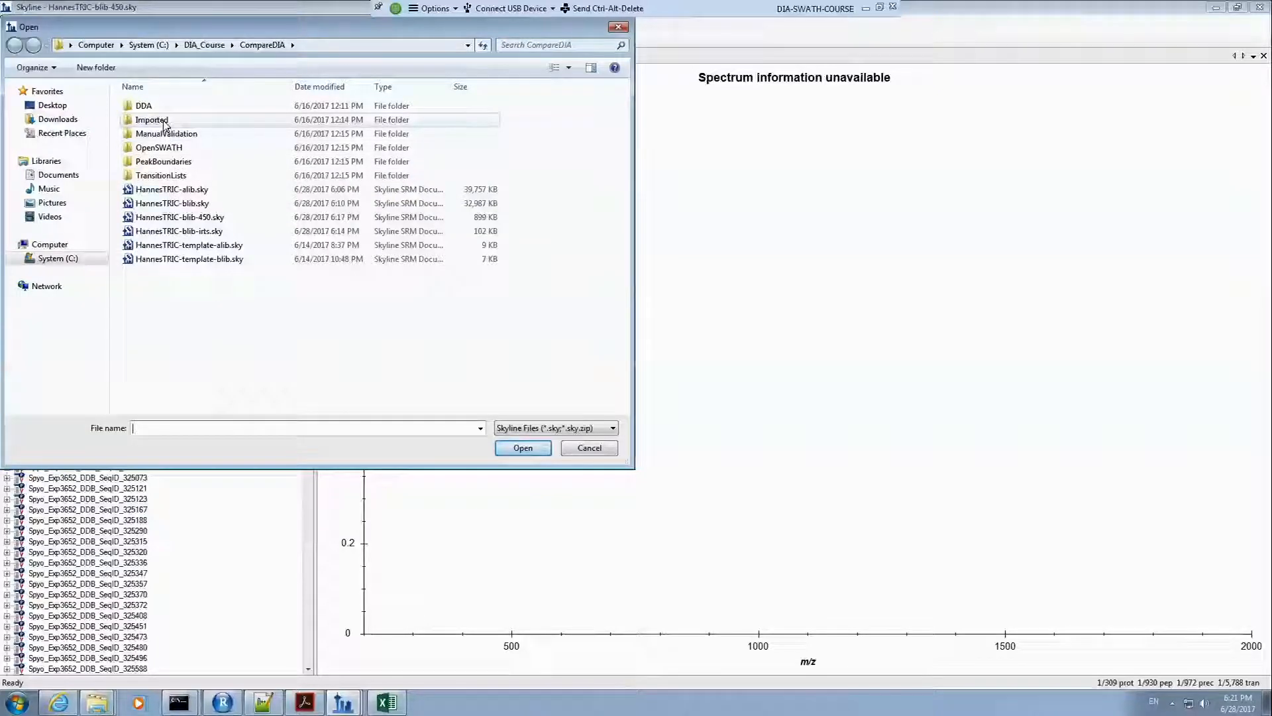
{"action": "double_click", "coordinate": [164, 123]}
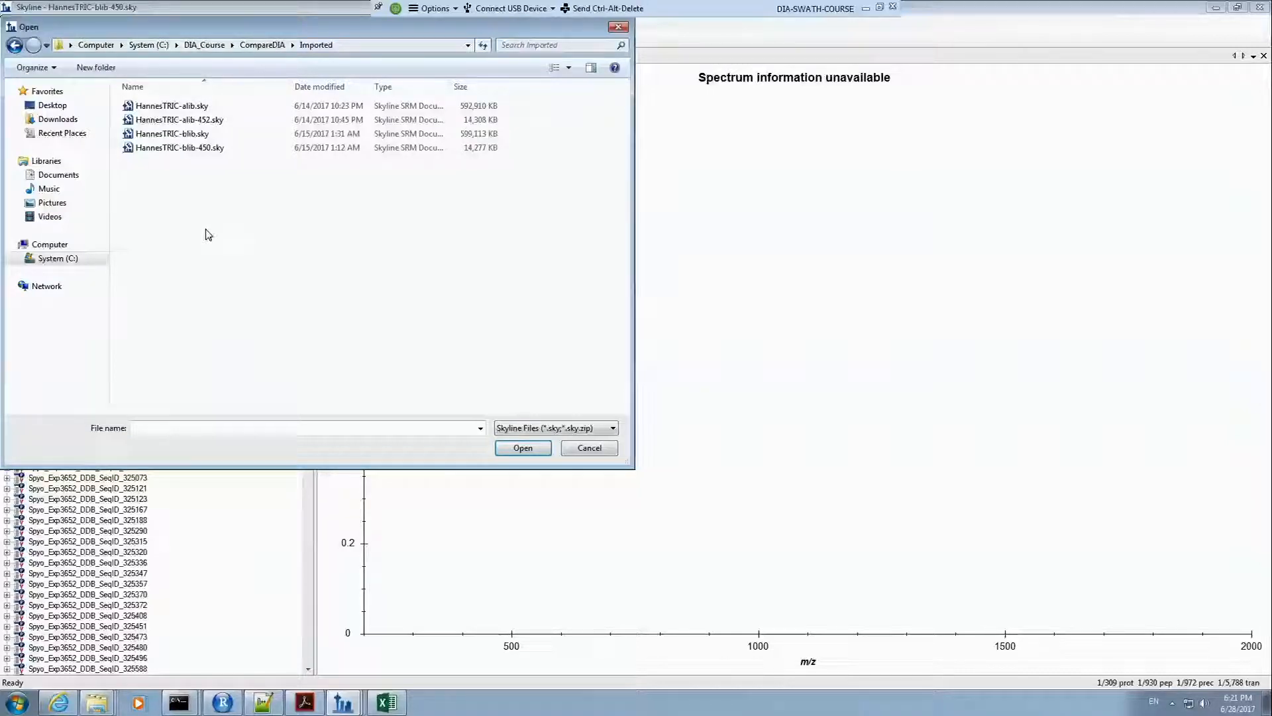
{"action": "double_click", "coordinate": [193, 107]}
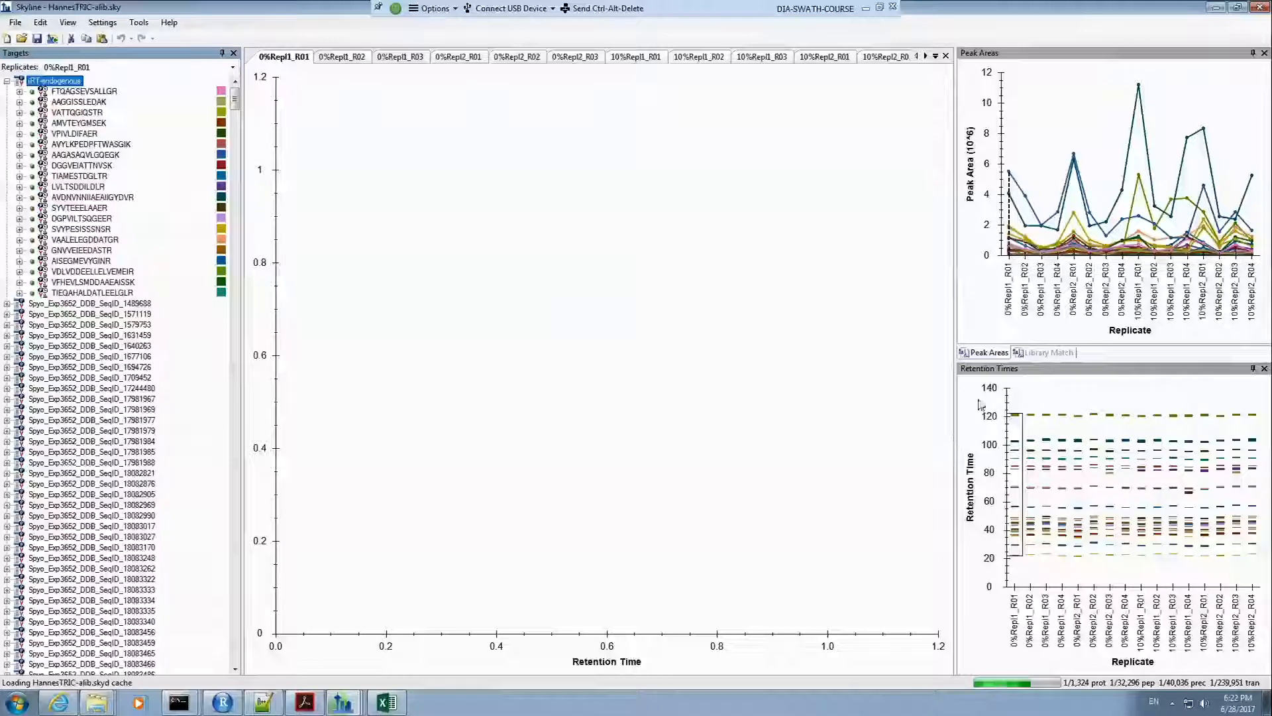
Step: Undock the Retention Times graph to examine it enlarged, and dock it back below the Peak Areas graph
{"action": "left_click", "coordinate": [853, 366]}
{"action": "left_click_drag", "start_coordinate": [853, 367], "coordinate": [707, 616]}
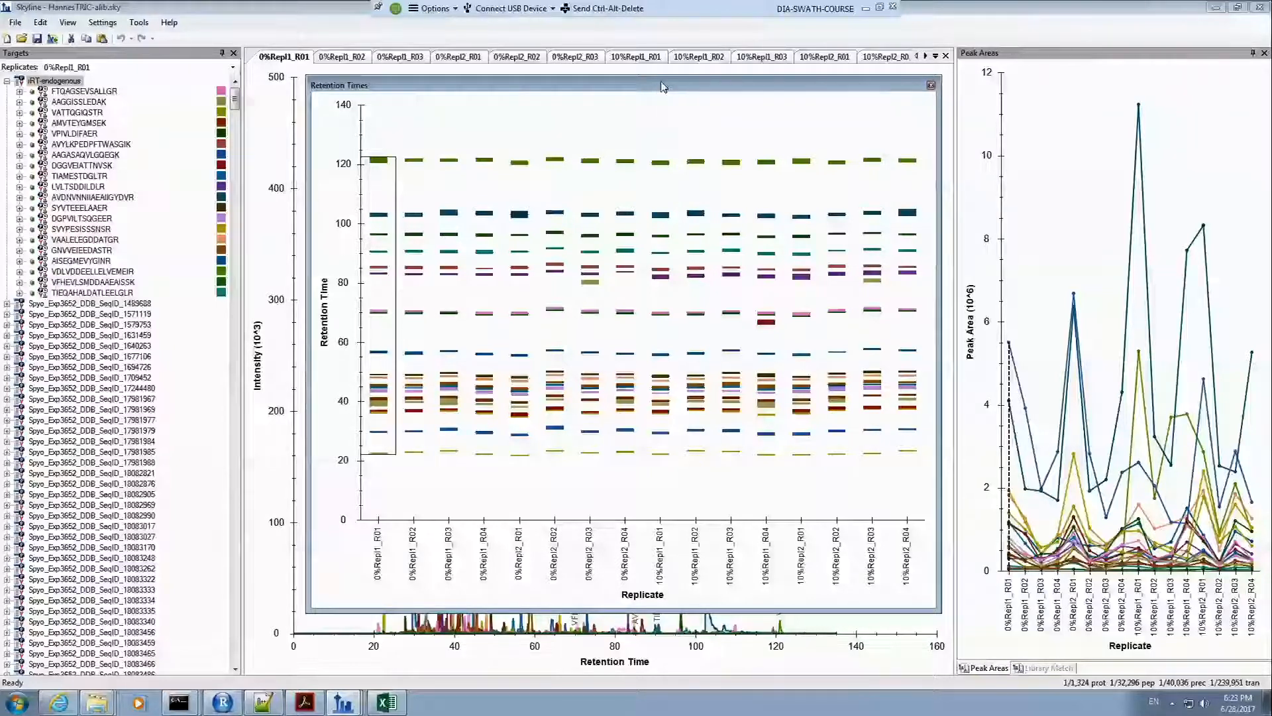
{"action": "left_click_drag", "start_coordinate": [666, 86], "coordinate": [1116, 390]}
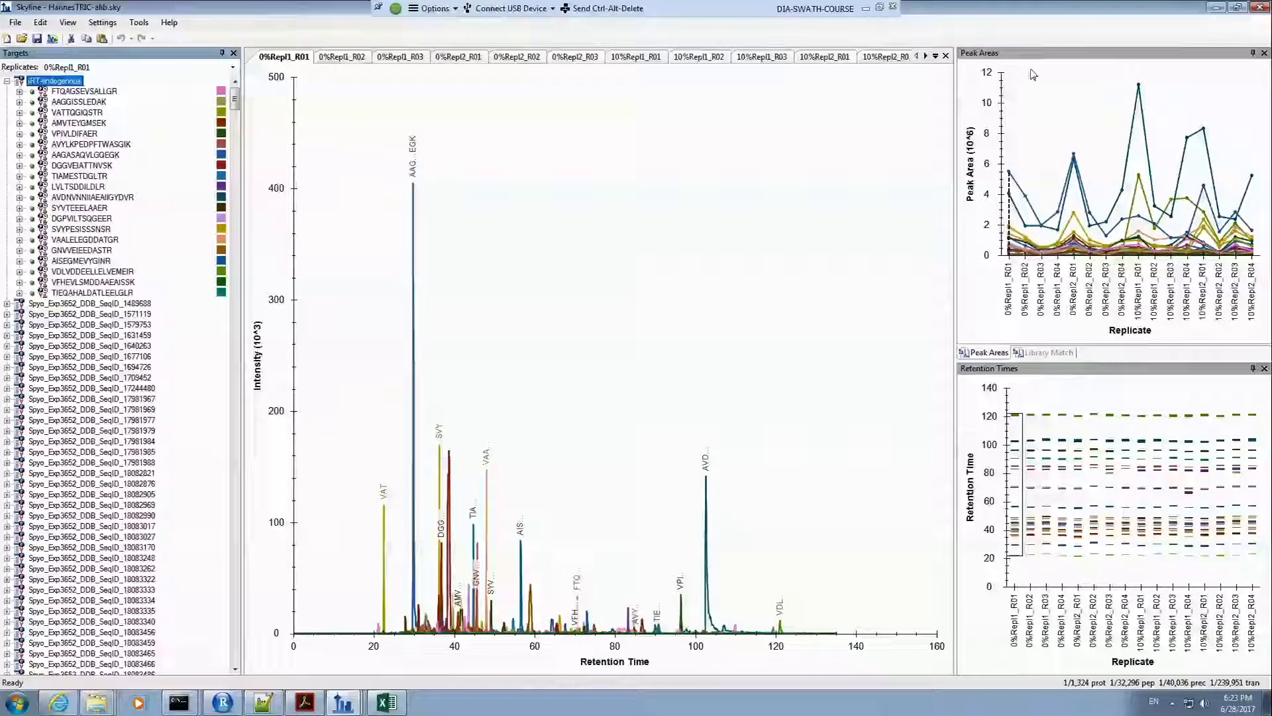
Step: Show the undocked Peak Areas graph on a log scale and select peptide VDLVDDEELLELVEMEIR in replicate 10%Repl1_R01
{"action": "left_click_drag", "start_coordinate": [1034, 53], "coordinate": [719, 636]}
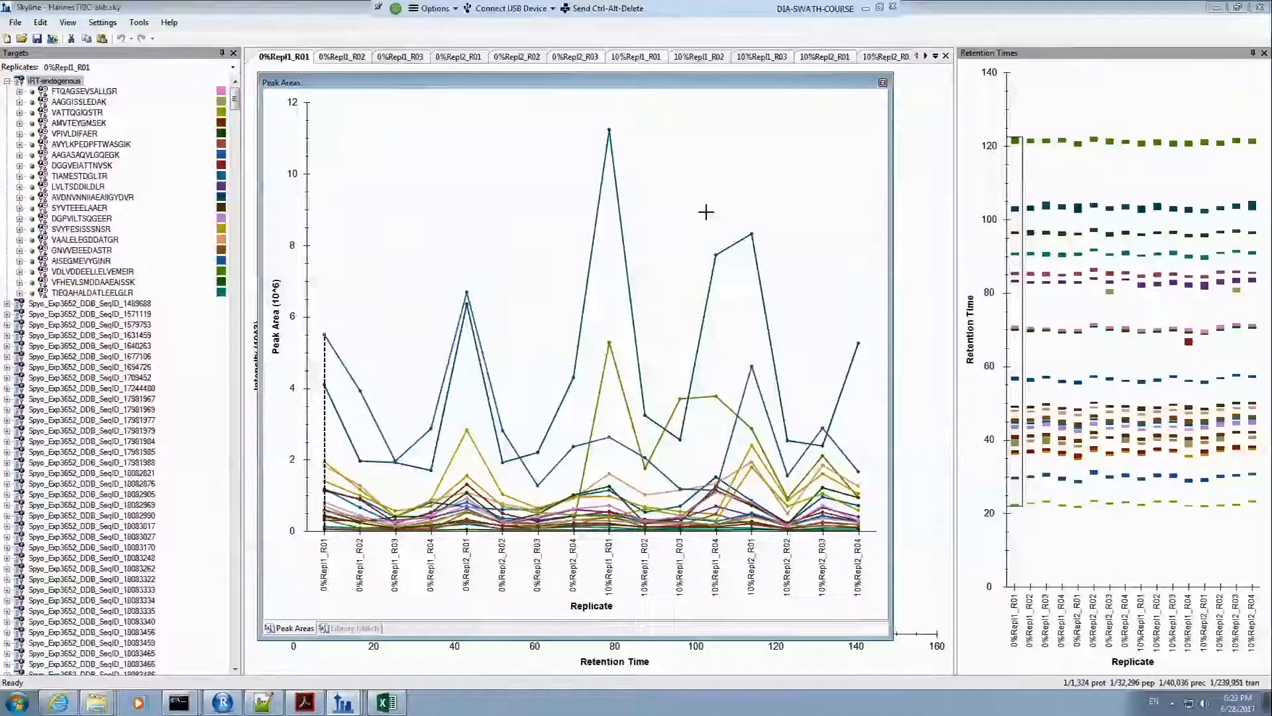
{"action": "right_click", "coordinate": [680, 181]}
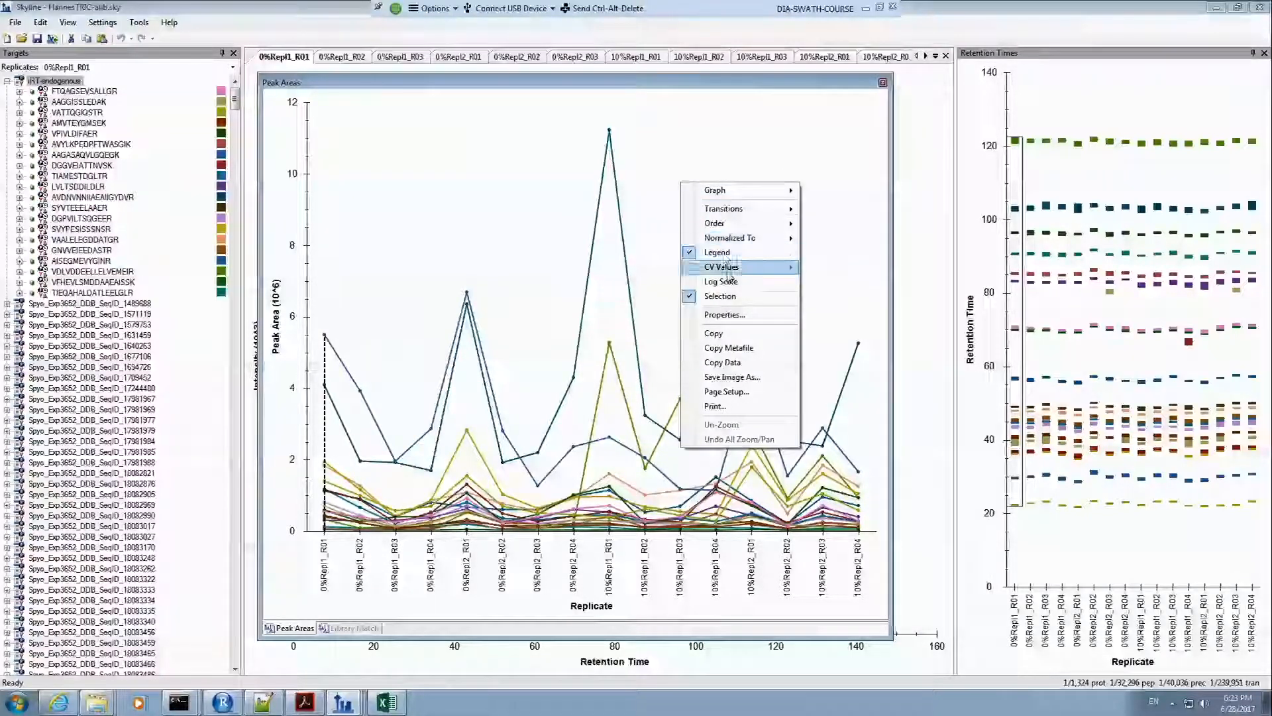
{"action": "left_click", "coordinate": [735, 287]}
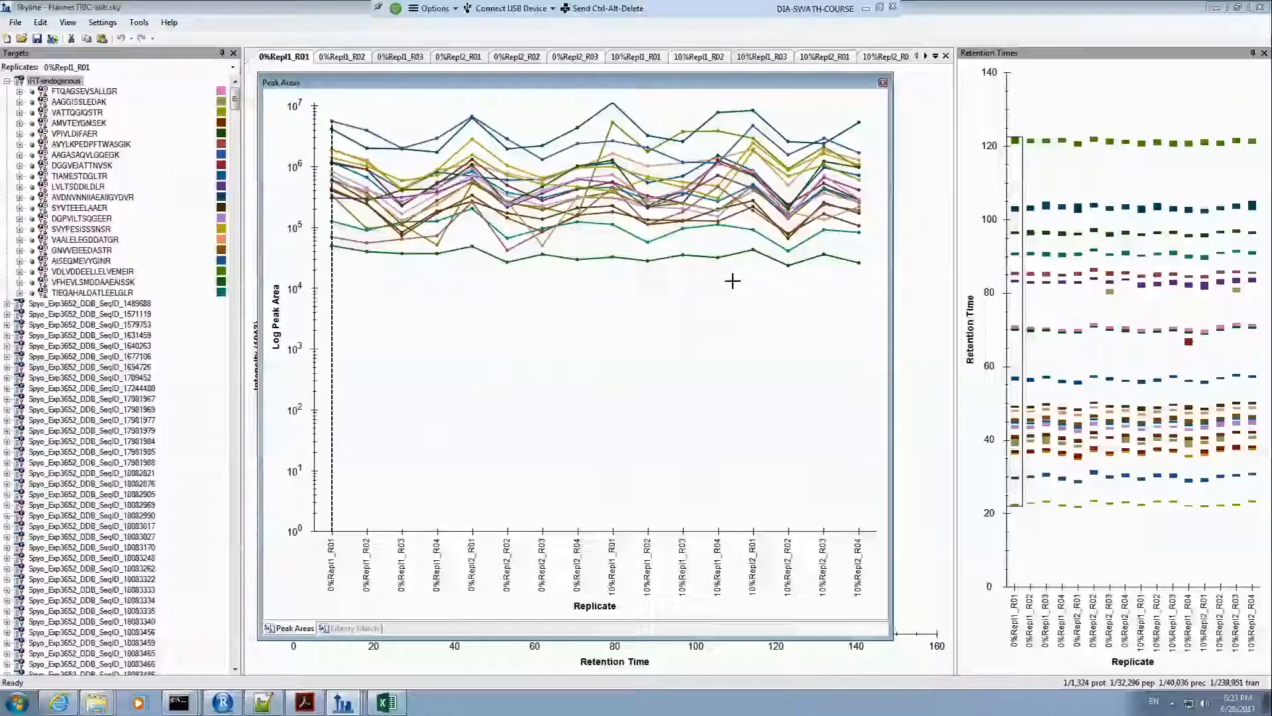
{"action": "left_click", "coordinate": [615, 128]}
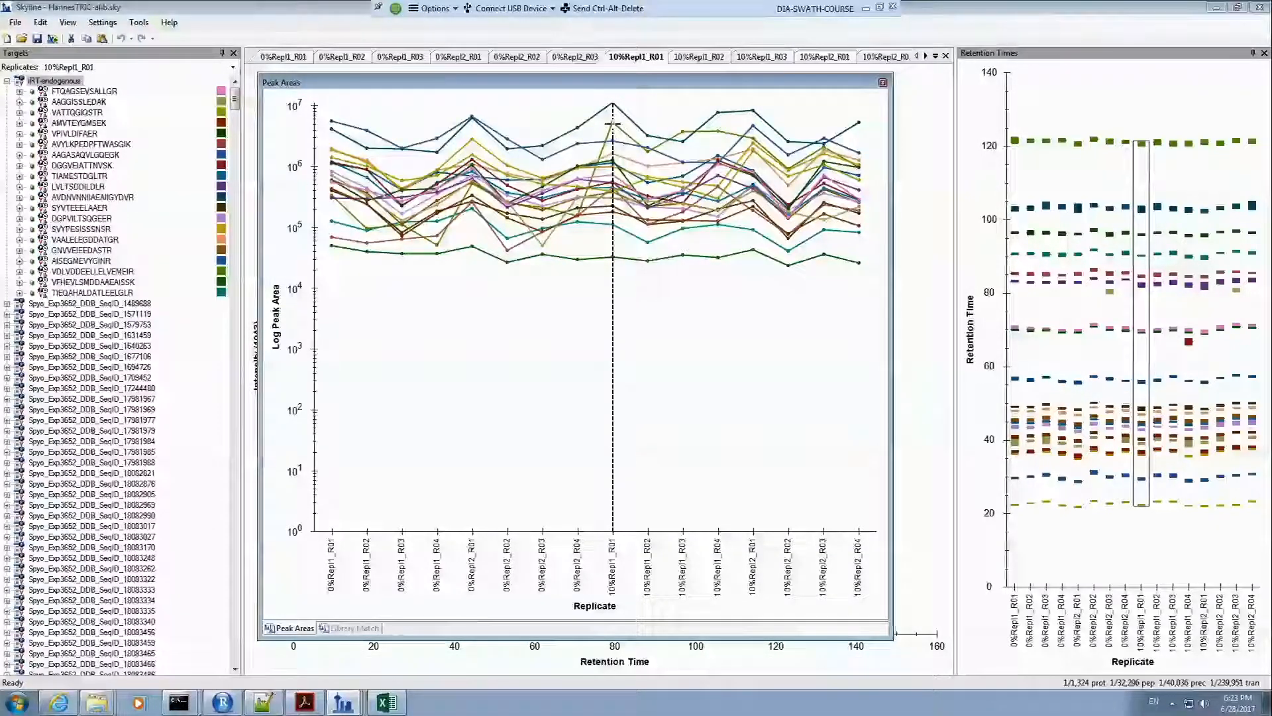
{"action": "left_click", "coordinate": [614, 124]}
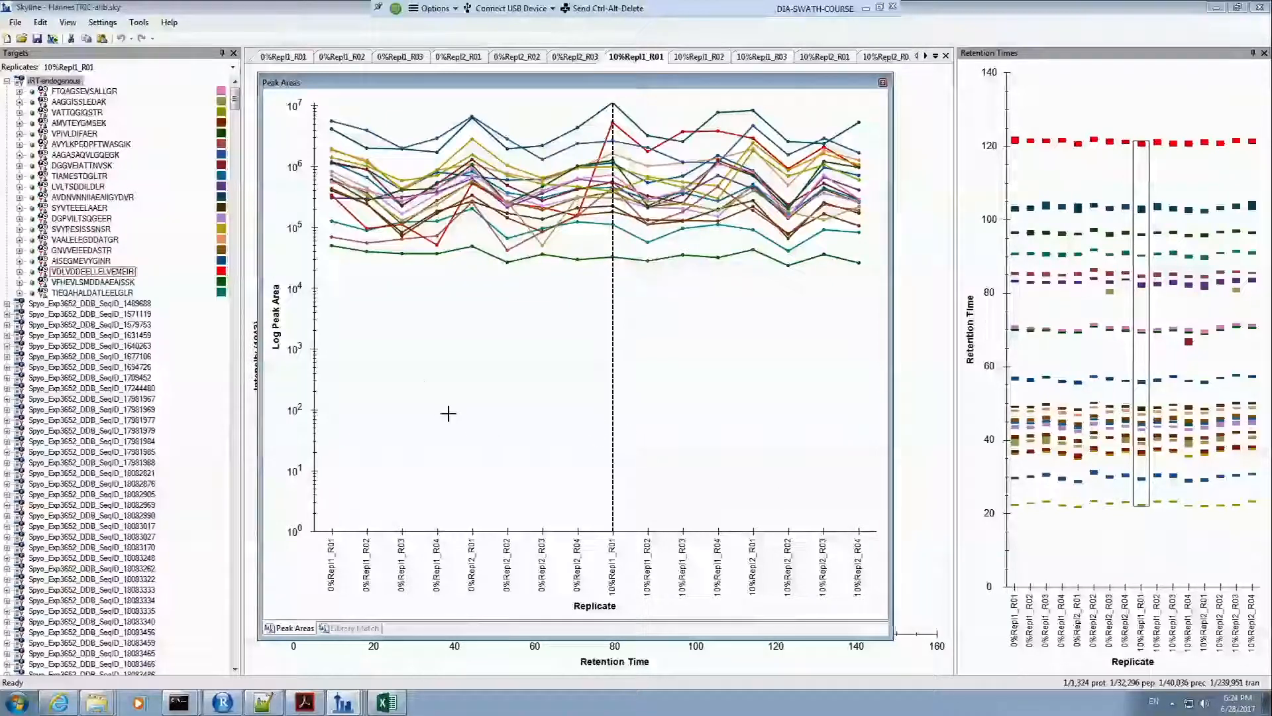
Step: Order the Peak Areas replicates by acquired time and dock the graph back above Retention Times
{"action": "right_click", "coordinate": [398, 374]}
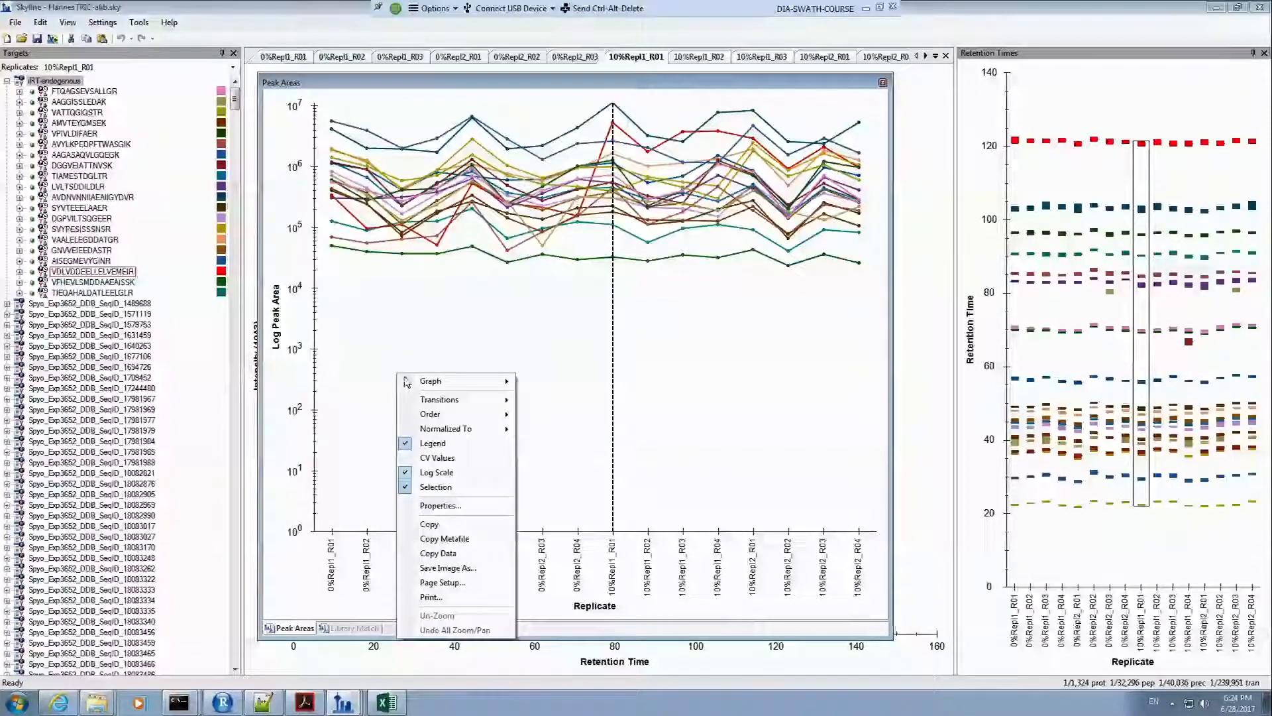
{"action": "mouse_move", "coordinate": [448, 413]}
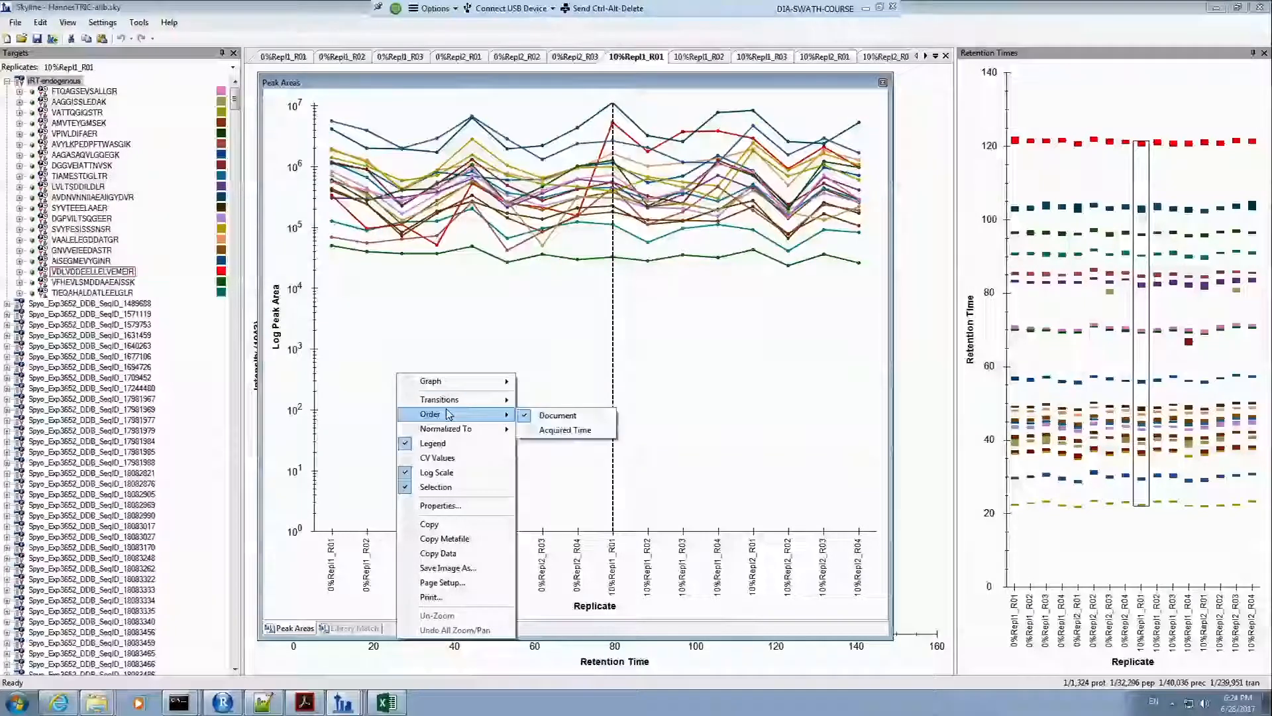
{"action": "left_click", "coordinate": [544, 432]}
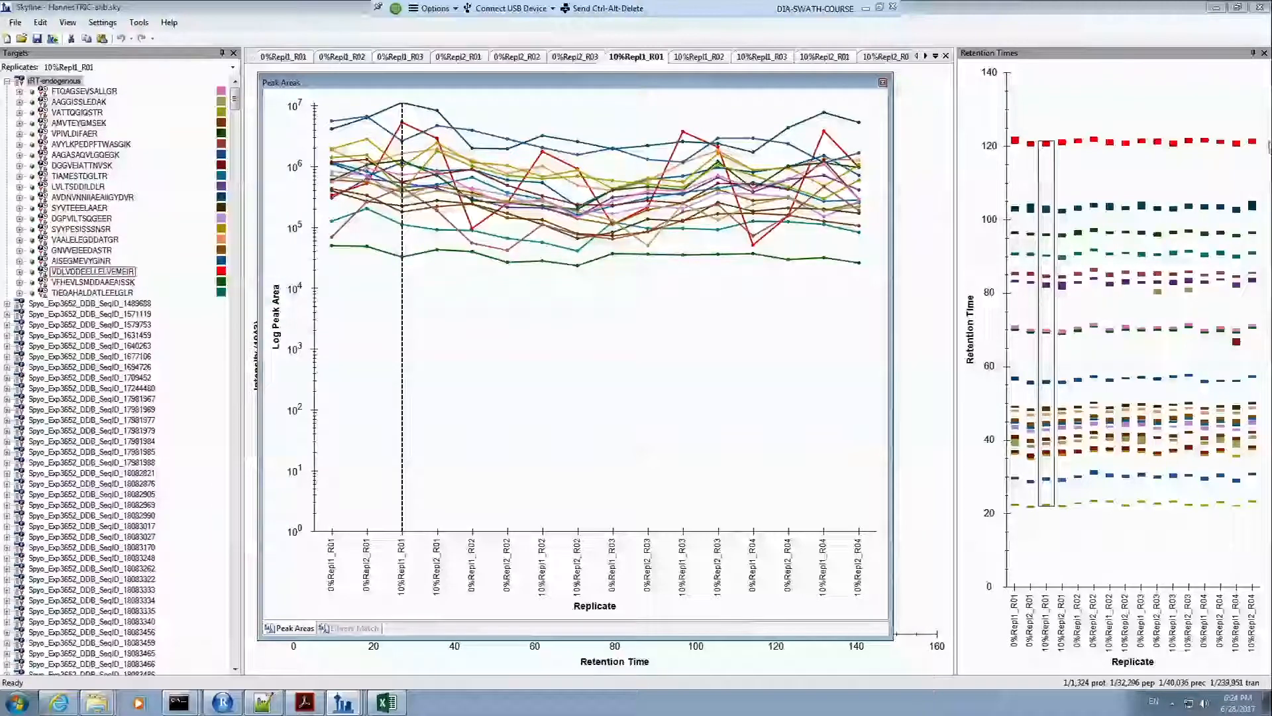
{"action": "double_click", "coordinate": [648, 83]}
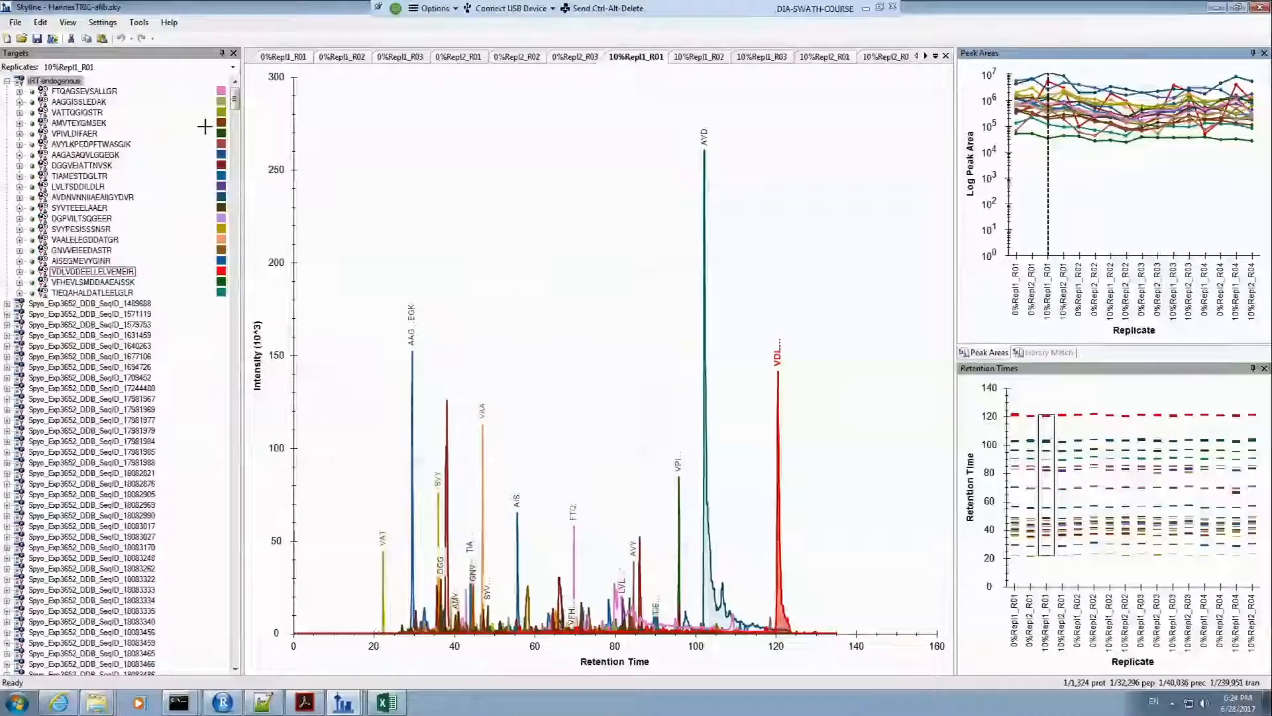
Step: Start a reintegration with a new mProphet peak scoring model and train the model using decoys
{"action": "left_click", "coordinate": [41, 22]}
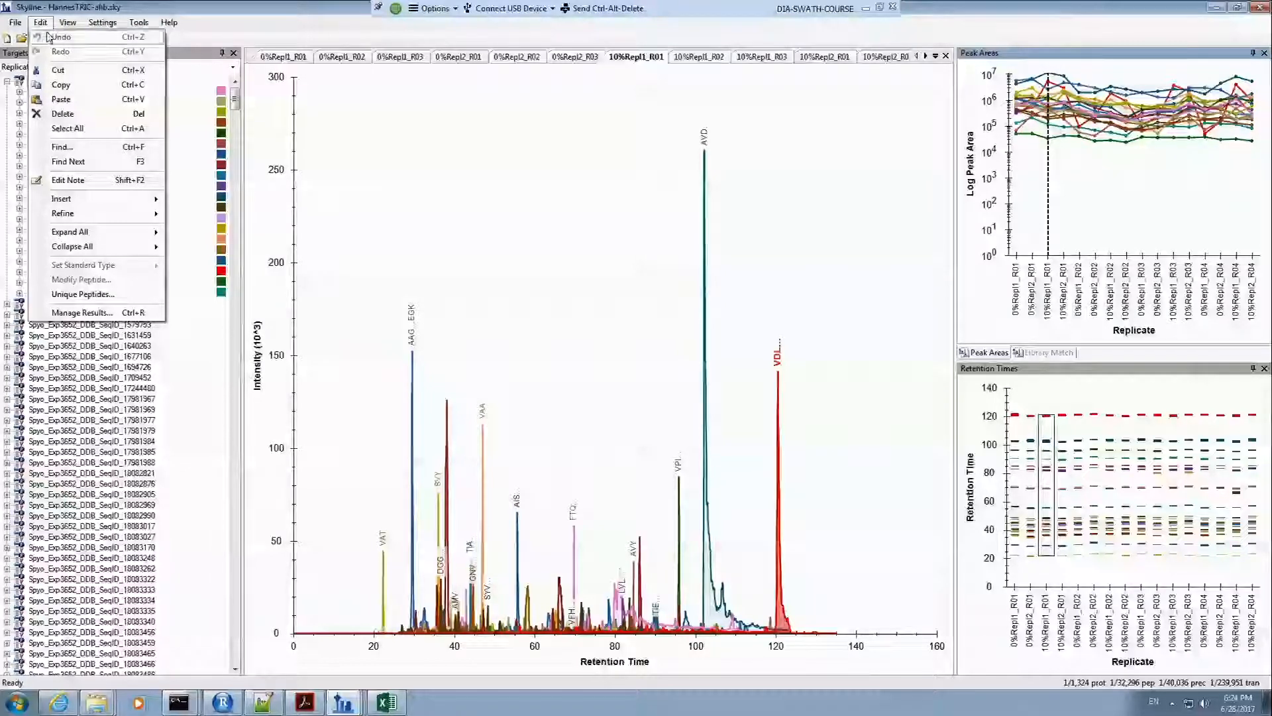
{"action": "mouse_move", "coordinate": [112, 215]}
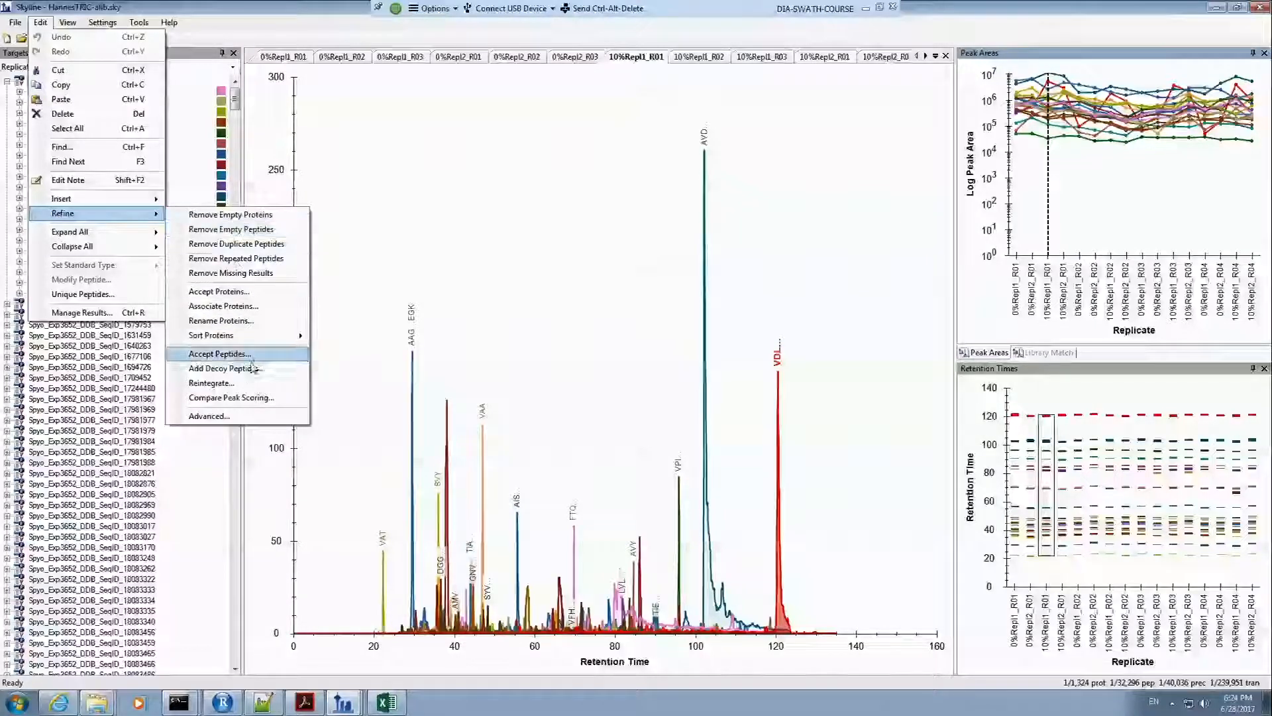
{"action": "left_click", "coordinate": [242, 385]}
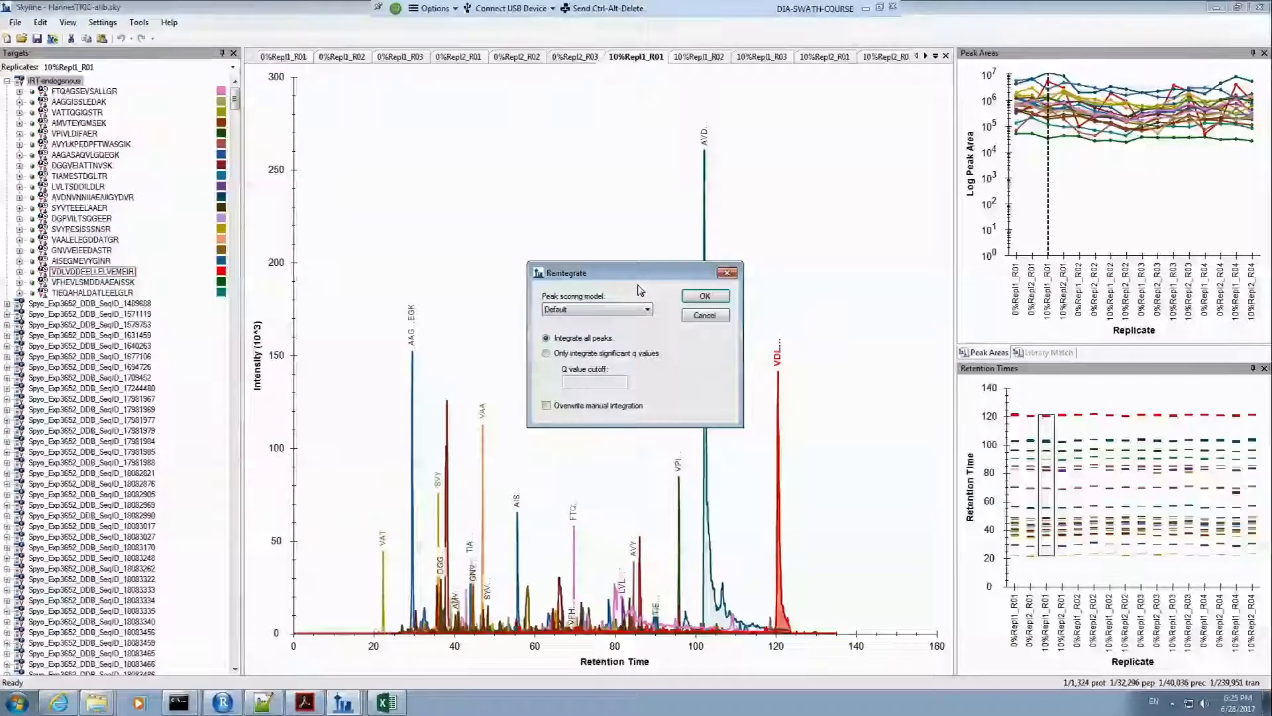
{"action": "left_click", "coordinate": [615, 312]}
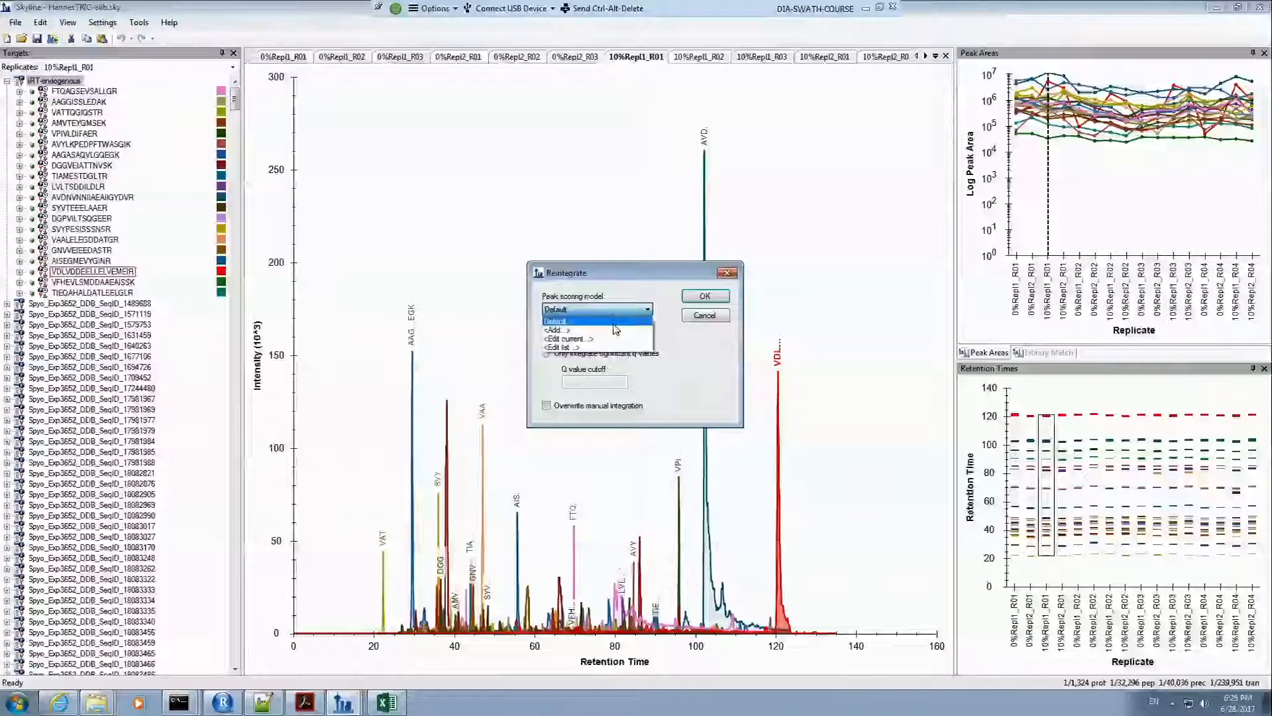
{"action": "left_click", "coordinate": [615, 329]}
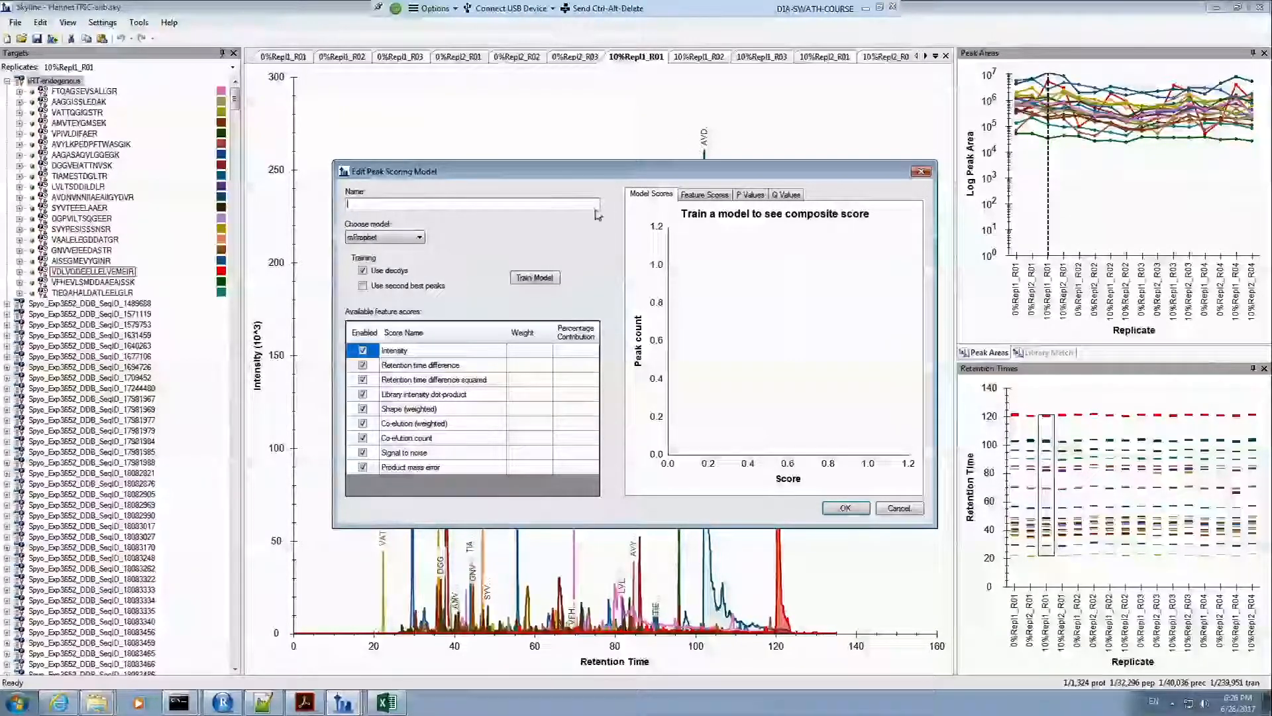
{"action": "left_click", "coordinate": [540, 281]}
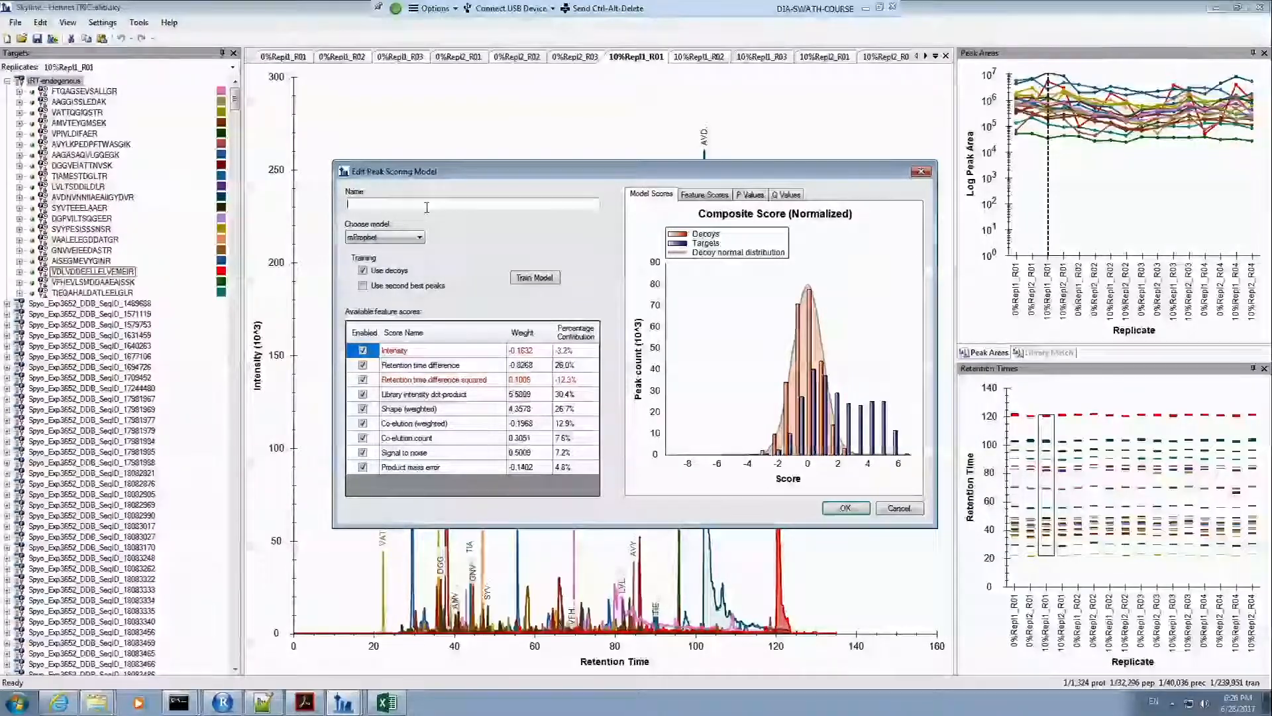
Step: Name the peak scoring model Hannes TRIC alib
{"action": "type", "text": "H"}
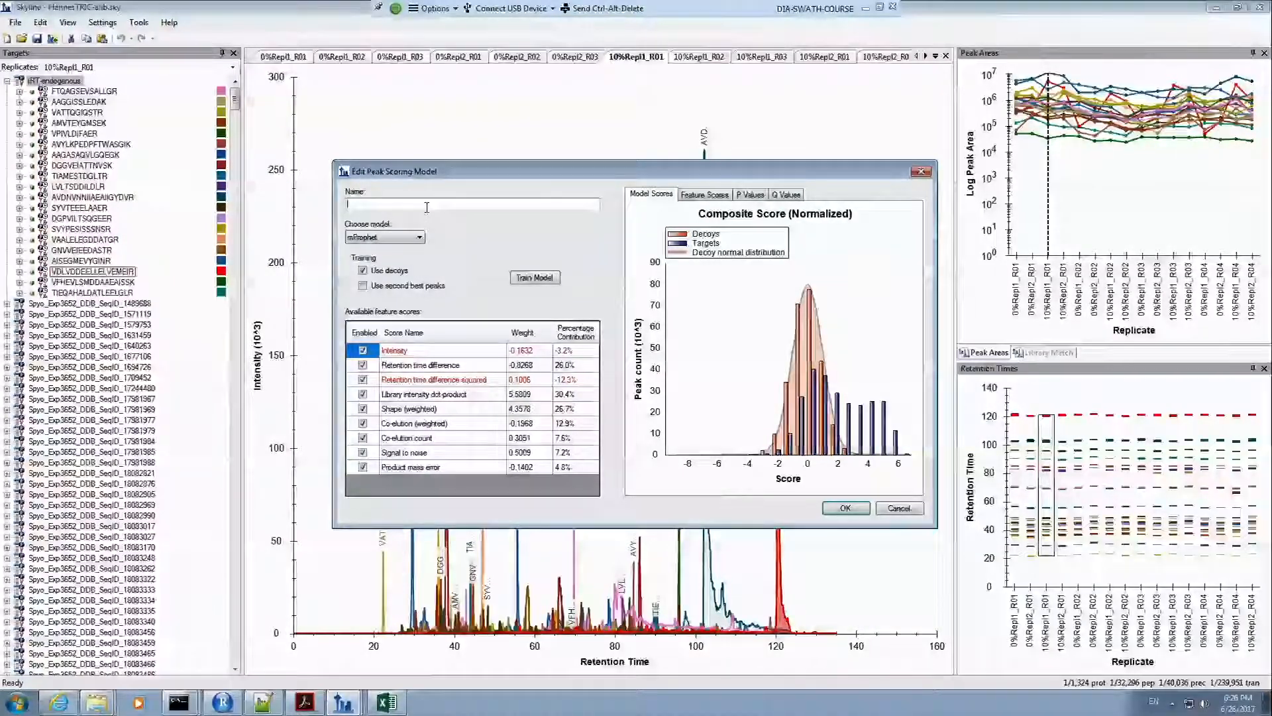
{"action": "type", "text": "annes"}
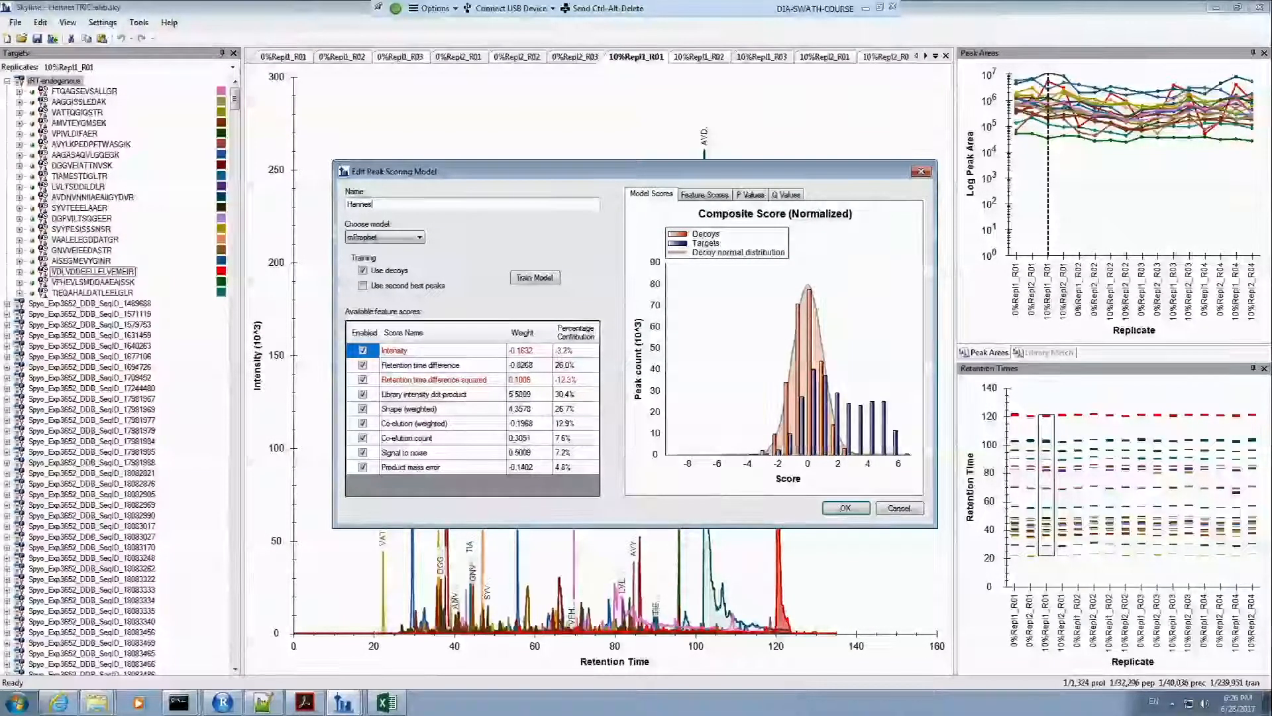
{"action": "type", "text": " T"}
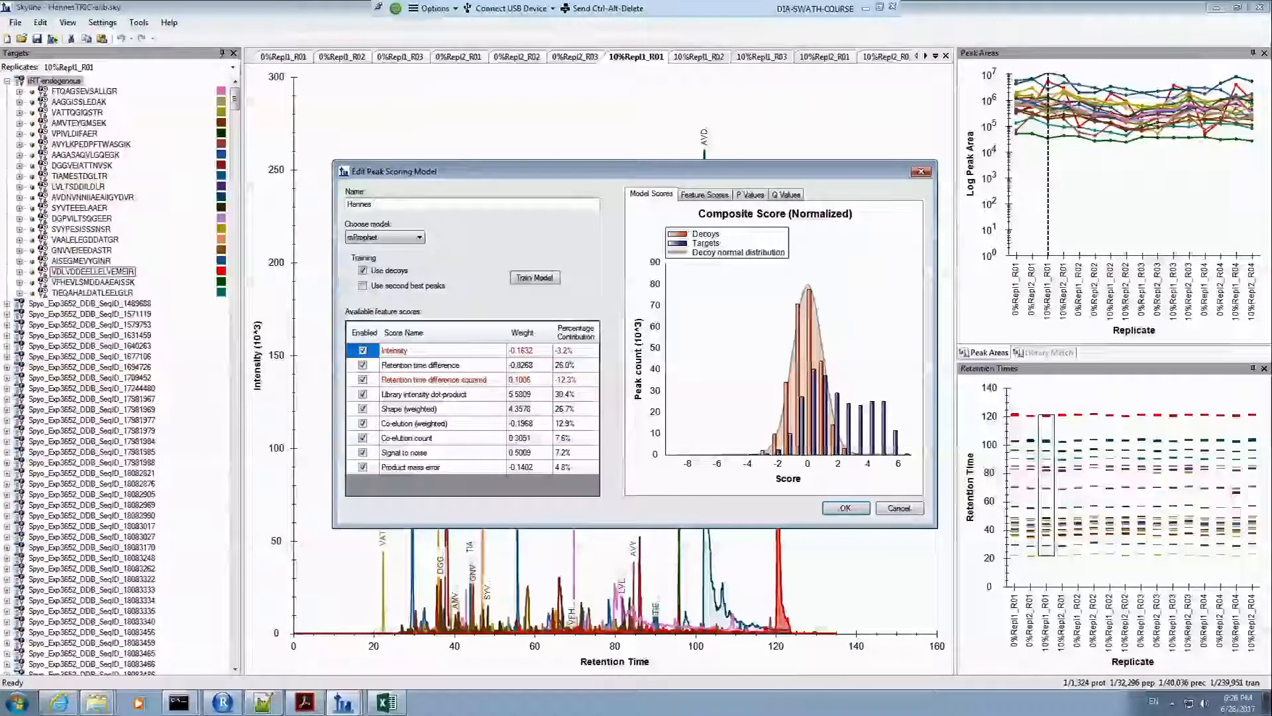
{"action": "type", "text": "RIC"}
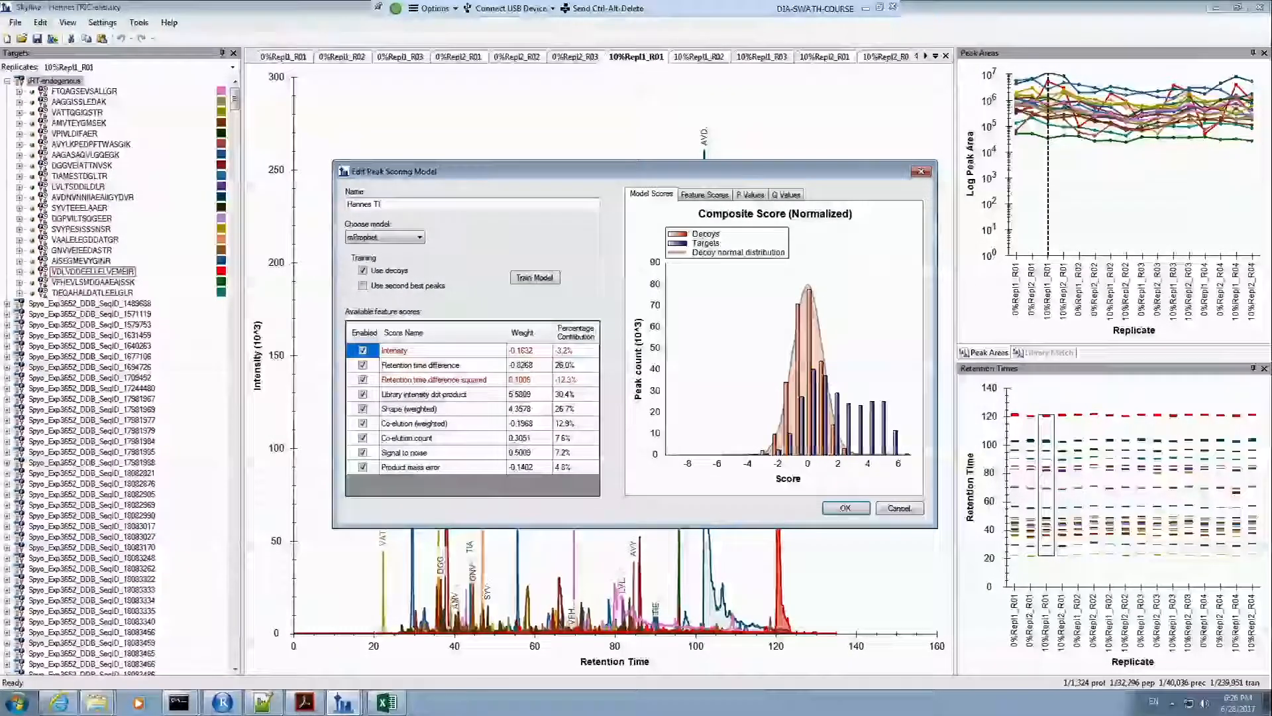
{"action": "type", "text": " all"}
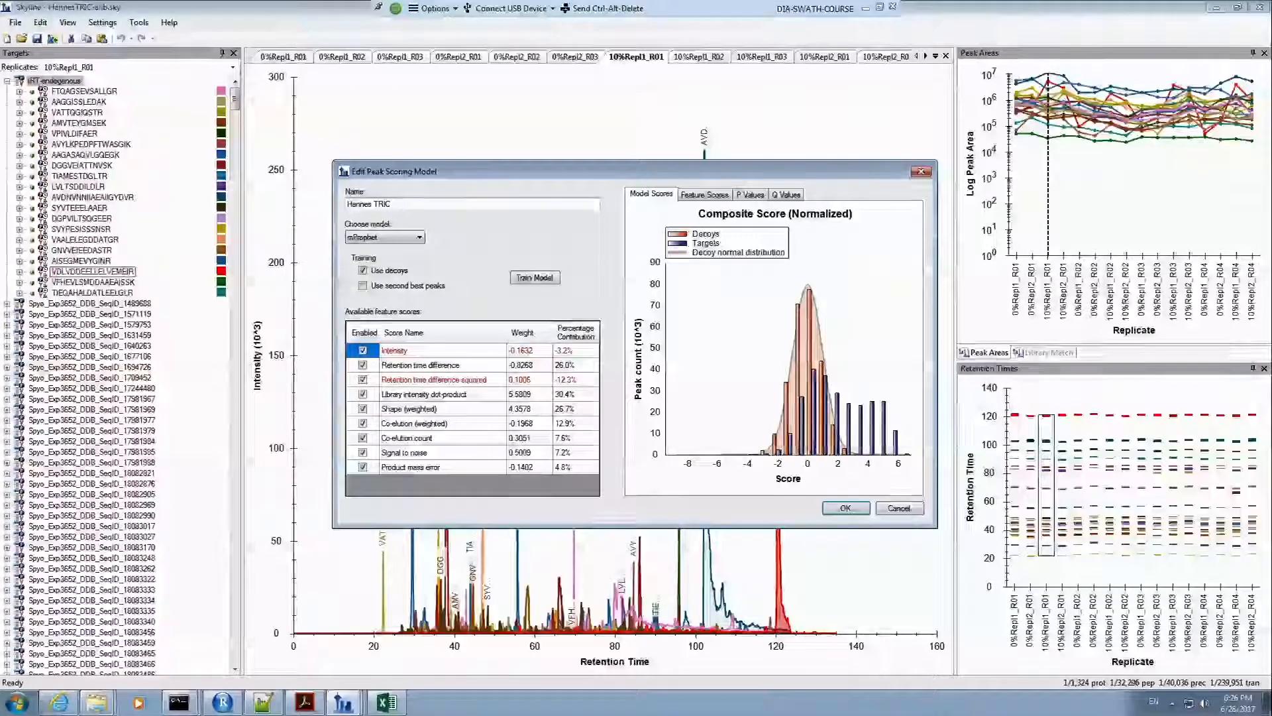
{"action": "key", "text": "BackSpace"}
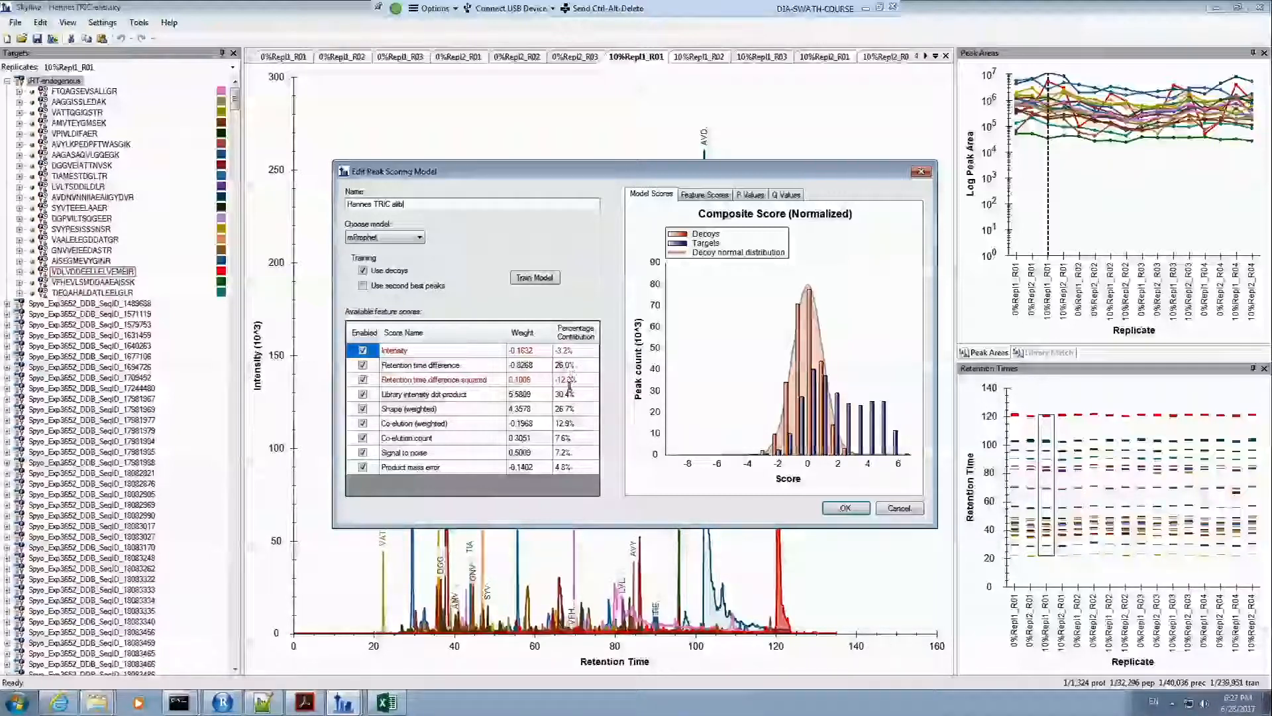
Step: Examine the trained model's feature contributions and its Q value and P value distributions
{"action": "mouse_move", "coordinate": [565, 384]}
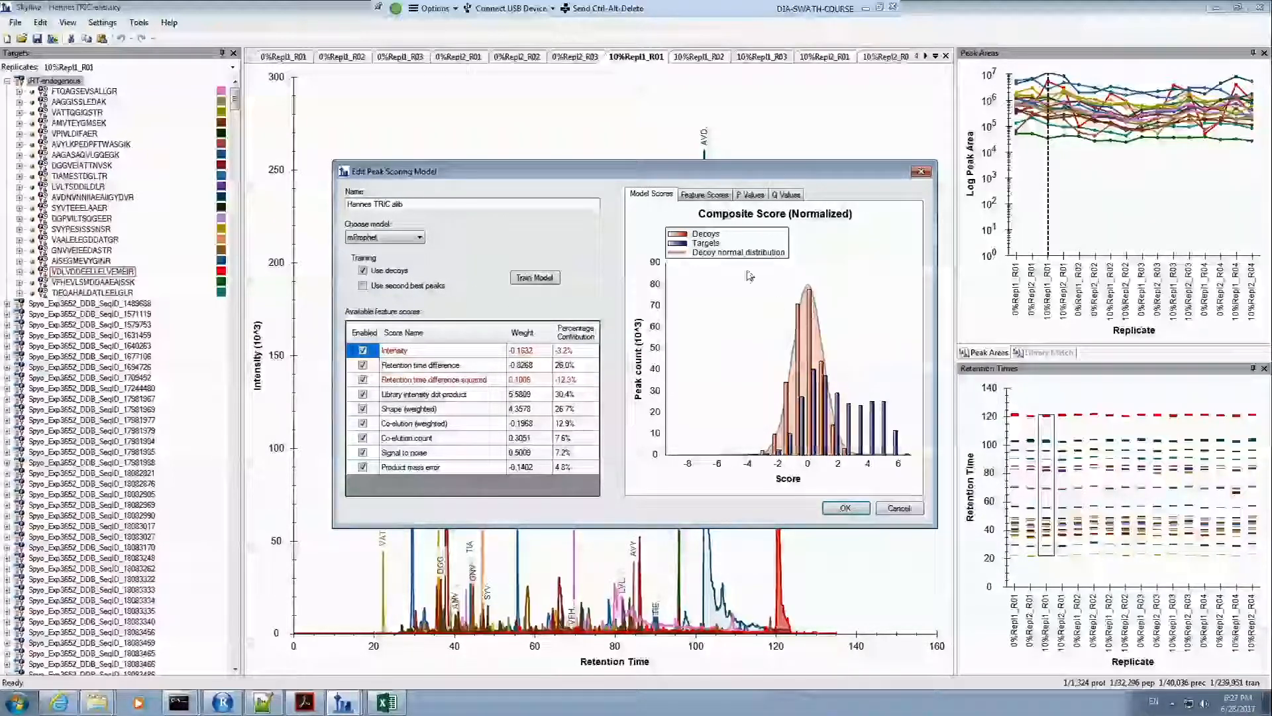
{"action": "left_click", "coordinate": [786, 194]}
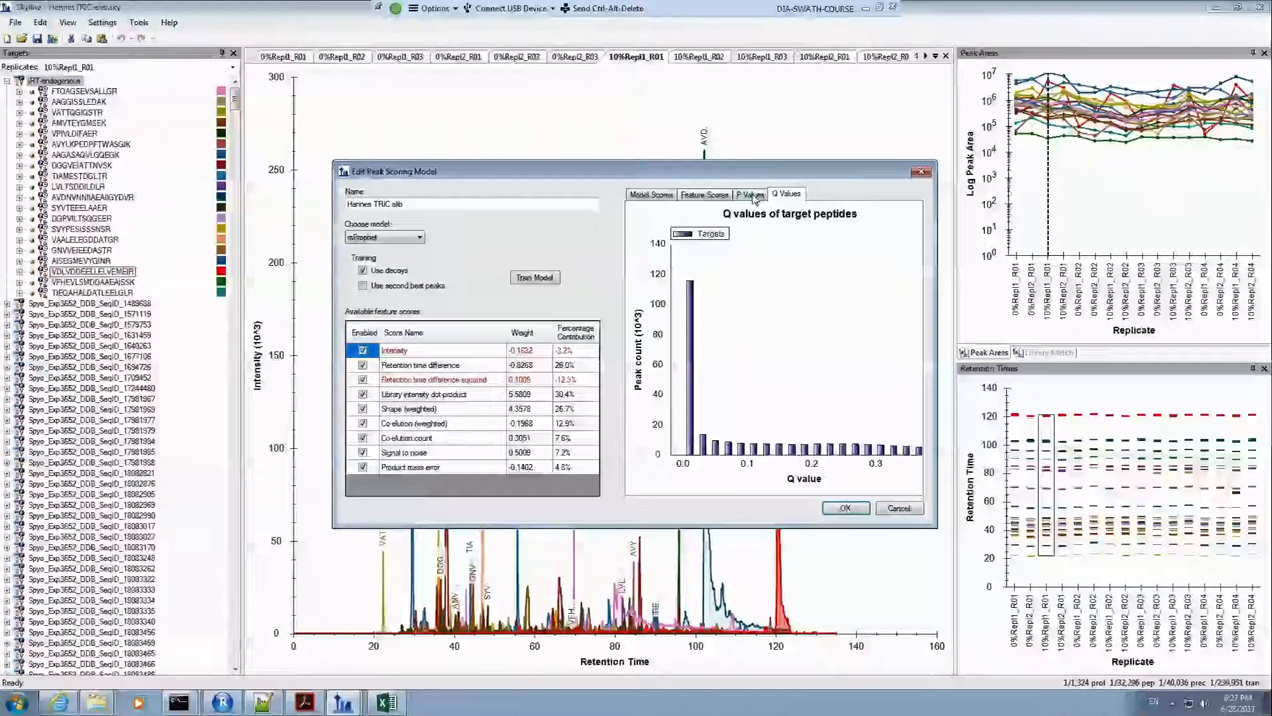
{"action": "left_click", "coordinate": [752, 195]}
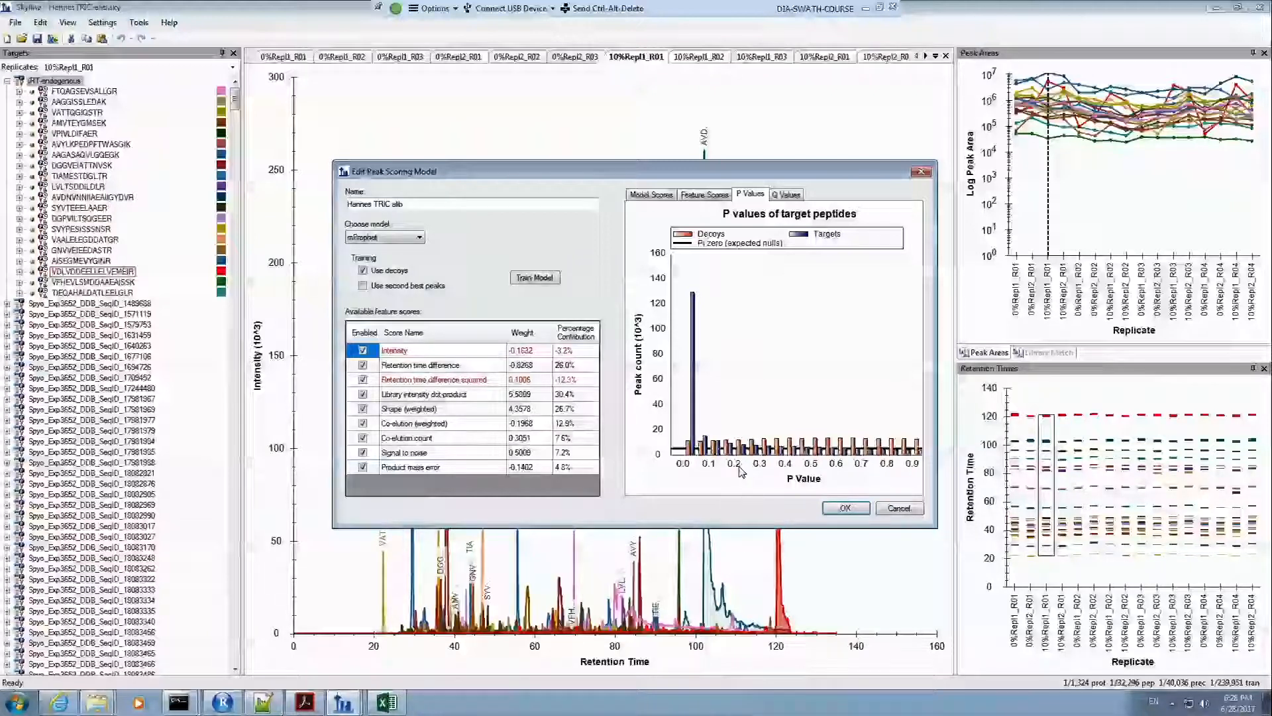
Step: Accept the scoring model, reintegrate all peaks with it, and save the document
{"action": "left_click", "coordinate": [846, 508]}
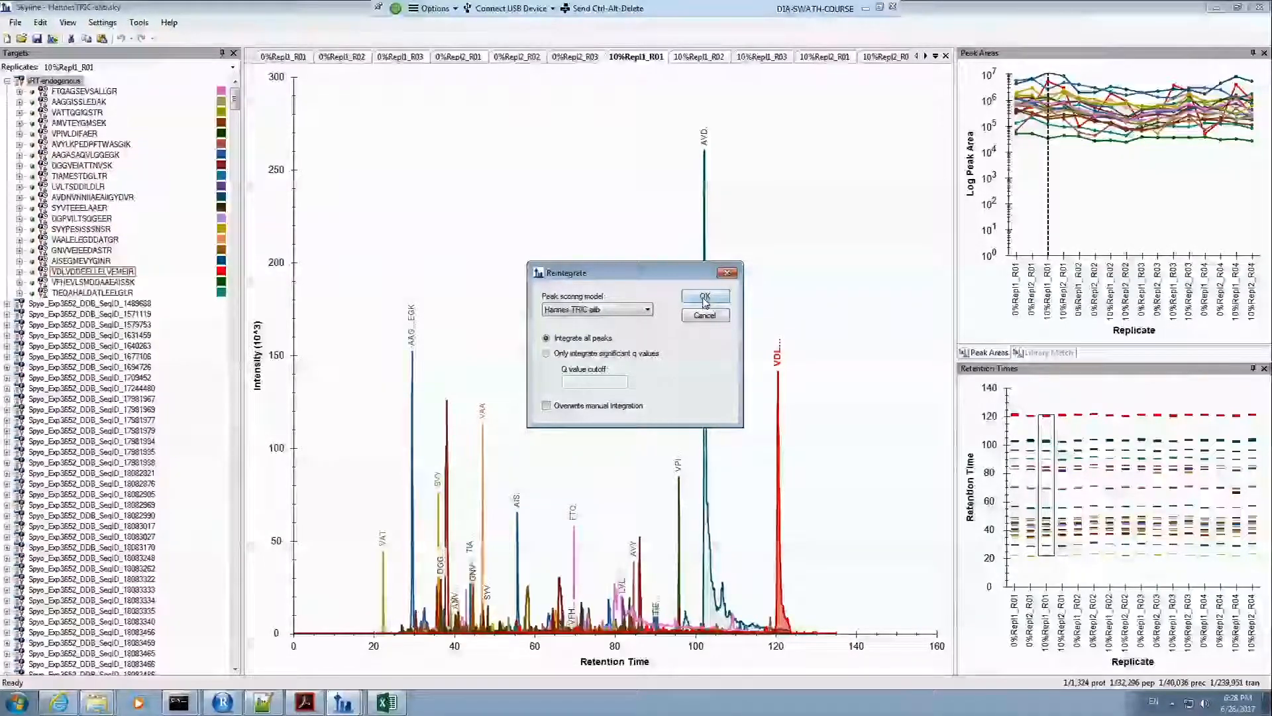
{"action": "left_click", "coordinate": [705, 298]}
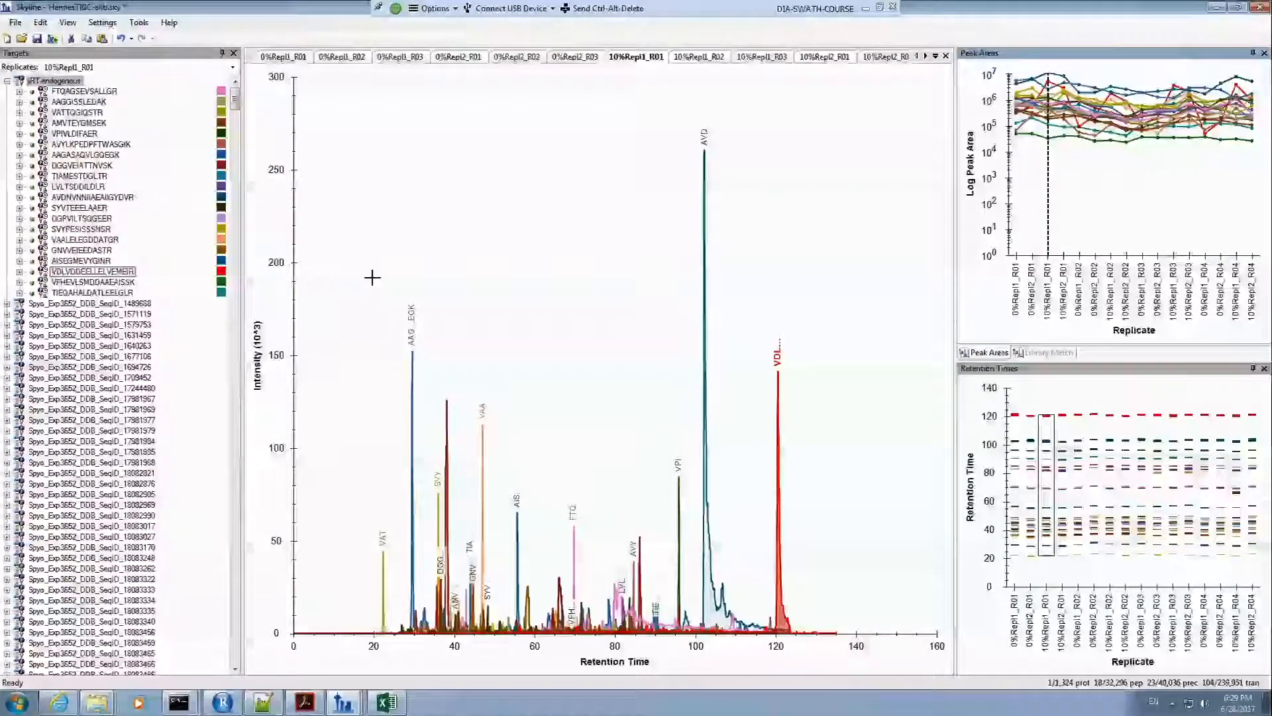
{"action": "key", "text": "ctrl+s"}
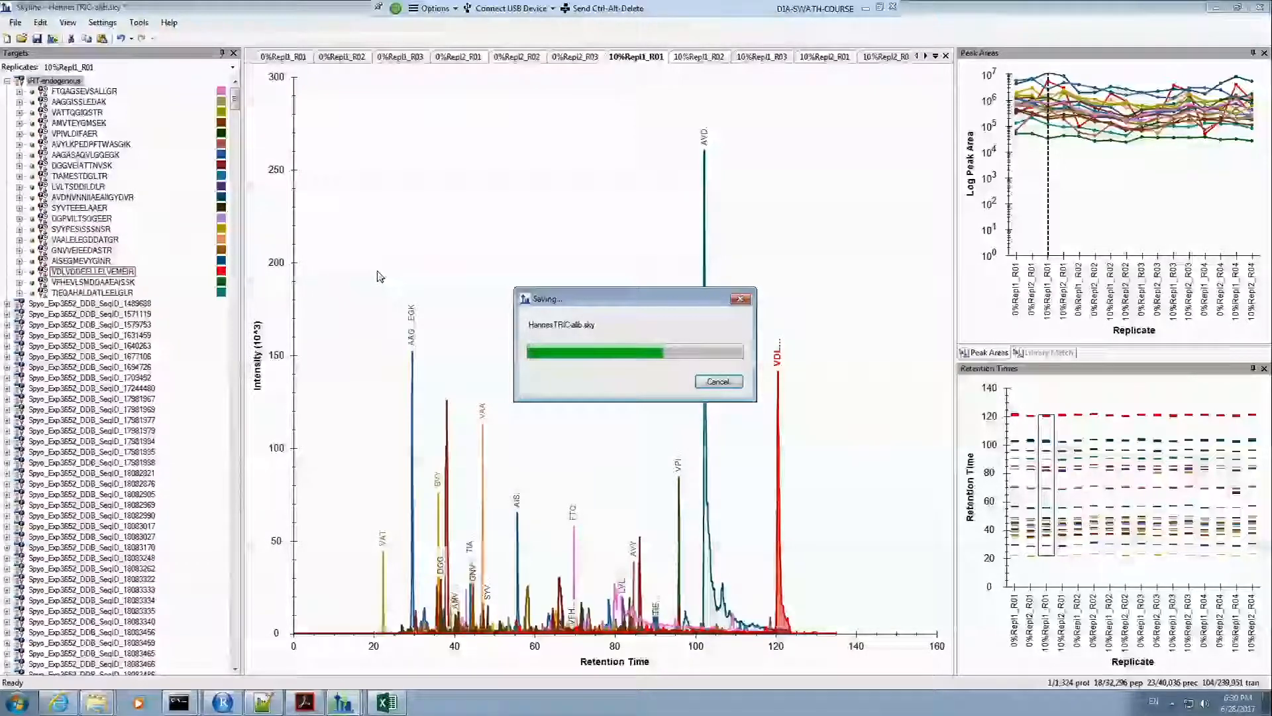
Step: Switch to Notepad++ and review the end of Import.log for the completed 6600_64w_ppm10_rt10 trial
{"action": "left_click", "coordinate": [263, 705]}
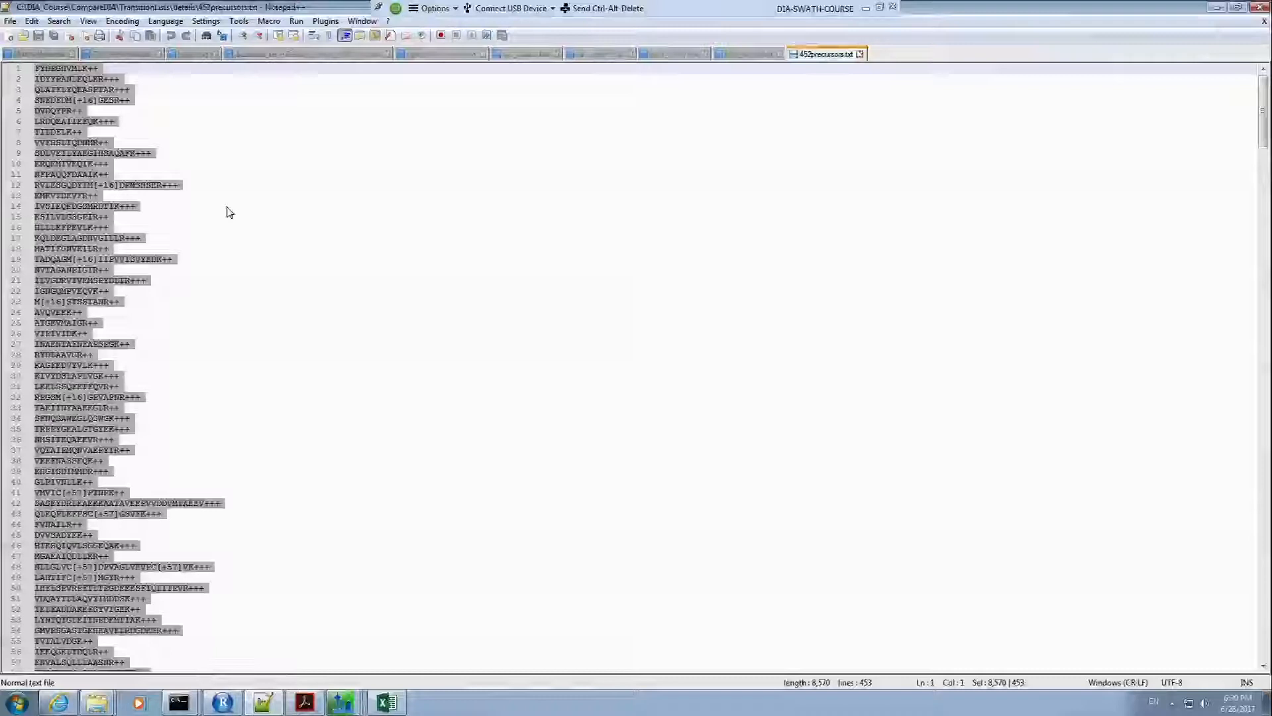
{"action": "left_click", "coordinate": [195, 56]}
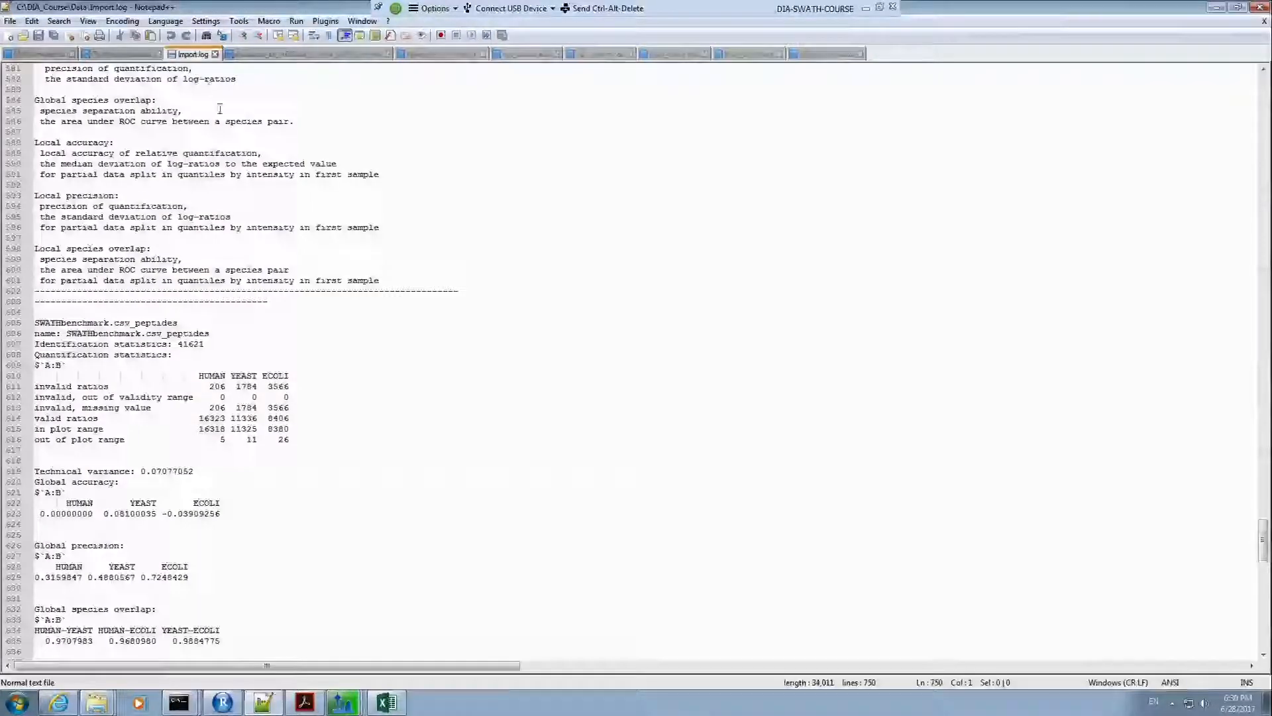
{"action": "scroll", "coordinate": [1263, 575], "scroll_direction": "down", "scroll_amount": 1}
{"action": "left_click_drag", "start_coordinate": [1264, 575], "coordinate": [1262, 640]}
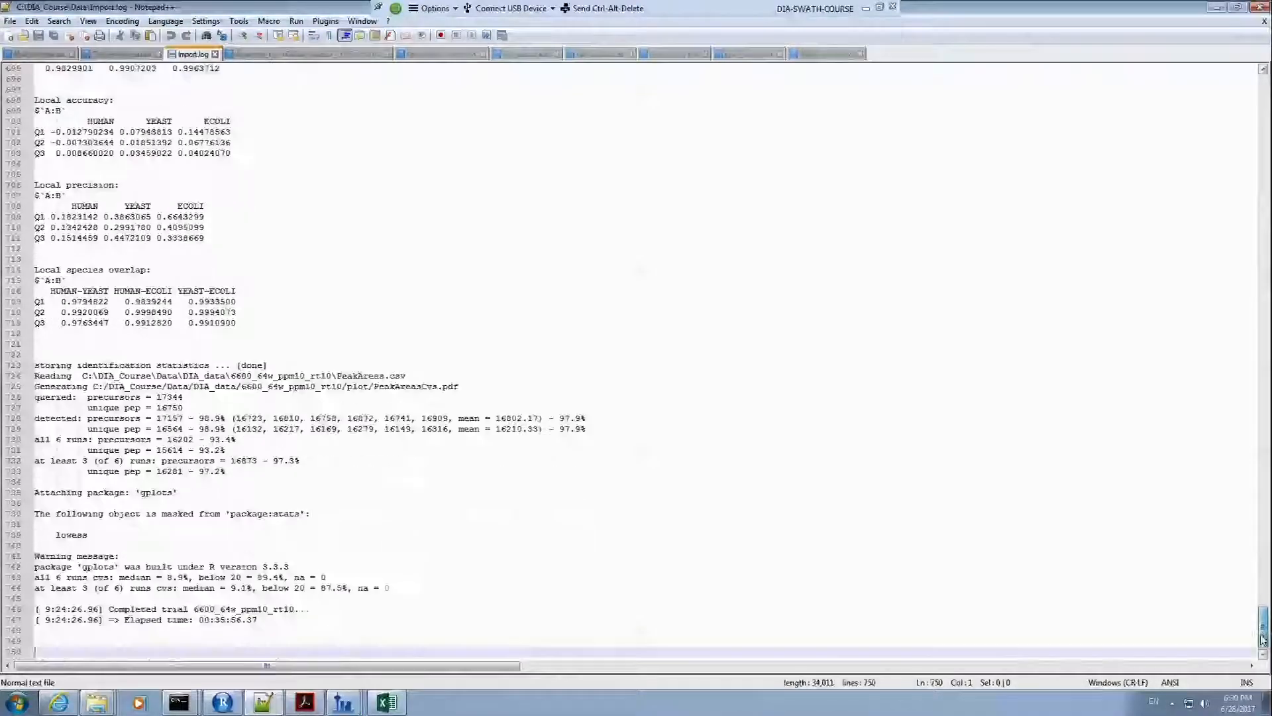
Step: Switch to the Command Prompt windows and inspect the previous scripts\MultiAnalysis.bat run
{"action": "mouse_move", "coordinate": [179, 701]}
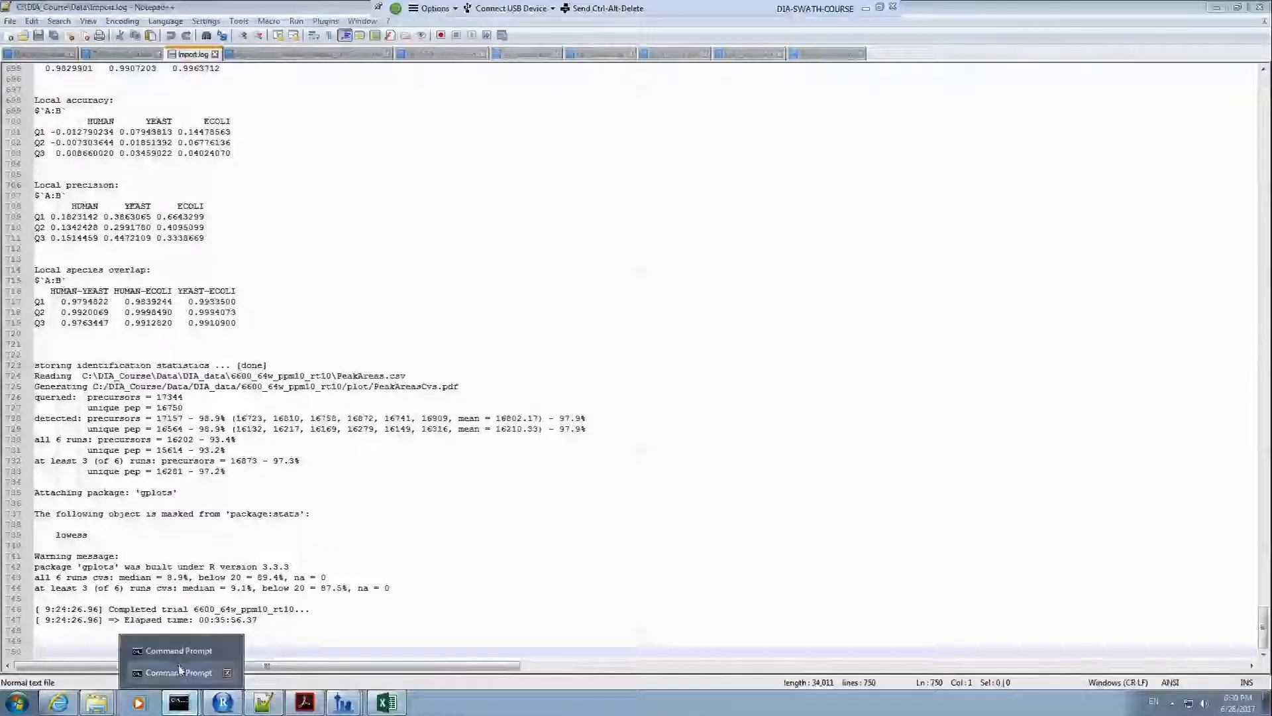
{"action": "left_click", "coordinate": [176, 653]}
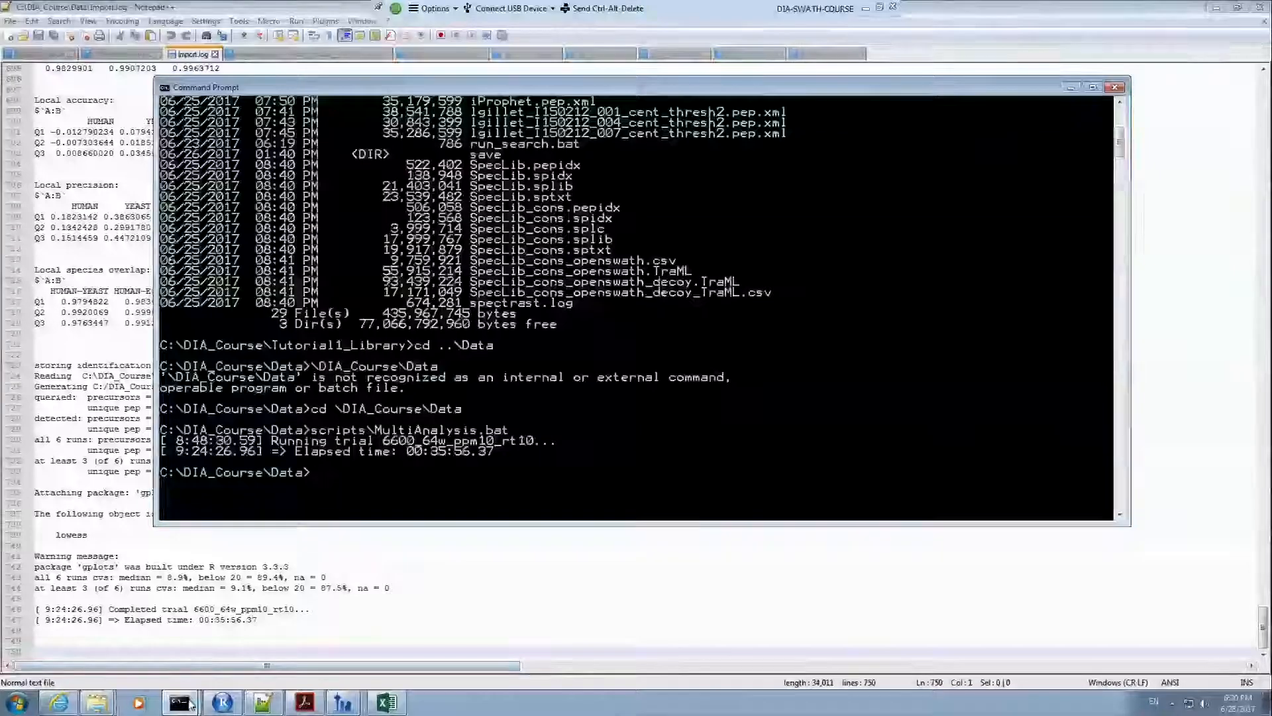
{"action": "left_click", "coordinate": [179, 672]}
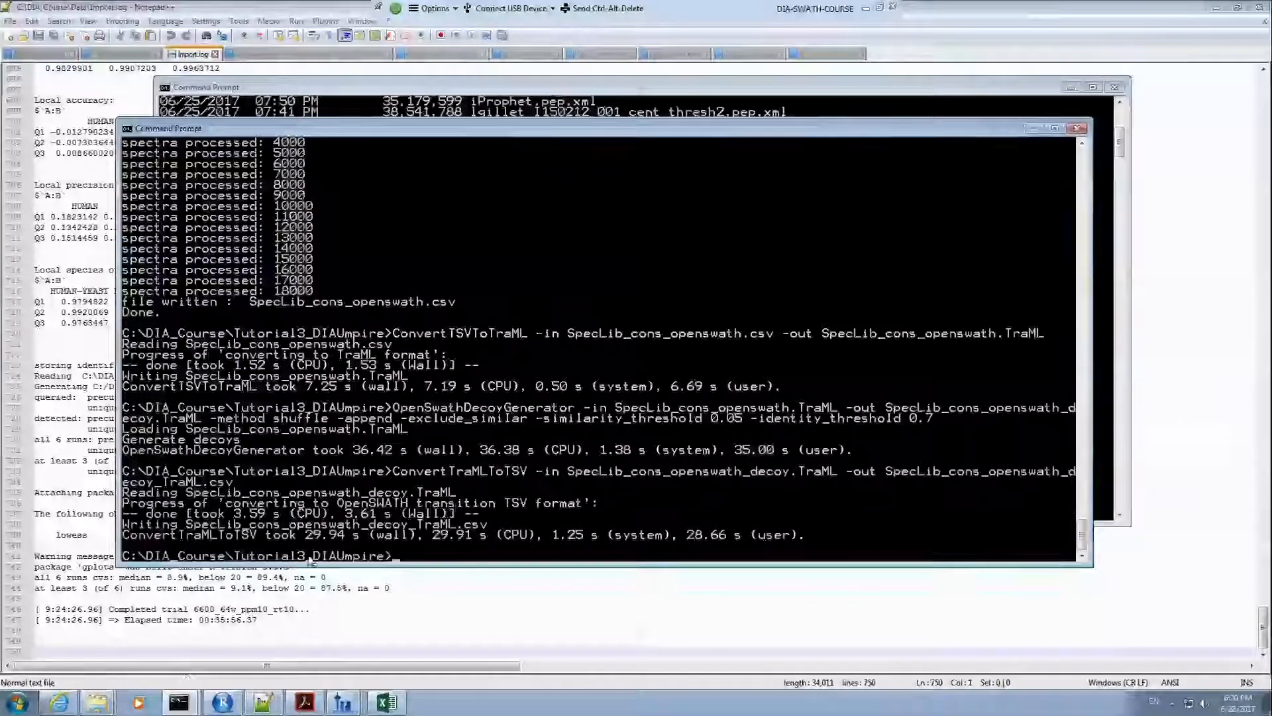
{"action": "left_click", "coordinate": [488, 86]}
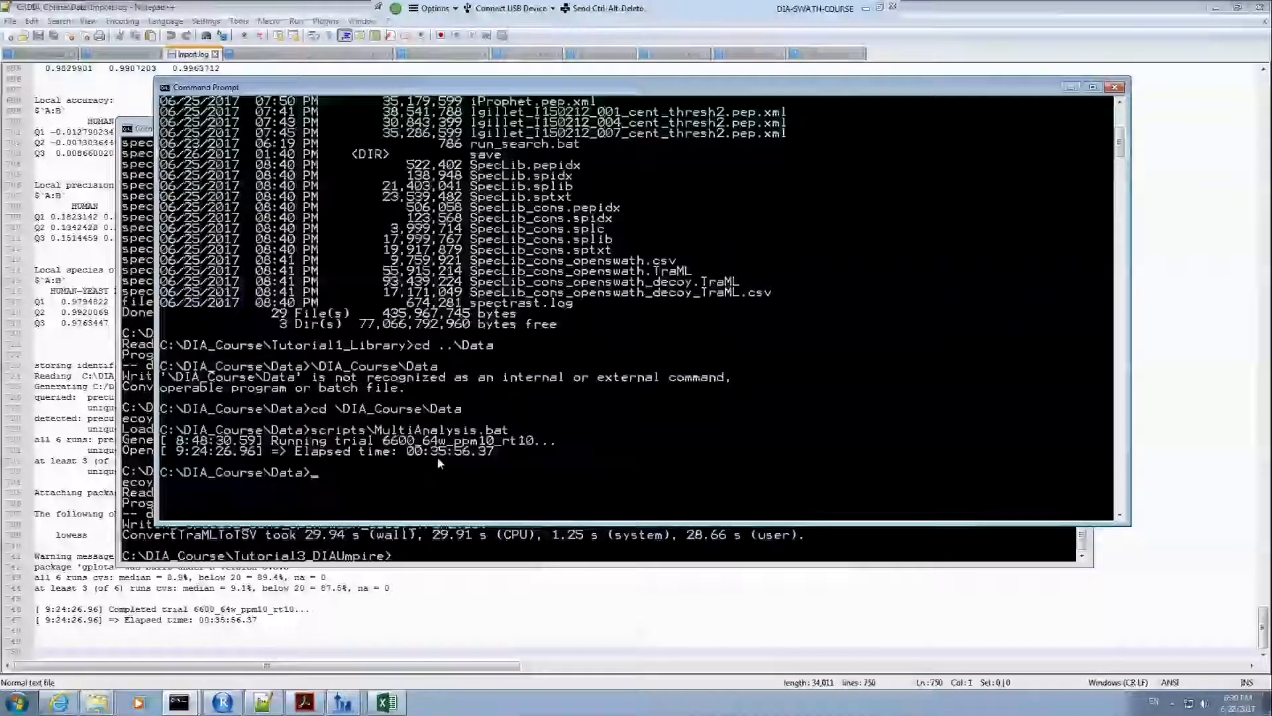
{"action": "left_click_drag", "start_coordinate": [424, 86], "coordinate": [386, 41]}
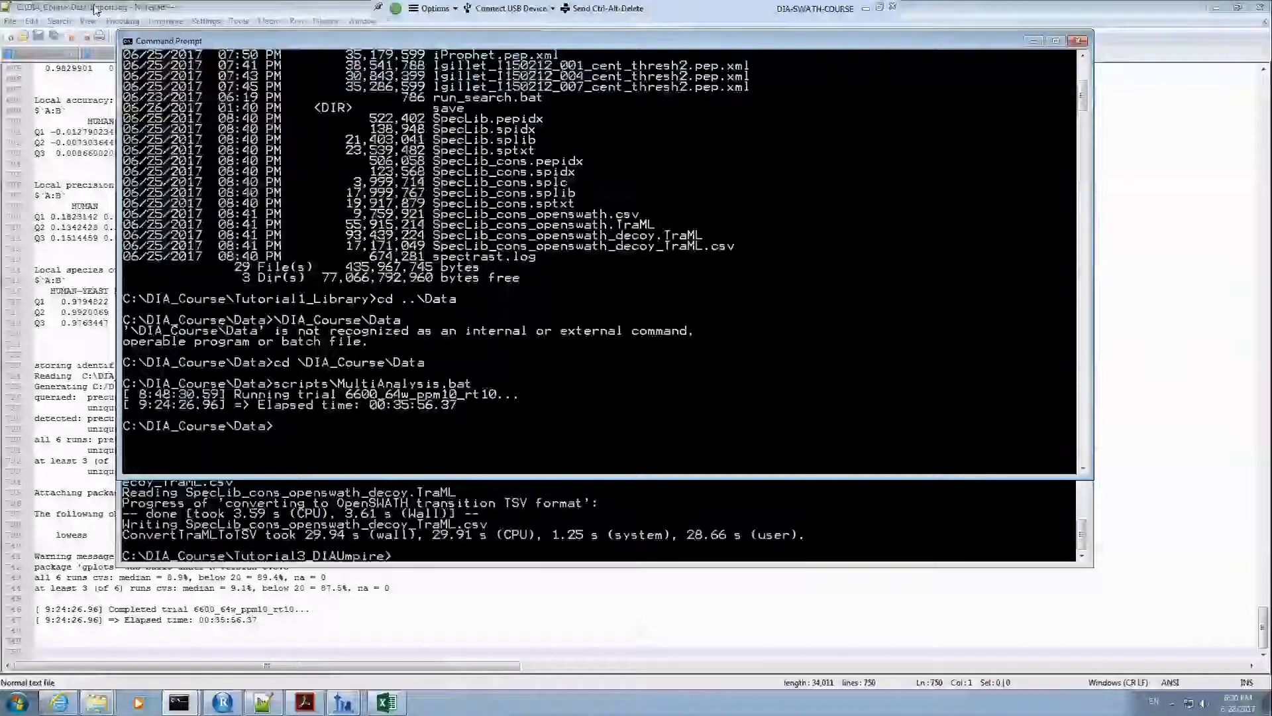
Step: Open MultiAnalysis.bat from C:\DIA_Course\Data\scripts for editing in Notepad++
{"action": "left_click", "coordinate": [46, 56]}
{"action": "left_click", "coordinate": [47, 55]}
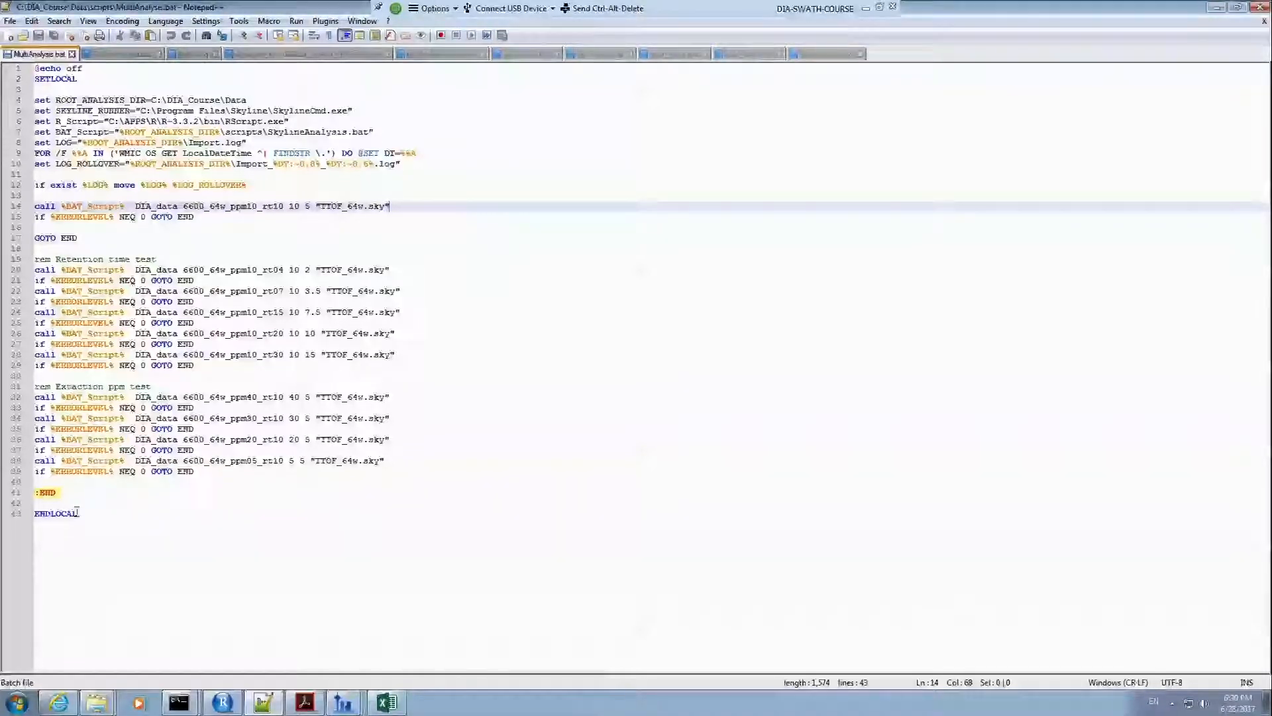
{"action": "mouse_move", "coordinate": [97, 706]}
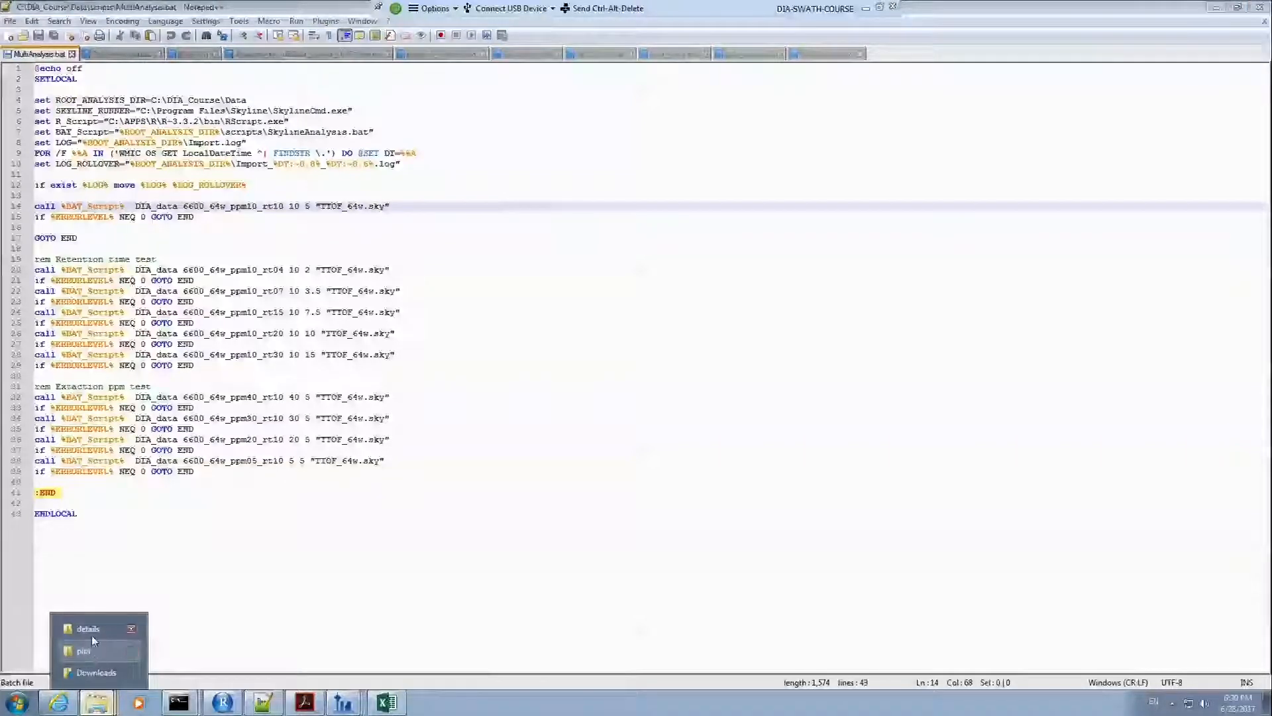
{"action": "left_click", "coordinate": [98, 672]}
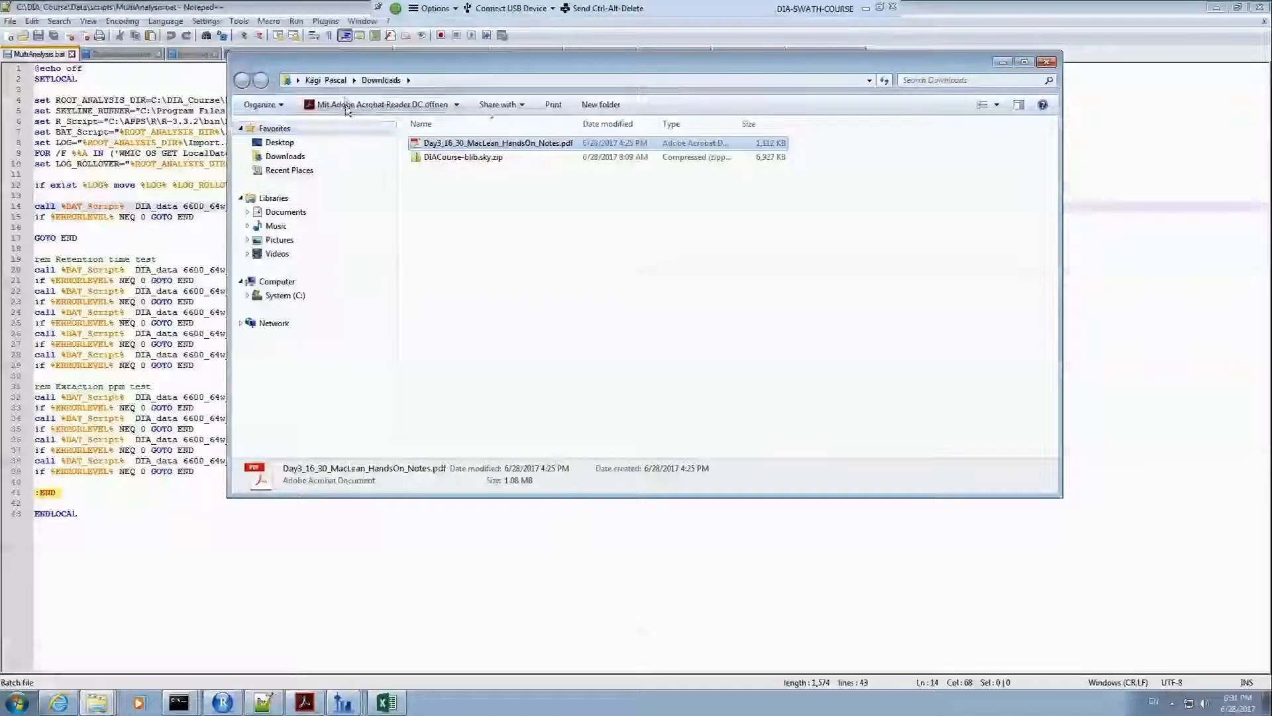
{"action": "left_click", "coordinate": [285, 295]}
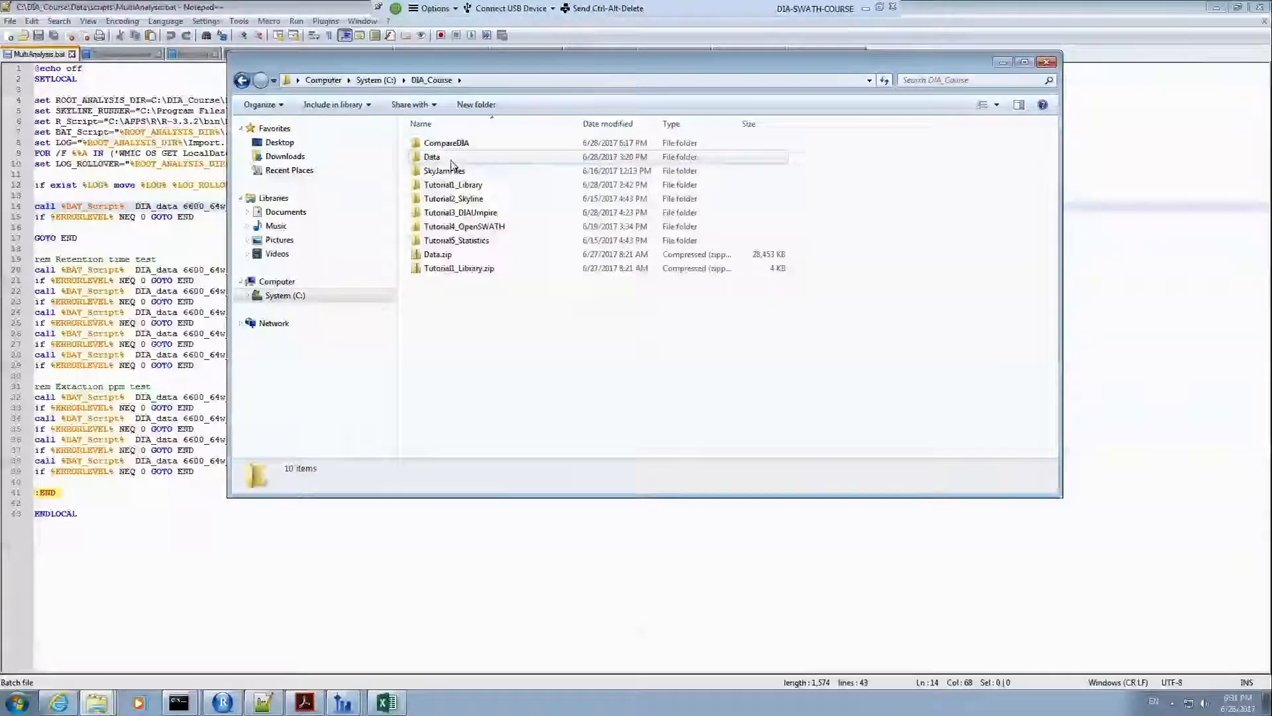
{"action": "double_click", "coordinate": [451, 161]}
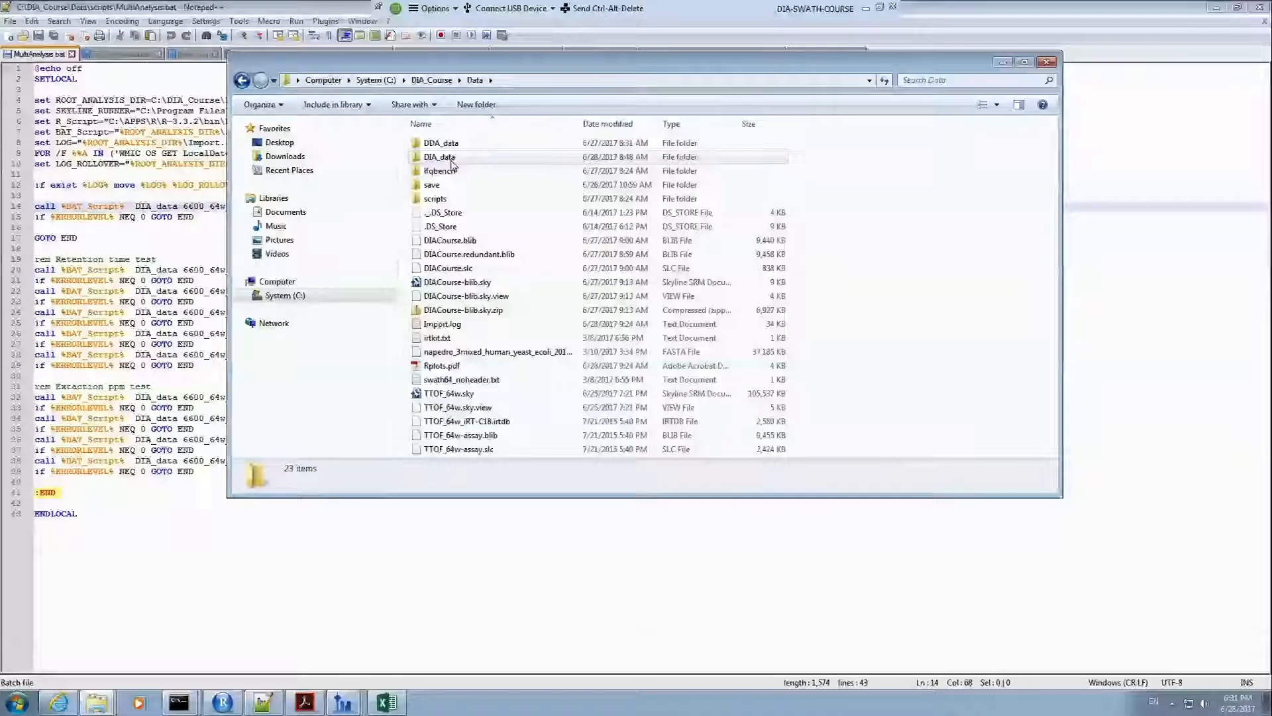
{"action": "double_click", "coordinate": [457, 199]}
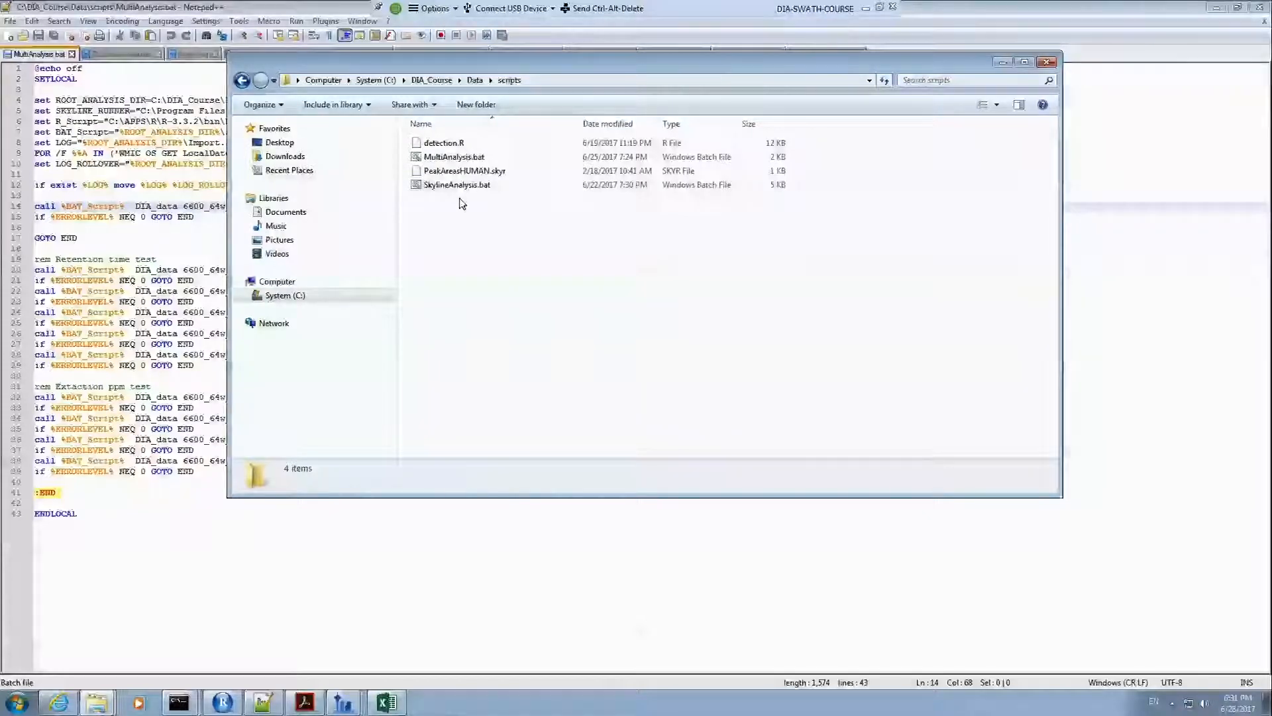
{"action": "right_click", "coordinate": [461, 161]}
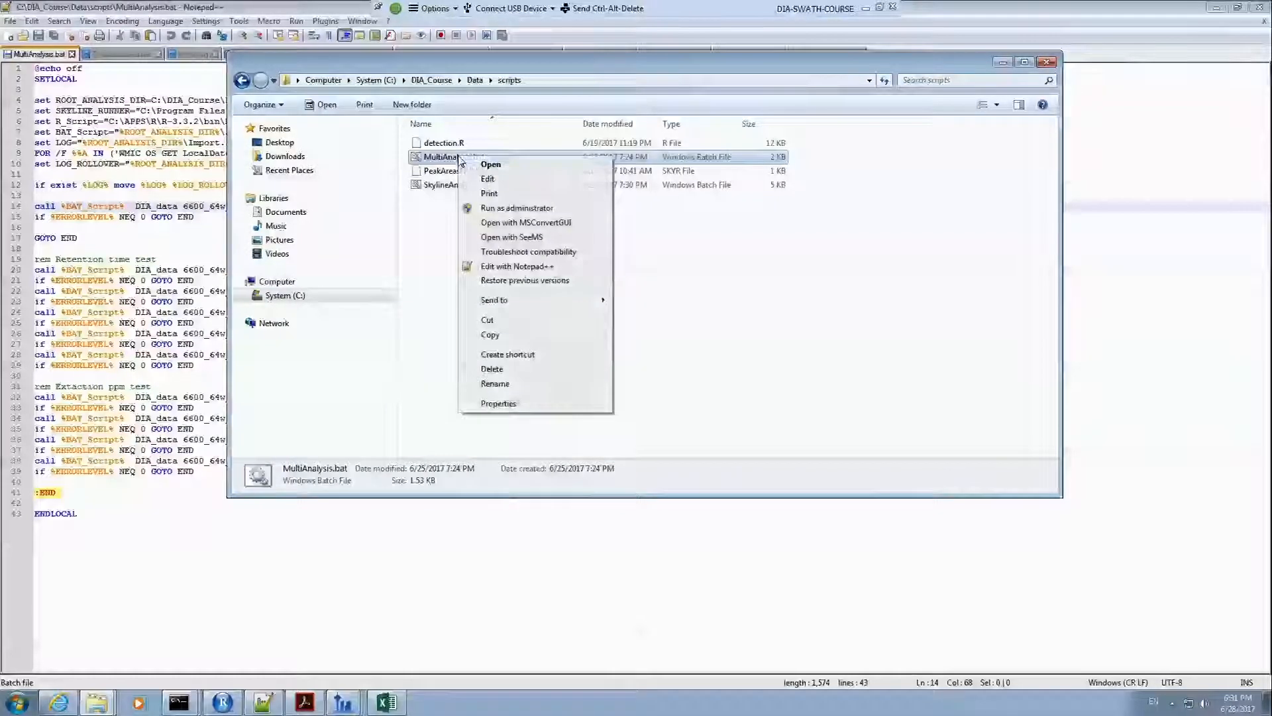
{"action": "left_click", "coordinate": [494, 268]}
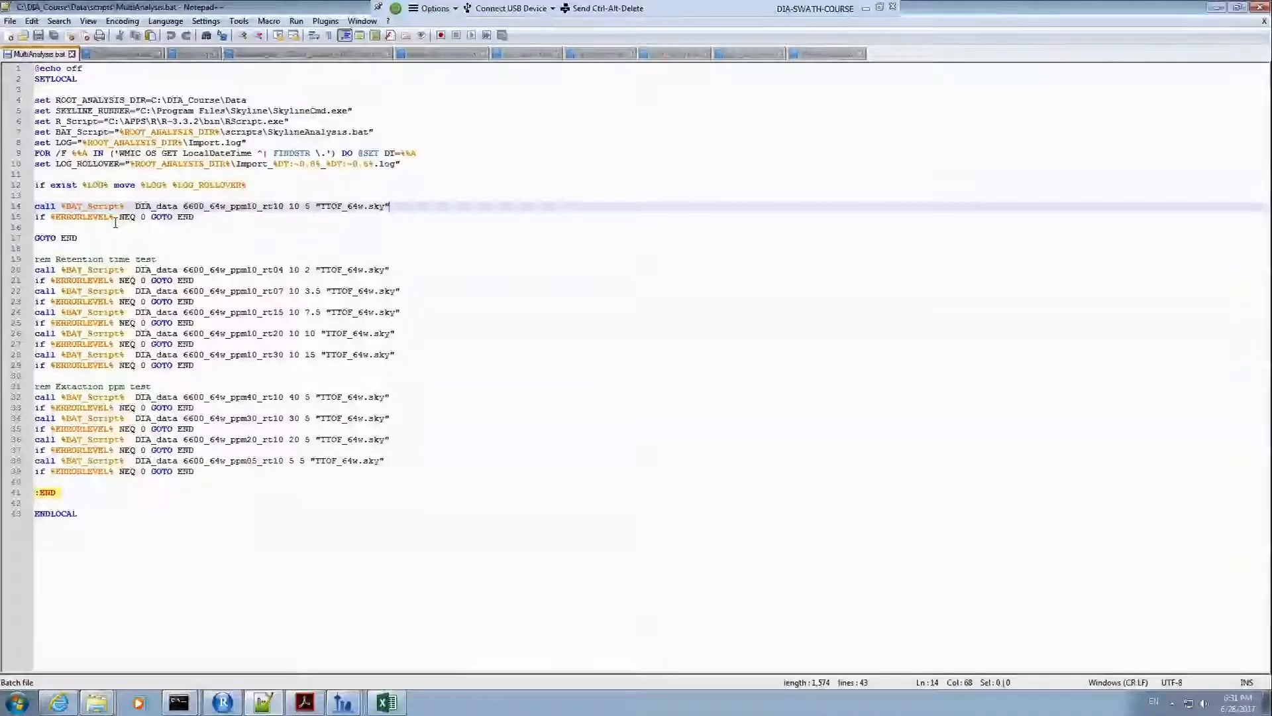
Step: Move the retention time and extraction ppm test blocks above the 6600_64w_ppm10_rt10 call, separated from it by a blank line
{"action": "key", "text": "Down"}
{"action": "key", "text": "Down"}
{"action": "key", "text": "Down"}
{"action": "key", "text": "Down"}
{"action": "key", "text": "Down"}
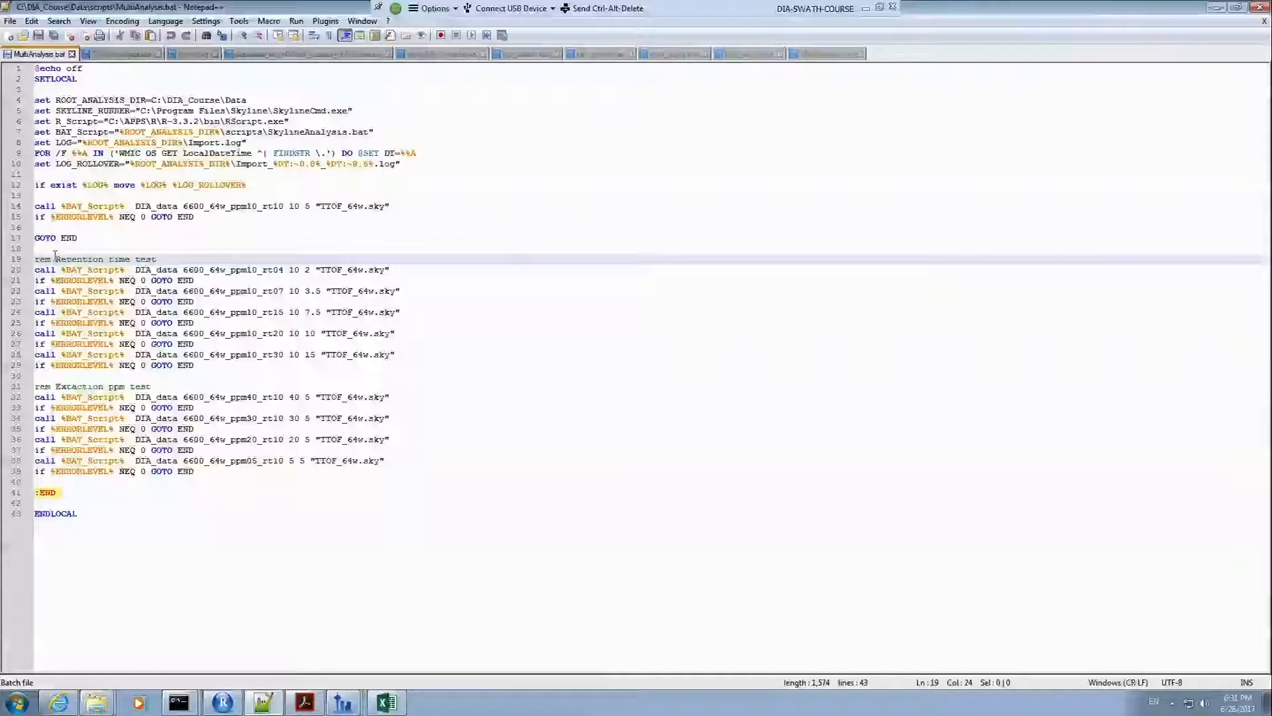
{"action": "left_click", "coordinate": [27, 260]}
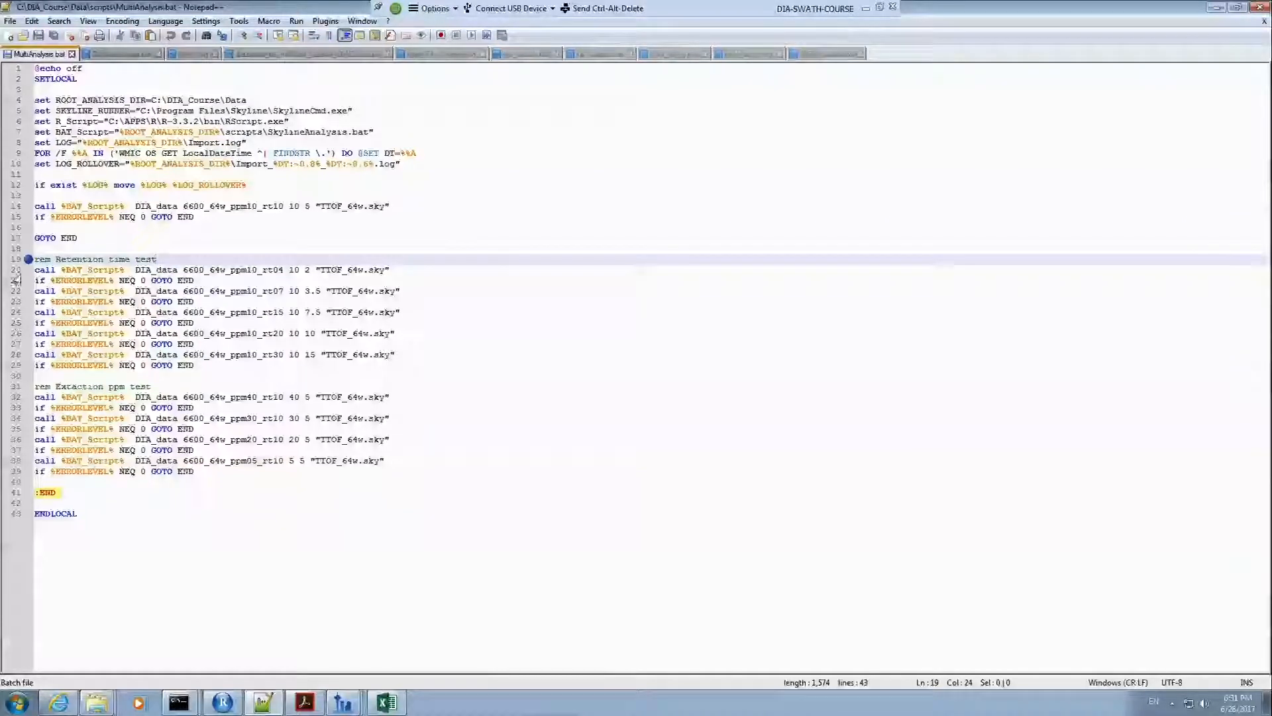
{"action": "left_click_drag", "start_coordinate": [9, 264], "coordinate": [11, 477]}
{"action": "key", "text": "ctrl+c"}
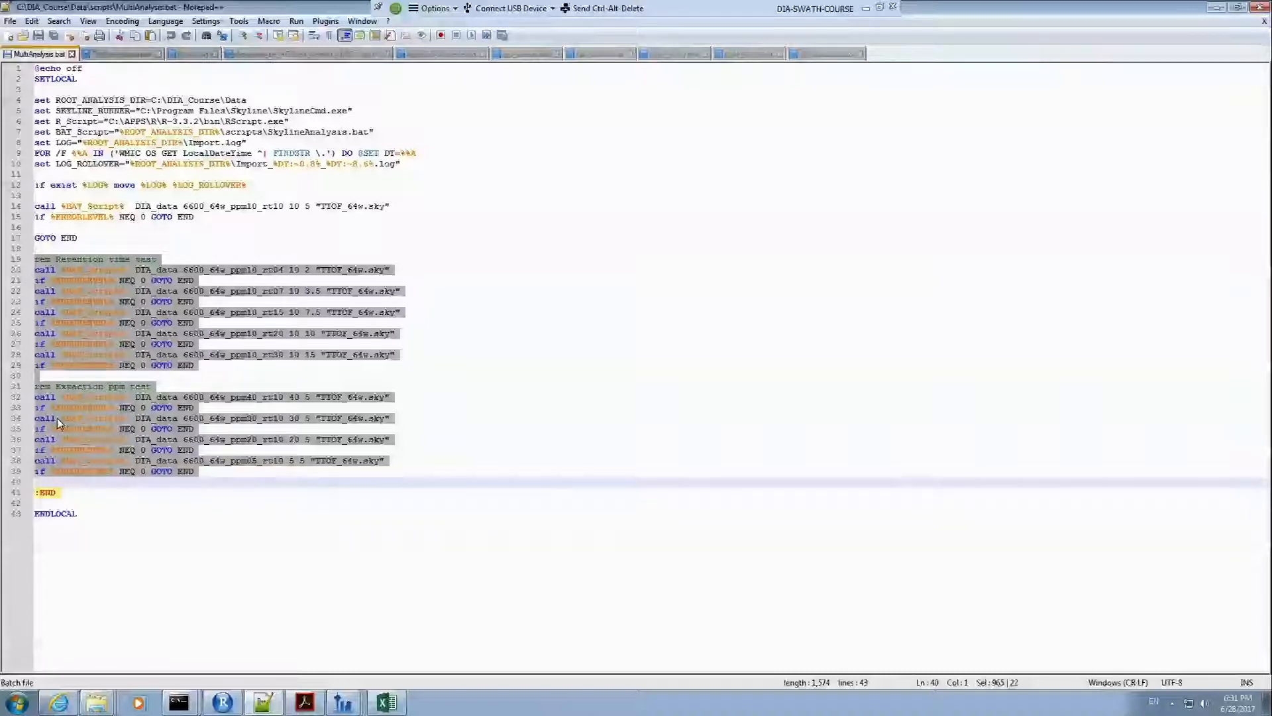
{"action": "key", "text": "Delete"}
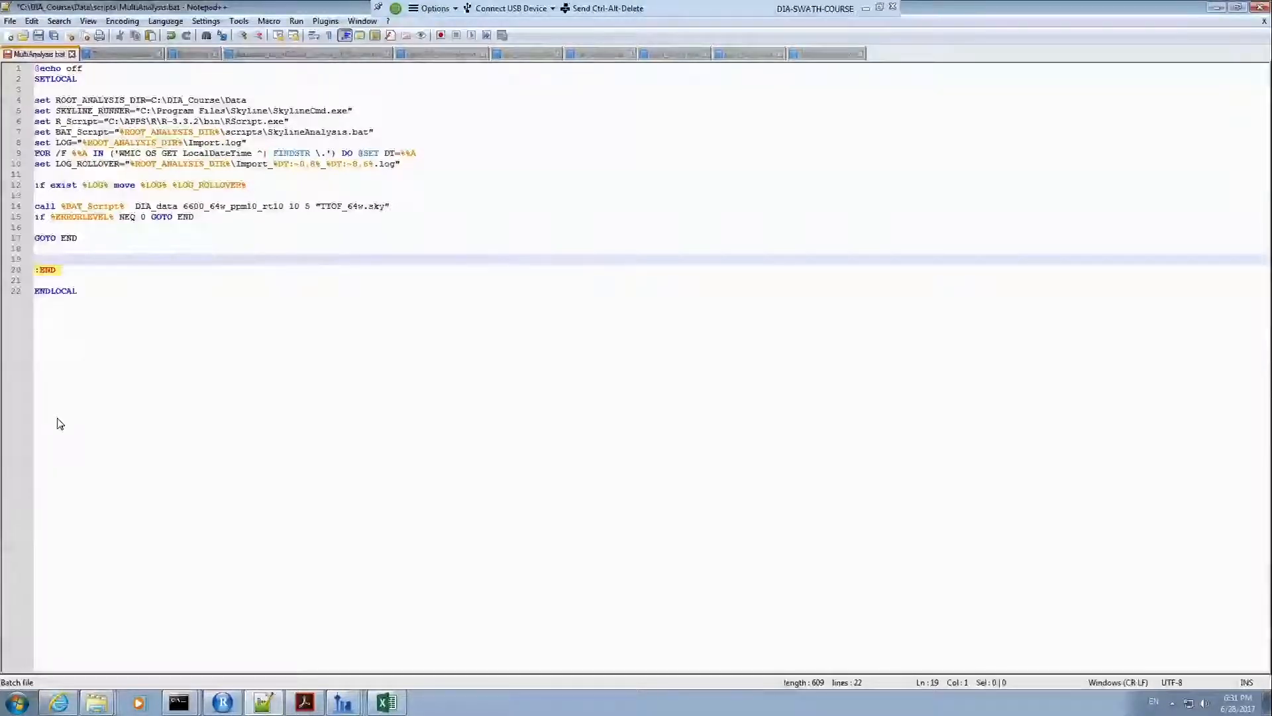
{"action": "left_click", "coordinate": [37, 206]}
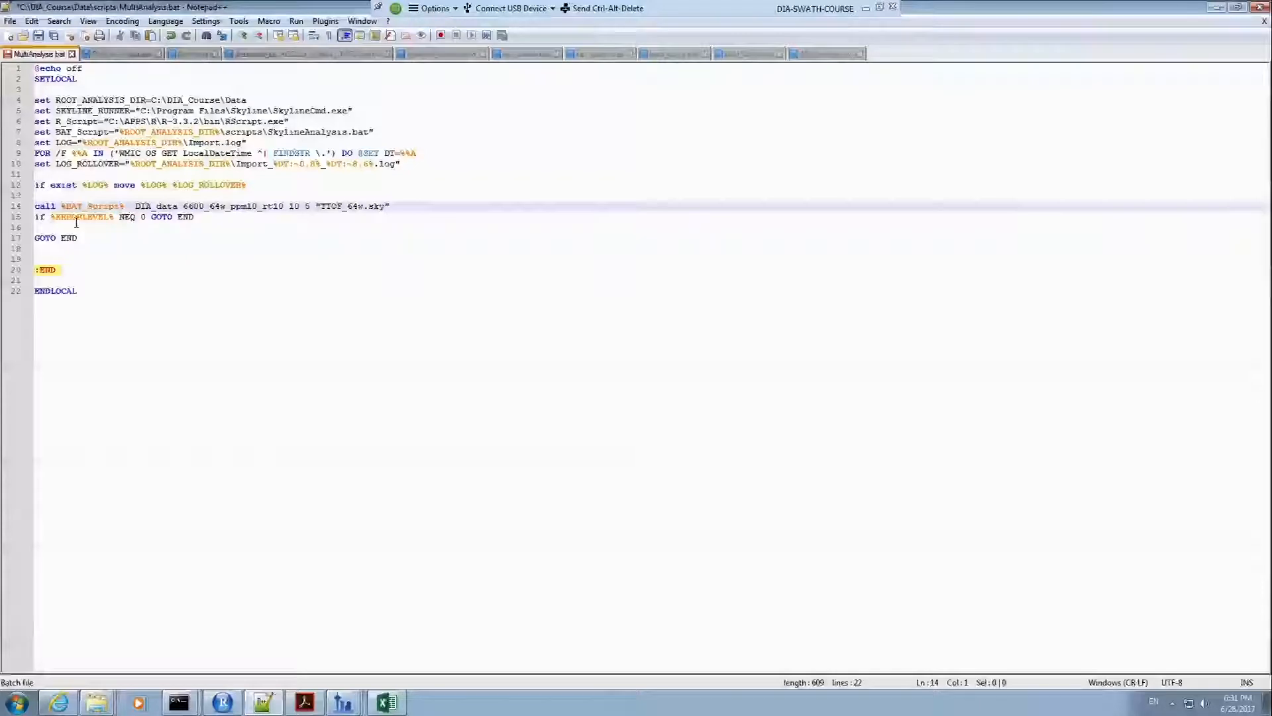
{"action": "key", "text": "ctrl+v"}
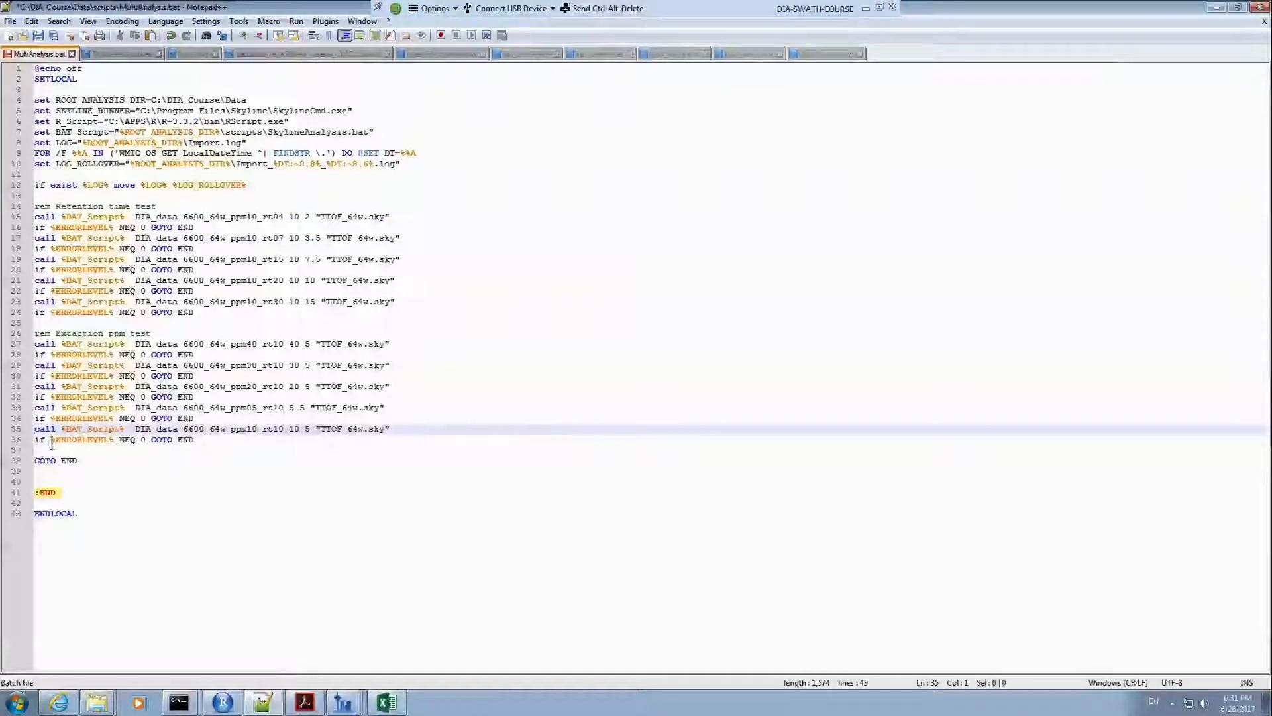
{"action": "key", "text": "Return"}
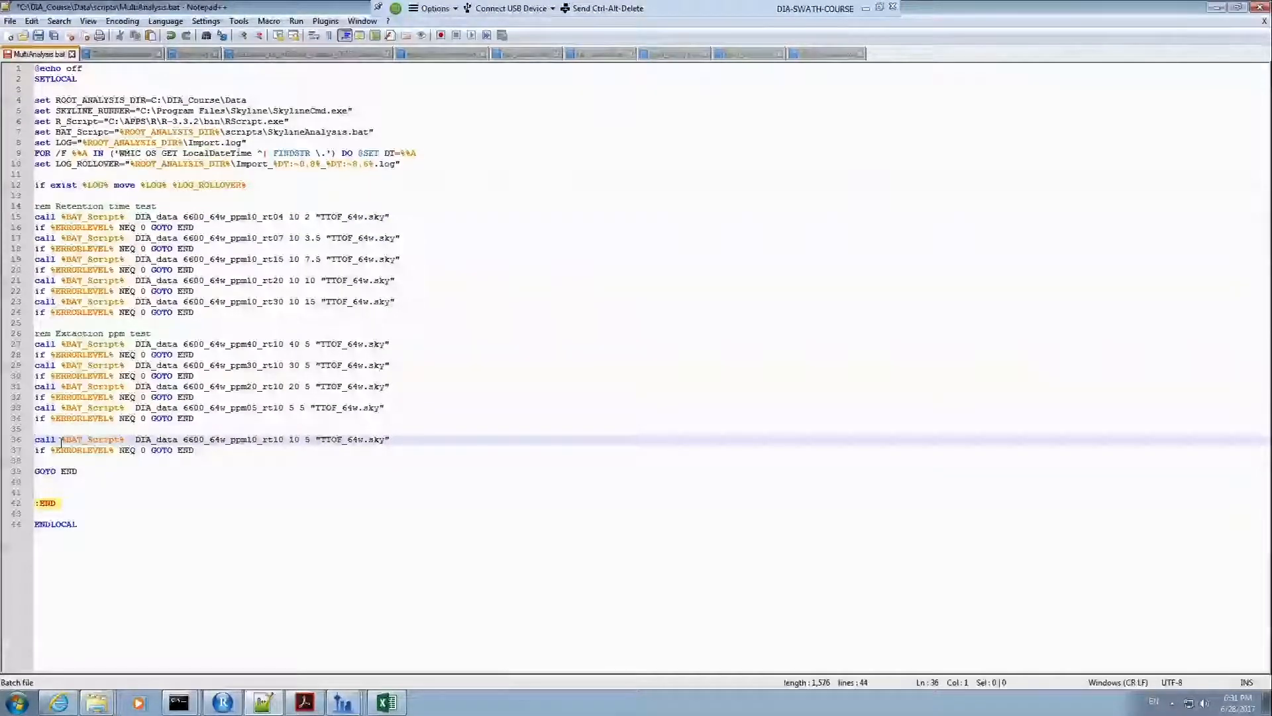
Step: Move the GOTO END line between the ppm tests and the 6600_64w_ppm10_rt10 call, add blank lines after it, and save the batch file
{"action": "key", "text": "Down"}
{"action": "key", "text": "Down"}
{"action": "key", "text": "Down"}
{"action": "key", "text": "shift+Down"}
{"action": "key", "text": "ctrl+c"}
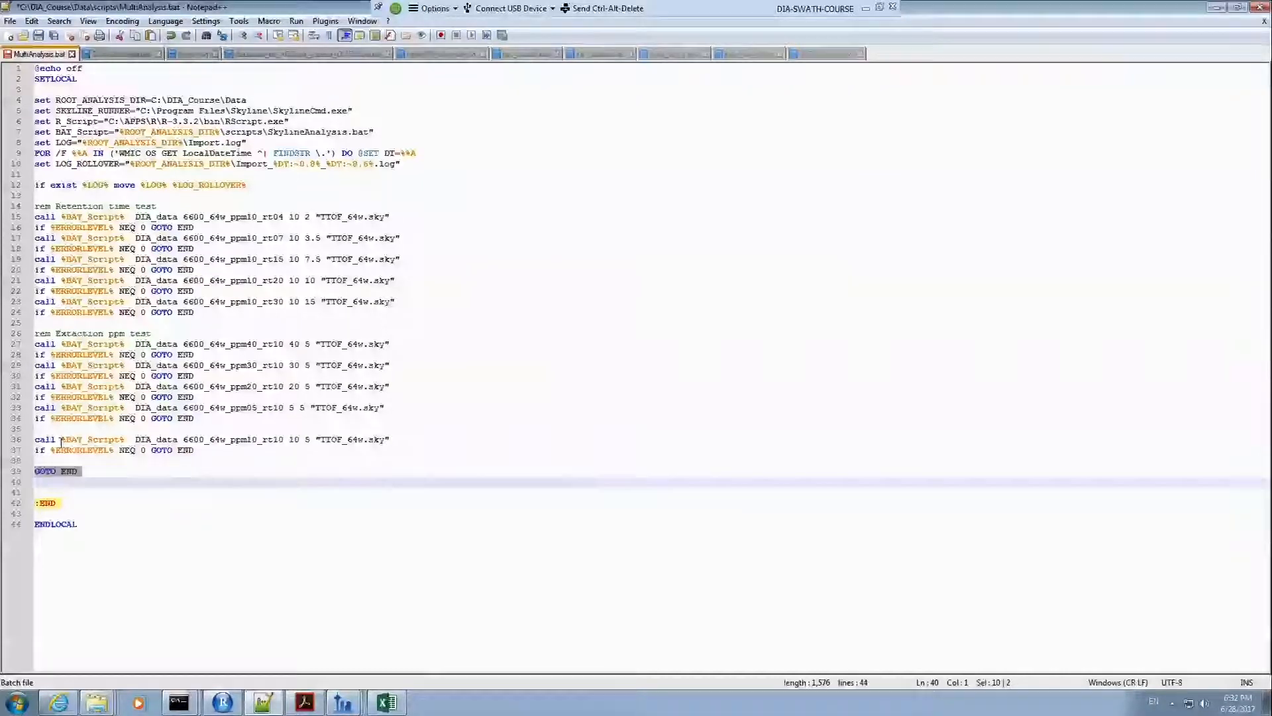
{"action": "key", "text": "Delete"}
{"action": "key", "text": "Up"}
{"action": "key", "text": "Up"}
{"action": "key", "text": "Up"}
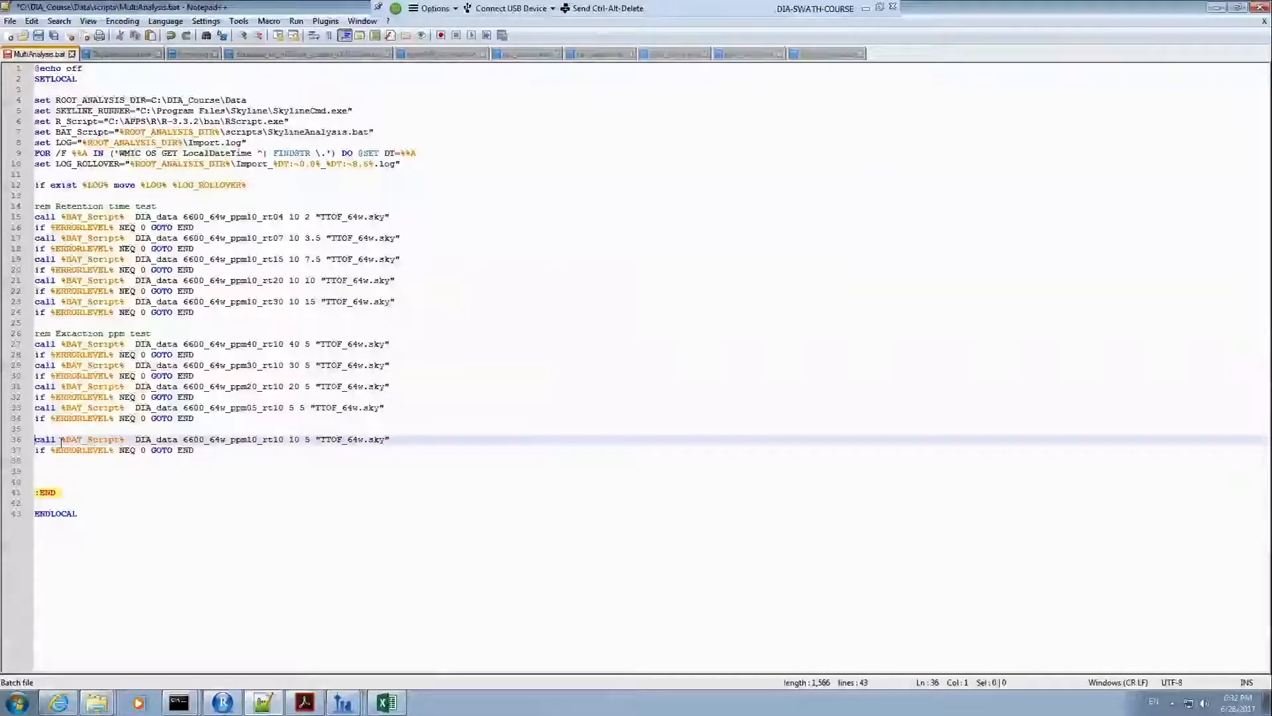
{"action": "key", "text": "ctrl+v"}
{"action": "key", "text": "Return"}
{"action": "key", "text": "Return"}
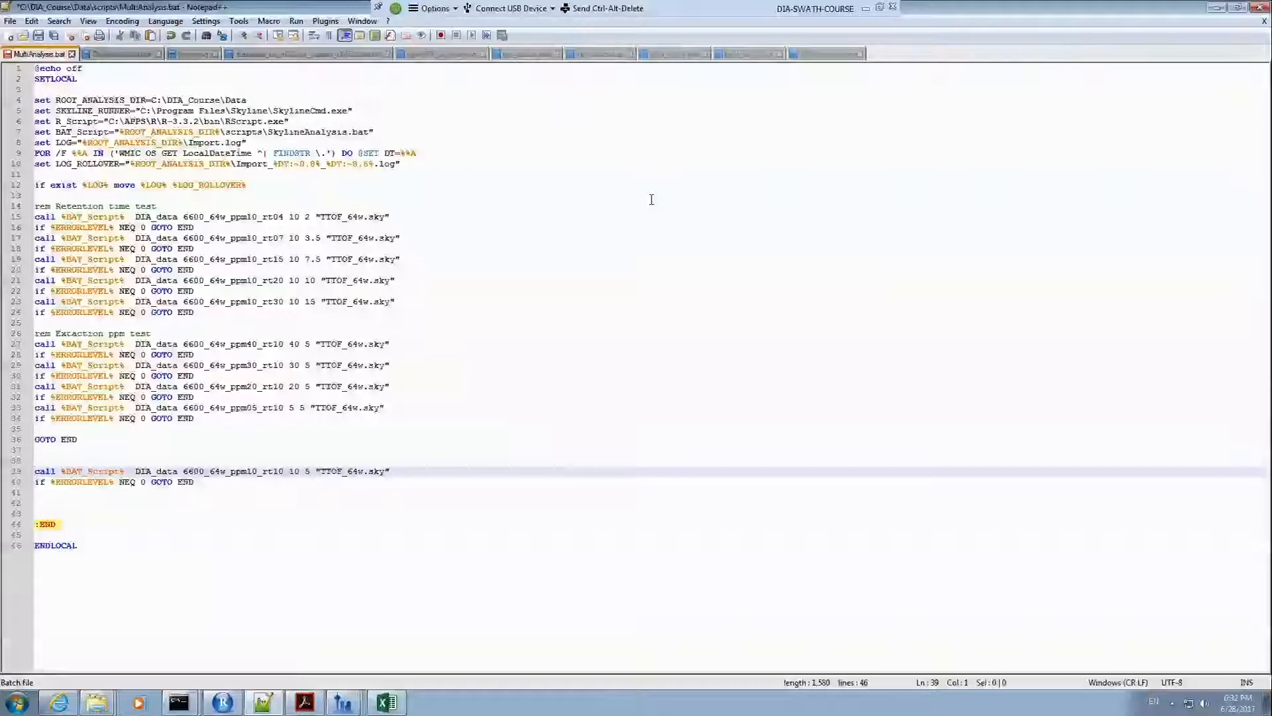
{"action": "key", "text": "ctrl+s"}
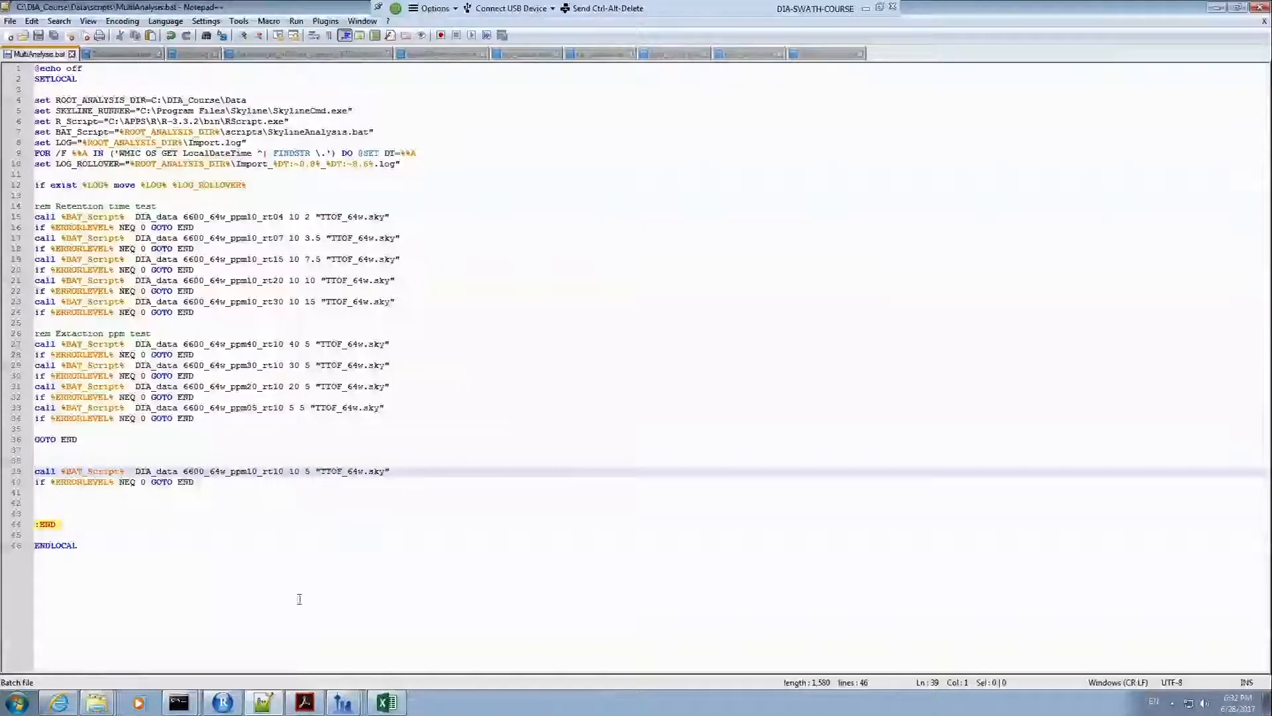
Step: Switch to the Command Prompt at C:\DIA_Course\Data and run scripts\MultiAnalysis.bat again
{"action": "mouse_move", "coordinate": [185, 707]}
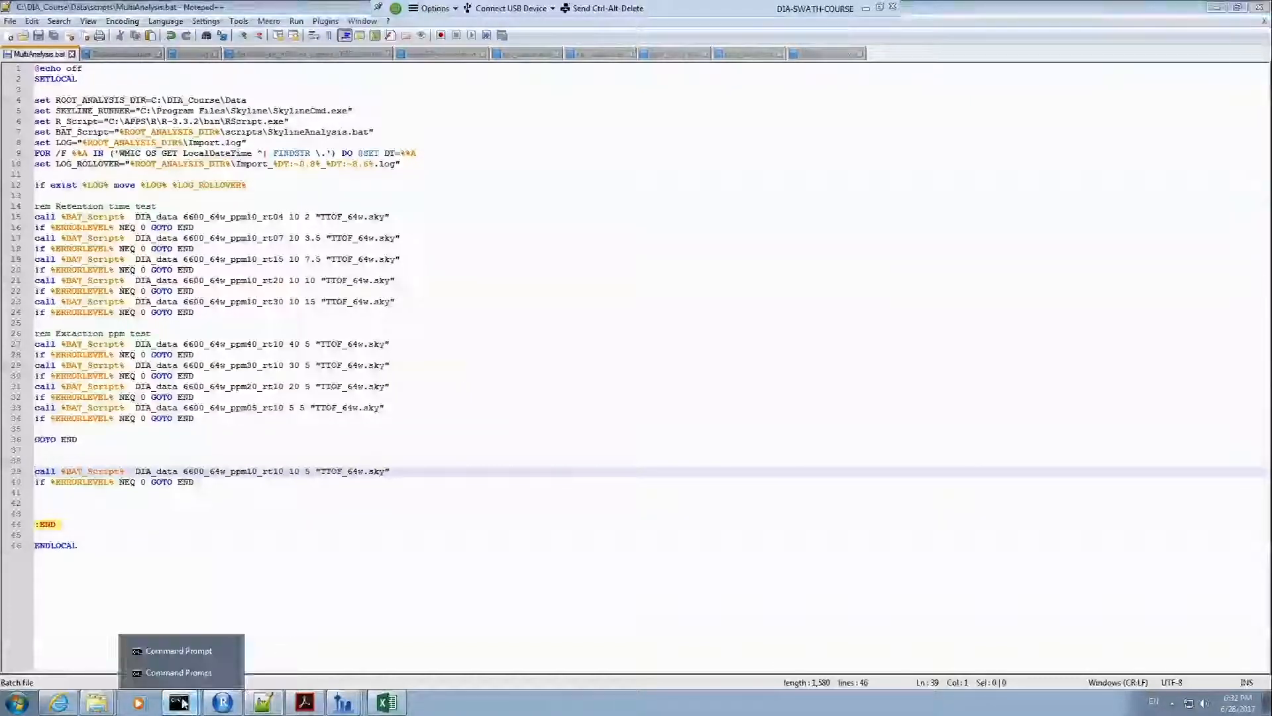
{"action": "left_click", "coordinate": [165, 650]}
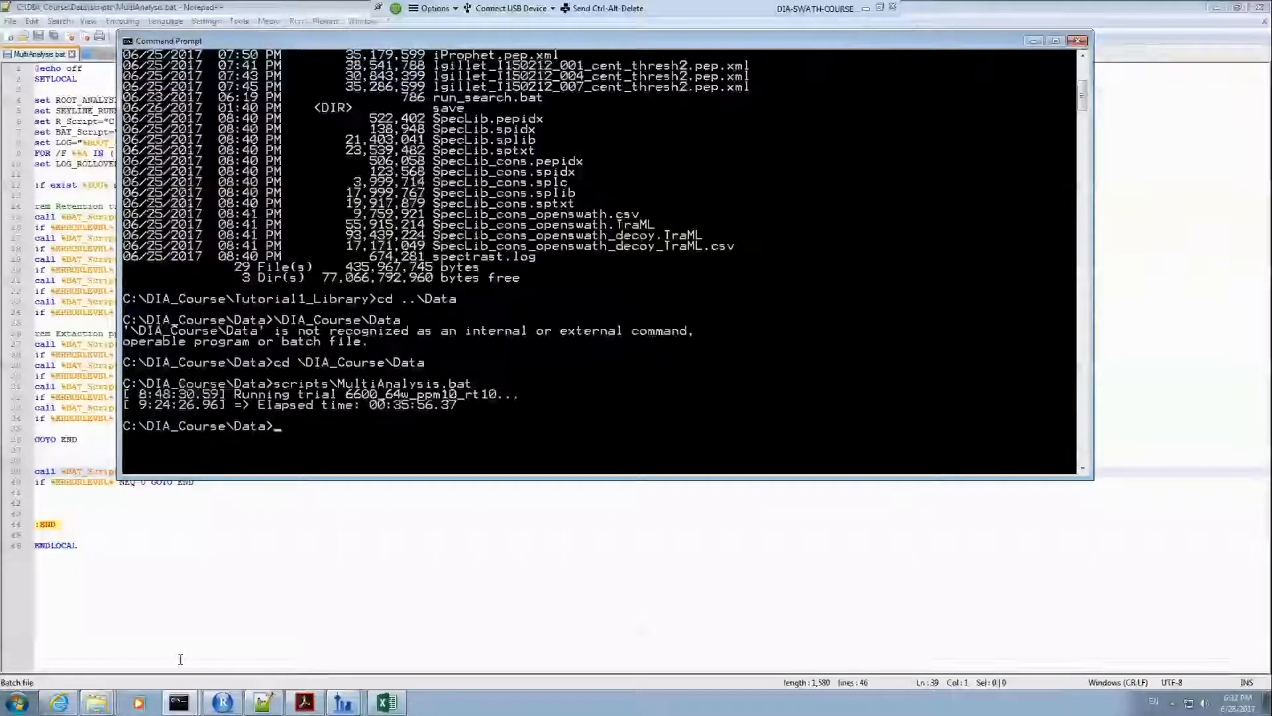
{"action": "key", "text": "Up"}
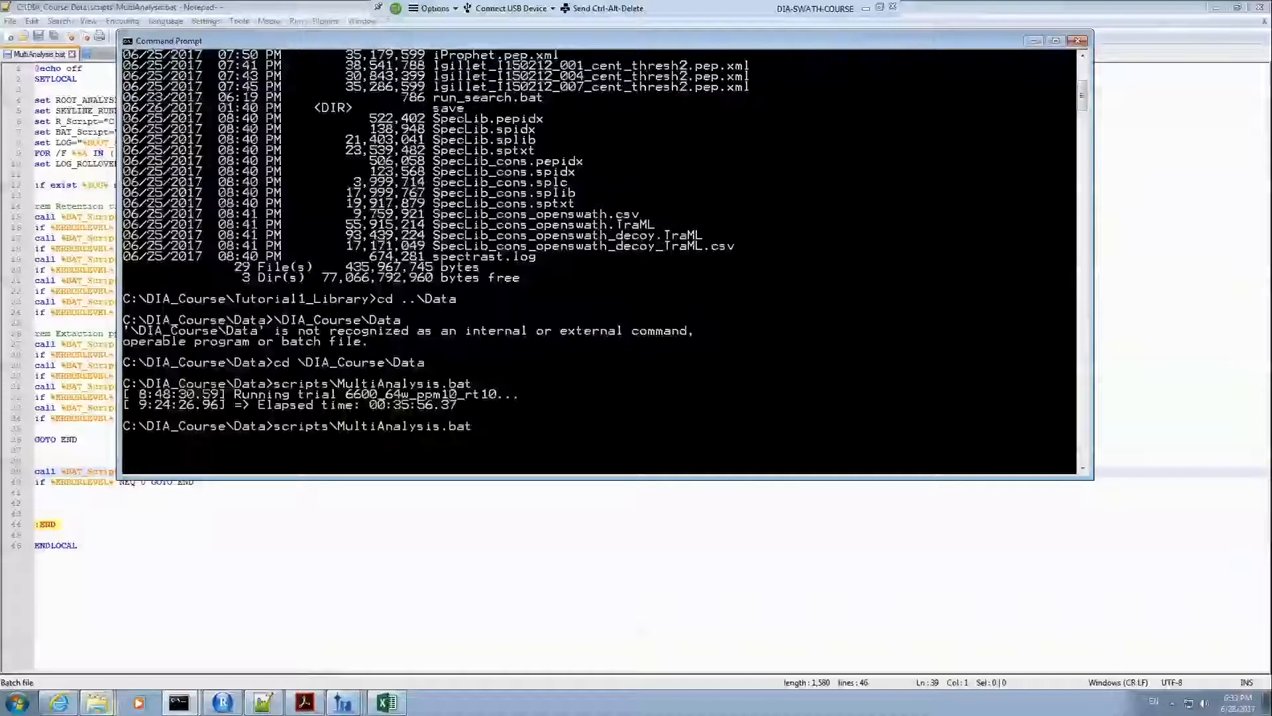
{"action": "mouse_move", "coordinate": [97, 702]}
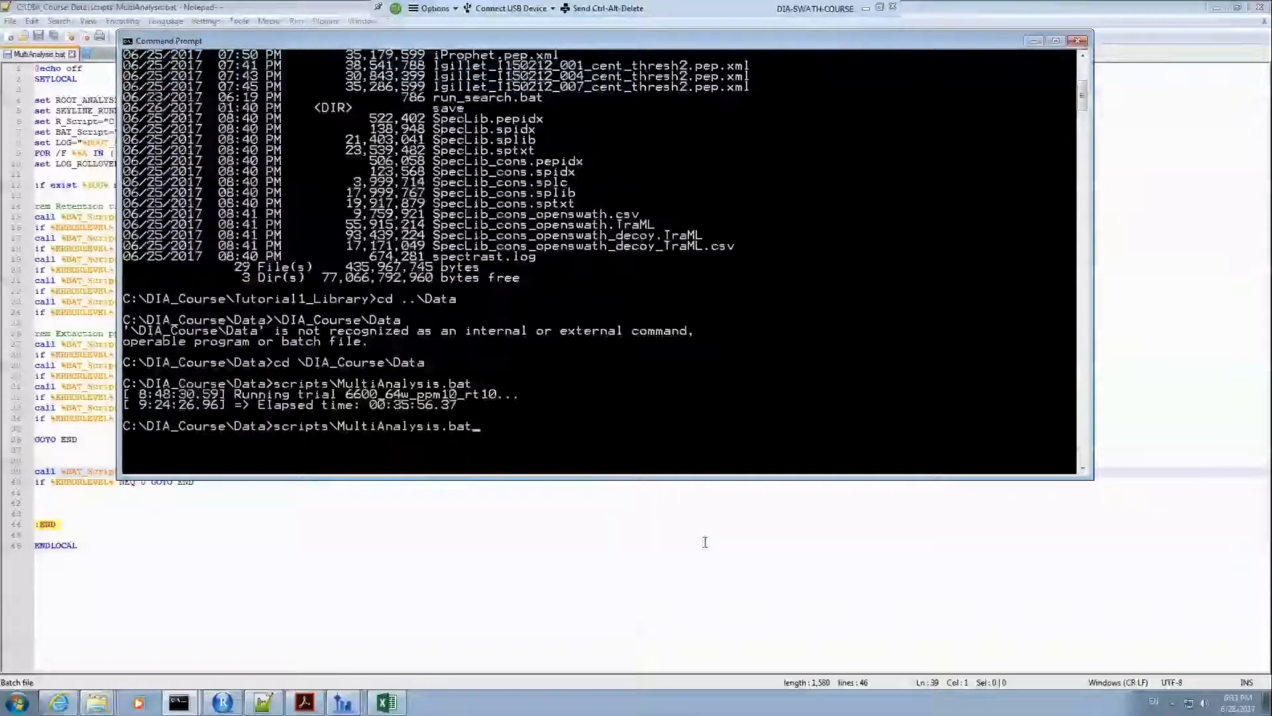
{"action": "key", "text": "Return"}
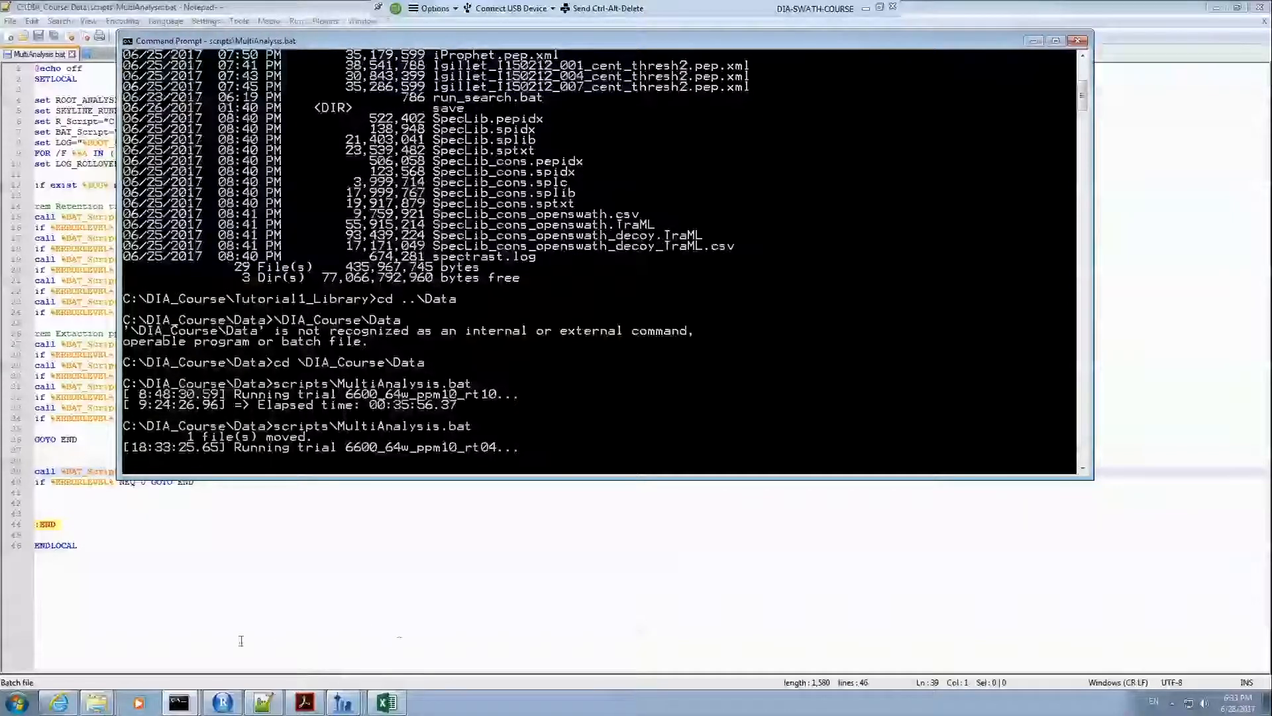
Step: Switch to Windows Explorer and view the trial folders inside DIA_data
{"action": "left_click", "coordinate": [98, 706]}
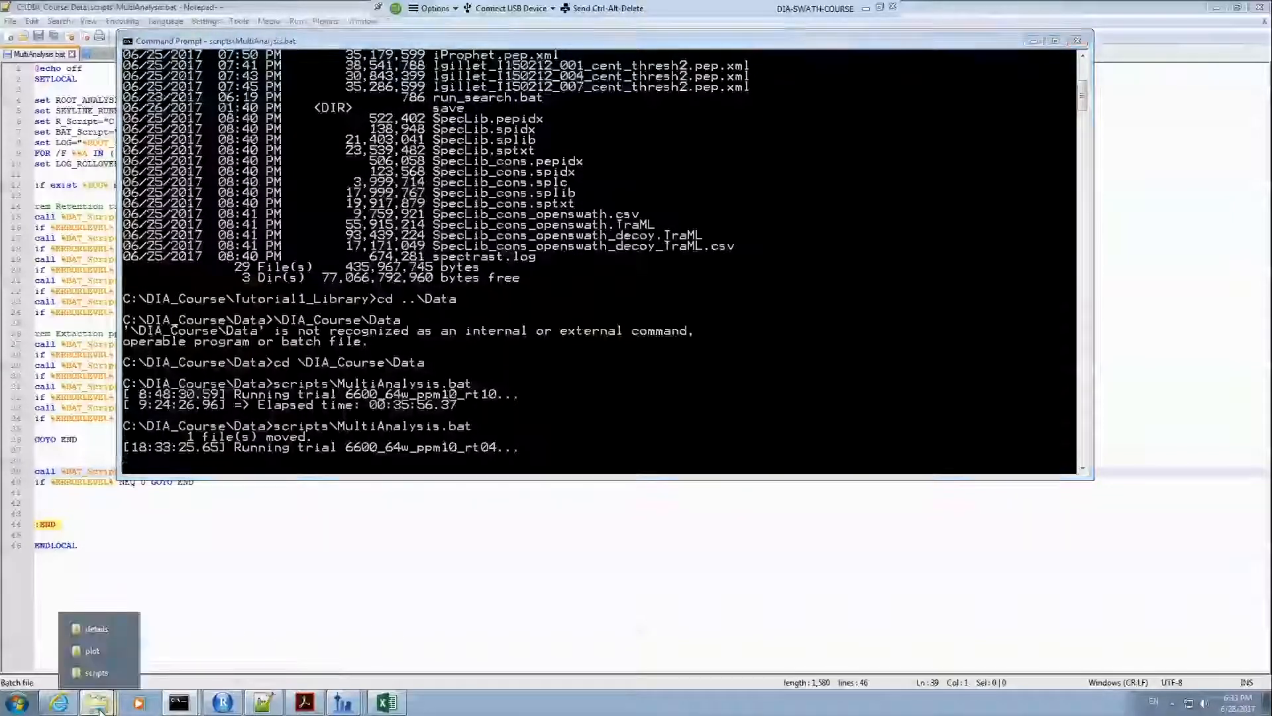
{"action": "left_click", "coordinate": [103, 651]}
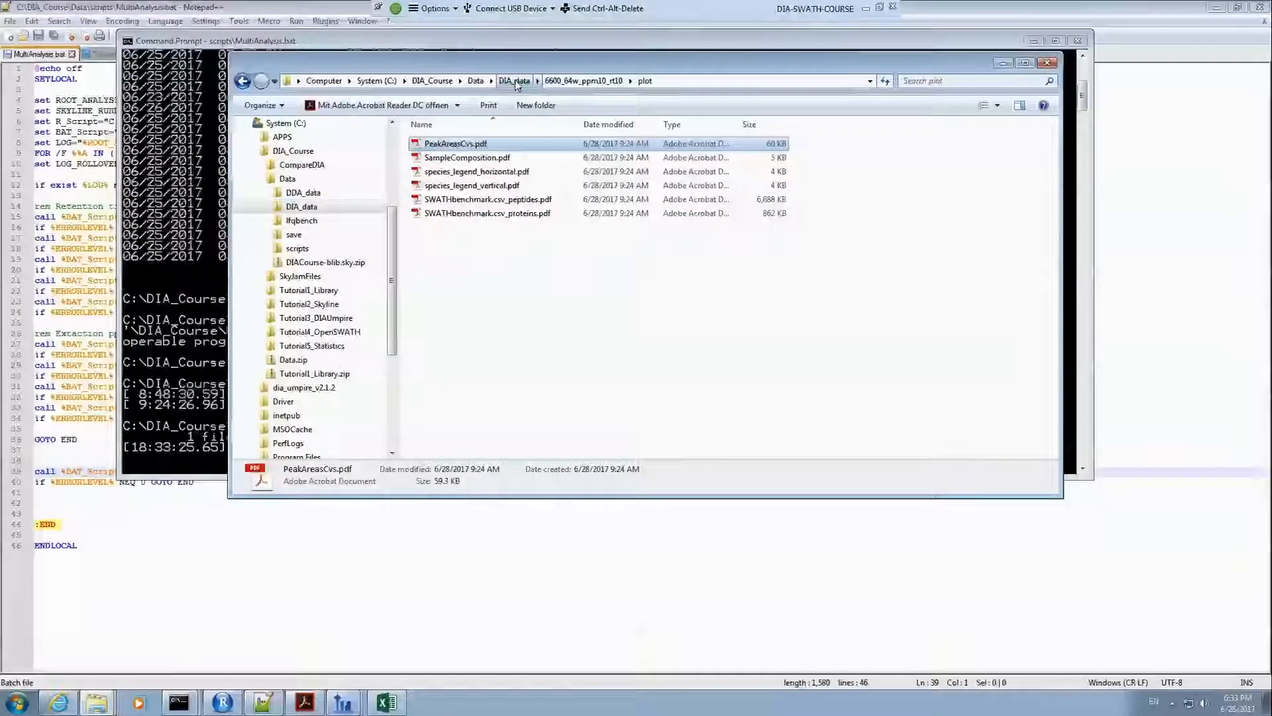
{"action": "left_click", "coordinate": [517, 80]}
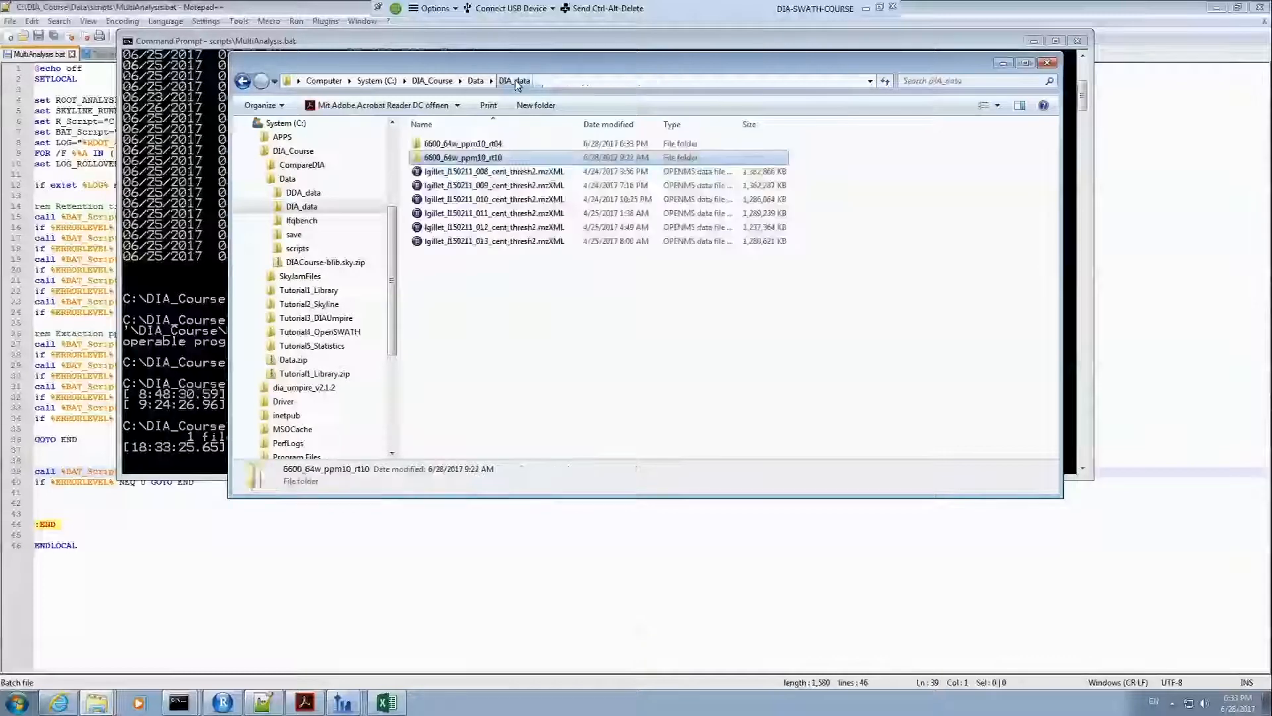
Step: View the contents of the 6600_64w_ppm10_rt04 trial folder, return to DIA_data, and open the 6600_64w_ppm10_rt10 folder
{"action": "left_click", "coordinate": [490, 144]}
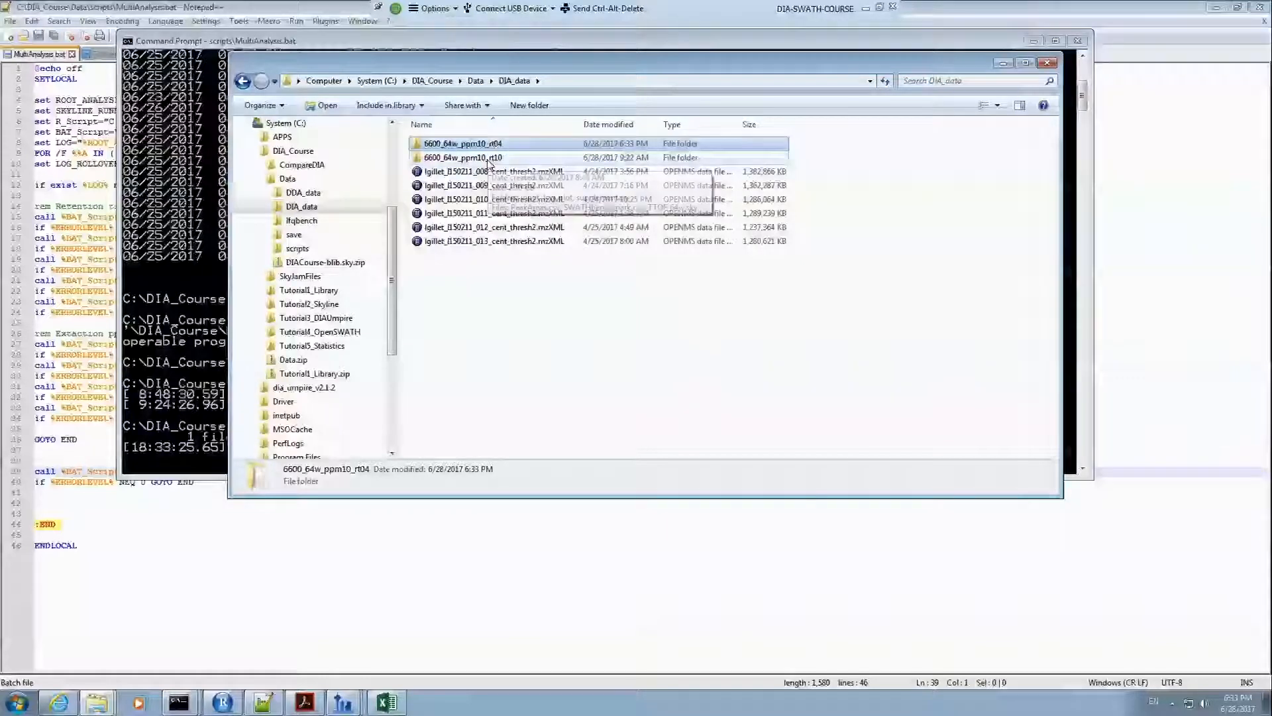
{"action": "double_click", "coordinate": [477, 145]}
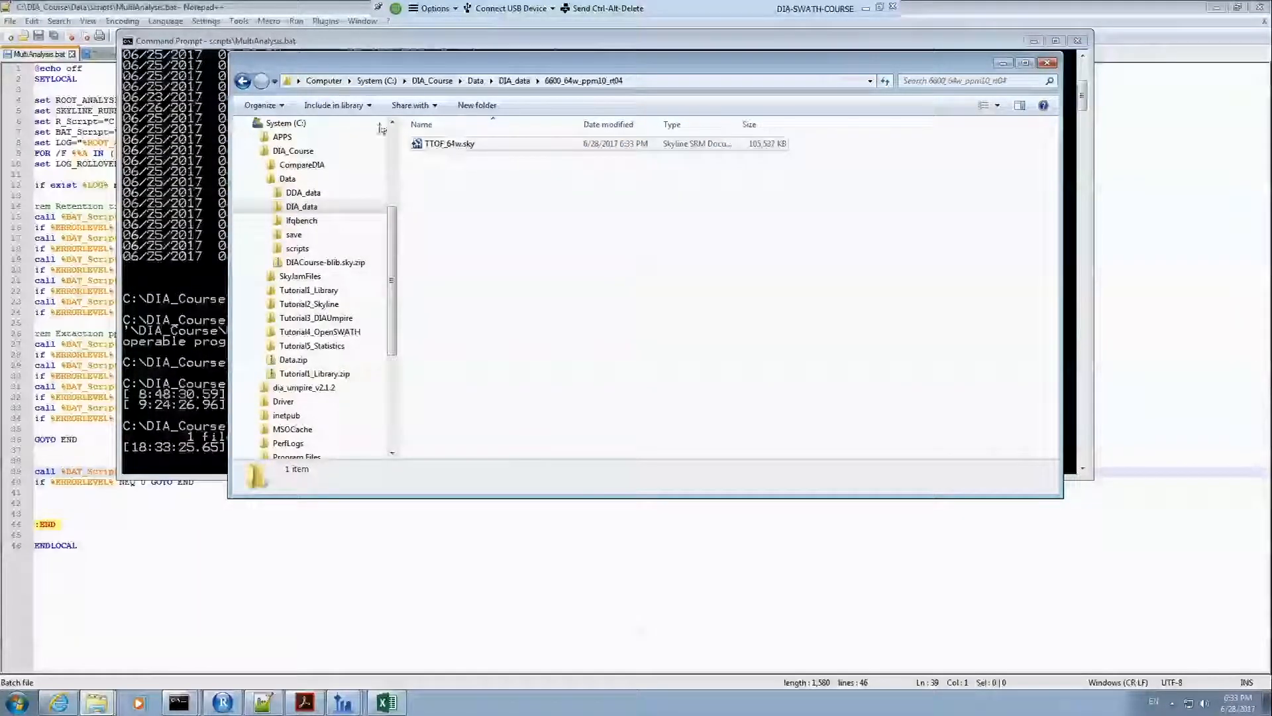
{"action": "left_click", "coordinate": [243, 81]}
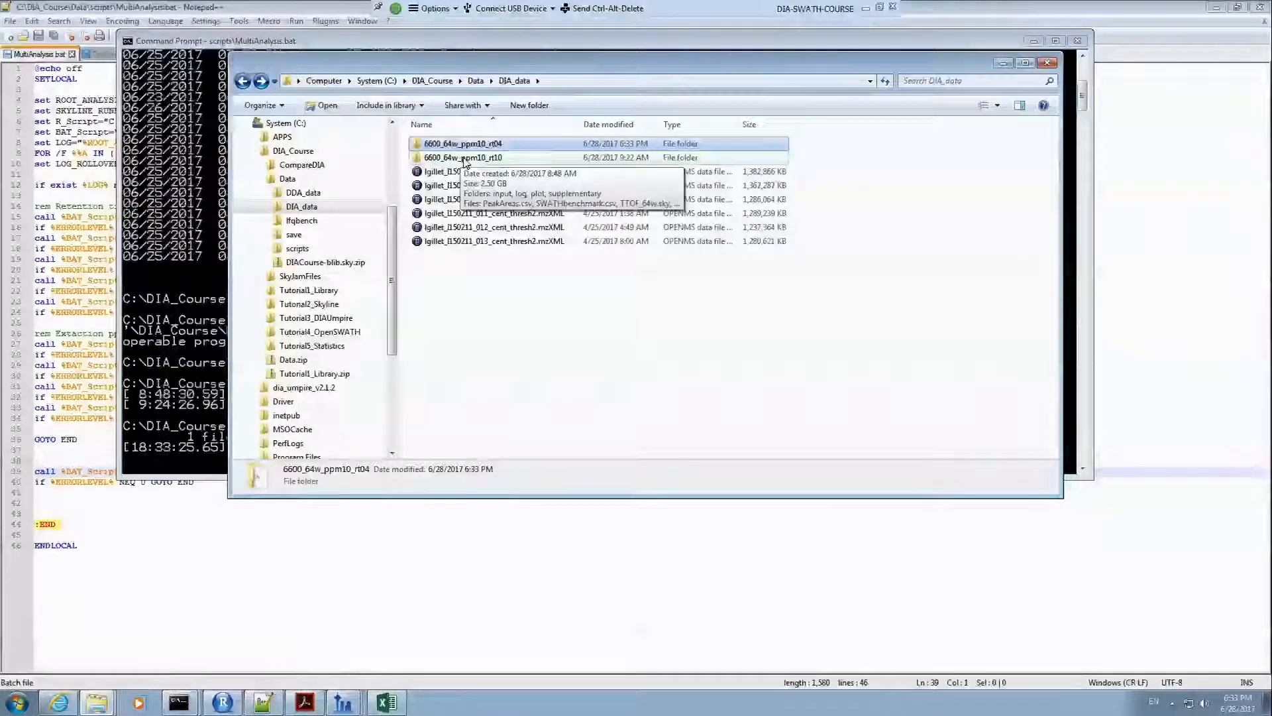
{"action": "double_click", "coordinate": [457, 159]}
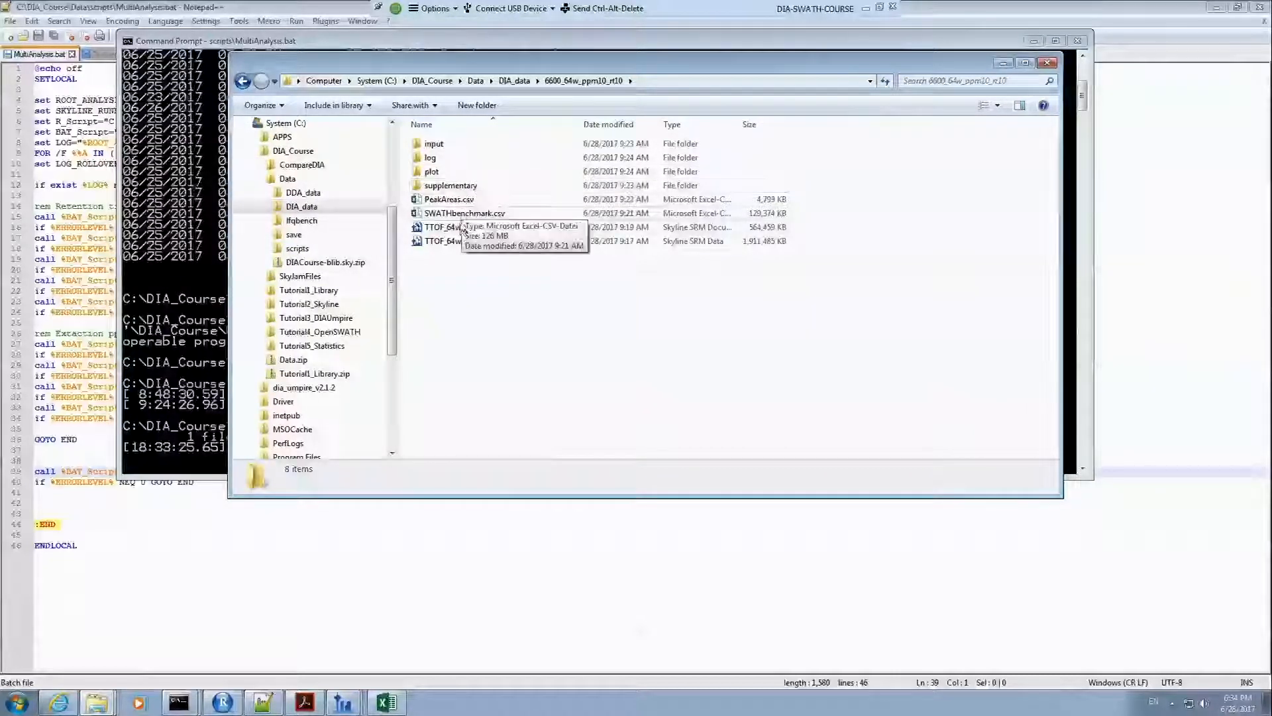
Step: Point out PeakAreas.csv and SWATHbenchmark.csv in the 6600_64w_ppm10_rt10 folder, and open PeakAreasCvs.pdf from its plot folder
{"action": "left_click", "coordinate": [457, 201]}
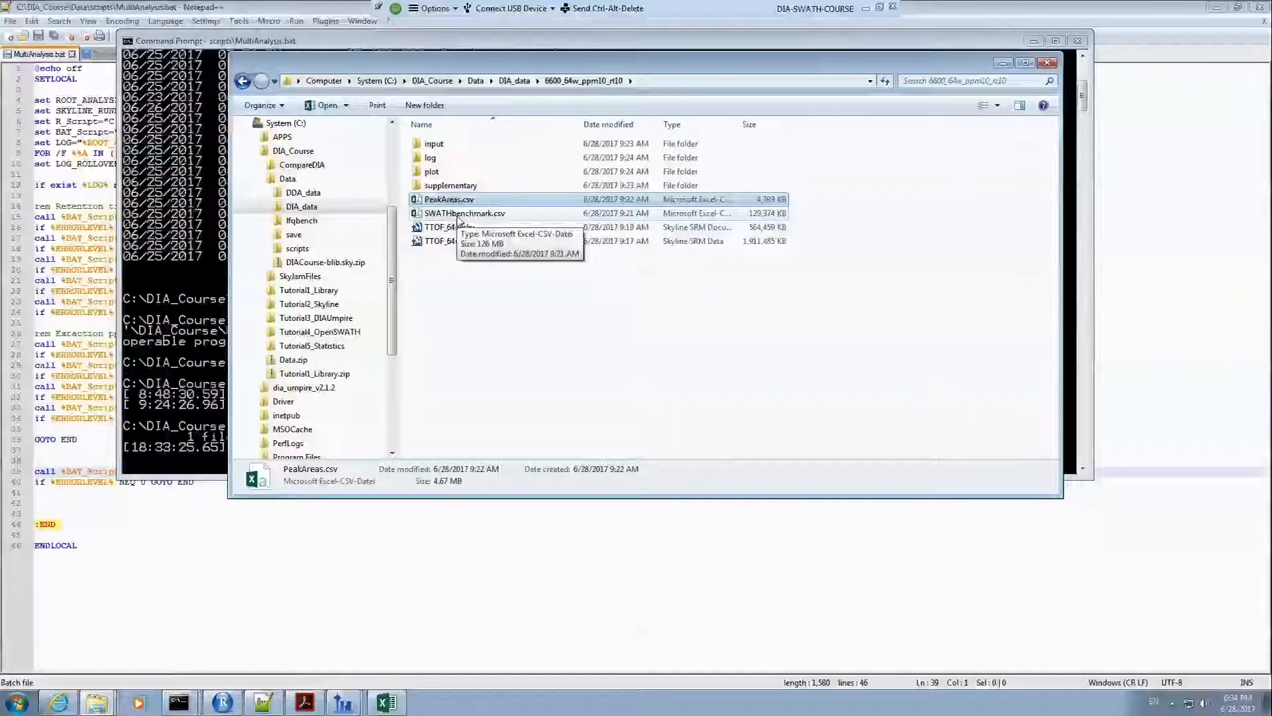
{"action": "left_click", "coordinate": [459, 215]}
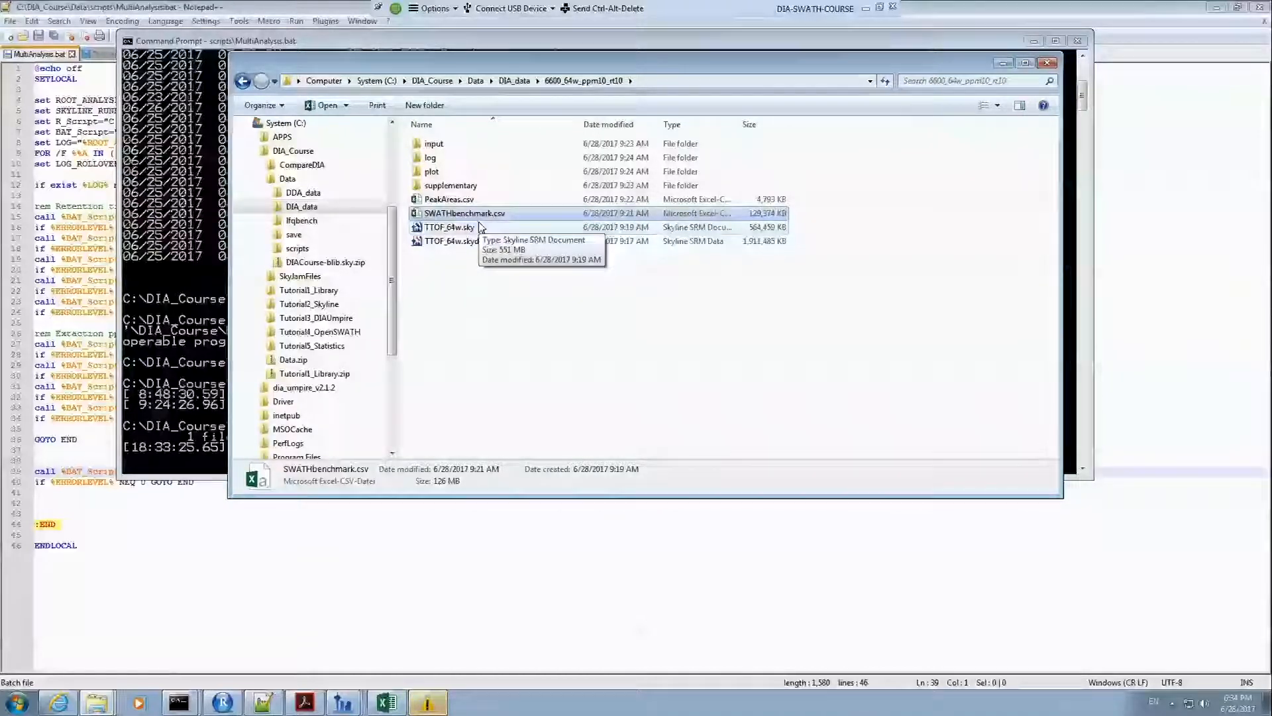
{"action": "left_click", "coordinate": [459, 200]}
{"action": "left_click", "coordinate": [468, 214]}
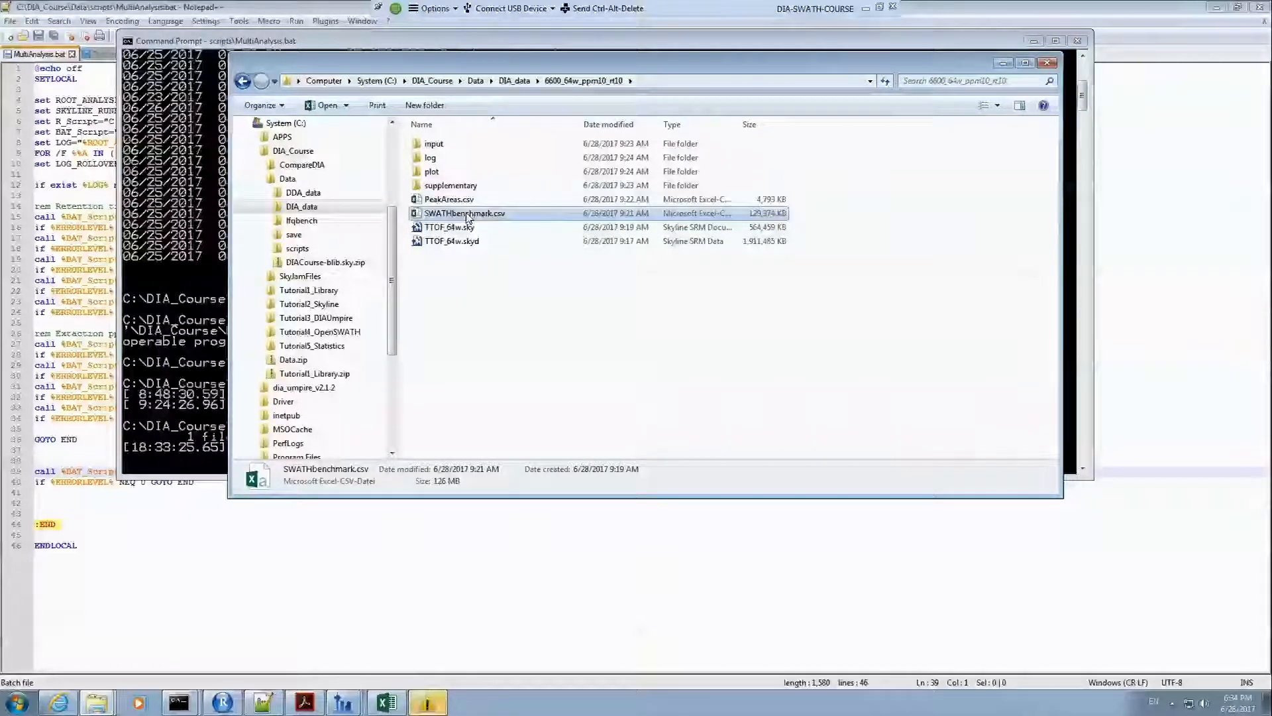
{"action": "double_click", "coordinate": [444, 174]}
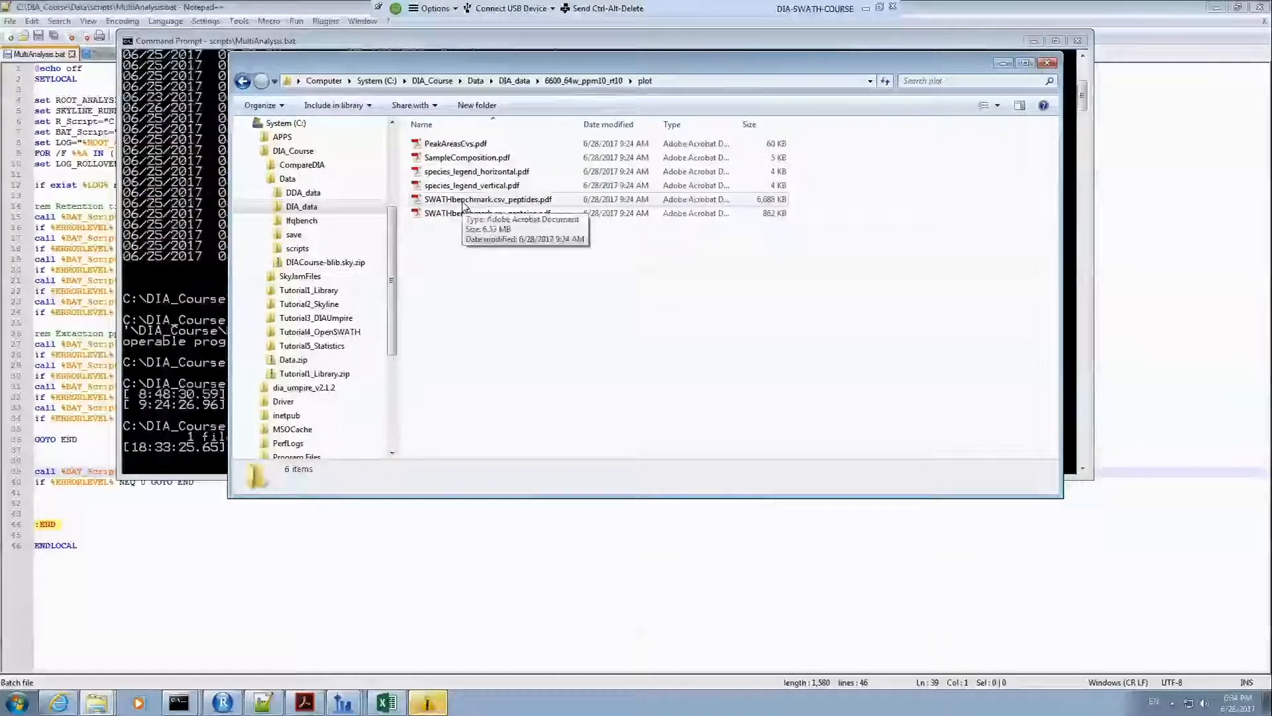
{"action": "double_click", "coordinate": [457, 144]}
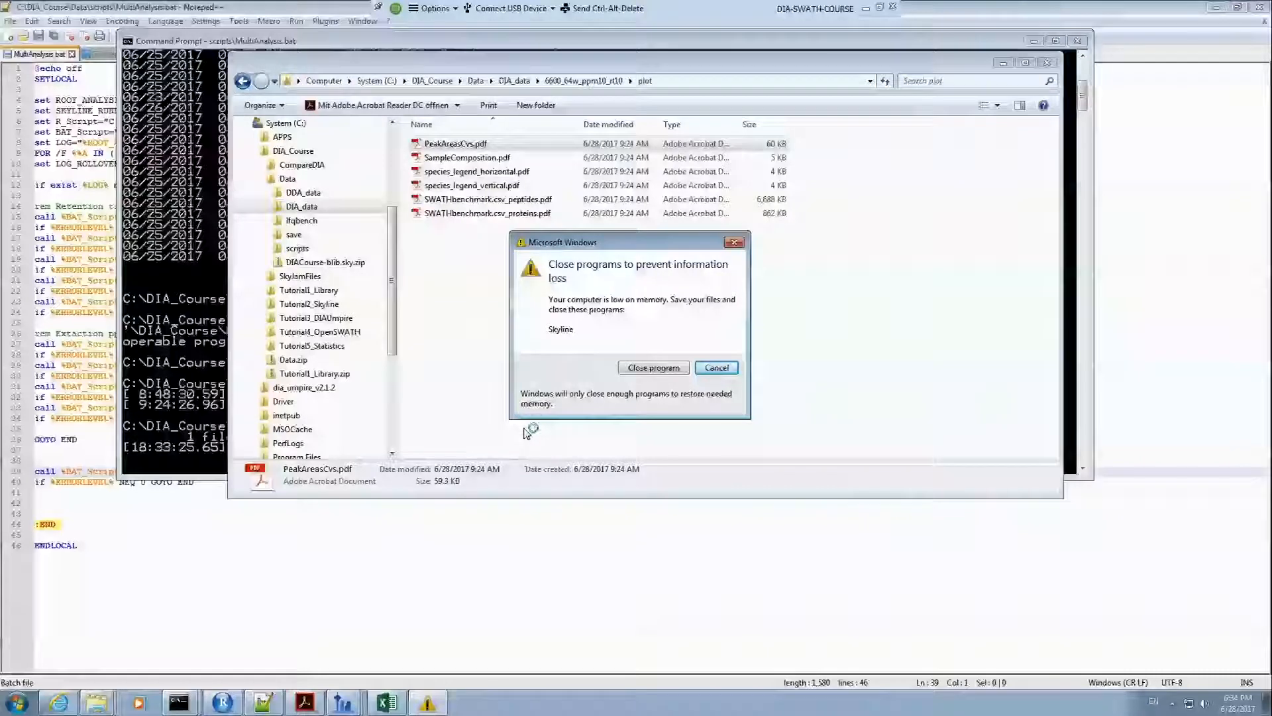
Step: Close the Compare Peak Picking dialog and the open Skyline windows to free memory, and dismiss the Windows low-memory warning
{"action": "mouse_move", "coordinate": [342, 701]}
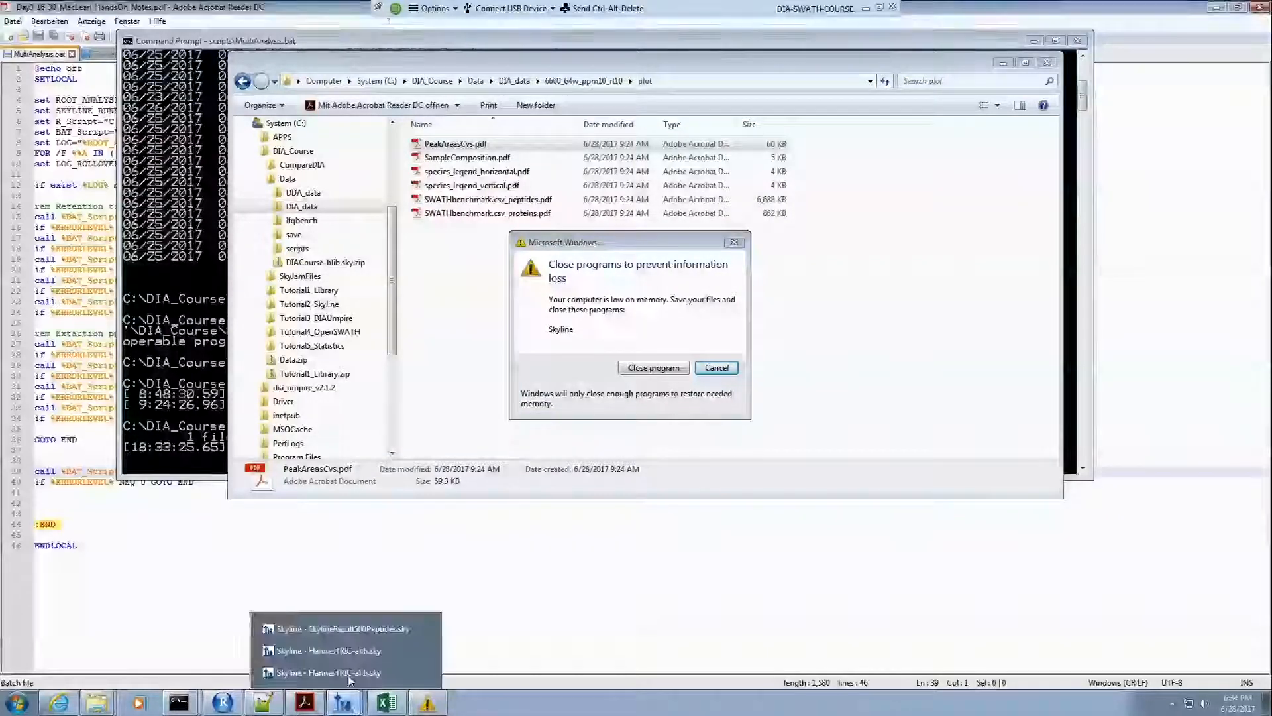
{"action": "left_click", "coordinate": [358, 628]}
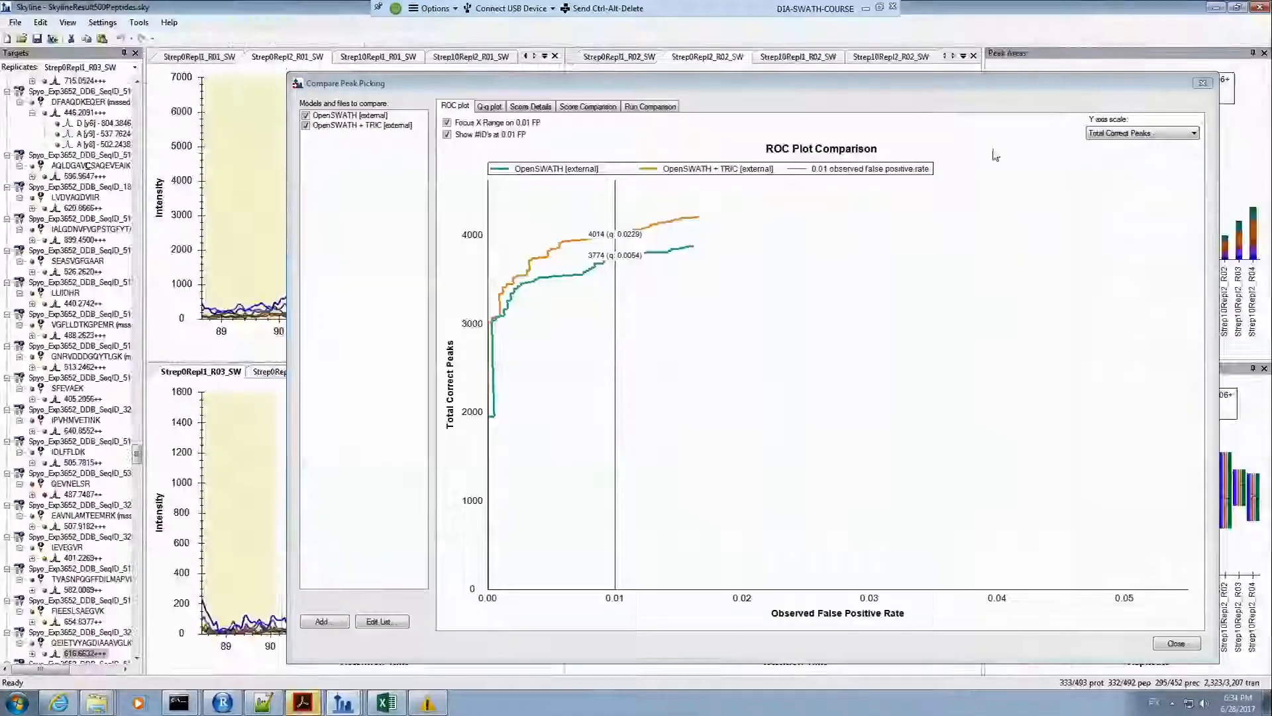
{"action": "left_click", "coordinate": [1201, 85]}
{"action": "left_click", "coordinate": [302, 701]}
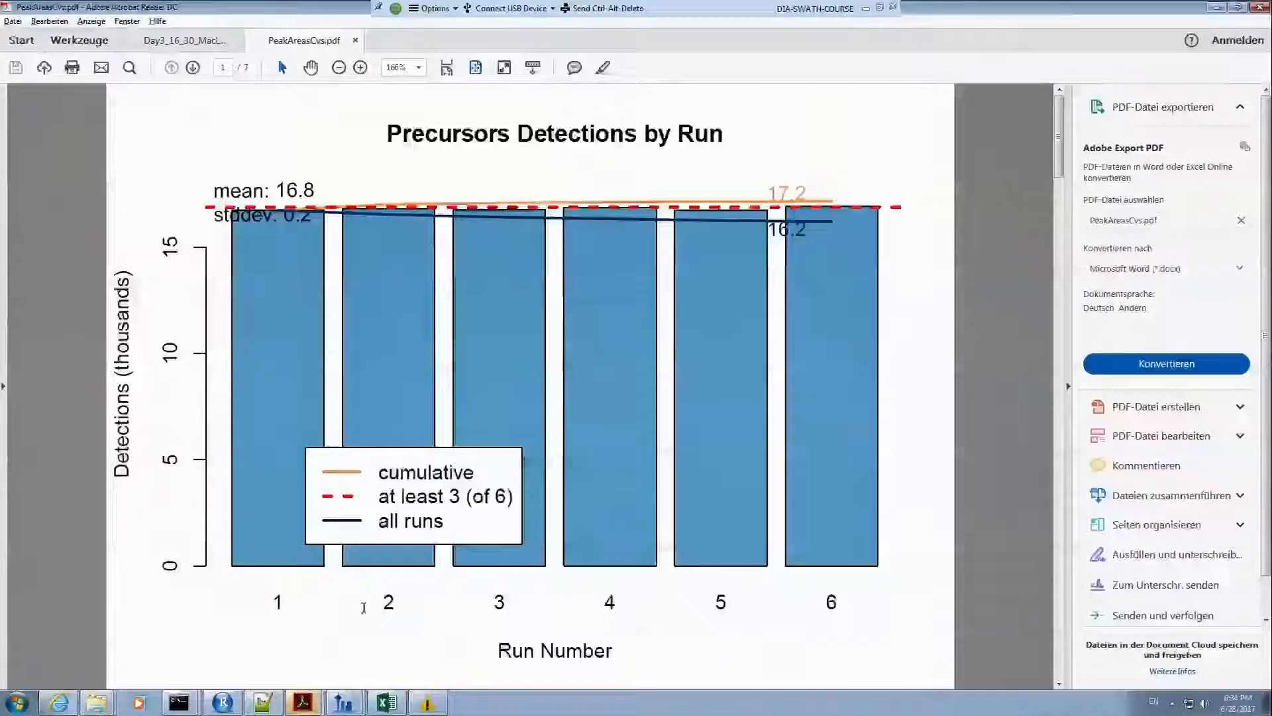
{"action": "mouse_move", "coordinate": [343, 701]}
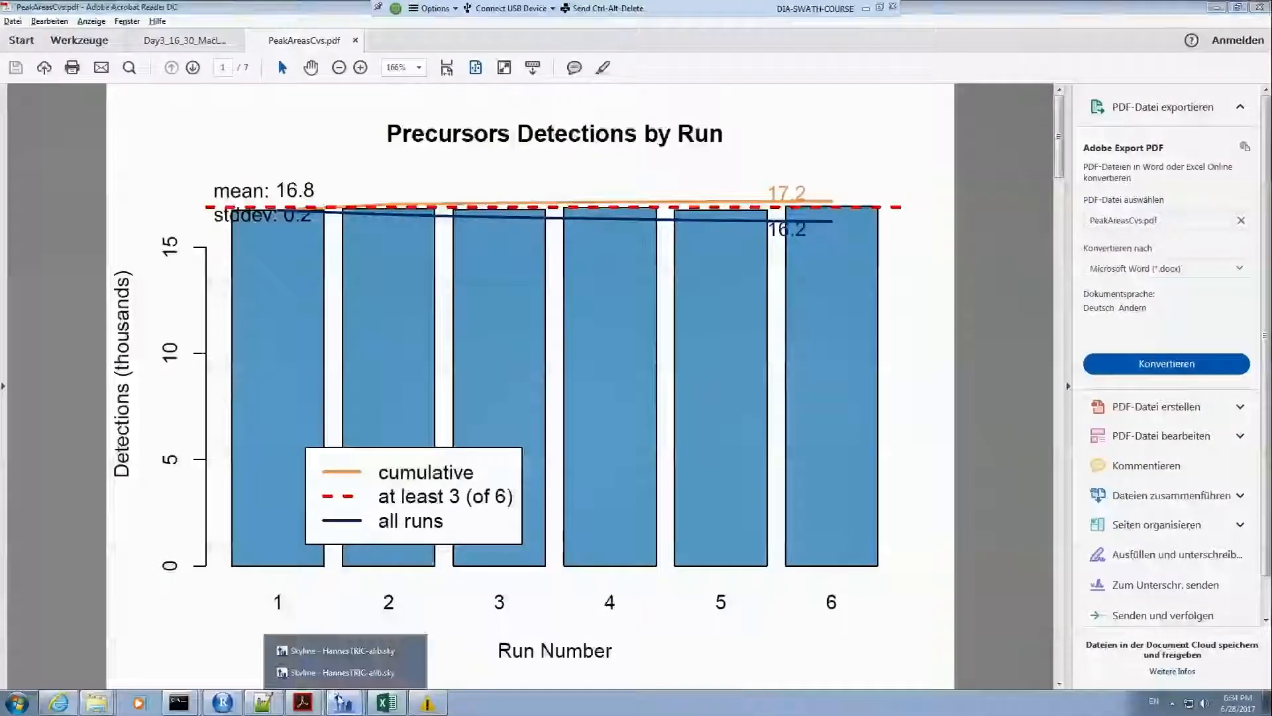
{"action": "left_click", "coordinate": [339, 651]}
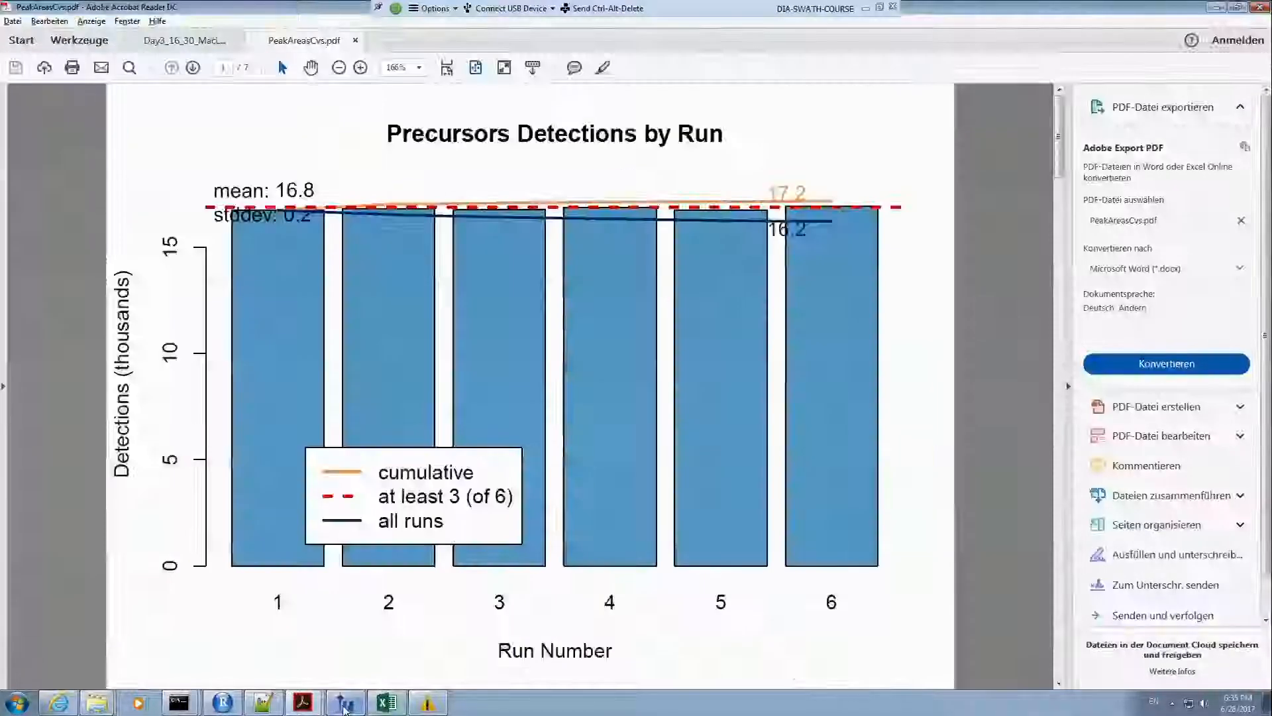
{"action": "left_click", "coordinate": [356, 709]}
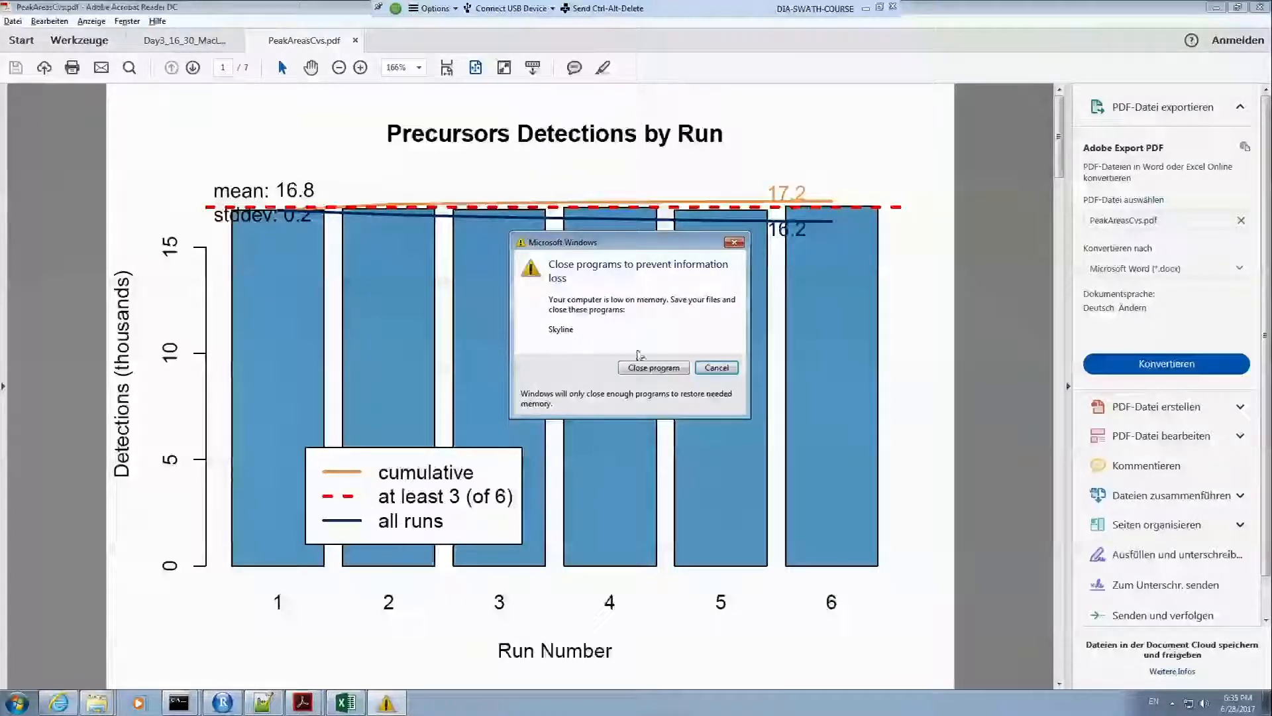
{"action": "left_click", "coordinate": [717, 368]}
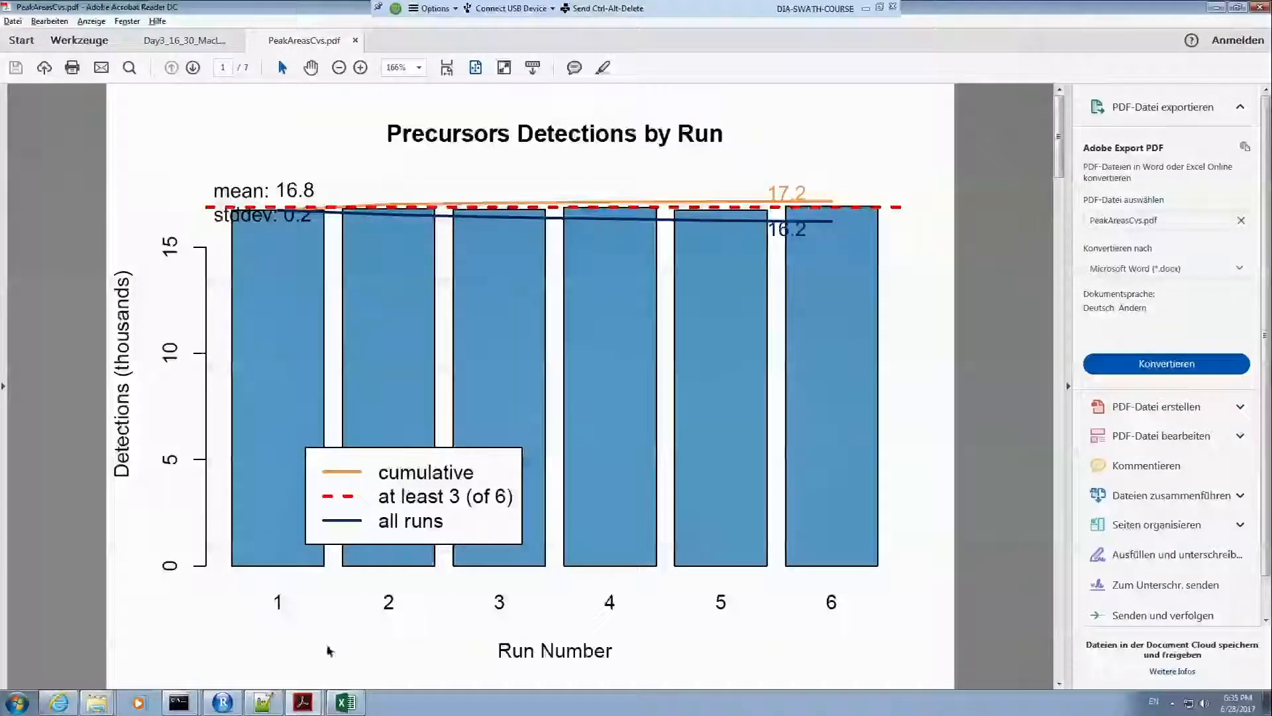
Step: Check the running MultiAnalysis.bat in the Command Prompt, minimize it, and close Peptides Insert.csv in Excel
{"action": "mouse_move", "coordinate": [186, 708]}
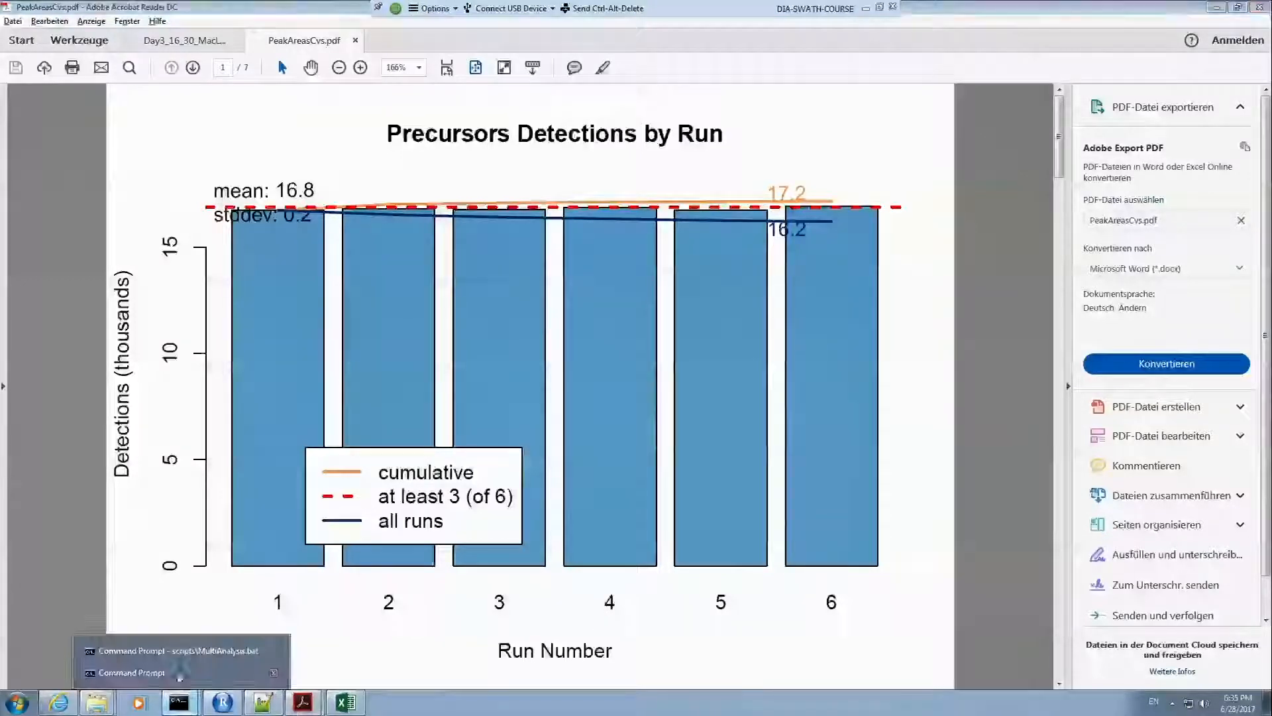
{"action": "left_click", "coordinate": [165, 654]}
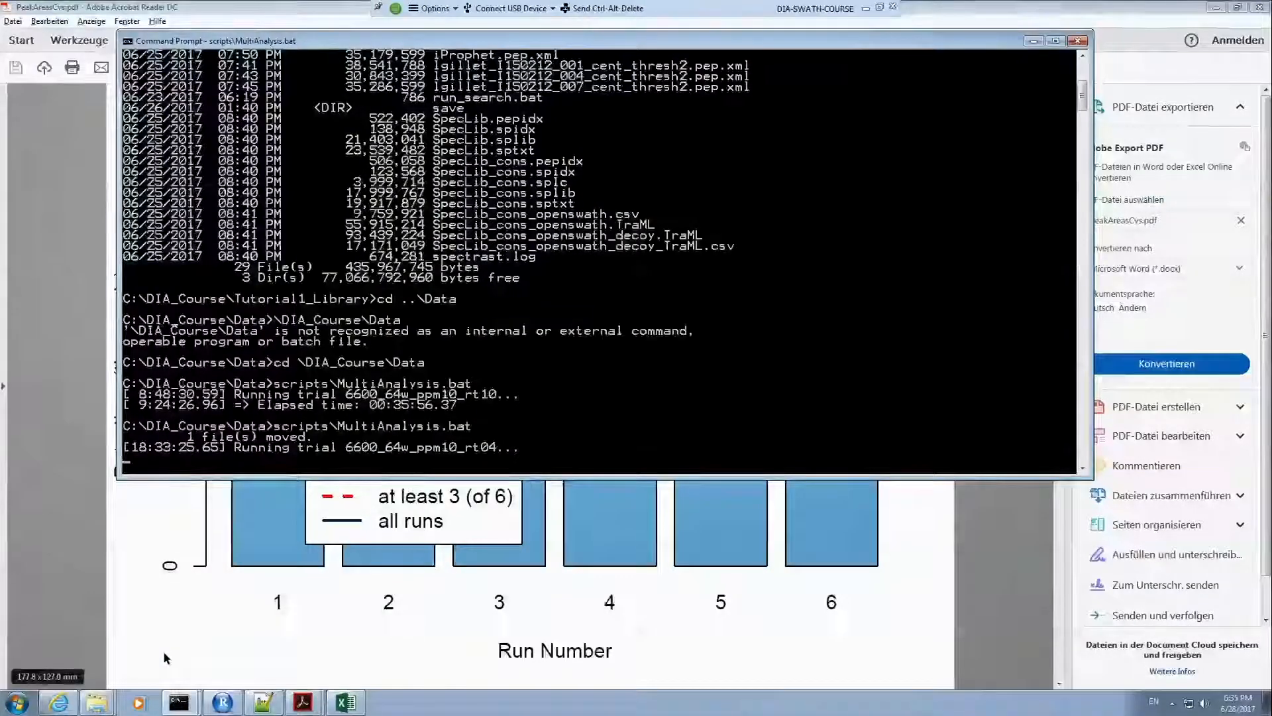
{"action": "left_click", "coordinate": [1031, 47]}
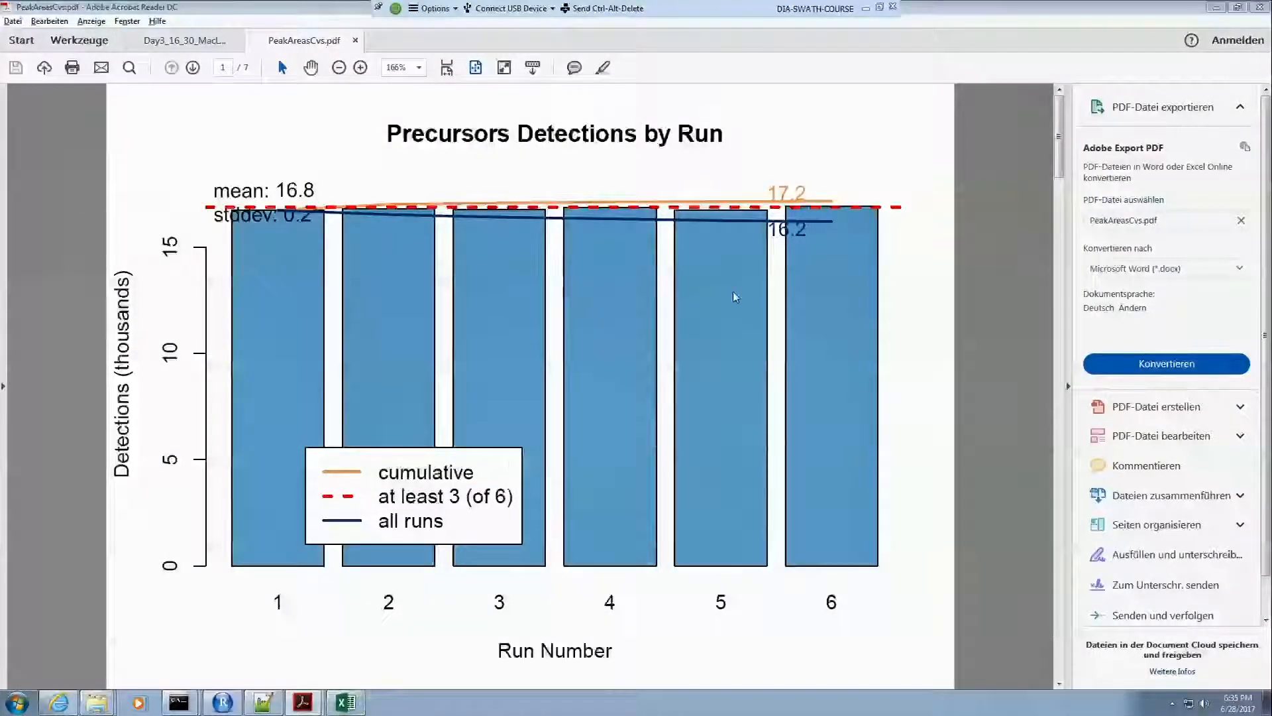
{"action": "left_click", "coordinate": [344, 704]}
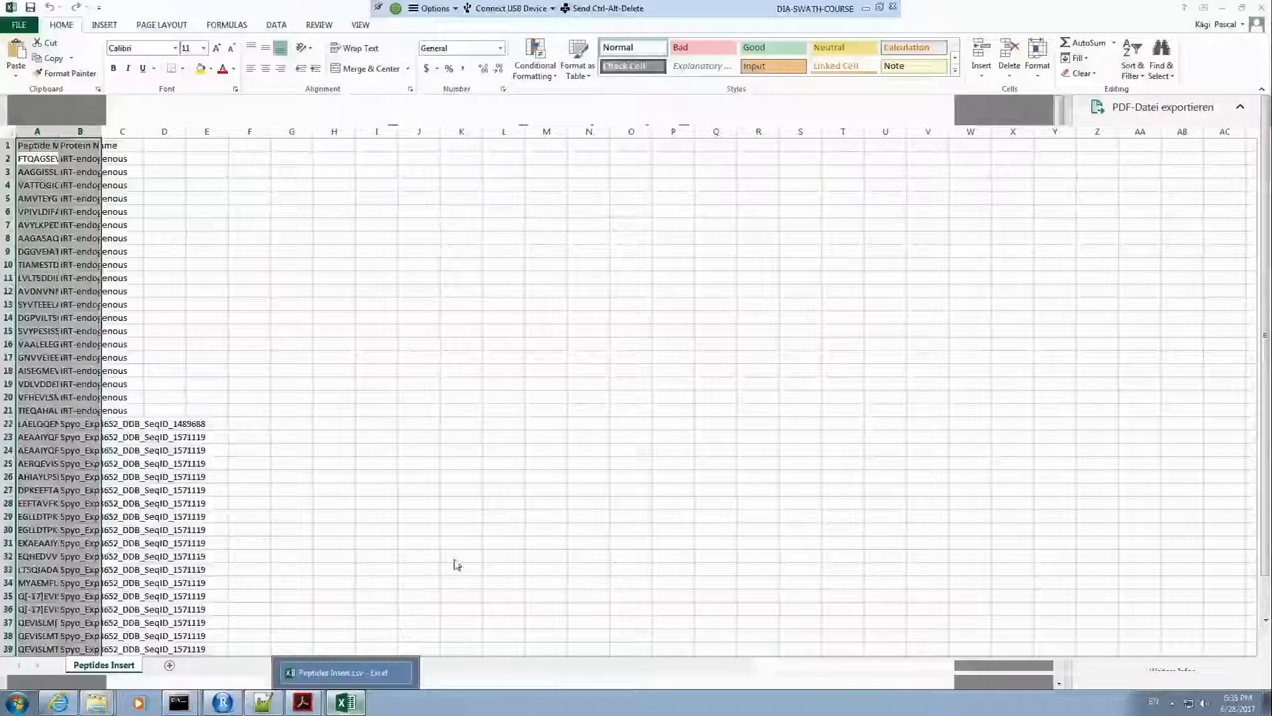
{"action": "left_click", "coordinate": [1257, 6]}
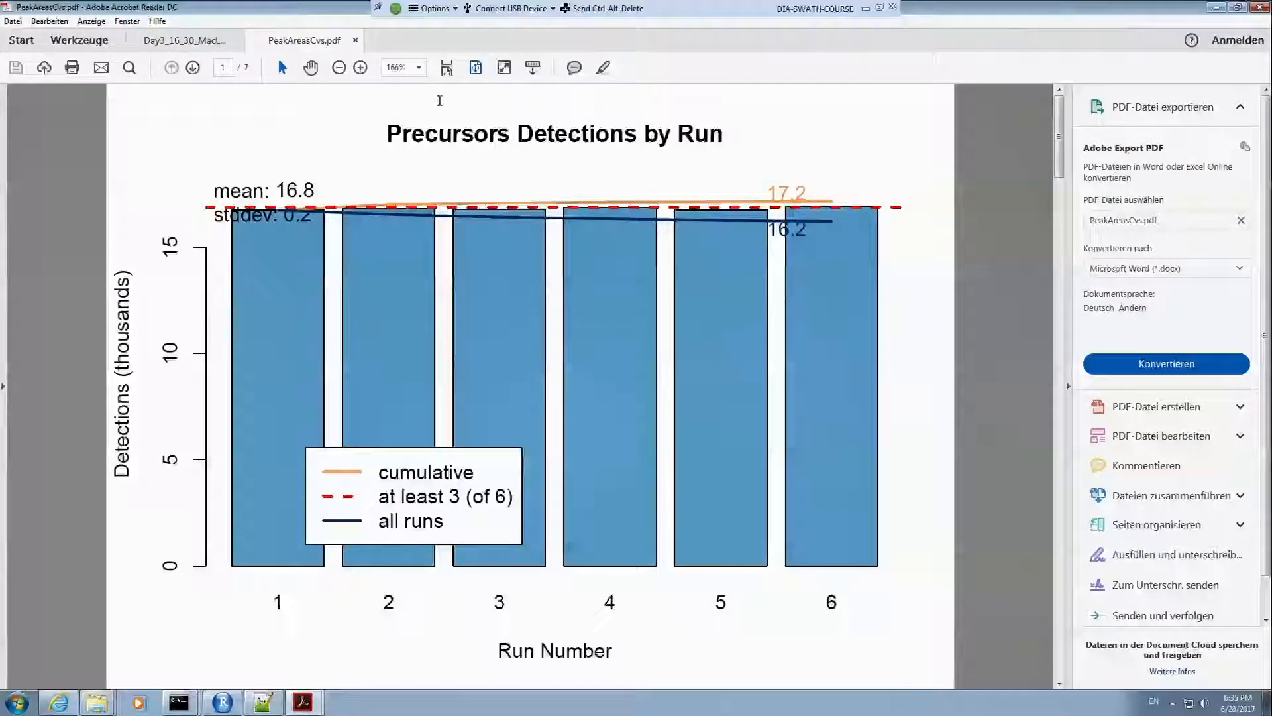
Step: Review the precursor and peptide detection plots and the CV histograms in PeakAreasCvs.pdf, and close that document
{"action": "left_click", "coordinate": [141, 42]}
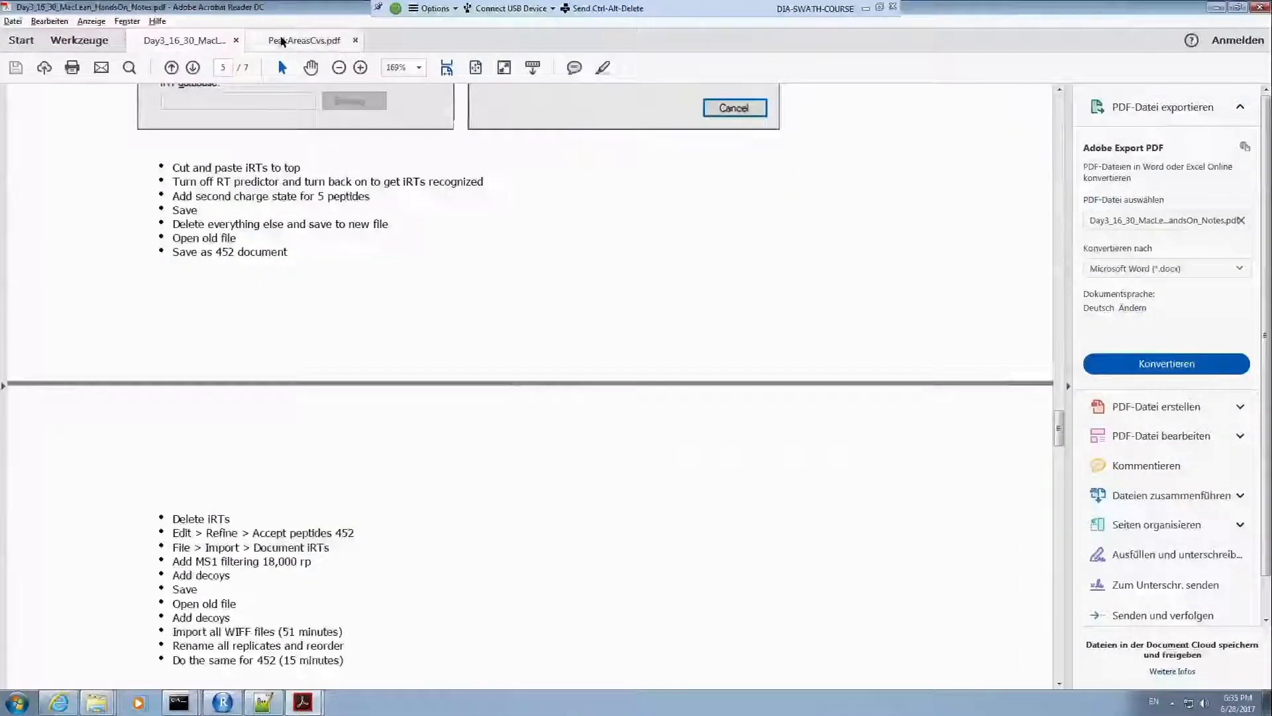
{"action": "left_click", "coordinate": [304, 41]}
{"action": "scroll", "coordinate": [372, 307], "scroll_direction": "down", "scroll_amount": 6}
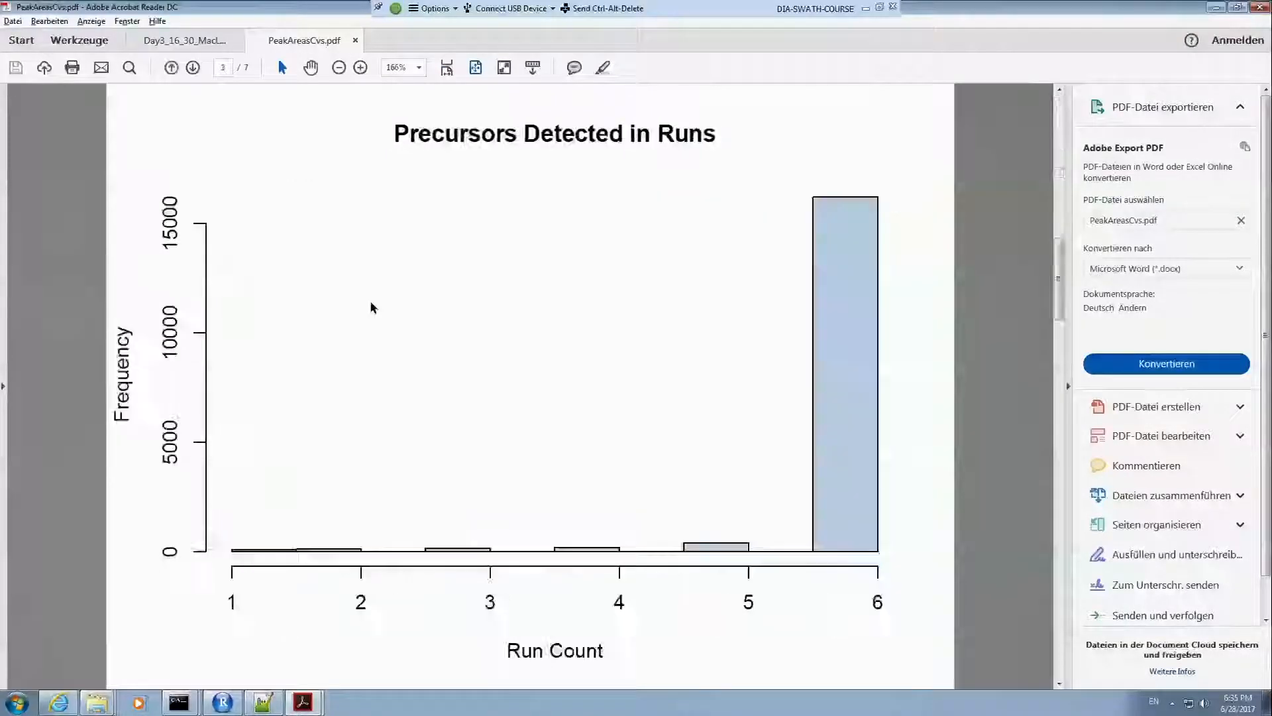
{"action": "scroll", "coordinate": [365, 331], "scroll_direction": "up", "scroll_amount": 4}
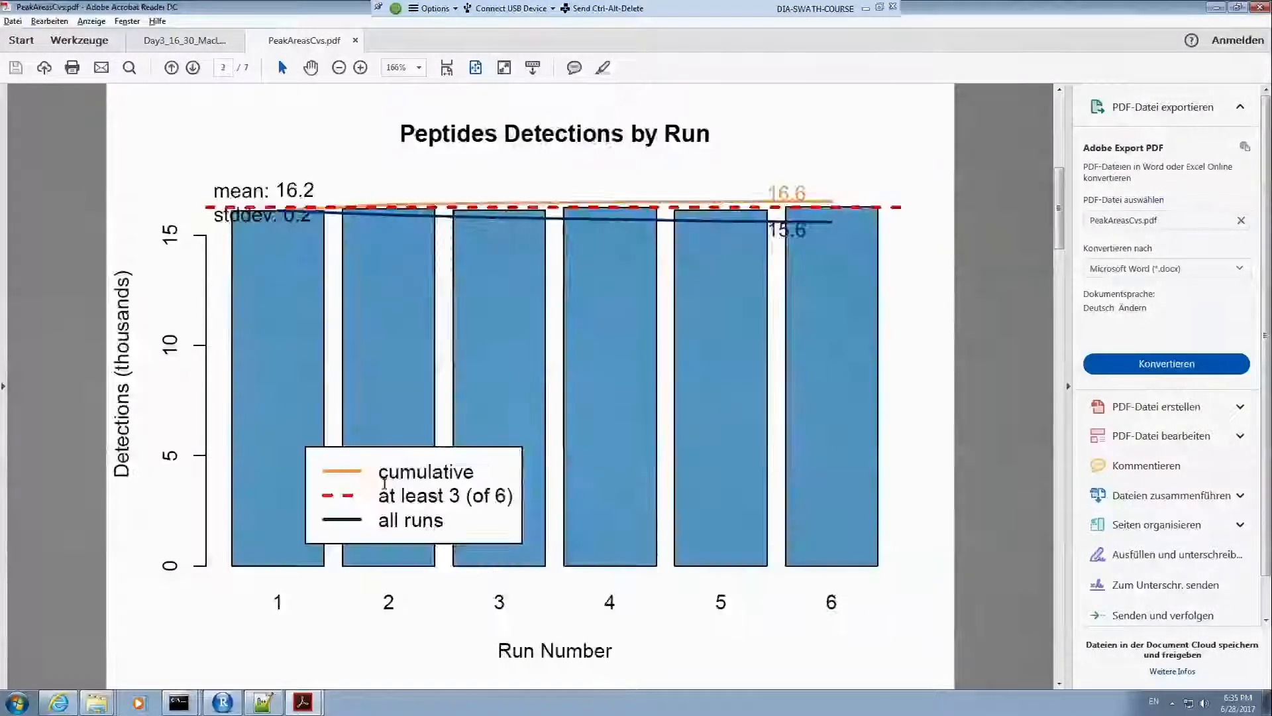
{"action": "scroll", "coordinate": [372, 427], "scroll_direction": "down", "scroll_amount": 2}
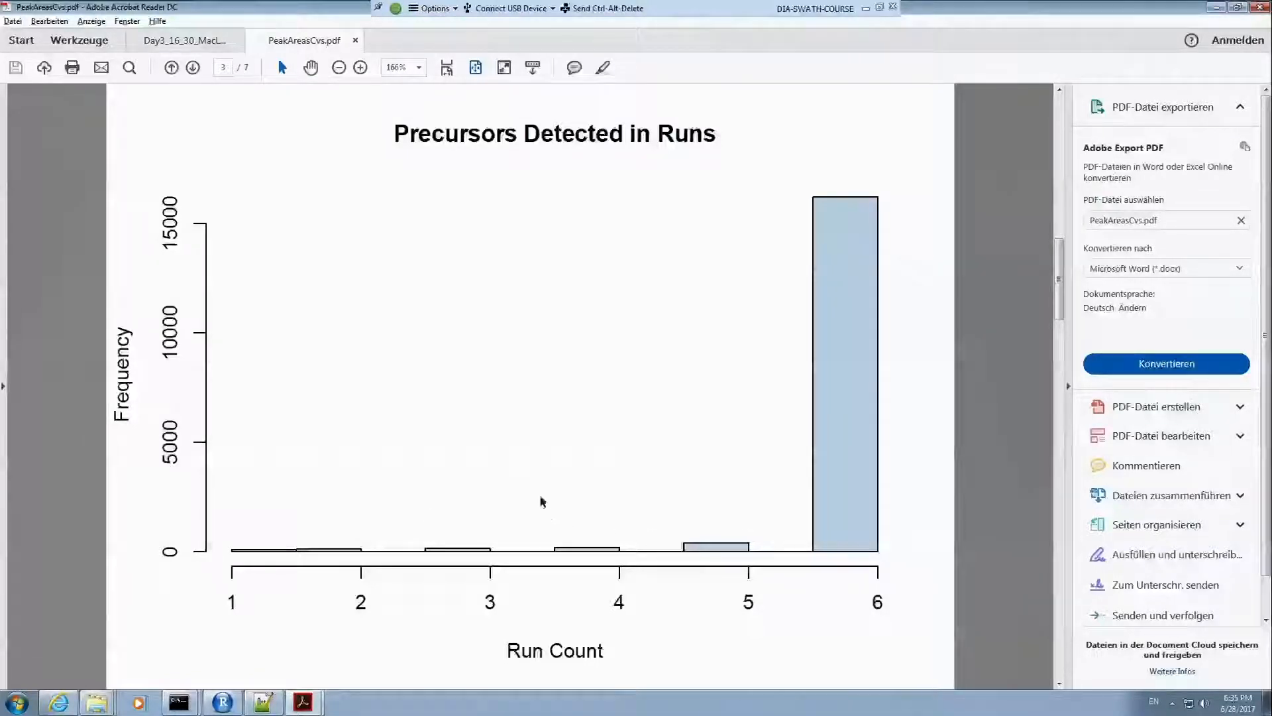
{"action": "scroll", "coordinate": [532, 439], "scroll_direction": "down", "scroll_amount": 2}
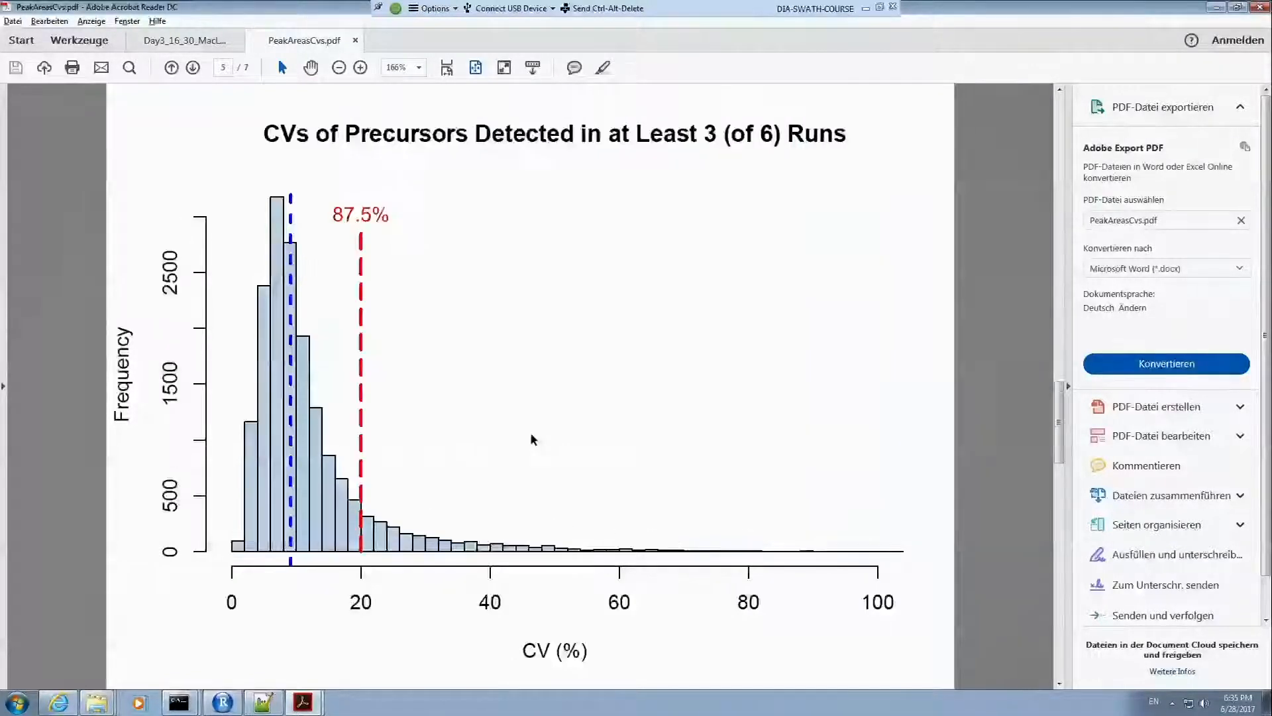
{"action": "scroll", "coordinate": [532, 439], "scroll_direction": "down", "scroll_amount": 2}
{"action": "scroll", "coordinate": [531, 440], "scroll_direction": "up", "scroll_amount": 6}
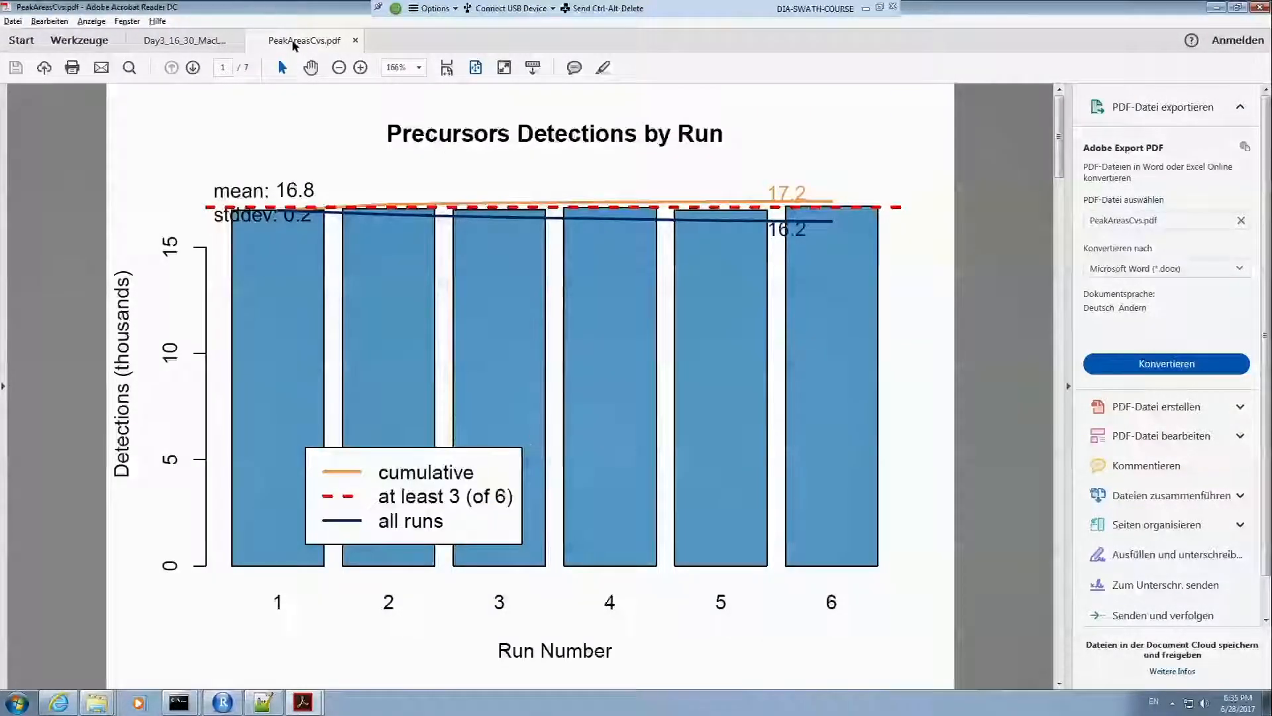
{"action": "left_click", "coordinate": [356, 42]}
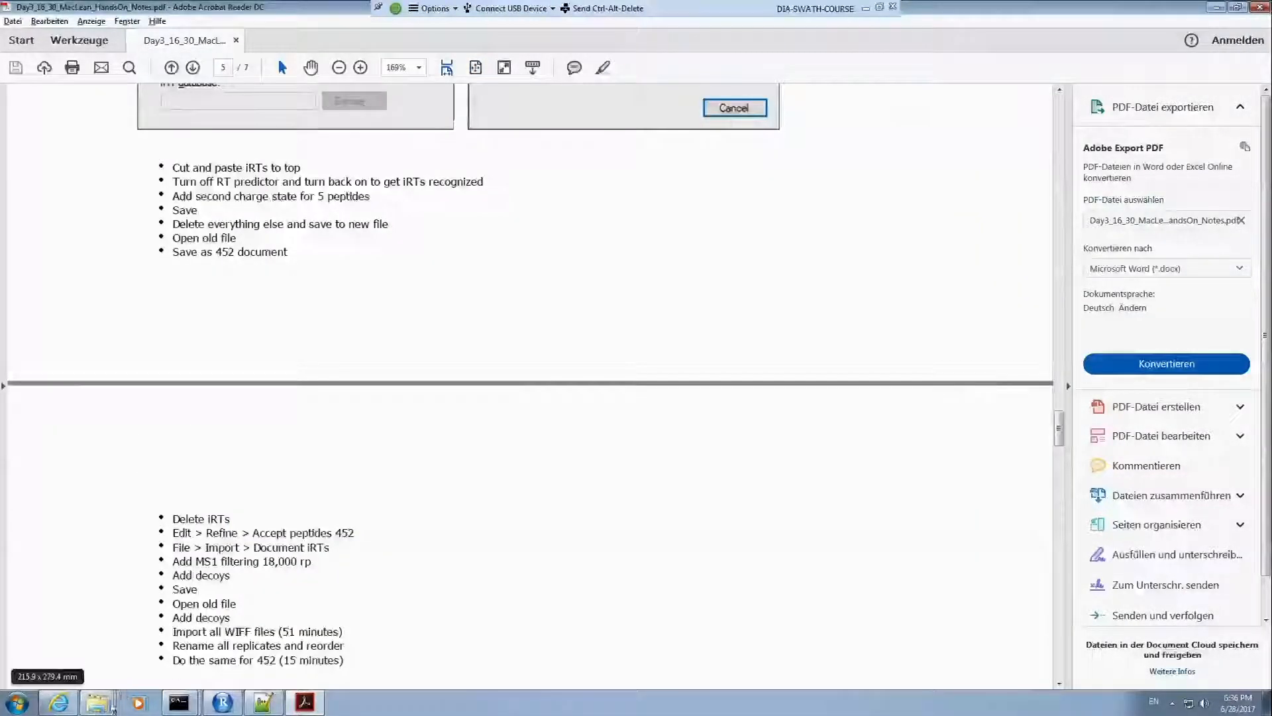
Step: Open SWATHbenchmark.csv_peptides.pdf from the plot folder in Windows Explorer, examine its Log2 ratio plots on the first two pages, and close it
{"action": "mouse_move", "coordinate": [97, 701]}
{"action": "left_click", "coordinate": [93, 650]}
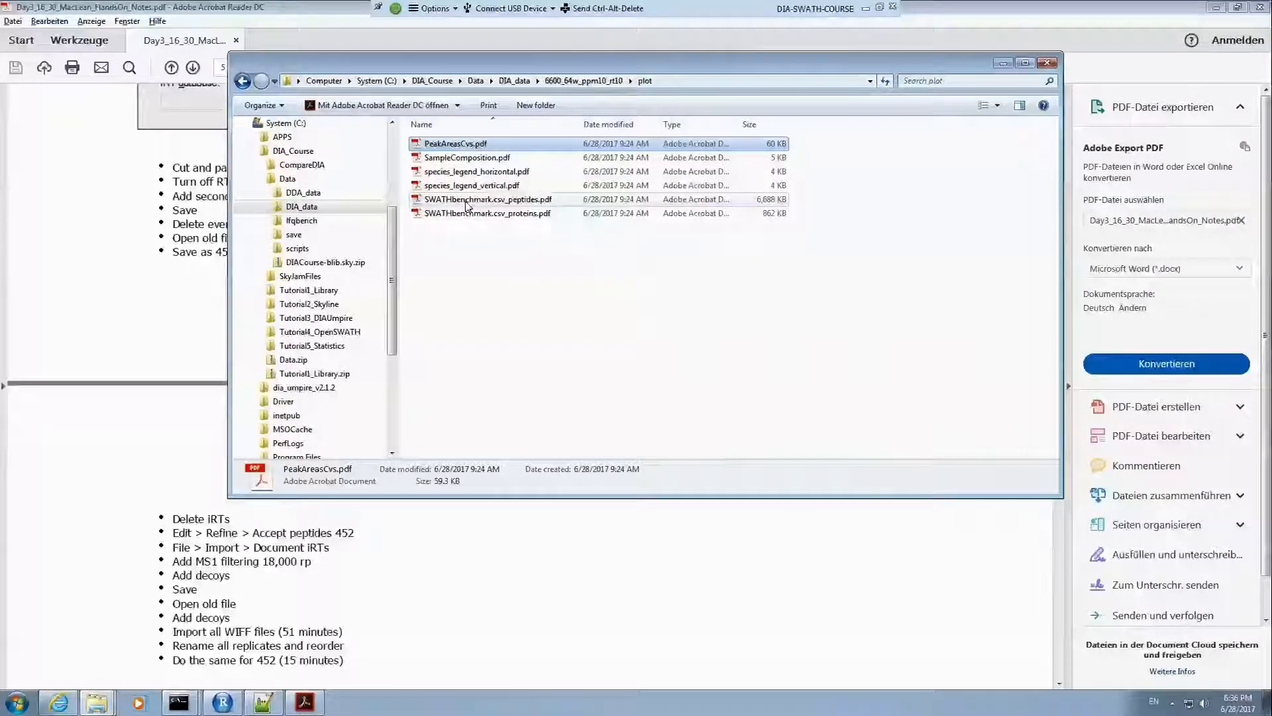
{"action": "double_click", "coordinate": [464, 199]}
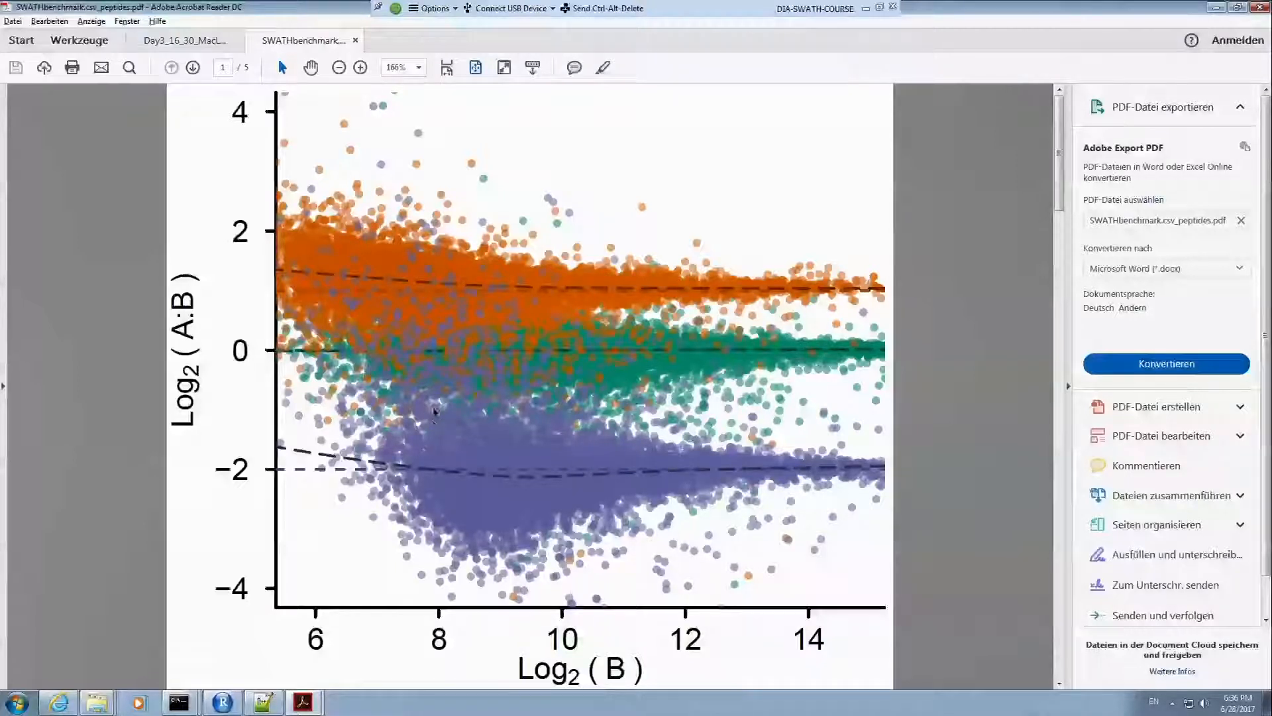
{"action": "scroll", "coordinate": [432, 284], "scroll_direction": "down", "scroll_amount": 1}
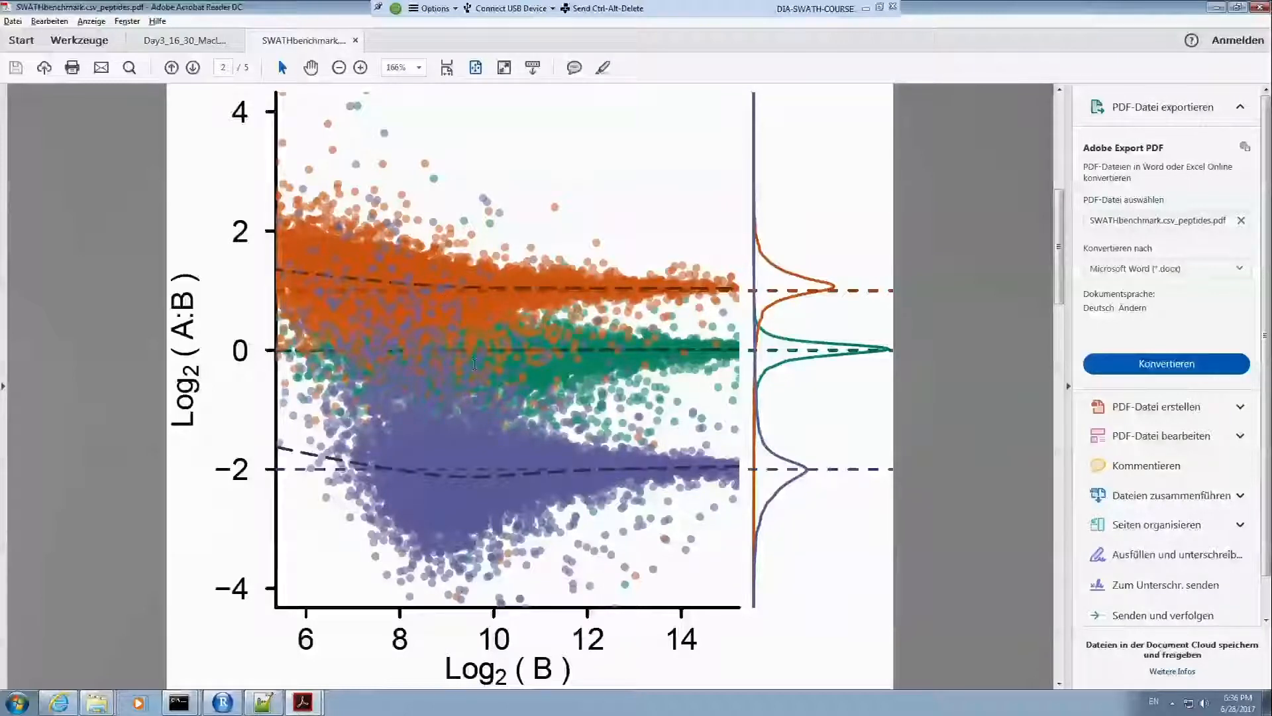
{"action": "left_click", "coordinate": [355, 41]}
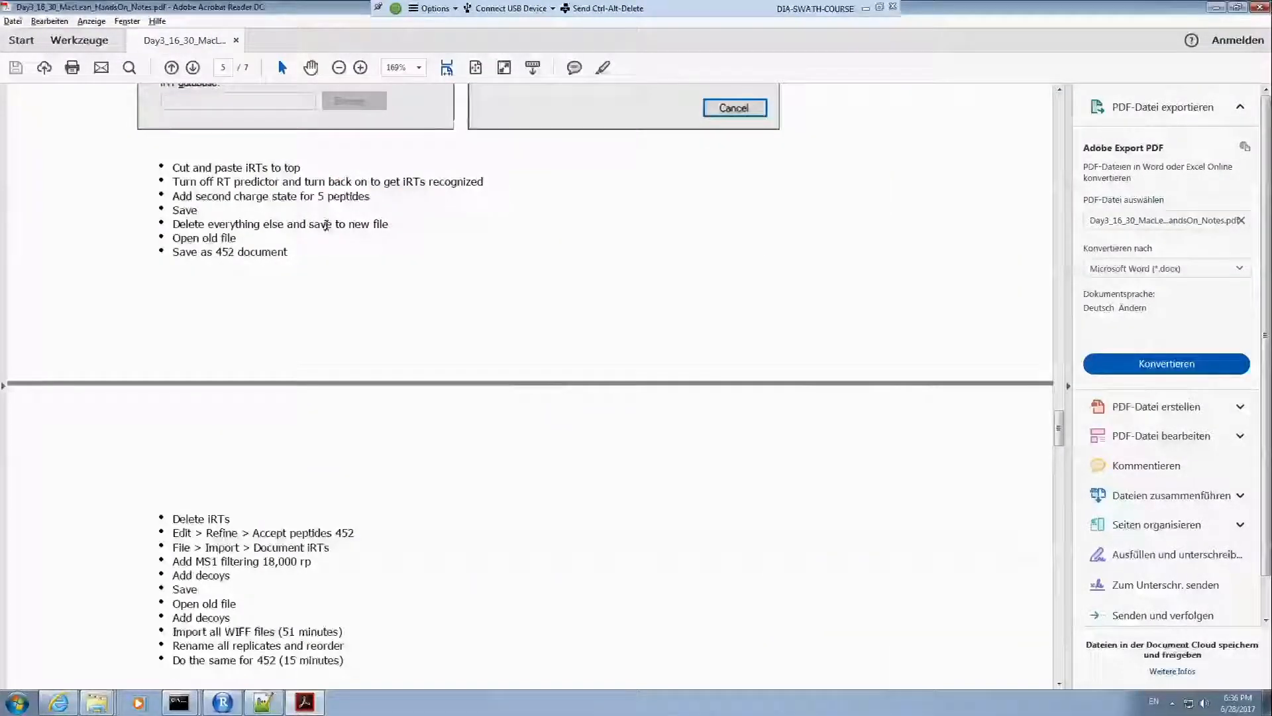
Step: Open SWATHbenchmark.csv_proteins.pdf from the plot folder to view its Log2 ratio plot, and minimize the PDF reader and Explorer windows
{"action": "key", "text": "alt+Tab"}
{"action": "double_click", "coordinate": [492, 215]}
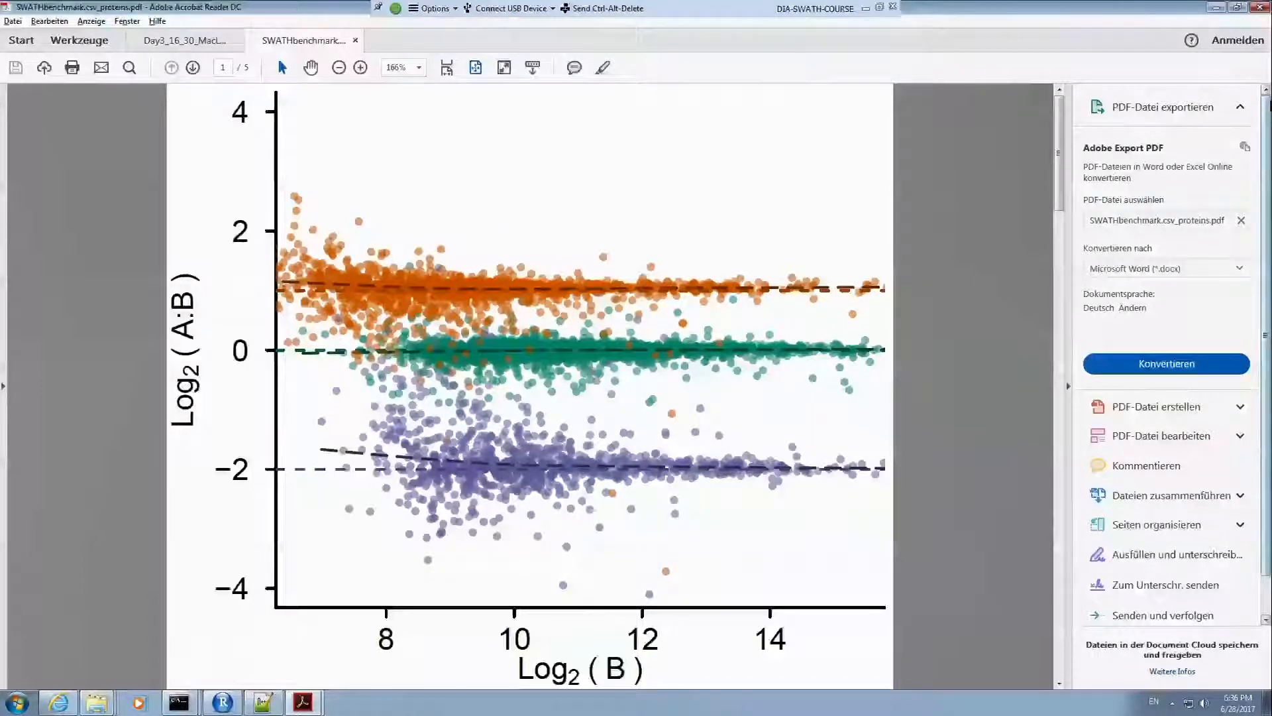
{"action": "left_click", "coordinate": [1217, 7]}
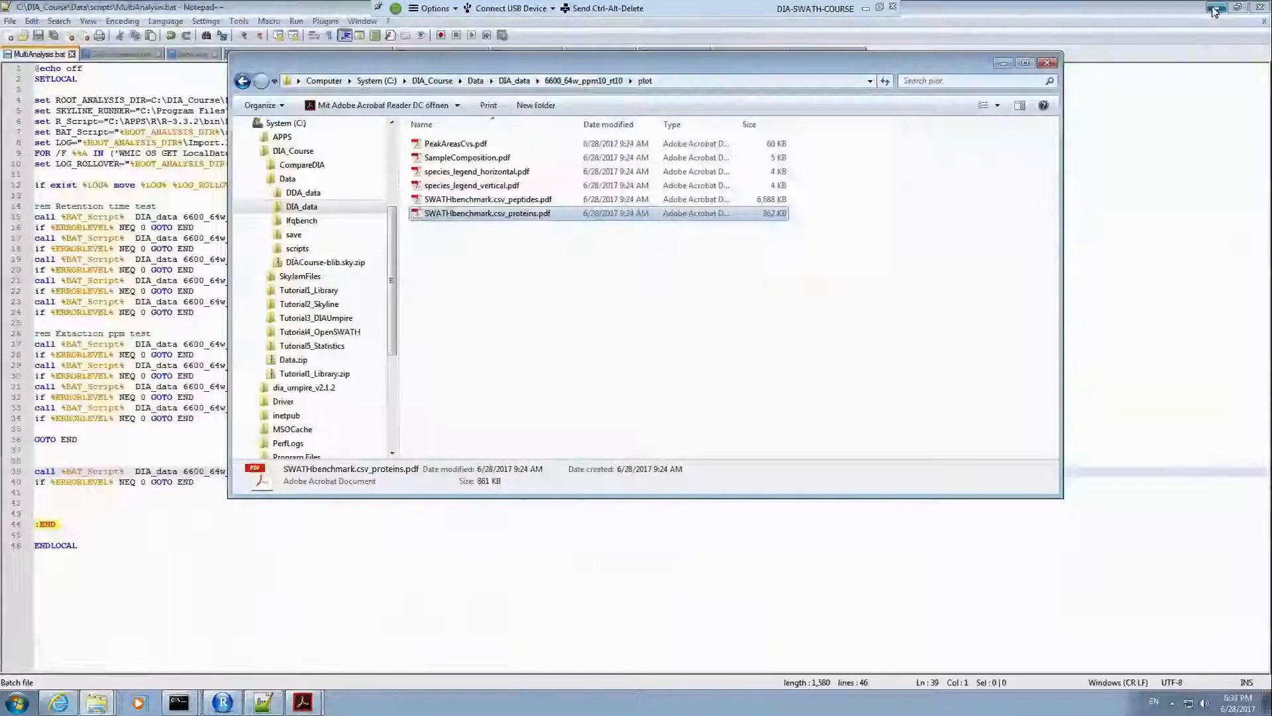
{"action": "left_click", "coordinate": [1003, 62]}
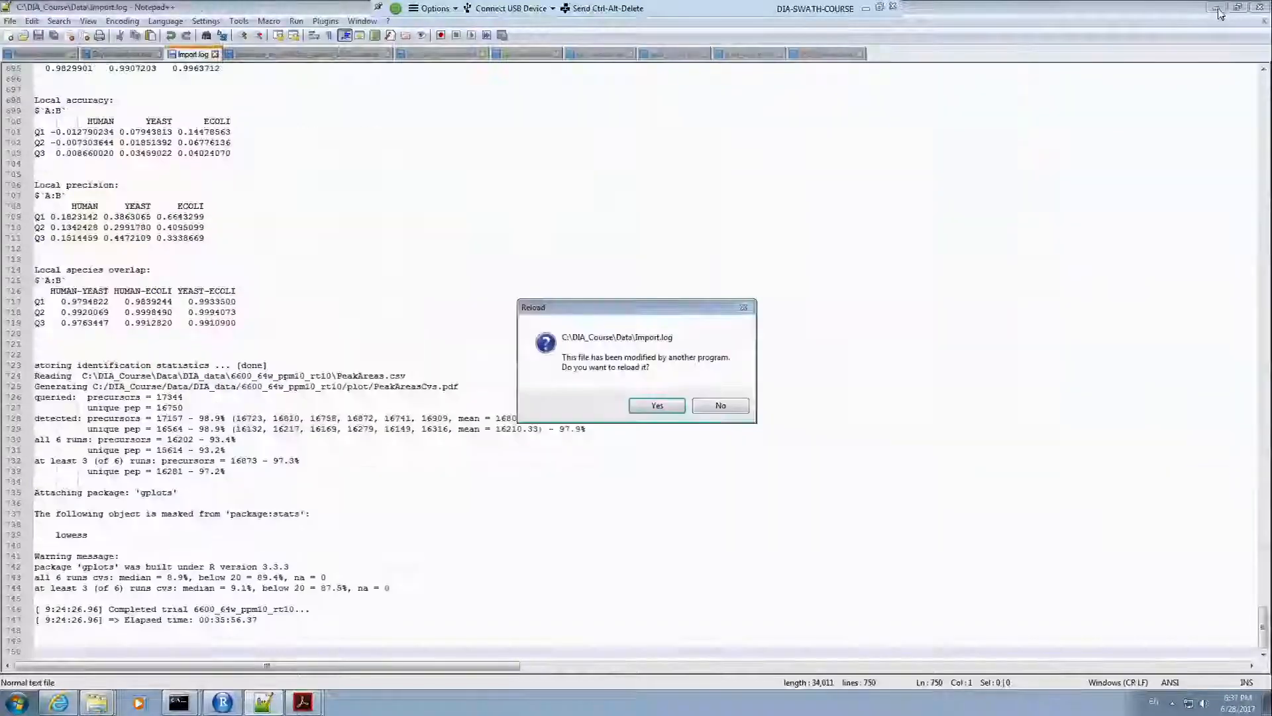
Step: Reload the modified Import.log from disk and check the latest import progress entries at its end
{"action": "left_click", "coordinate": [671, 405]}
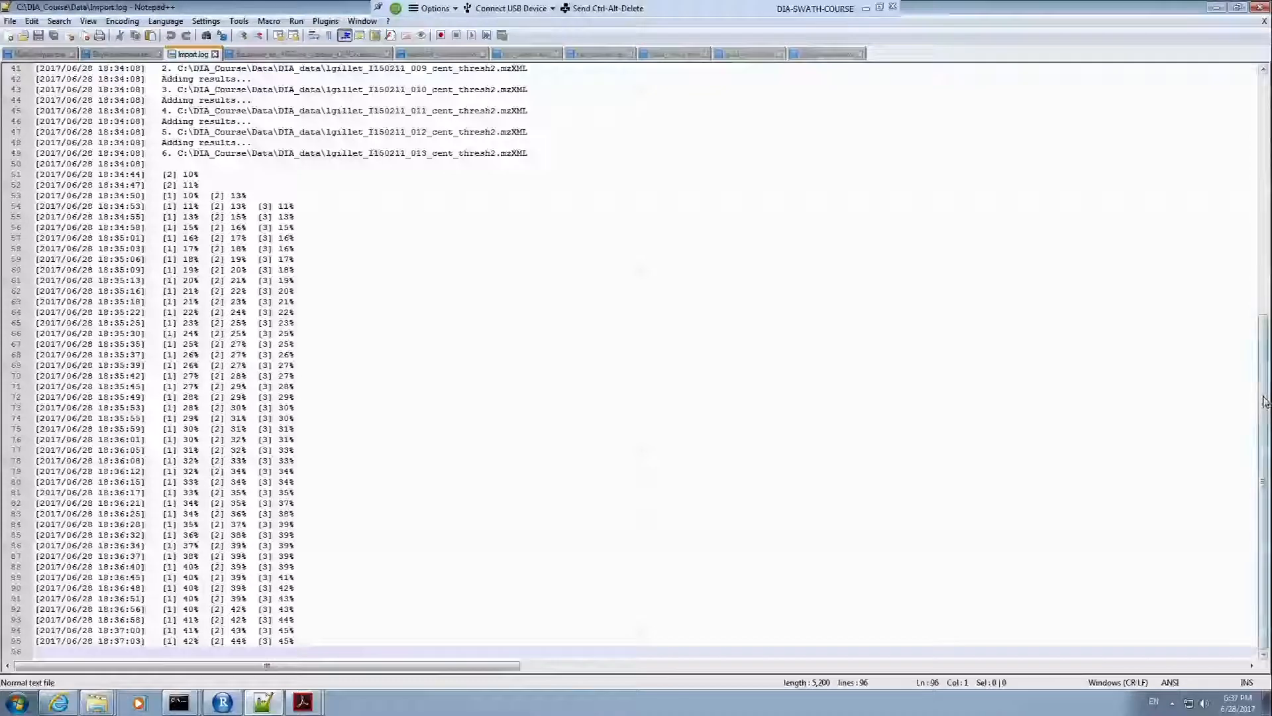
{"action": "left_click_drag", "start_coordinate": [1262, 376], "coordinate": [1270, 508]}
{"action": "left_click_drag", "start_coordinate": [1270, 594], "coordinate": [1229, 490]}
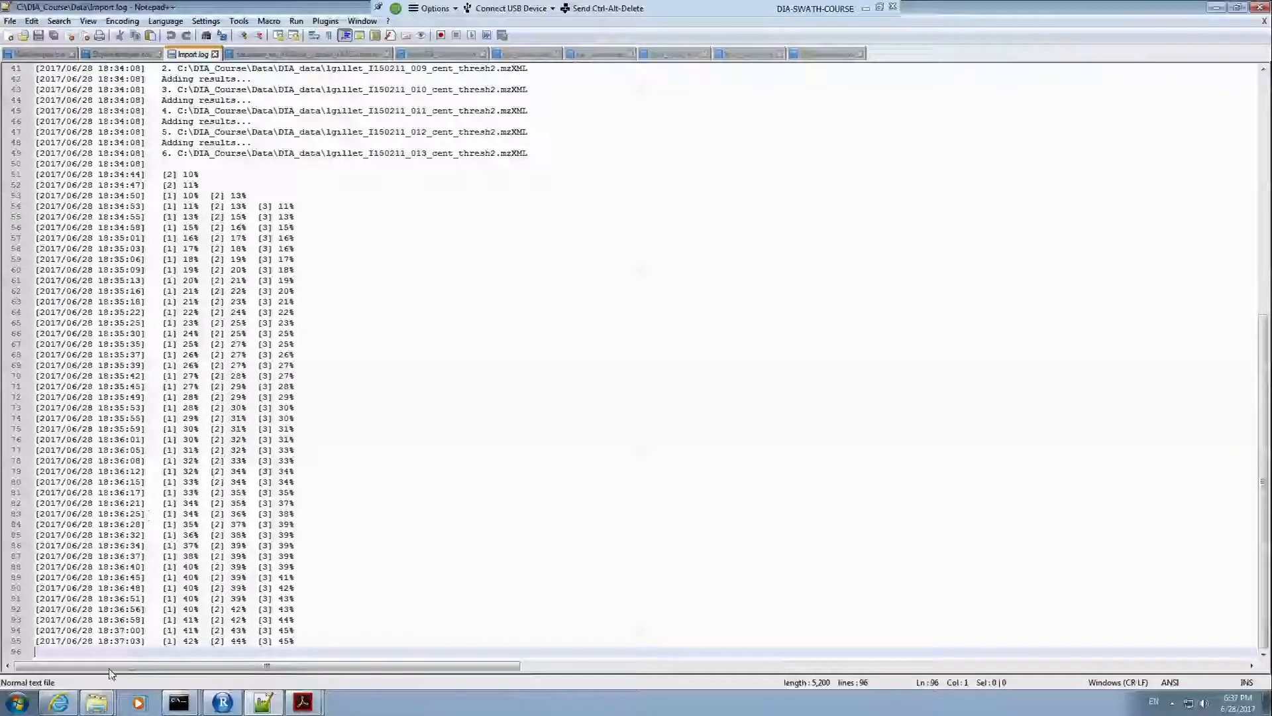
Step: Switch to Windows Explorer, go to the DIA_Course\Data folder and select the log file Import_20170628_183325.log
{"action": "mouse_move", "coordinate": [96, 701]}
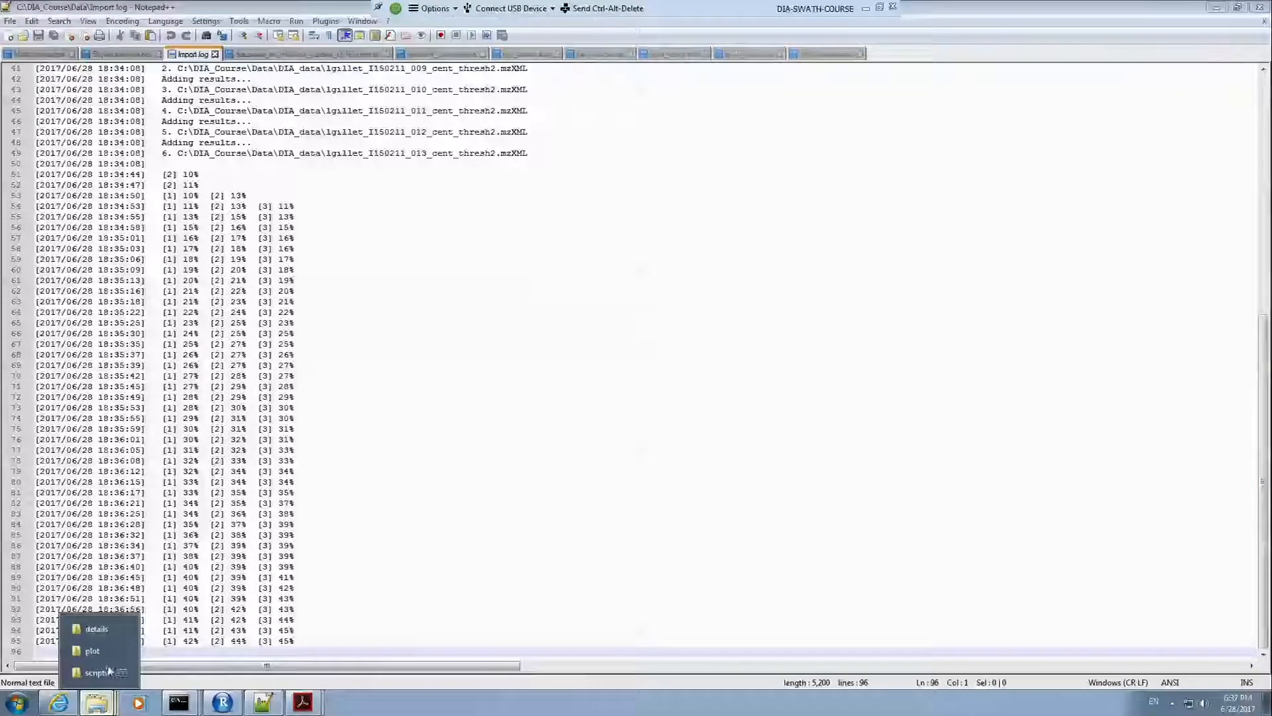
{"action": "left_click", "coordinate": [99, 629]}
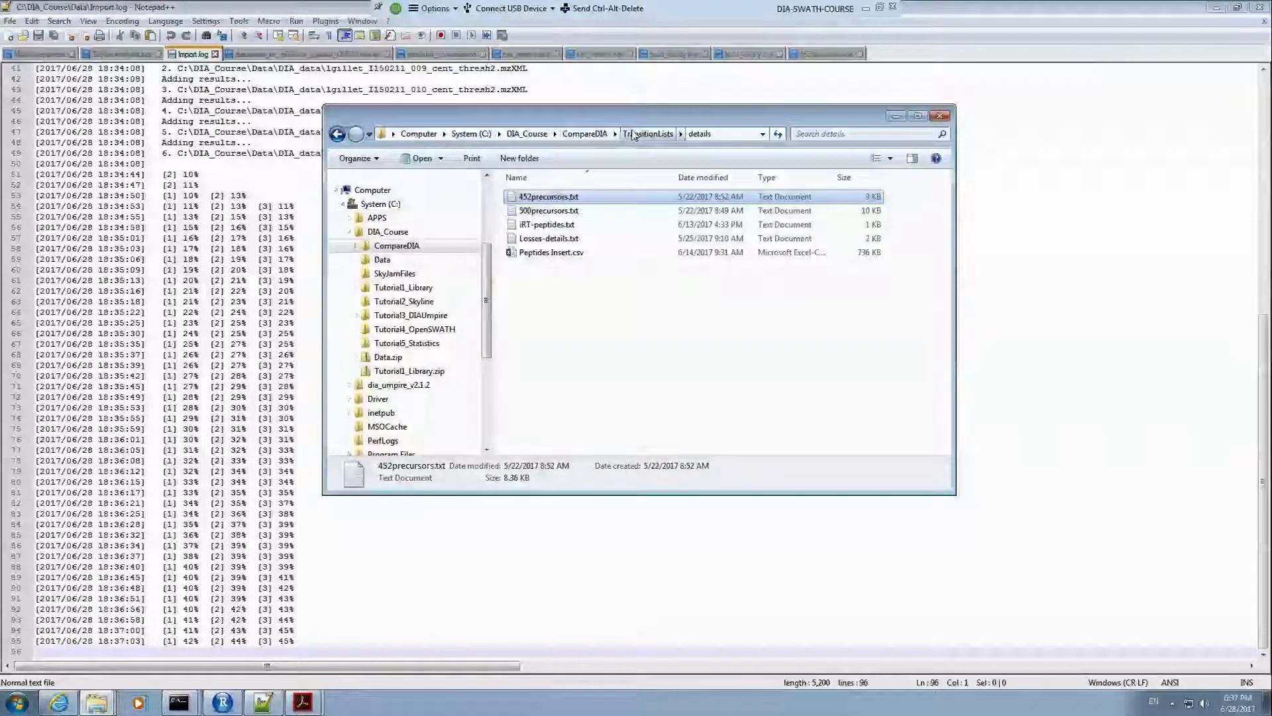
{"action": "left_click", "coordinate": [584, 133]}
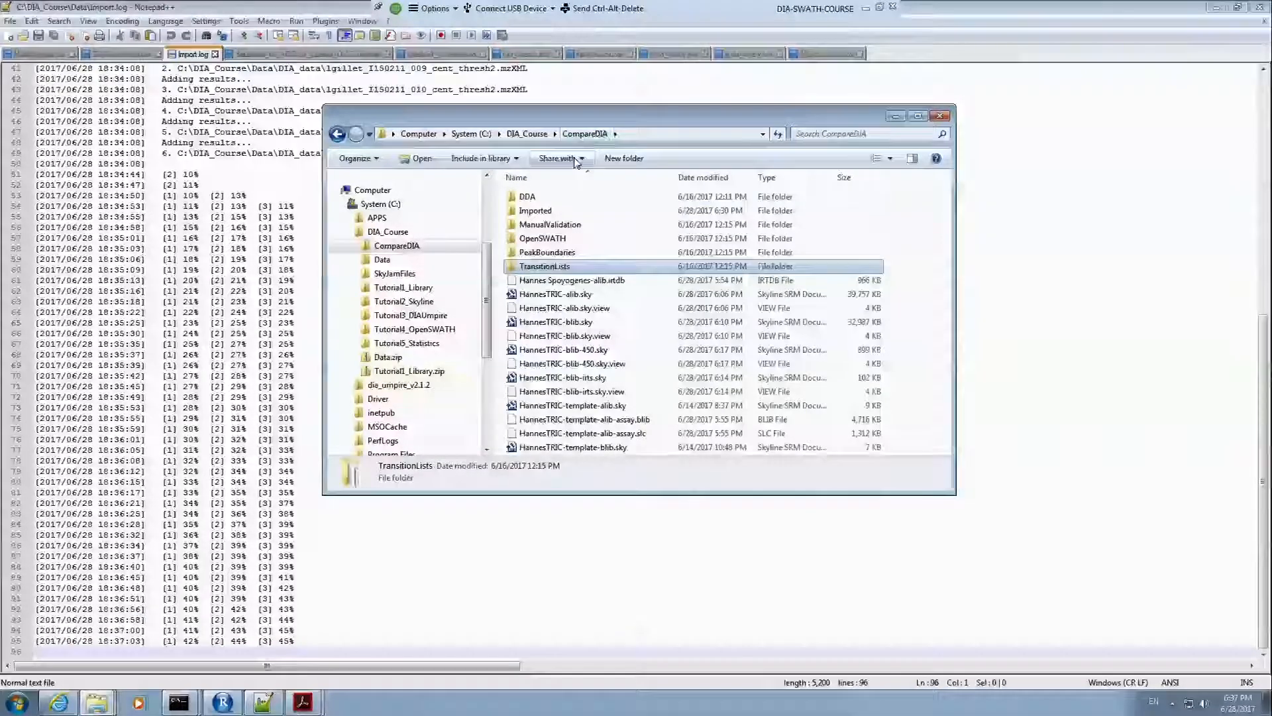
{"action": "left_click", "coordinate": [526, 133]}
{"action": "double_click", "coordinate": [545, 211]}
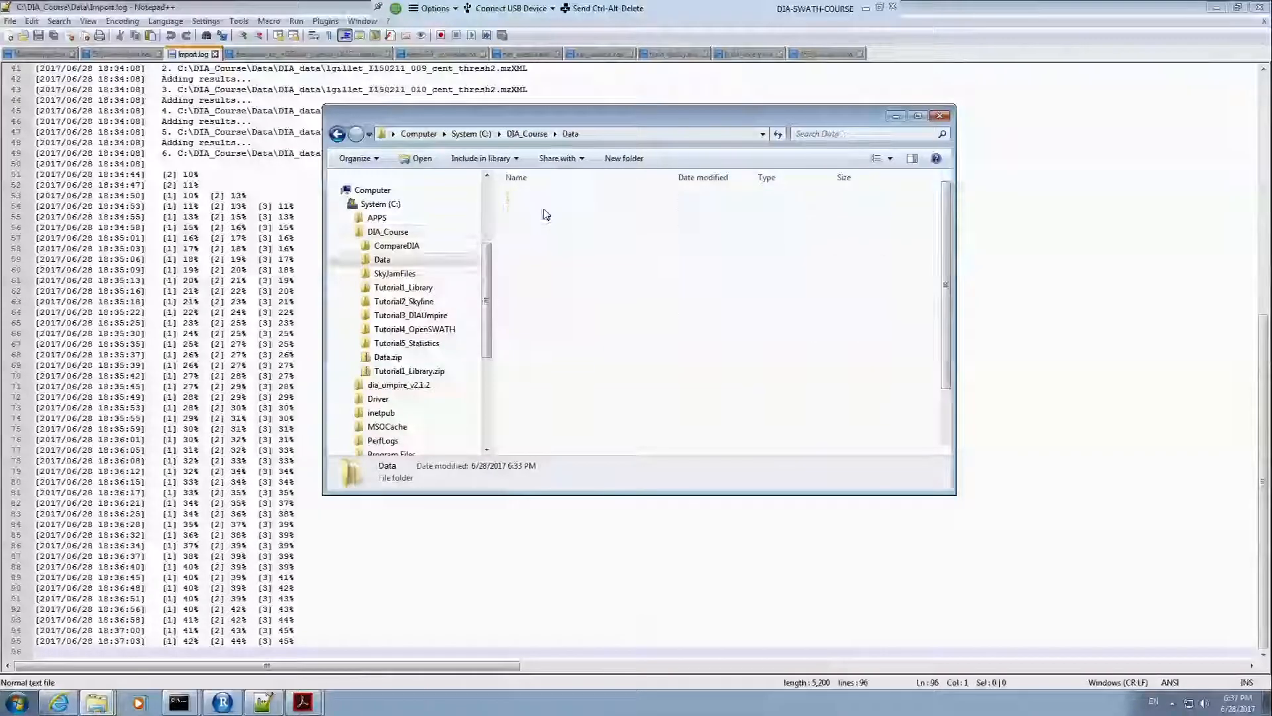
{"action": "left_click", "coordinate": [565, 395]}
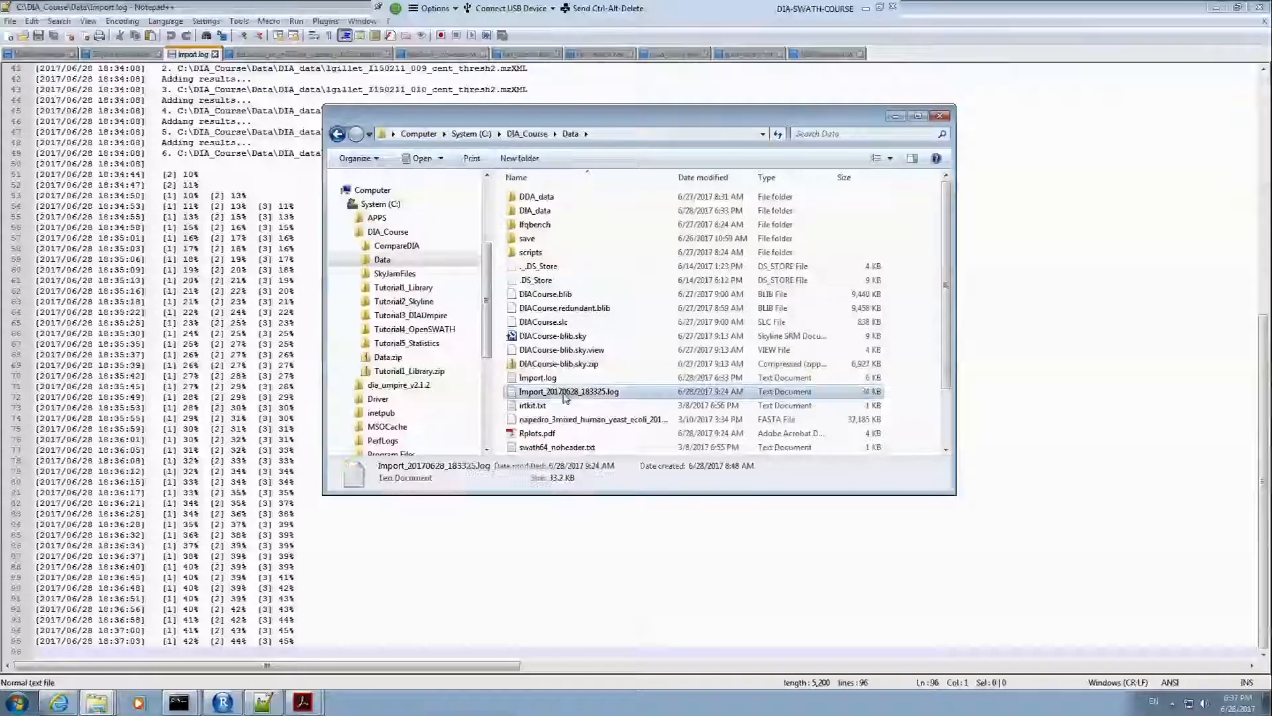